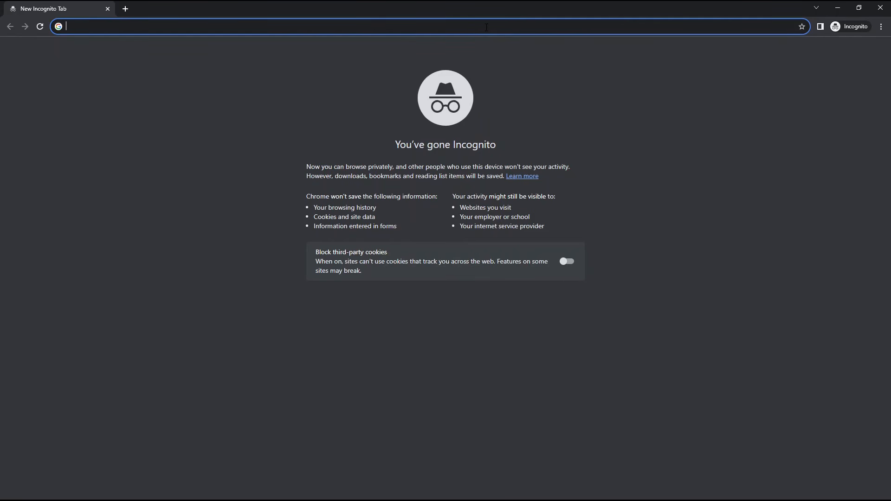
Go to the xlights.org website.
text(x)
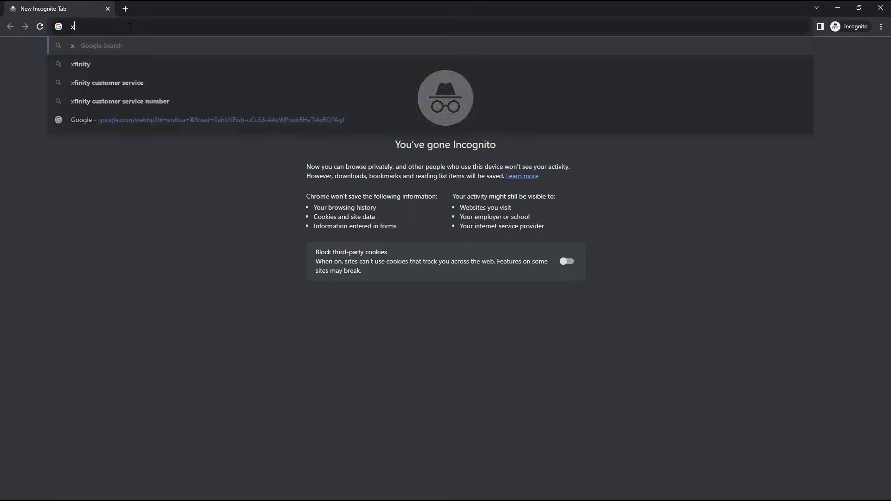
text(lights.org)
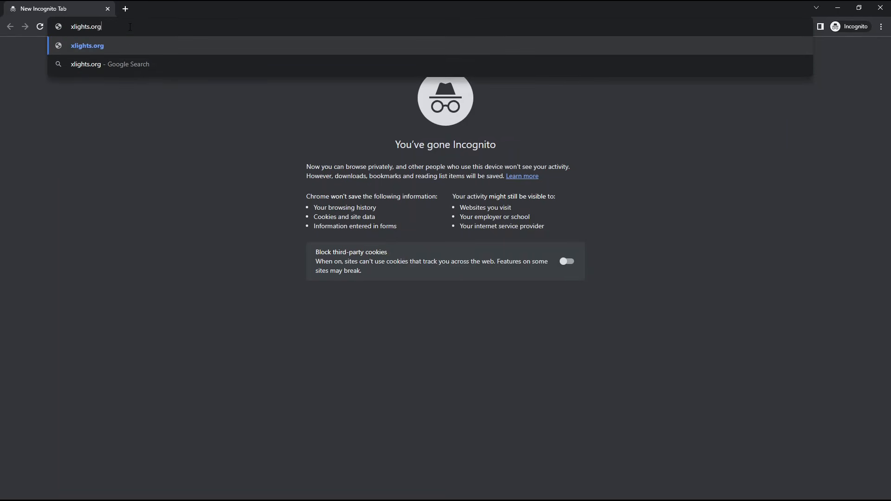
key(Return)
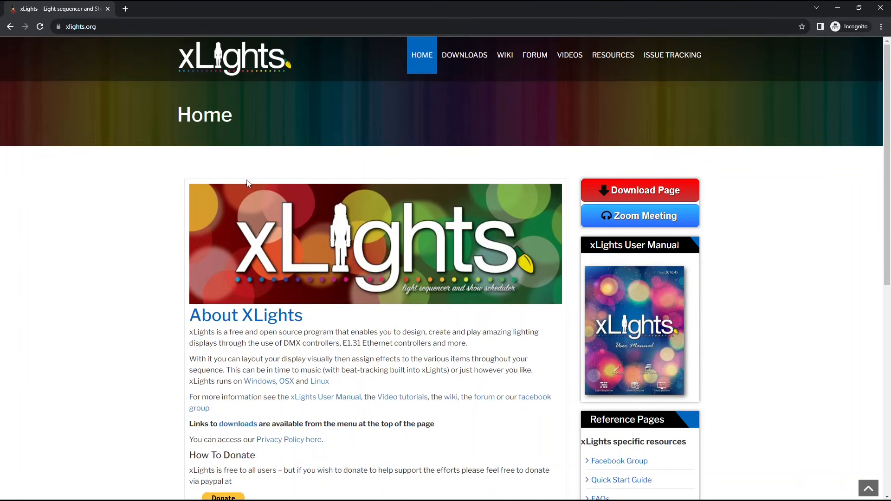
Look over the site's home page and release notes, and open its download page.
scroll(268, 163, down, 1)
scroll(84, 167, down, 2)
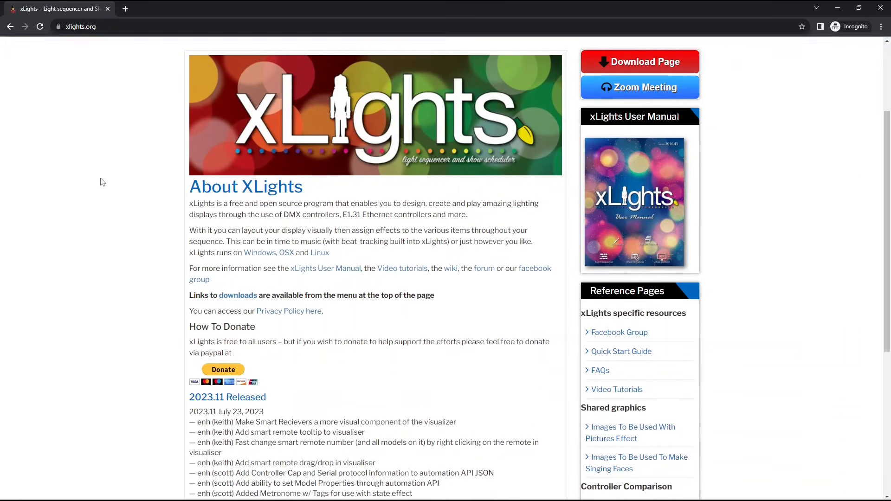
scroll(70, 176, down, 6)
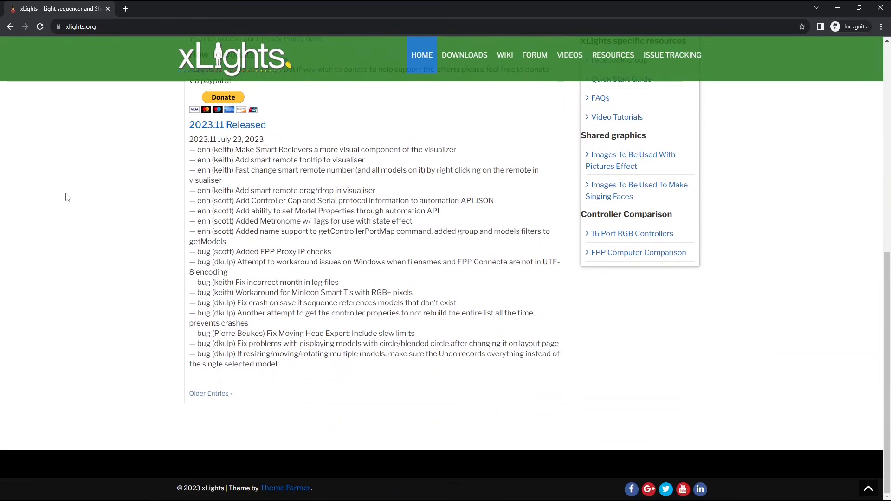
scroll(79, 209, up, 9)
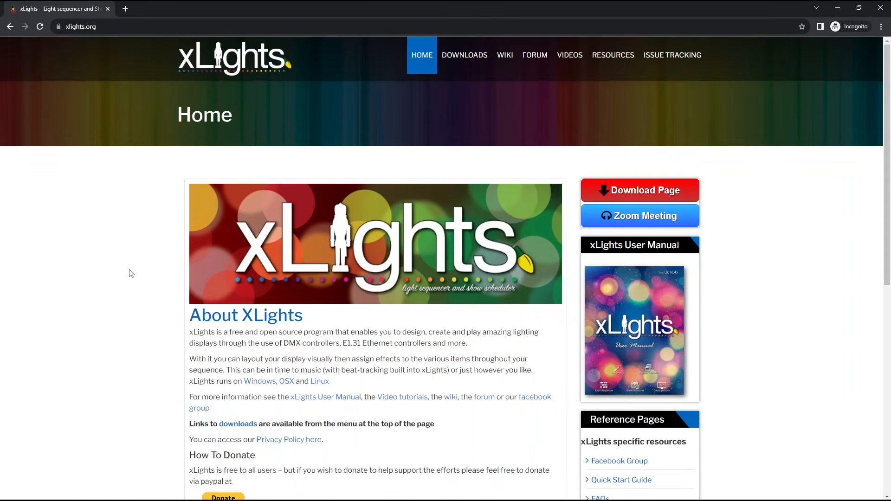
scroll(129, 276, down, 4)
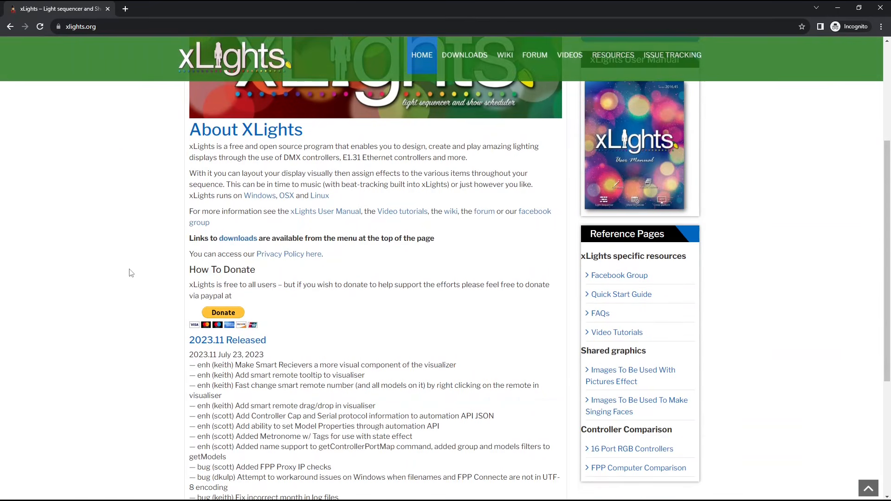
scroll(153, 222, up, 5)
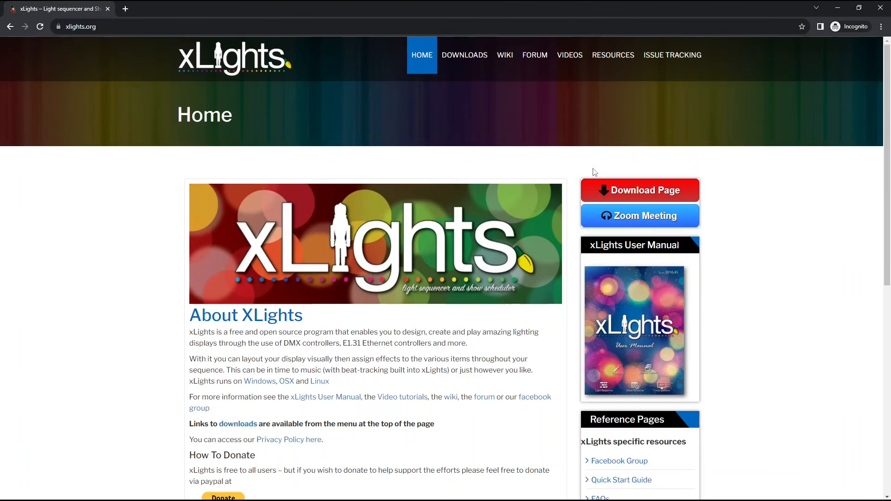
click(602, 192)
Request the xLights64_2023_11.exe installer from the table of Windows releases and dismiss the save dialog.
scroll(306, 261, down, 8)
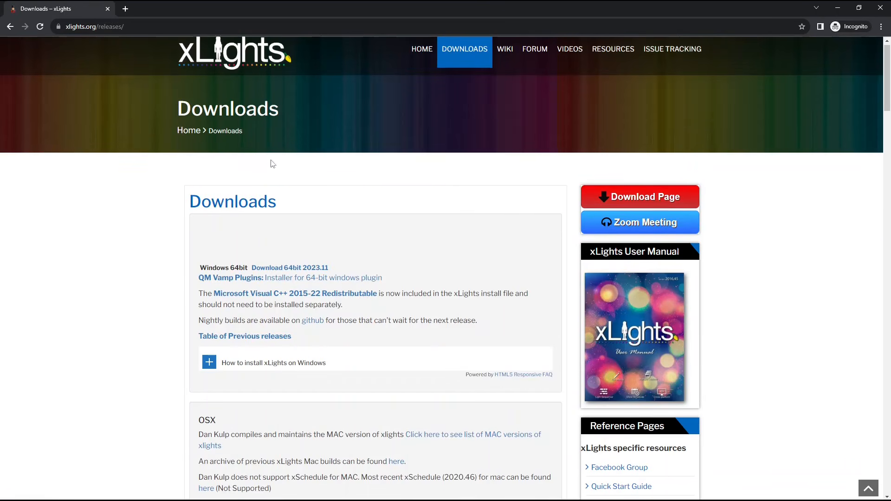
scroll(296, 208, down, 8)
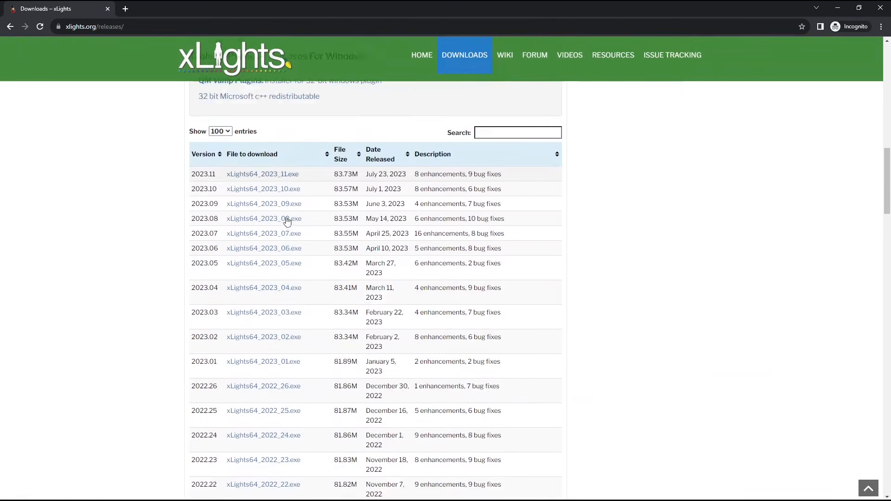
scroll(274, 244, up, 6)
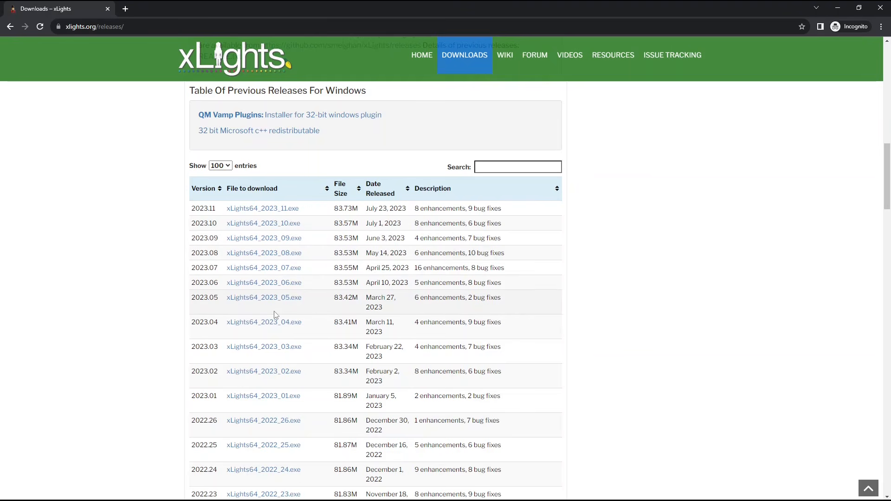
scroll(204, 316, down, 3)
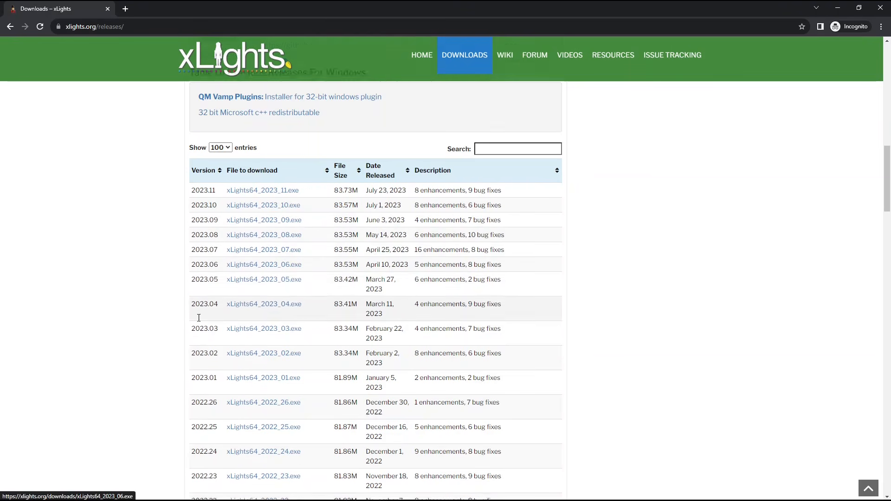
scroll(248, 350, up, 6)
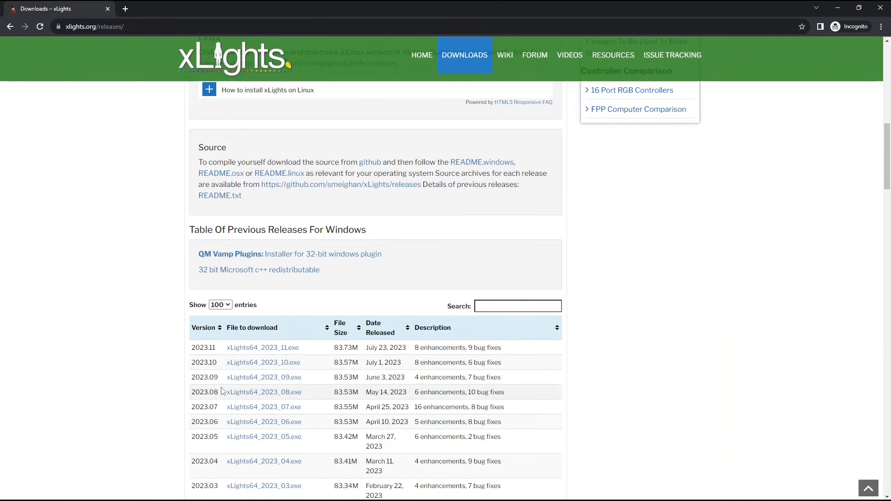
scroll(220, 369, down, 2)
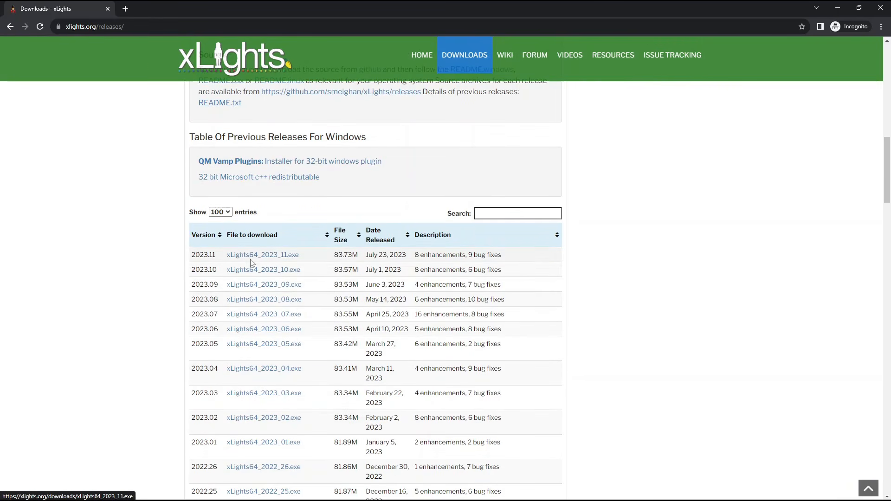
click(243, 257)
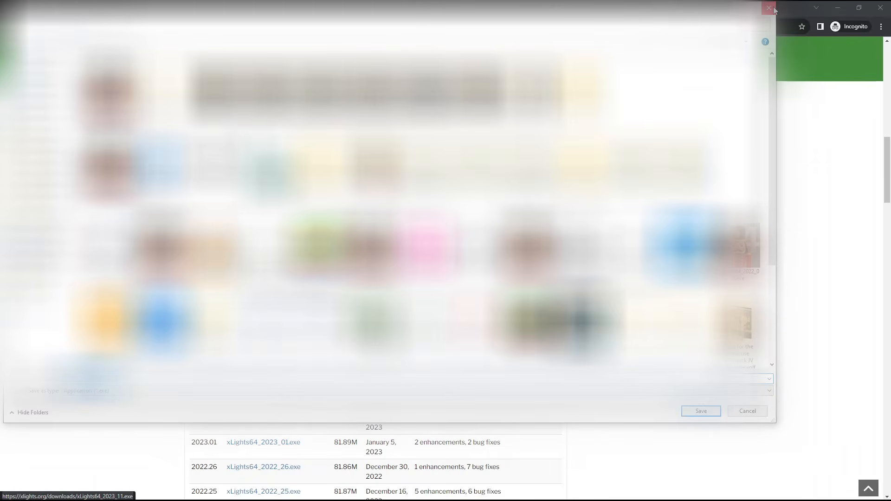
click(773, 9)
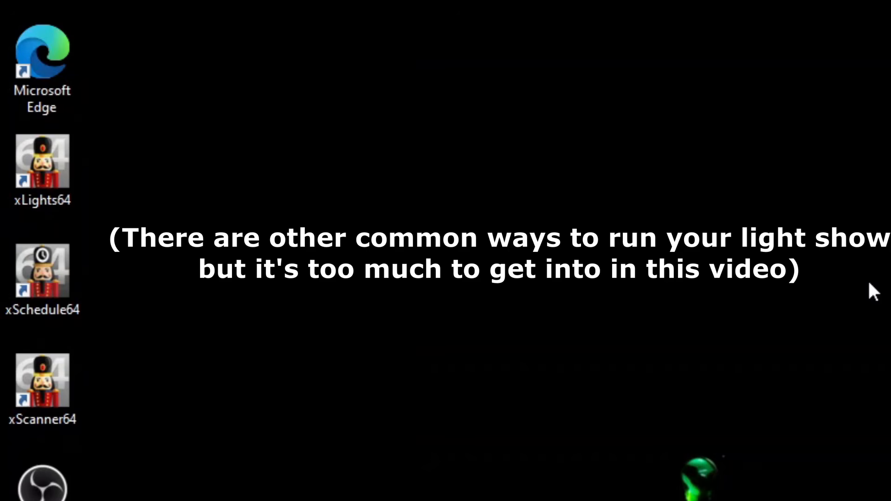
Examine the contents of the BBL XLIGHTS show folder in Documents, and open the demo xlights folder.
double_click(38, 373)
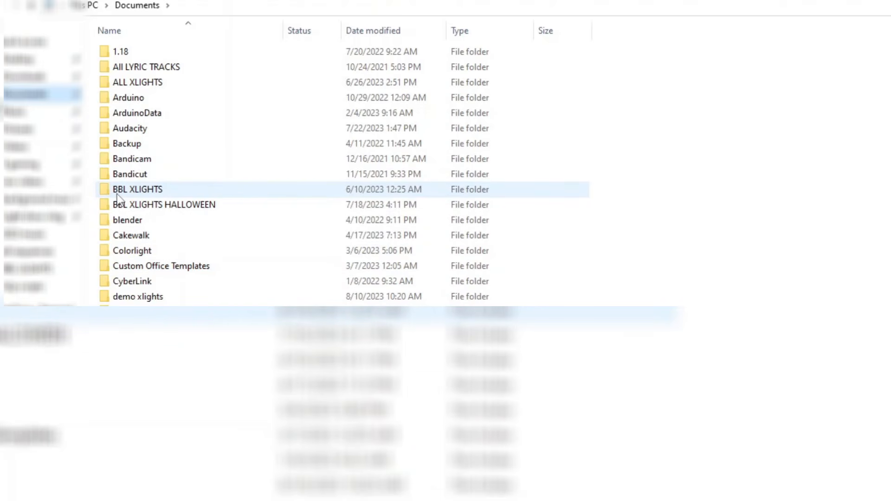
mouse_move(215, 193)
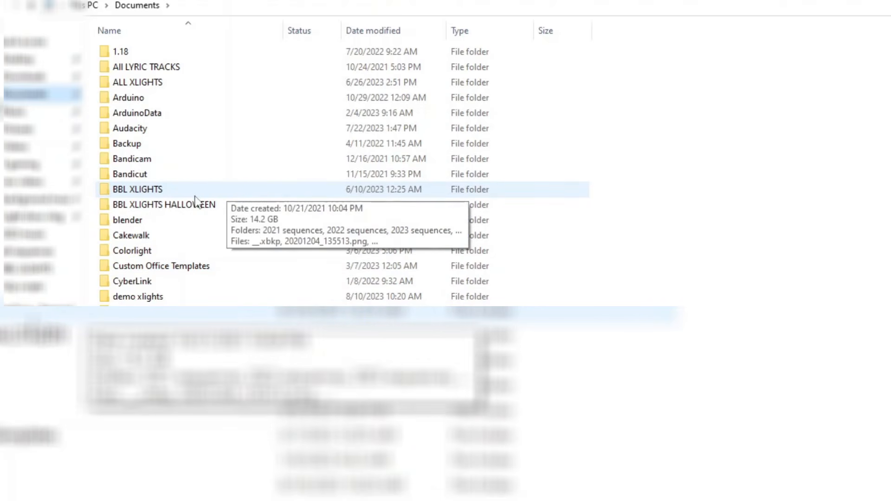
double_click(133, 189)
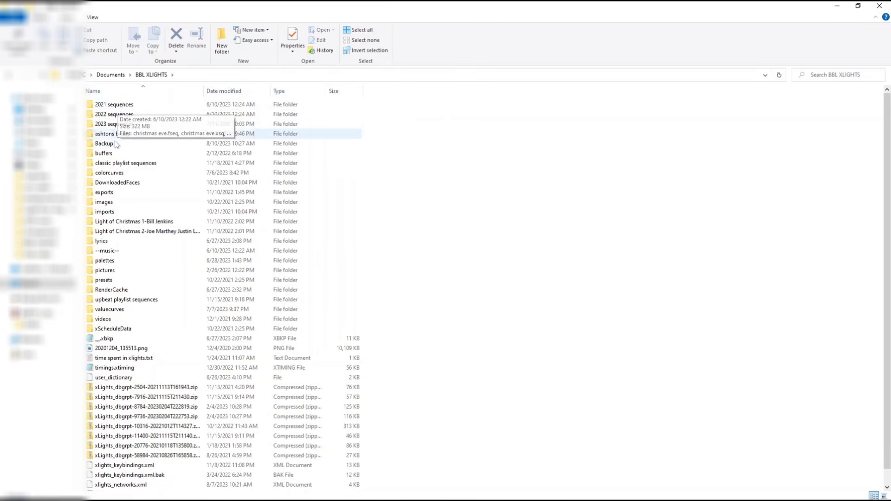
scroll(322, 192, down, 1)
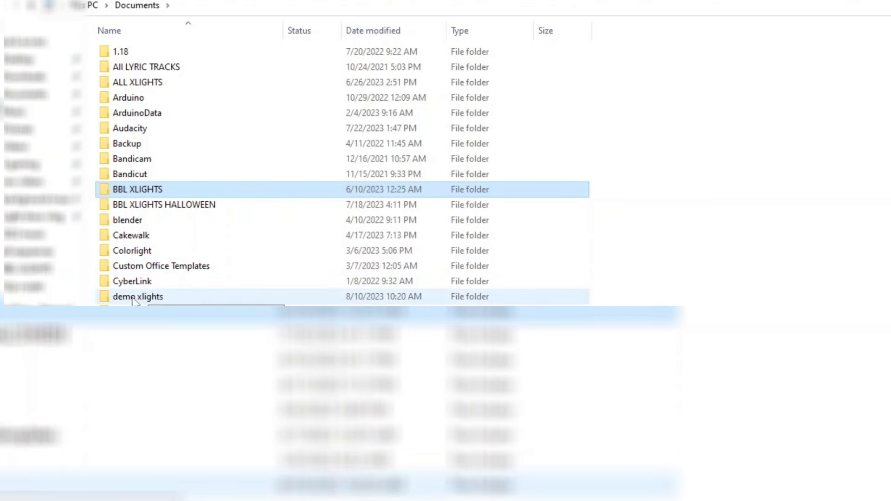
double_click(173, 299)
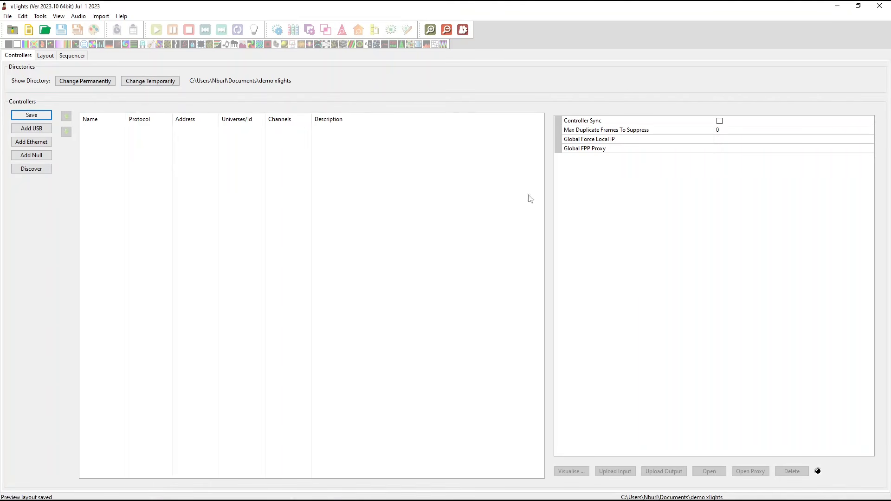
Temporarily change the show directory to the BBL XLIGHTS HALLOWEEN folder in Documents.
click(46, 57)
click(72, 57)
click(155, 81)
click(114, 44)
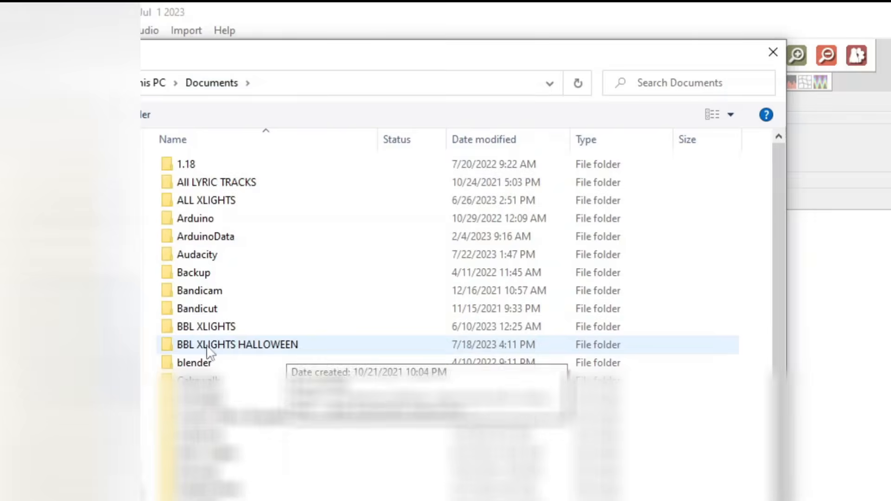
double_click(268, 350)
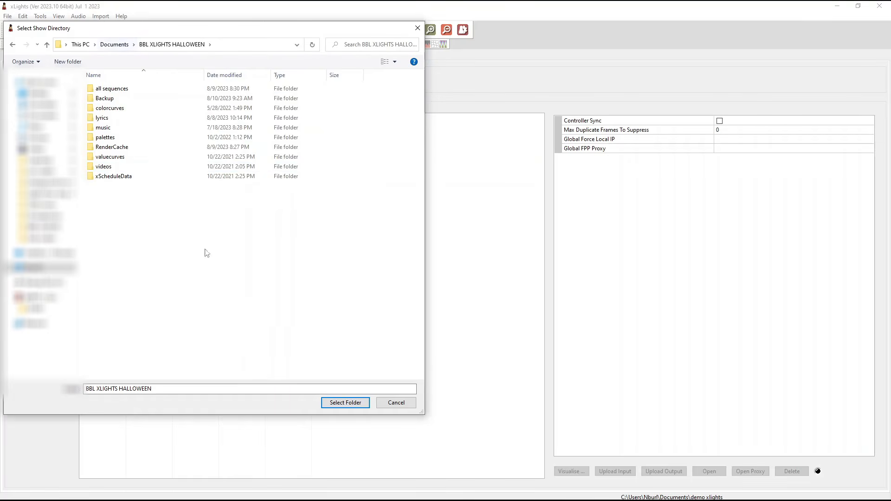
click(345, 402)
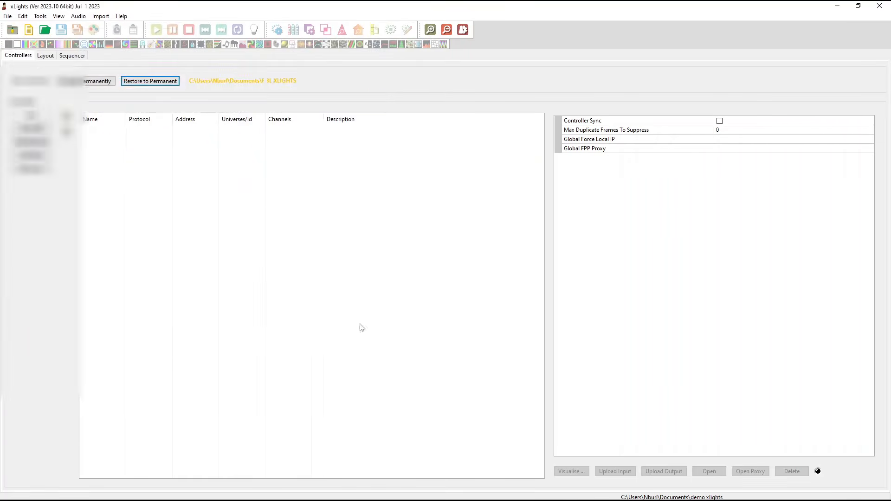
View the Halloween show's layout in 3D and review its list of controllers.
click(46, 55)
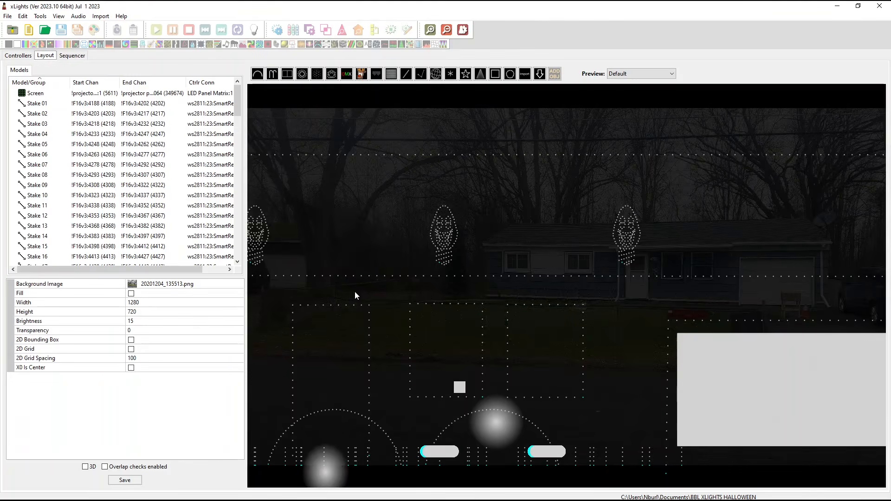
click(85, 466)
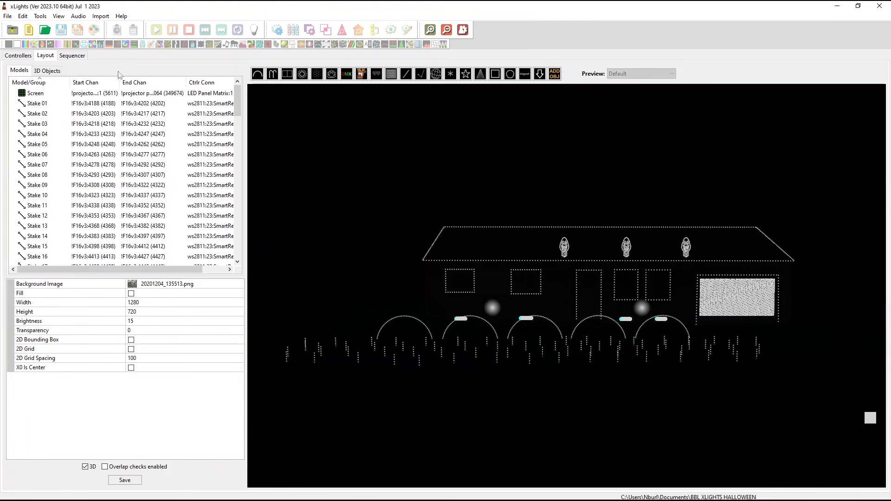
click(20, 57)
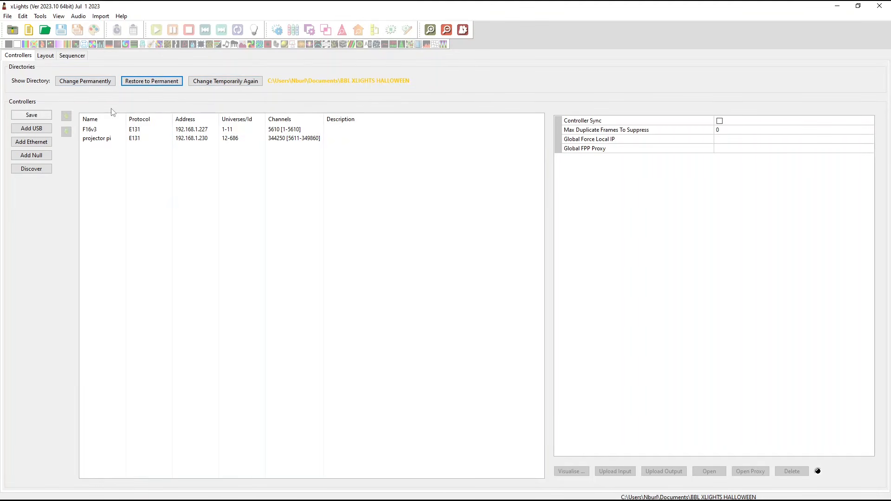
Restore the show directory to the permanent demo xlights folder.
click(142, 84)
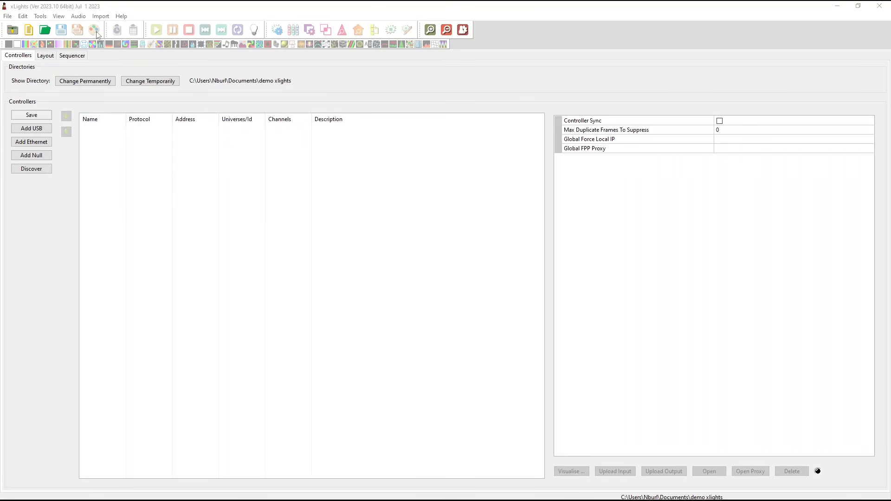
click(40, 54)
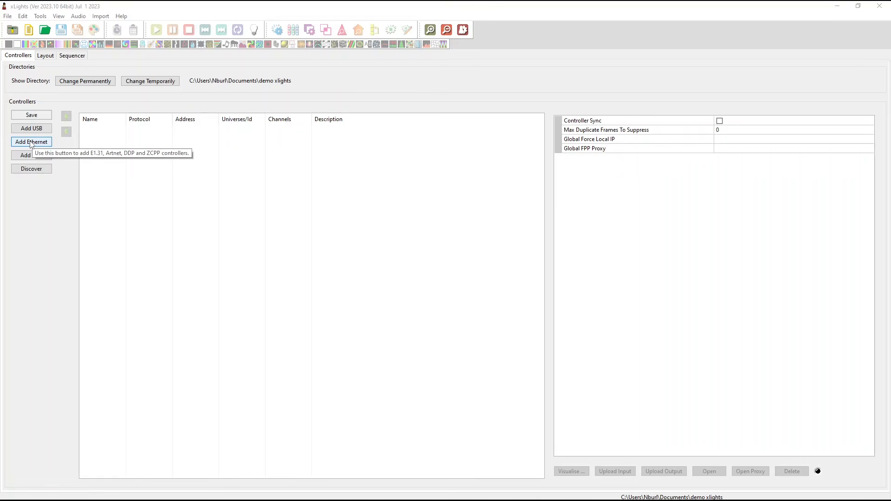
Add an Ethernet controller named "Main controller" with the description "this is the main controller for the light show".
click(31, 142)
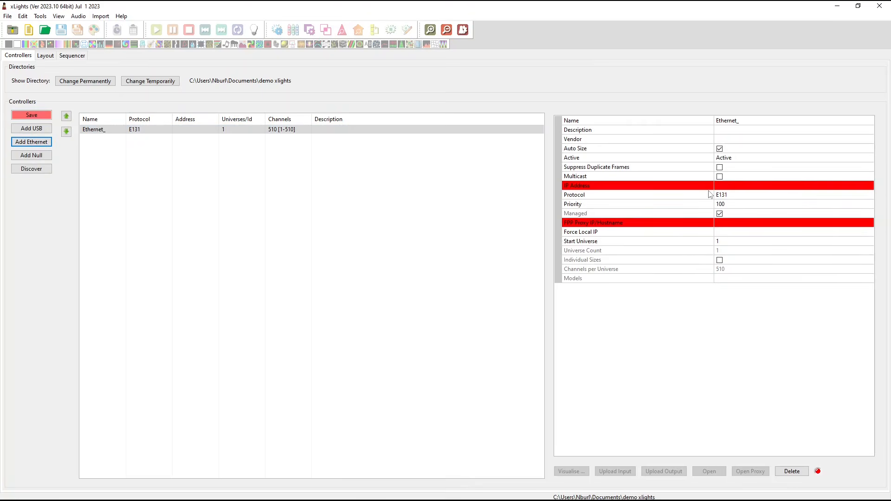
click(754, 122)
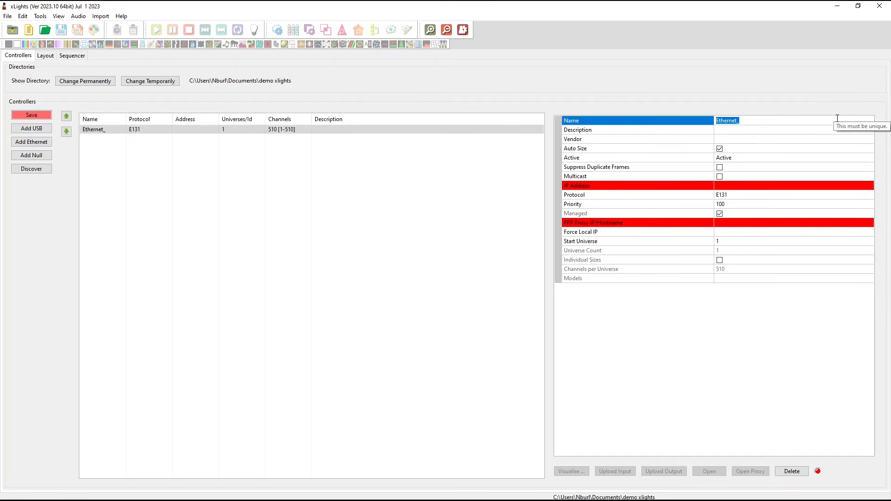
text(C)
click(743, 133)
click(726, 132)
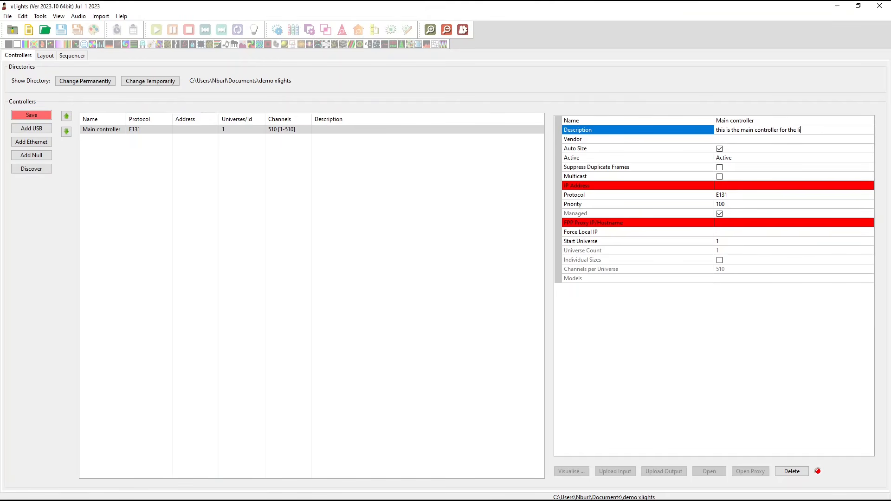
Set the main controller's vendor to Falcon.
click(678, 139)
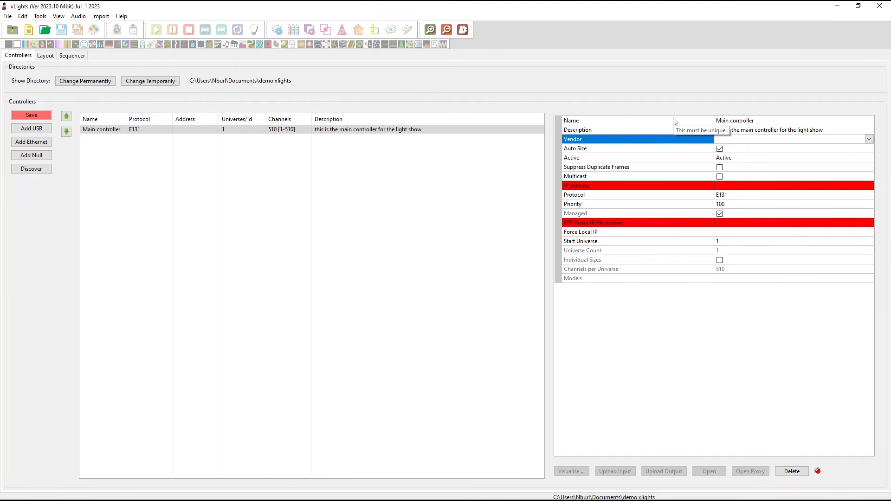
click(868, 138)
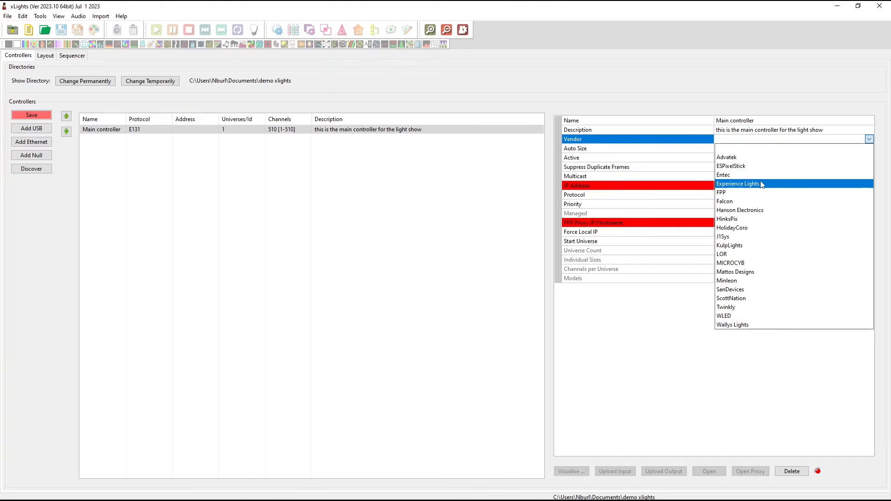
click(744, 203)
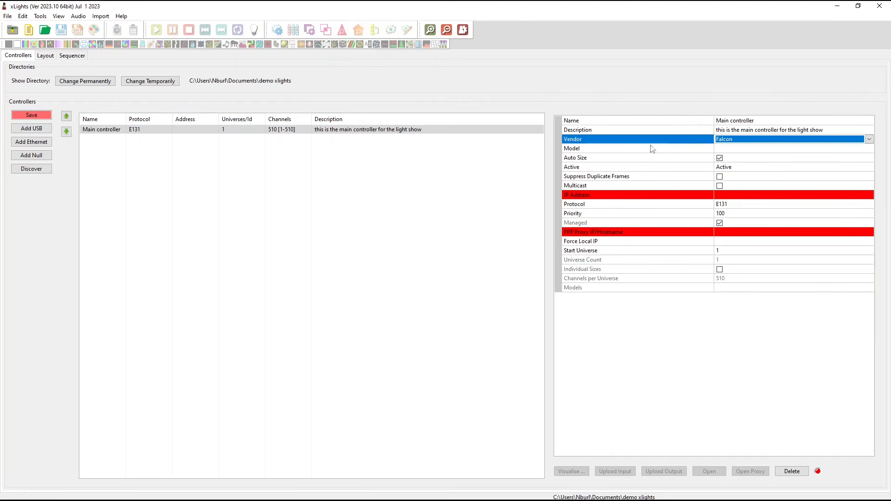
Set the main controller's model to F16V3 with the No Expansion Boards variant.
click(680, 149)
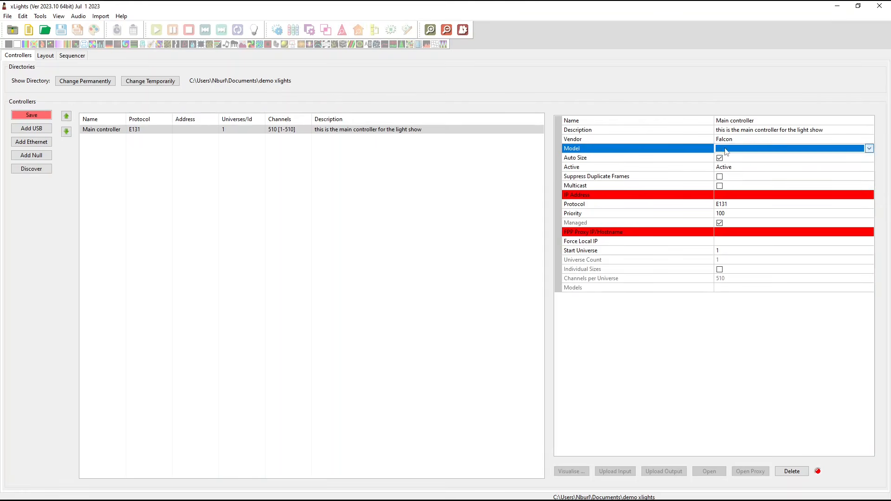
click(727, 149)
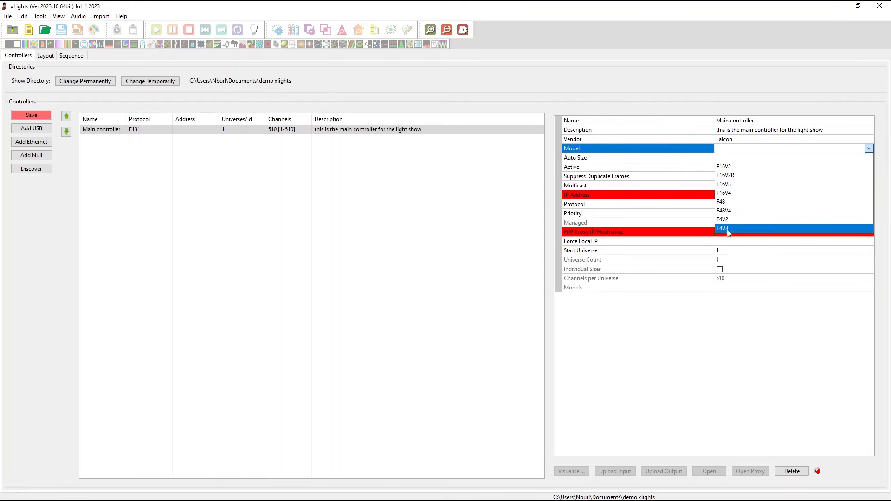
click(723, 184)
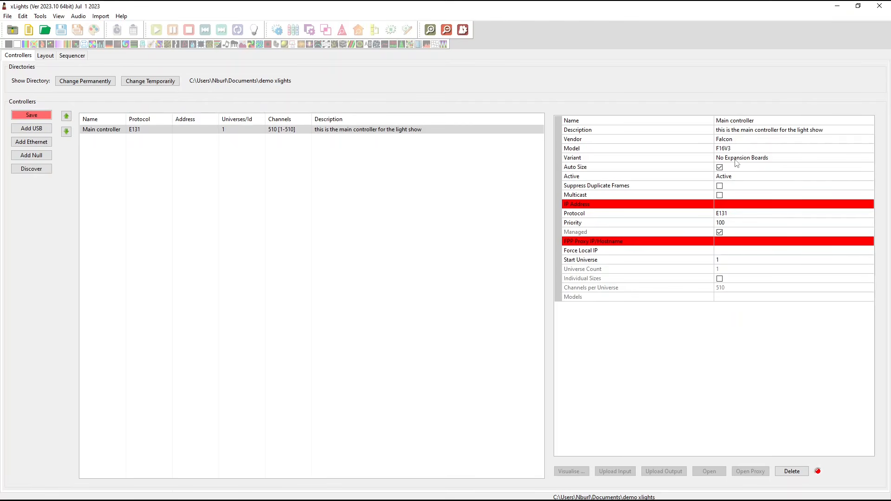
click(737, 160)
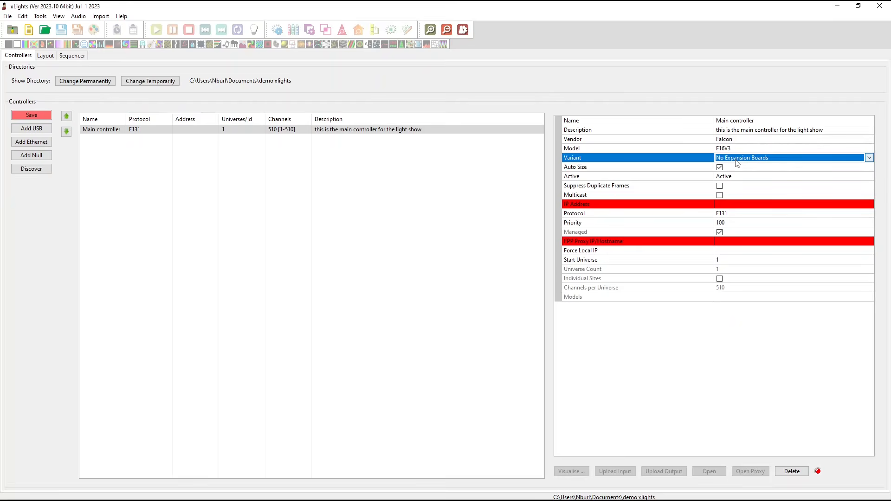
click(737, 160)
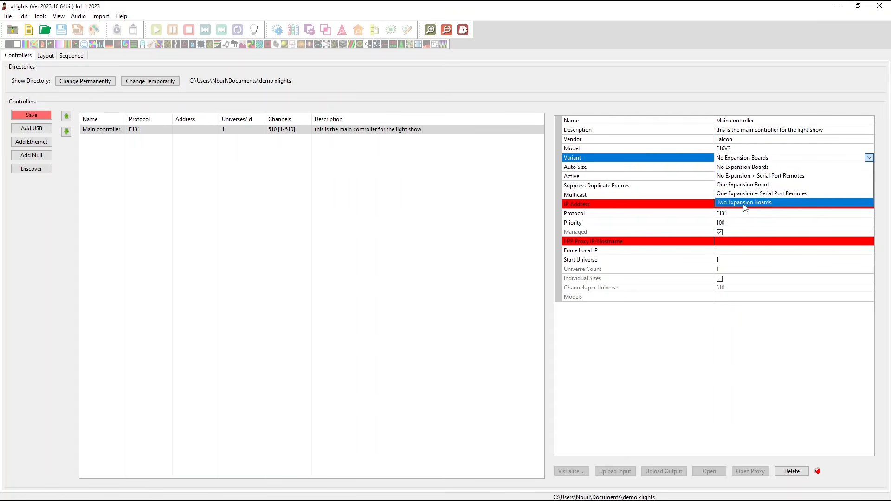
click(729, 166)
Enable Full xLights Control and Auto Layout Models for the main controller.
click(694, 177)
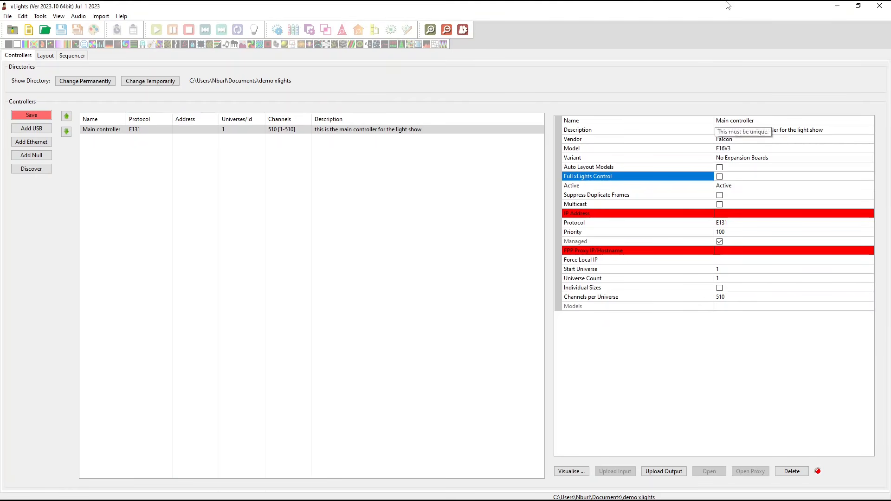
click(720, 176)
click(720, 167)
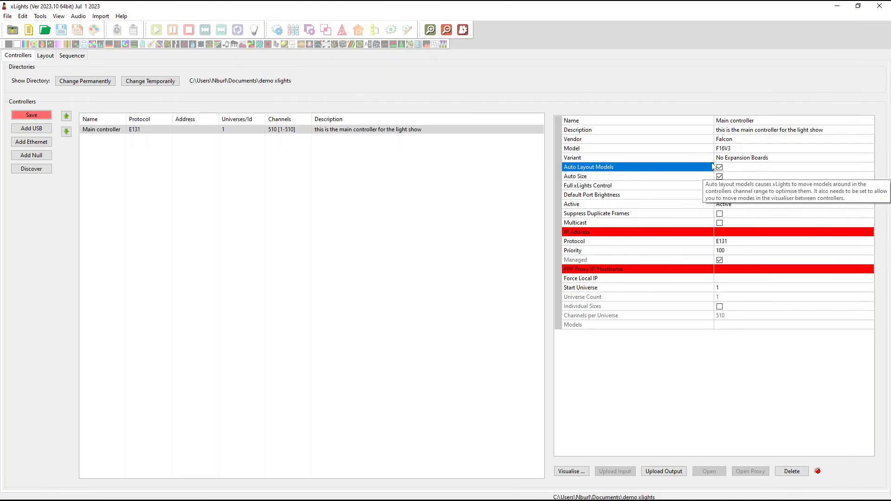
Set the main controller's default port brightness to 30.
click(745, 195)
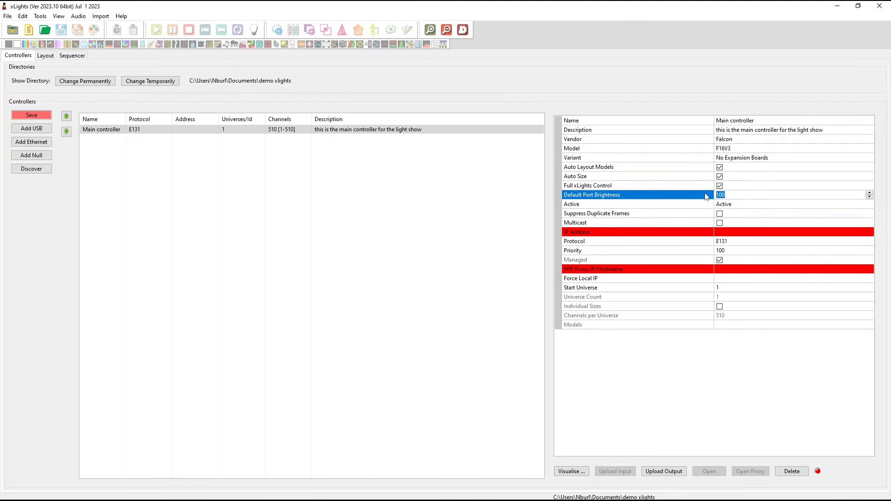
click(743, 195)
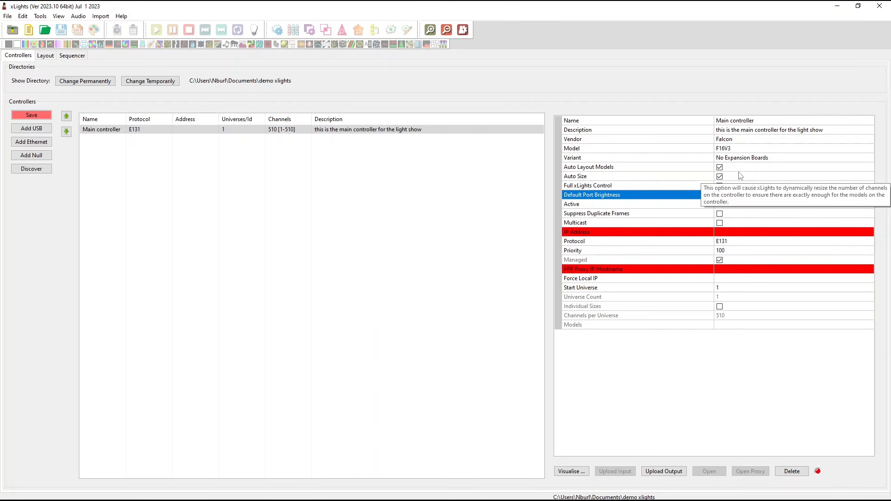
double_click(735, 198)
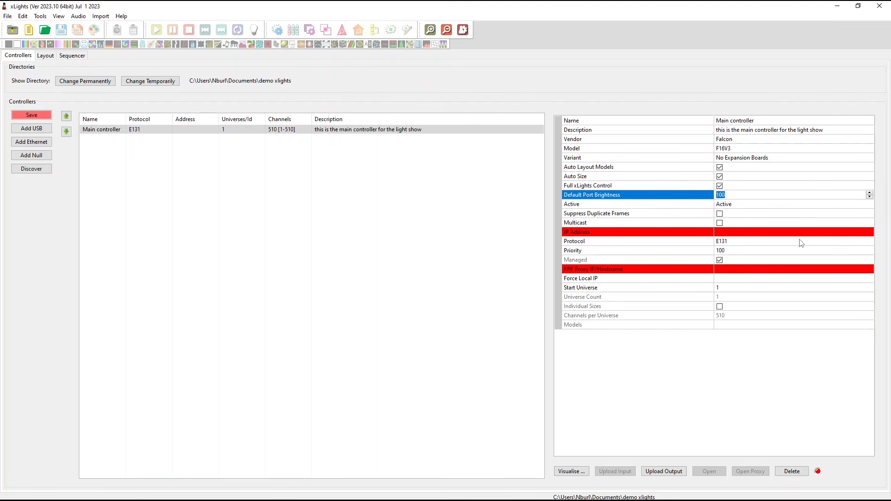
text(30)
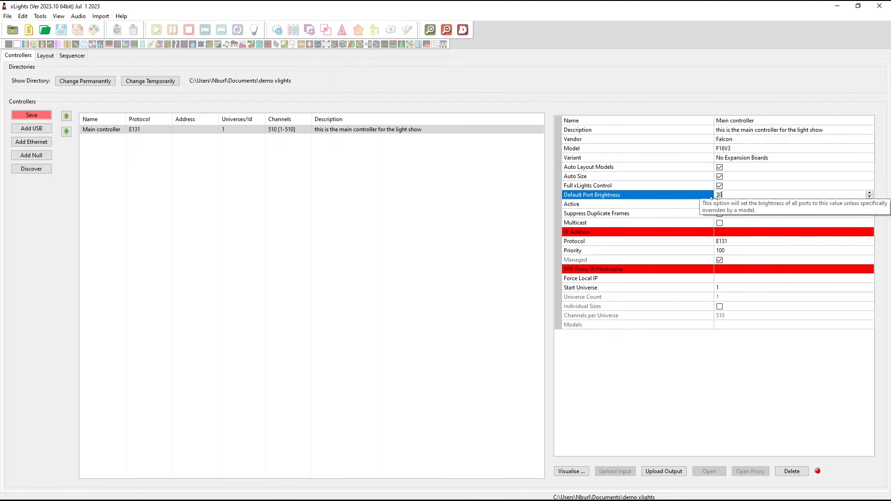
Review the main controller's activity states and choose Active.
click(722, 205)
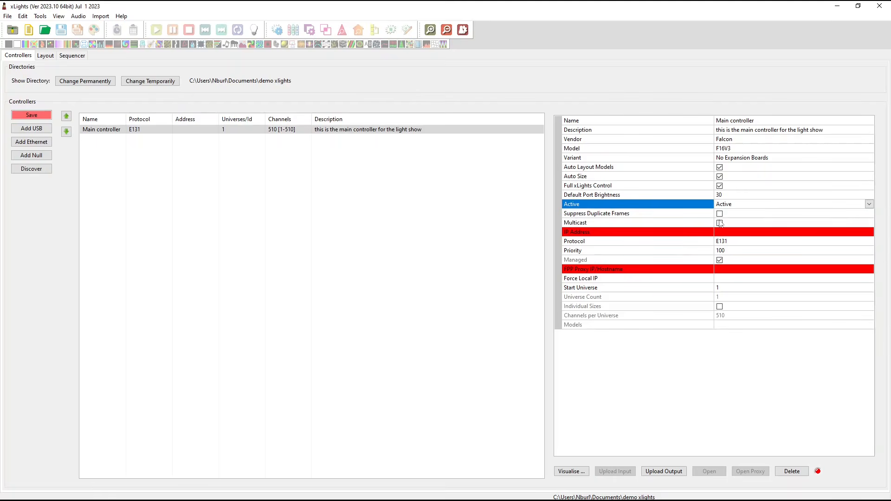
click(869, 204)
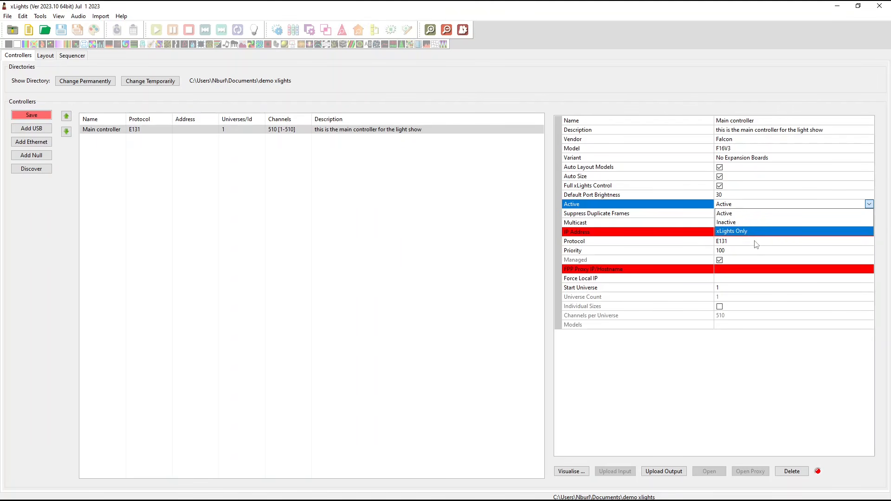
click(727, 216)
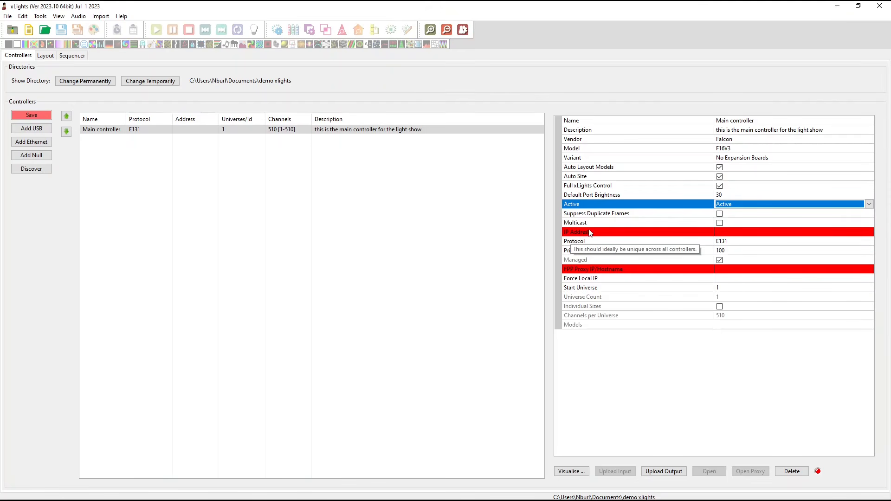
Enable Multicast for the main controller instead of entering an IP address.
click(724, 232)
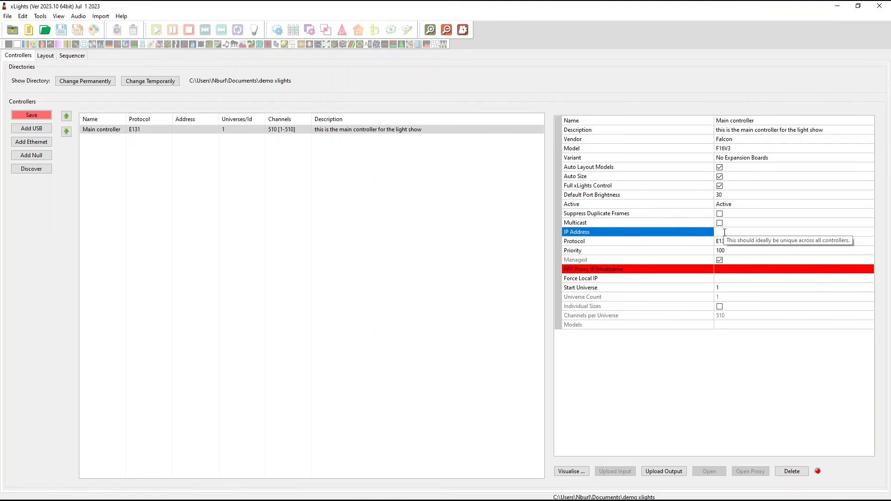
click(724, 232)
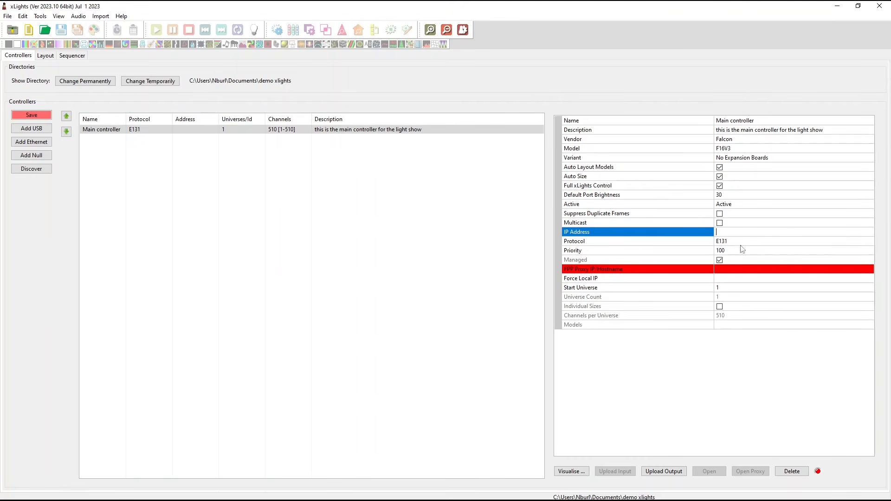
click(719, 223)
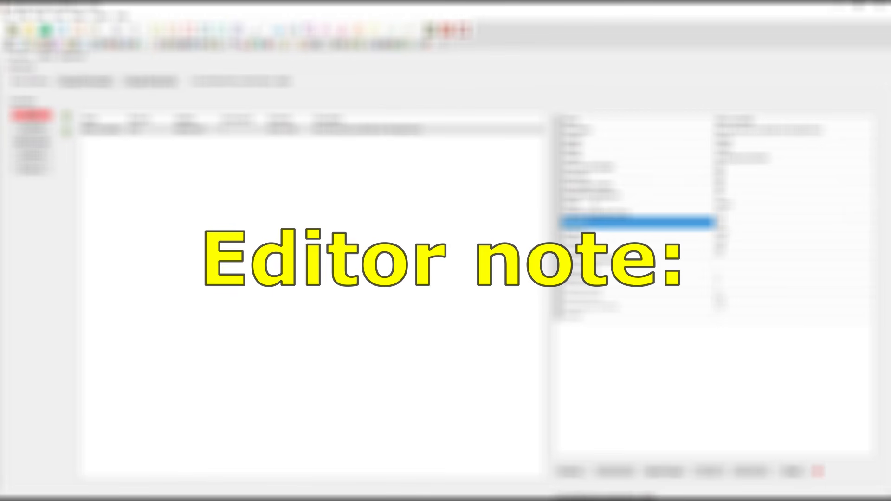
Review the available protocols for the main controller and choose E131.
click(724, 232)
click(723, 232)
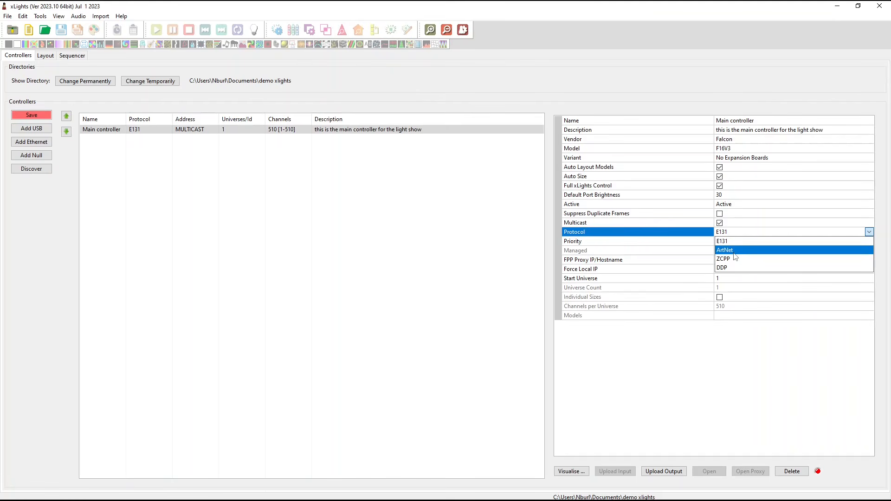
click(719, 236)
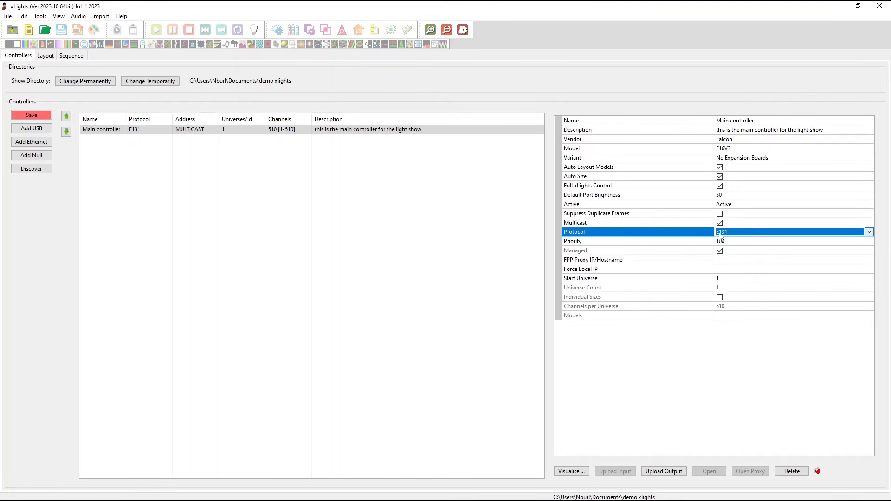
click(719, 235)
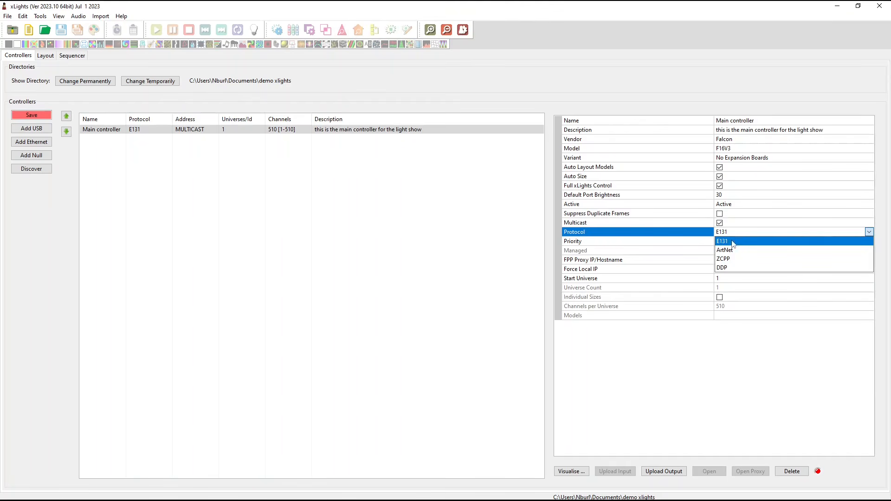
click(733, 241)
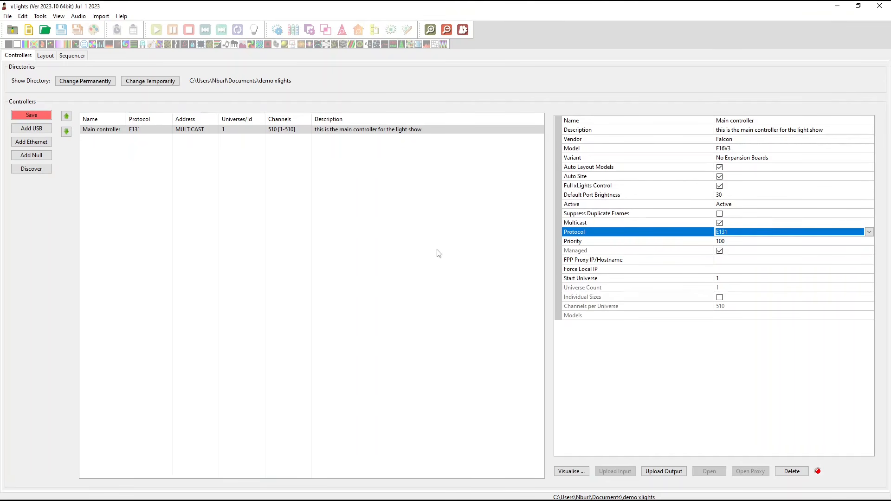
Check the main controller's start universe and universe count, and view its pixel and serial ports in the visualiser.
click(719, 278)
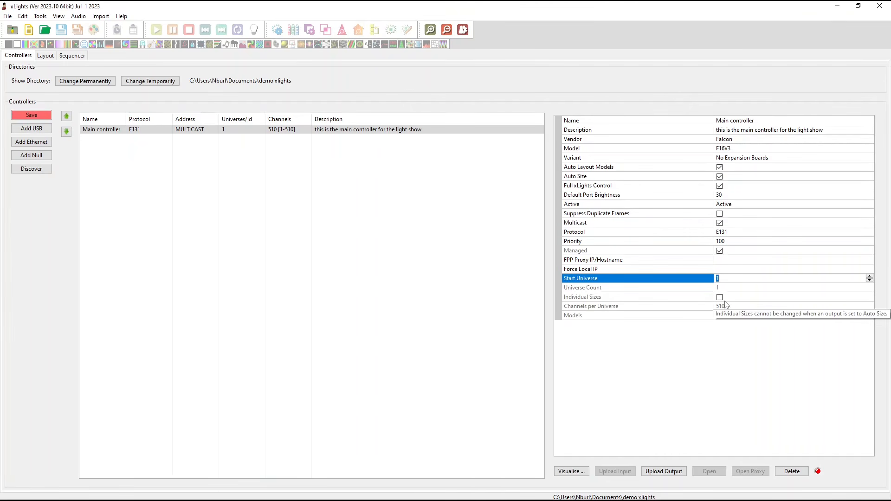
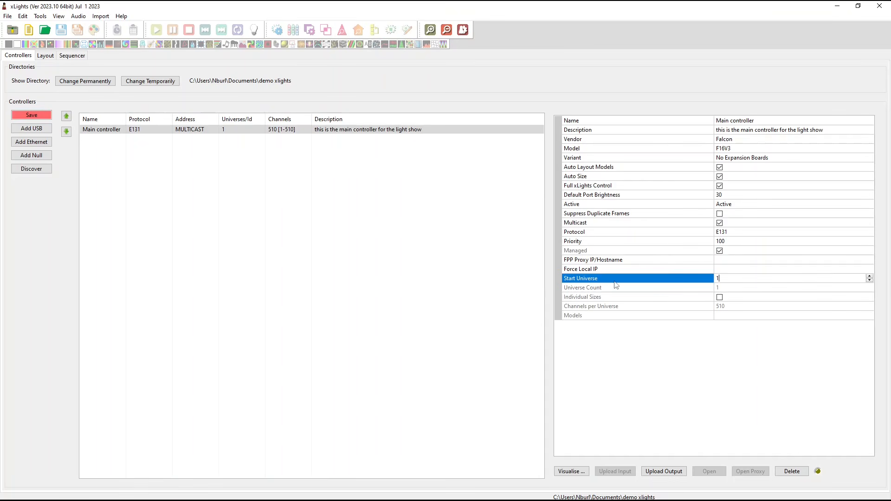
click(696, 287)
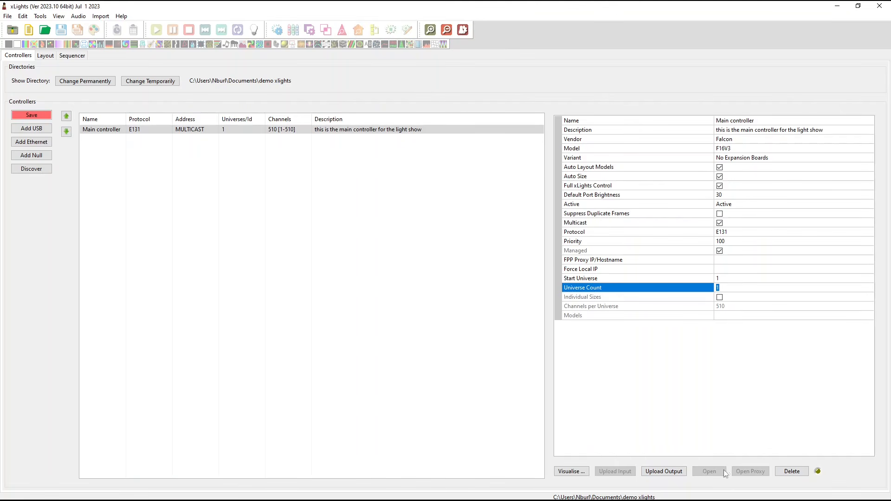
click(580, 473)
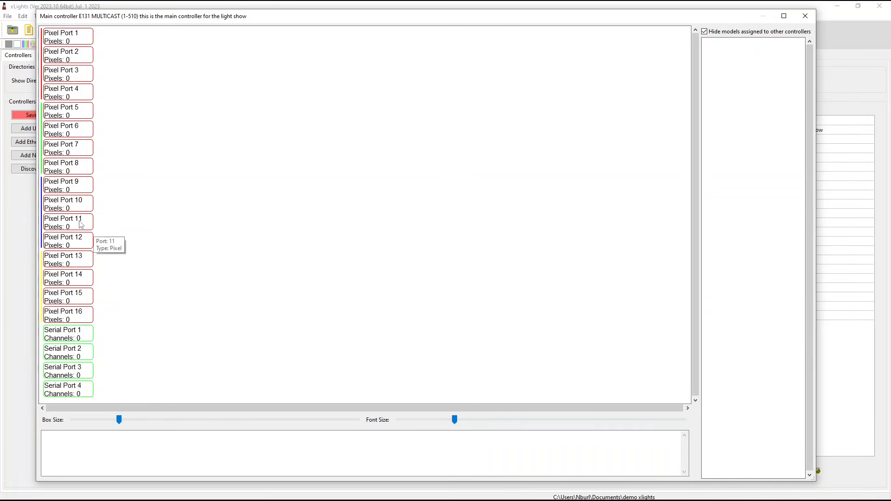
mouse_move(89, 145)
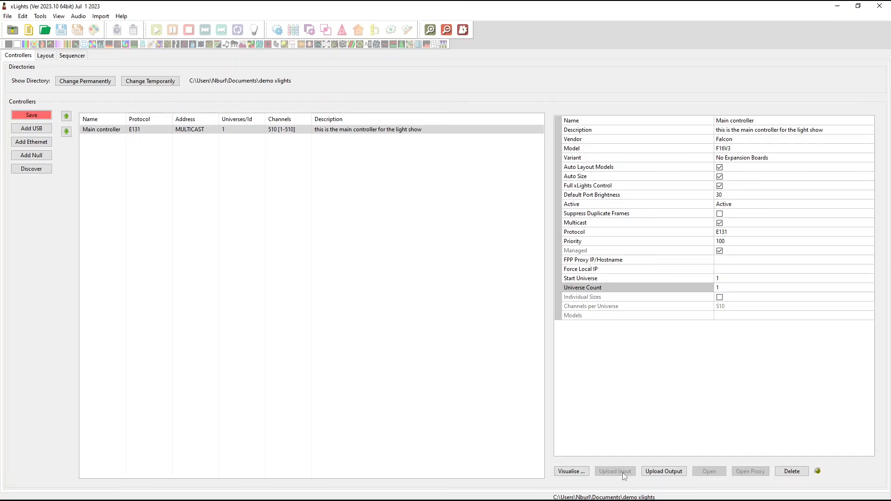
click(805, 15)
Check the main controller's universe count and channels per universe, and view its port layout again.
click(718, 288)
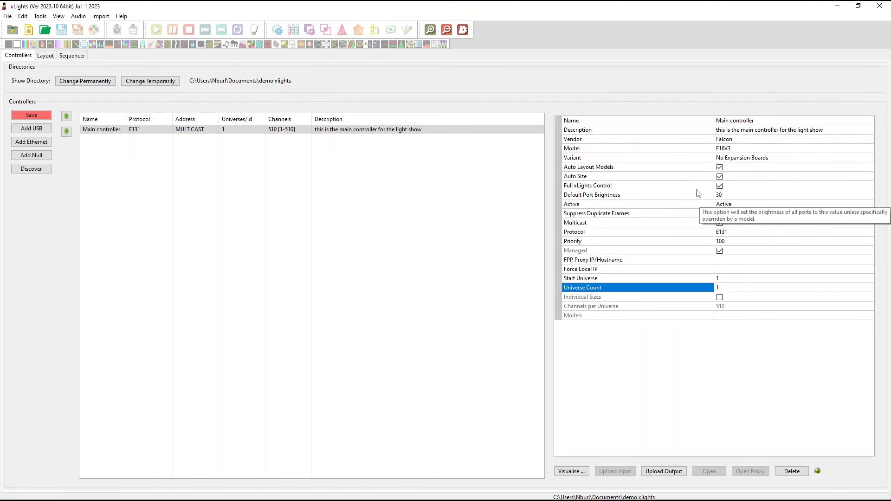
click(716, 288)
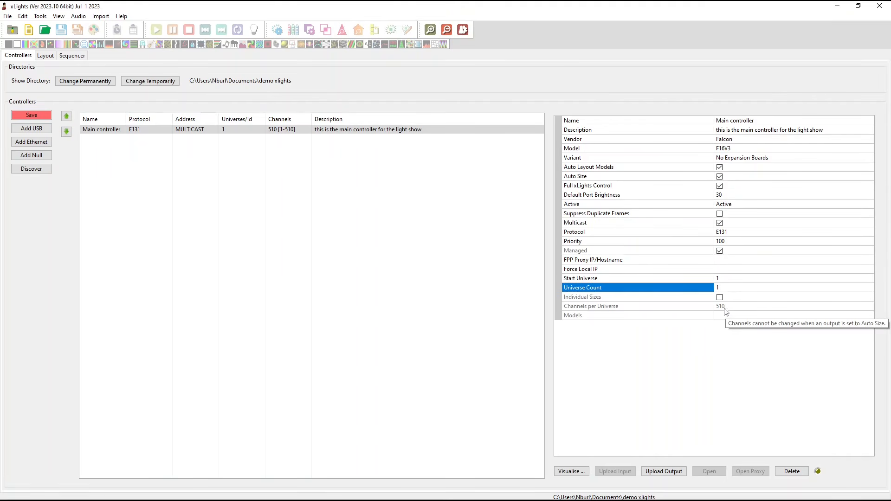
click(724, 307)
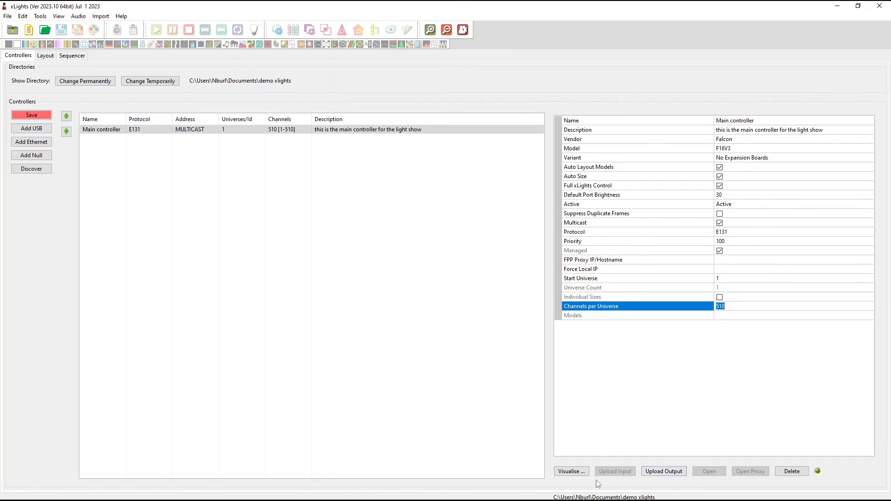
click(573, 471)
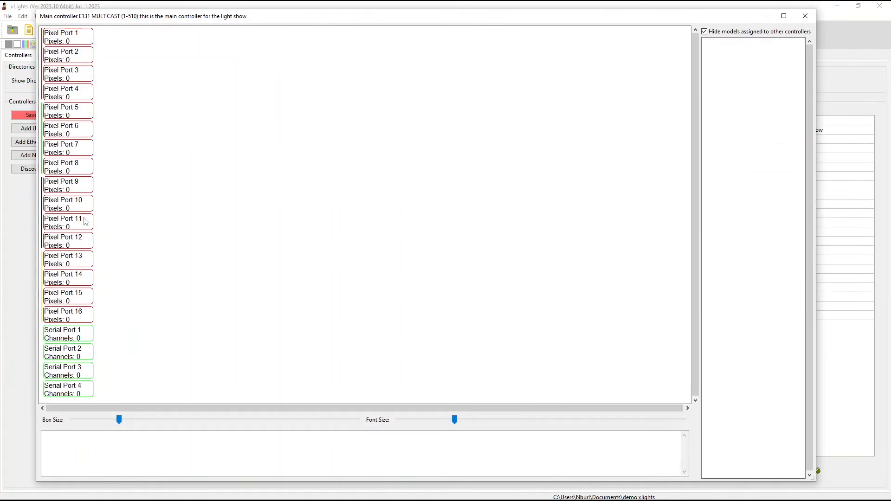
click(805, 16)
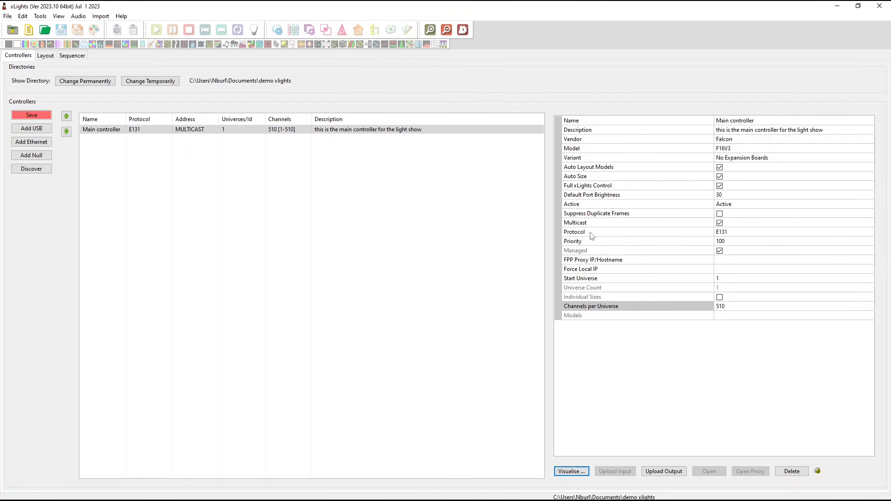
Review the vendor options available for the main controller.
click(718, 138)
click(722, 140)
click(657, 398)
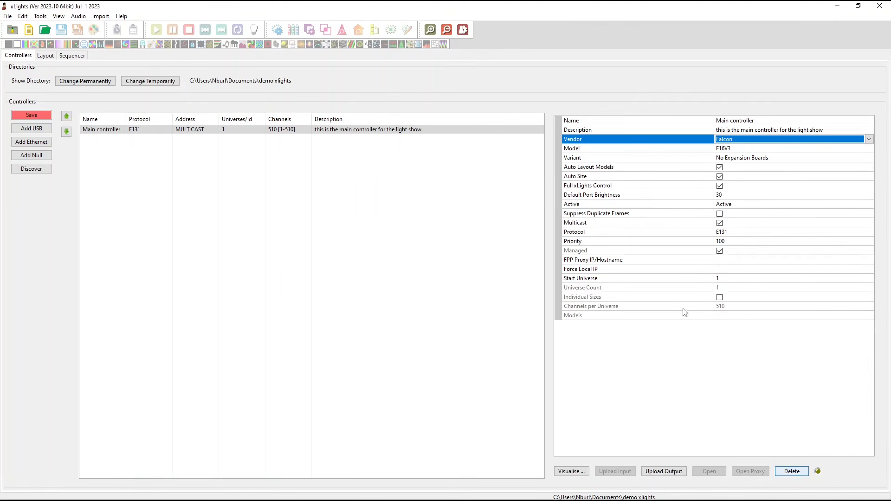
Turn off Multicast for the main controller and set its IP address to 192.168.1.227.
click(452, 130)
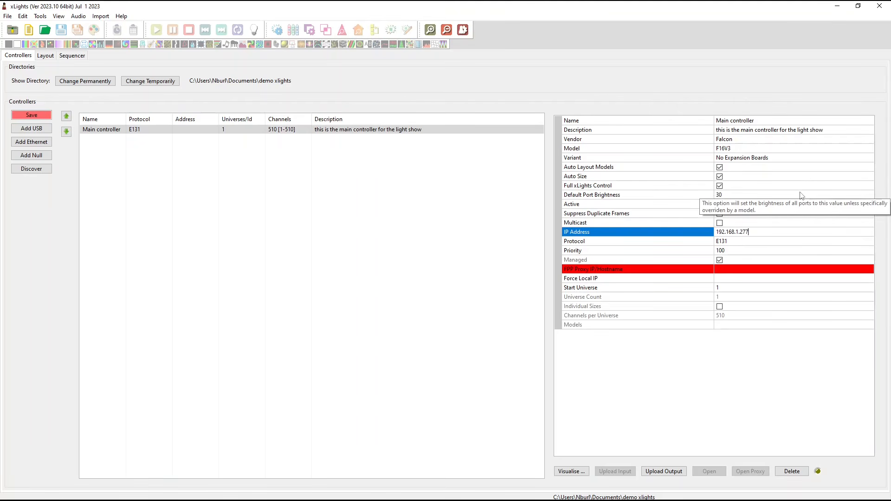
text(7)
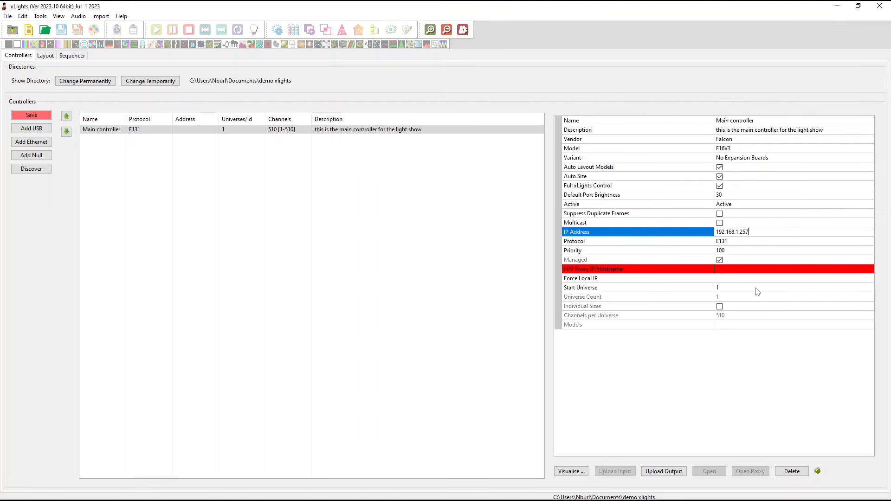
text(2)
key(Num_Lock)
key(Home)
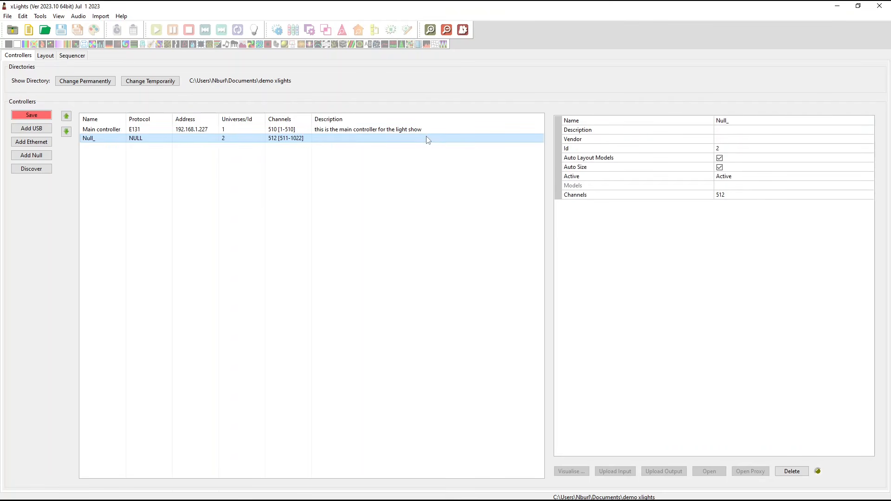
Delete the null controller from the controller list and save the controller setup.
click(462, 130)
click(461, 137)
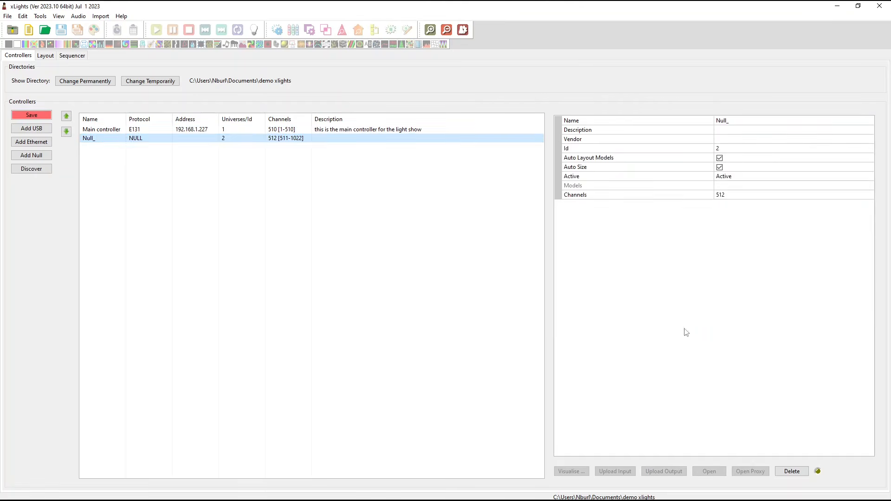
click(791, 471)
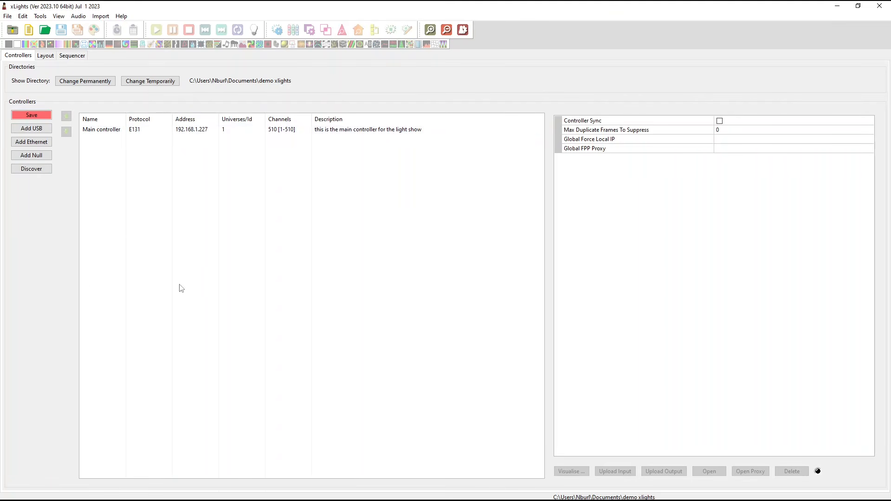
click(24, 115)
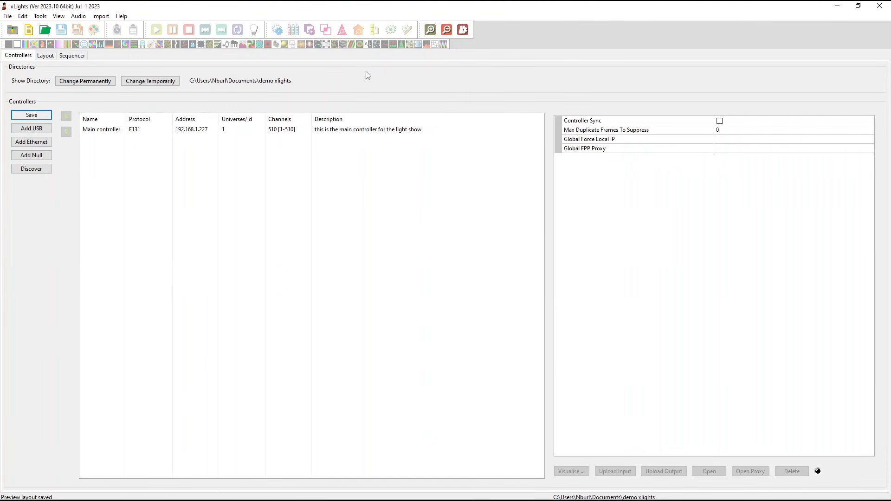
Open the key bindings editor, enlarge it and examine the shortcuts listed for the Sequencer scope.
click(4, 16)
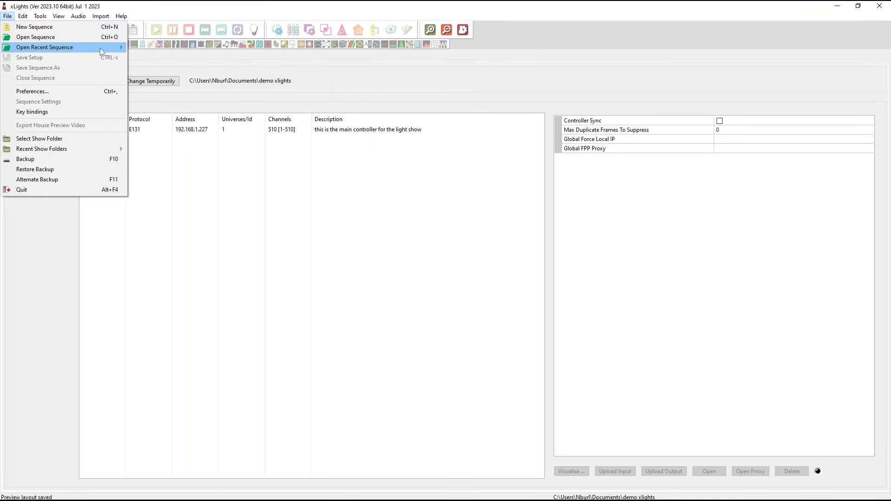
mouse_move(100, 49)
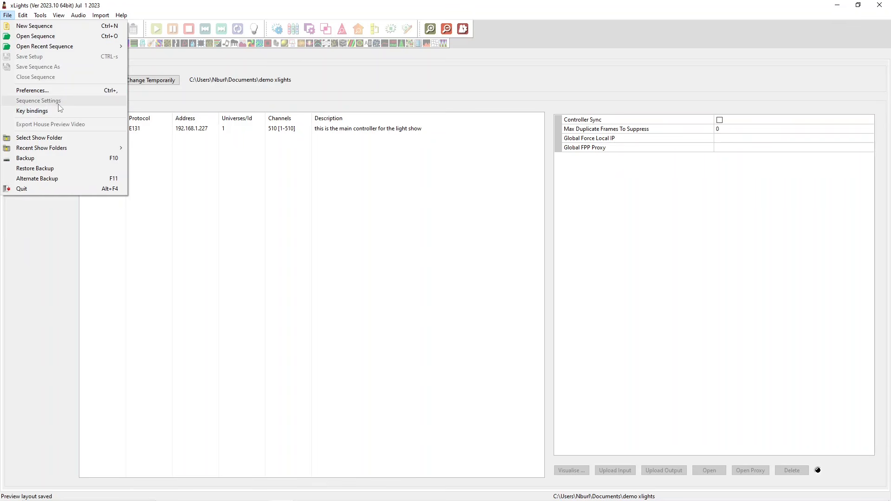
click(68, 110)
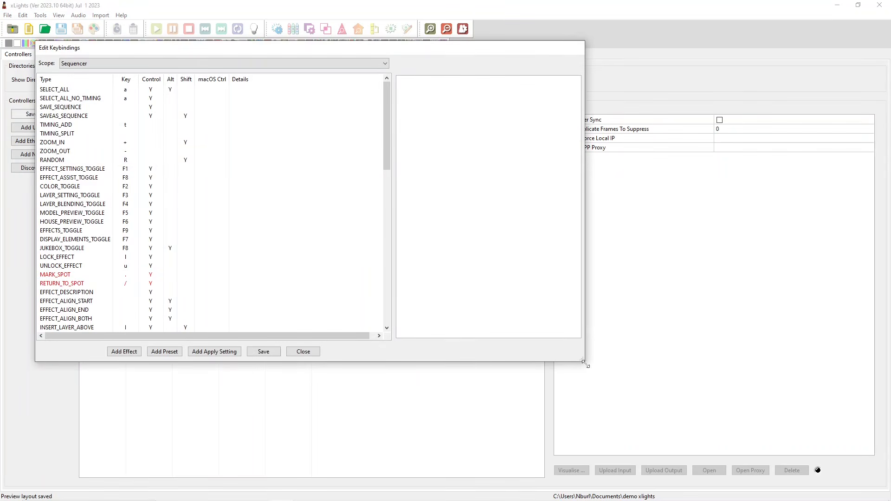
drag(583, 360, 642, 451)
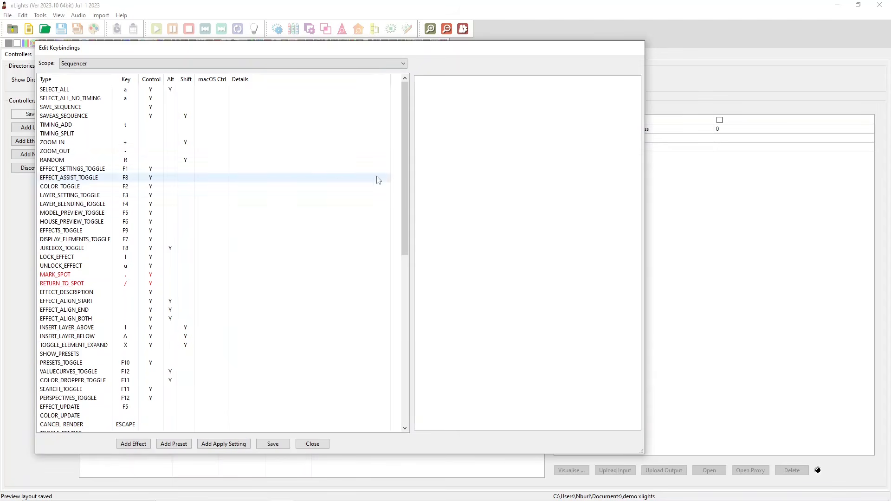
drag(406, 176, 418, 352)
scroll(378, 239, up, 10)
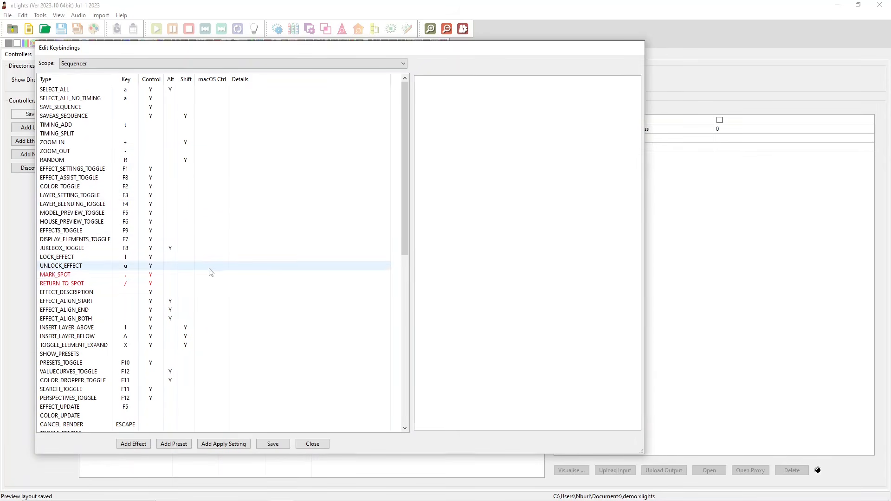
scroll(127, 315, down, 5)
scroll(127, 321, down, 8)
scroll(128, 353, up, 8)
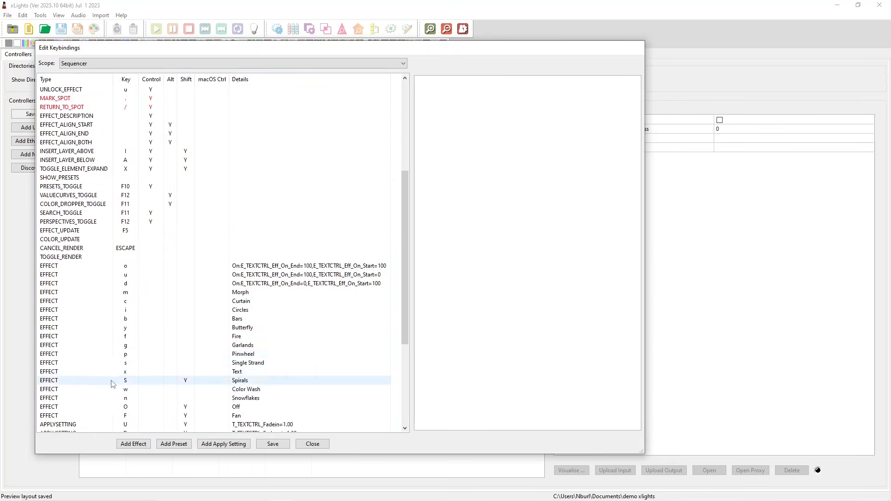
scroll(127, 381, down, 6)
scroll(128, 381, down, 2)
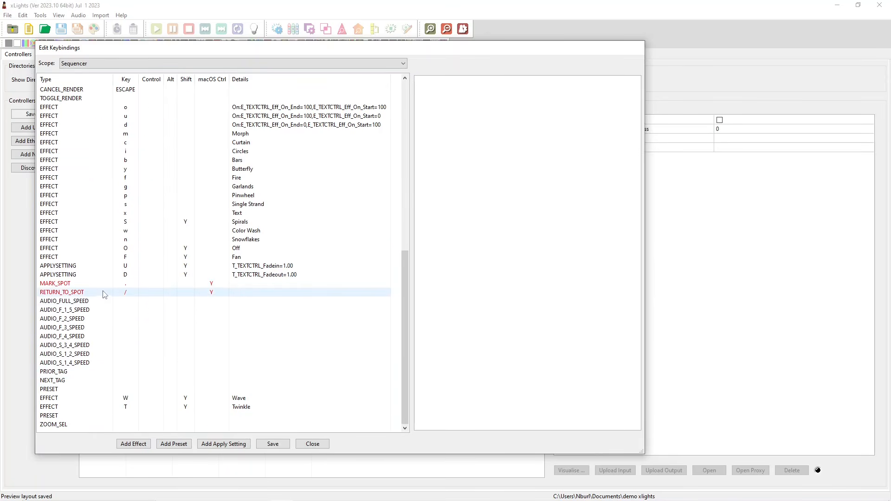
scroll(98, 254, up, 12)
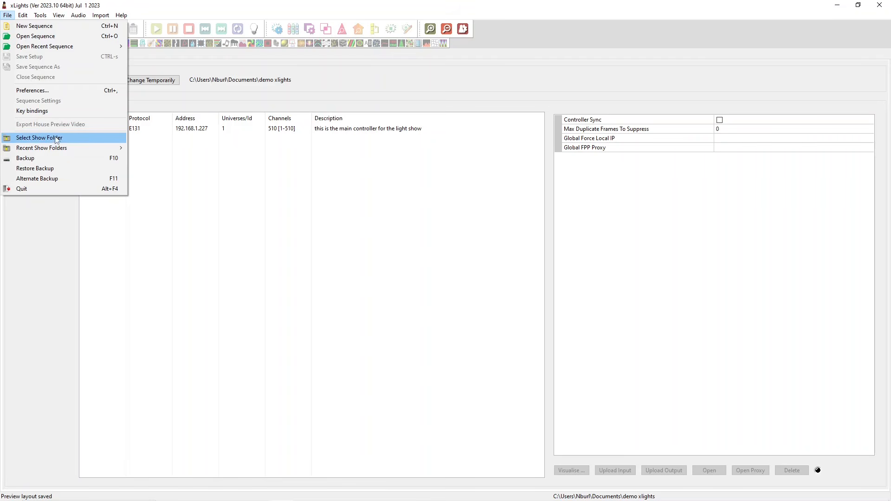
click(176, 135)
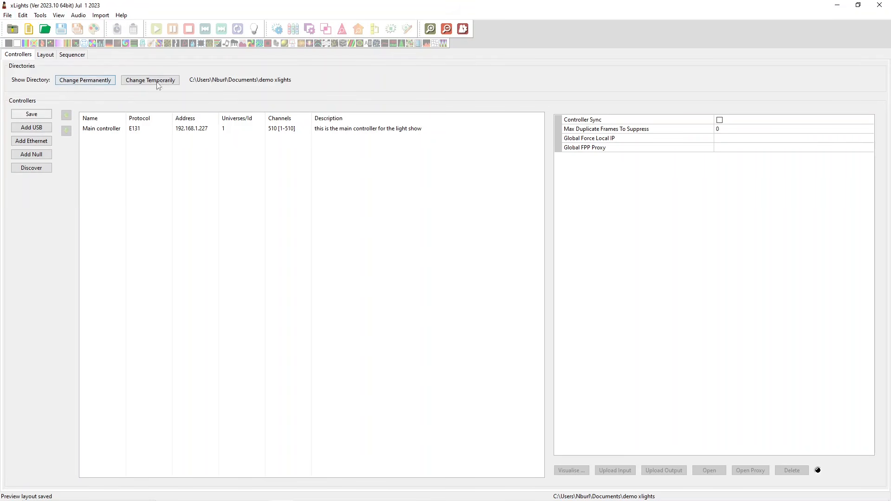
click(7, 15)
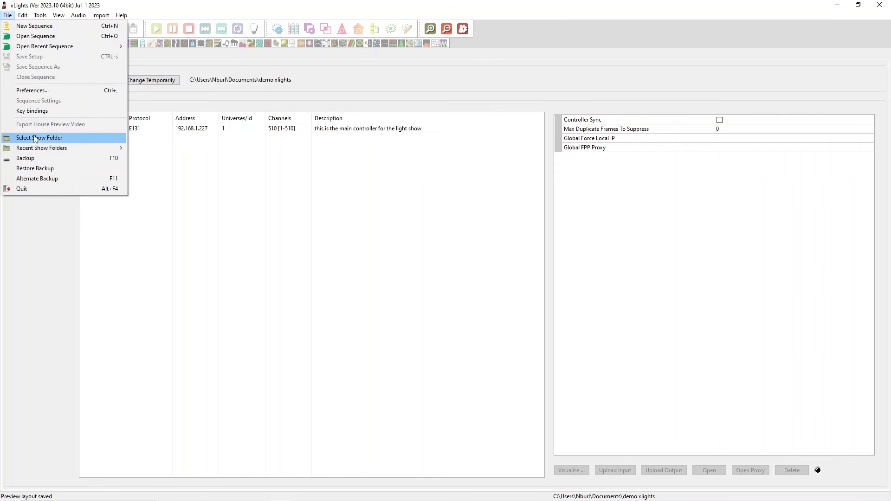
mouse_move(47, 151)
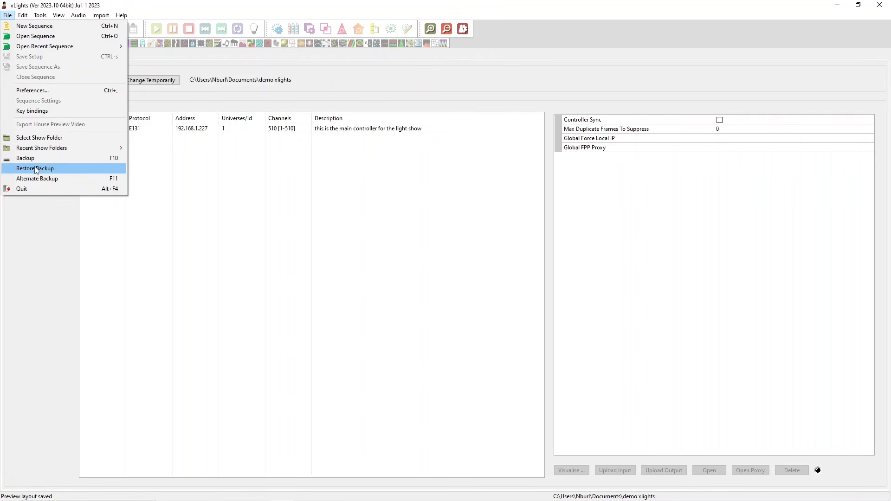
mouse_move(22, 15)
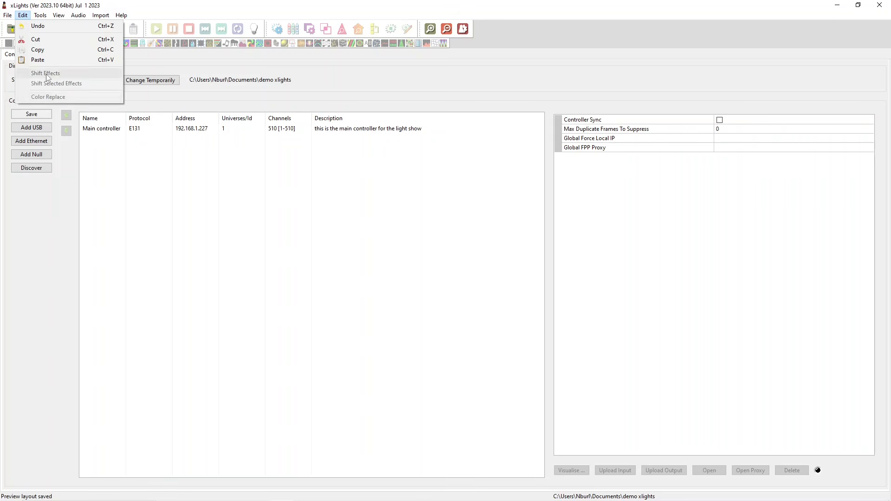
click(168, 103)
Open the Test Lights tool to view its output channels and test functions, and close it again.
click(40, 15)
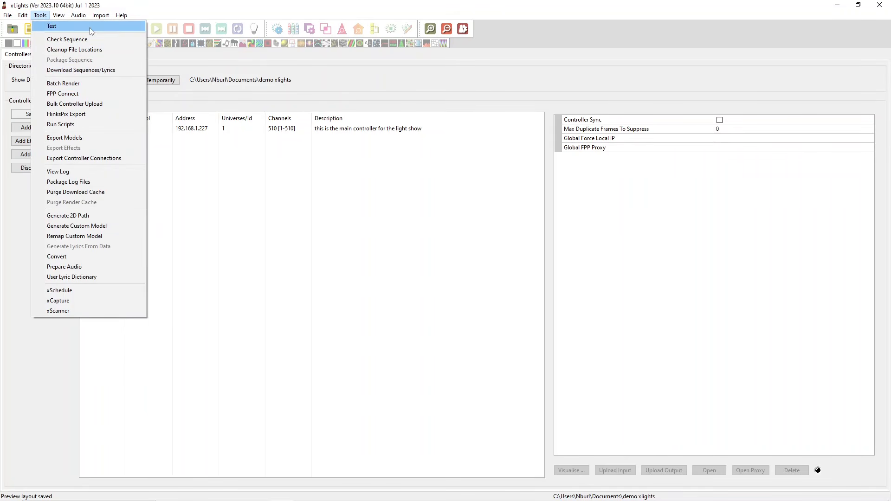
click(49, 27)
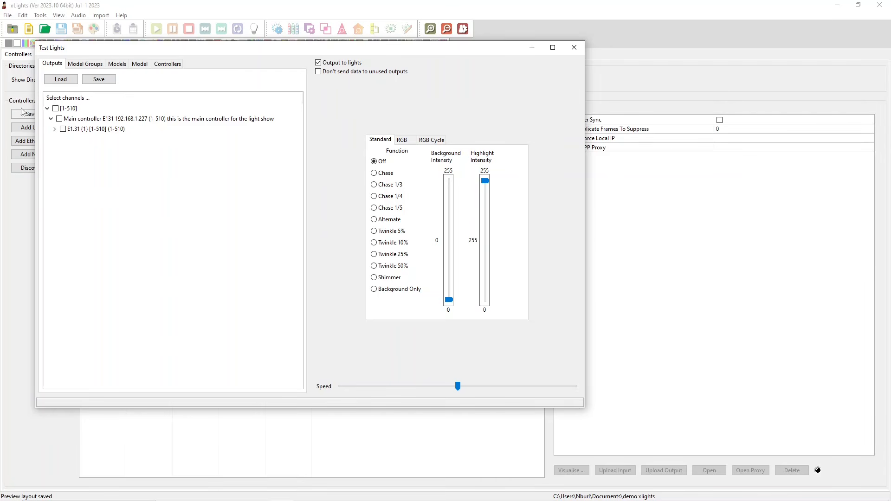
click(573, 47)
click(40, 15)
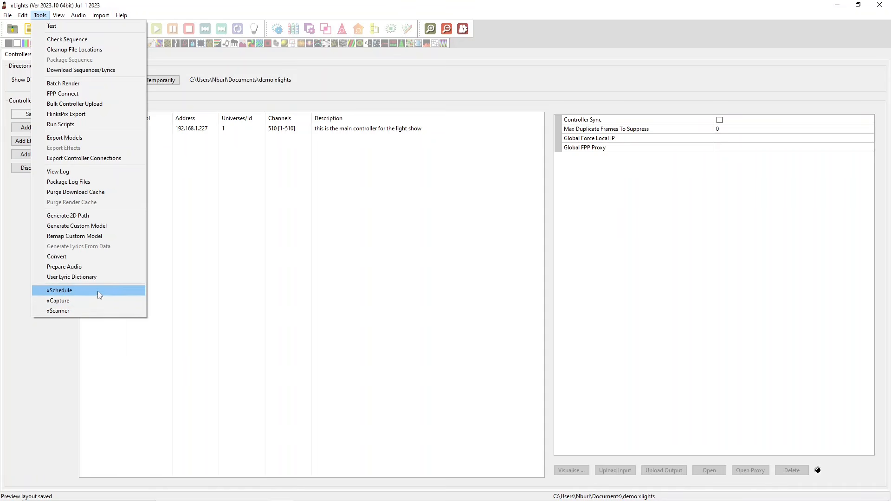
click(91, 302)
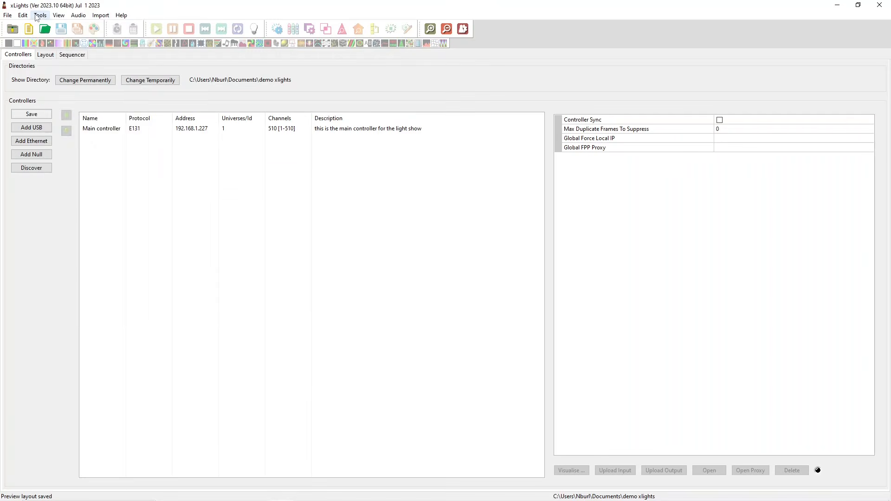
Show the AC Lights toolbar and hide it again.
click(40, 15)
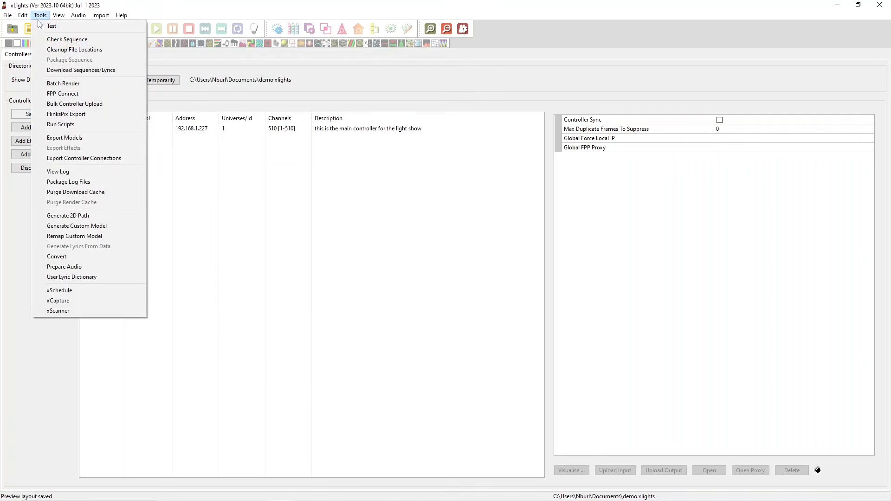
mouse_move(59, 18)
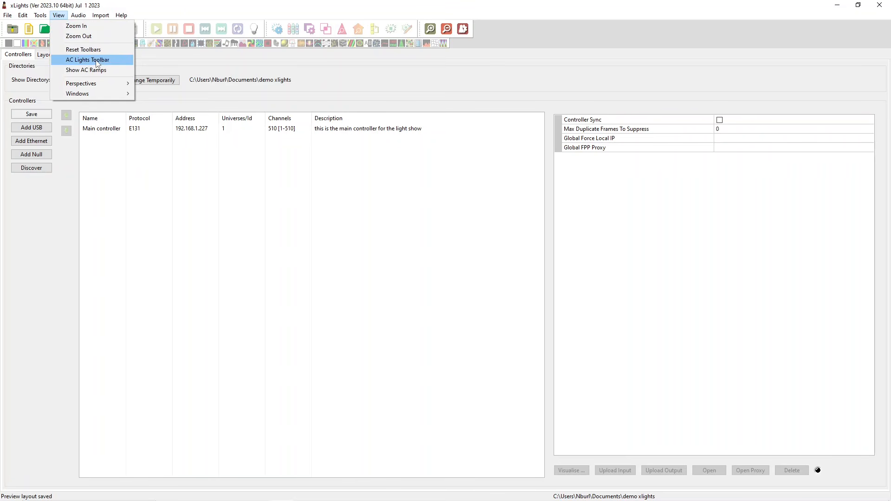
click(76, 64)
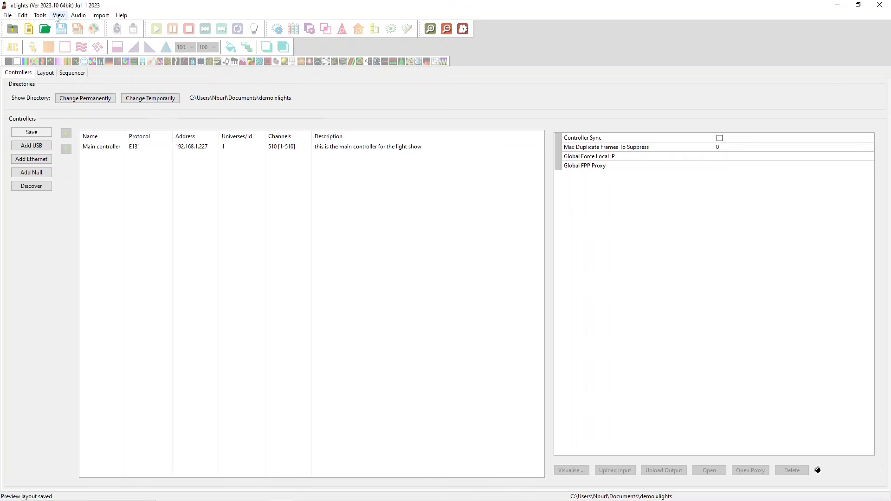
click(40, 15)
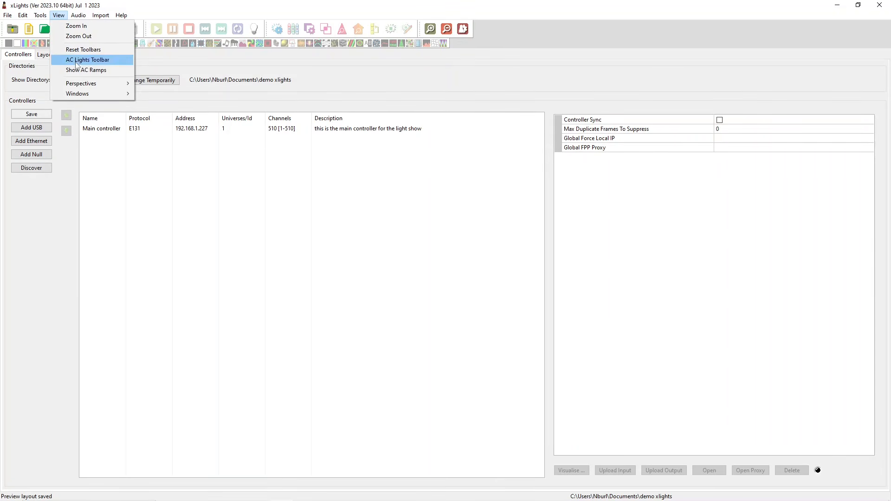
mouse_move(69, 82)
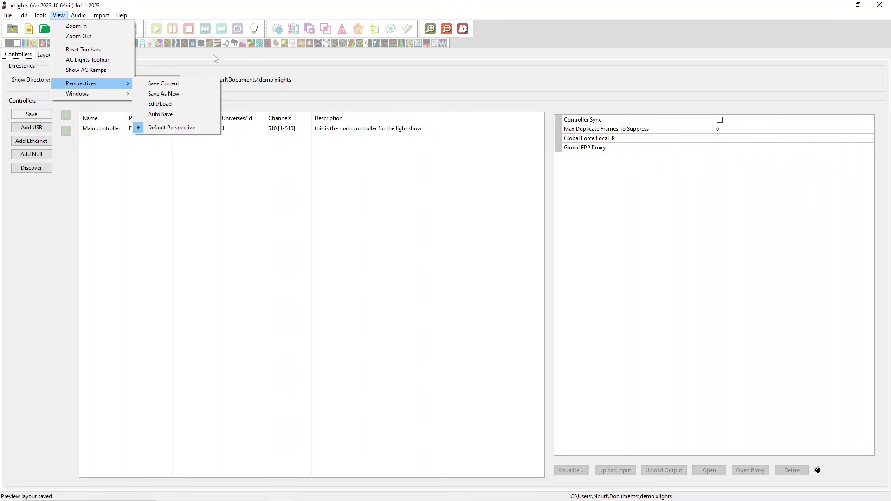
mouse_move(121, 95)
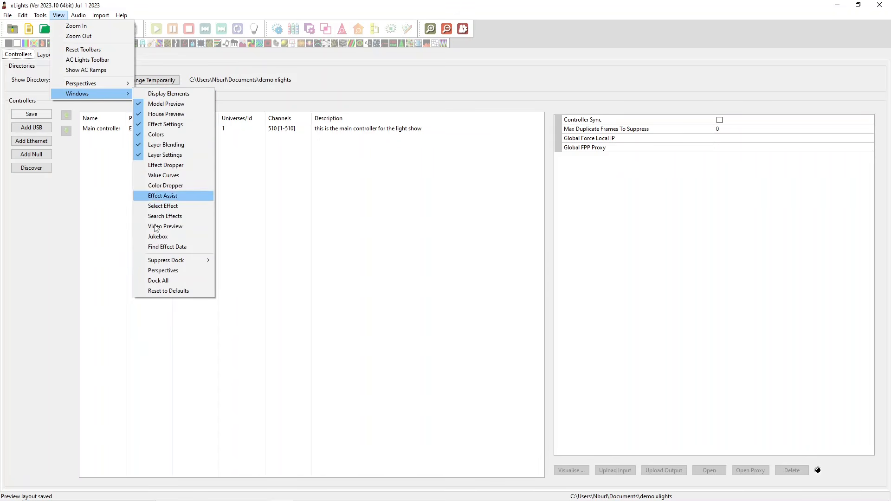
click(82, 17)
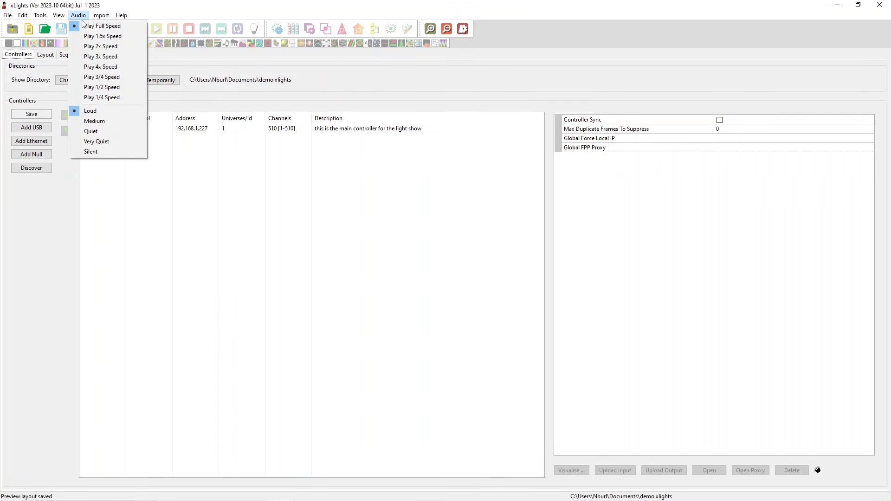
mouse_move(100, 16)
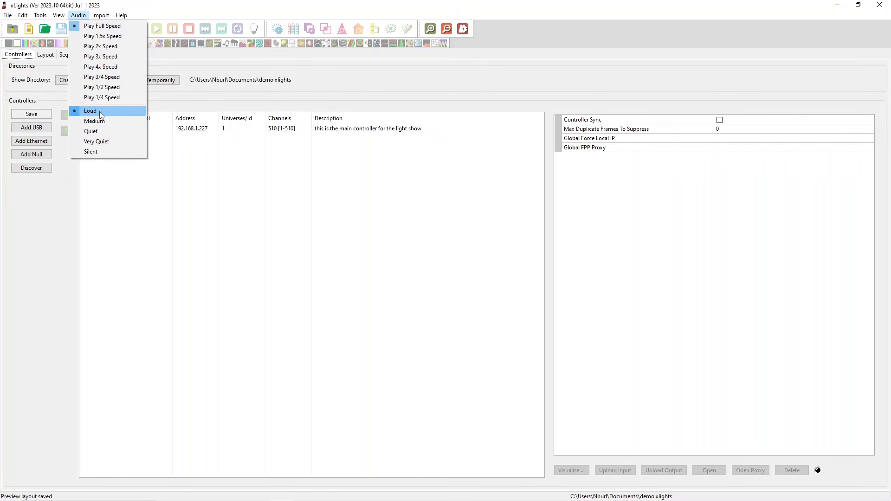
click(100, 16)
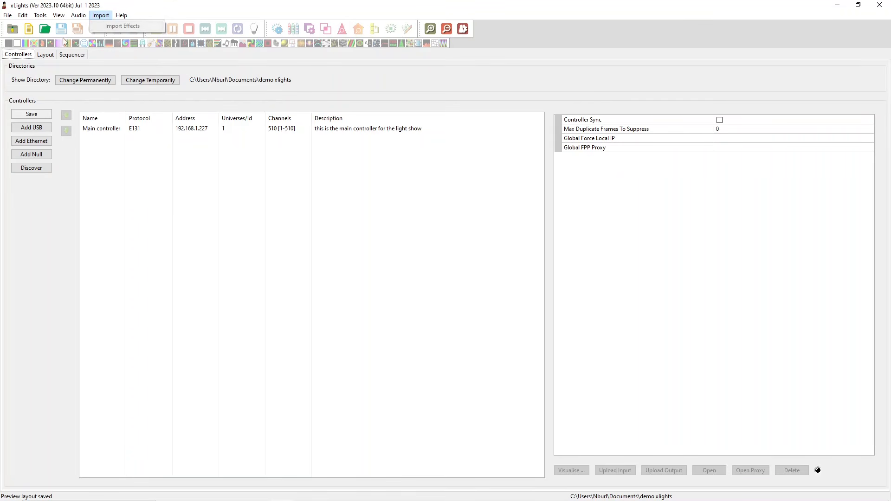
Open the key bindings reference from the help resources, read through the shortcut list and close it.
mouse_move(121, 16)
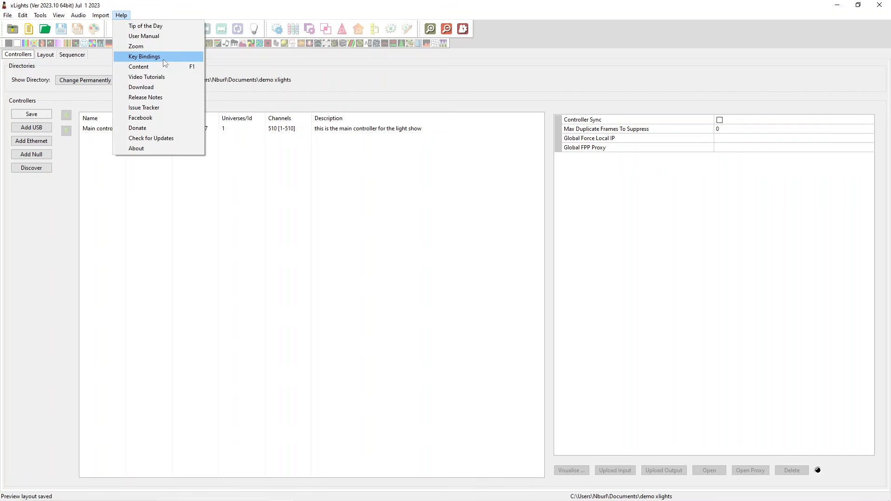
click(151, 61)
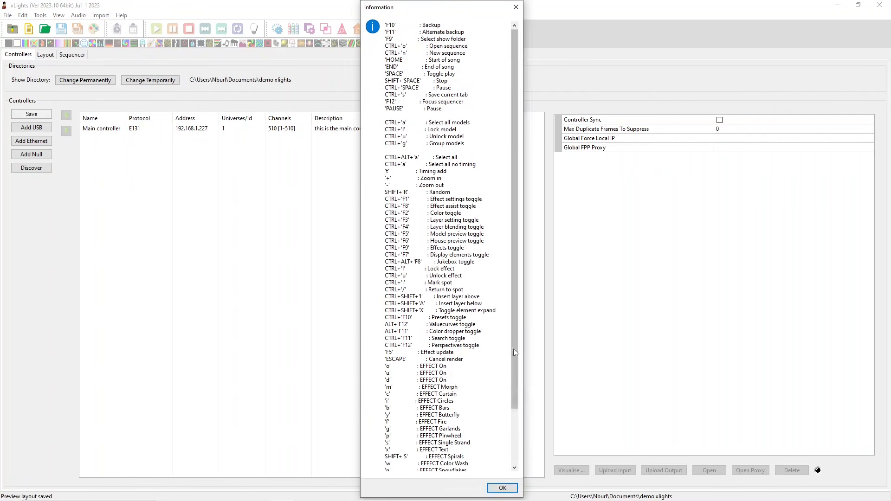
scroll(507, 354, down, 3)
scroll(502, 144, up, 3)
scroll(482, 343, down, 3)
scroll(476, 444, up, 3)
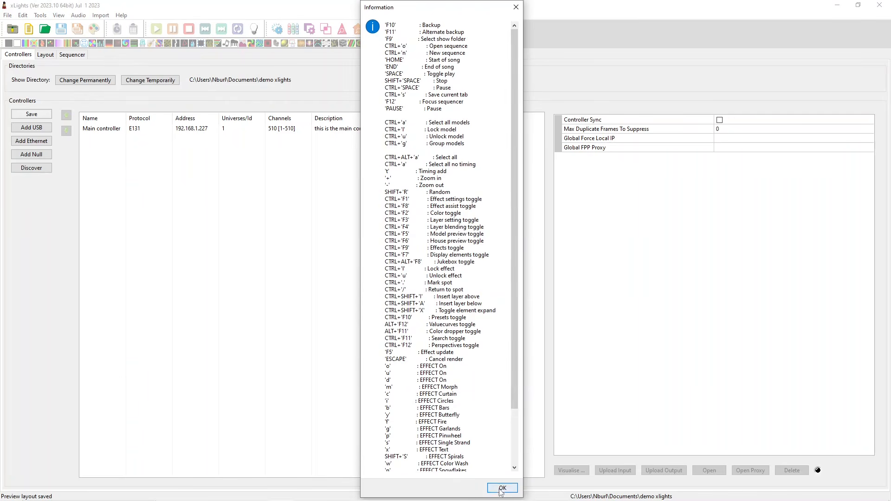
click(500, 488)
Open the xLights release notes and look through the version history in README.txt.
click(121, 15)
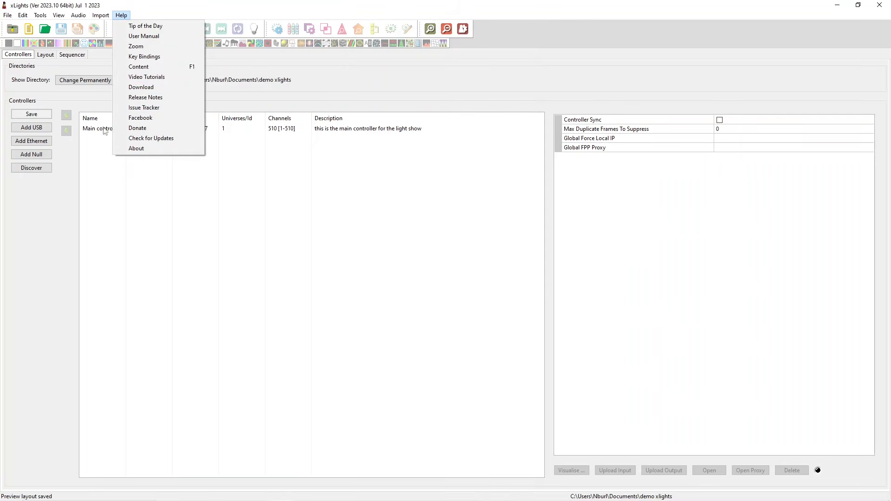
click(144, 82)
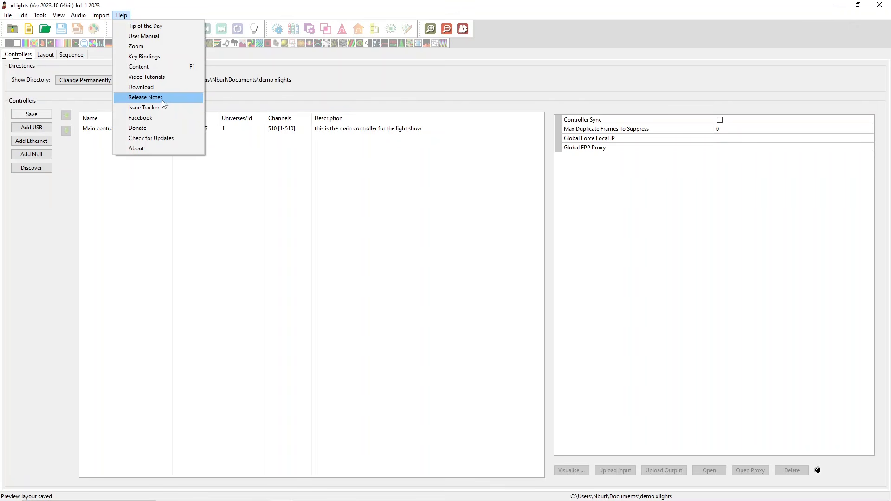
click(162, 99)
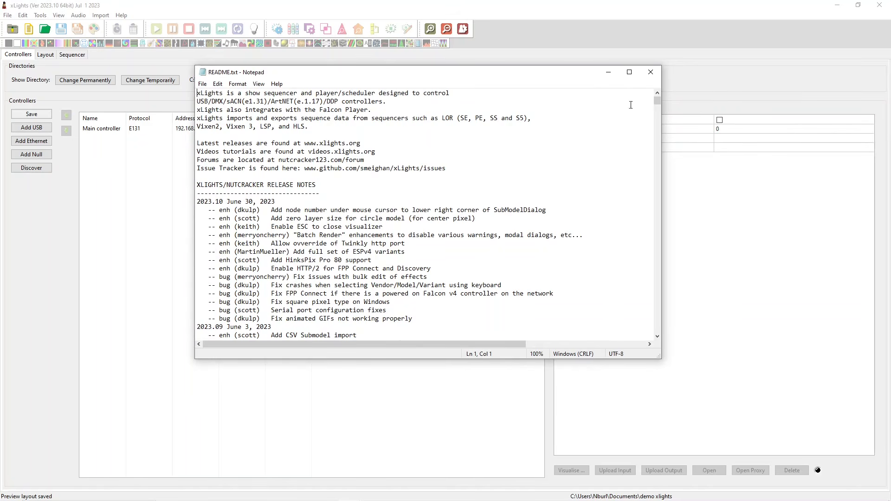
drag(656, 103, 632, 337)
scroll(355, 248, up, 20)
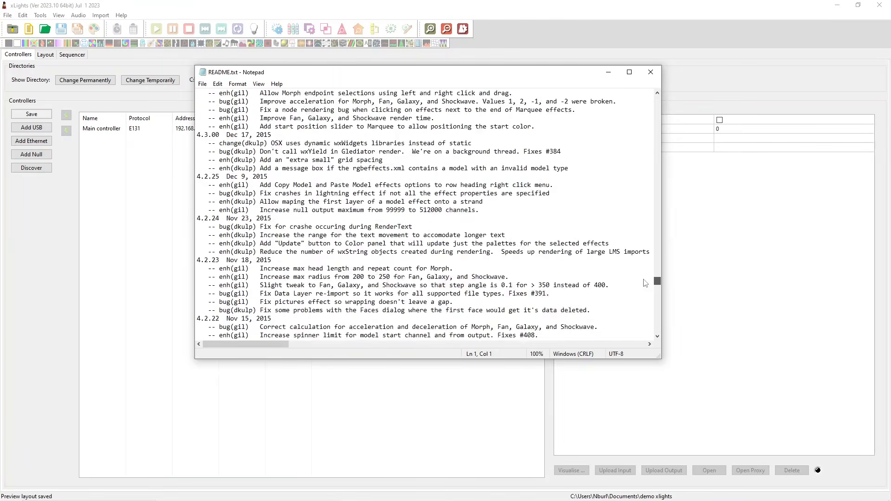
Read further through the 2015 and 2016 version entries in README.txt.
scroll(355, 248, down, 20)
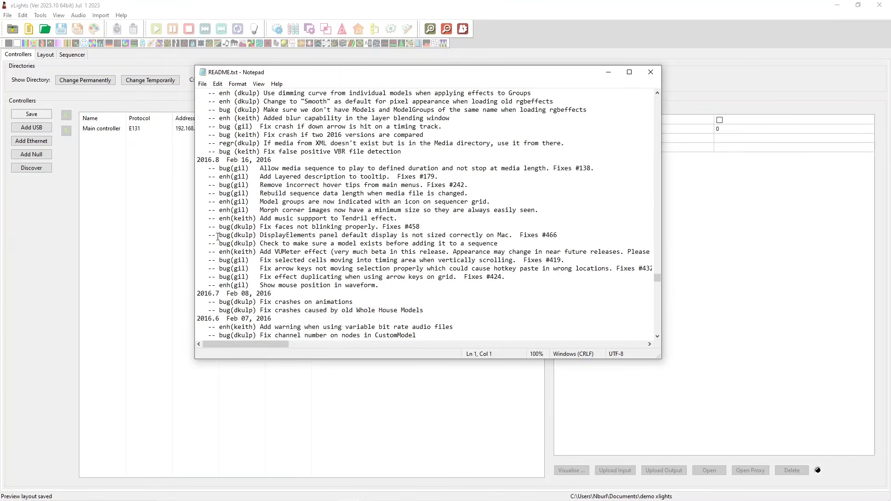
scroll(218, 243, down, 20)
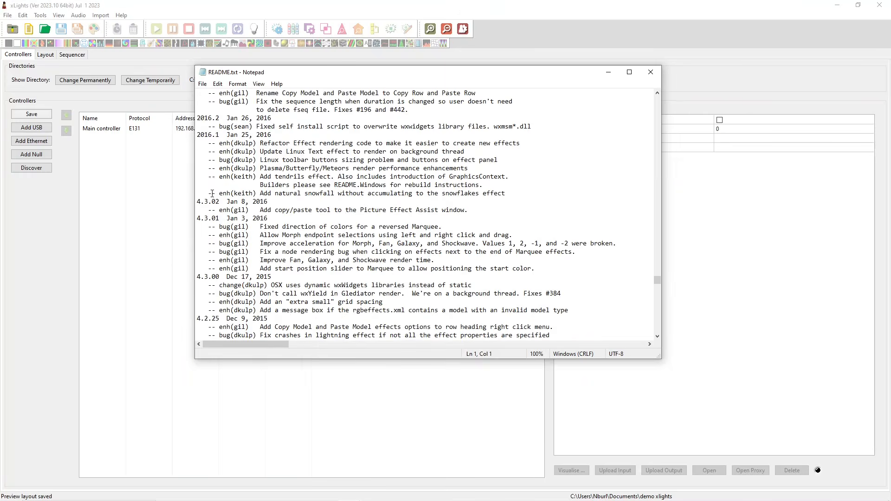
scroll(211, 213, down, 15)
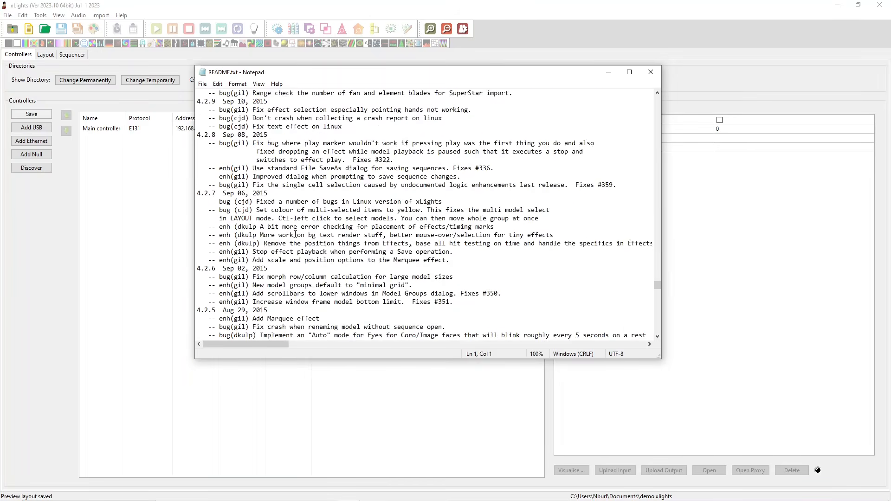
Open the About information for xLights to view its version and licence details, and close it again.
click(121, 15)
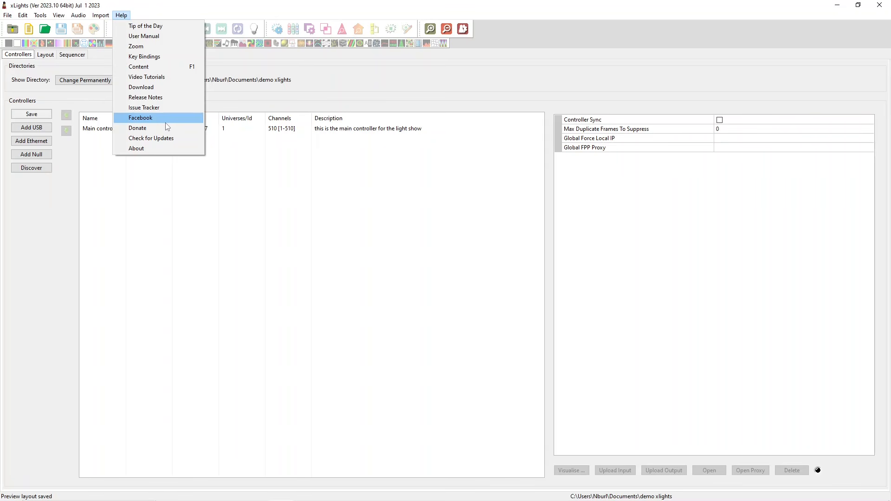
click(175, 148)
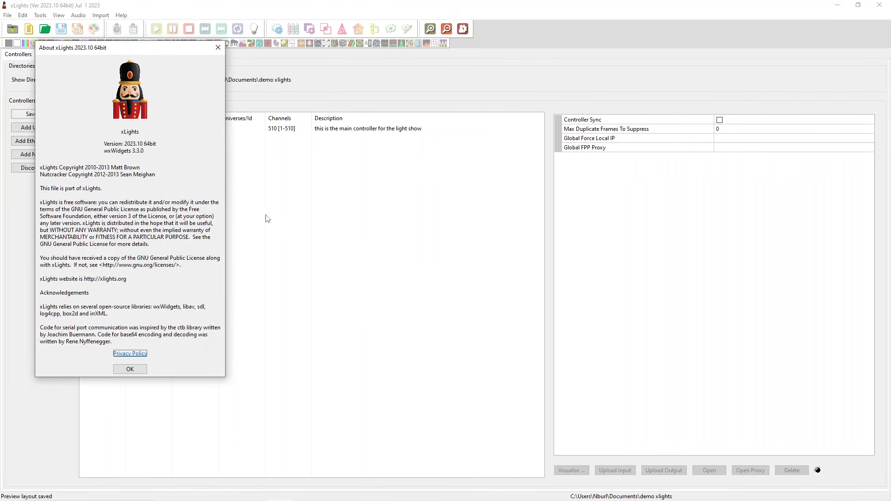
key(Escape)
Open the program preferences and review the backup settings, including the purge options and the alternative backup directory.
click(8, 15)
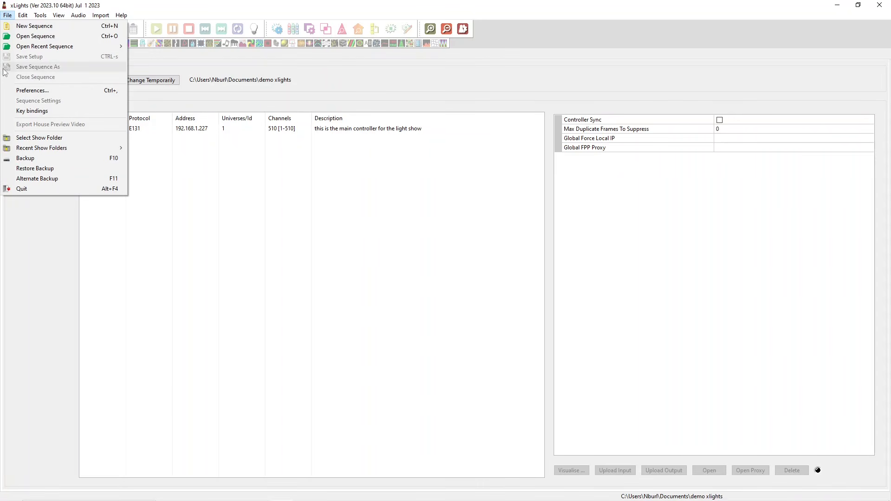
click(25, 91)
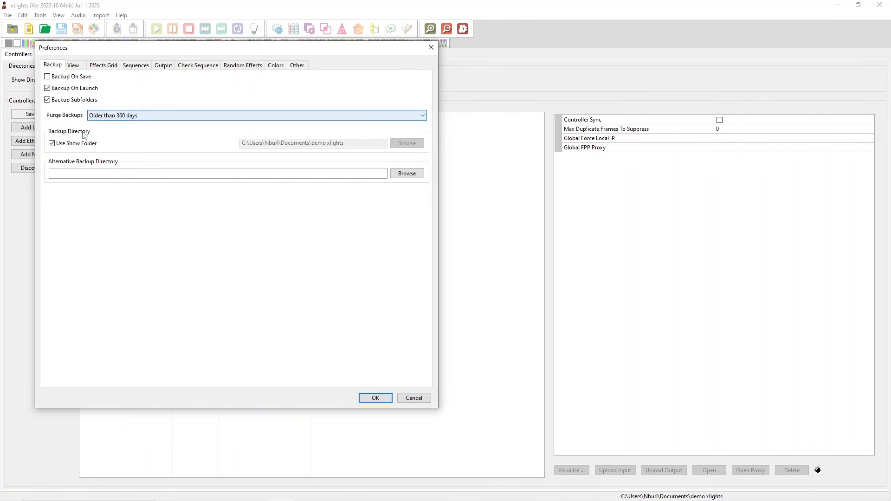
click(130, 116)
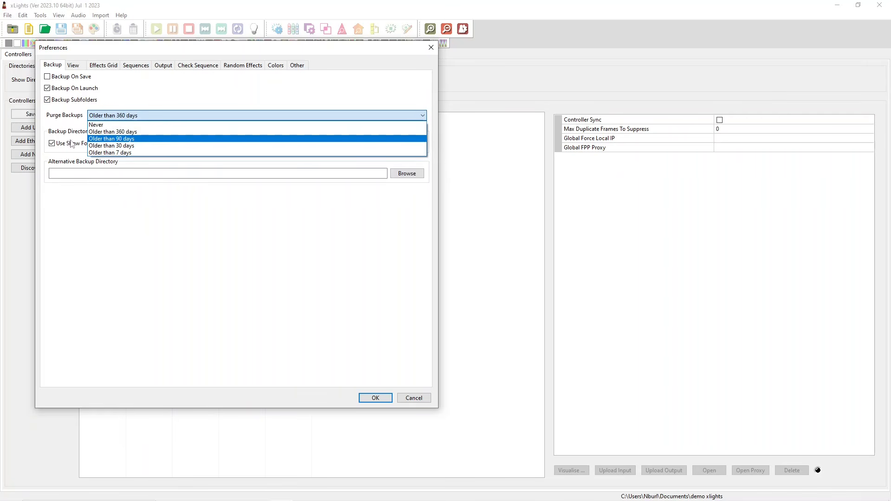
click(116, 132)
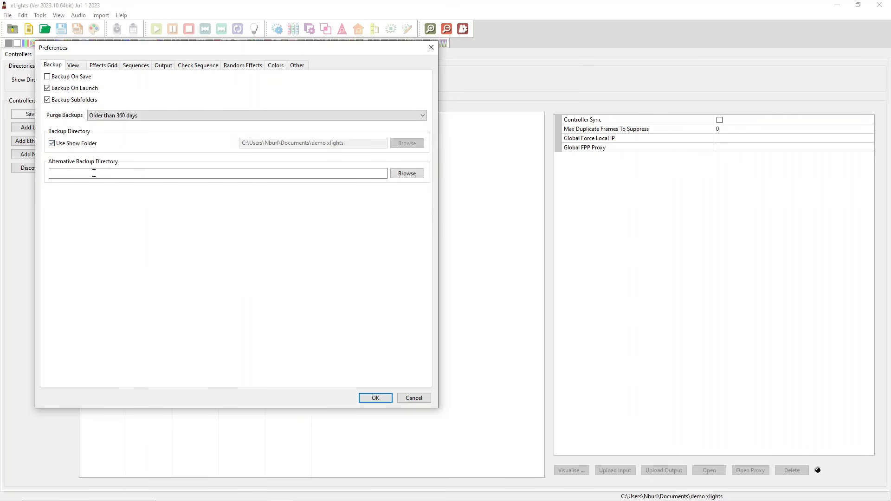
click(51, 174)
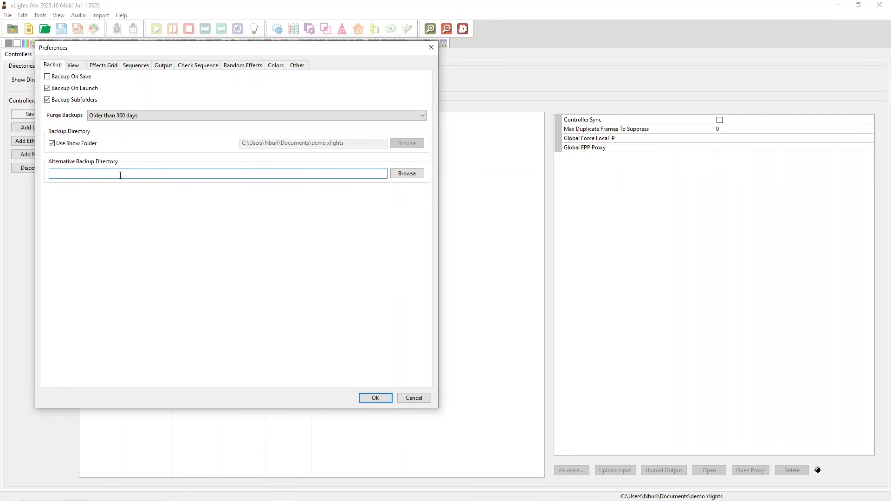
Review the View preferences, including the choices for tool icon size and the effect assist window.
click(72, 65)
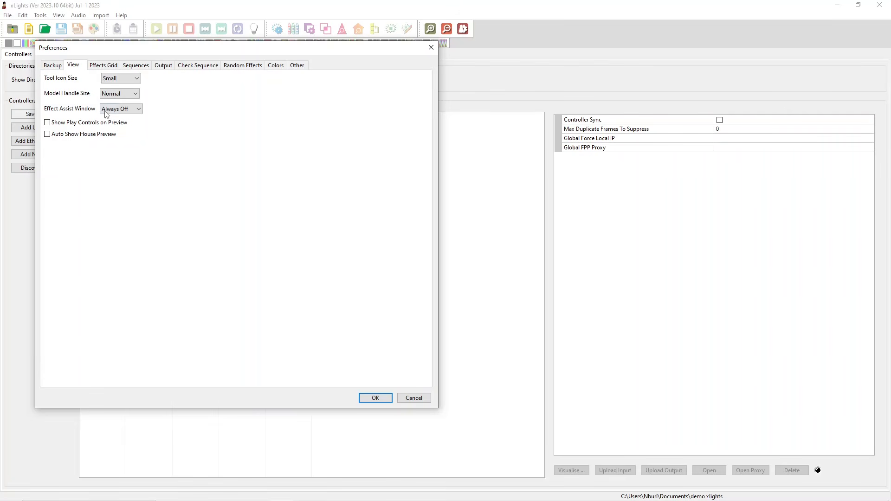
click(122, 78)
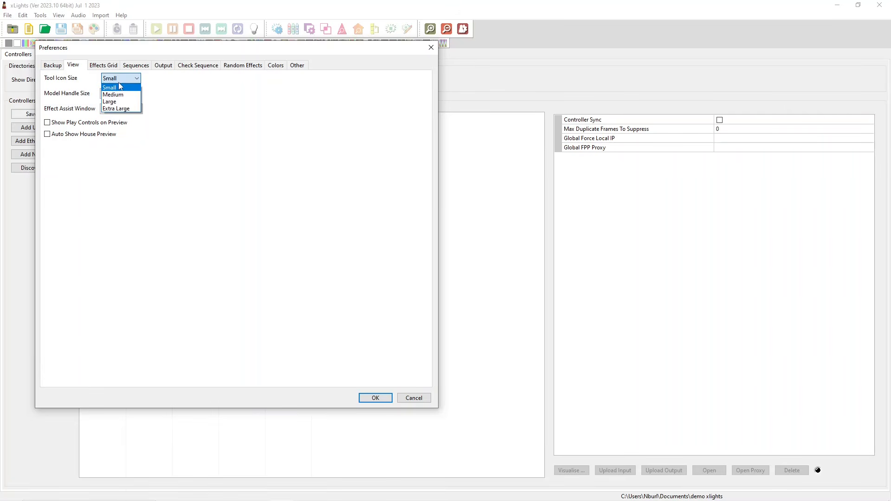
click(135, 51)
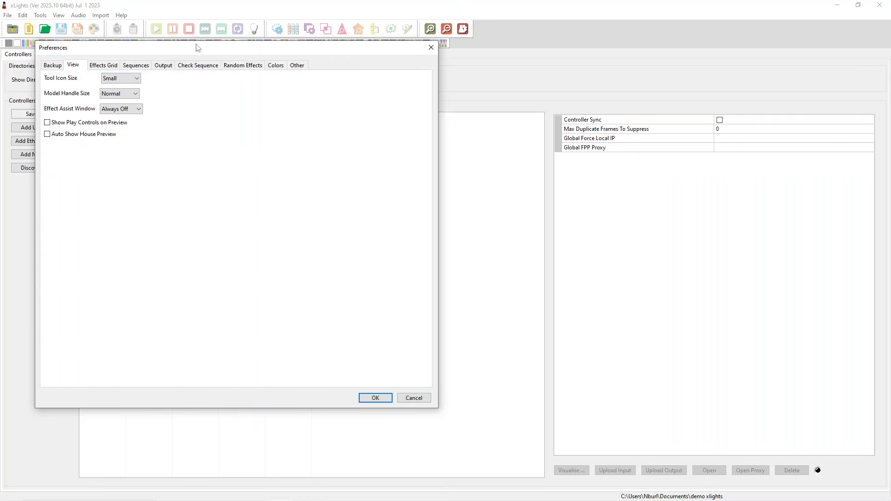
drag(417, 48, 471, 183)
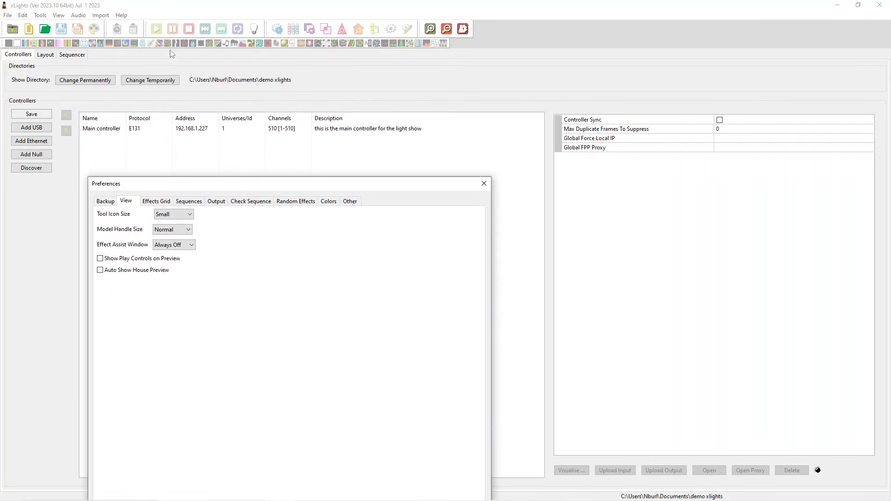
click(181, 216)
click(175, 223)
drag(206, 186, 188, 140)
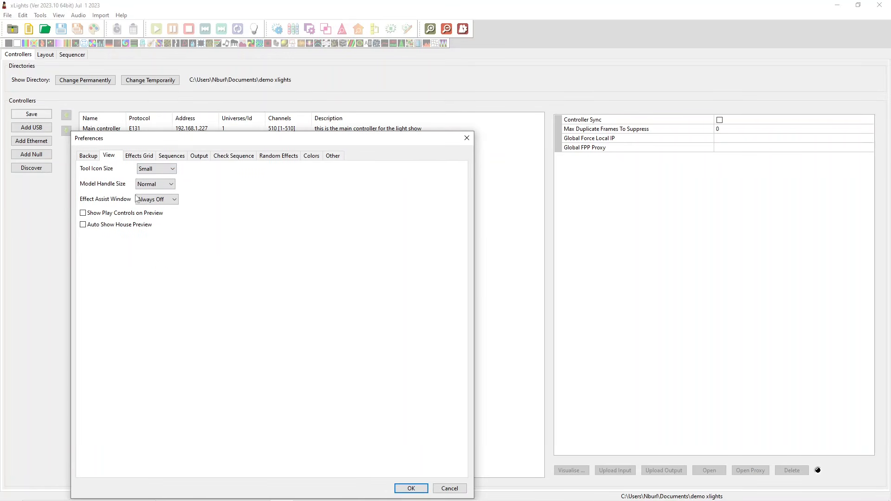
click(155, 199)
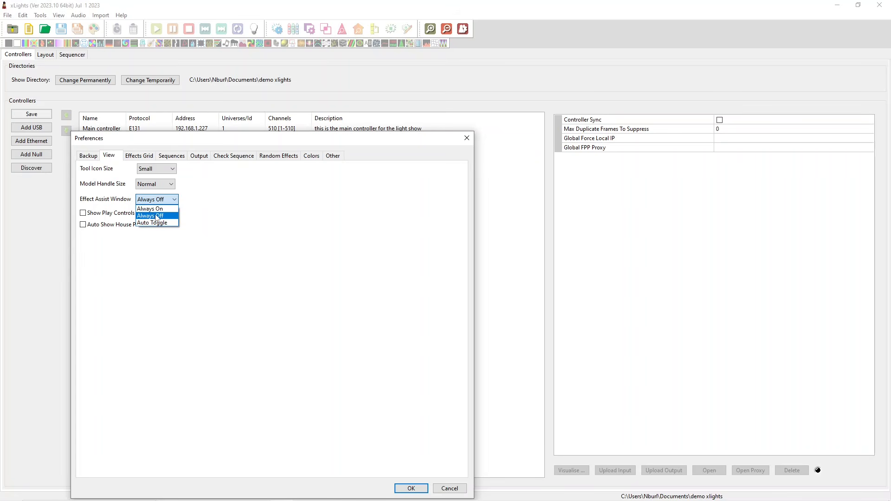
click(159, 216)
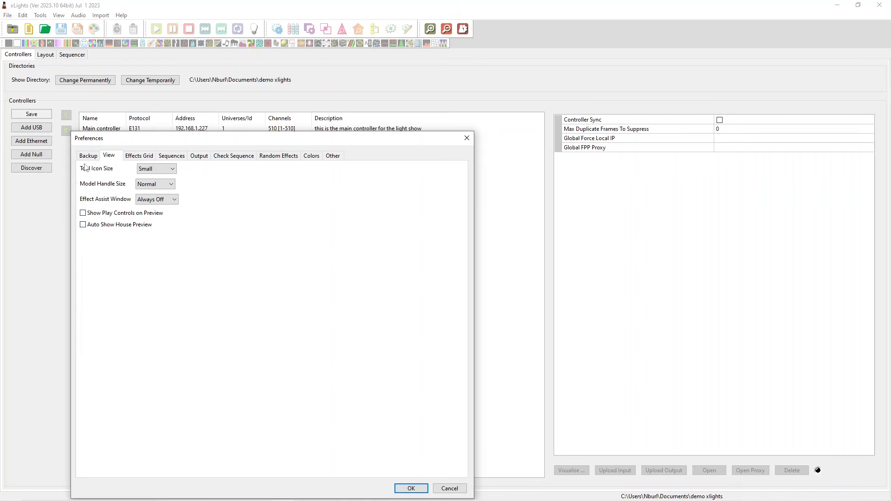
Review the Effects Grid preferences and set the auto save interval for sequences to 5 minutes.
click(135, 155)
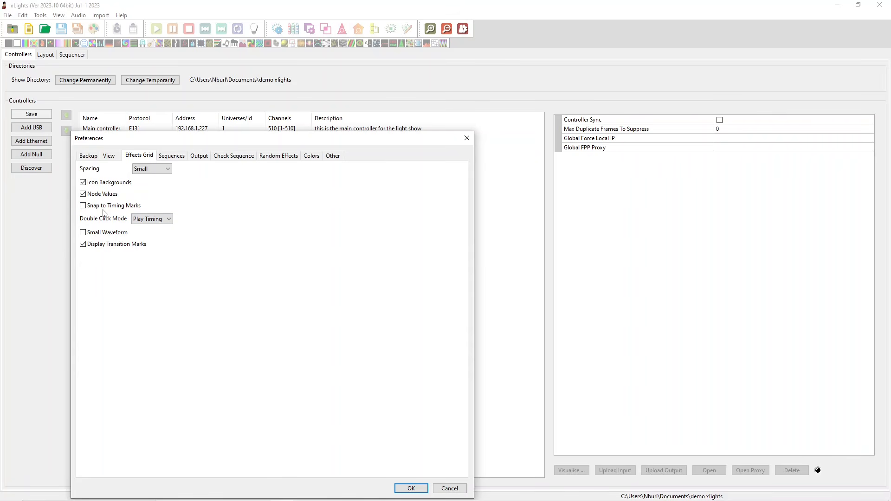
click(169, 156)
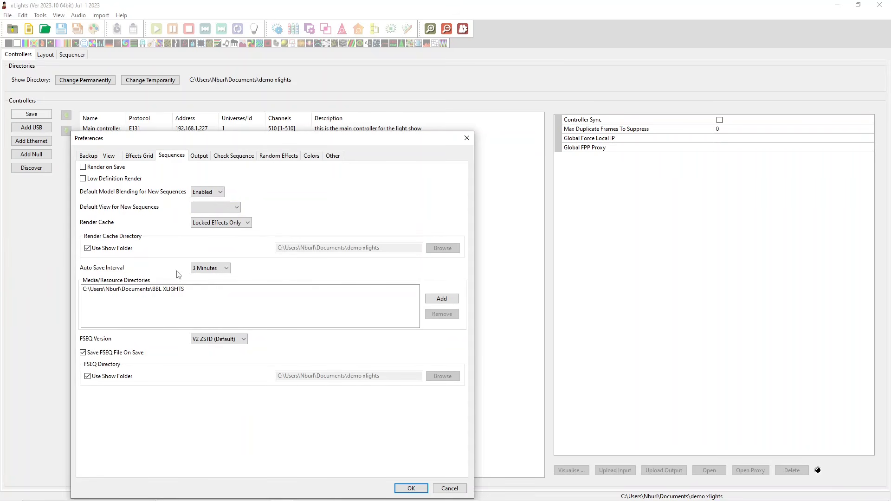
click(203, 273)
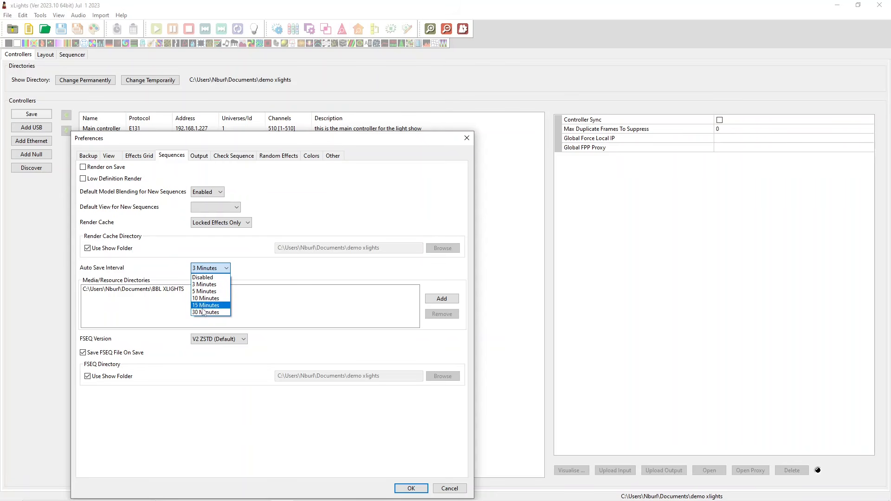
click(204, 284)
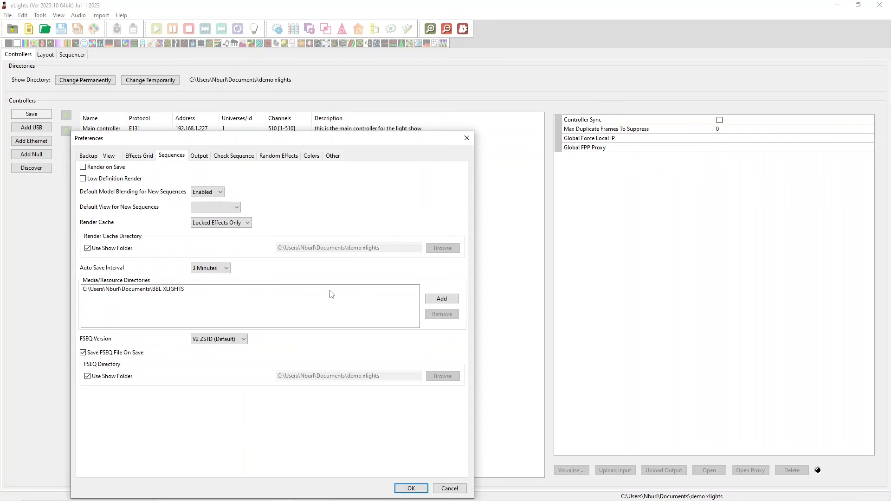
click(208, 268)
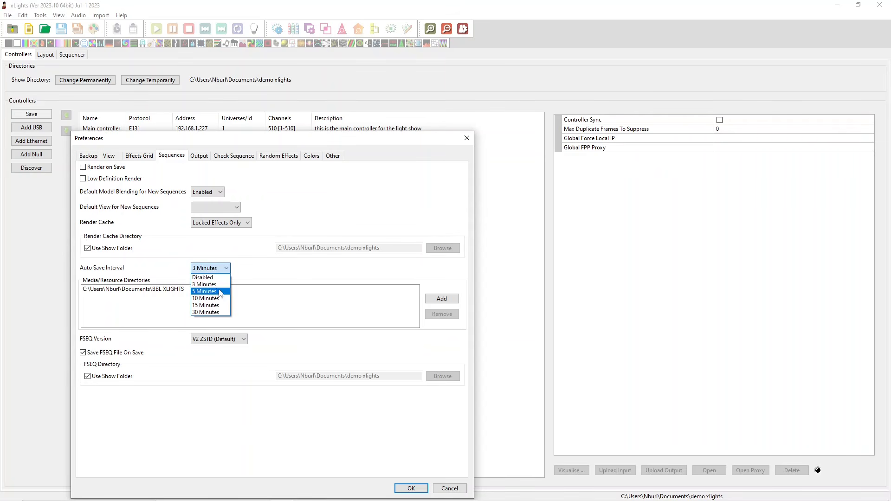
click(216, 291)
Review the Output, Check Sequence, Random Effects and Colors preferences.
click(194, 158)
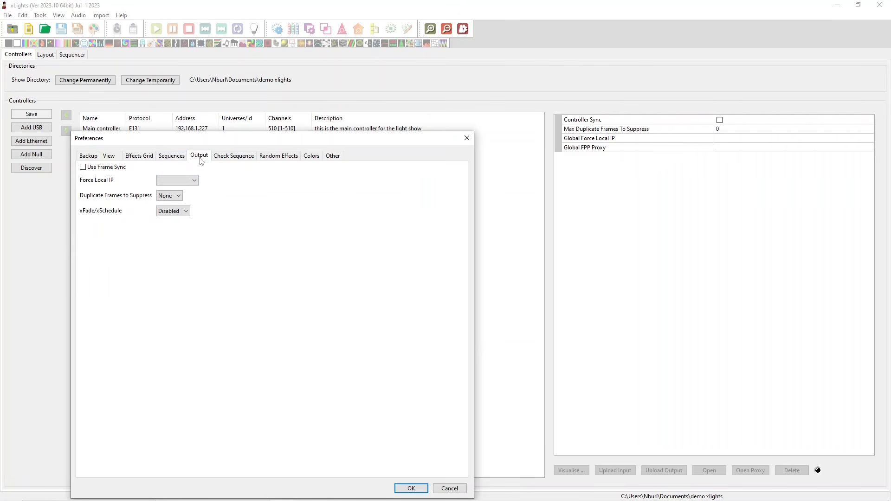
click(221, 158)
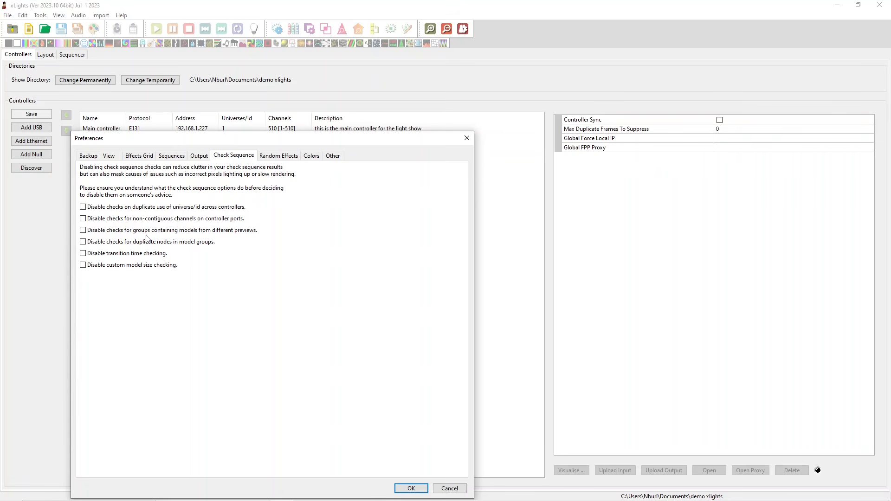
click(276, 156)
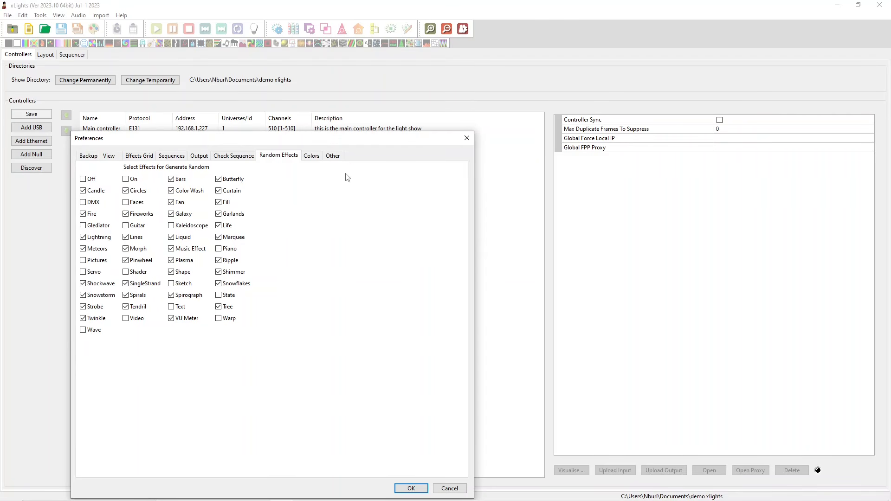
click(314, 158)
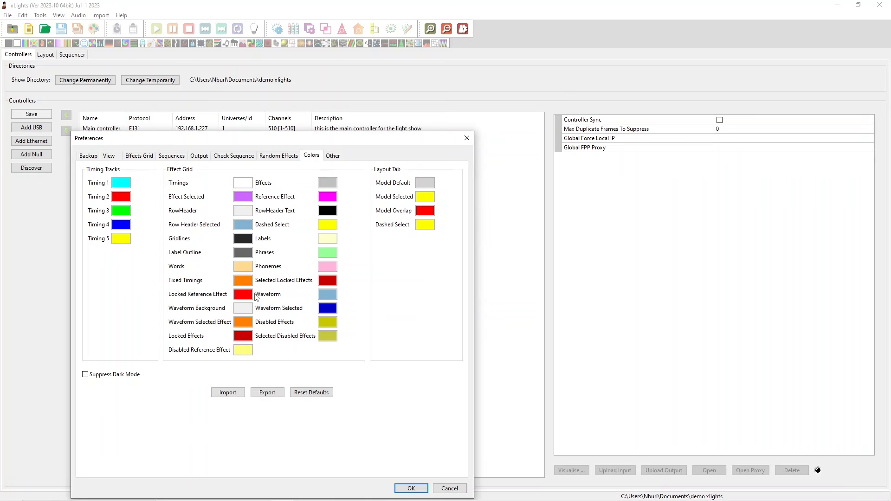
Review the minimum tip level choices in the Other preferences, enable Hardware Video Decoding and apply the preferences.
click(332, 156)
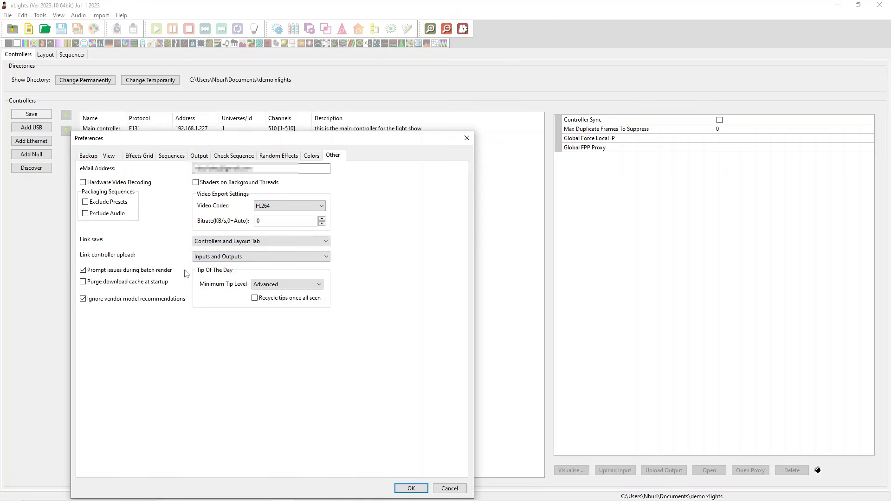
click(304, 285)
click(348, 285)
click(263, 285)
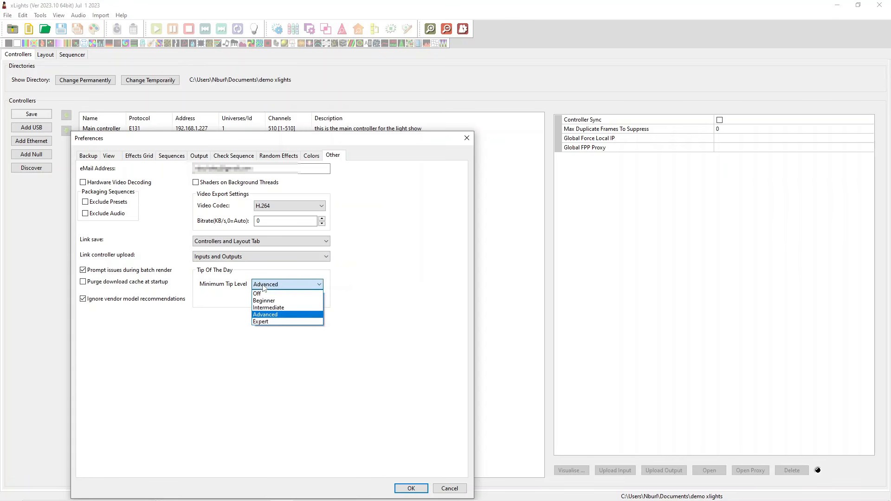
click(345, 347)
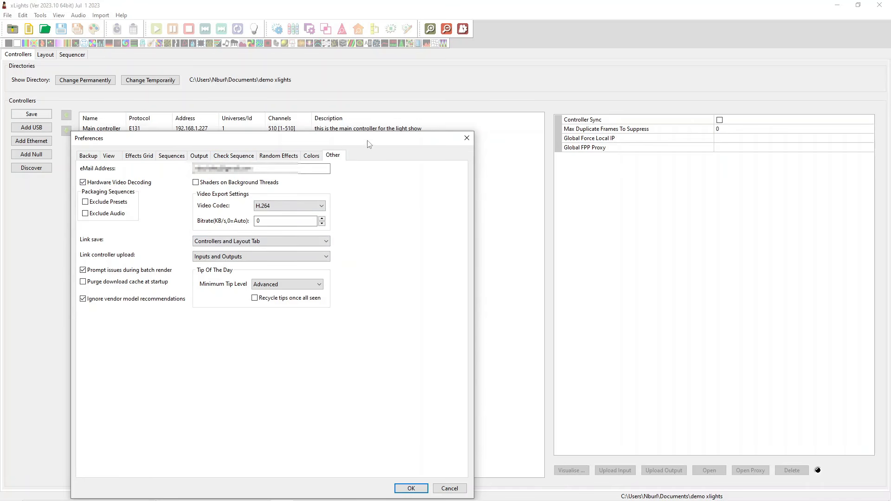
drag(369, 139, 381, 31)
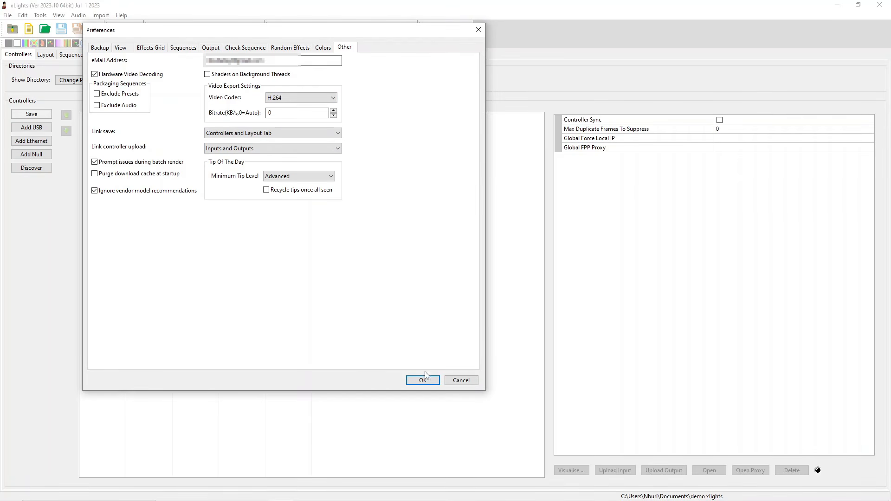
key(Return)
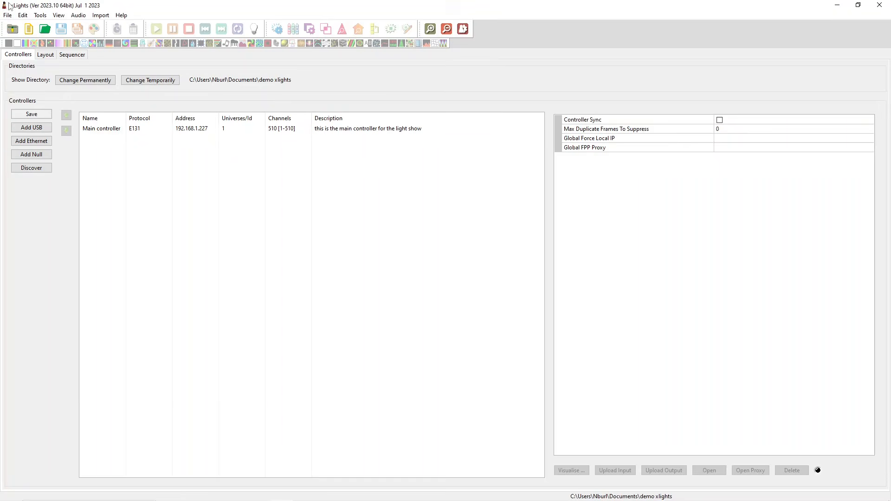
Open the show layout, switch its preview to 3D and view the ground grid from different angles.
click(45, 55)
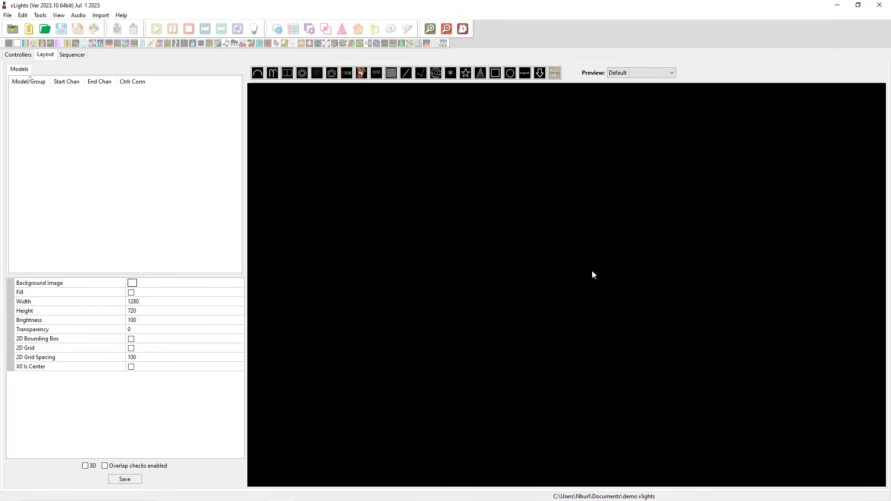
click(85, 465)
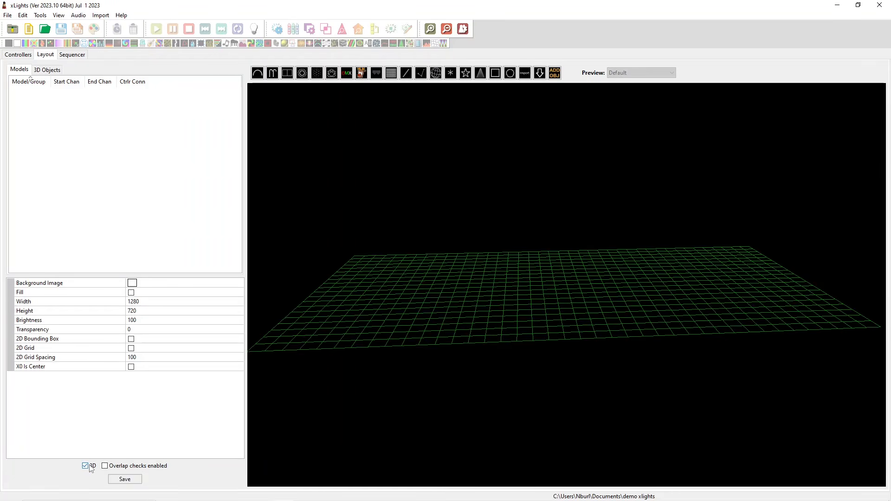
drag(576, 251, 487, 243)
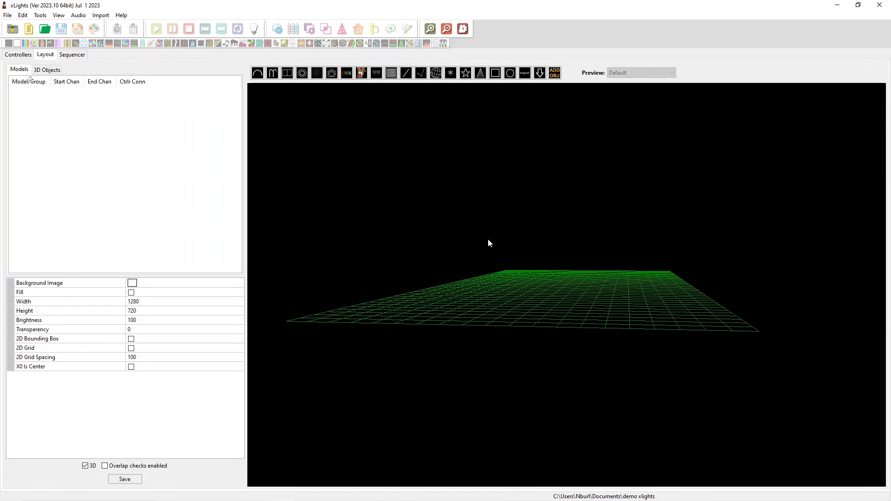
drag(570, 312, 657, 300)
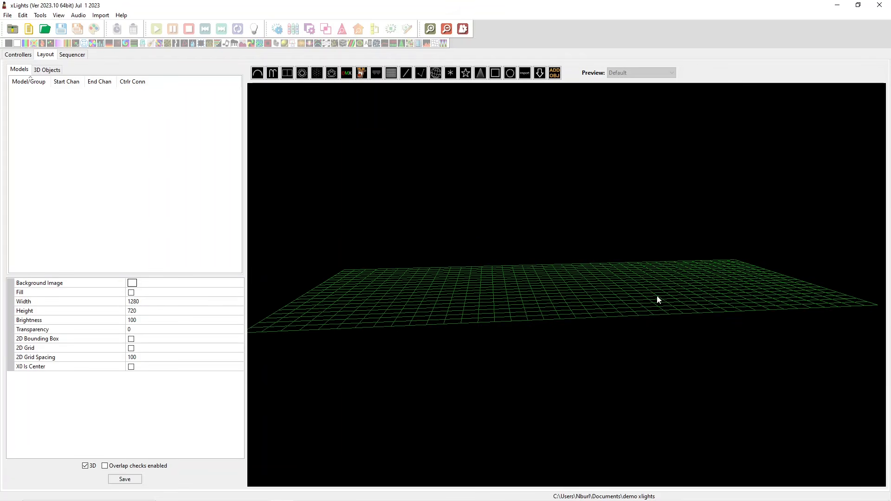
View the demo show's empty grid and the finished house layout in the BBL XLIGHTS show in 3D from several angles.
drag(598, 355, 531, 263)
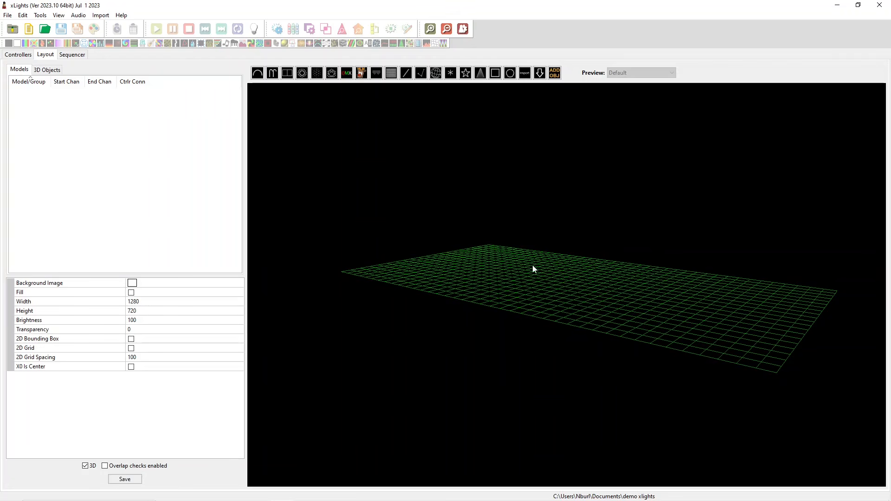
drag(570, 231, 604, 232)
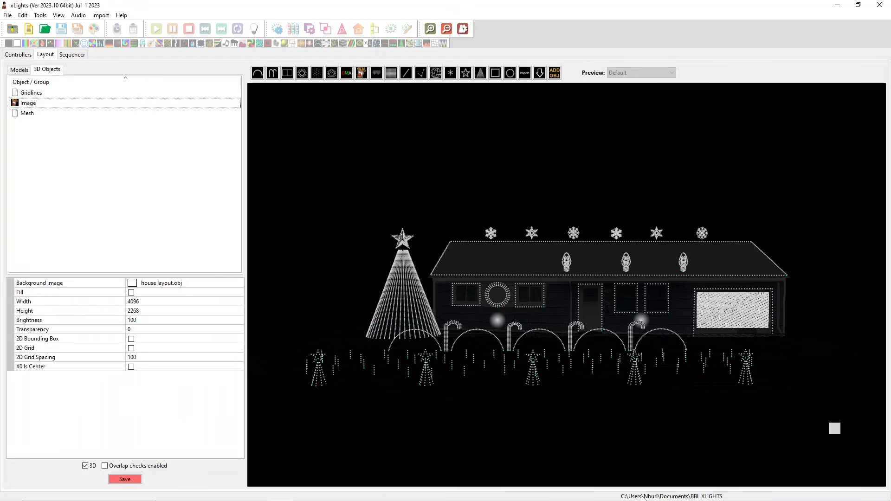
drag(705, 459, 730, 459)
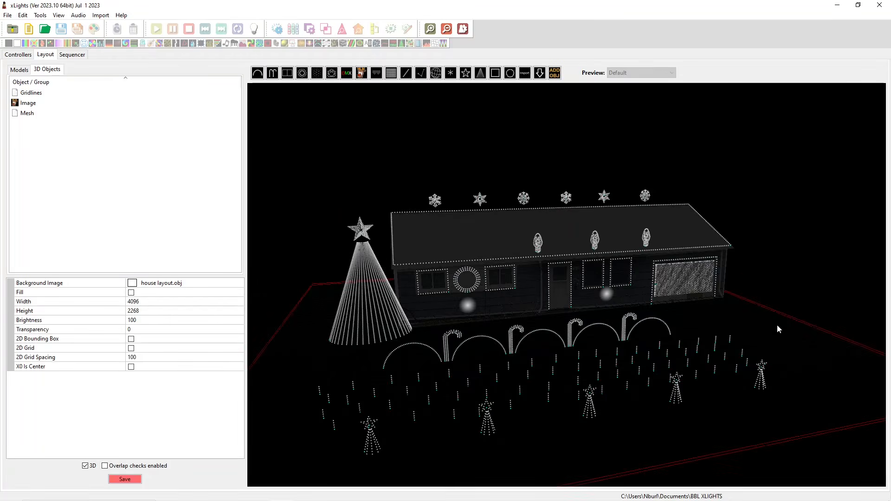
drag(756, 322, 722, 360)
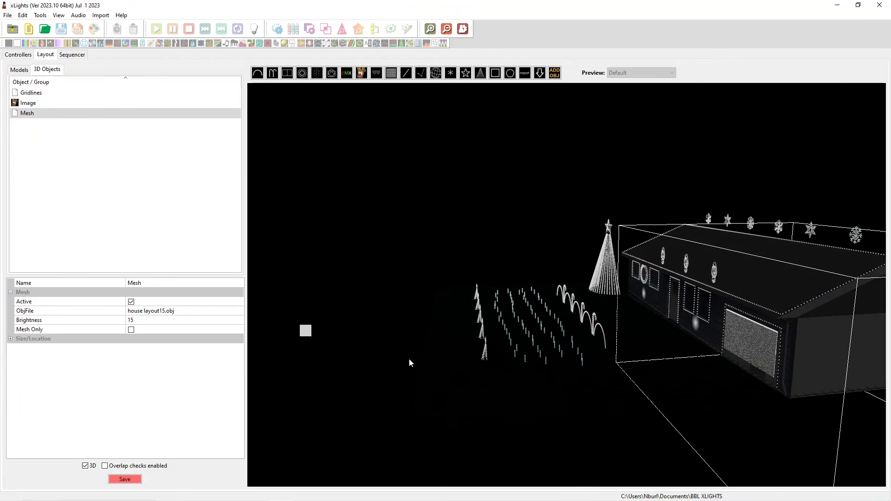
drag(408, 358, 455, 371)
Load the saved driving west and driving east viewpoints plus another saved one, and restore the default viewpoint.
right_click(455, 371)
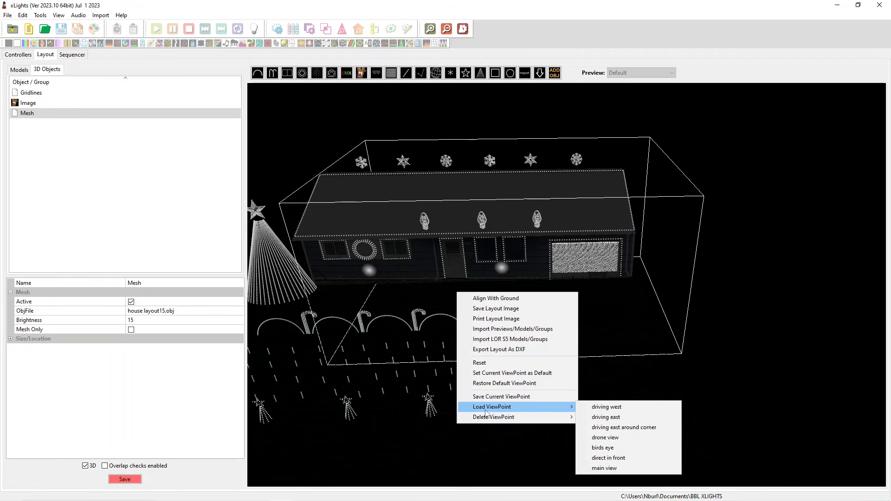
click(625, 407)
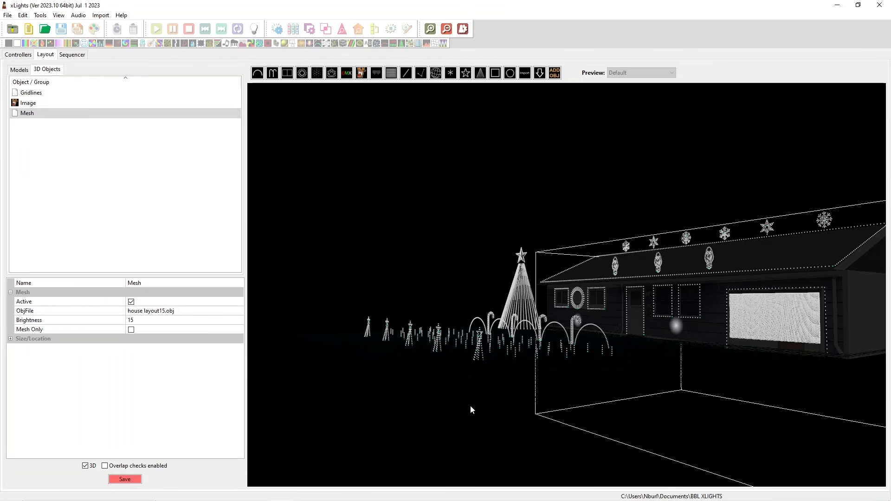
click(359, 382)
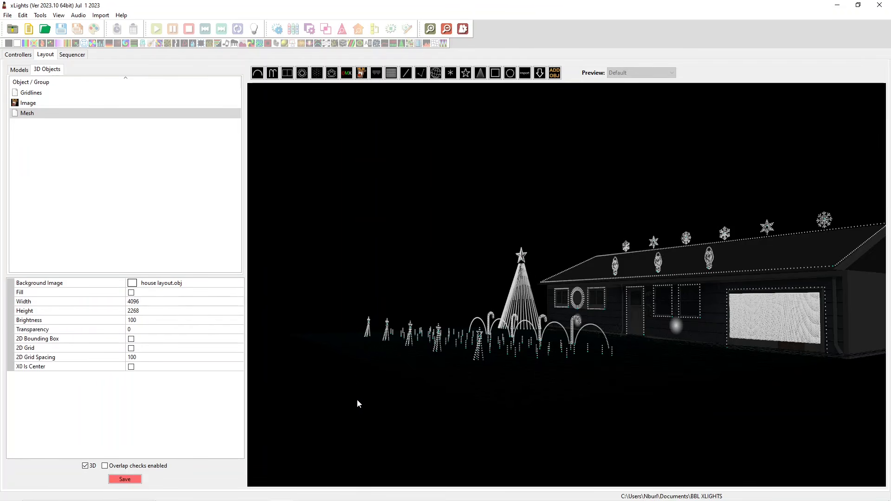
right_click(358, 400)
mouse_move(379, 386)
click(541, 395)
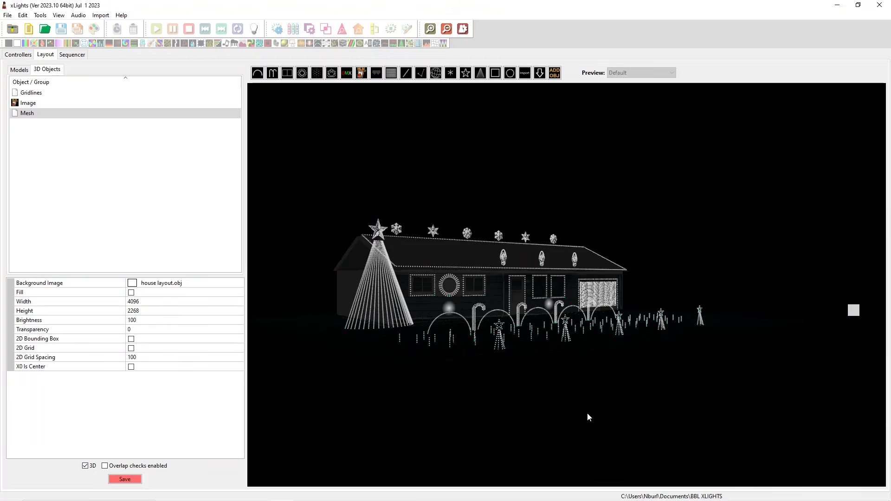
right_click(652, 437)
mouse_move(673, 421)
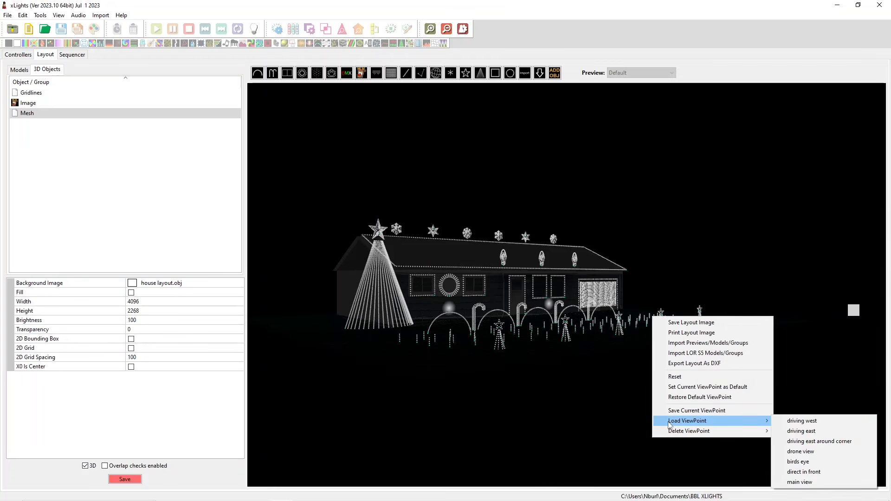
click(809, 441)
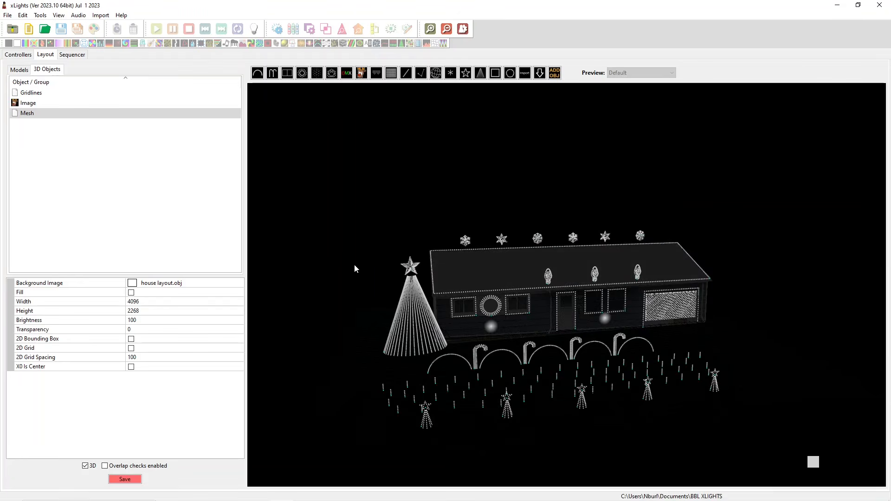
right_click(694, 320)
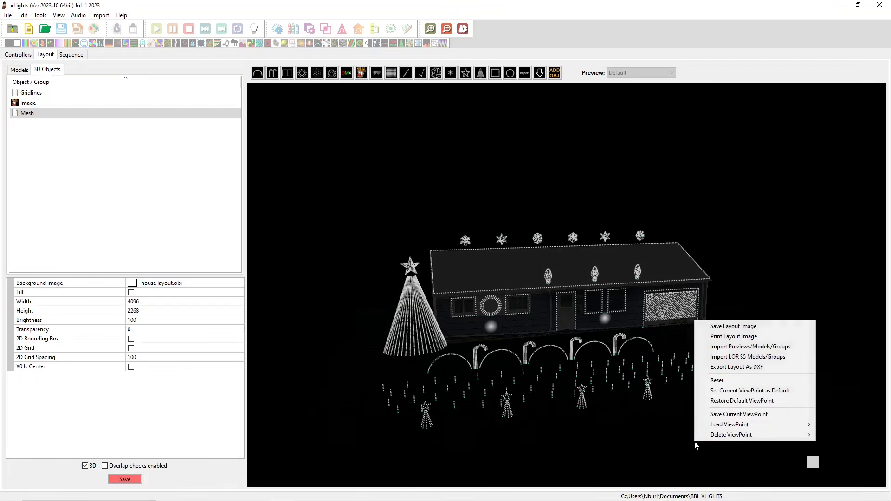
click(719, 400)
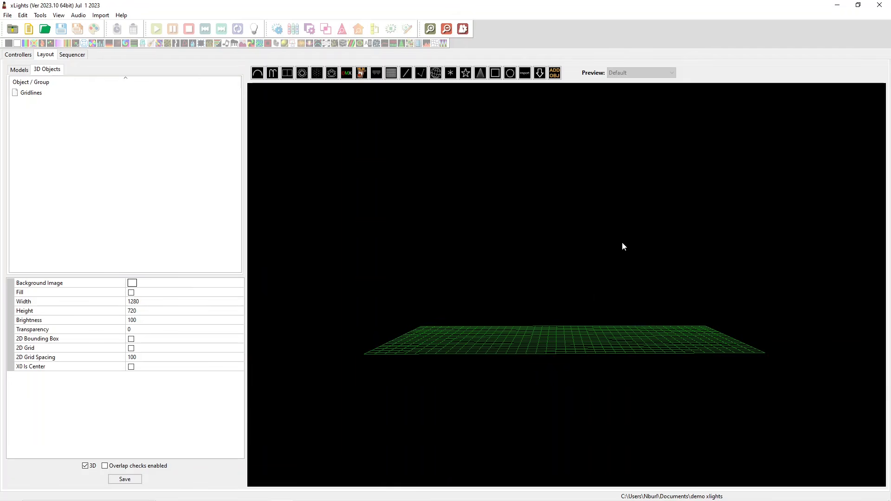
Inspect the demo show's empty ground grid in 3D from slightly different angles.
mouse_move(621, 241)
mouse_down()
mouse_move(587, 248)
mouse_move(618, 248)
mouse_up()
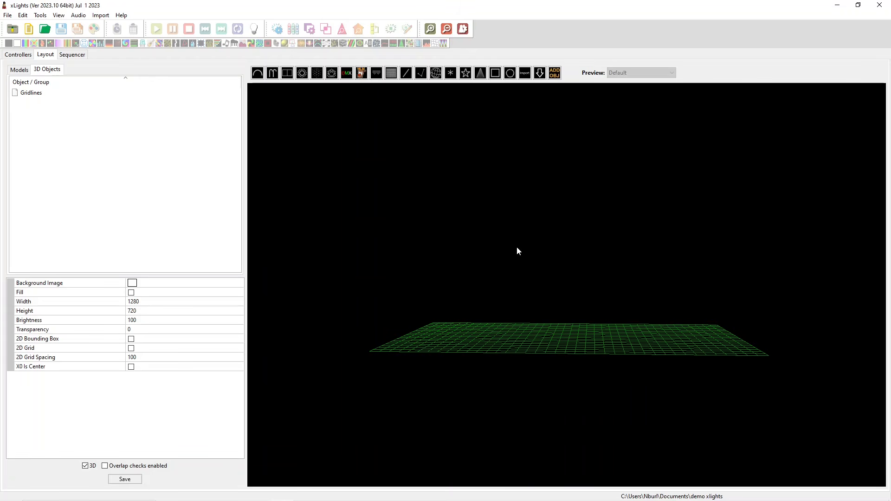
drag(546, 241, 542, 253)
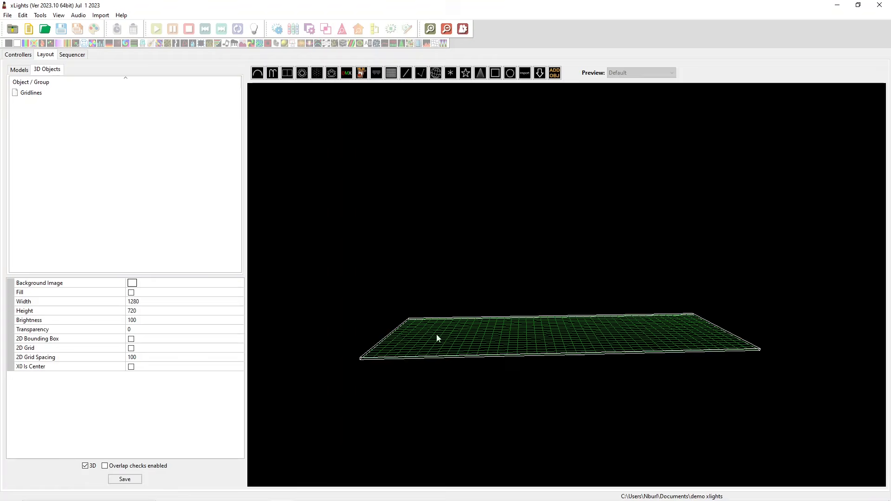
mouse_move(533, 272)
mouse_down()
mouse_move(541, 252)
mouse_move(526, 269)
mouse_up()
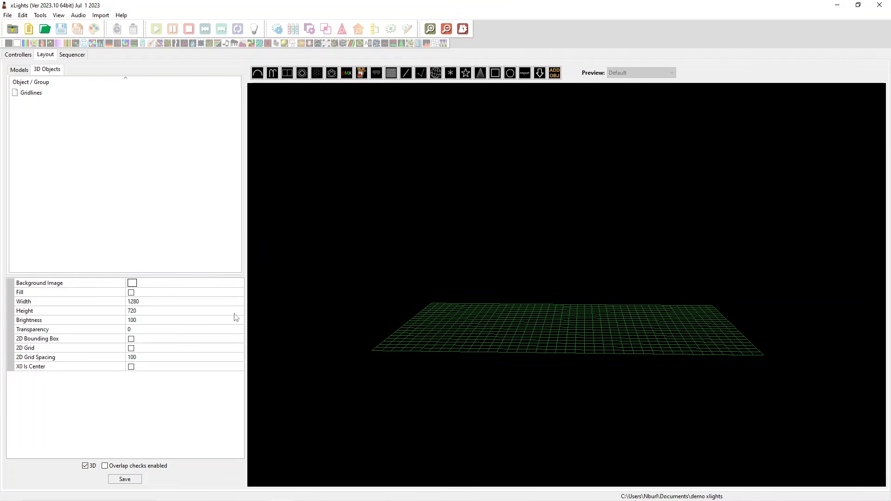
Switch the demo layout from 3D to 2D and set its background image to the house photo 20201204_135513.png.
click(85, 466)
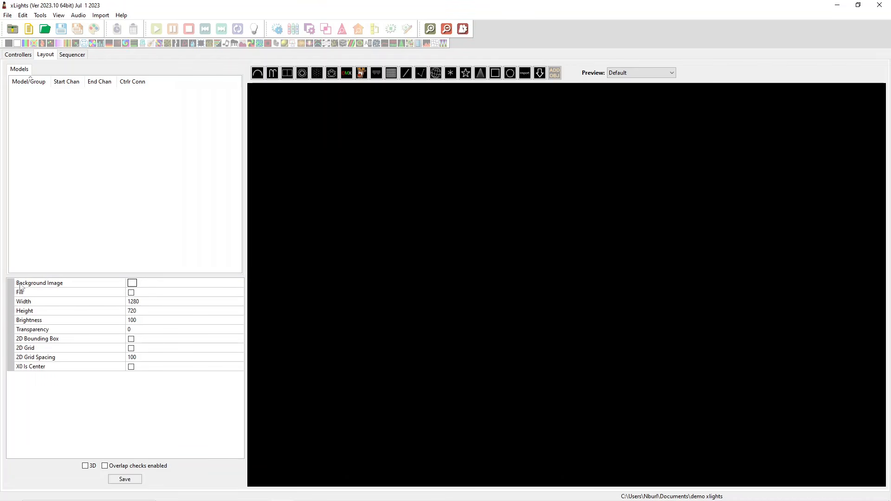
click(150, 283)
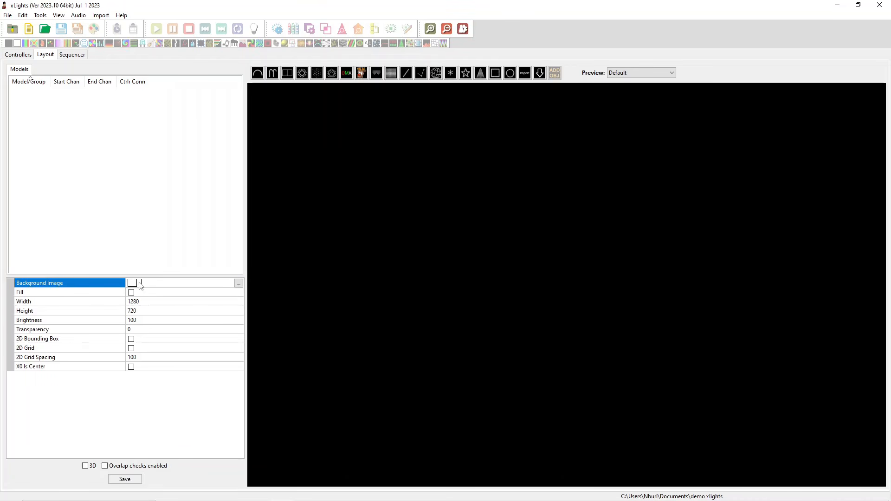
click(238, 283)
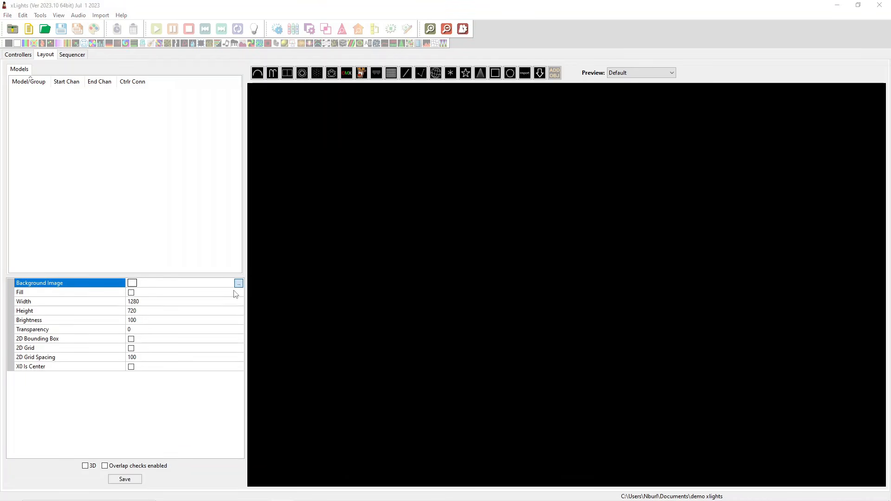
click(50, 88)
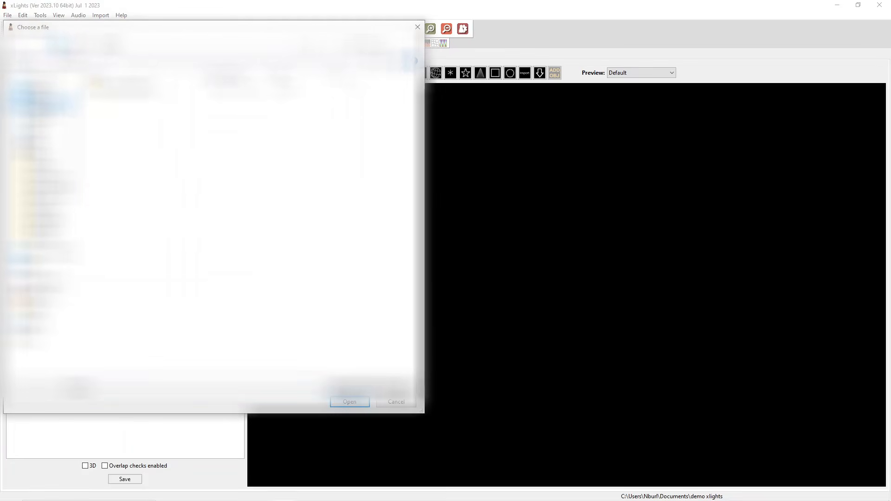
double_click(117, 86)
scroll(241, 241, down, 5)
double_click(218, 241)
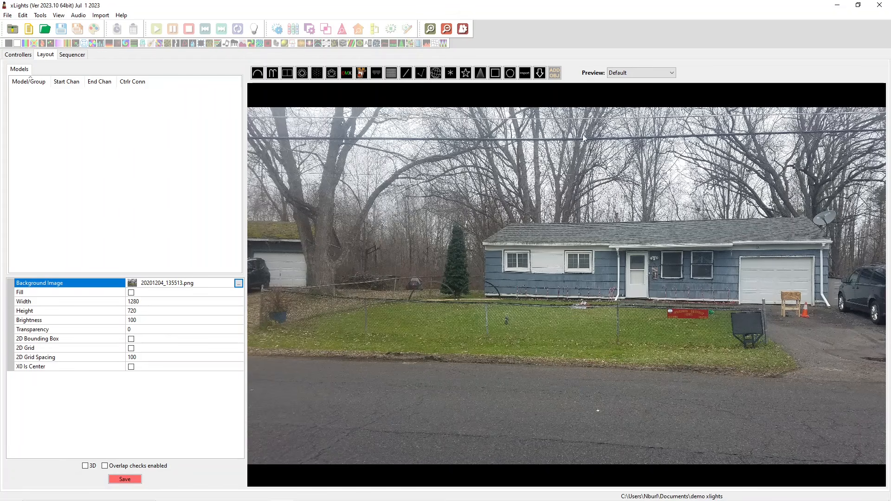
click(513, 146)
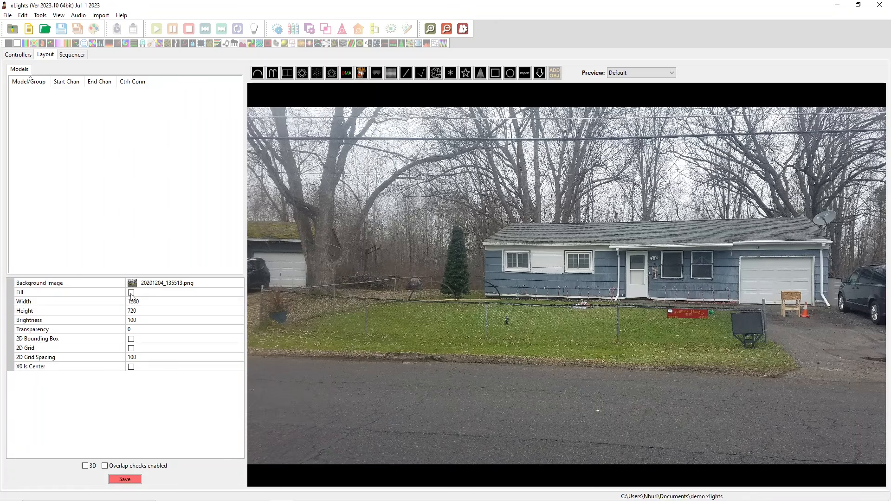
Enable Fill for the background image and try different widths for the preview area.
click(131, 293)
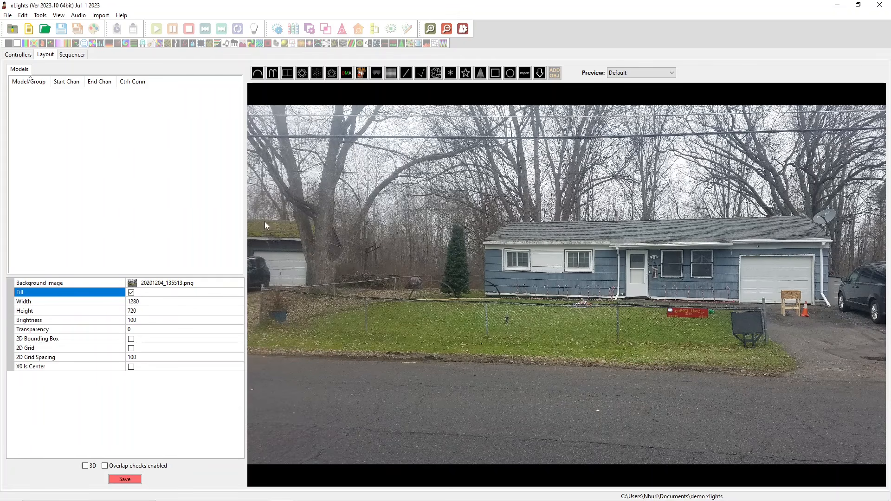
drag(247, 245, 181, 245)
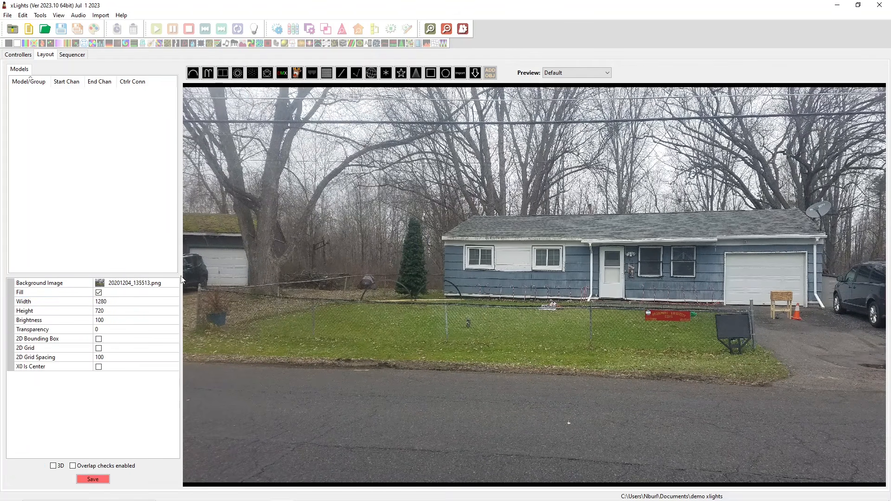
drag(181, 278, 123, 266)
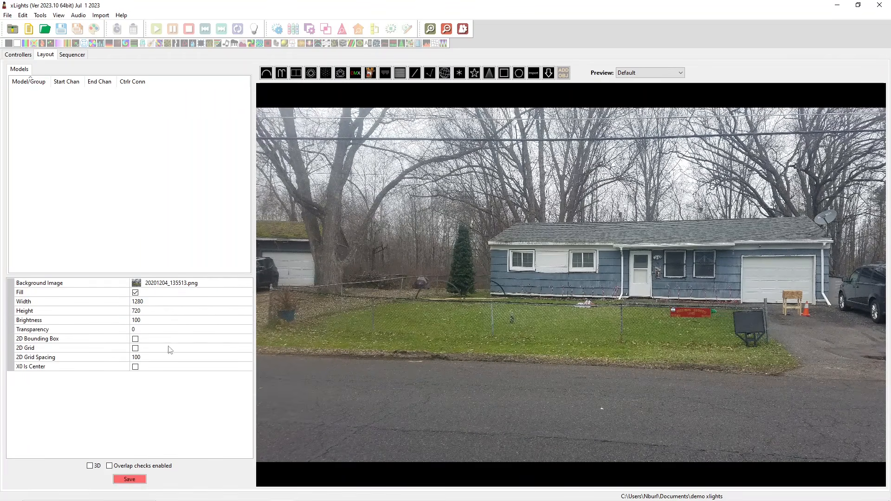
drag(255, 291, 243, 292)
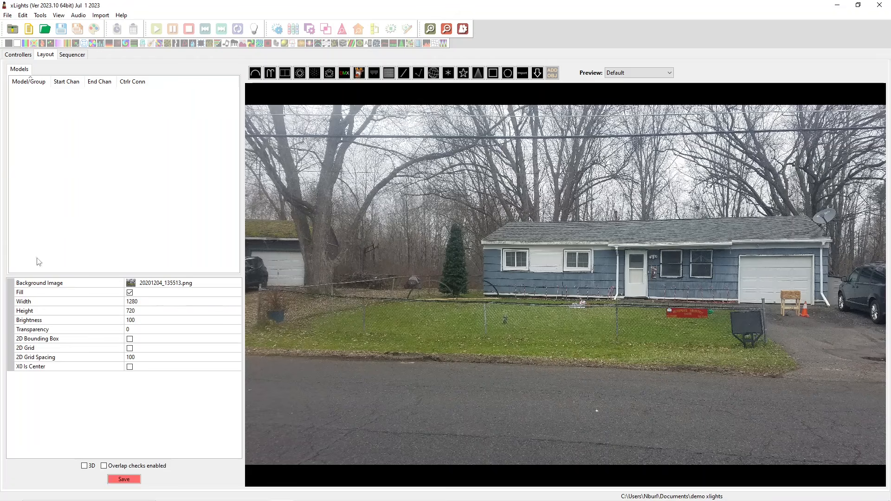
Set the background image's brightness to 30.
click(164, 320)
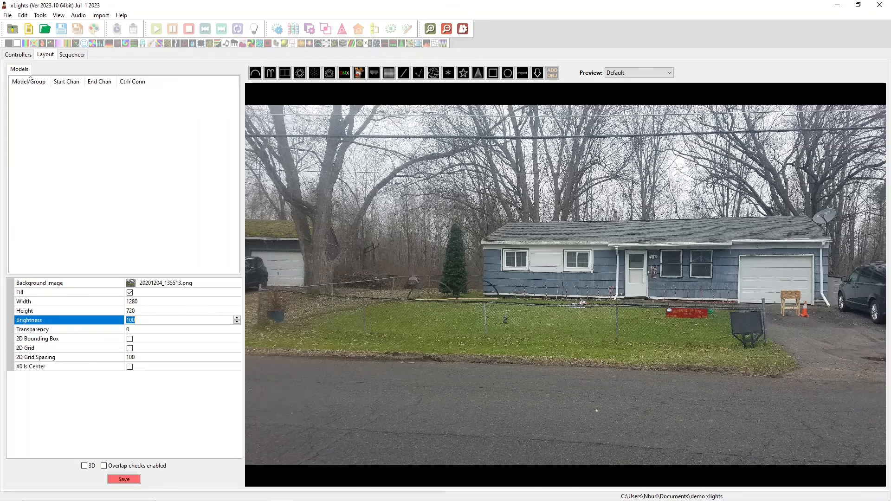
text(30)
key(Return)
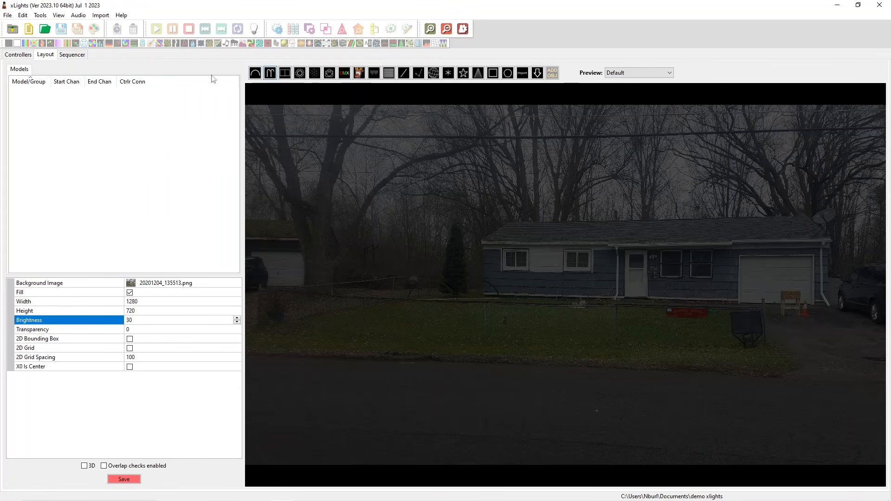
Draw an Arches model on the front lawn, left of the house, and look through its properties.
click(255, 74)
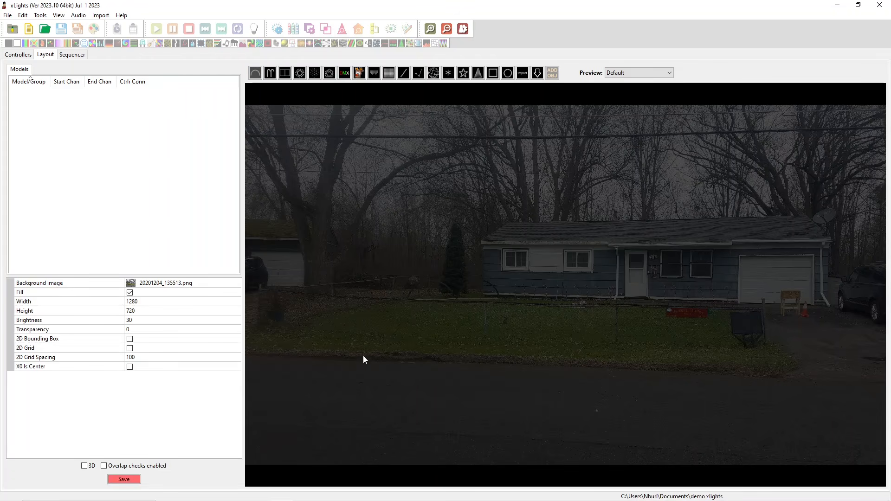
mouse_move(363, 356)
mouse_down()
mouse_move(388, 342)
mouse_move(394, 270)
mouse_move(394, 287)
mouse_move(408, 281)
mouse_move(515, 292)
mouse_move(491, 325)
mouse_move(662, 352)
mouse_move(445, 344)
mouse_move(536, 355)
mouse_move(456, 358)
mouse_move(466, 356)
mouse_up()
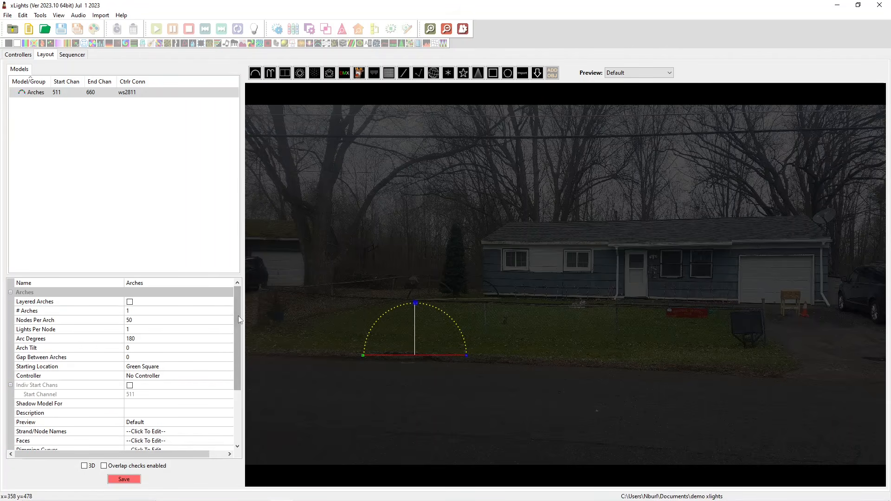
drag(238, 317, 218, 435)
drag(236, 386, 235, 308)
Move the arch onto the lawn in front of the house, make it narrower and lower with no tilt, and deselect it.
drag(446, 325, 491, 333)
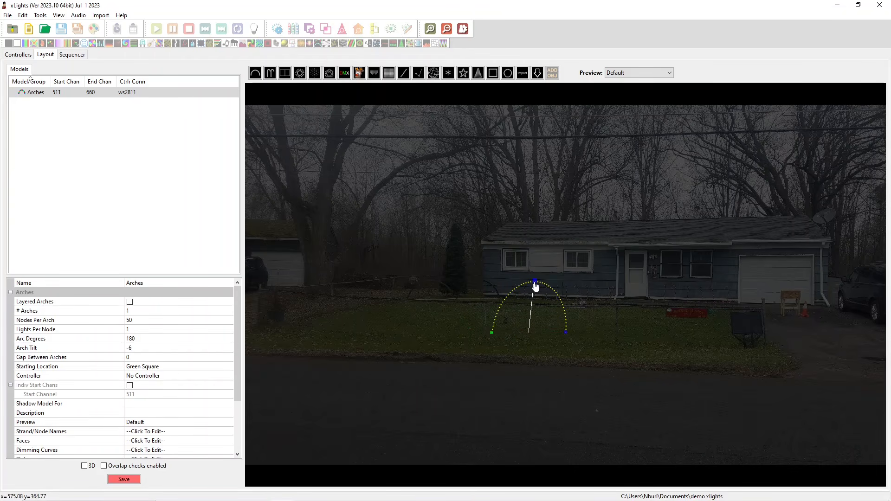
mouse_move(530, 296)
mouse_down()
mouse_move(533, 191)
mouse_move(531, 303)
mouse_move(530, 294)
mouse_up()
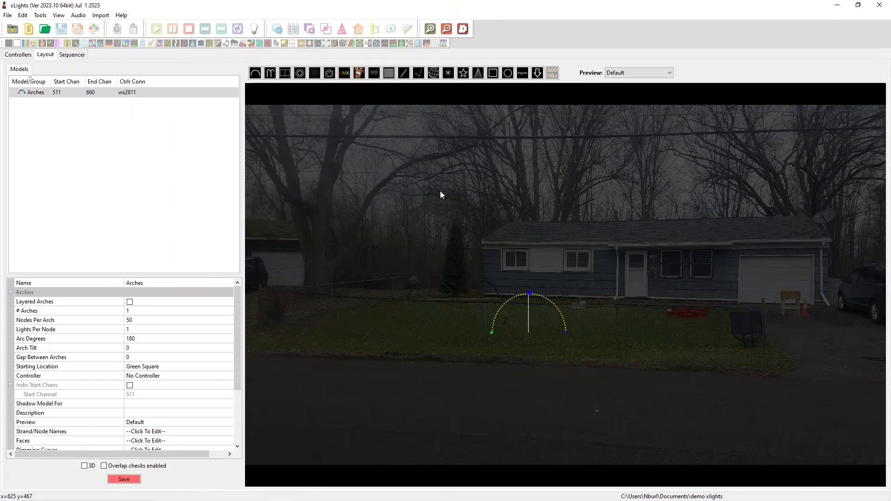
click(602, 395)
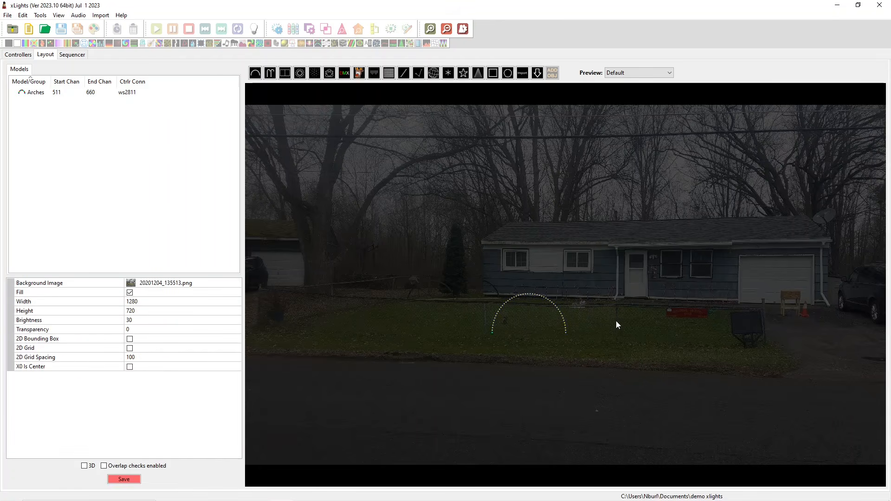
Examine the arch and the yard details in the background photo up close.
scroll(616, 321, up, 5)
scroll(615, 310, down, 5)
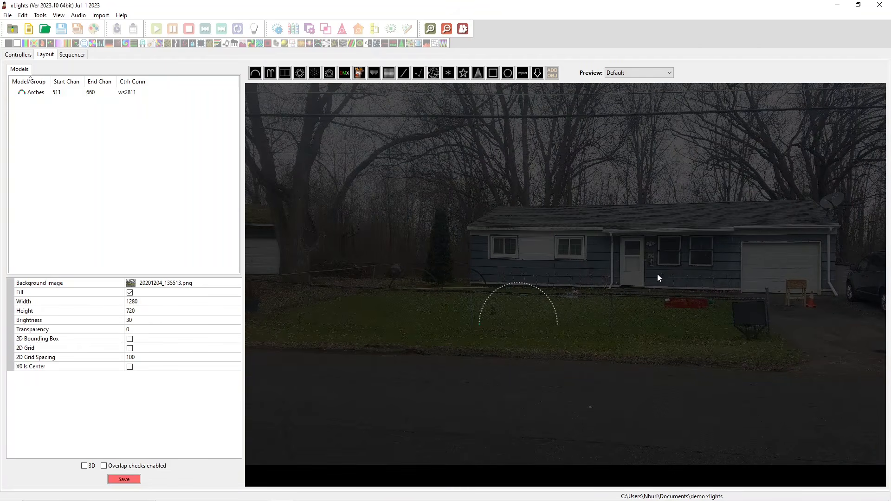
drag(657, 274, 733, 280)
scroll(451, 274, up, 8)
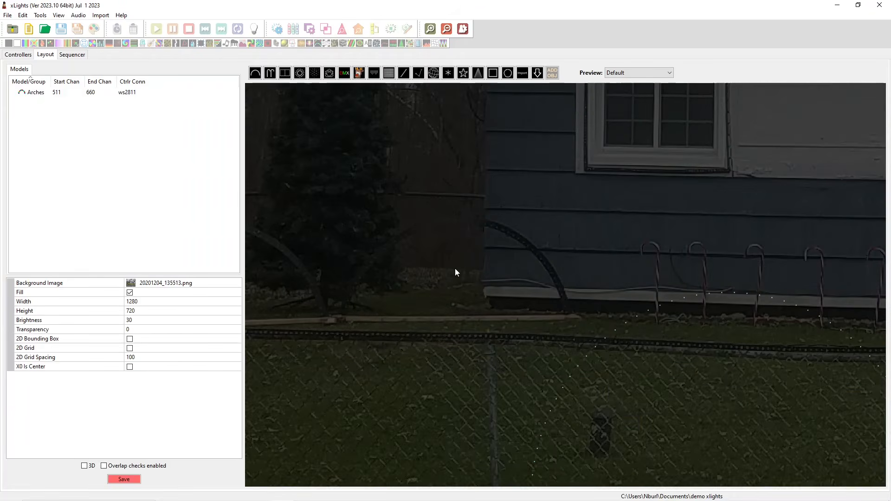
drag(455, 273, 294, 263)
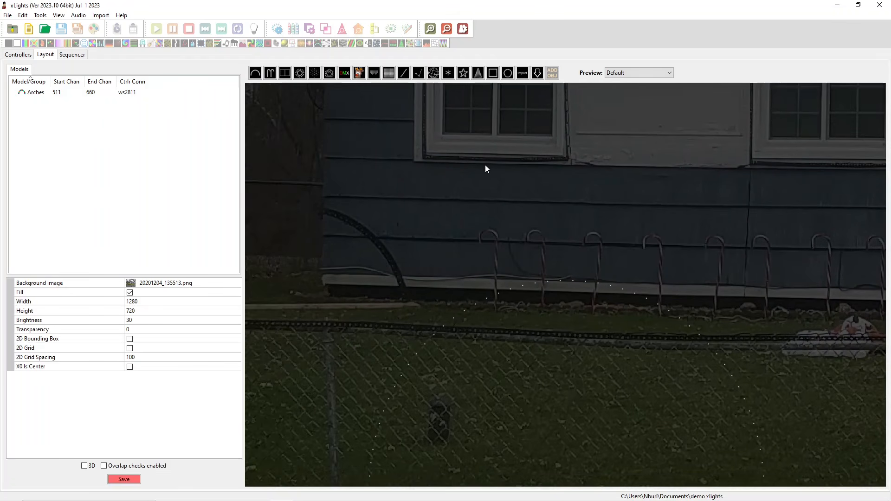
Reset the preview to its full view, select the arch in front of the house and look through its properties.
right_click(415, 186)
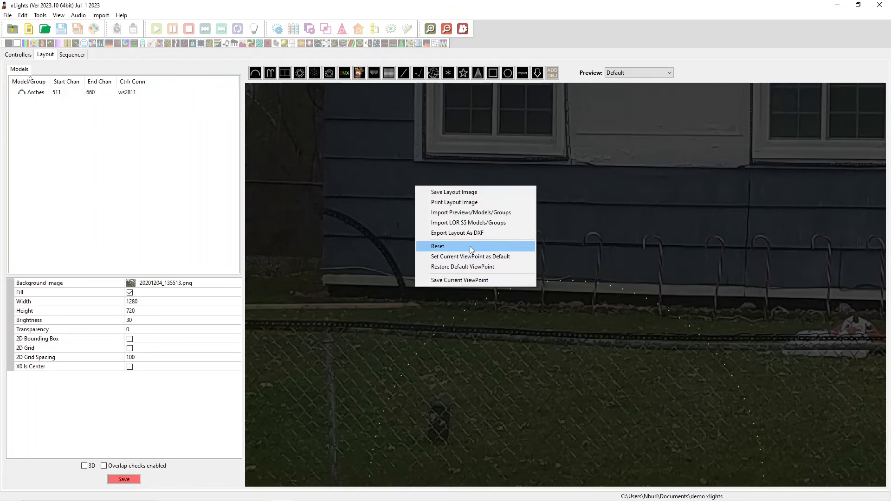
click(438, 247)
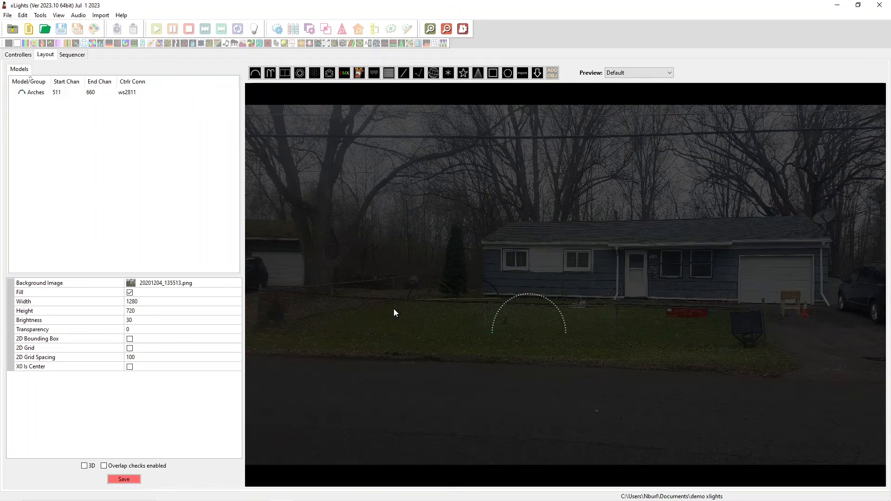
click(518, 330)
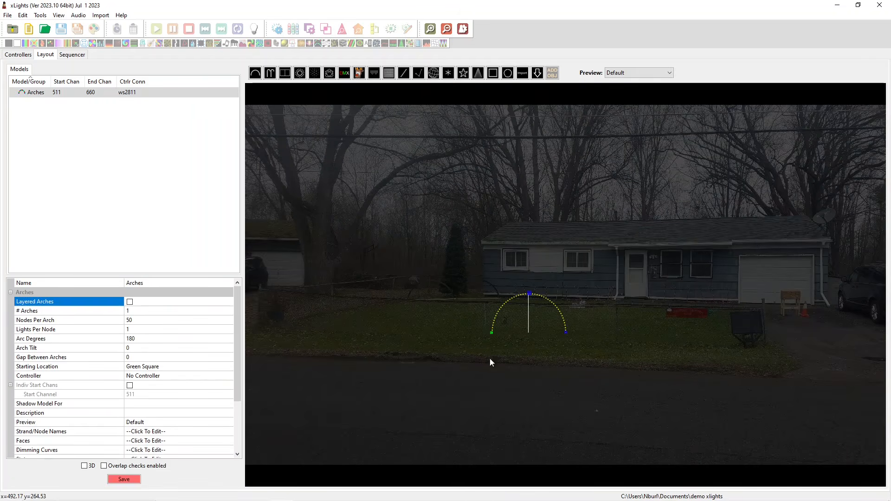
scroll(105, 377, down, 3)
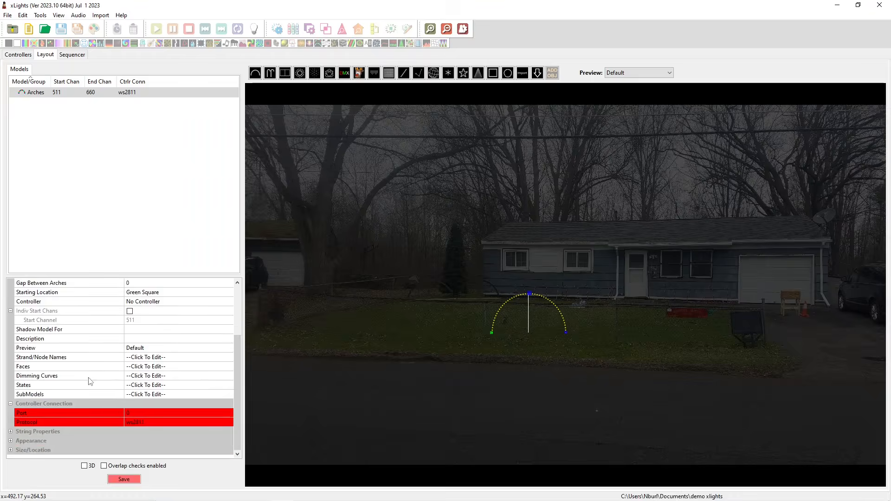
scroll(91, 366, up, 3)
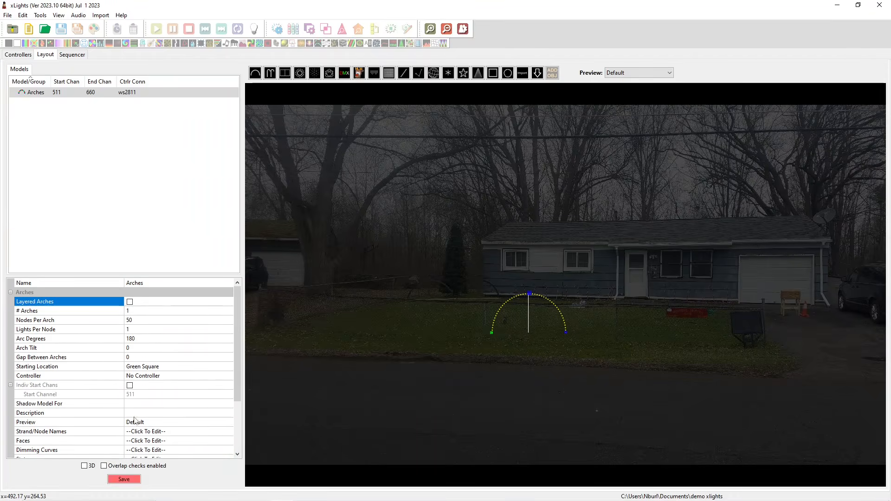
scroll(132, 421, down, 3)
scroll(131, 421, up, 3)
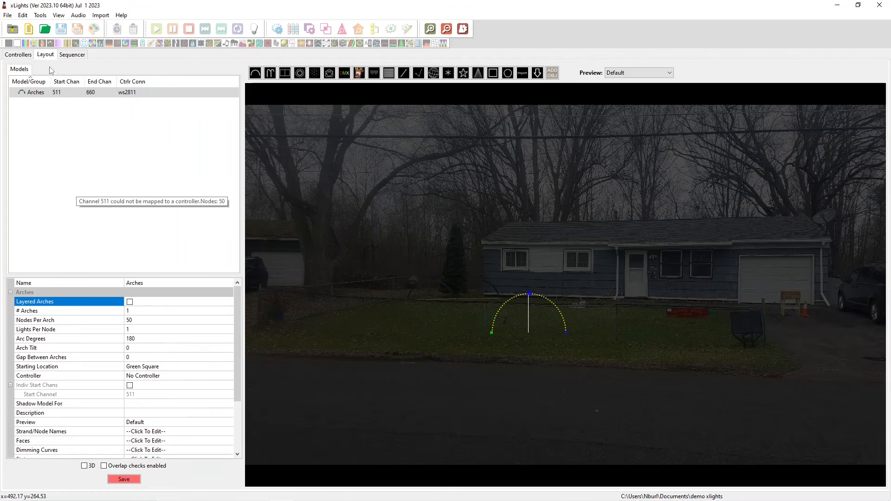
Compare the layout's background settings with the arch's own properties by deselecting and reselecting the model.
click(44, 135)
click(39, 97)
click(44, 137)
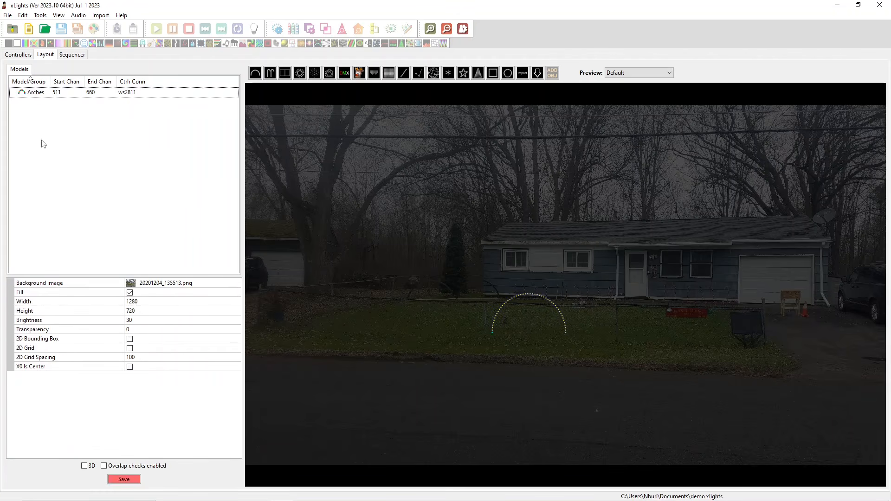
click(33, 91)
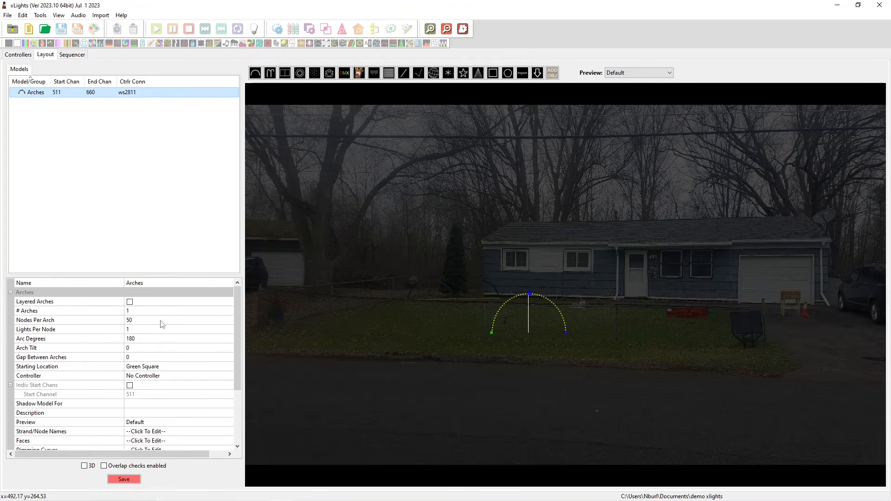
click(162, 283)
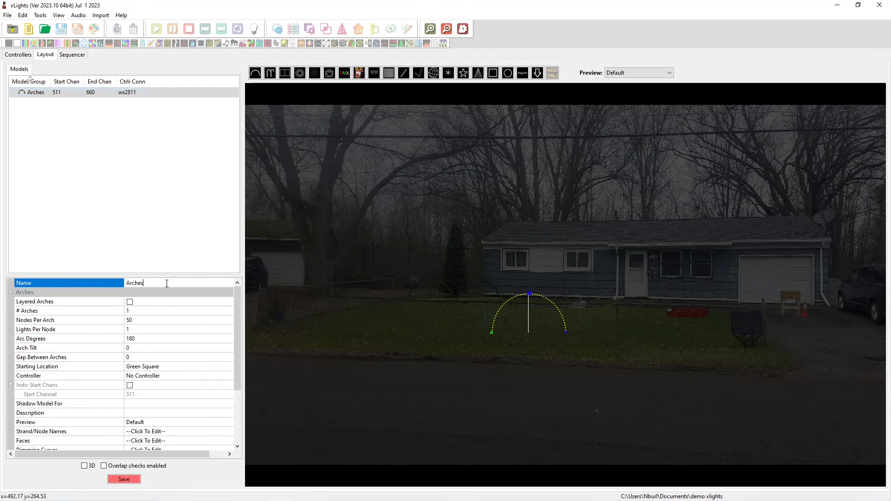
click(86, 192)
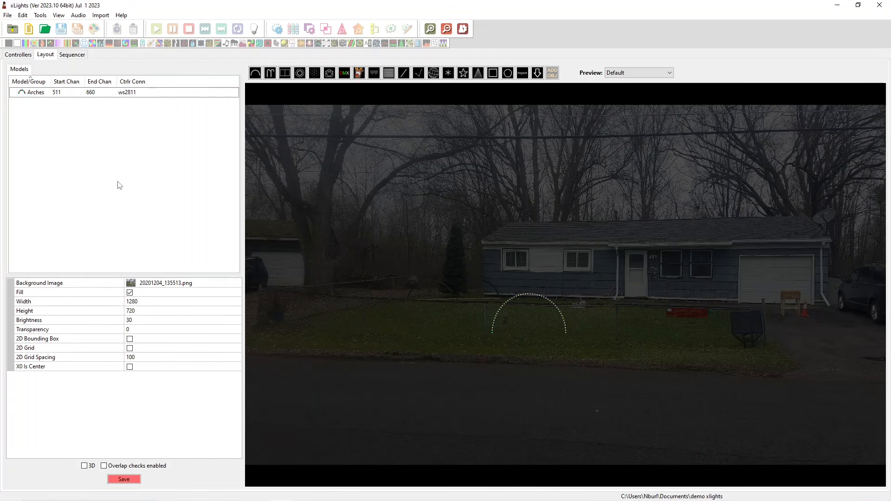
click(66, 94)
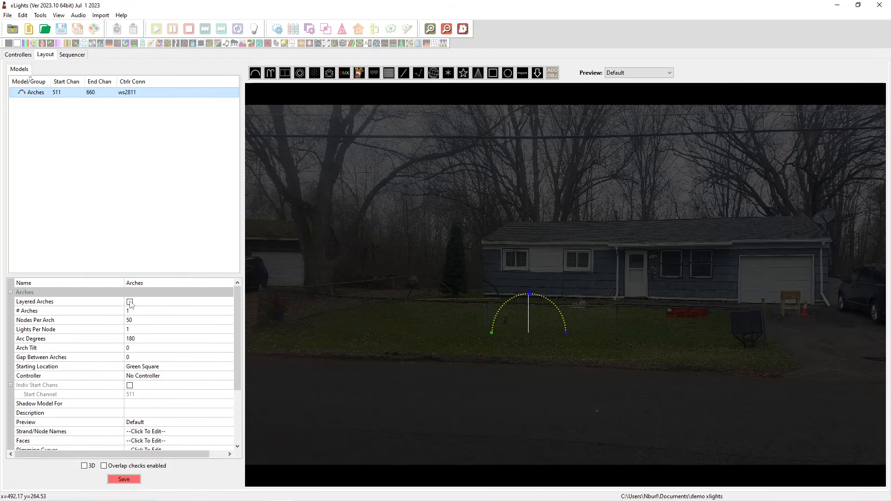
Turn on Layered Arches for the arch and set its number of layers to 3.
click(129, 302)
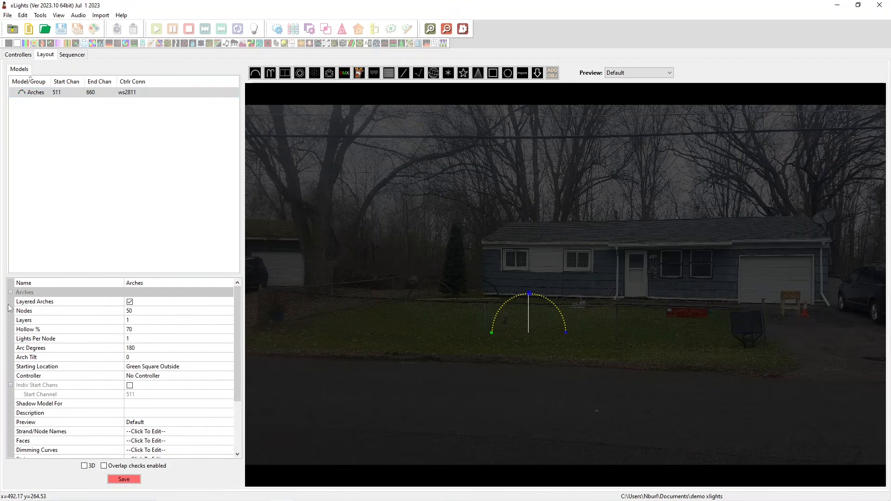
click(129, 302)
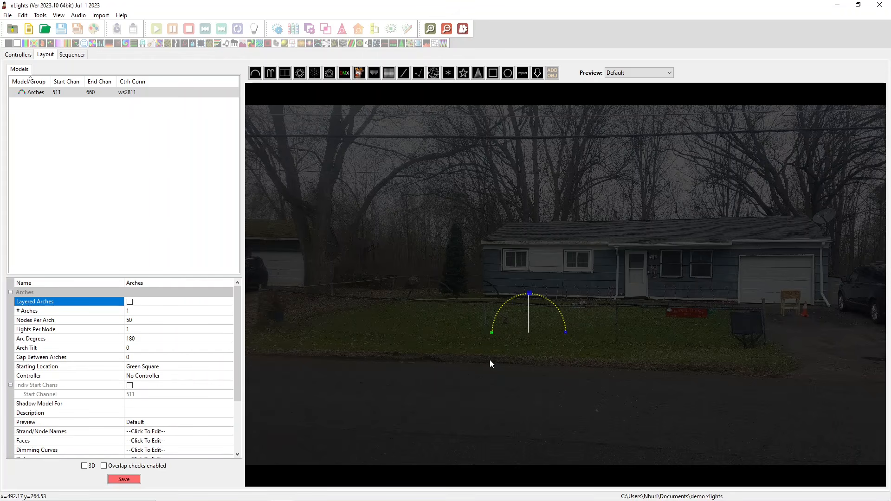
click(130, 302)
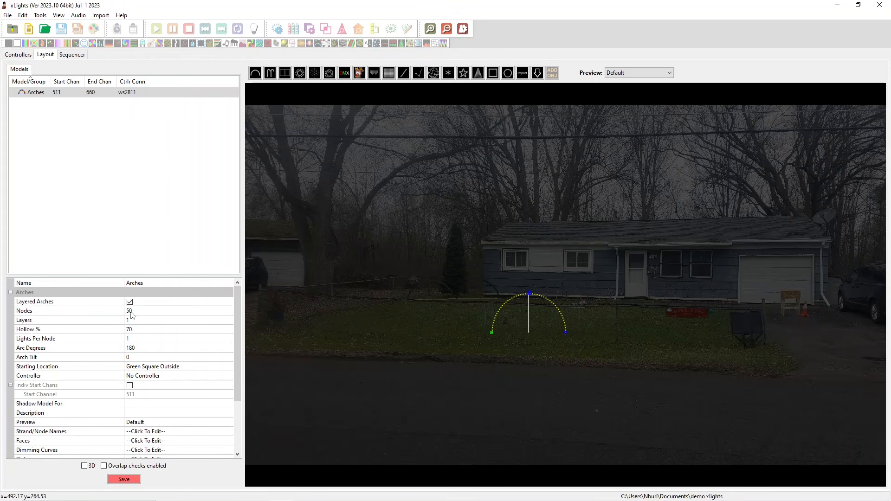
click(139, 313)
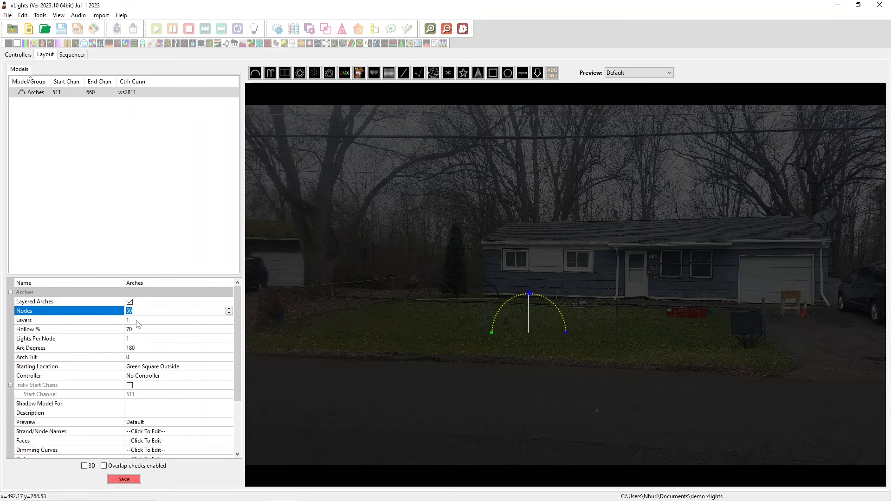
click(130, 302)
click(130, 302)
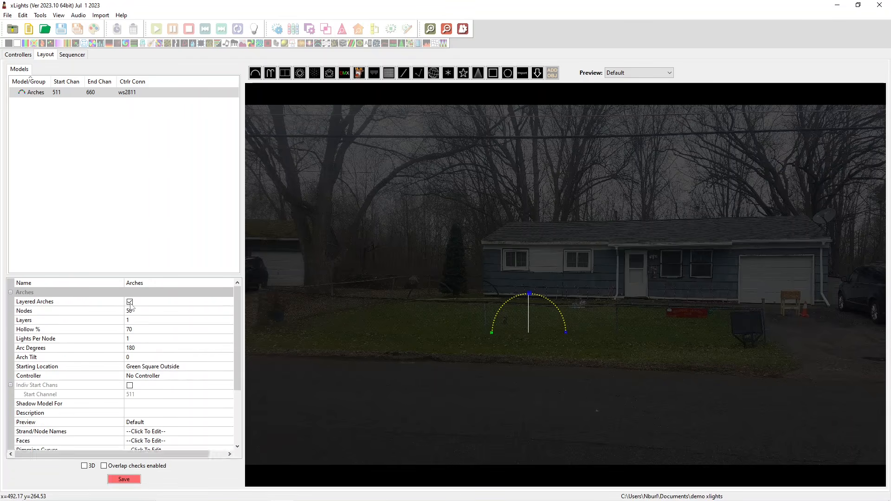
click(130, 320)
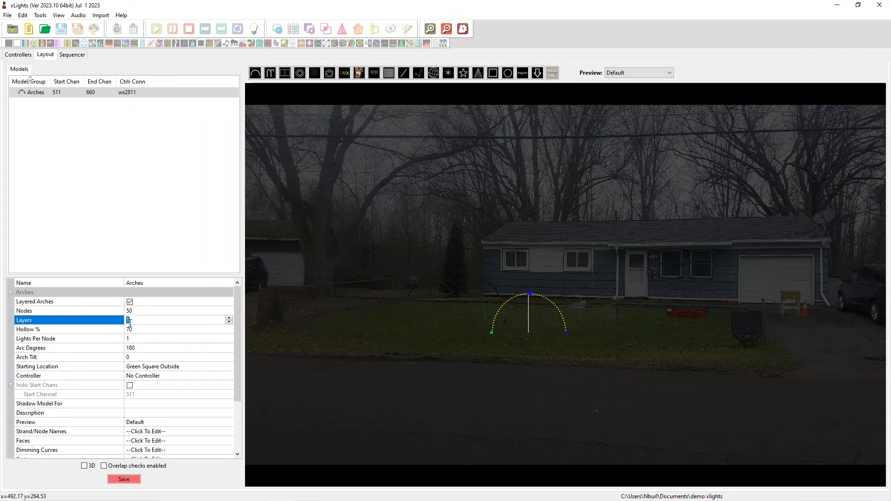
text(30)
key(BackSpace)
key(Return)
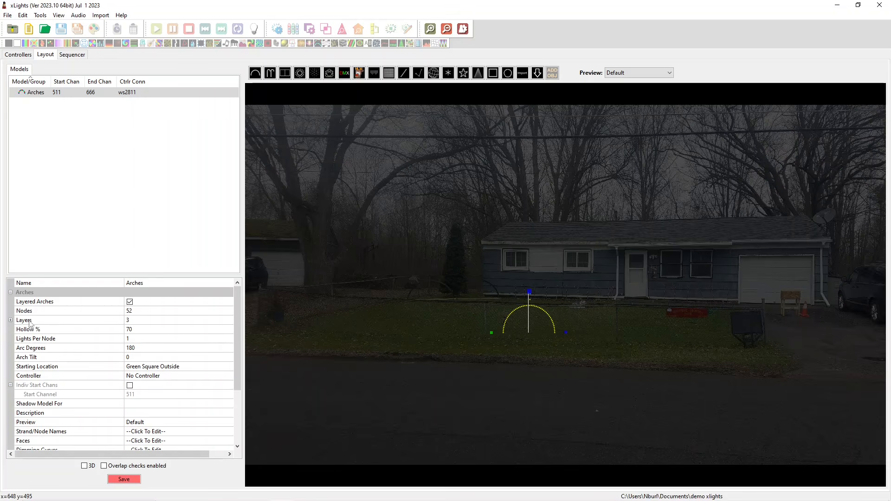
Set the arch's Layer 2 and Outside layers to 50 nodes each and deselect the model.
click(10, 320)
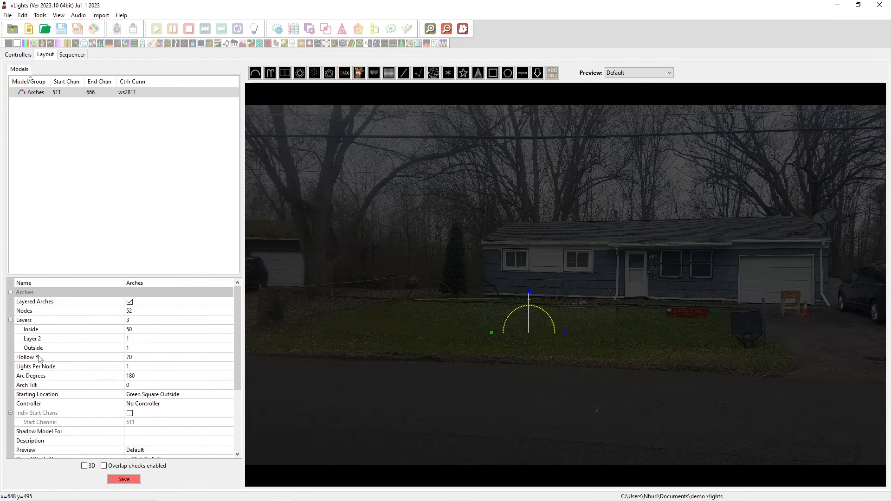
click(112, 339)
click(131, 340)
double_click(129, 339)
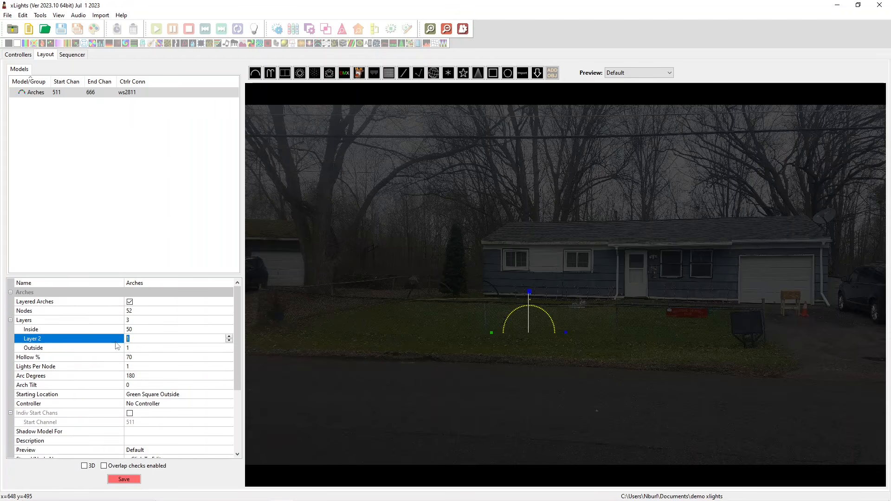
text(50)
key(Return)
double_click(139, 349)
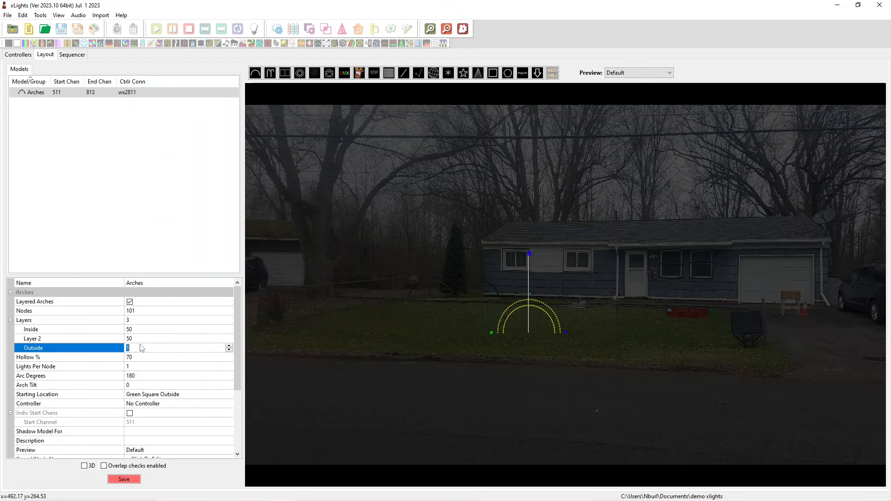
text(50)
click(481, 329)
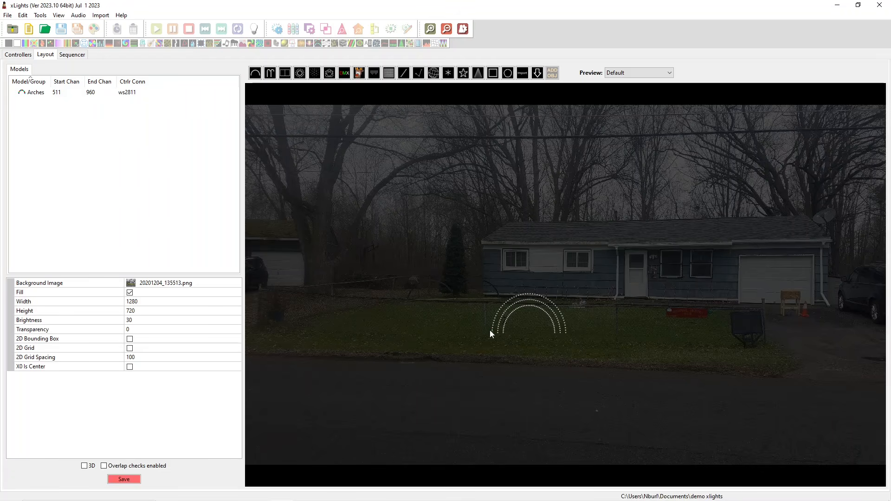
Move the arch slightly closer to the house, then restore it to a non-layered arch with 50 nodes per arch.
mouse_move(530, 305)
mouse_down()
mouse_move(525, 312)
mouse_move(514, 301)
mouse_up()
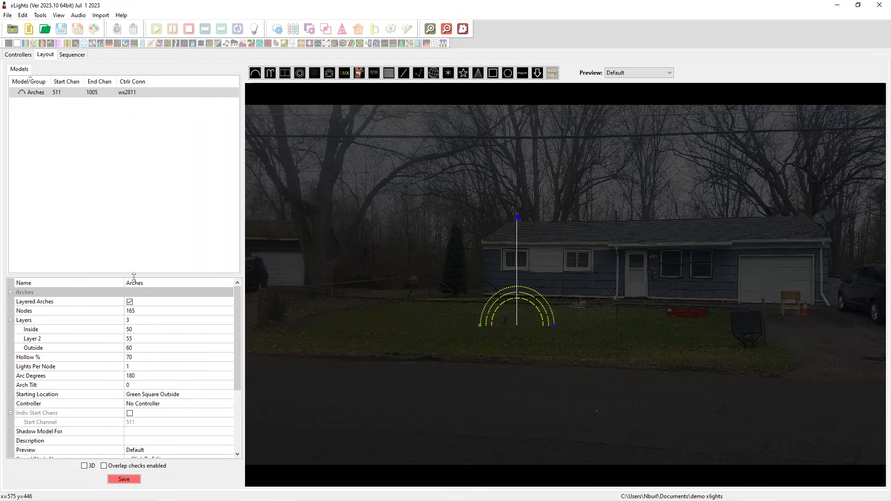
click(130, 302)
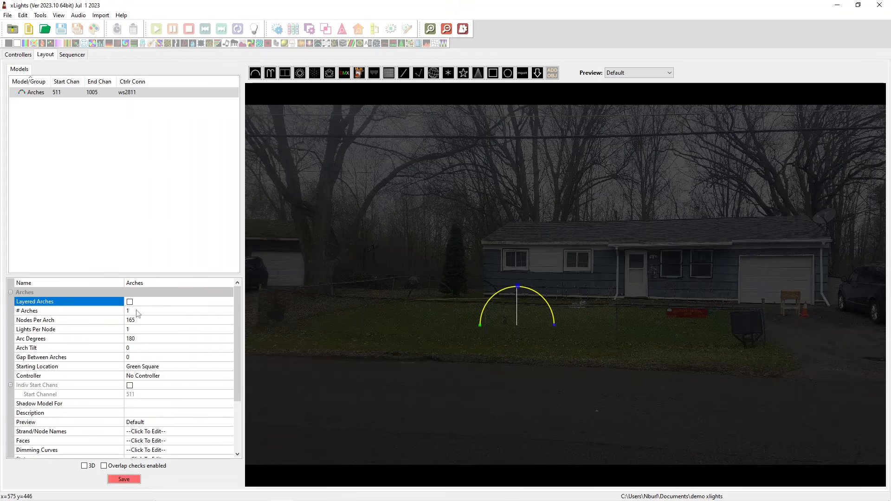
click(154, 320)
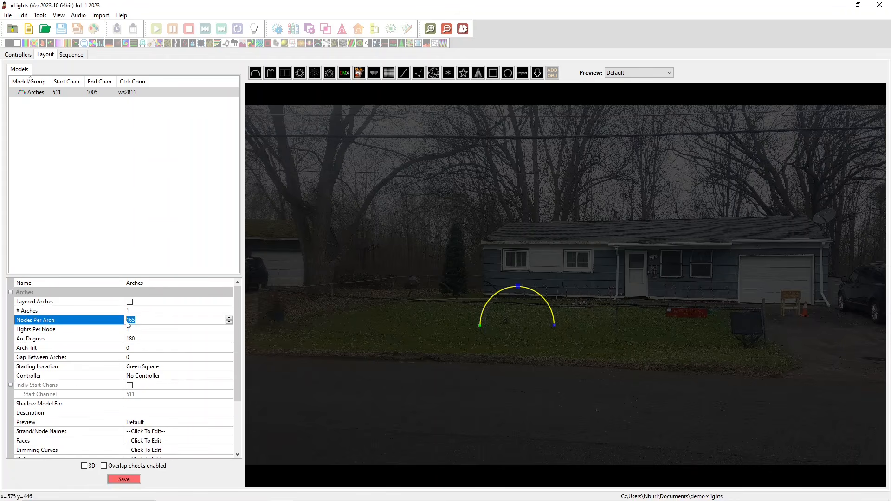
text(50)
key(Return)
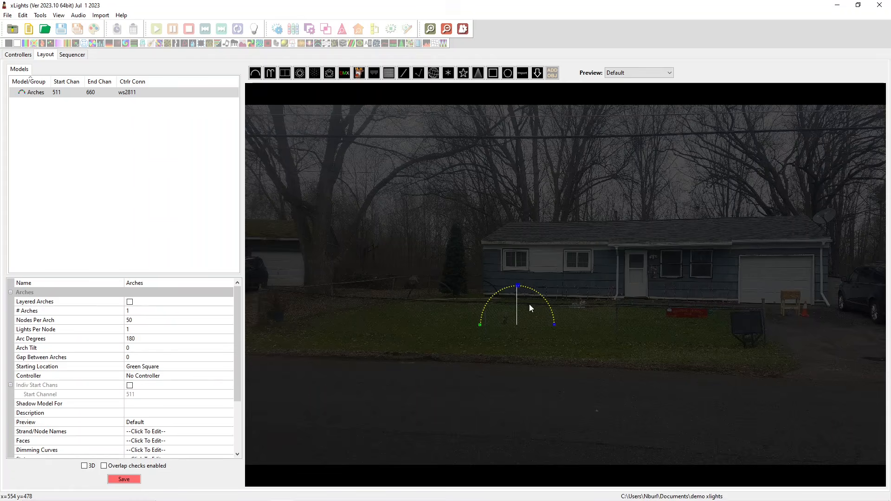
Set the number of arches to 3 and stretch the model across the lawn towards the garage.
click(129, 311)
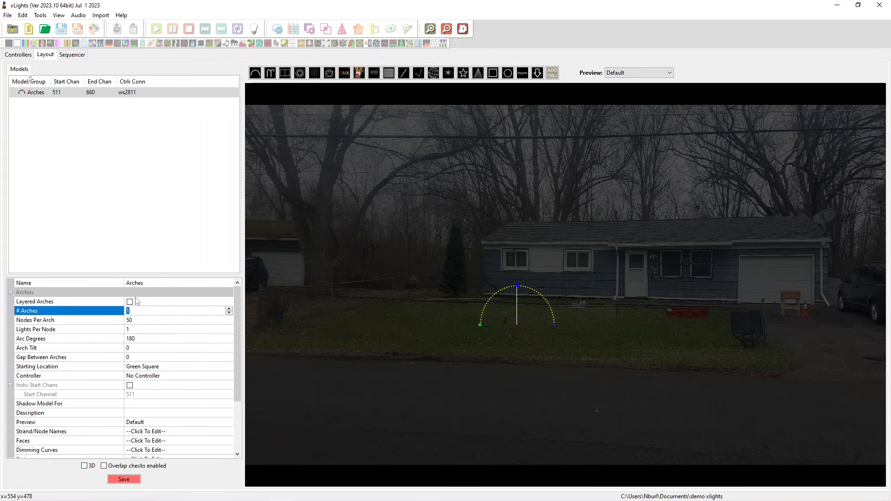
text(3)
key(Return)
drag(555, 324, 719, 324)
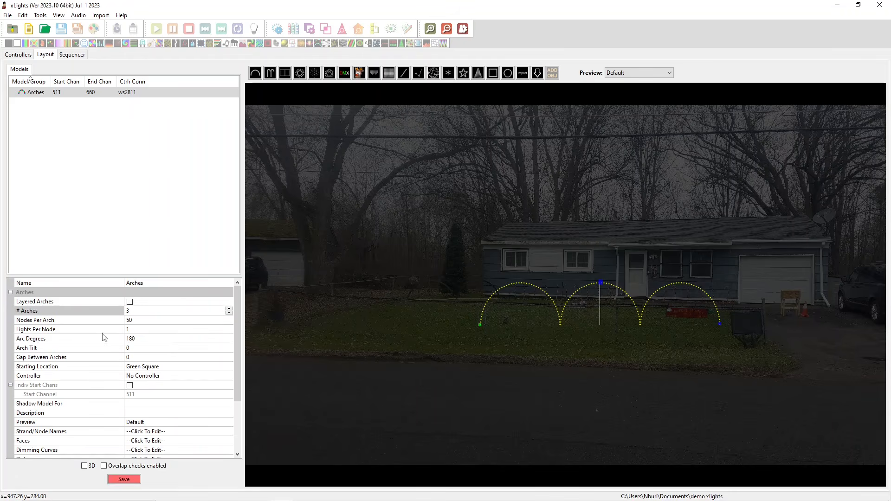
Try 3 lights per node on the three arches.
click(34, 321)
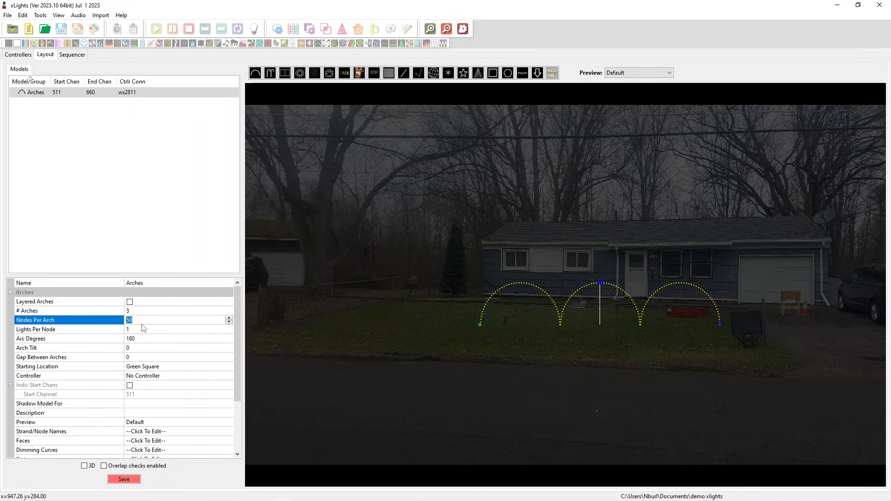
key(Tab)
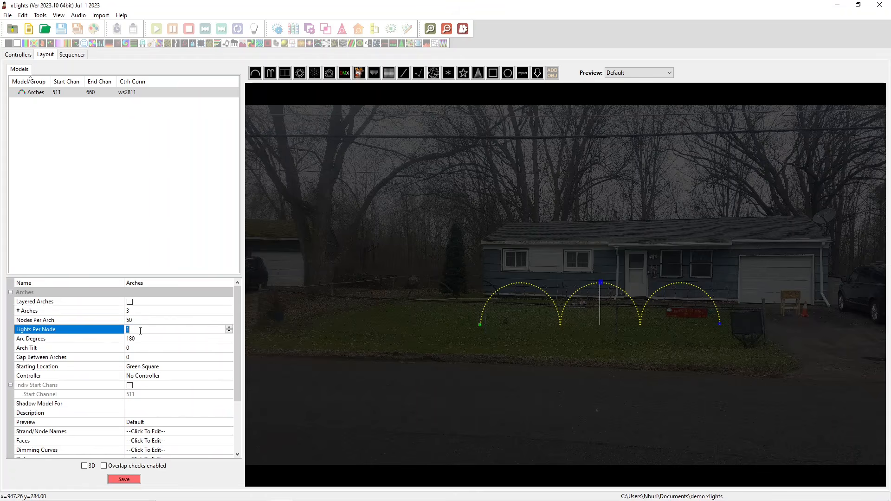
click(142, 333)
drag(132, 329, 123, 329)
click(148, 329)
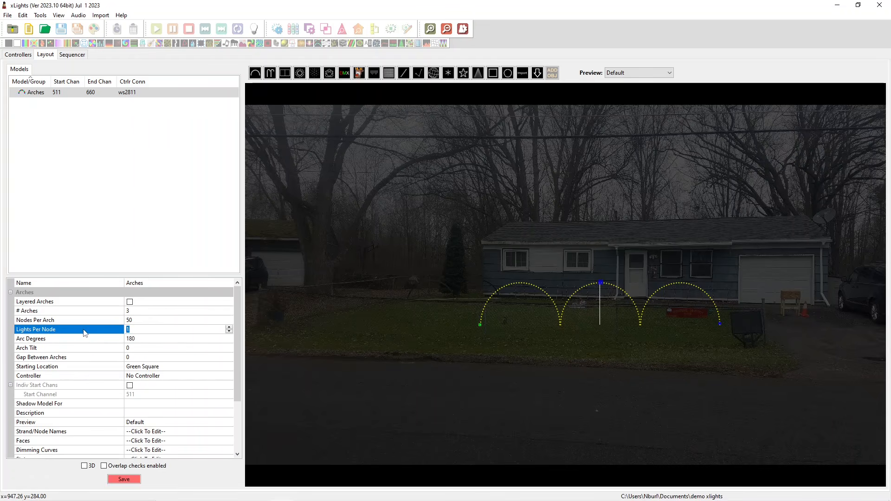
text(3)
key(Return)
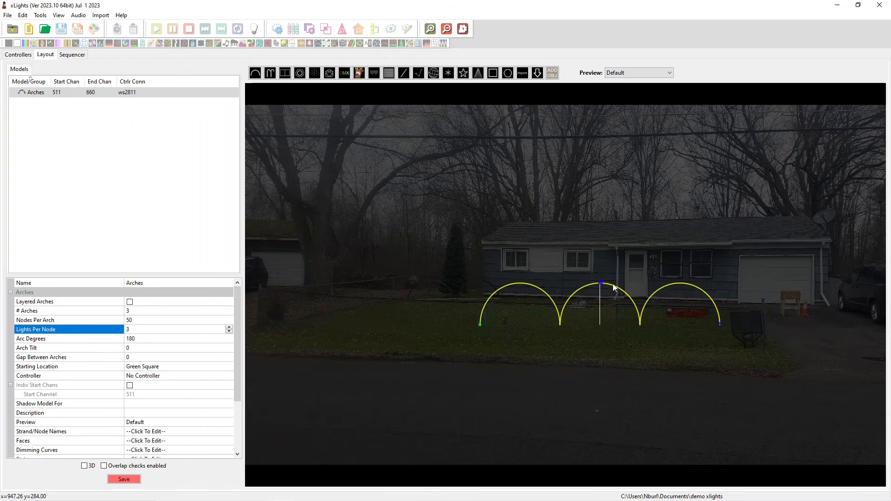
Set the arches' lights per node back to 1.
click(122, 321)
click(132, 330)
text(1)
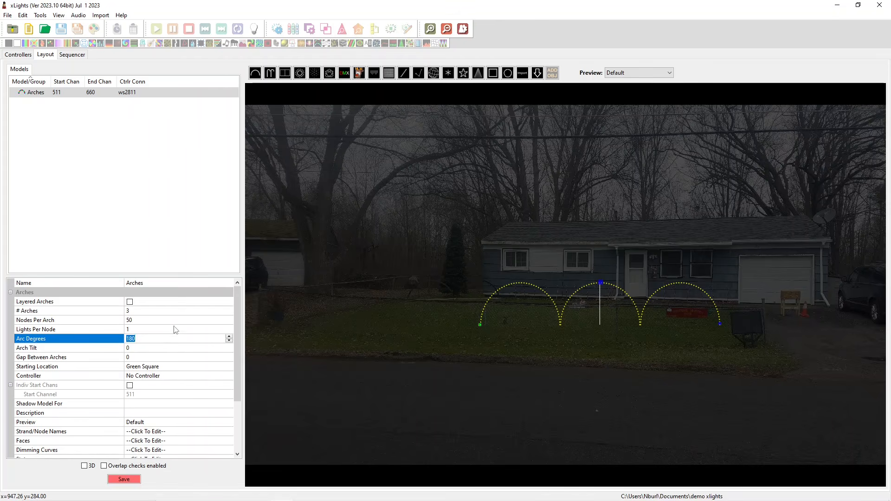
Set the arches' arc degrees to 160.
text(4)
key(BackSpace)
text(160)
key(Return)
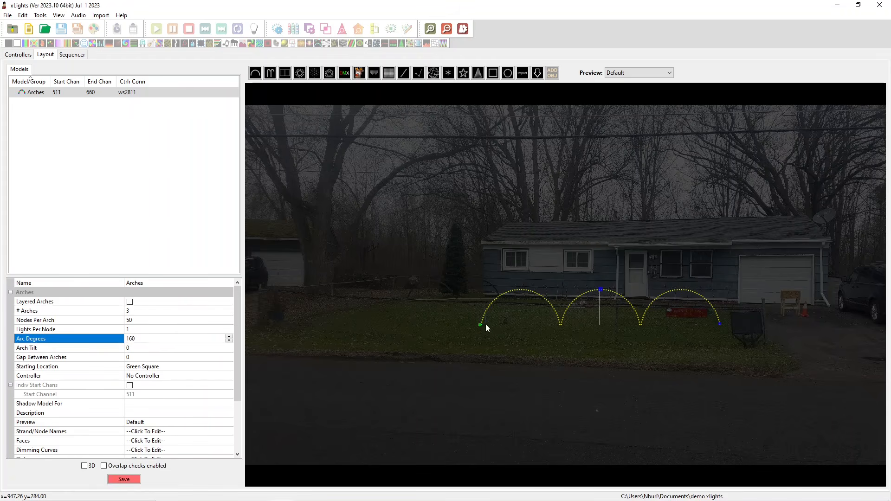
Flatten the three arches further by setting their arc degrees to 100.
drag(145, 339, 14, 327)
text(100)
key(Return)
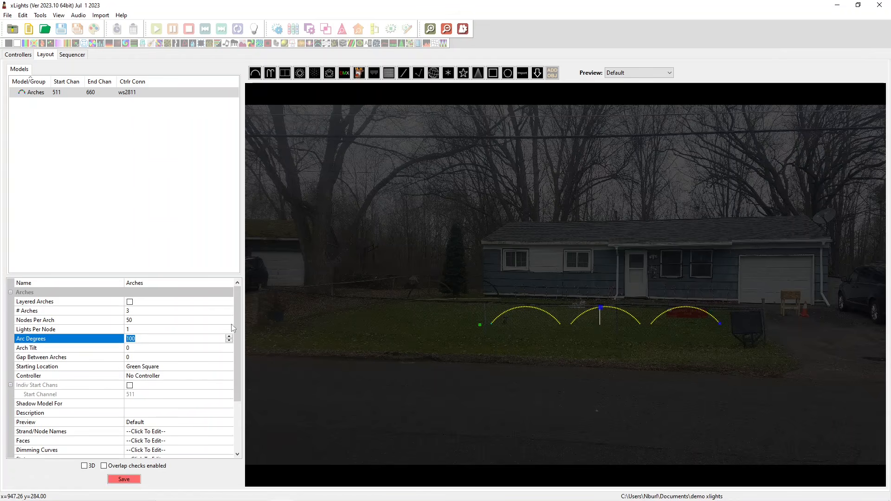
Set the three arches' arc degrees to 170.
text(175)
key(BackSpace)
text(0)
key(Return)
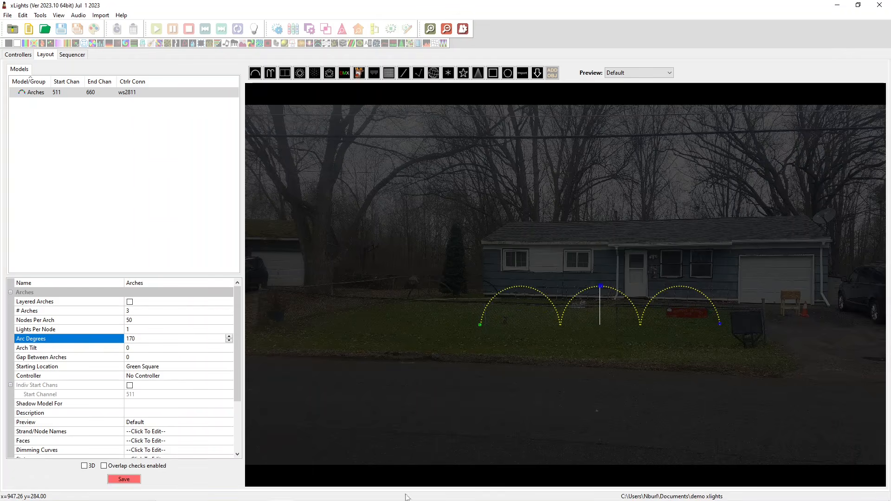
click(480, 320)
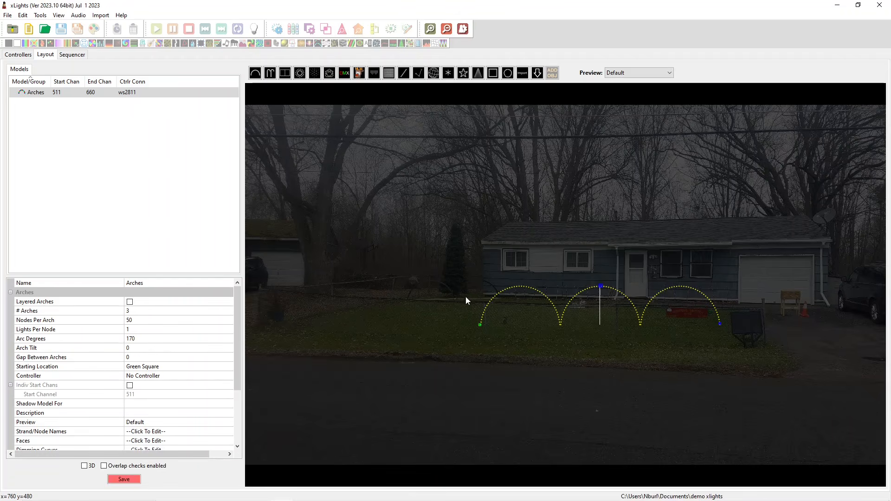
Try an arch tilt of 10 and of -10 on the three arches.
click(133, 350)
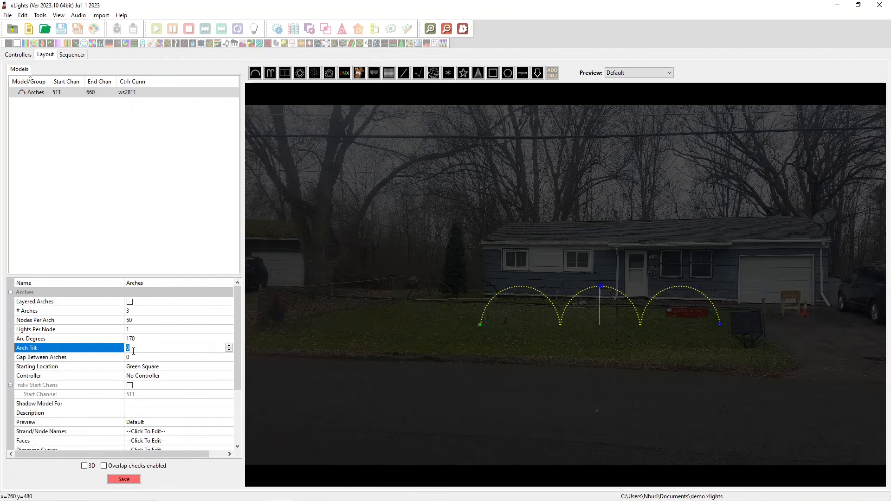
text(10)
key(Return)
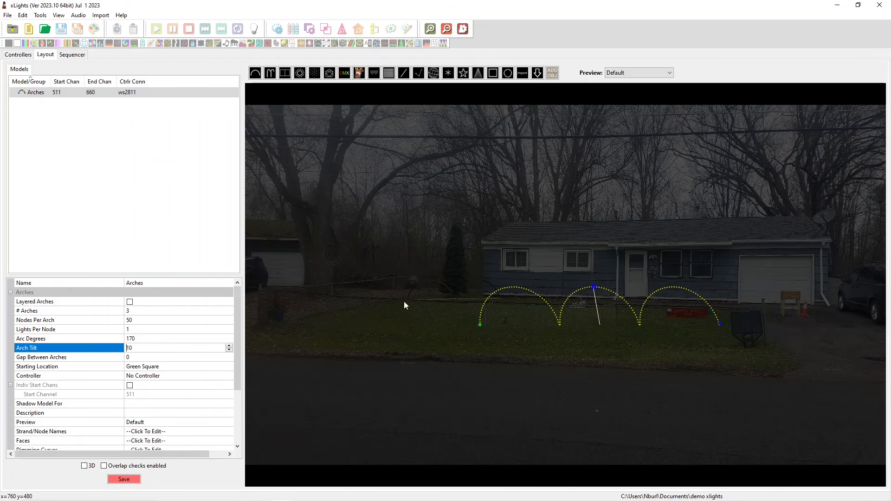
click(126, 348)
text(-)
key(Return)
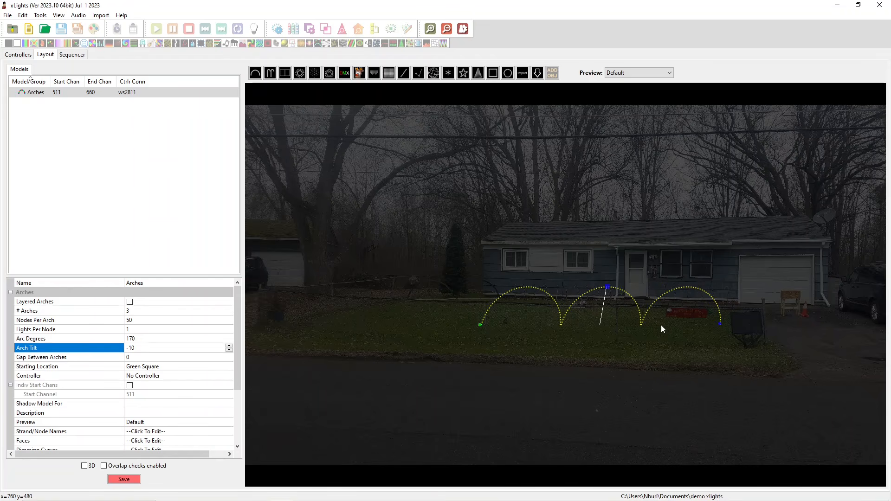
Try an arch tilt of 30 on the three arches and reset it to 0.
drag(139, 348, 86, 344)
text(30)
key(Return)
click(73, 349)
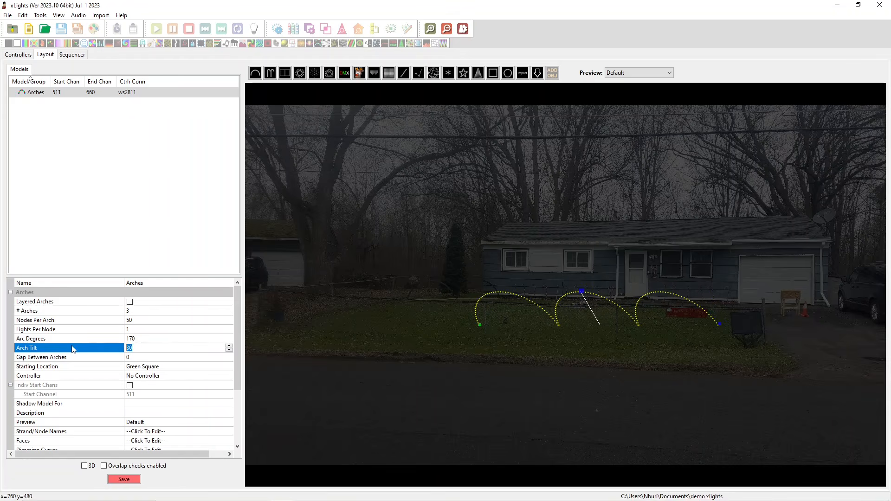
text(0)
key(Return)
Set the gap between the arches to 5.
click(139, 357)
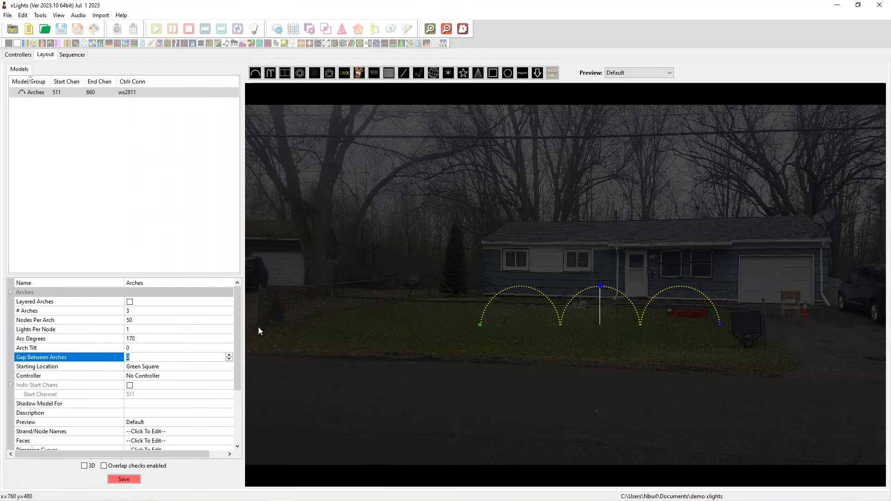
click(128, 357)
click(70, 359)
text(5)
key(Return)
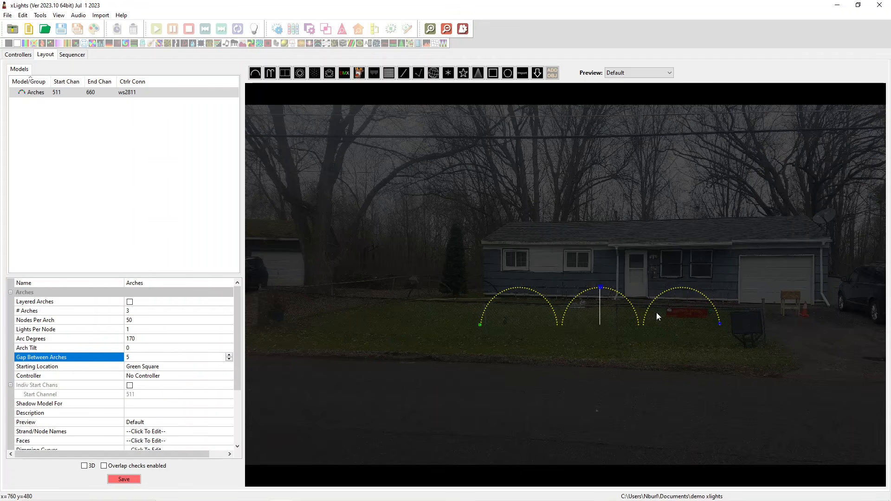
Review the arches' starting location options and keep Green Square.
click(28, 367)
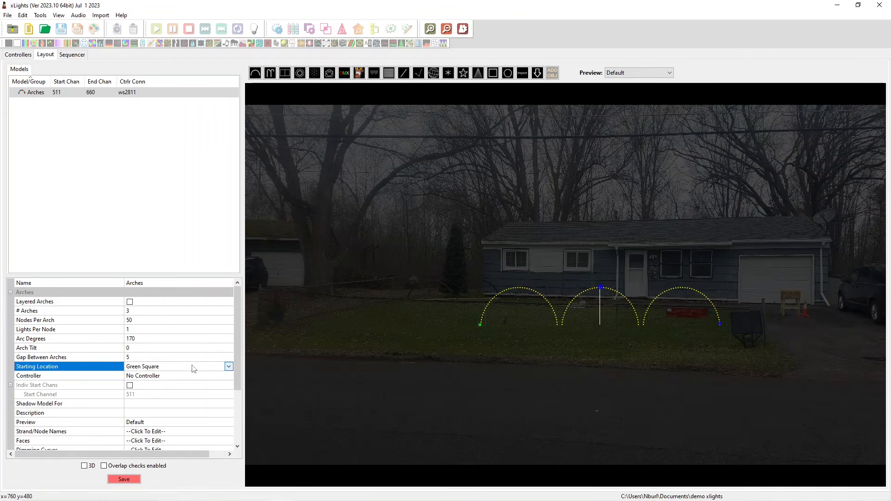
click(229, 367)
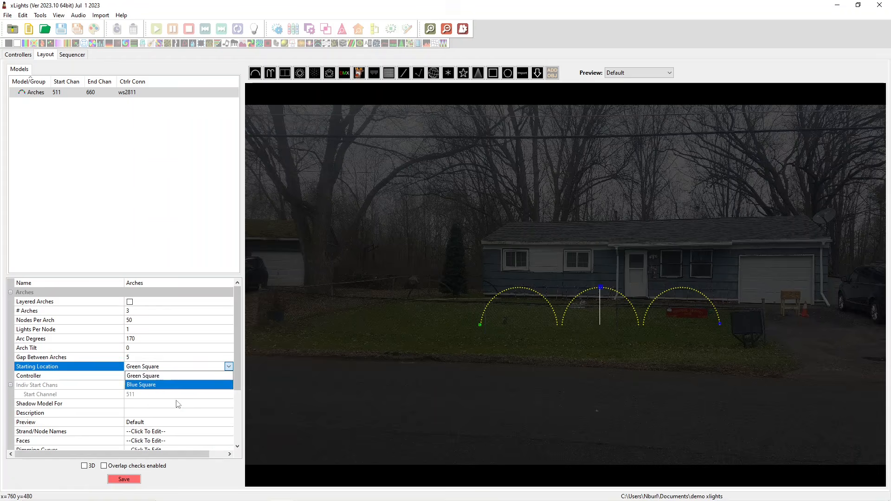
click(171, 373)
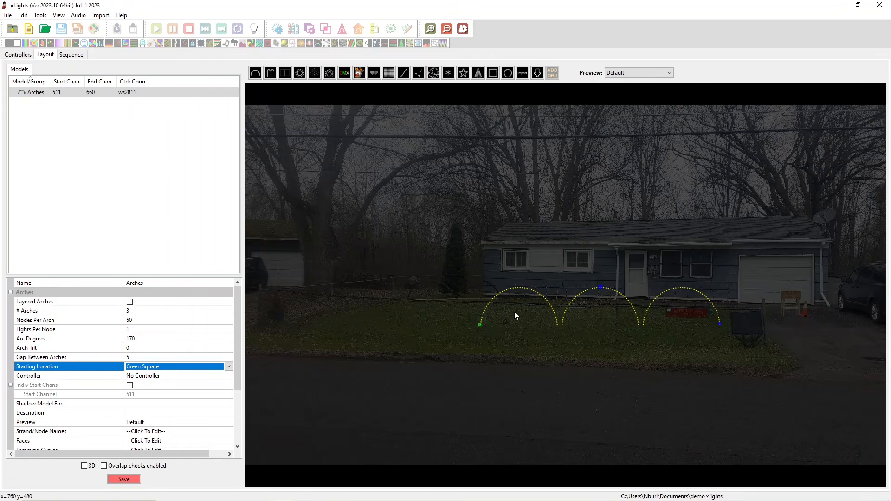
Review the controllers the arches can be assigned to and keep No Controller.
click(139, 375)
click(139, 376)
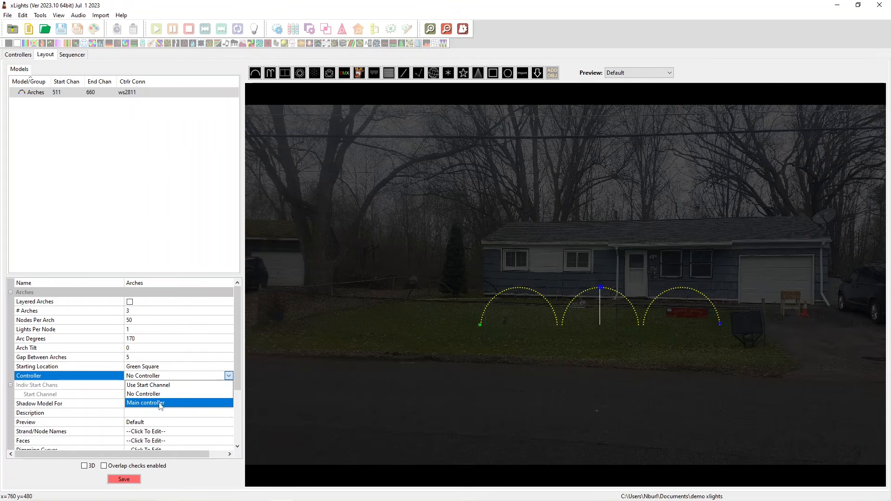
click(18, 54)
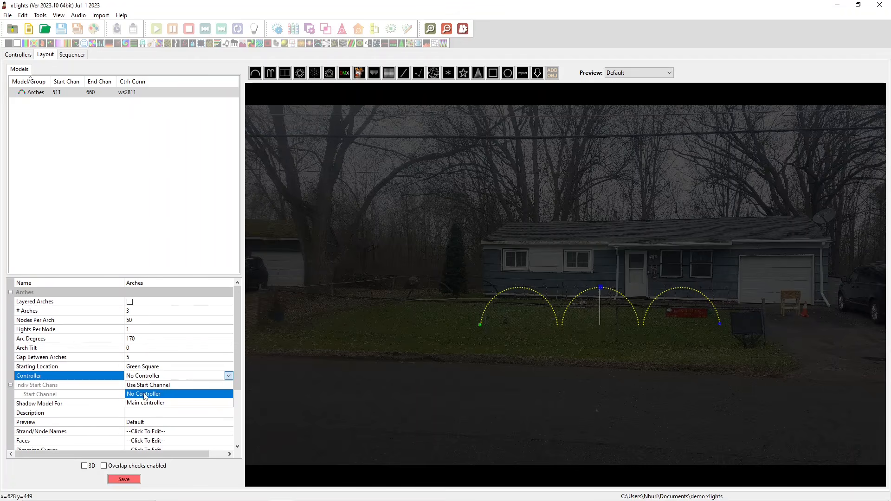
click(144, 394)
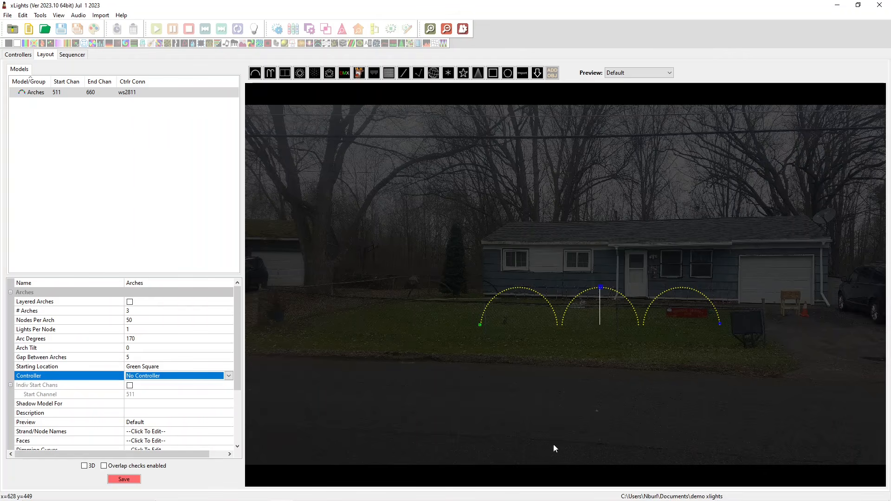
Examine the individual start channels property of the Arches model and its explanation.
click(39, 385)
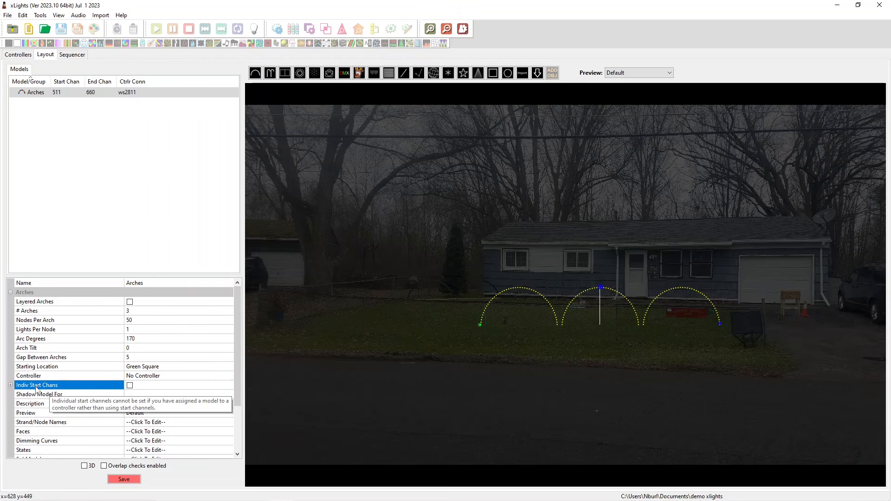
key(Up)
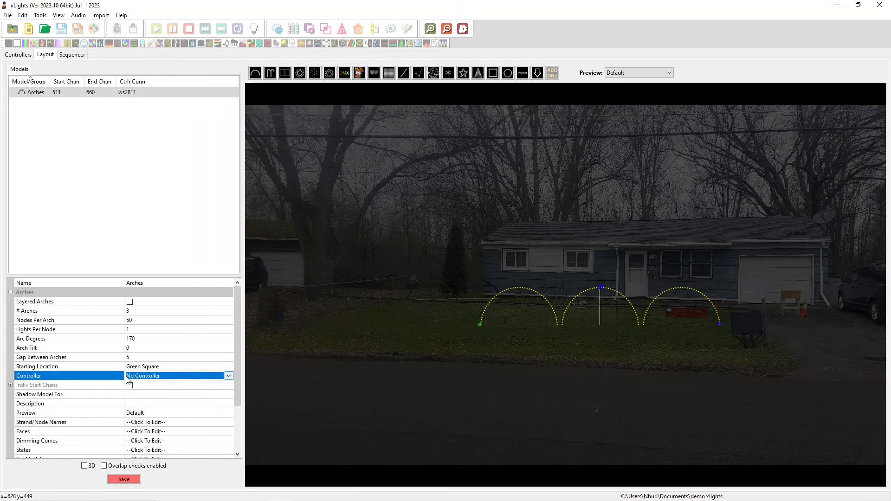
click(57, 386)
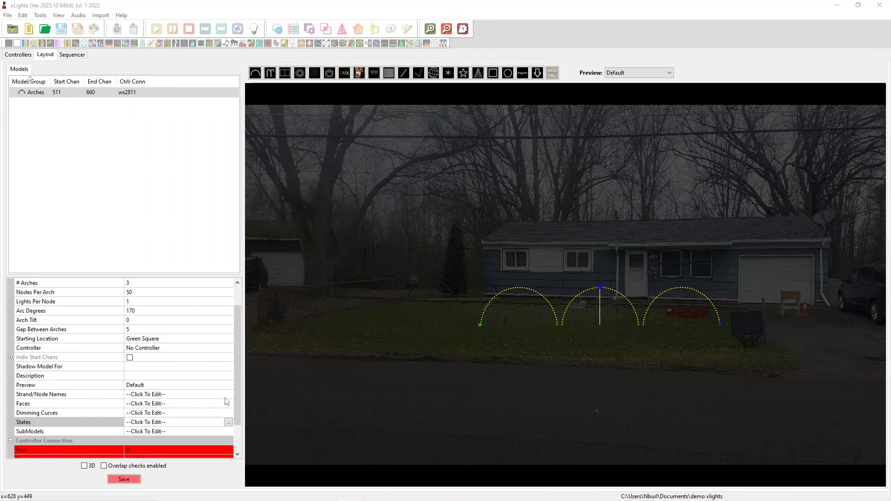
mouse_move(227, 359)
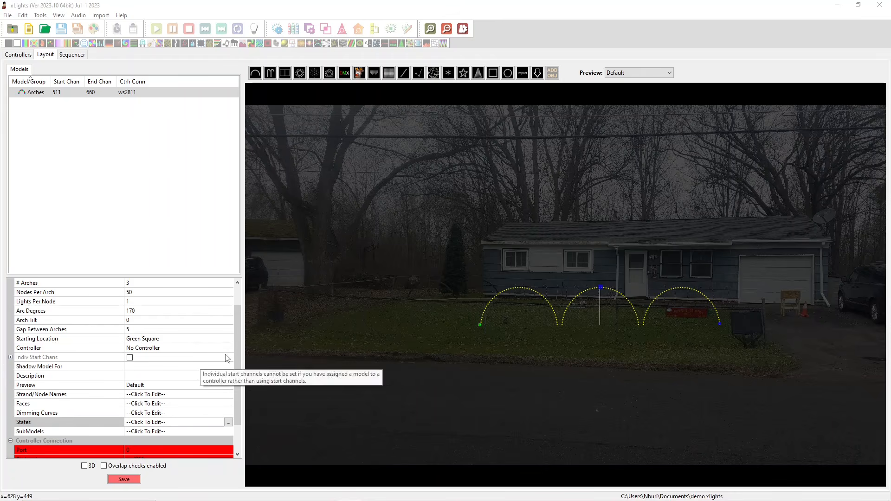
Give the Arches model the description "These are the arches for the yard".
click(150, 370)
click(174, 377)
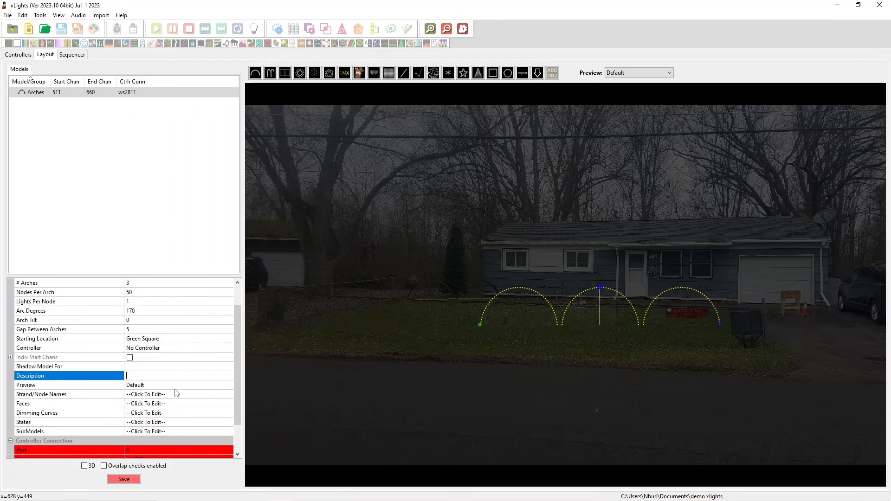
text(These are the arches for the yeard)
Compare the Arches model's preview assignment options with the previews available for the whole layout.
click(227, 385)
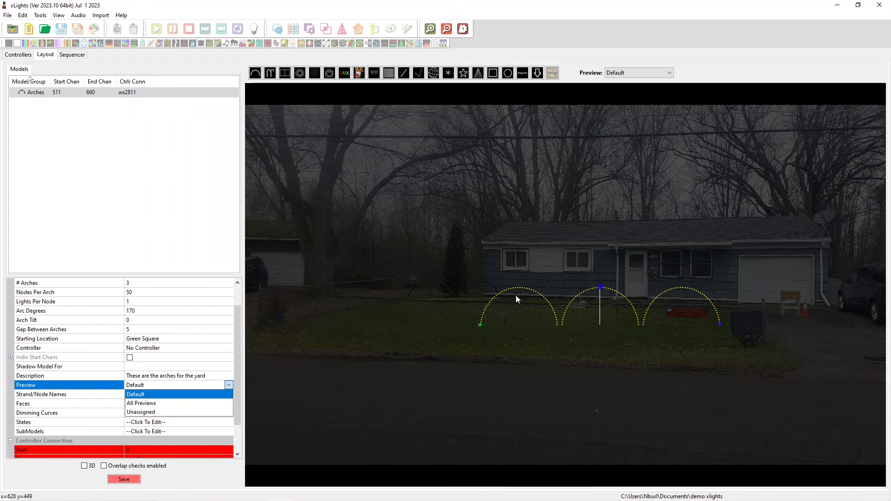
click(662, 343)
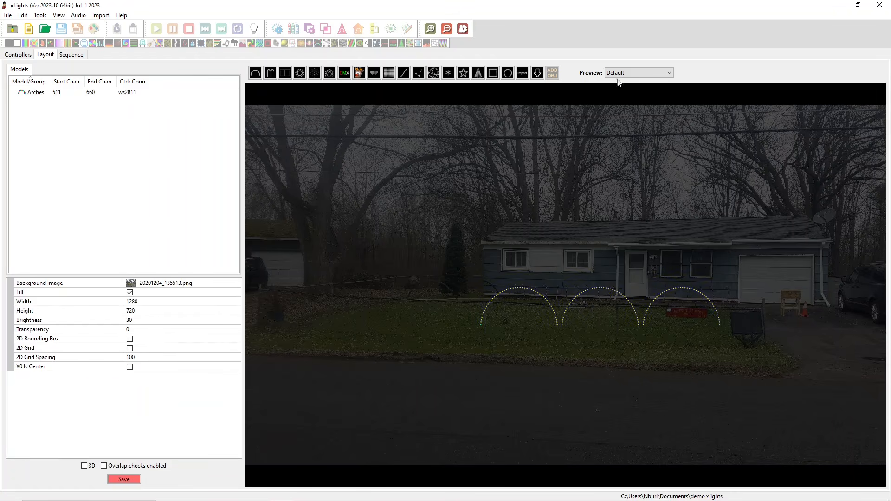
click(621, 73)
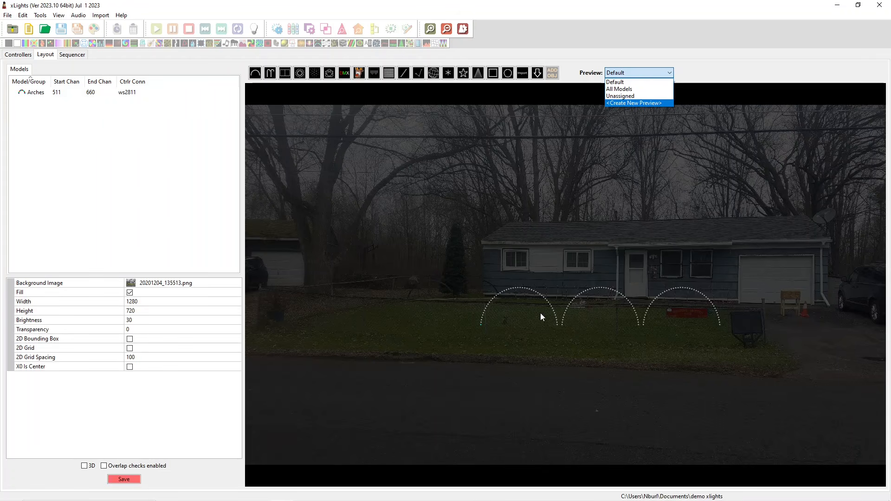
click(556, 307)
scroll(182, 364, down, 4)
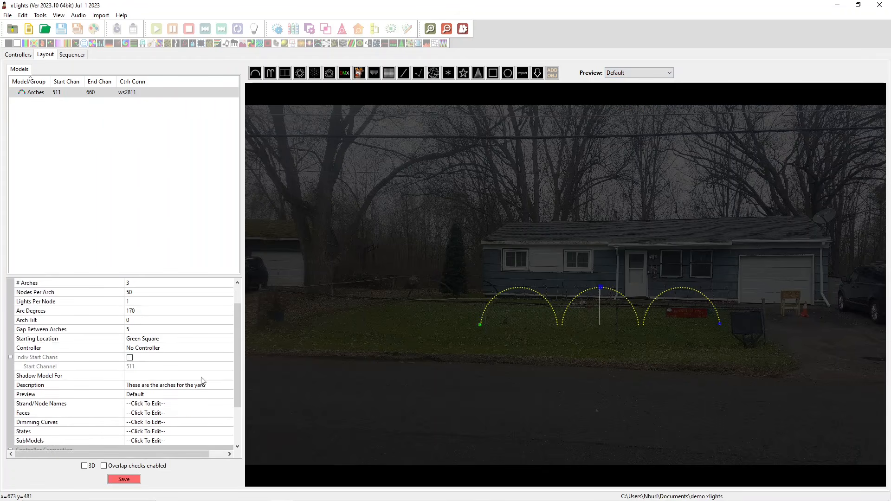
Keep the Arches model assigned to the Default preview and check the layout's preview choices again.
scroll(166, 341, up, 4)
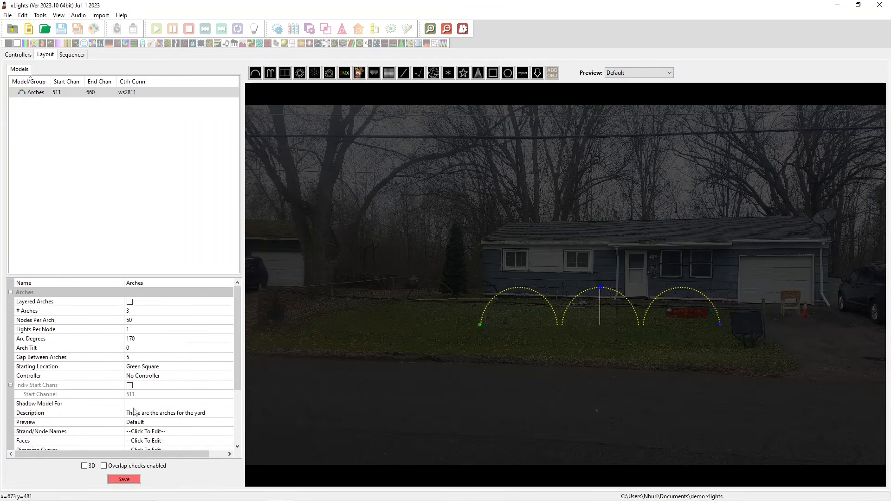
click(142, 422)
click(144, 423)
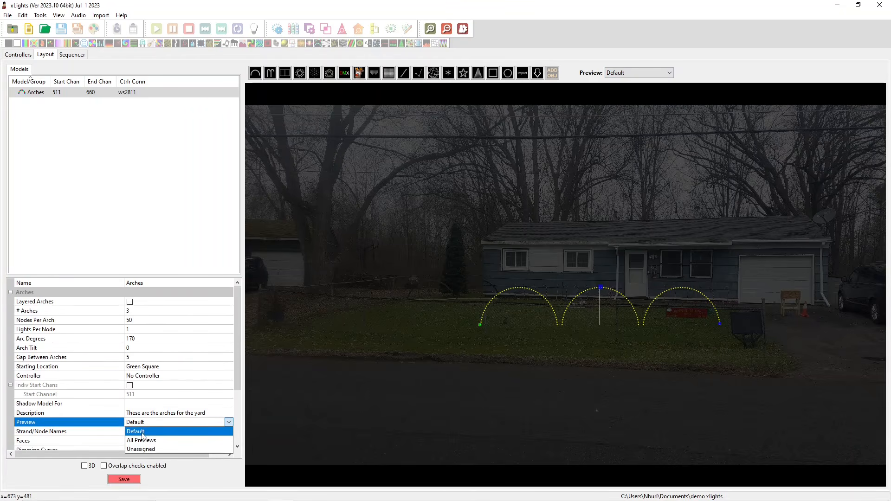
click(153, 431)
scroll(153, 417, down, 3)
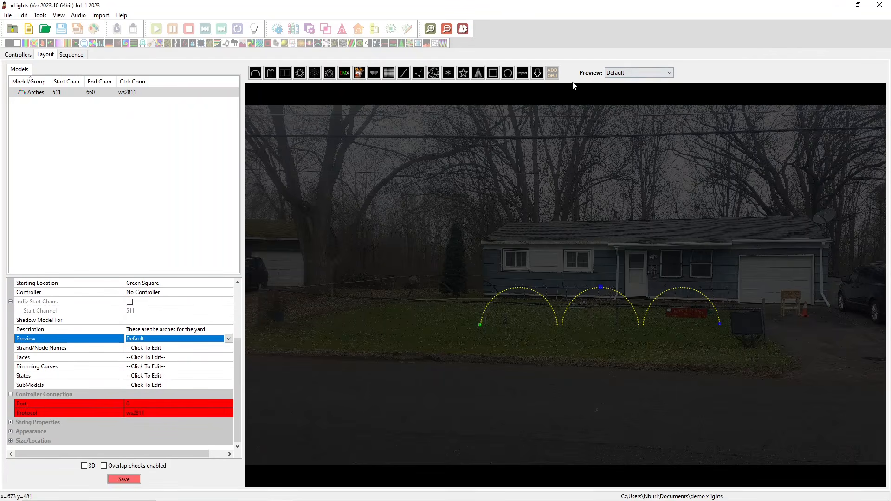
click(626, 74)
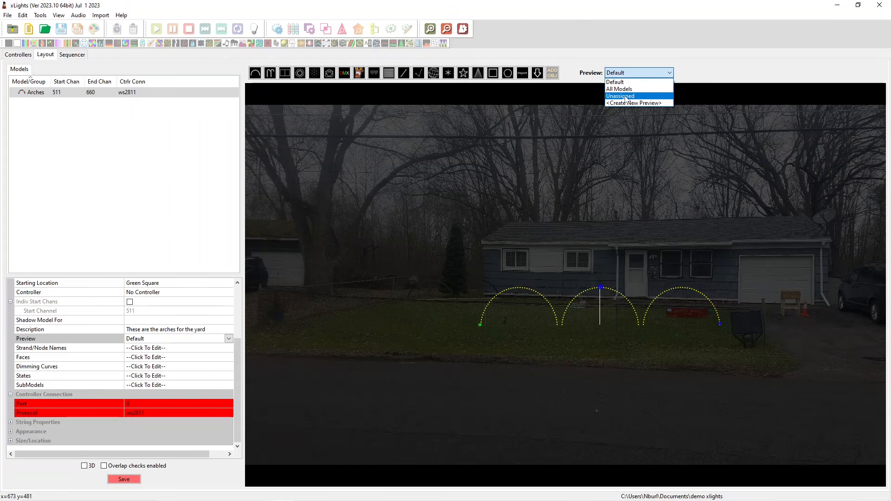
click(580, 85)
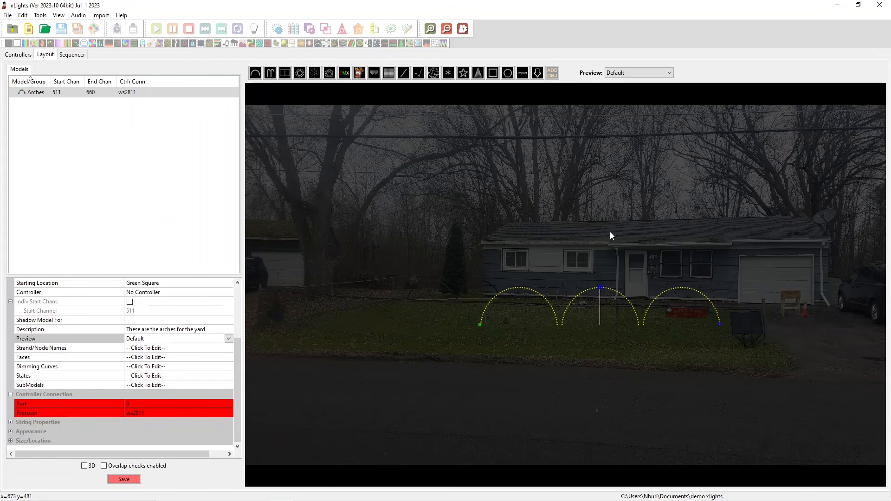
Examine the submodel editor for the Arches model and close it without adding any submodels.
click(148, 386)
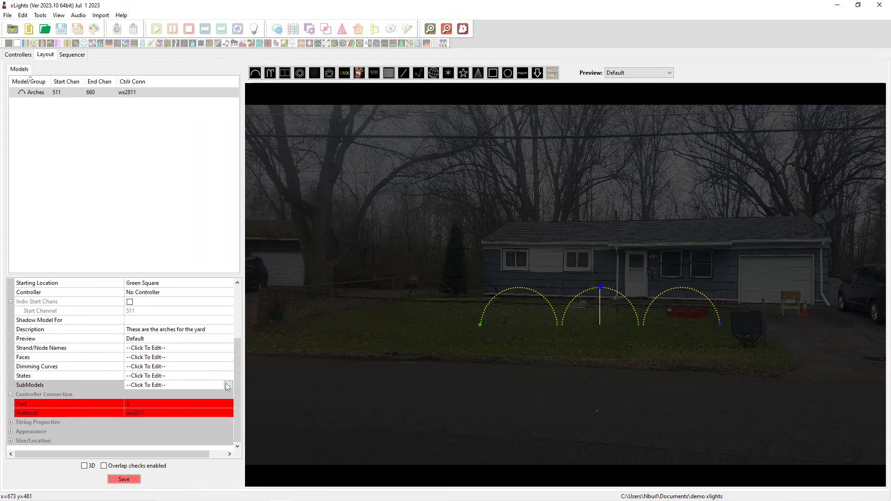
click(228, 386)
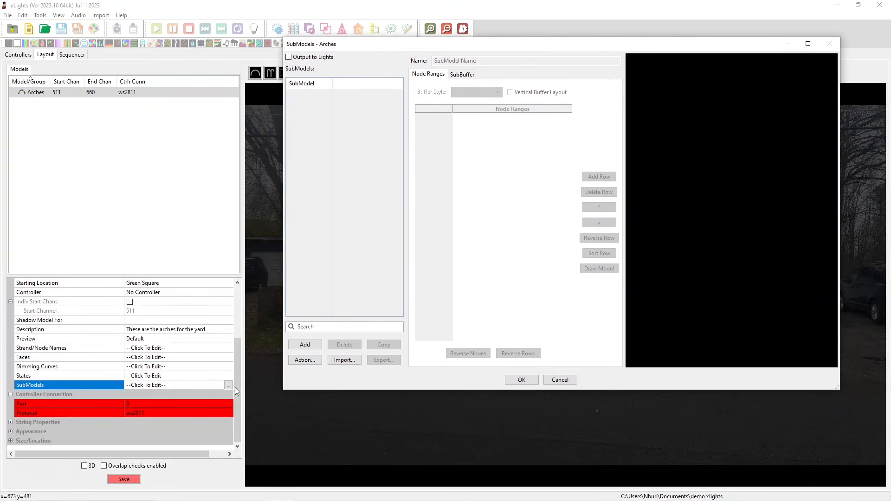
drag(398, 48, 28, 63)
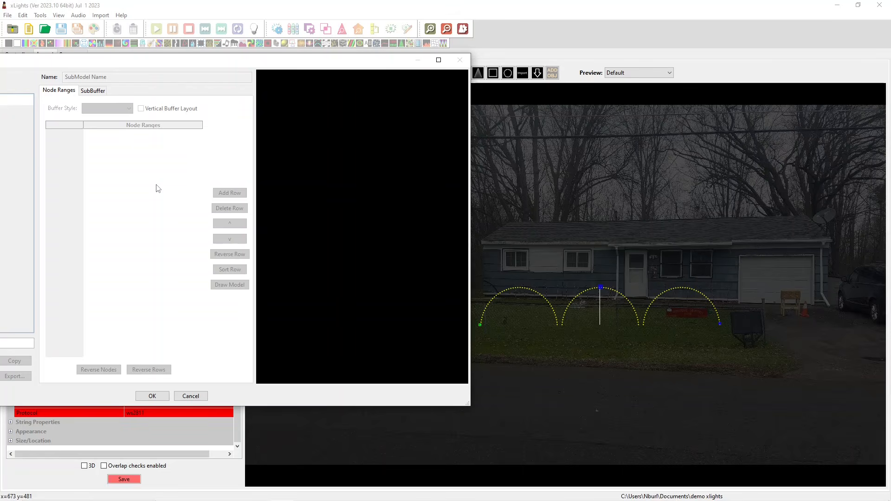
drag(336, 59, 542, 56)
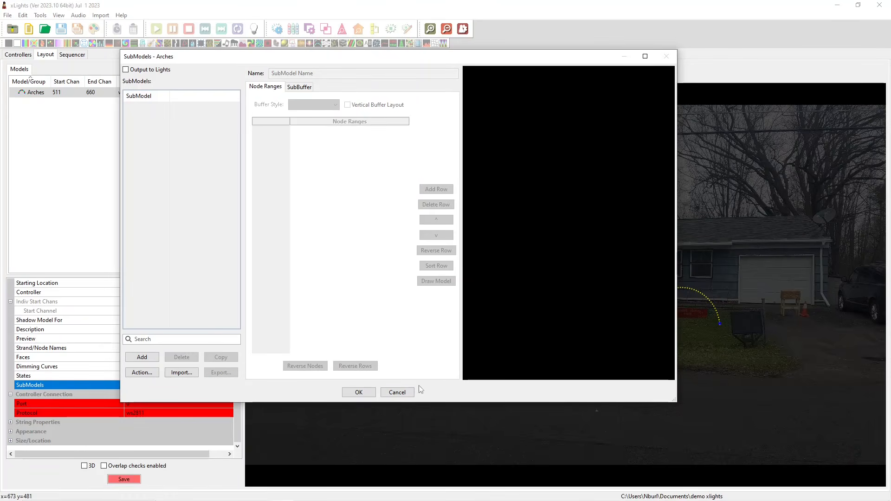
click(397, 392)
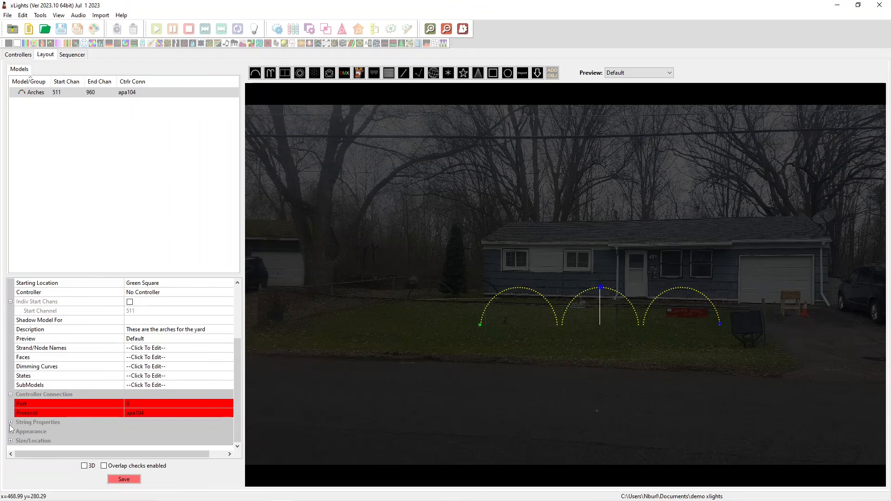
Examine the string type options available for the Arches model without changing the type.
click(11, 422)
scroll(56, 418, down, 1)
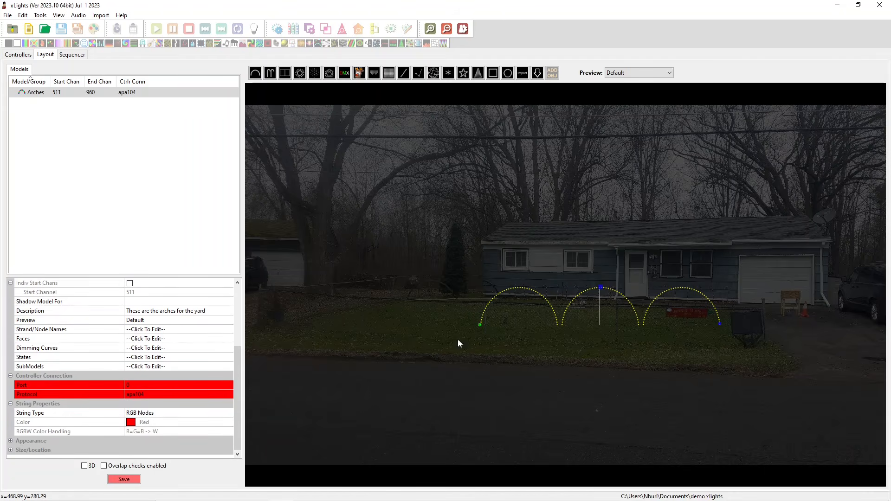
click(159, 422)
click(159, 414)
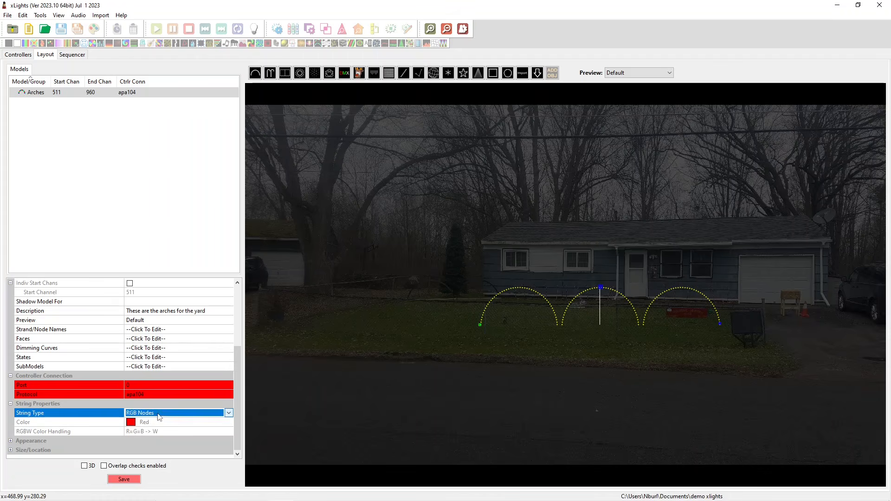
click(158, 414)
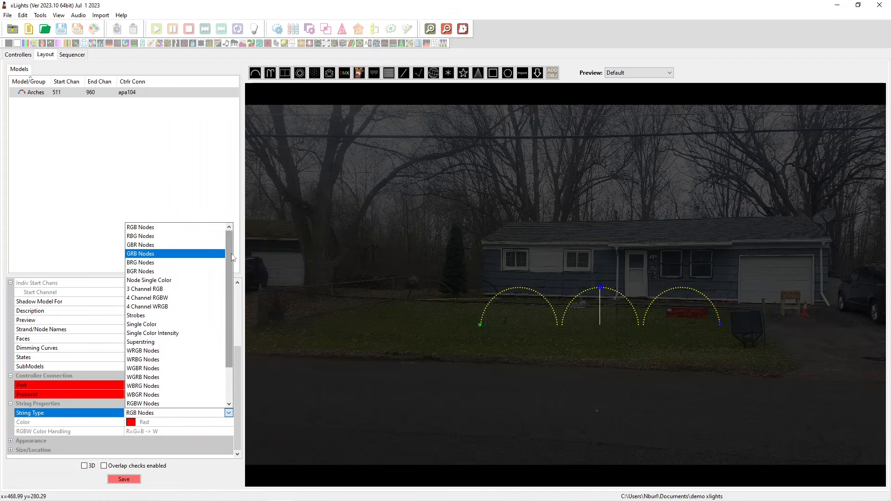
scroll(231, 255, down, 2)
scroll(216, 263, up, 2)
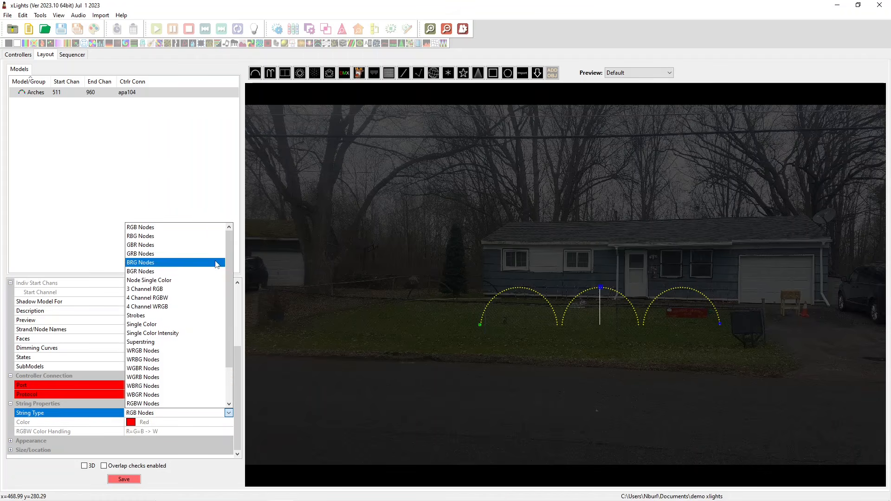
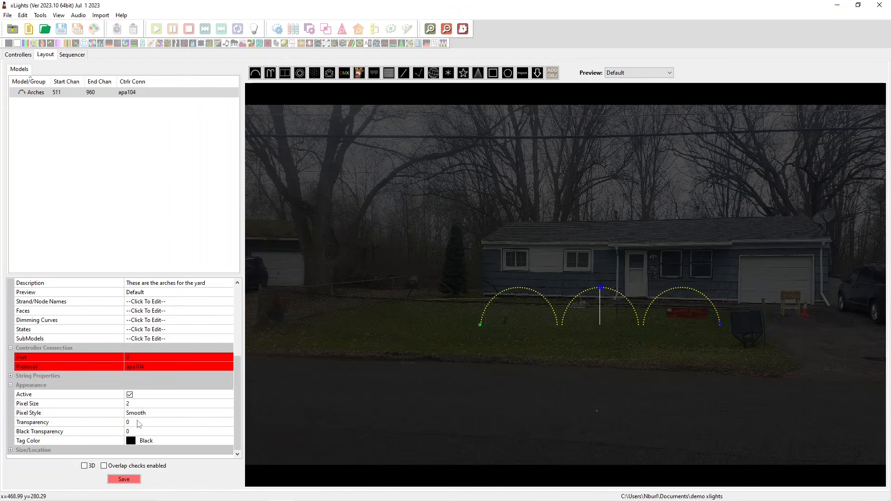
Try a pixel size of 10 on the Arches model and inspect the arches up close.
click(133, 403)
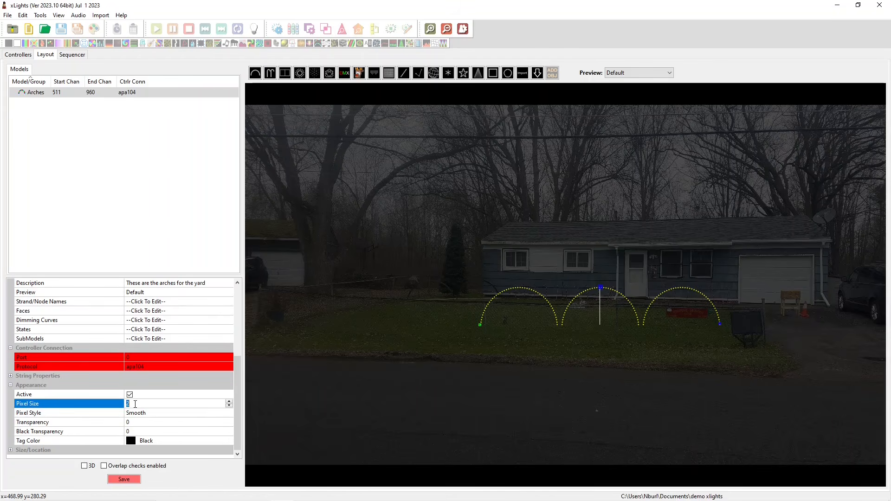
text(10)
key(Return)
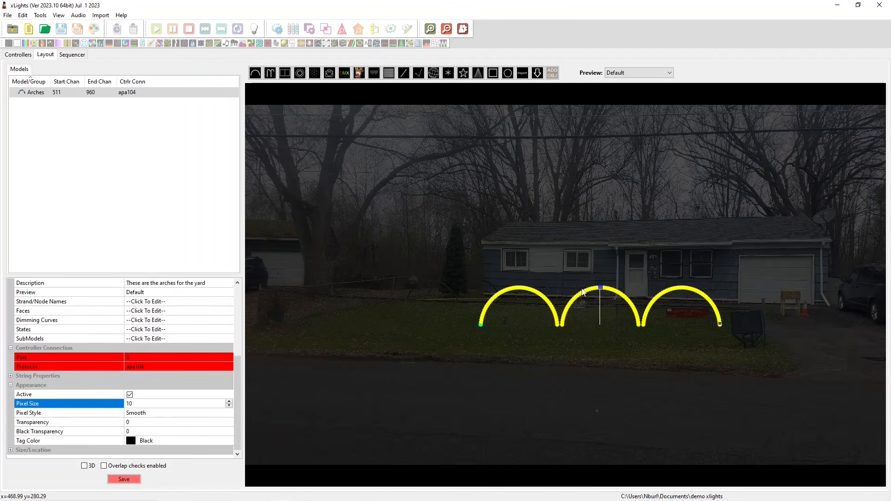
scroll(583, 292, up, 5)
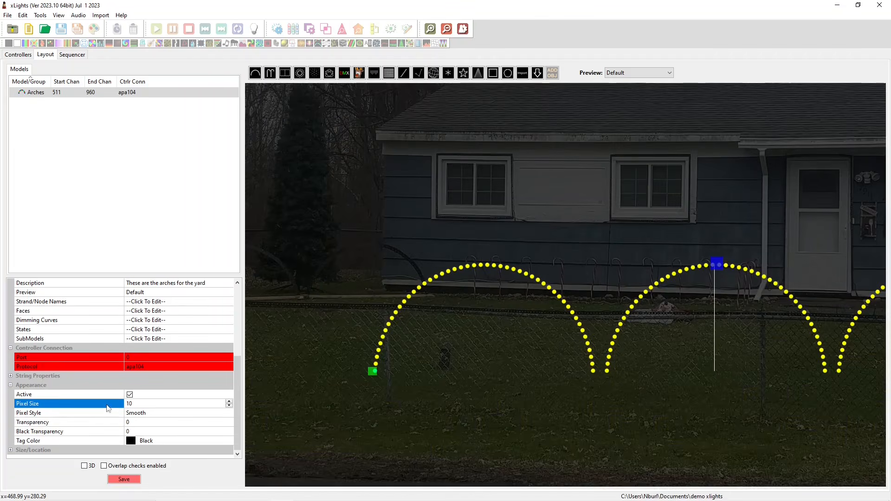
Set the Arches model's pixel size to 2.
click(106, 407)
text(2)
key(Return)
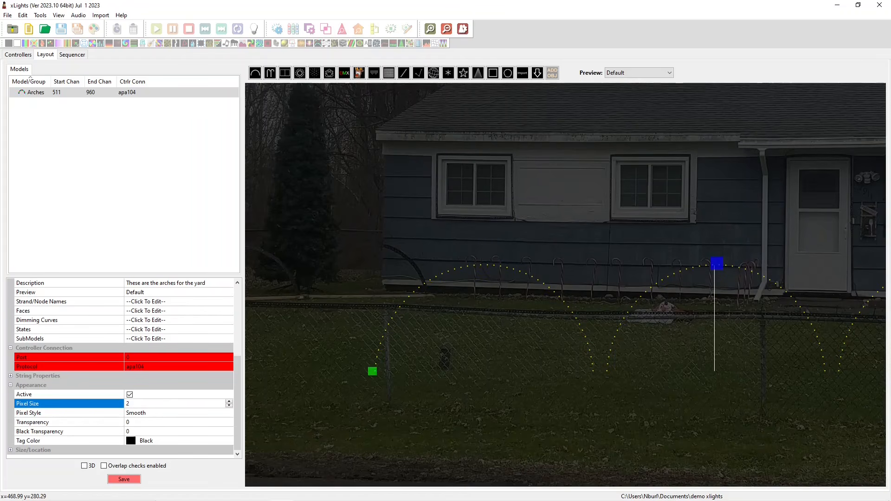
scroll(260, 366, down, 8)
Check the pixel style choices for the Arches model and set its pixel size to 5.
click(151, 414)
click(150, 414)
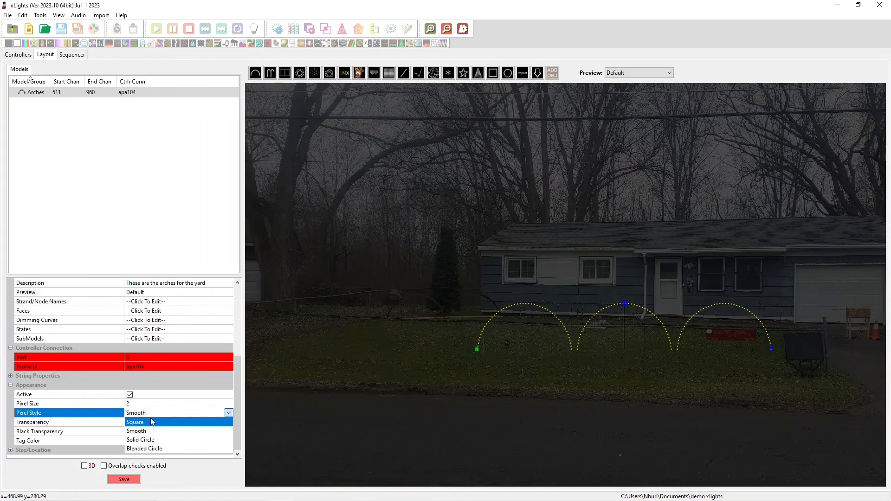
scroll(485, 271, up, 6)
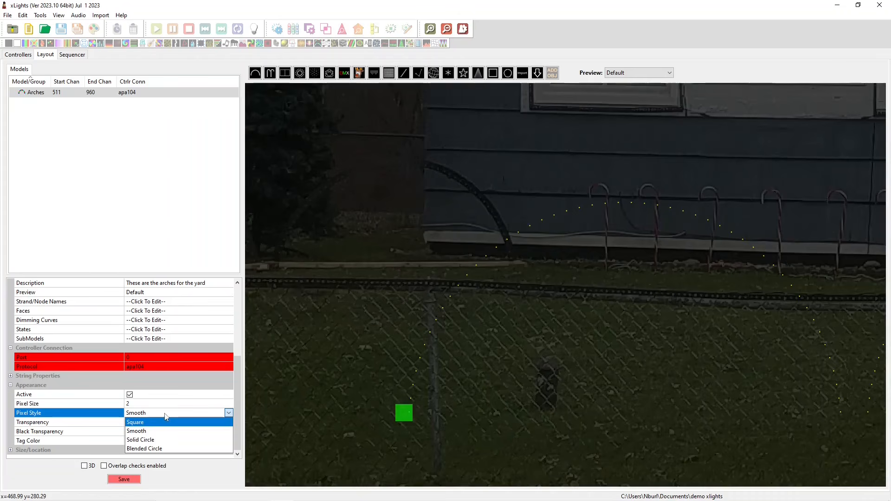
click(140, 404)
double_click(128, 404)
text(5)
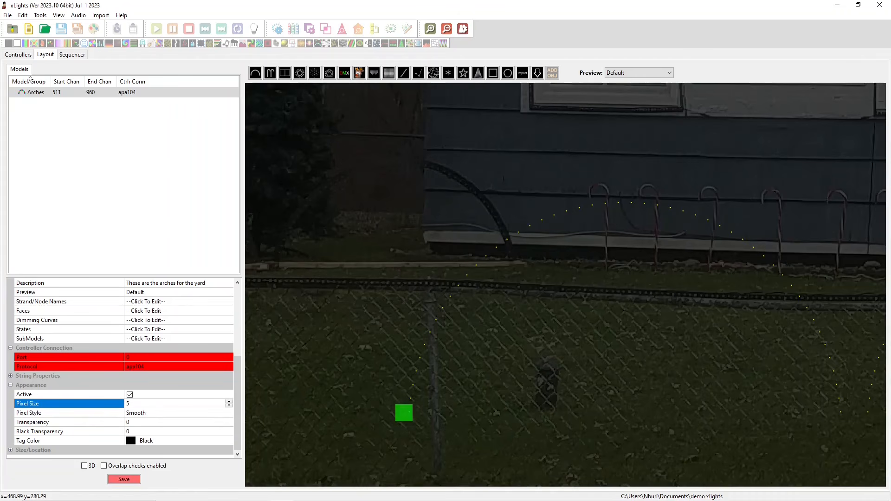
Try the Square, Solid Circle and Blended Circle pixel styles on the Arches model one after another.
click(143, 413)
click(143, 412)
click(142, 422)
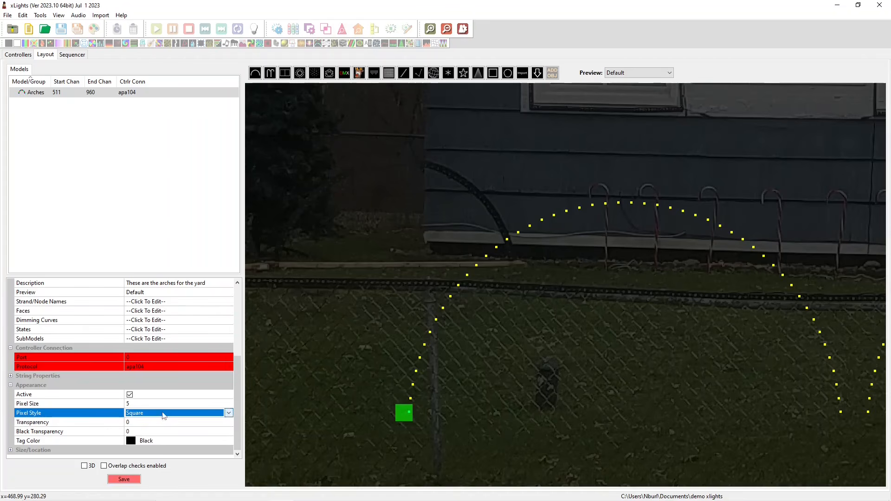
click(162, 414)
click(141, 439)
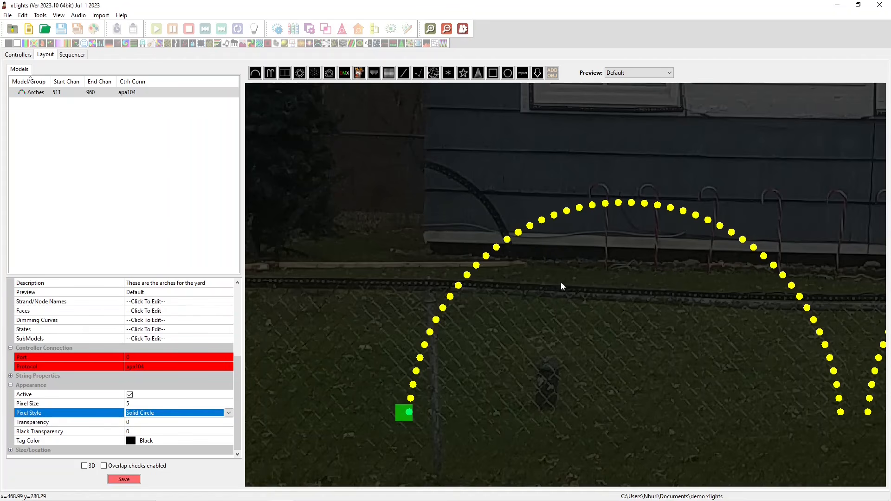
click(229, 412)
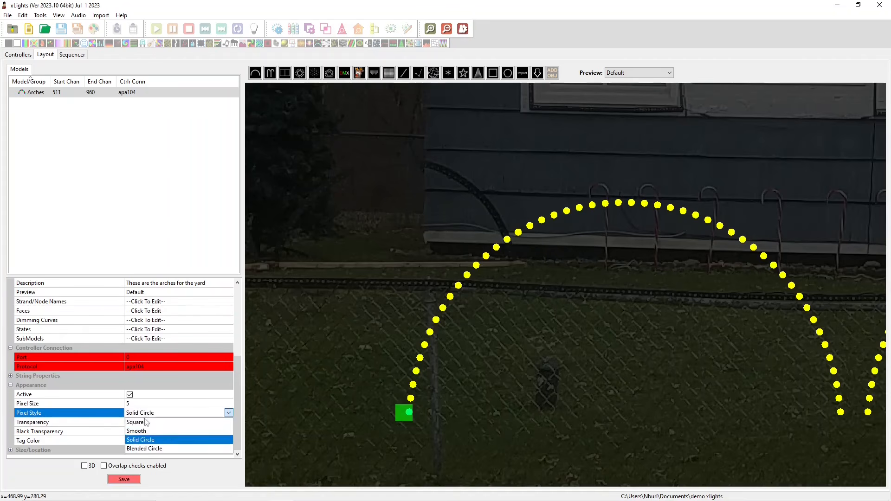
click(153, 449)
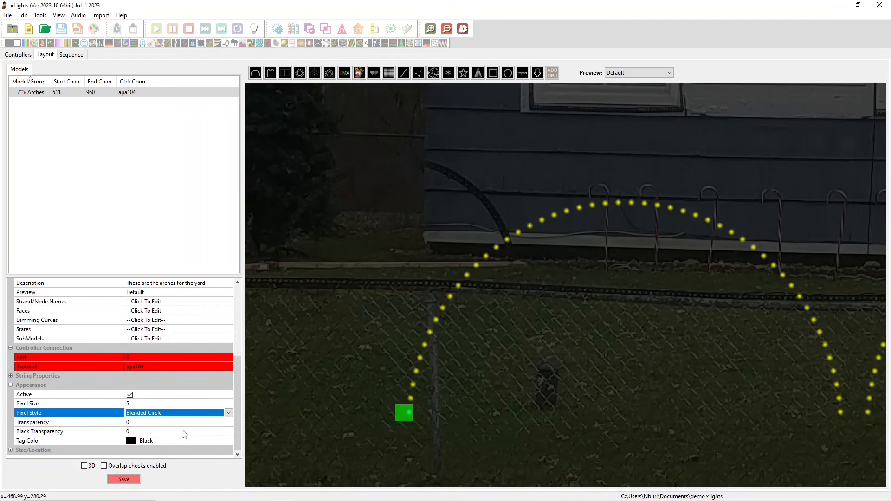
Set the Arches model's pixel style to Smooth and its pixel size to 2, and reset the layout view.
click(139, 414)
click(153, 432)
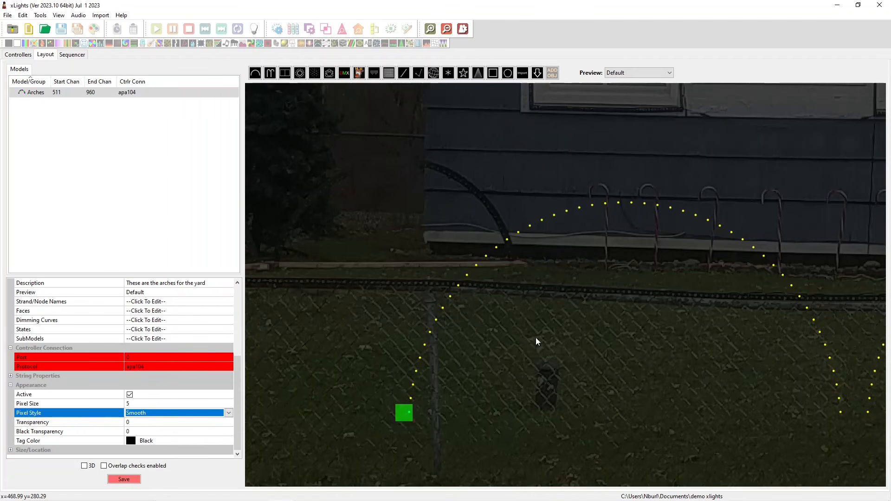
click(96, 405)
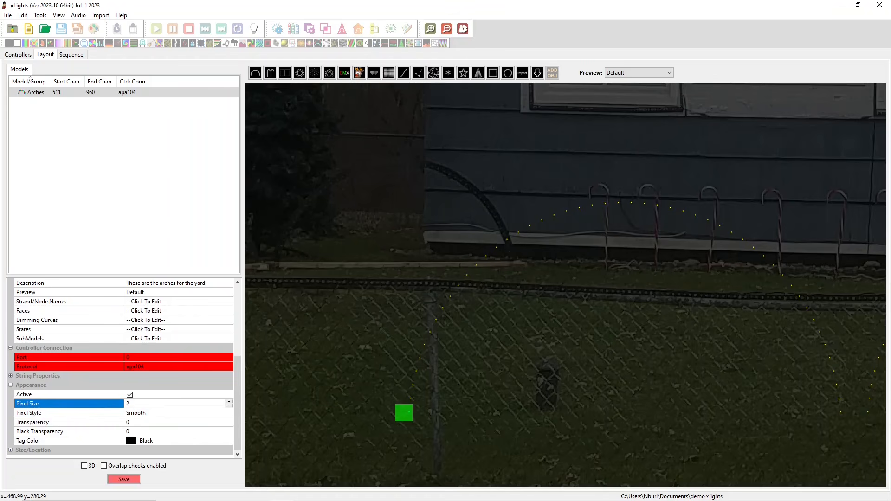
right_click(394, 264)
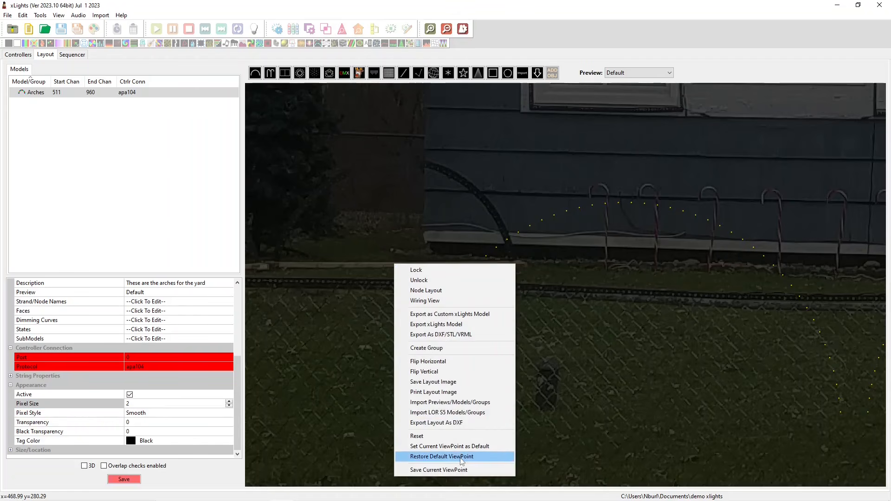
click(460, 436)
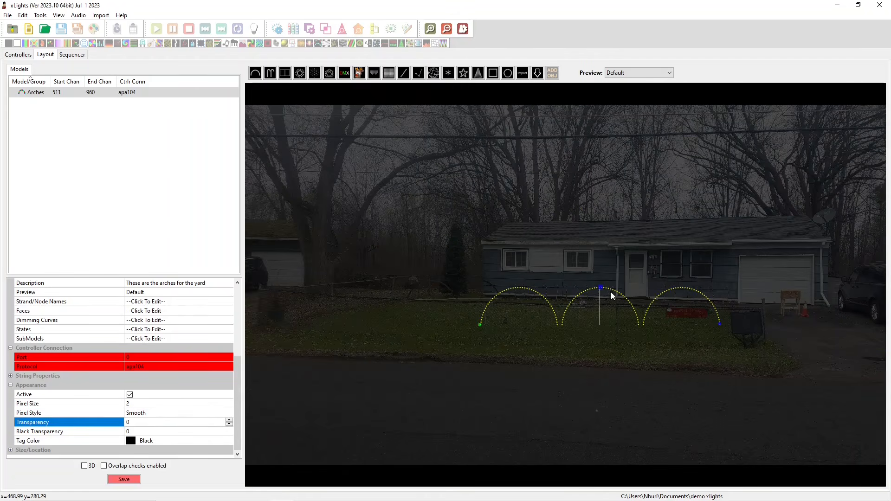
Try a transparency of 50 on the Arches model and inspect the dimmed arches up close.
click(132, 420)
text(50)
scroll(488, 291, up, 6)
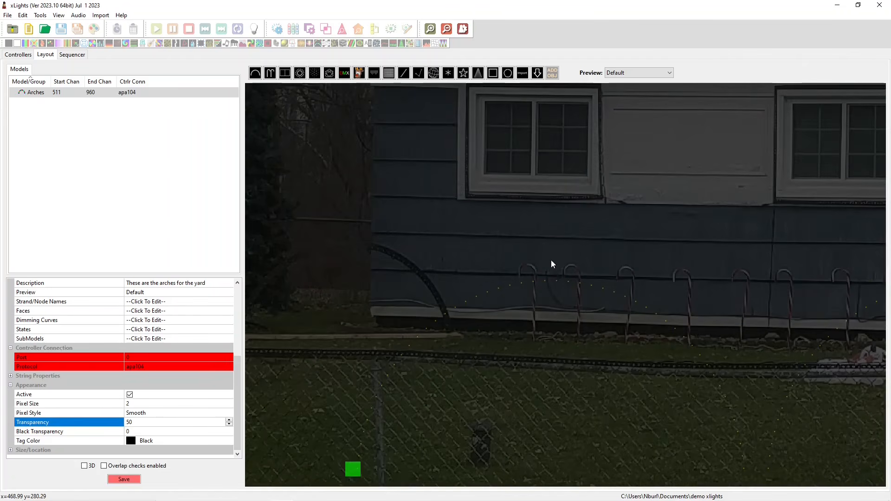
scroll(527, 279, down, 5)
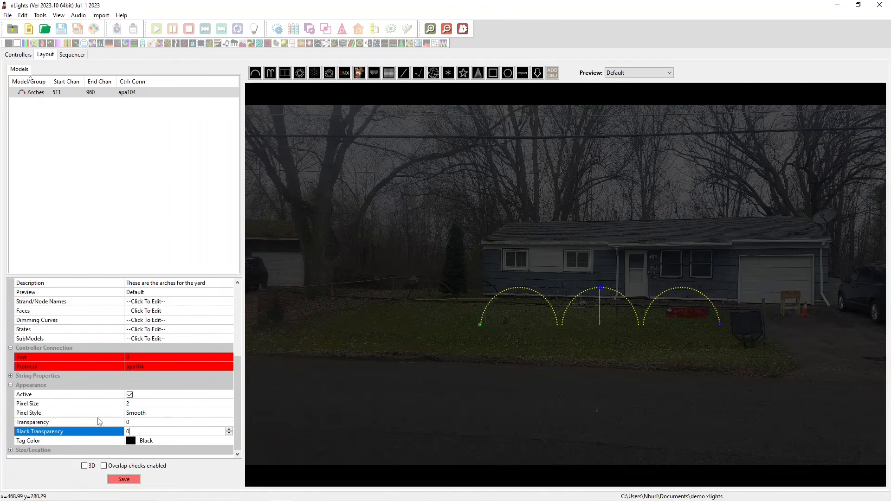
Look at the color picker for the Arches model's tag color and close it without choosing a color.
click(46, 443)
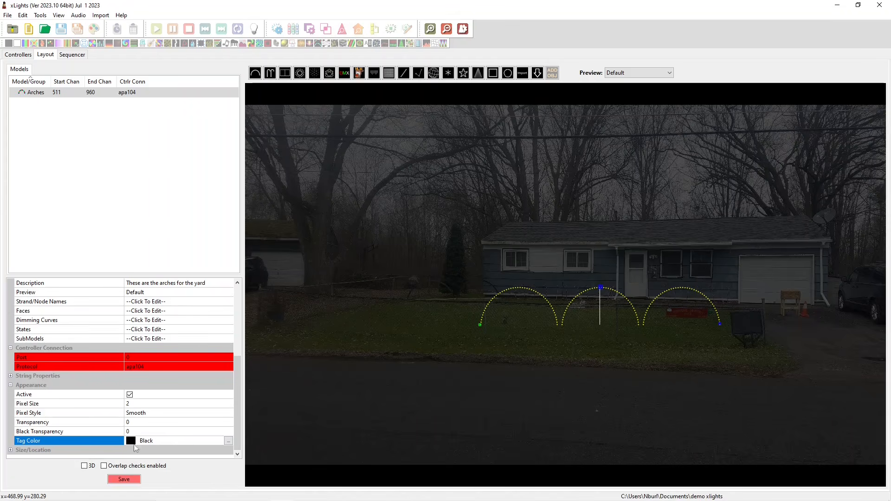
click(228, 441)
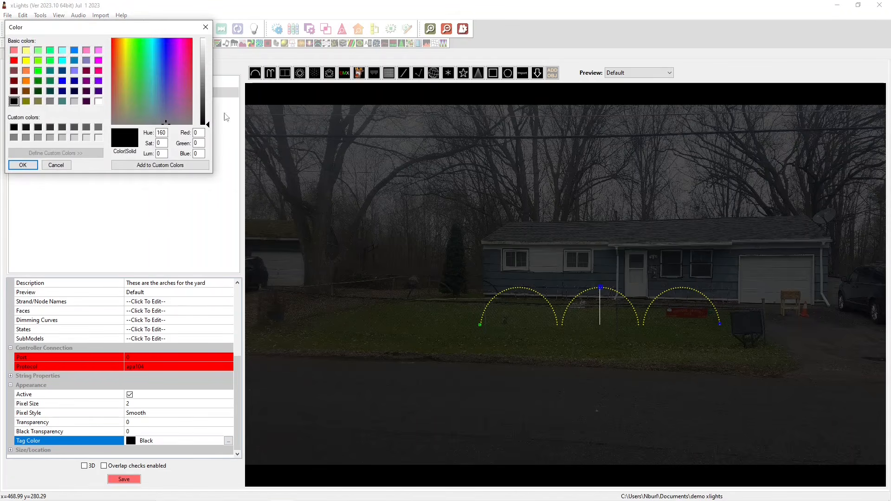
click(206, 27)
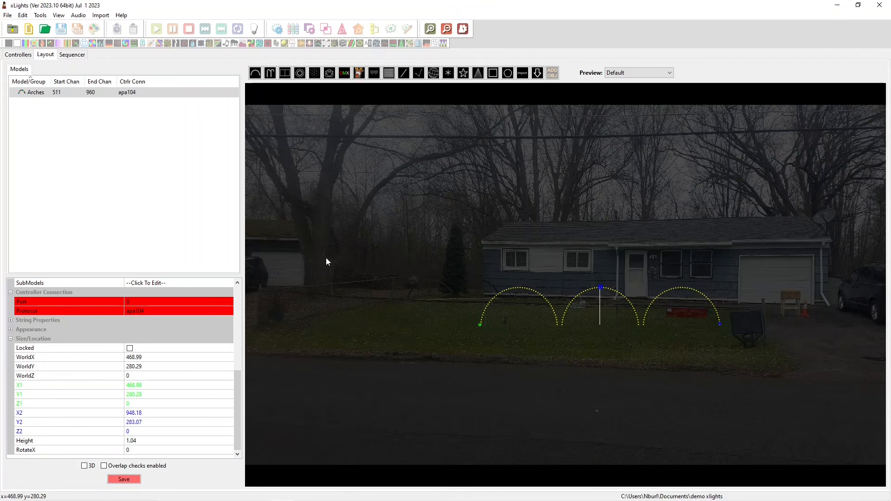
Move the Arches model up and to the left on the house photo, to about WorldX 222 and WorldY 366.
drag(589, 306, 465, 261)
click(103, 404)
click(103, 377)
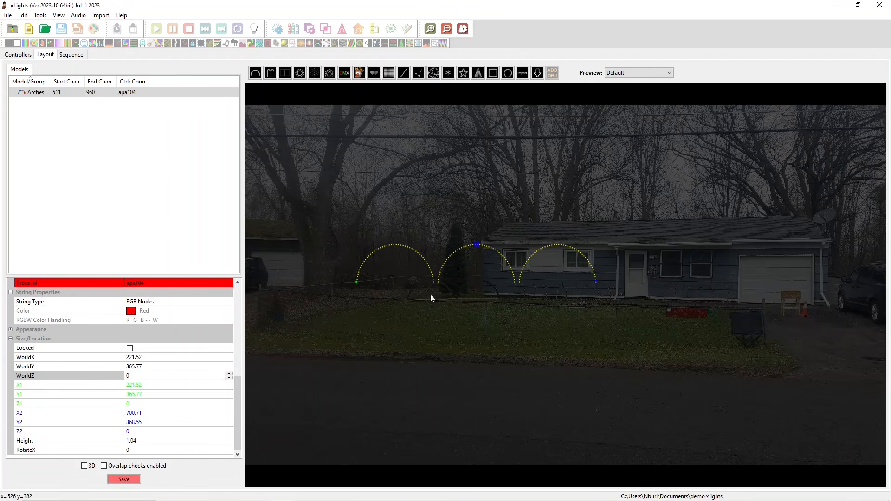
Lock the Arches model's position and unlock it again.
click(130, 349)
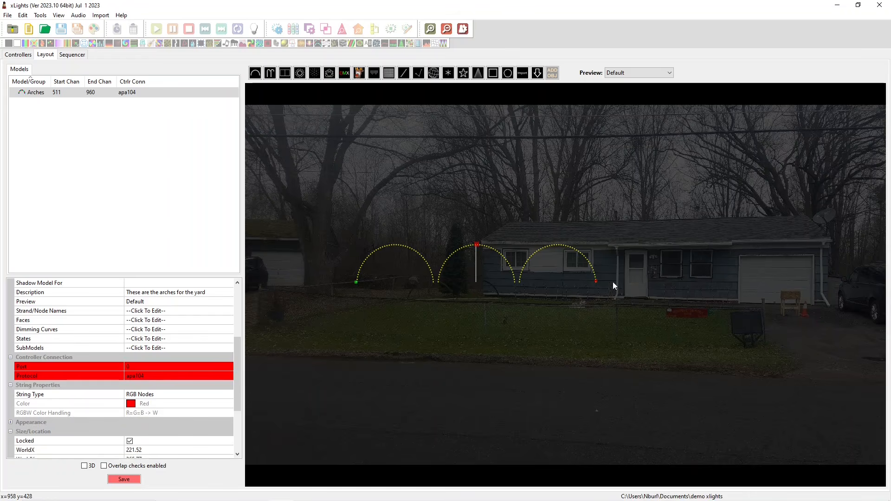
scroll(130, 360, down, 3)
click(130, 357)
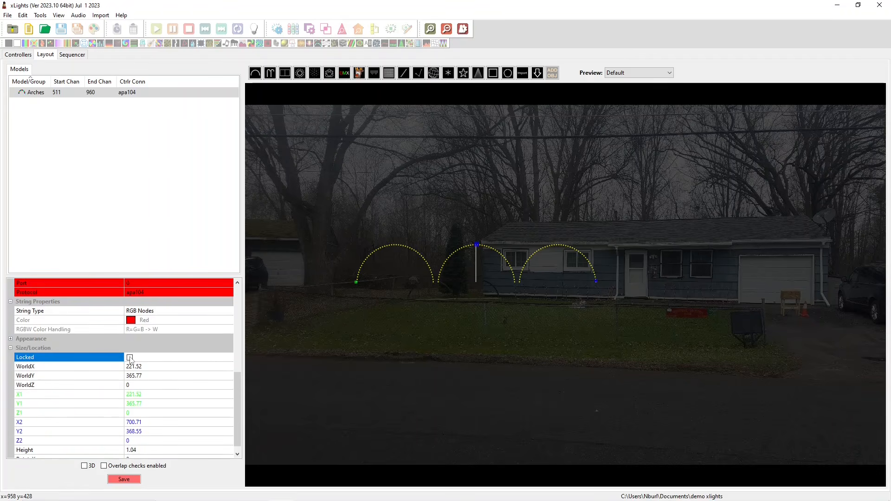
Review the Arches model's appearance settings and its main arch properties.
scroll(147, 353, up, 4)
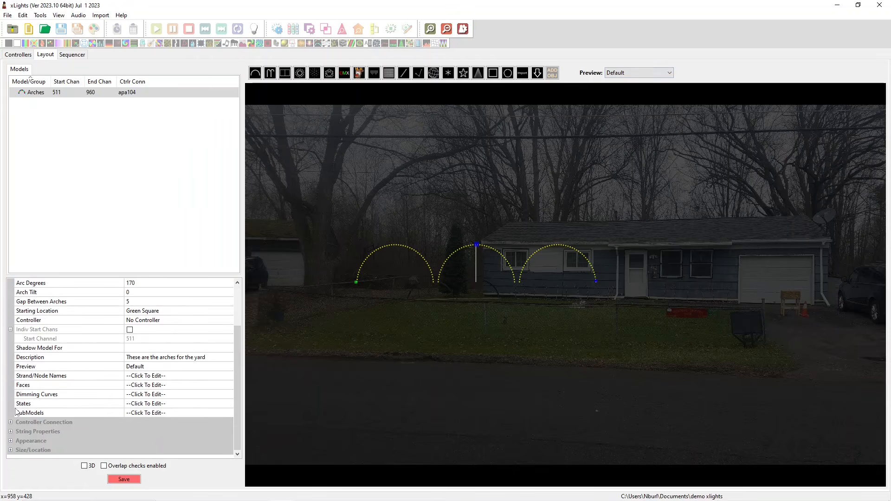
click(10, 441)
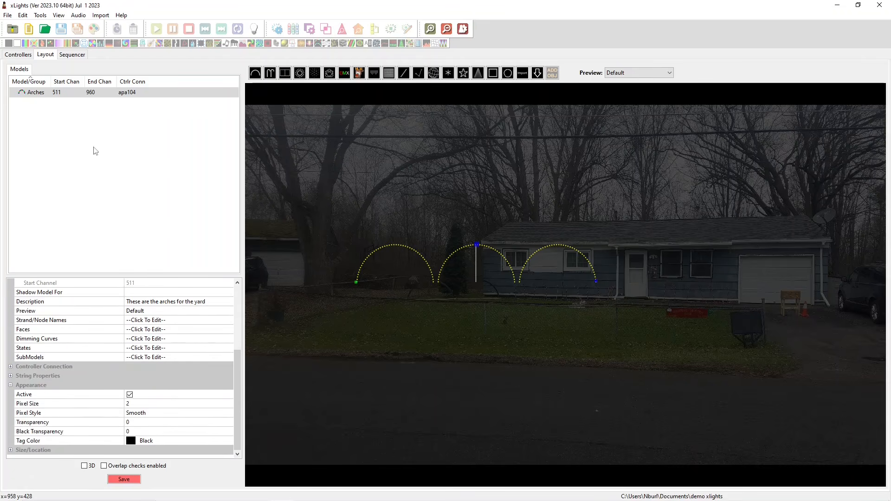
click(11, 385)
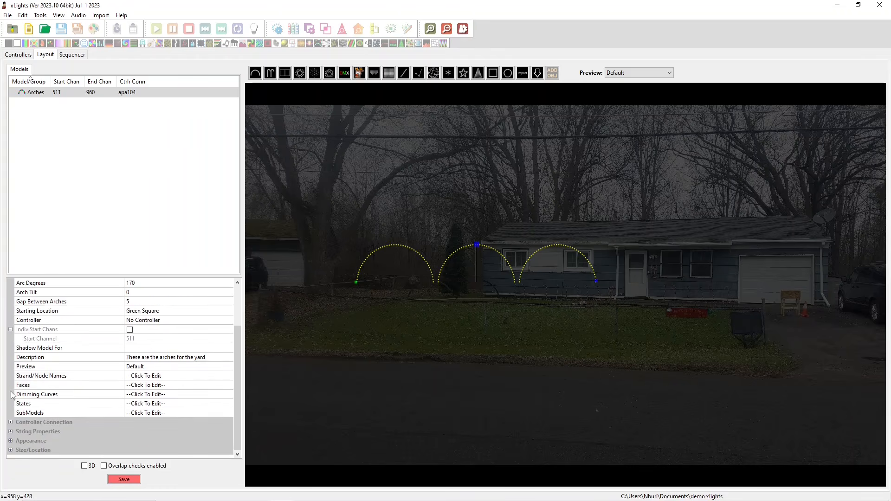
scroll(39, 410, up, 2)
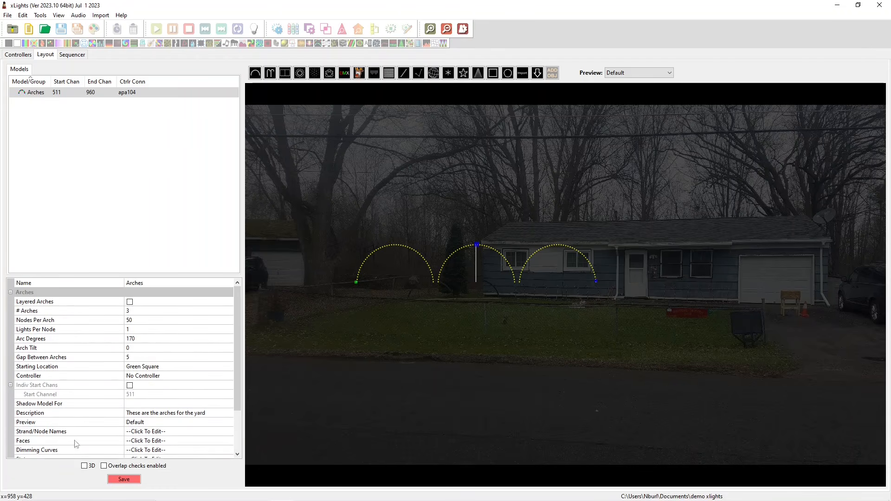
Delete the Arches model from the layout and confirm the deletion.
right_click(59, 92)
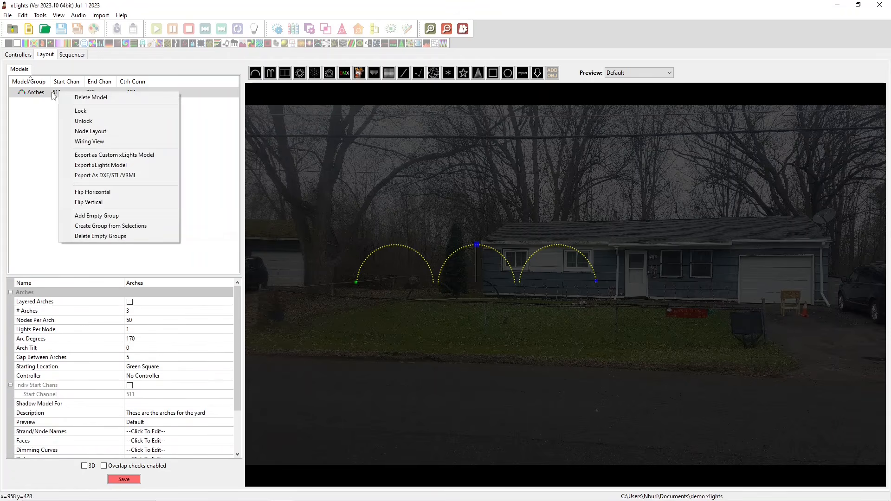
click(87, 97)
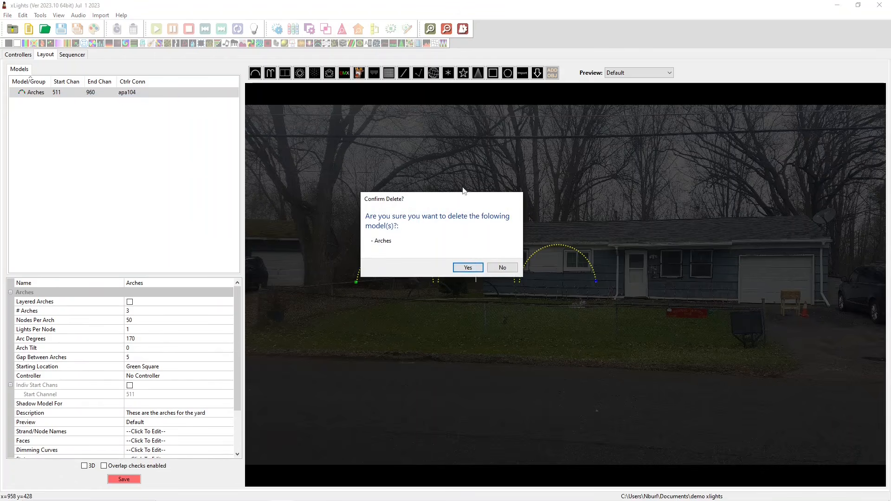
click(467, 268)
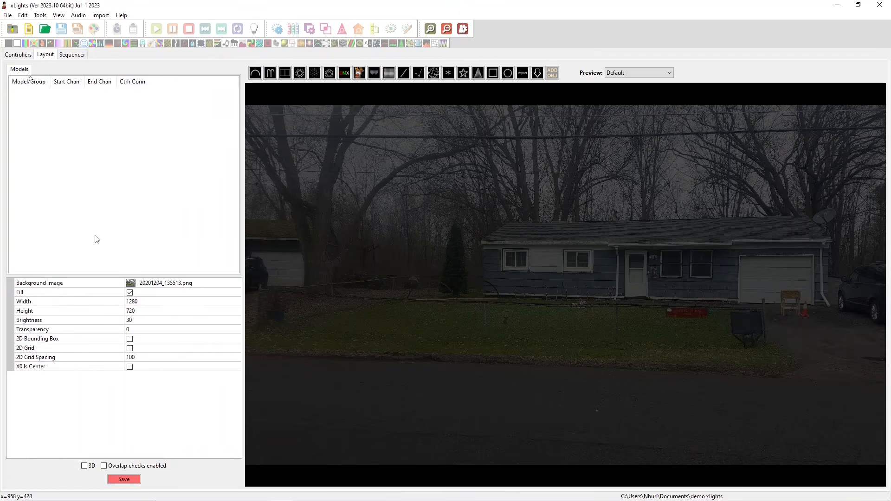
Place a Candy Canes model on the front lawn, starting at about x 281, y 253 and running horizontally.
click(270, 73)
mouse_move(386, 338)
mouse_down()
mouse_move(409, 312)
mouse_move(539, 326)
mouse_move(531, 350)
mouse_move(461, 339)
mouse_move(492, 338)
mouse_up()
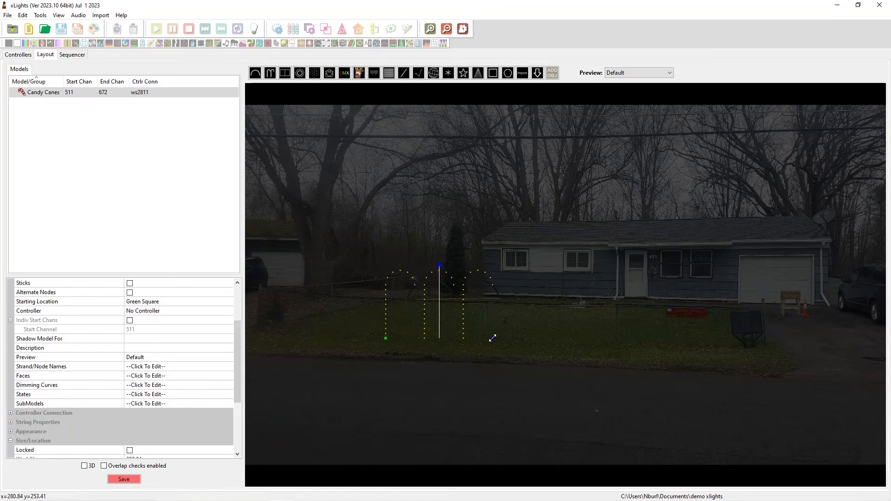
Keep the Candy Canes tool active and draw four more Candy Canes models at different spots over the house photo.
click(273, 79)
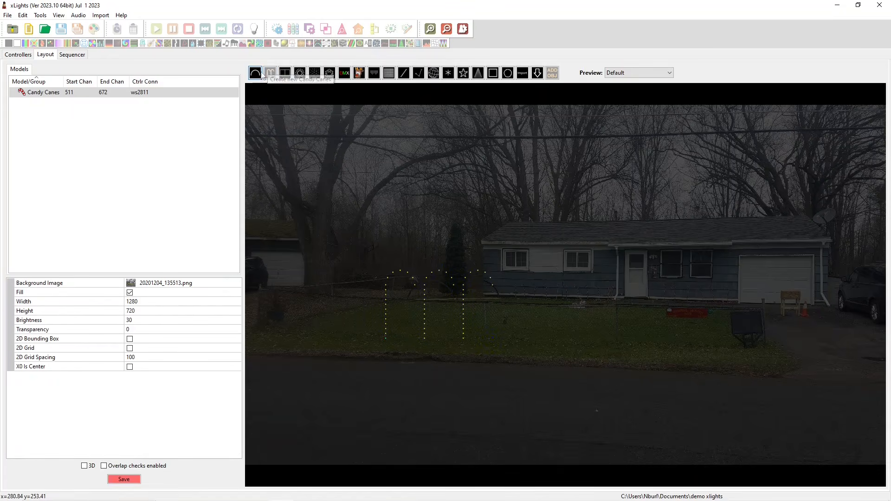
drag(421, 175, 518, 203)
drag(583, 268, 616, 339)
drag(305, 212, 354, 171)
drag(633, 174, 679, 218)
click(81, 171)
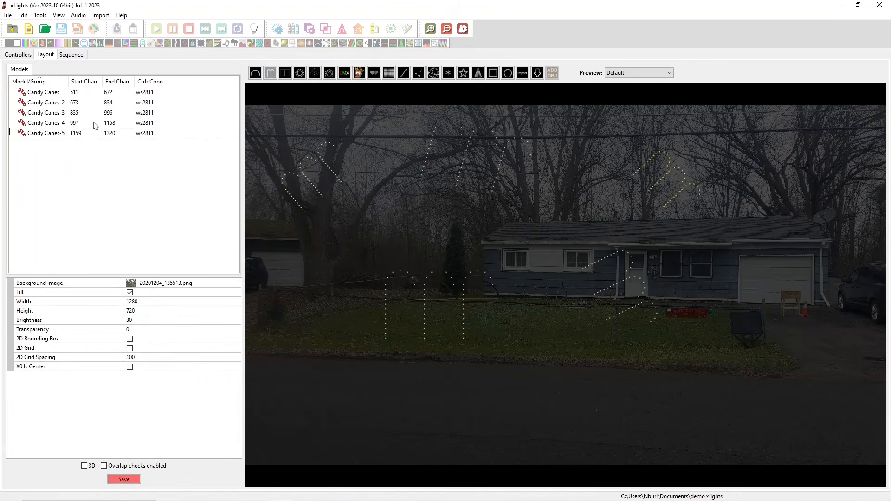
Delete the four extra Candy Canes models, keeping only the first one on the lawn.
click(30, 99)
shift+click(41, 133)
right_click(48, 115)
click(69, 120)
click(452, 276)
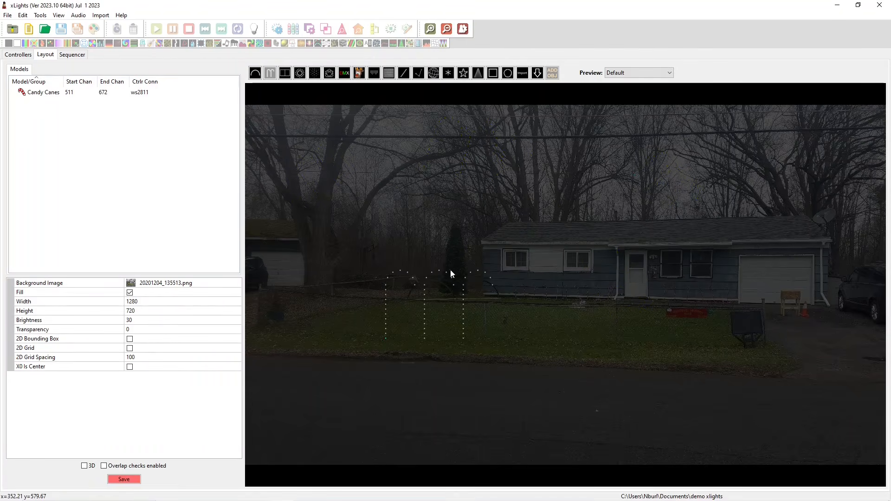
click(270, 73)
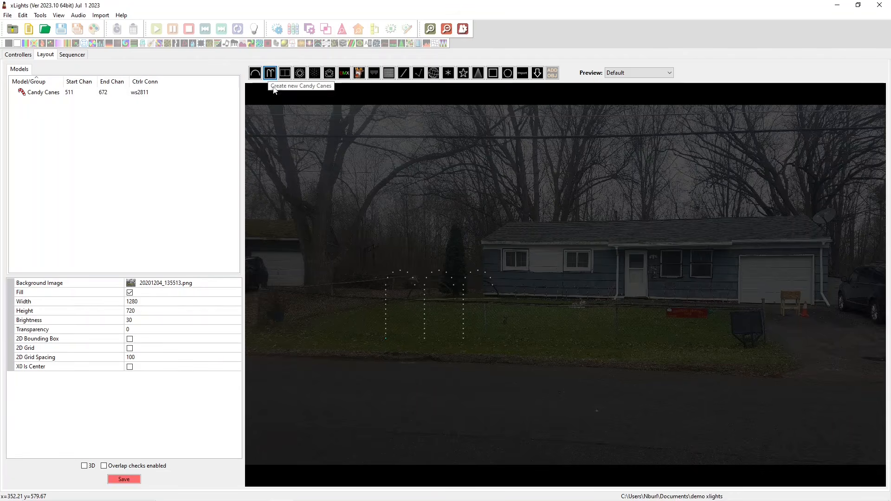
drag(315, 168, 523, 167)
drag(462, 149, 769, 393)
drag(350, 143, 650, 347)
click(420, 235)
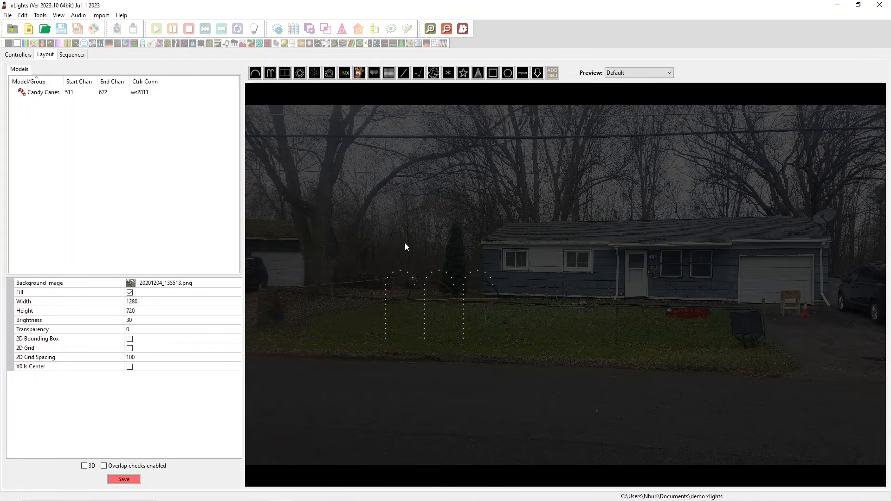
Select the Candy Canes model on the lawn and set its number of canes to 1.
click(433, 316)
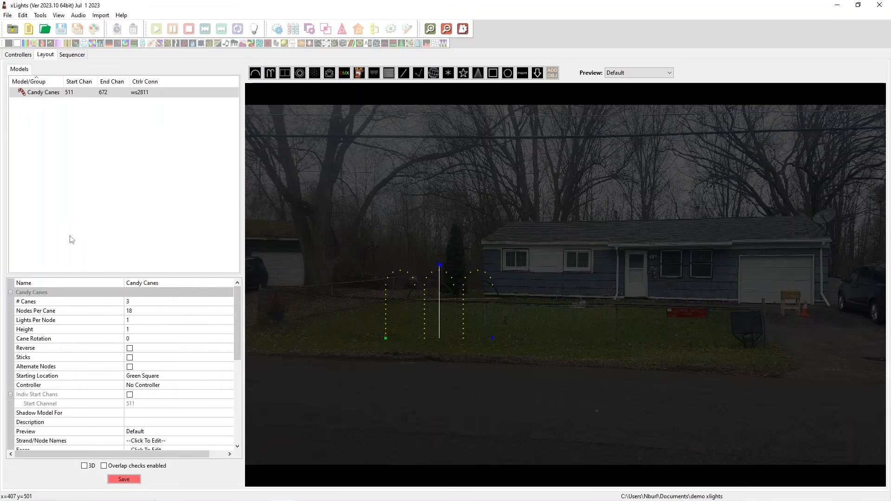
click(140, 301)
click(133, 301)
double_click(138, 301)
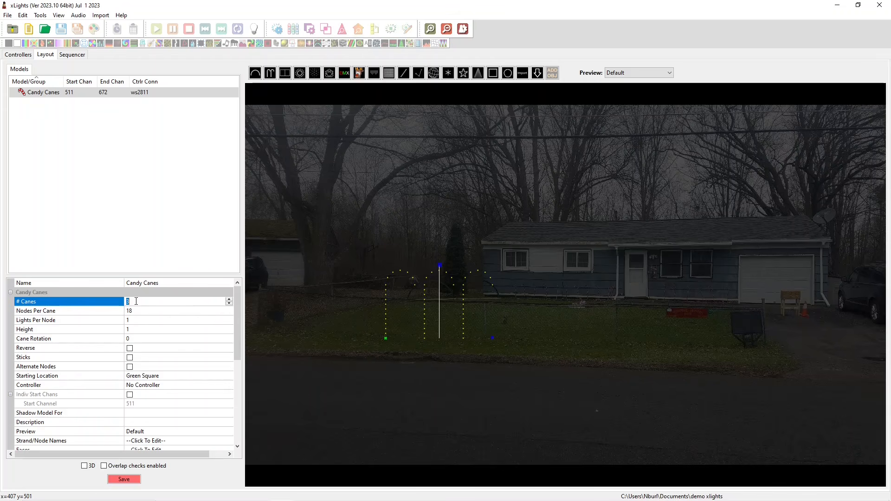
key(Return)
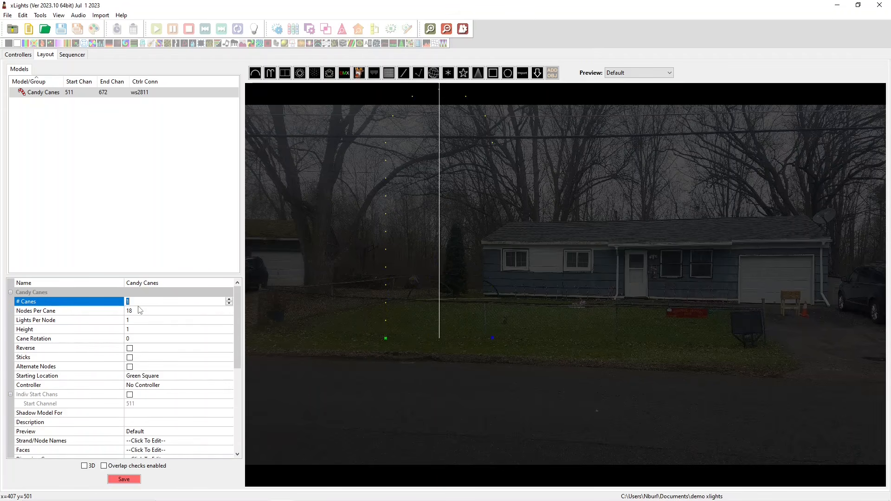
Set the number of canes to 10 and stretch the row's far end to about x 764, y 262.
click(117, 301)
text(10)
key(Return)
drag(495, 336, 626, 337)
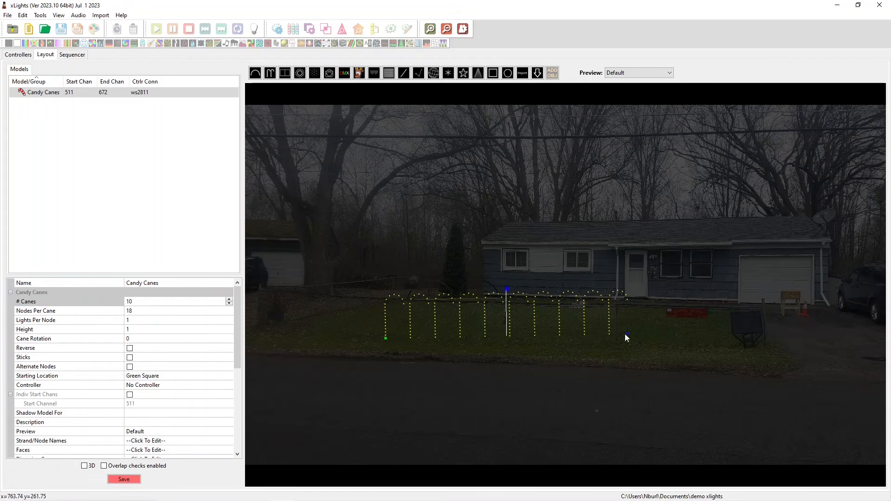
Set the number of canes to 3 and pull the row's far end back to about x 489, y 251.
click(143, 303)
text(3)
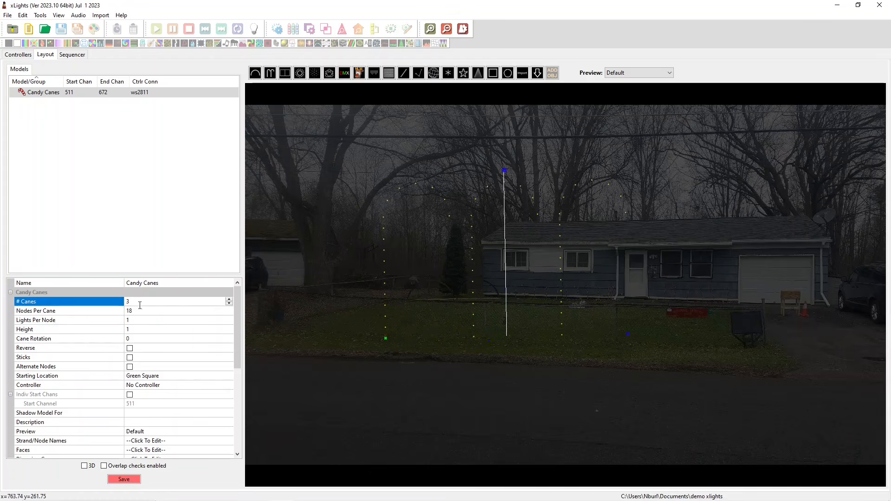
Set the Candy Canes model's nodes per cane to 25 and raise the value to 30.
click(143, 310)
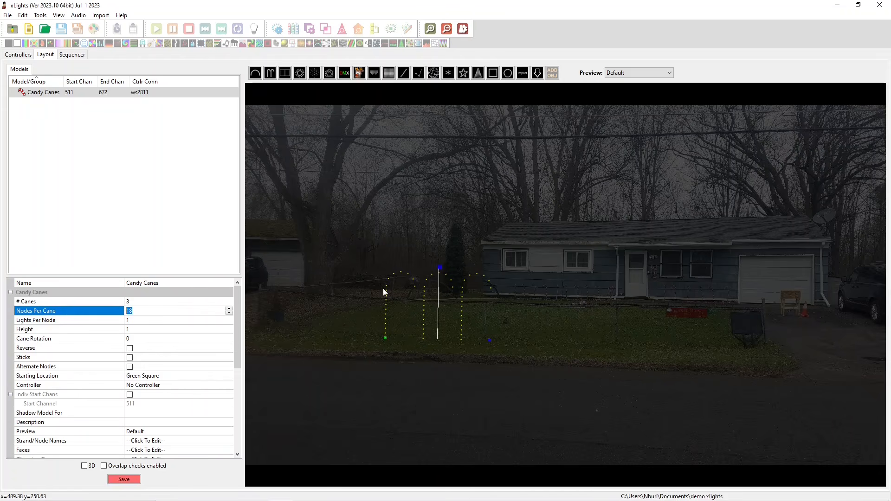
text(25)
key(Return)
text(30)
click(128, 320)
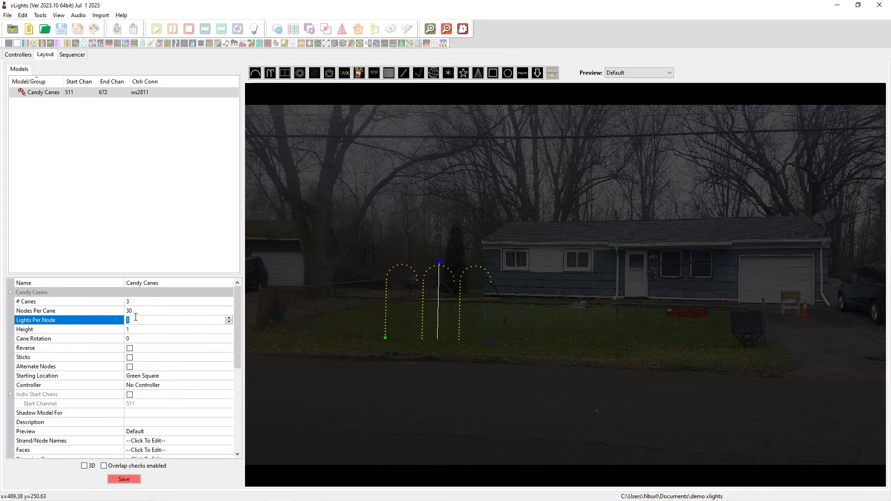
Try a Candy Canes height of 0.5 and reset the height to 1.
click(137, 329)
click(136, 329)
text(0.)
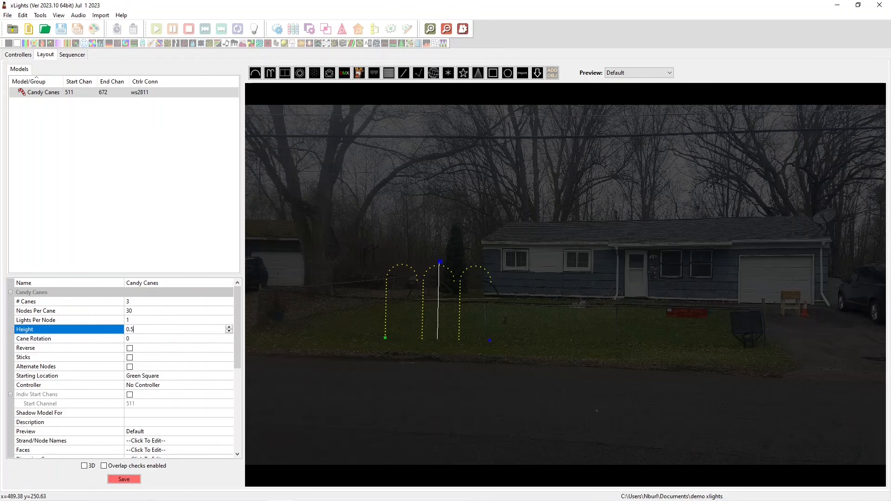
text(5)
key(Return)
text(41)
drag(135, 329, 72, 328)
text(1)
key(Return)
Try cane rotations of 20 and 50, and reset the cane rotation to 0.
click(146, 339)
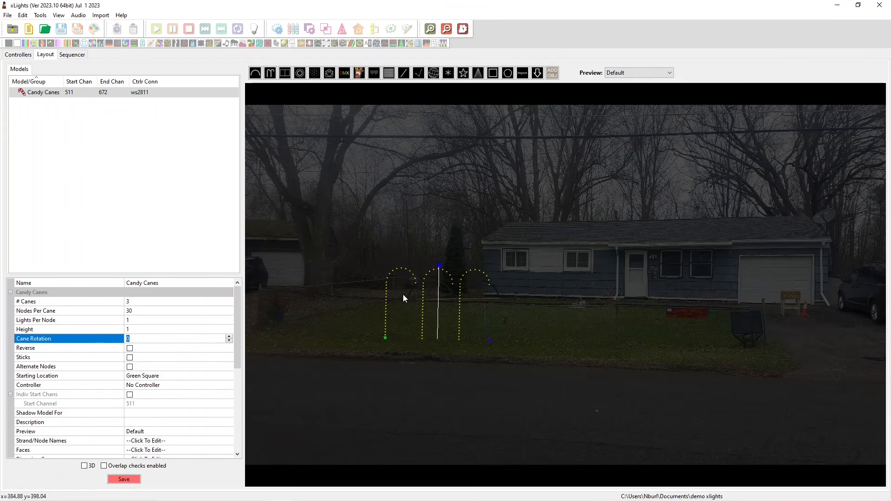
click(140, 331)
click(140, 340)
text(20)
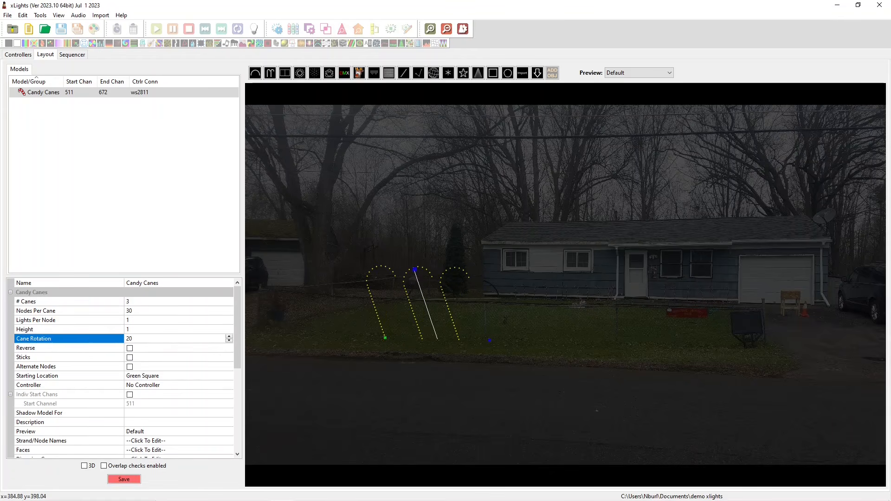
text(50)
key(ctrl+a)
text(50)
key(Return)
text(0)
Toggle the Reverse option of the Candy Canes model on and off twice, leaving it off.
click(77, 356)
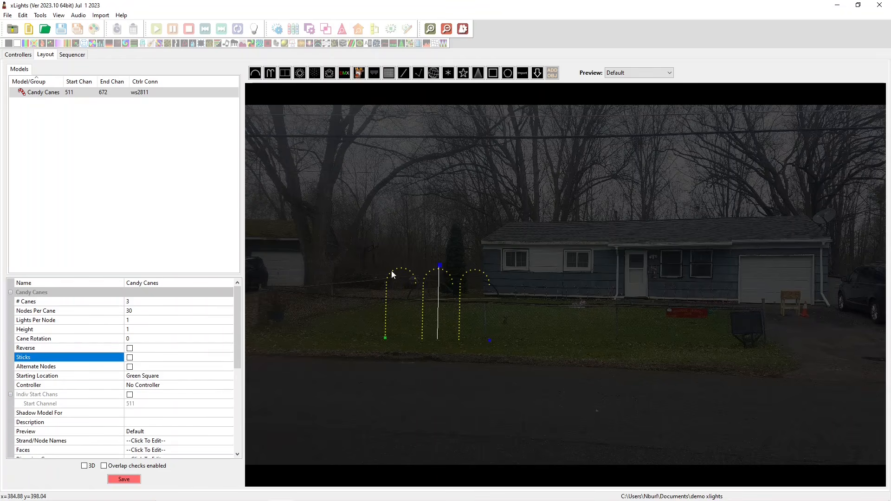
click(130, 348)
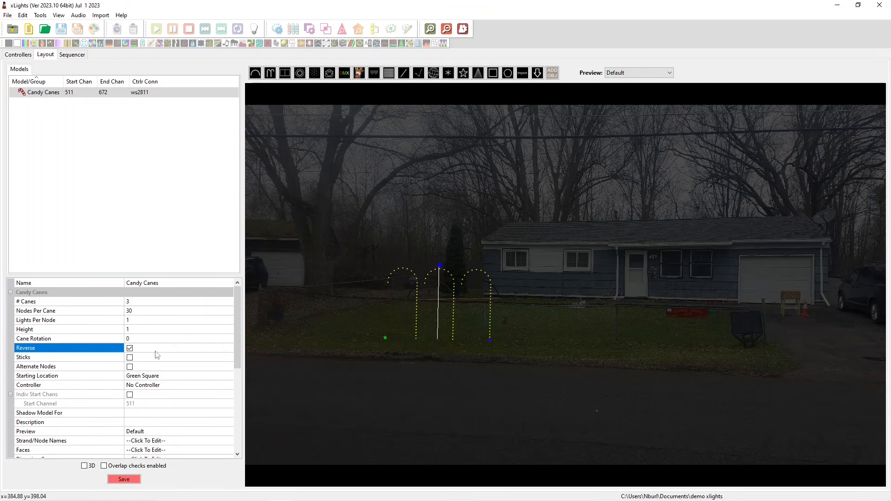
click(130, 349)
click(130, 348)
click(130, 349)
Turn on the Sticks option for the Candy Canes model and turn it off again.
click(130, 358)
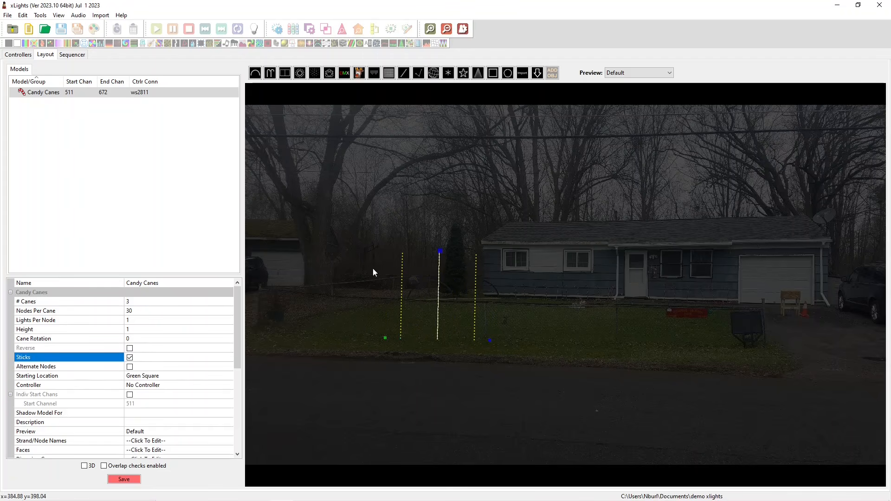
click(363, 307)
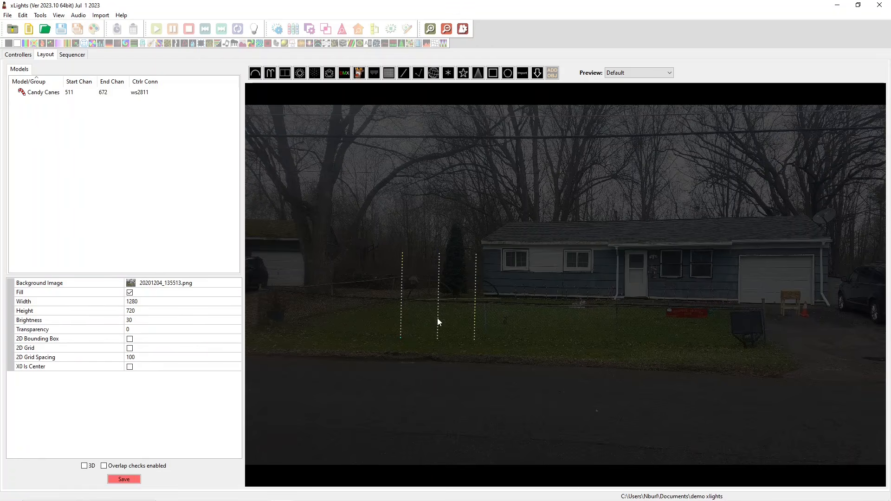
click(437, 318)
click(129, 357)
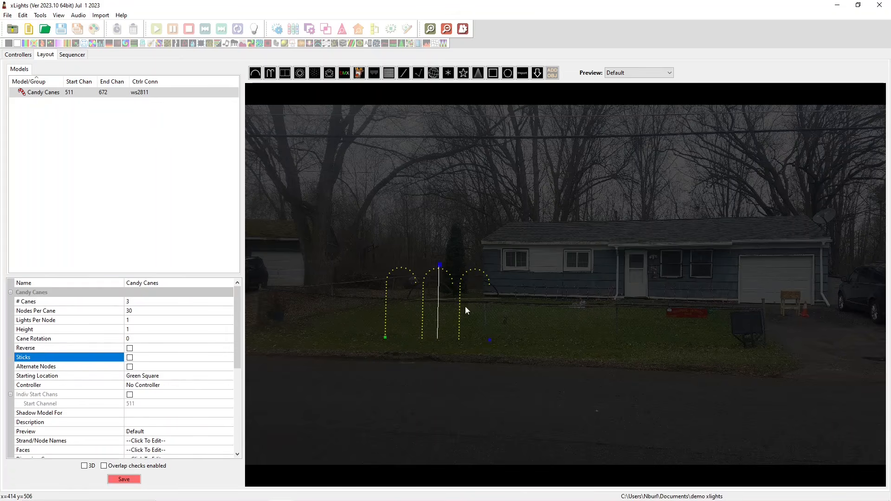
Turn on Alternate Nodes for the Candy Canes model, inspect the canes' nodes up close, and turn the option off again.
click(138, 370)
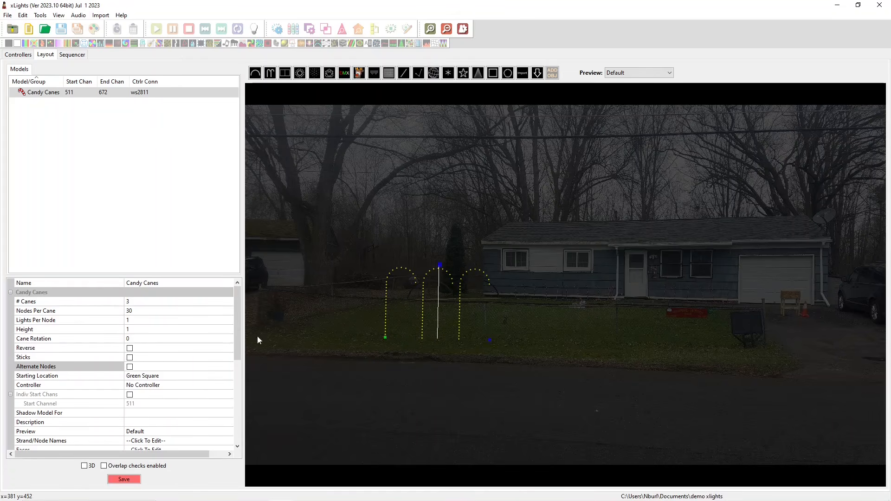
scroll(422, 333, up, 5)
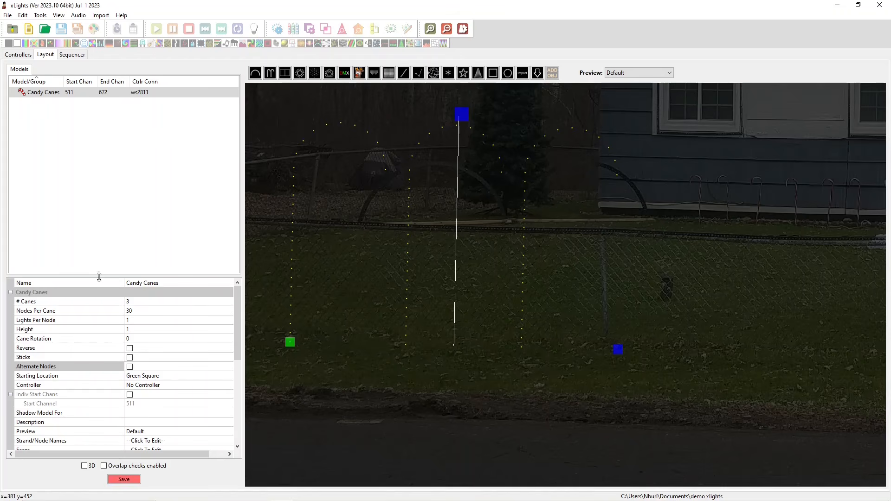
click(129, 367)
scroll(407, 347, up, 4)
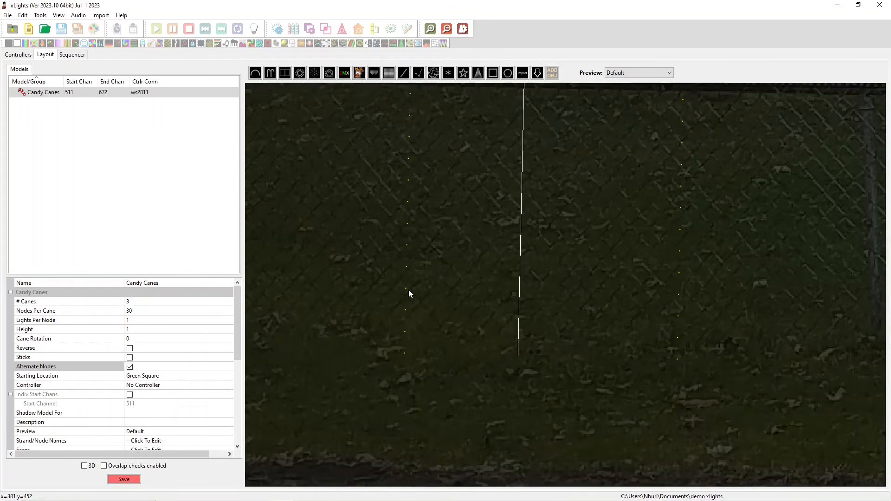
scroll(408, 271, down, 4)
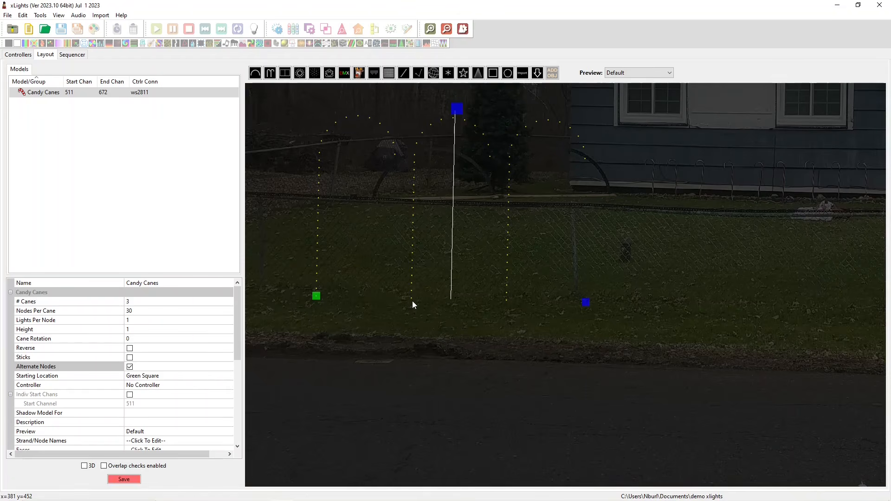
scroll(418, 305, down, 2)
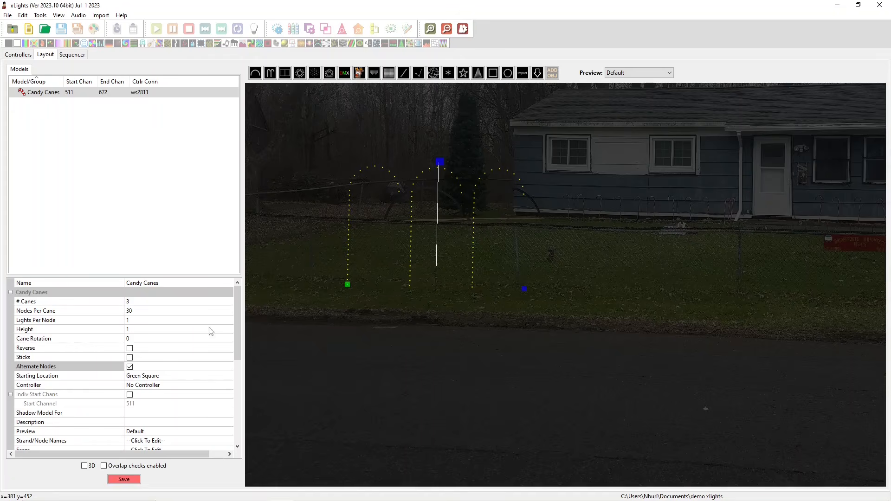
click(130, 367)
Set the Candy Canes model's starting location to Blue Square.
click(129, 377)
click(131, 379)
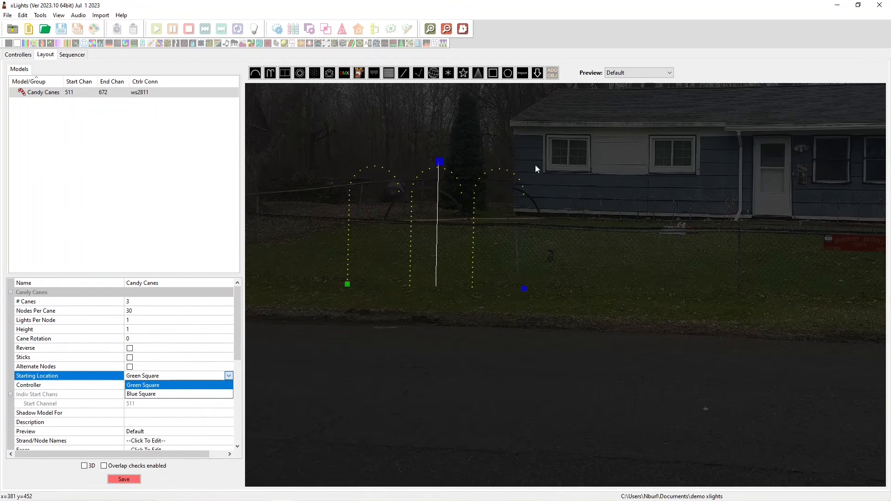
click(136, 395)
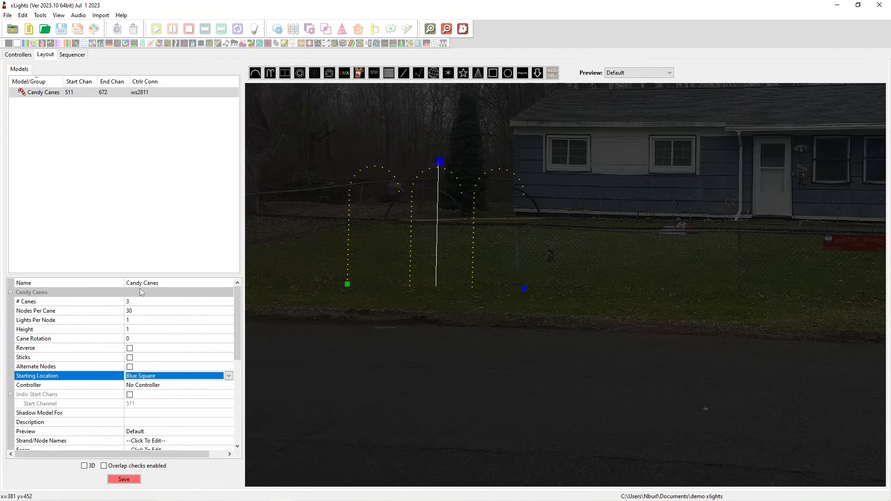
scroll(402, 221, up, 3)
scroll(388, 235, down, 4)
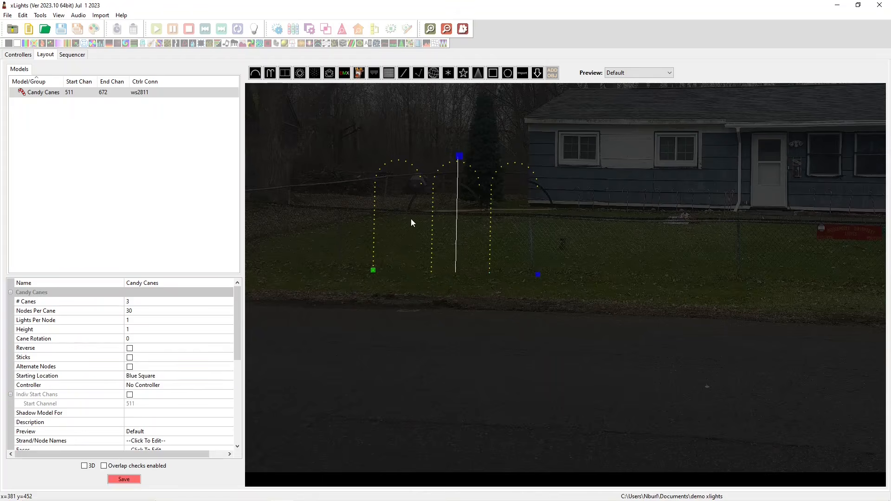
Delete the Candy Canes model and draw a Channel Block diagonally across the lawn, starting at about x 319, y 369.
key(Delete)
click(285, 74)
drag(408, 281, 600, 358)
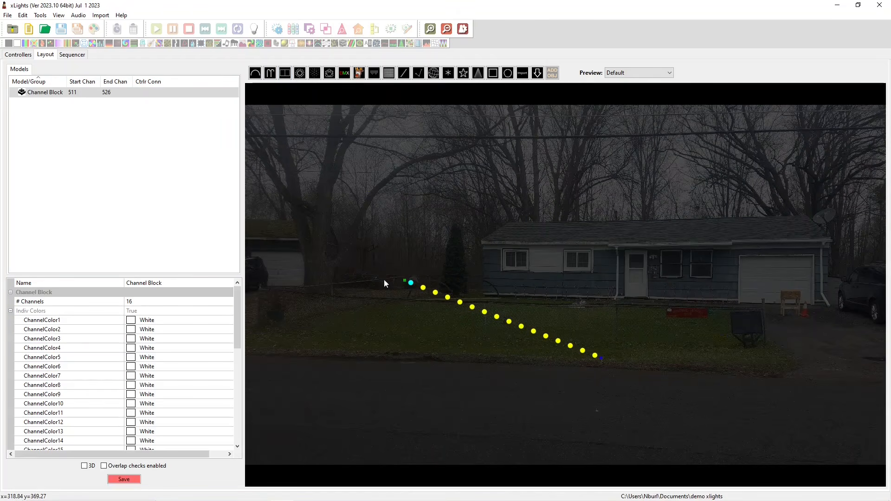
Examine the Channel Block model on the house photo and look through its list of properties.
scroll(450, 319, up, 1)
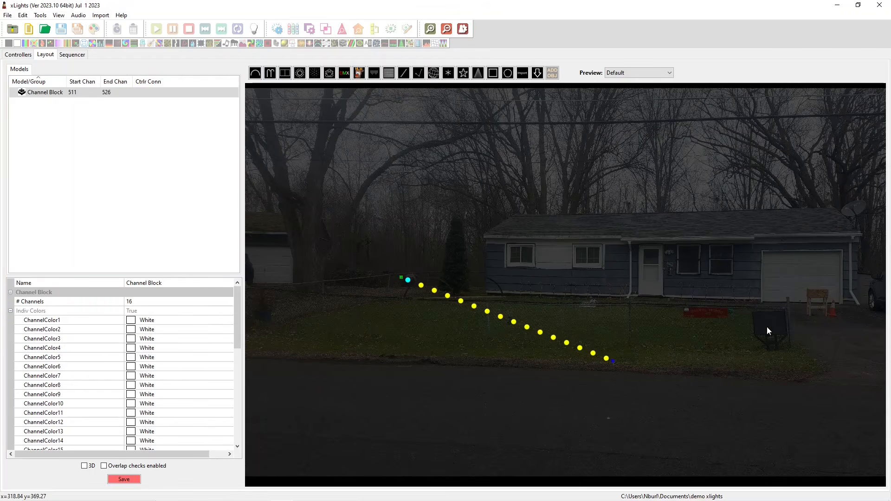
right_click(769, 236)
click(872, 210)
scroll(162, 359, down, 6)
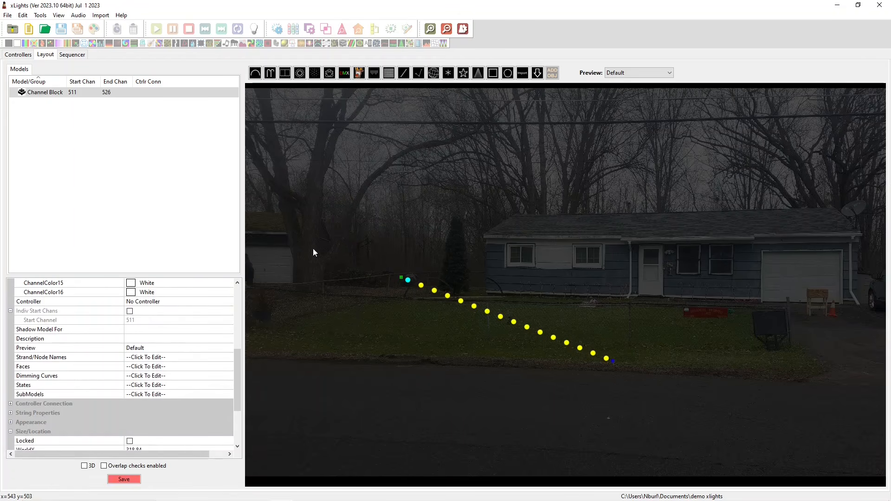
scroll(567, 301, up, 4)
scroll(470, 324, down, 5)
scroll(469, 324, up, 1)
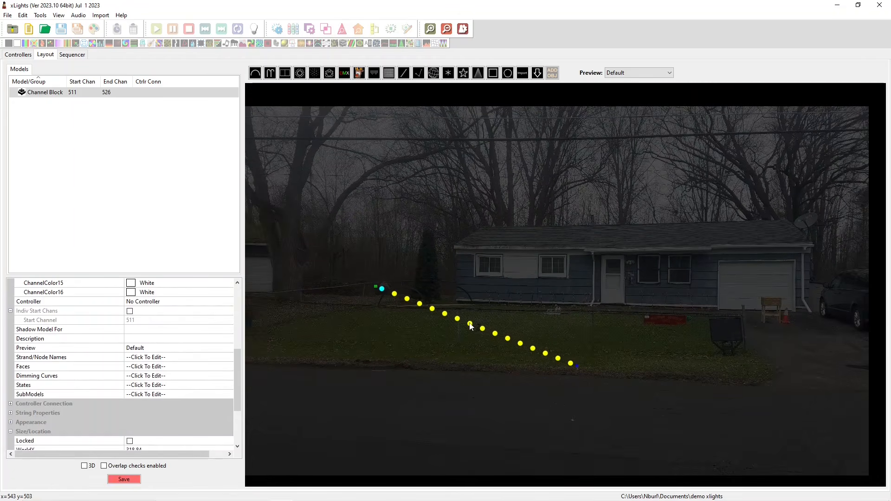
scroll(139, 353, up, 6)
Review the Channel Block's number of channels and the individual color assigned to each channel.
click(55, 329)
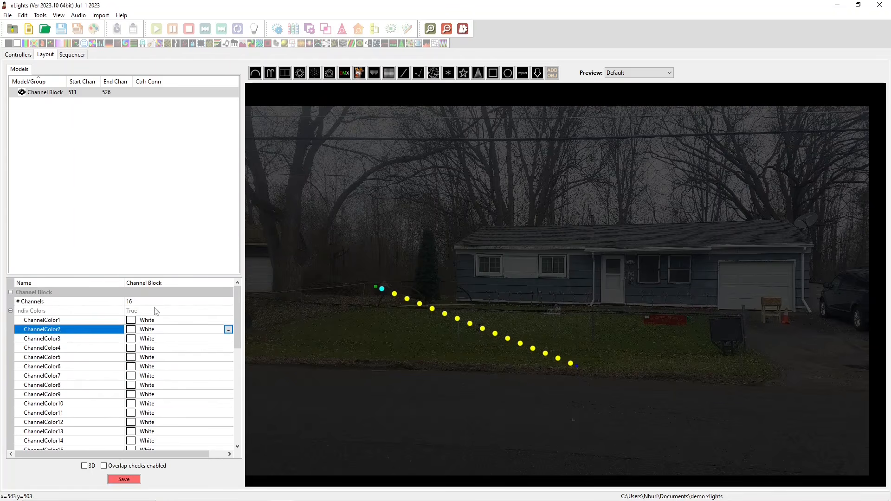
click(135, 302)
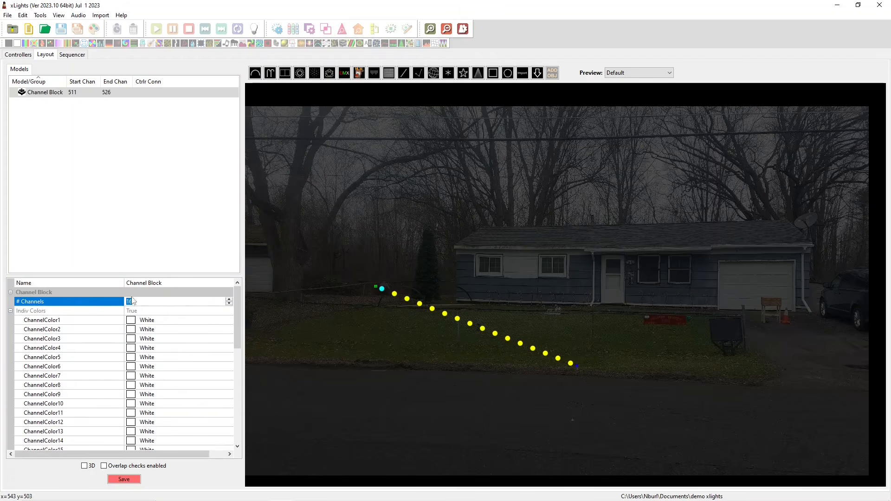
scroll(139, 358, down, 5)
scroll(140, 386, up, 4)
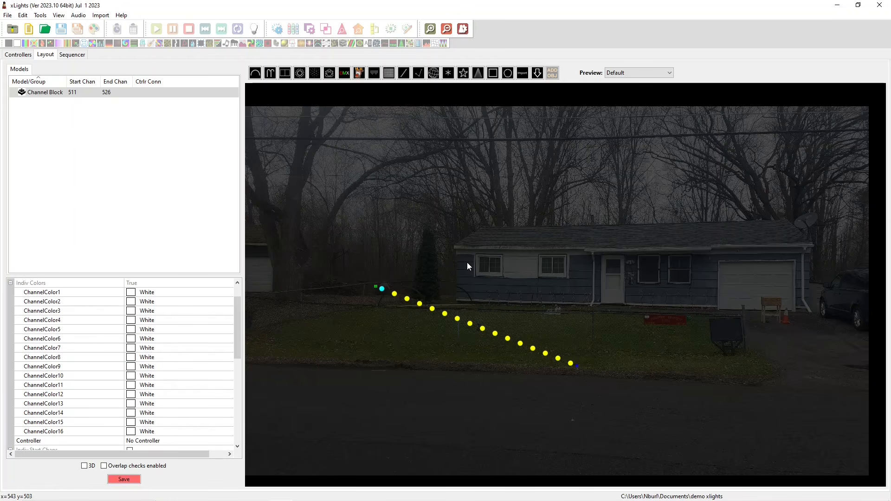
Delete the Channel Block and draw a Circle model over the two windows at the house's left end.
key(Delete)
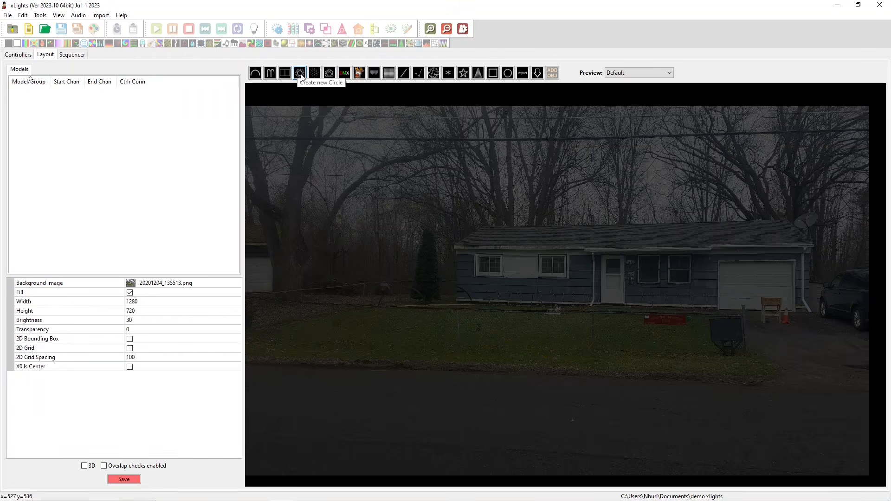
drag(443, 215, 549, 317)
drag(558, 319, 562, 327)
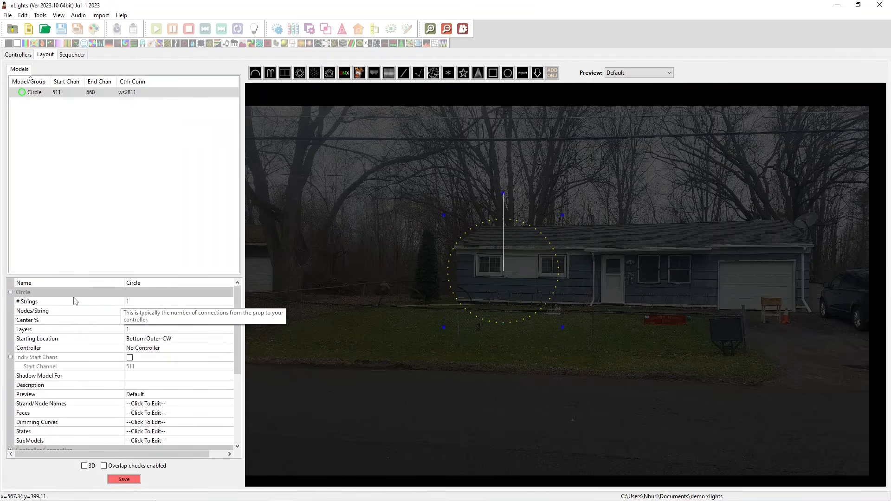
Review the Circle's number of strings and set its nodes per string to 100.
click(139, 301)
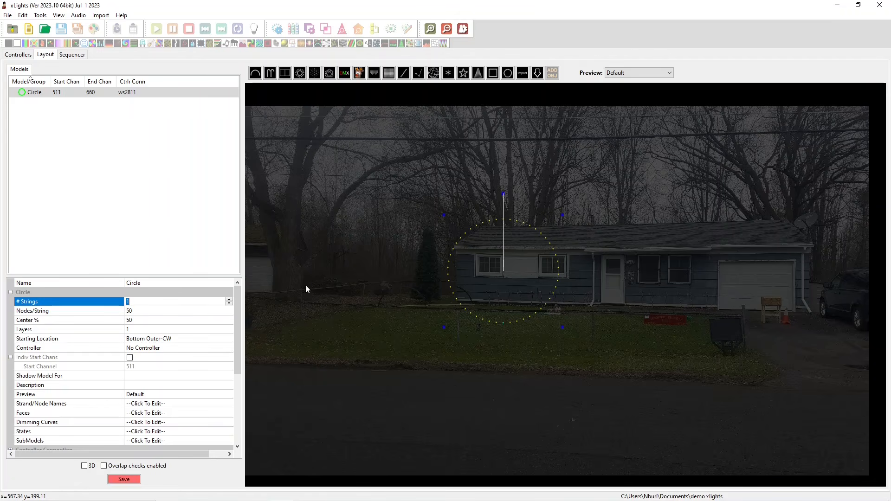
click(156, 300)
key(Tab)
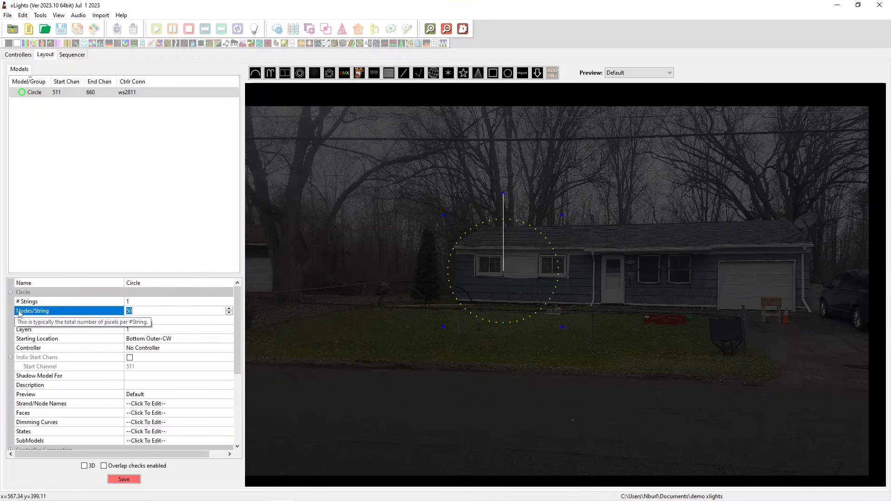
click(143, 312)
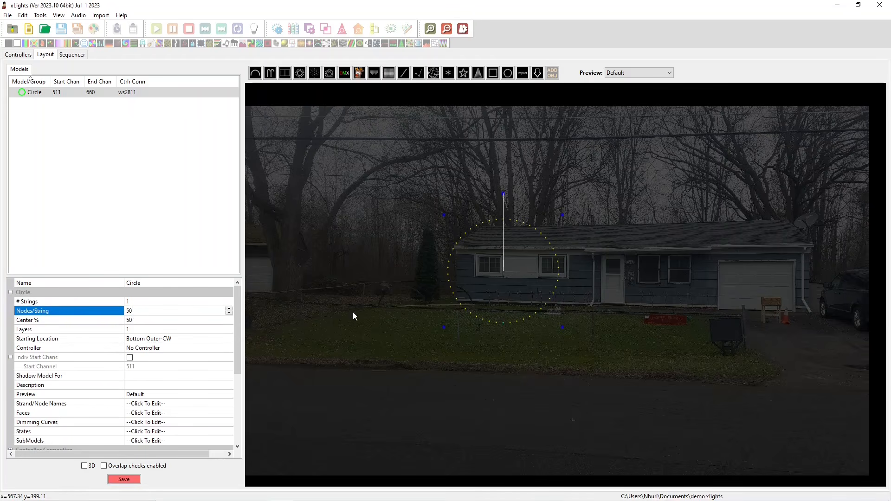
drag(136, 311, 113, 310)
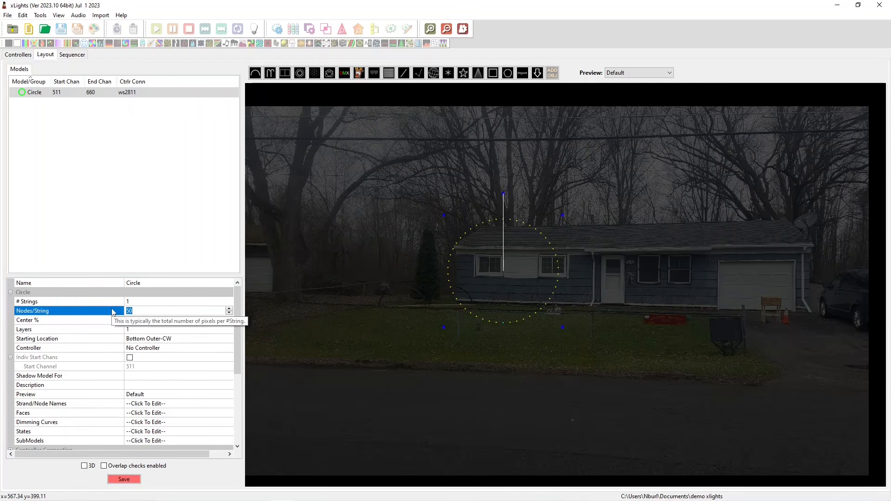
click(144, 308)
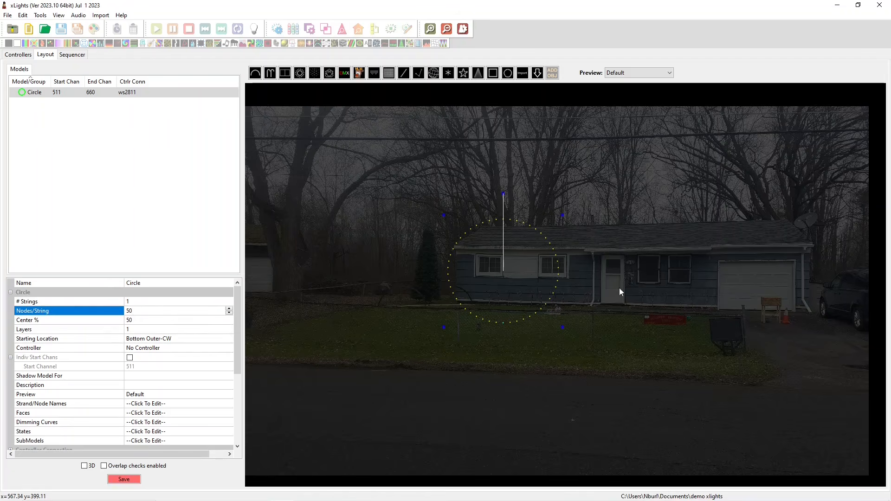
drag(141, 310, 88, 307)
text(100)
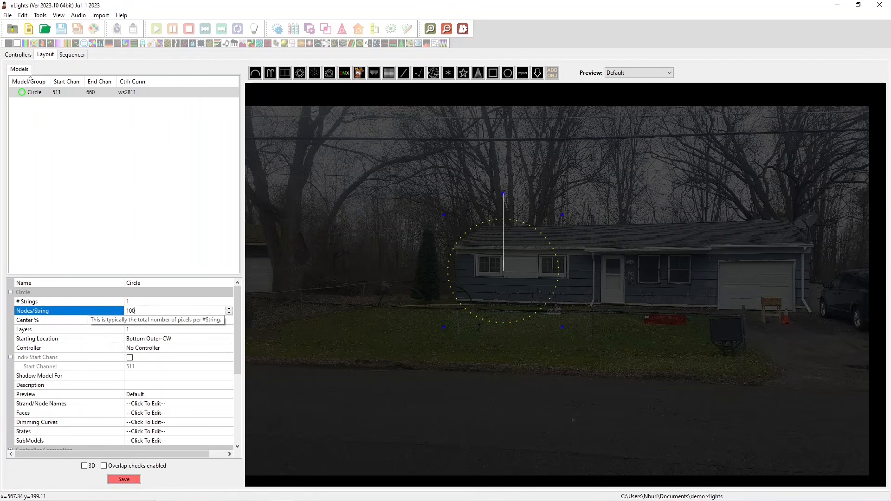
key(Return)
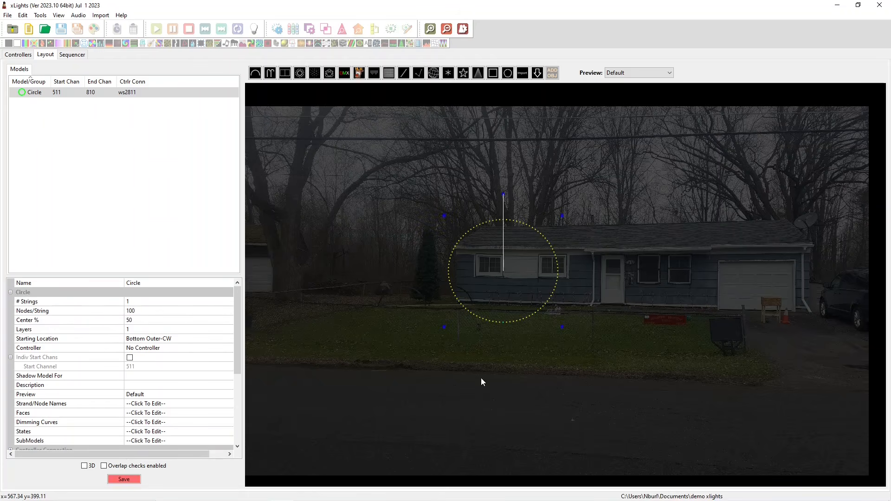
Set the Circle model's number of layers to 3.
click(295, 318)
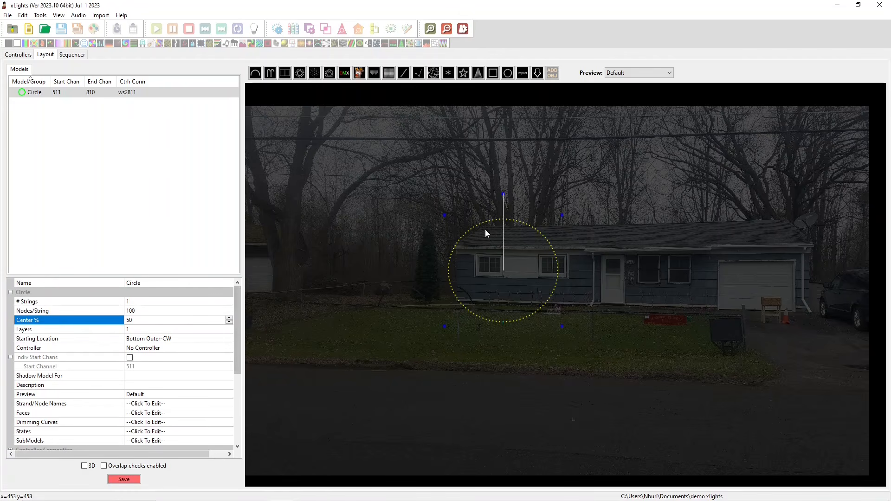
key(Tab)
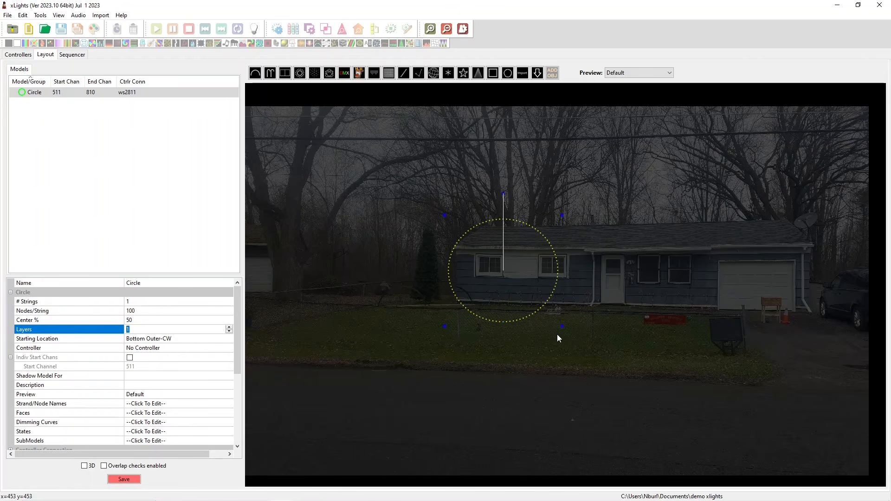
key(Return)
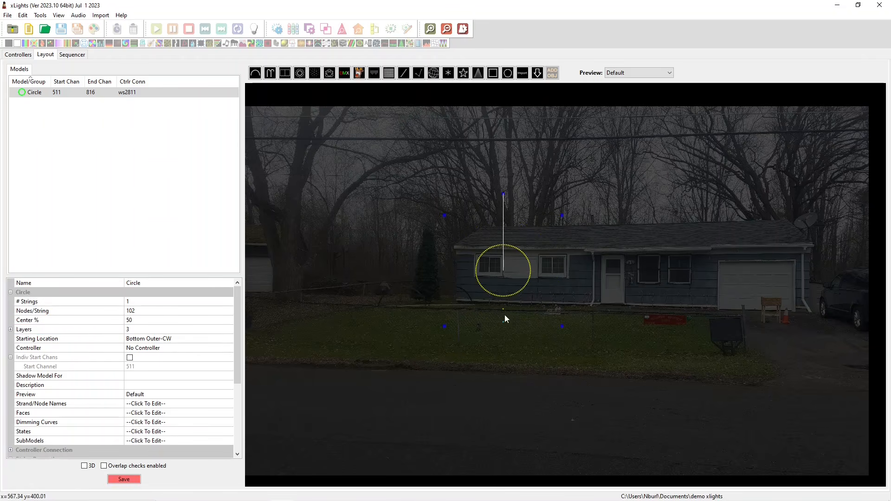
Give Layer 2 and the Outside layer of the Circle 100 nodes each.
click(10, 329)
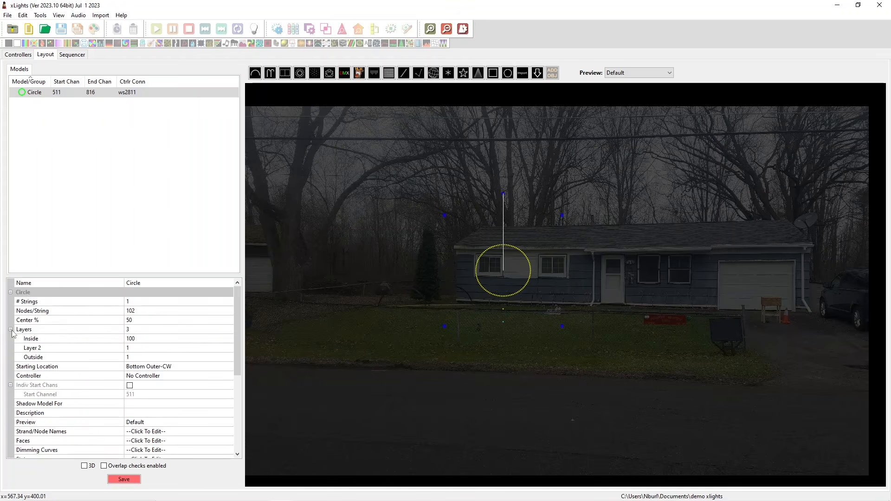
click(146, 349)
text(100)
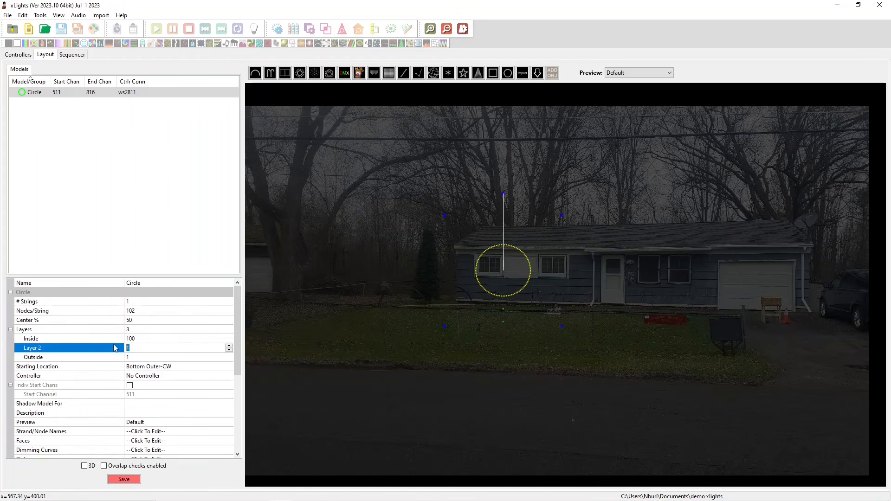
key(Return)
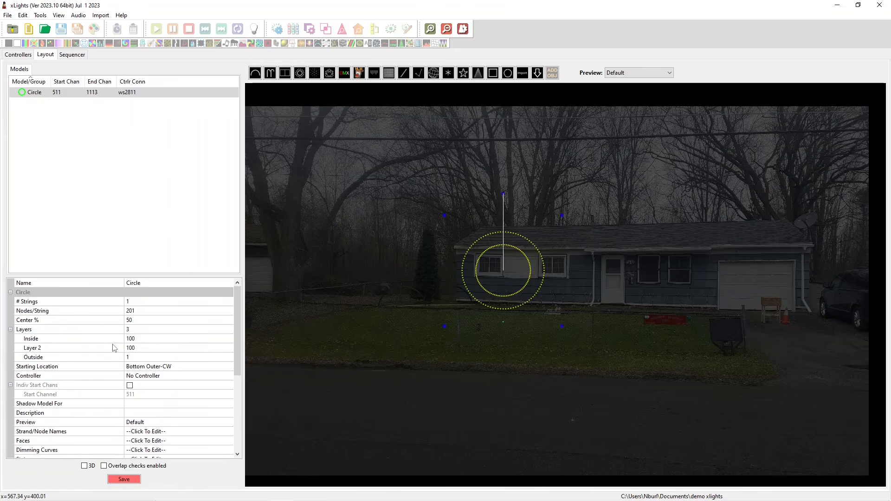
click(134, 357)
text(100)
key(Return)
Nudge the Circle slightly upward on the house photo and set its Center % to 80.
right_click(466, 278)
drag(448, 270, 446, 265)
click(121, 320)
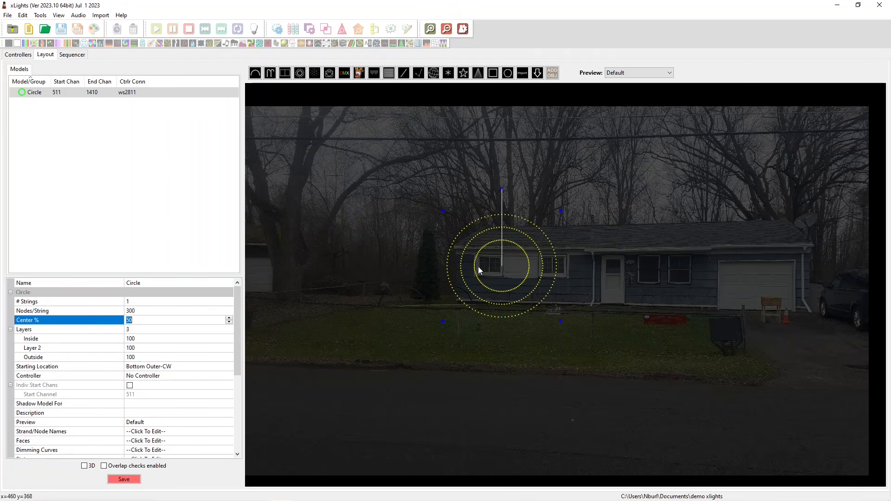
click(137, 320)
text(80)
key(Return)
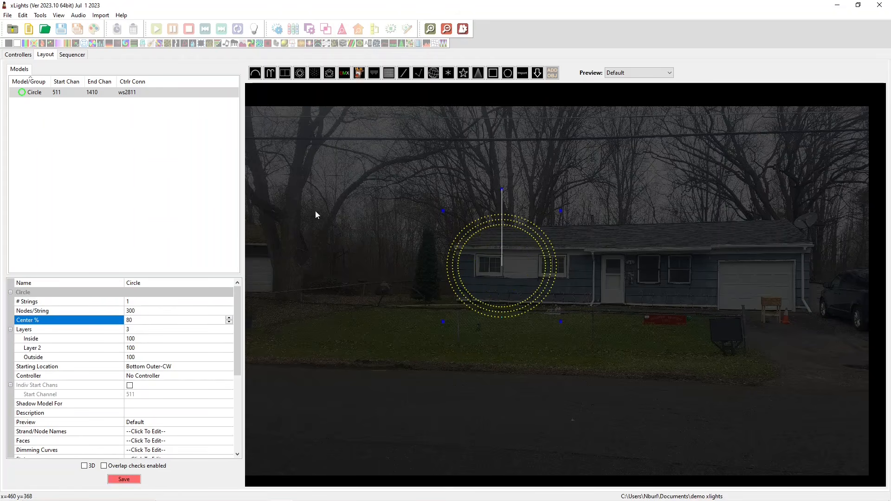
Try resizing the Circle on the house photo and move it down and to the left, partly over the lawn.
drag(443, 211, 511, 276)
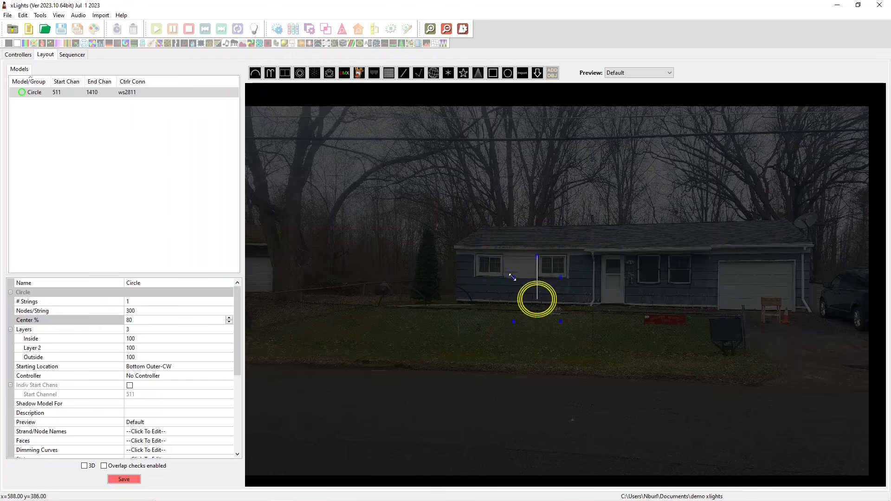
drag(542, 313, 522, 277)
click(499, 296)
click(500, 291)
click(541, 288)
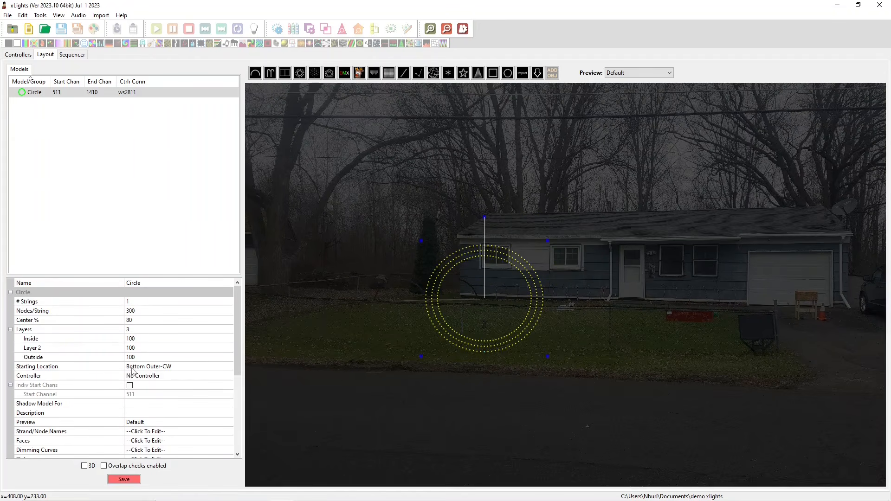
Look through the Circle's Starting Location options and its remaining properties down to Size/Location.
click(132, 370)
click(133, 369)
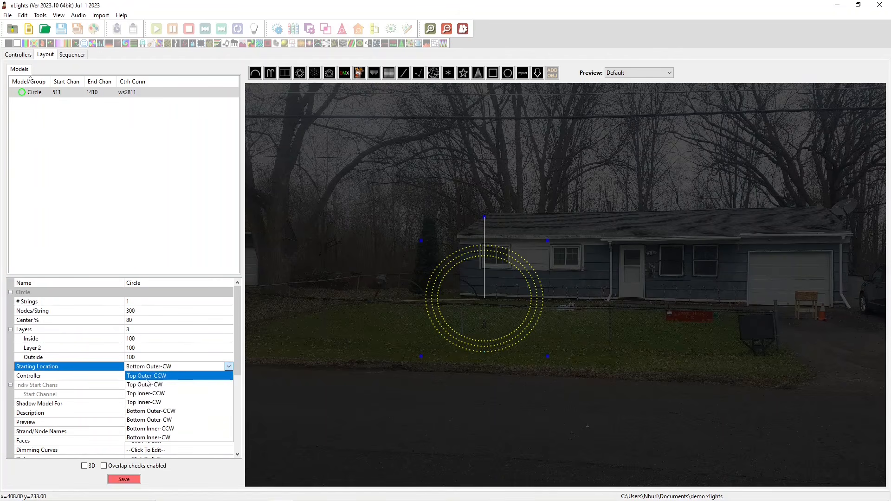
click(160, 370)
click(161, 369)
scroll(161, 370, down, 3)
scroll(161, 370, down, 3)
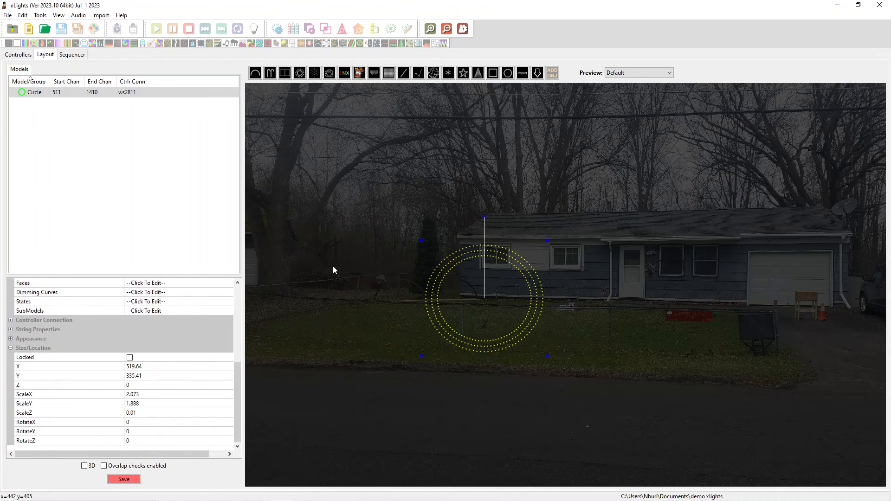
Delete the Circle and draw a Cube model around the evergreen tree beside the house's left end.
click(429, 257)
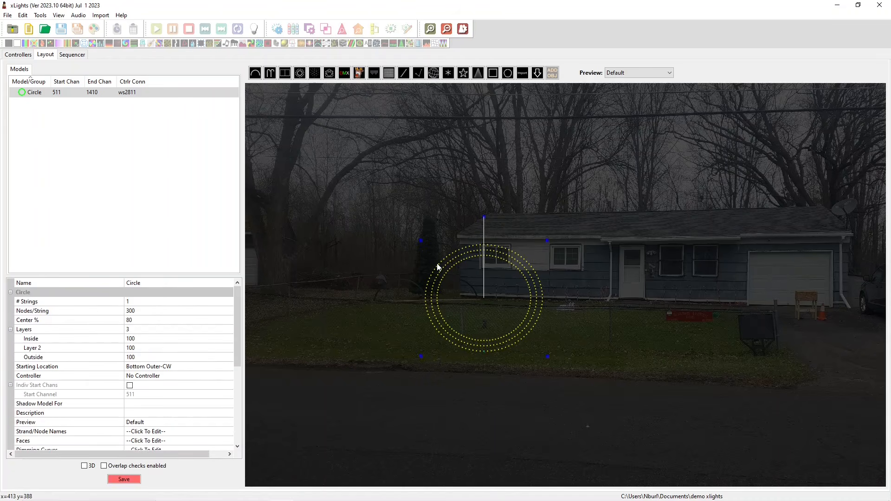
key(Delete)
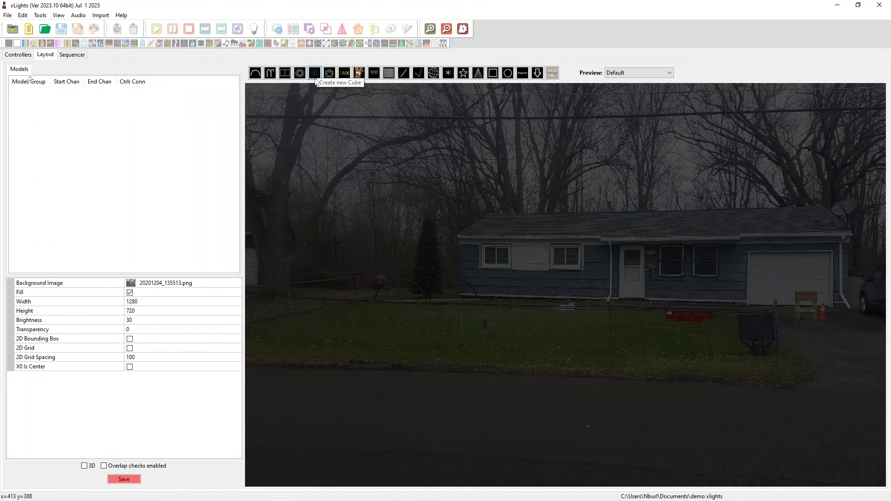
click(316, 77)
drag(364, 209, 501, 320)
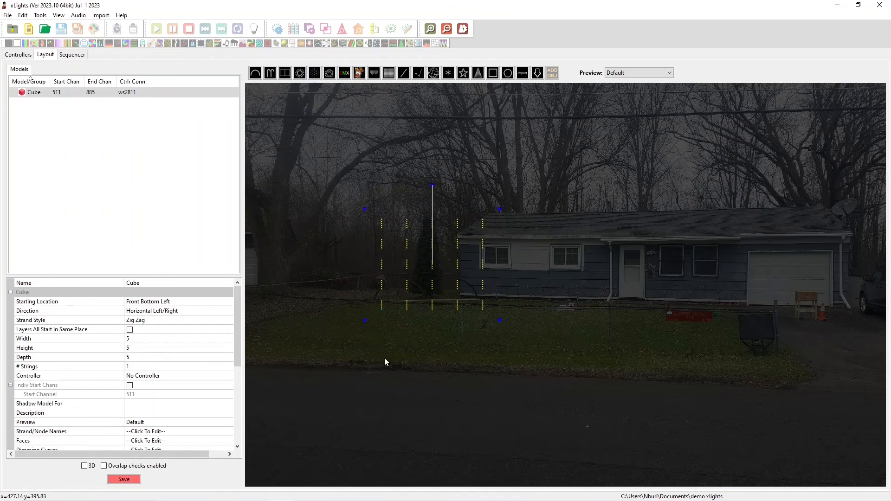
Examine the Cube in the 3D view from different angles, return to 2D and reselect the Cube.
click(84, 466)
drag(694, 349, 592, 249)
click(629, 266)
drag(632, 274, 720, 270)
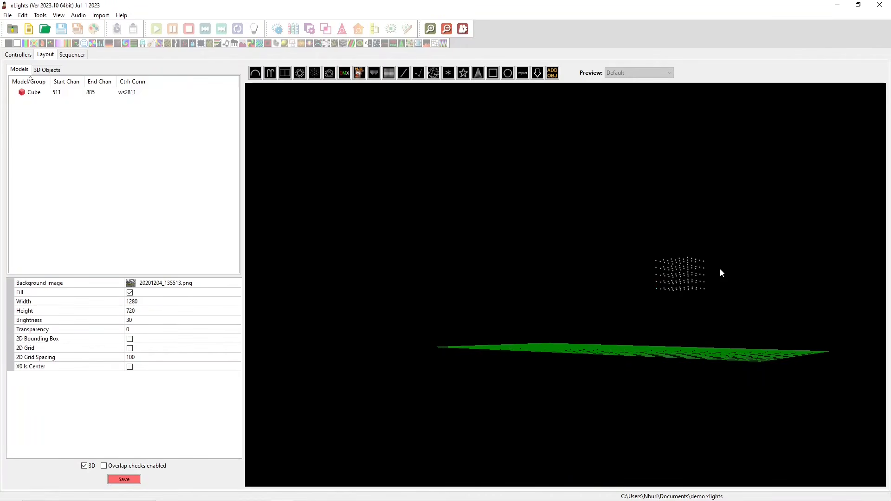
click(89, 467)
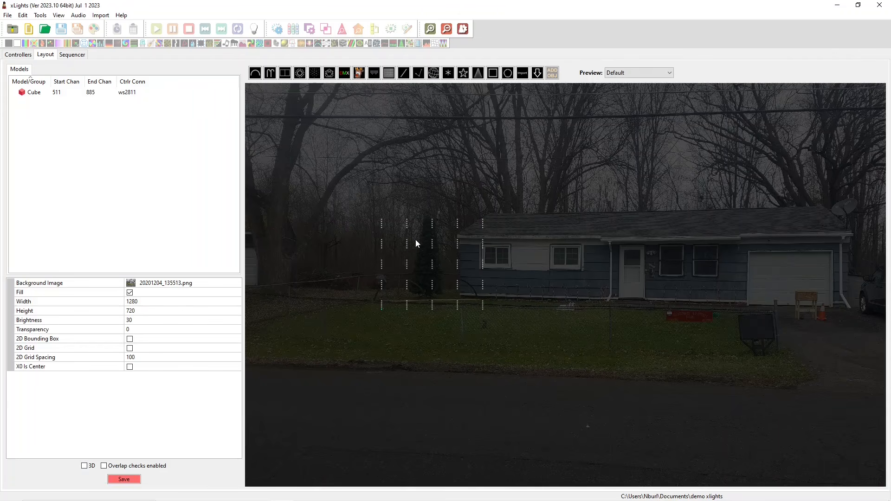
click(398, 223)
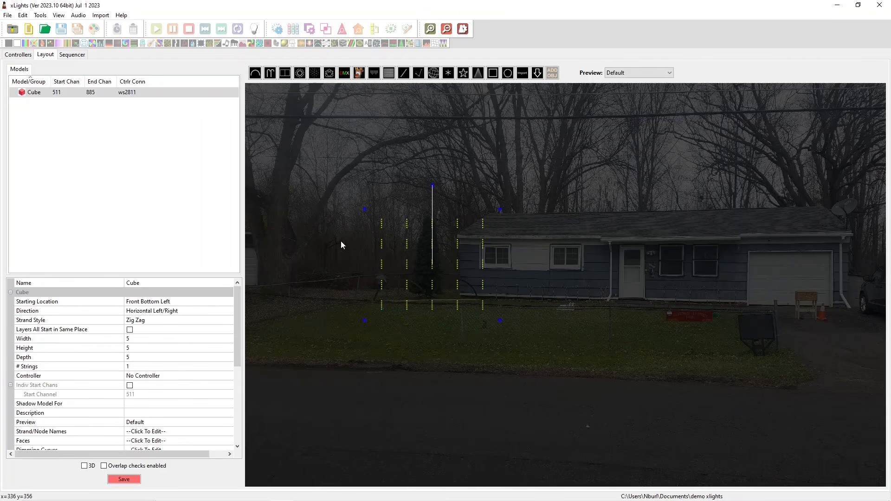
Inspect the Cube's nodes up close and look through its Starting Location options.
scroll(388, 221, up, 5)
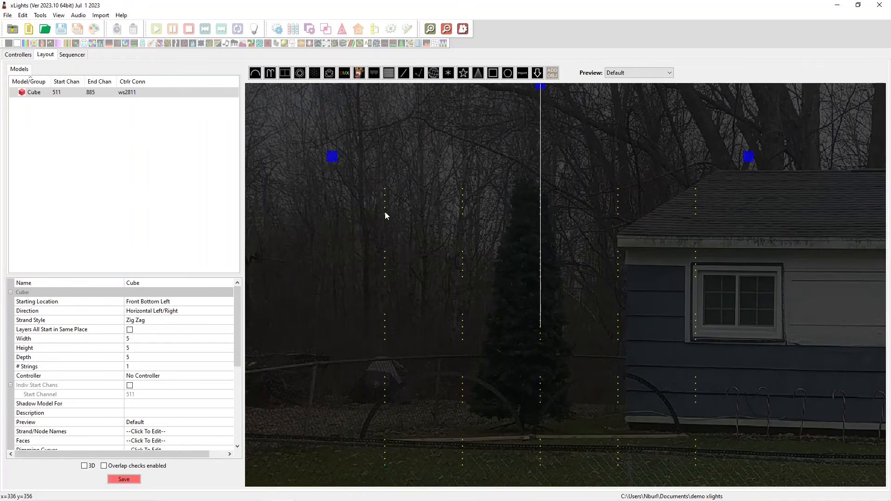
scroll(388, 224, down, 5)
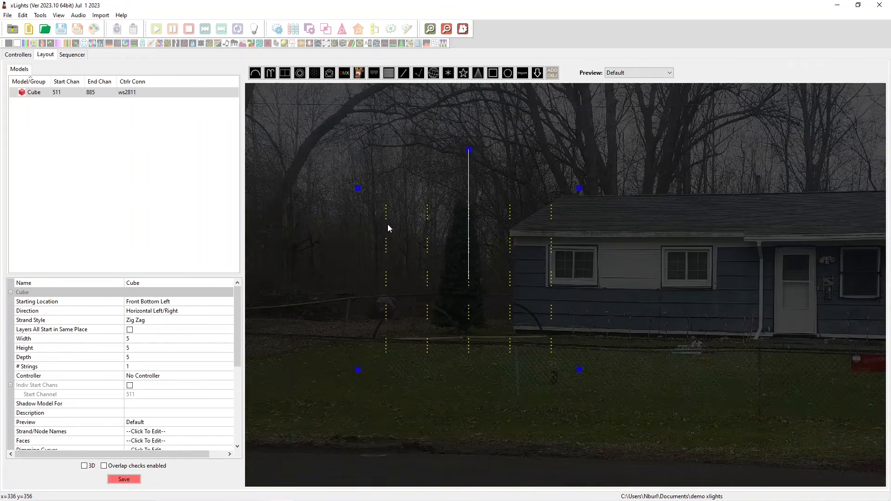
click(177, 306)
click(177, 307)
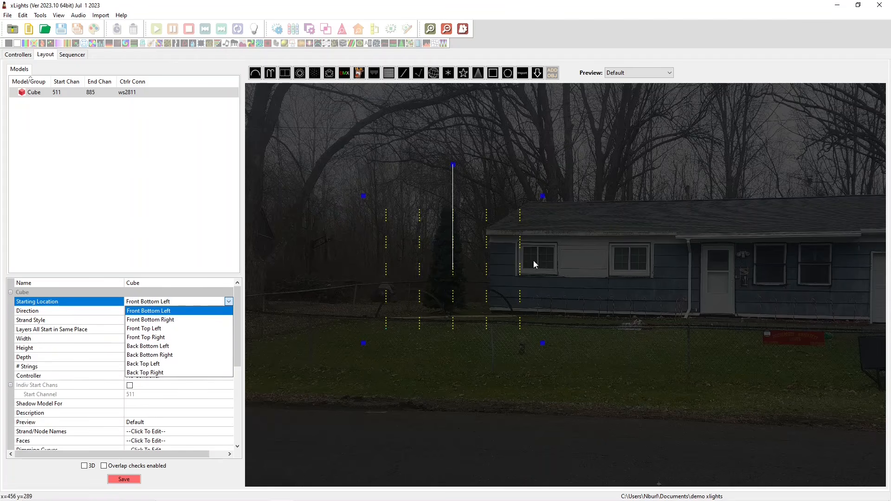
click(144, 311)
Look through the Cube's Direction options and examine the Cube in the 3D view from different angles.
click(162, 311)
click(160, 311)
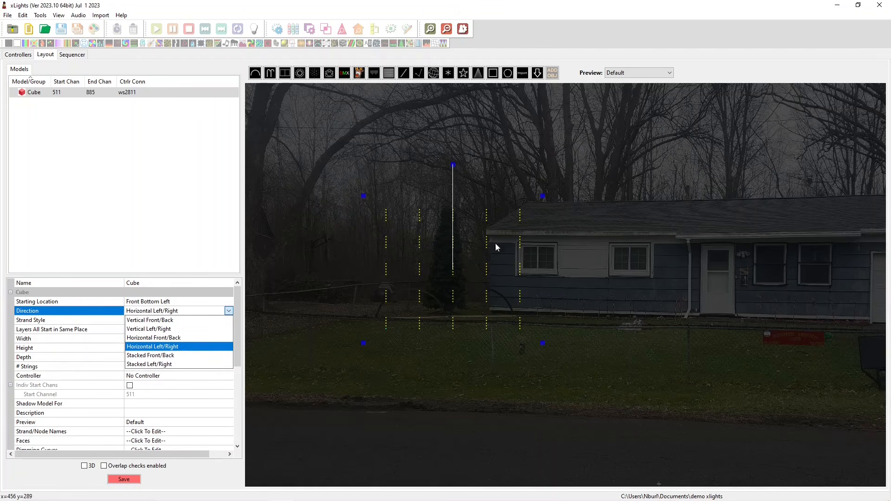
click(84, 465)
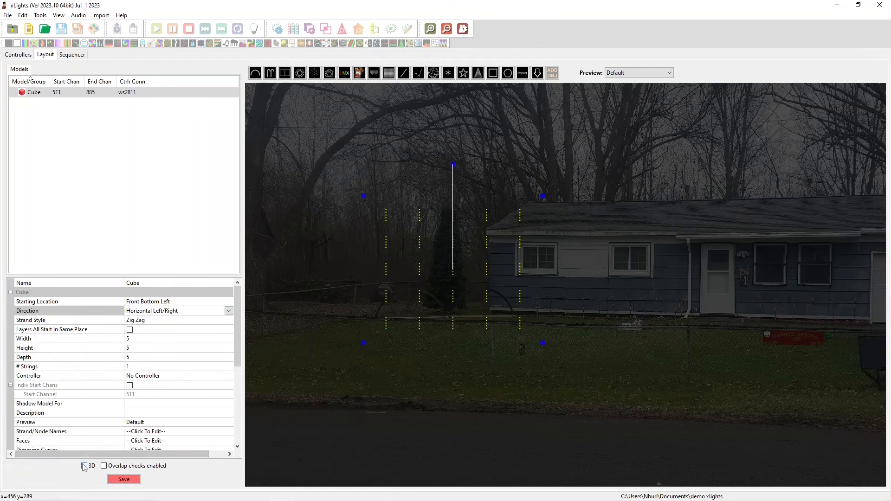
drag(756, 266, 683, 303)
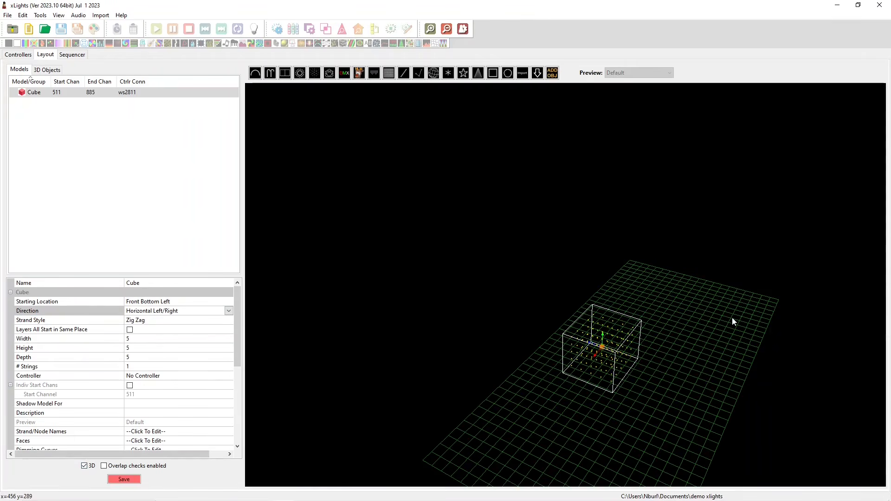
drag(644, 370, 448, 324)
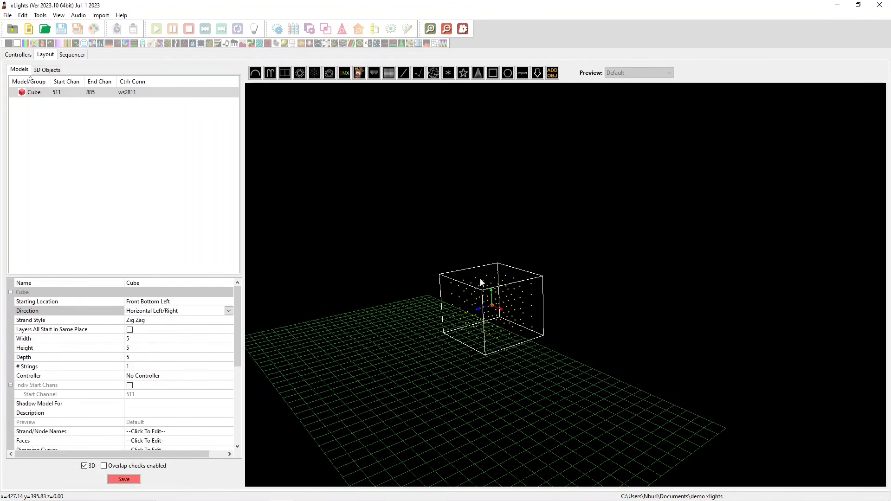
Try the Cube's Direction as Vertical Front/Back, and switch it to Vertical Left/Right.
click(187, 311)
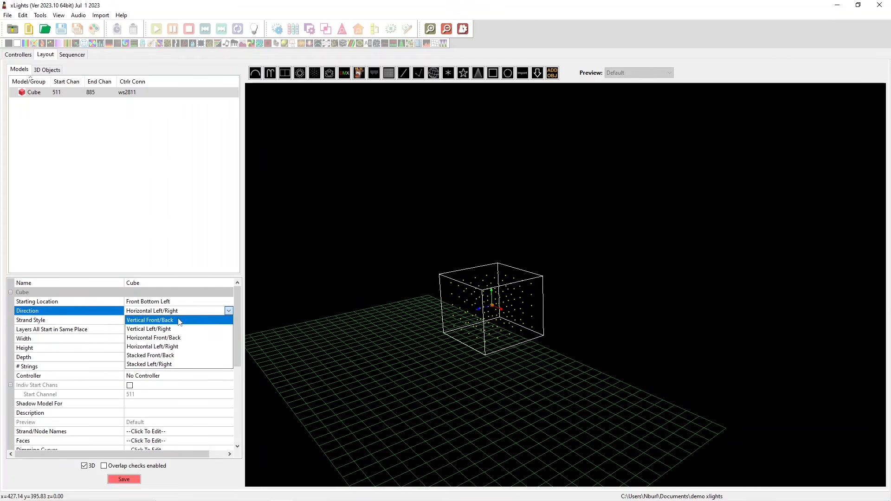
click(179, 320)
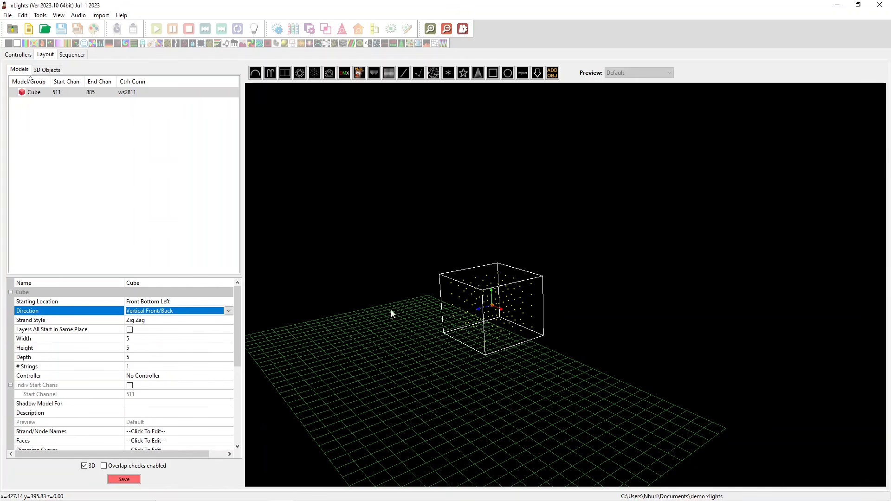
click(163, 314)
click(203, 330)
click(183, 311)
click(205, 358)
Try the No Zig Zag strand style on the Cube, and change it to Alternate Pixel.
click(168, 320)
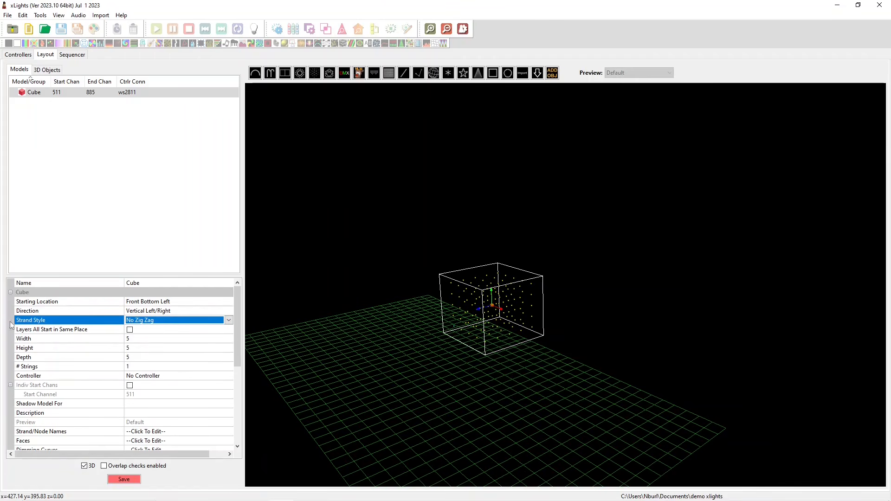
click(138, 321)
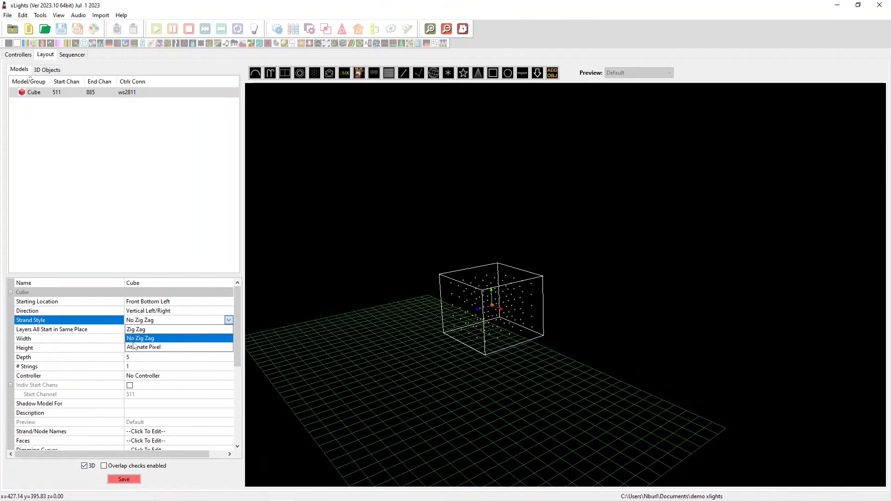
click(135, 348)
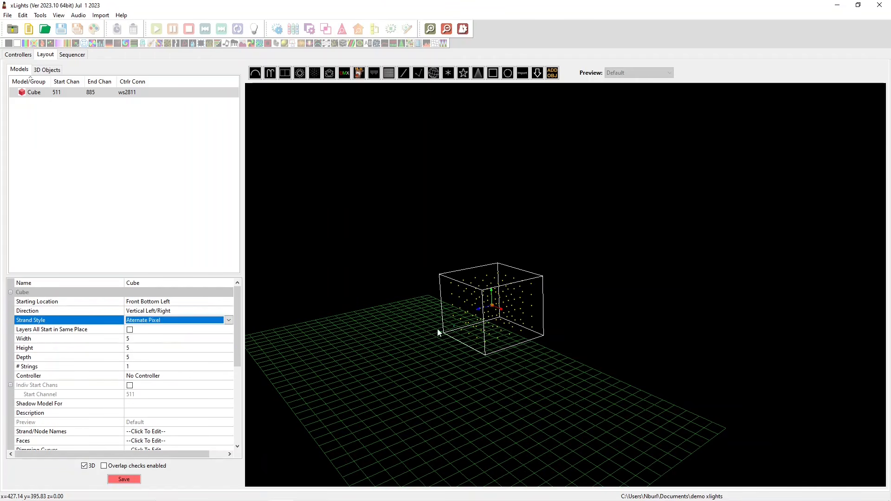
click(84, 330)
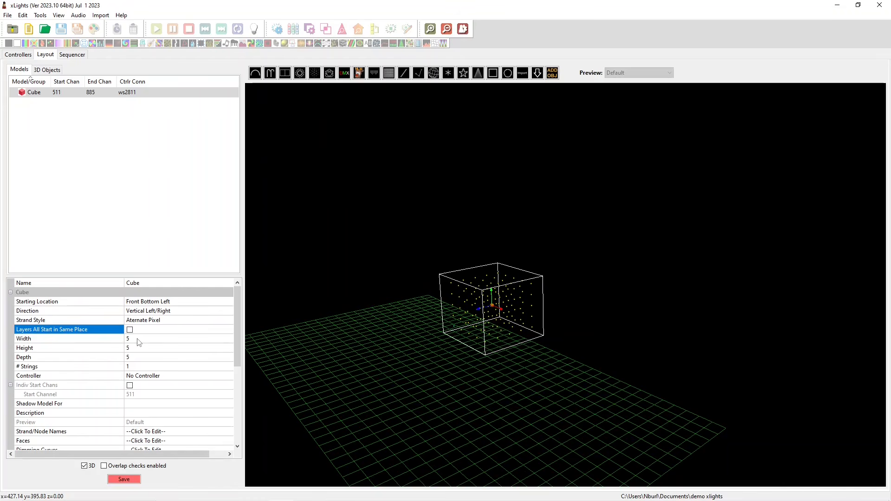
Set the Cube's Depth to 10.
click(138, 339)
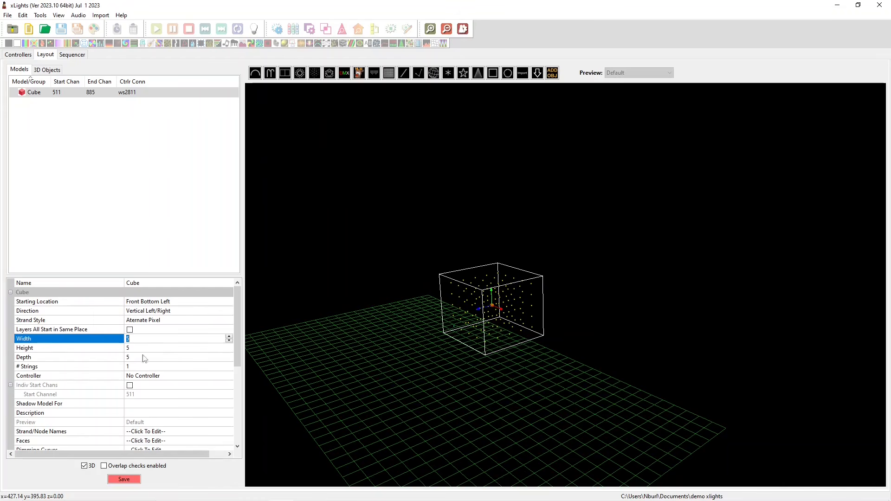
click(138, 348)
click(134, 339)
click(134, 349)
click(132, 358)
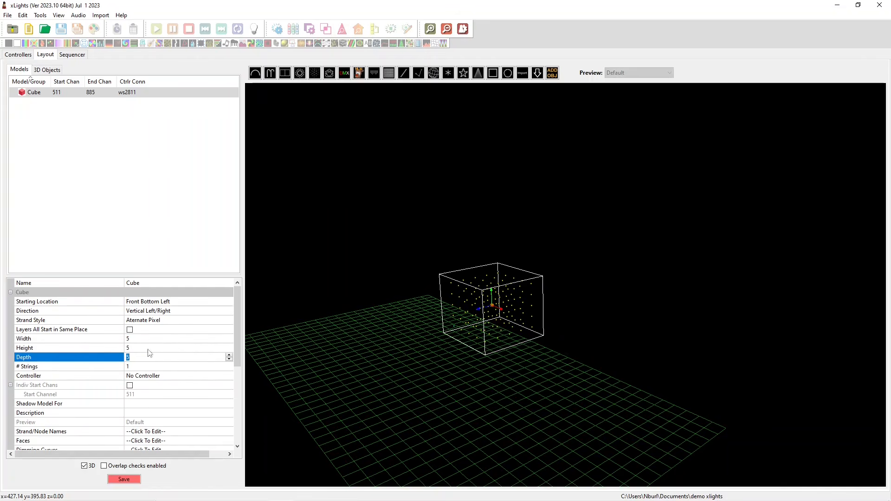
text(10)
key(Return)
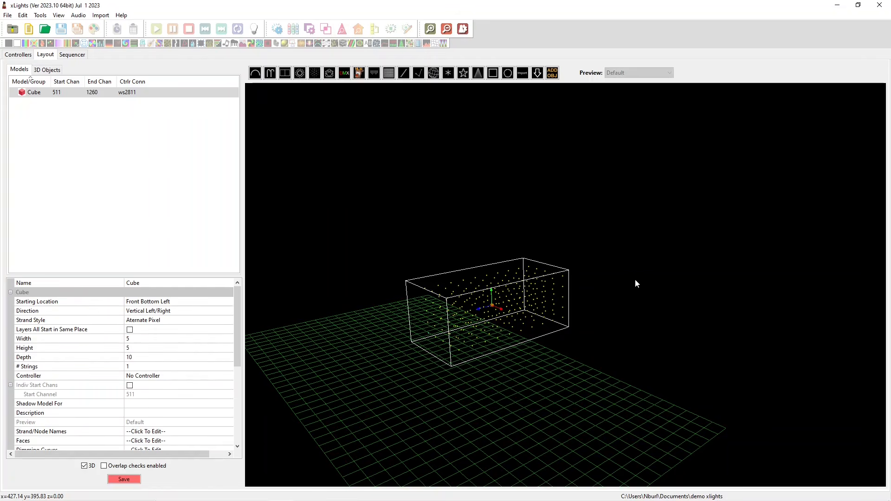
Set the Cube's Height and Width to 10 and view it from another angle.
click(142, 348)
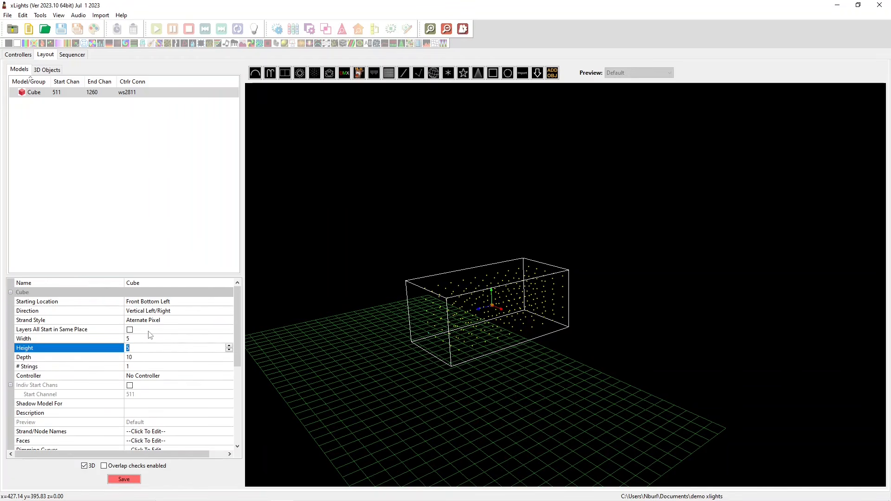
text(10)
key(Return)
click(142, 339)
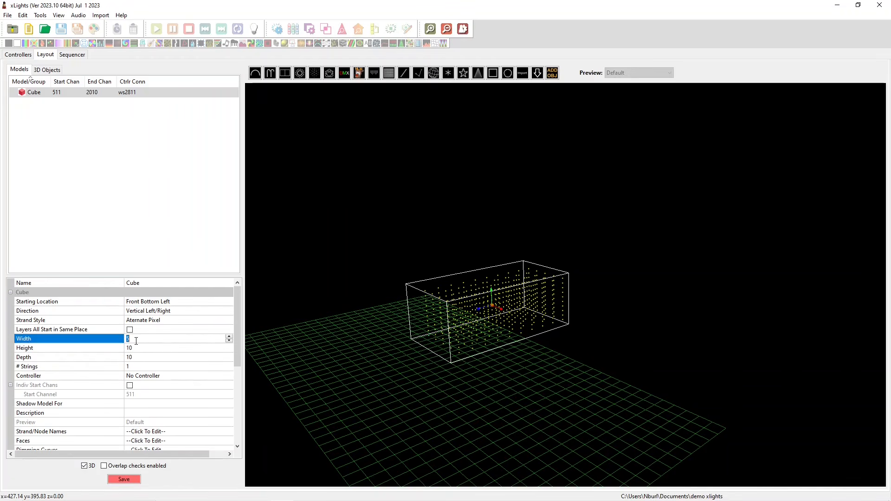
text(10)
key(Return)
drag(514, 295, 464, 409)
Set the Cube's # Strings to 4 and look through its remaining properties down to Size/Location.
click(50, 368)
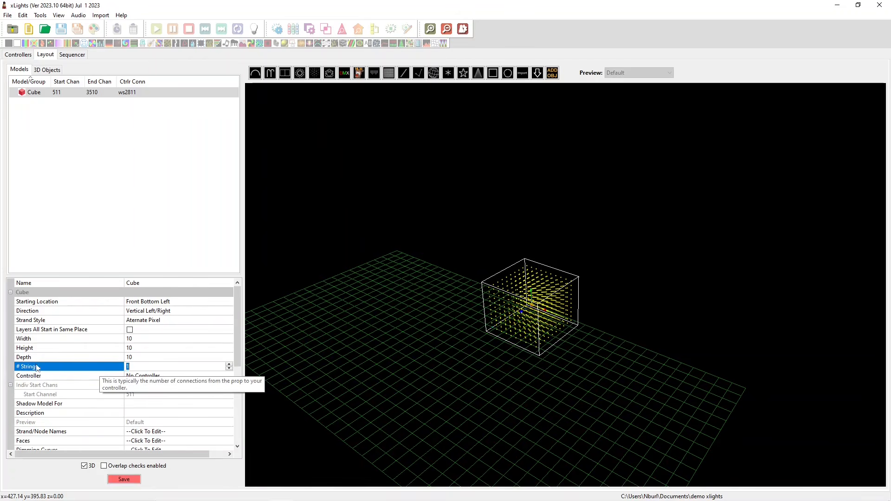
click(135, 366)
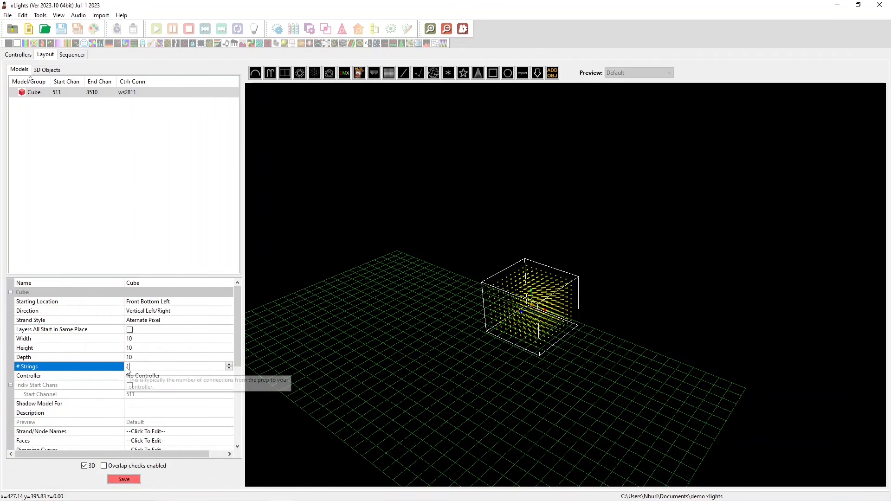
drag(646, 324, 635, 319)
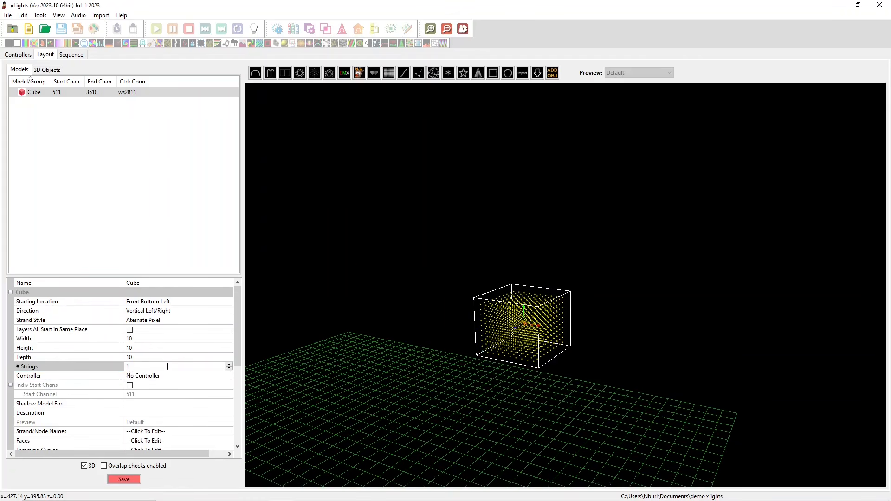
click(50, 363)
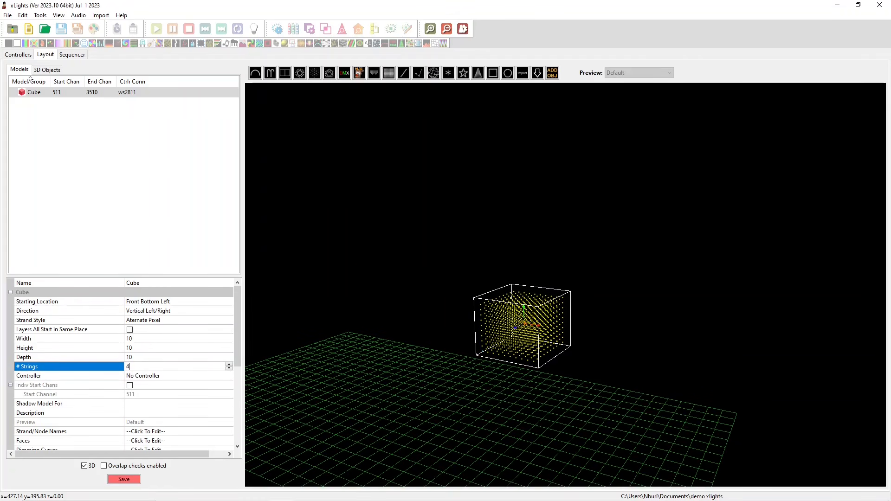
text(4)
key(Return)
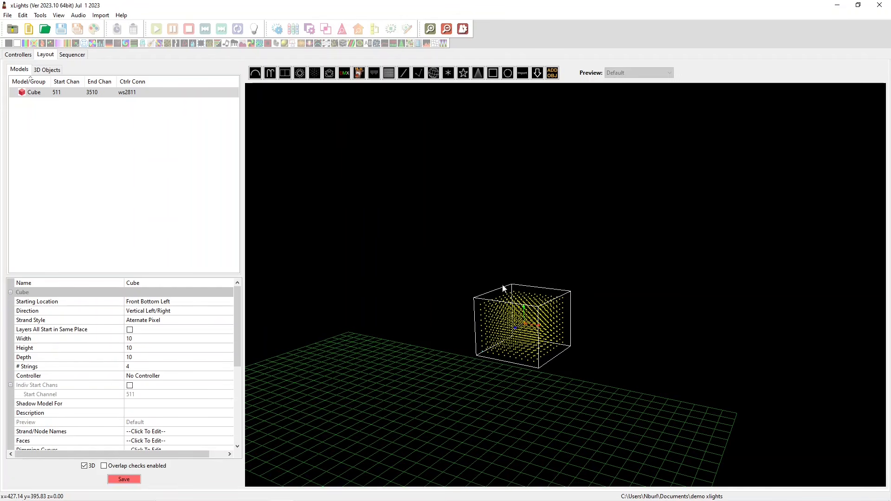
scroll(129, 326, down, 6)
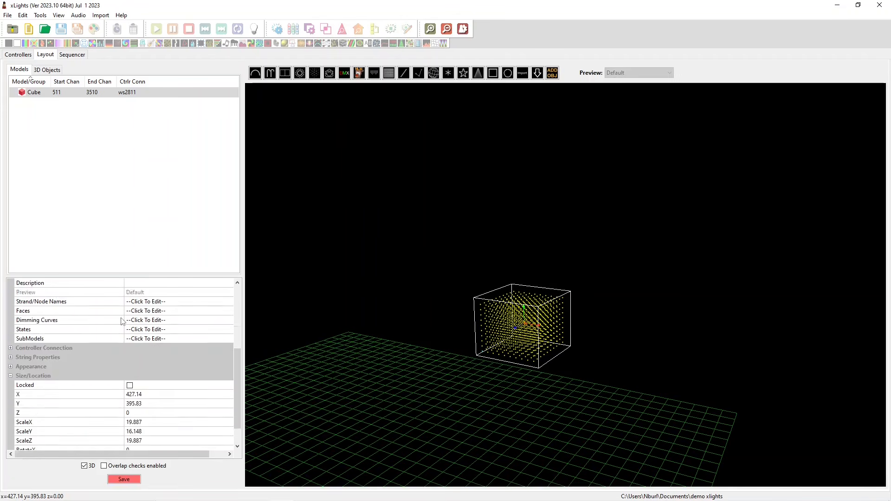
scroll(171, 373, up, 4)
scroll(171, 374, up, 2)
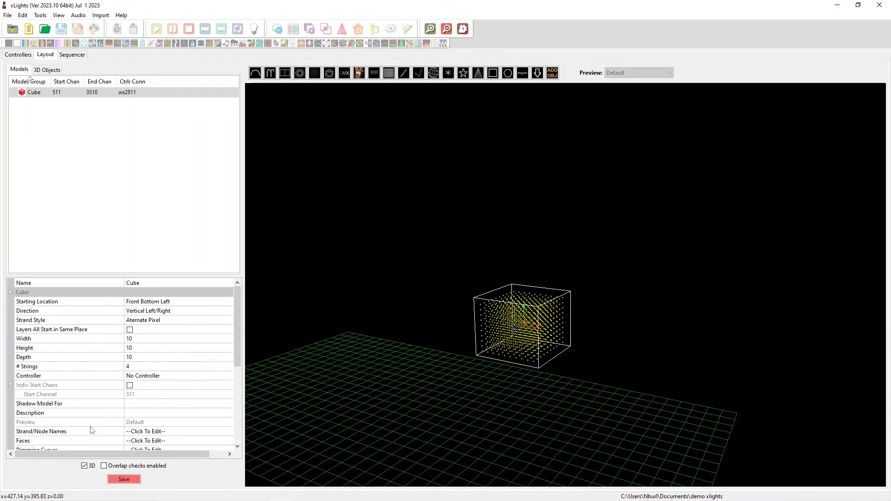
Return to the 2D view and replace the Cube with a Custom model drawn around the evergreen tree.
click(84, 466)
click(329, 74)
drag(353, 204, 525, 331)
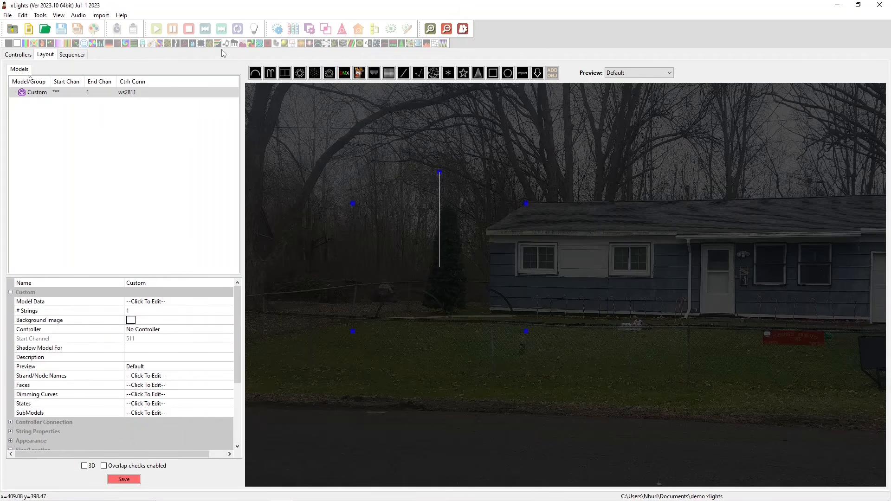
Set the Custom model's grid width and height to 100 in its Model Data editor and enlarge the editor.
click(148, 302)
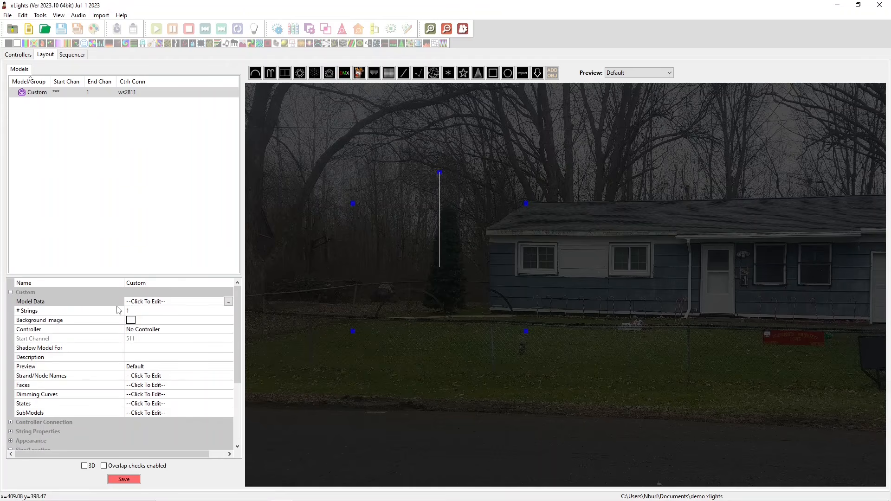
click(228, 301)
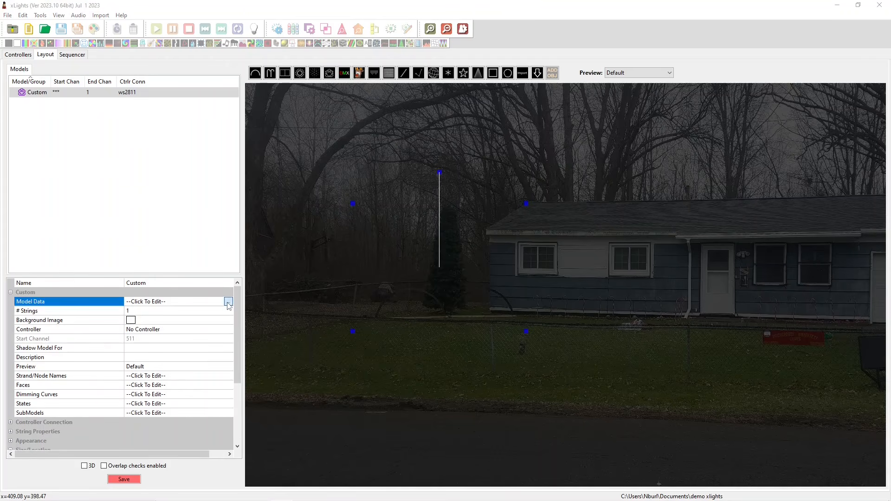
drag(180, 186, 242, 56)
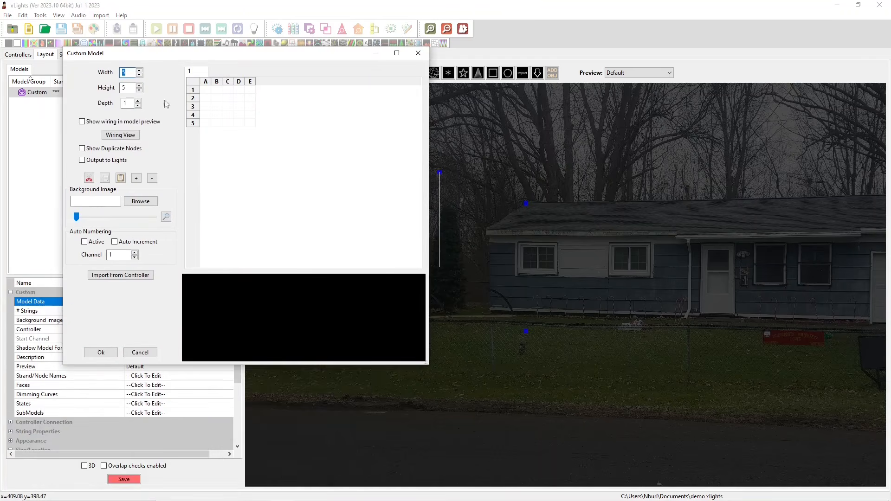
click(217, 122)
double_click(126, 73)
text(1)
key(Tab)
text(100)
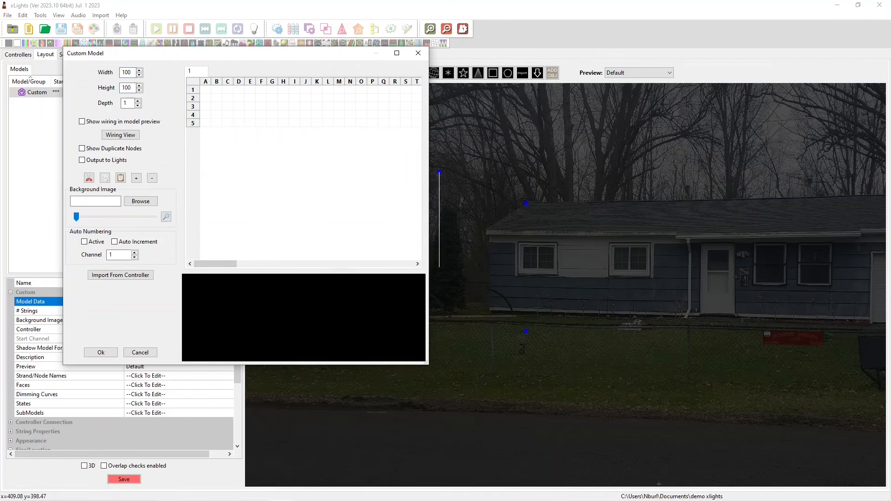
click(130, 103)
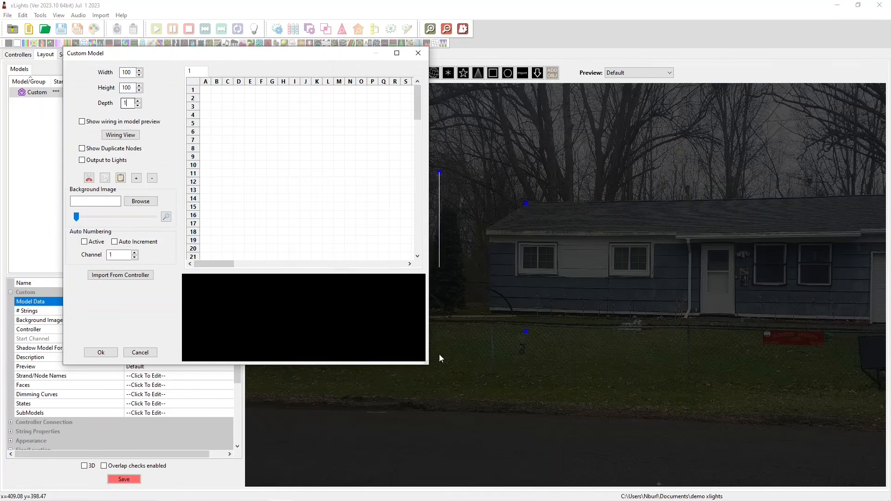
drag(423, 365, 699, 479)
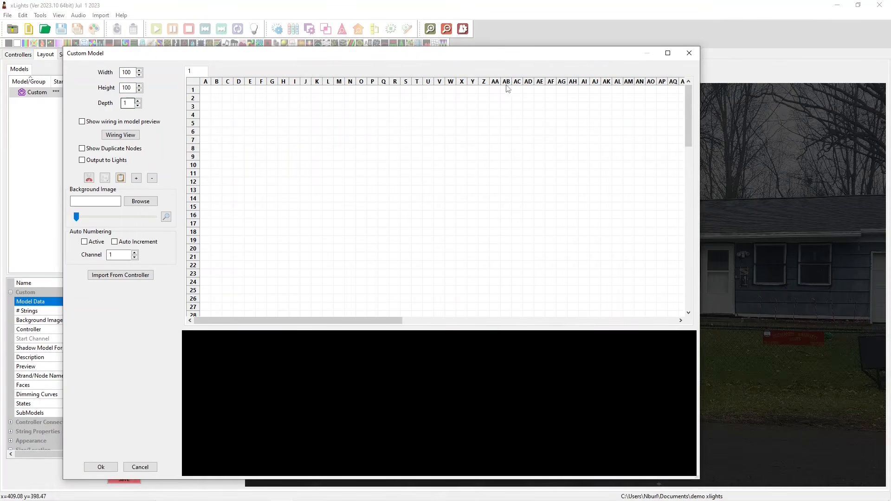
double_click(488, 49)
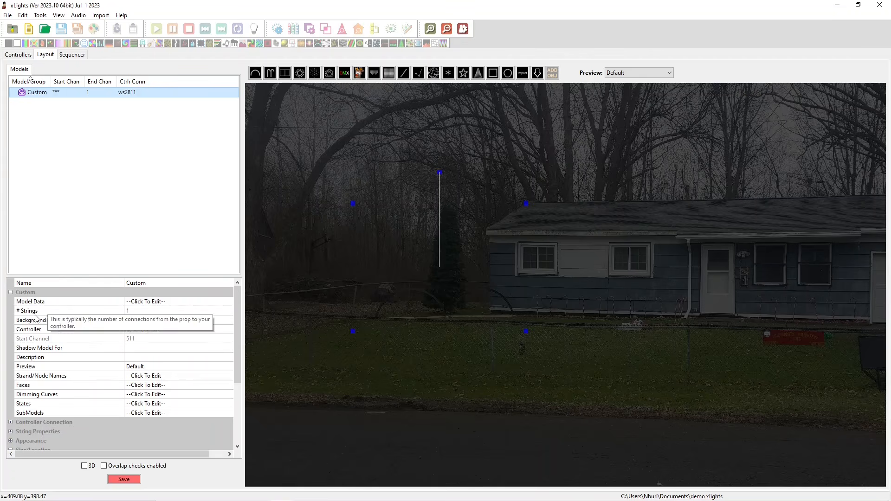
Look over the Custom model's # Strings and Background Image properties, reselecting the model.
click(132, 310)
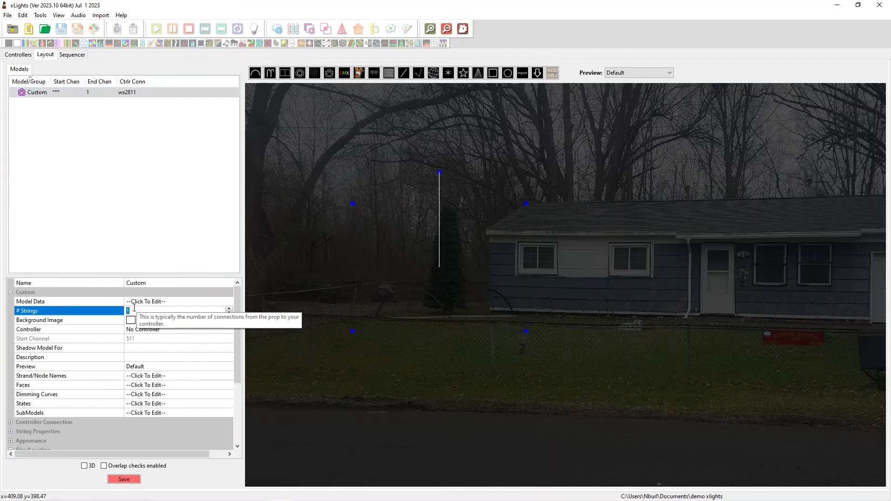
click(157, 259)
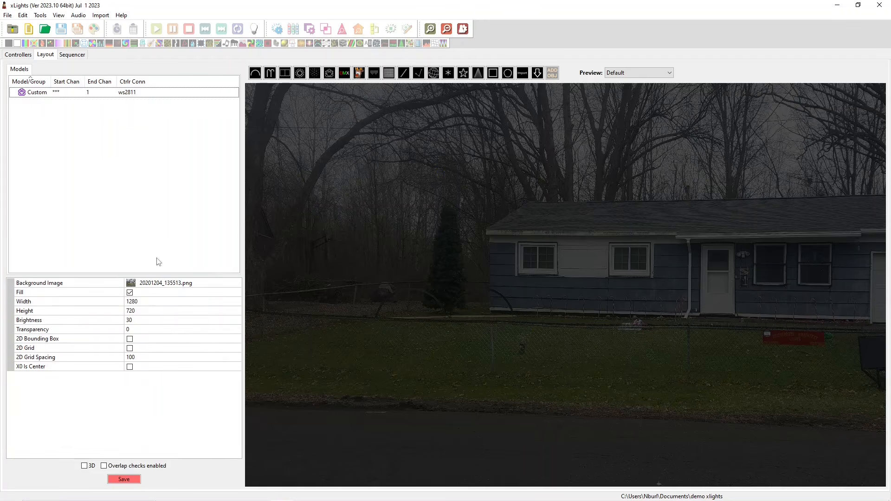
click(96, 95)
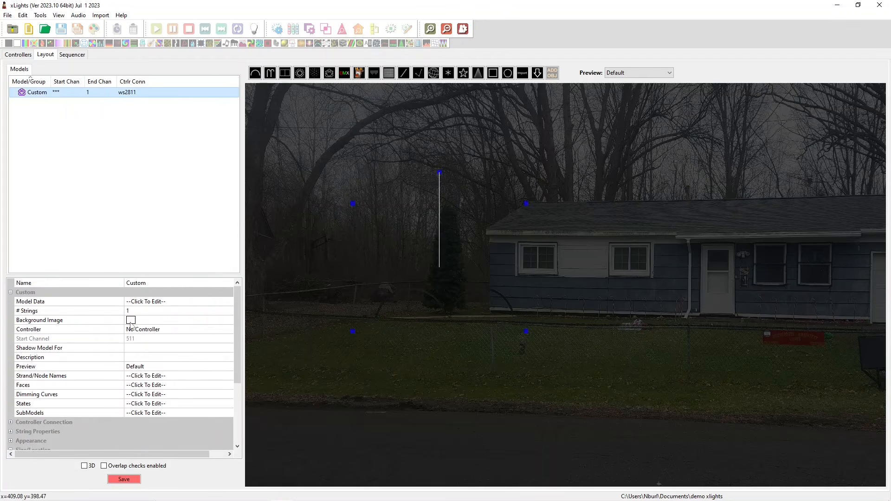
Delete the Custom model and draw a DMX Skull model beside the evergreen tree.
click(115, 241)
click(344, 73)
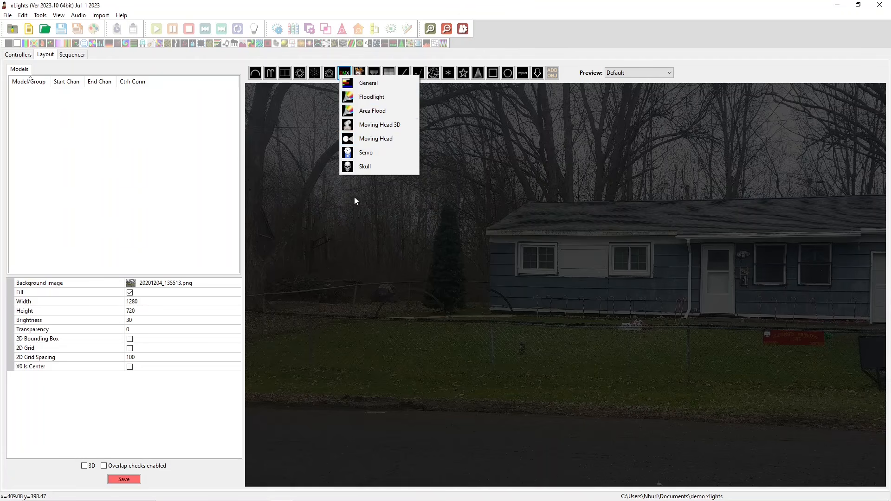
click(364, 166)
drag(332, 162, 436, 255)
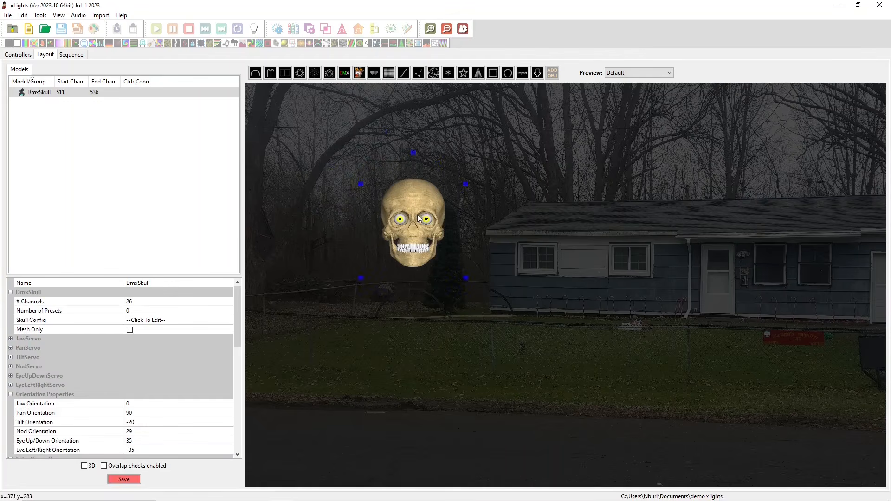
Delete the DMX Skull and draw an Image model across the area beside the evergreen tree.
key(Delete)
click(343, 73)
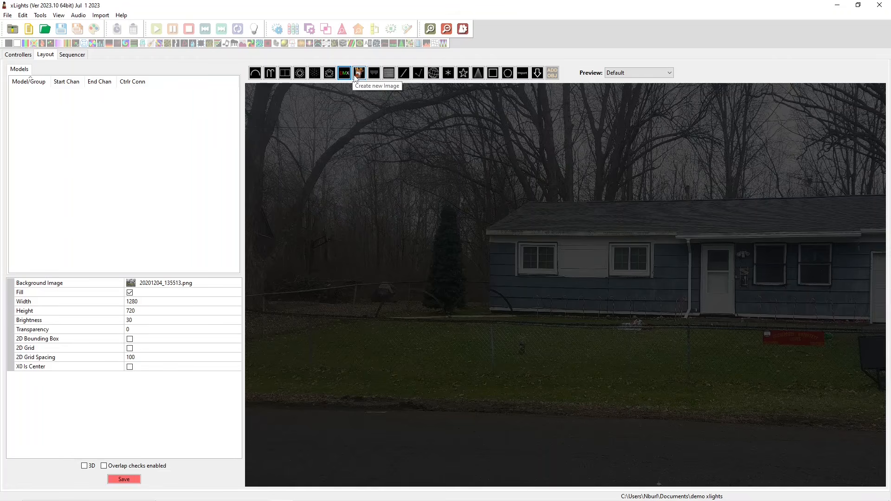
click(357, 75)
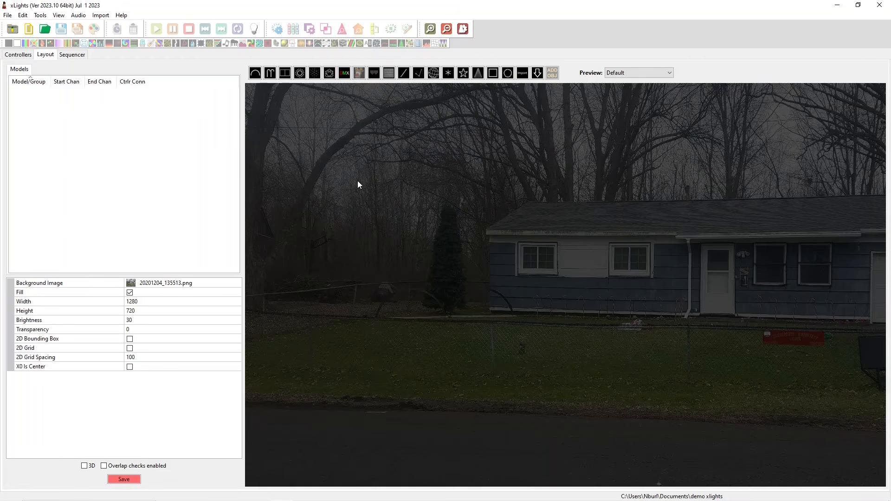
drag(357, 220, 462, 302)
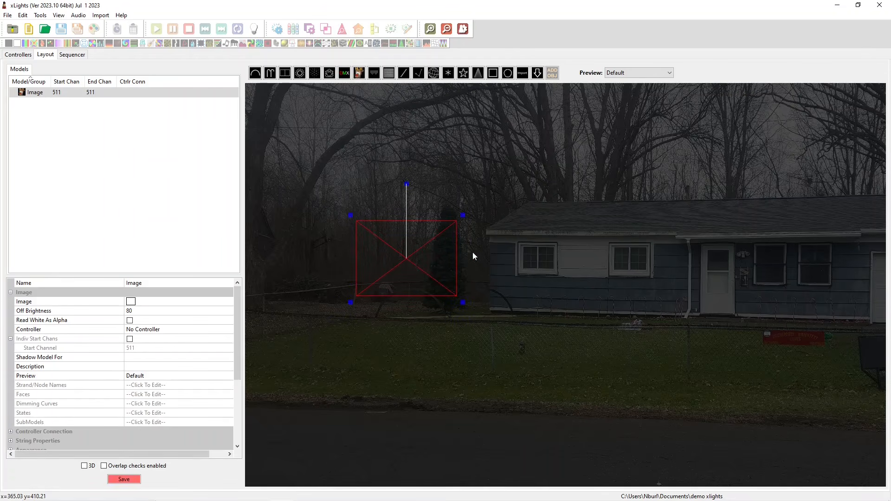
Browse the image files for a picture for the Image model.
click(167, 302)
click(229, 302)
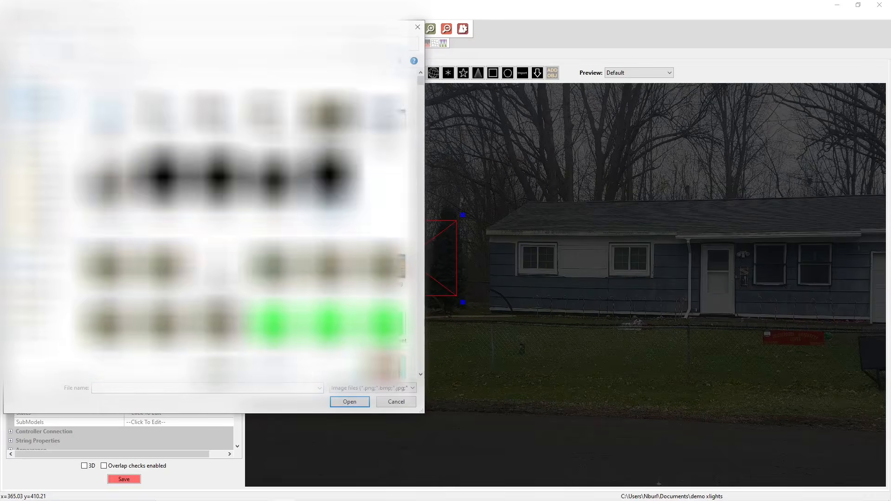
scroll(330, 259, down, 5)
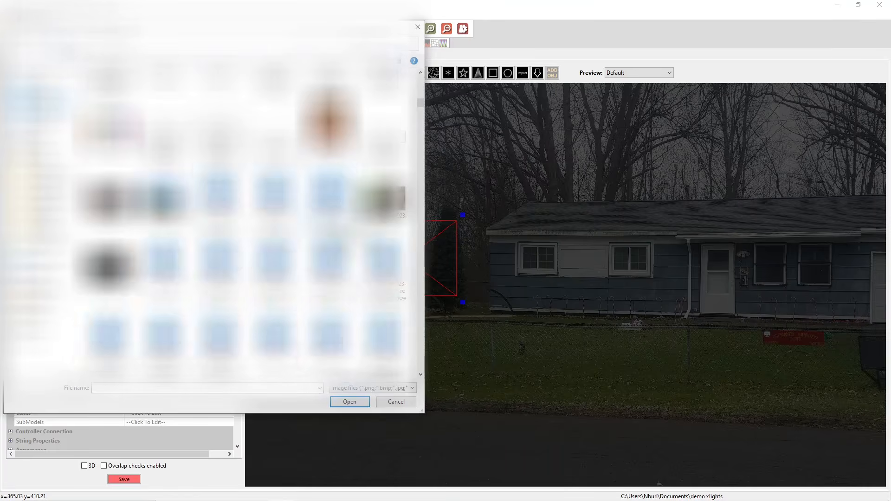
Load the donut picture R (26).png into the image model and enlarge it over the yard.
double_click(328, 163)
drag(463, 303, 523, 356)
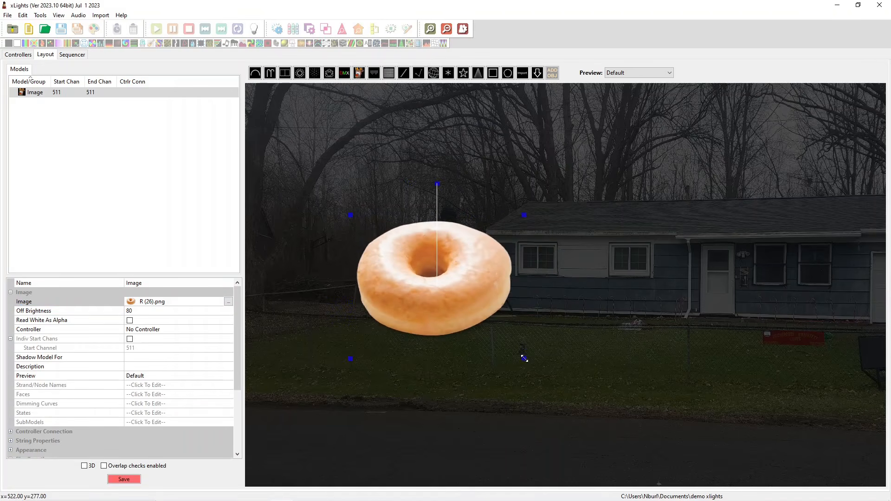
Shrink the donut image and move it onto the roof above the house's leftmost window.
scroll(575, 312, down, 3)
right_click(706, 327)
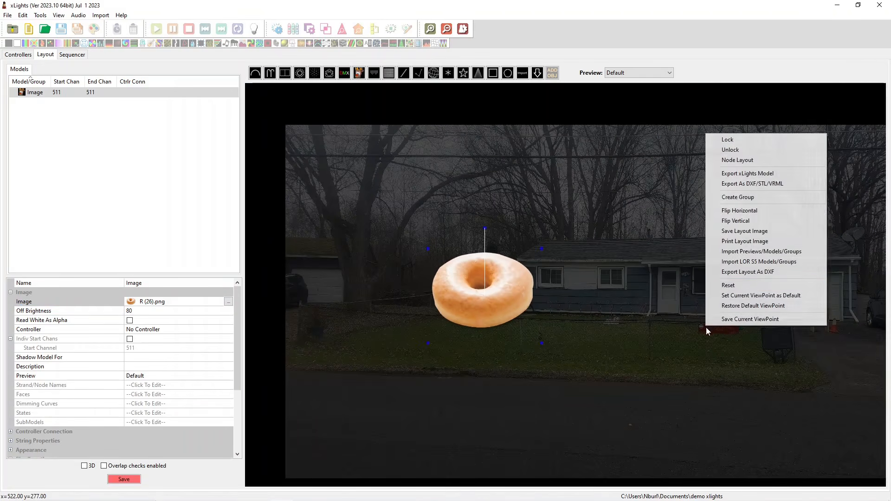
click(727, 284)
mouse_move(459, 273)
mouse_down()
mouse_move(634, 274)
mouse_move(461, 288)
mouse_up()
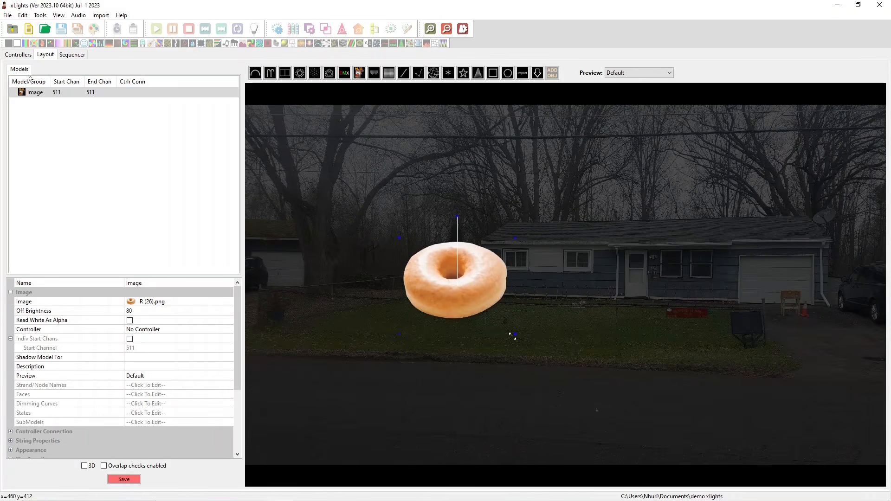
drag(512, 335, 454, 284)
drag(454, 250, 564, 219)
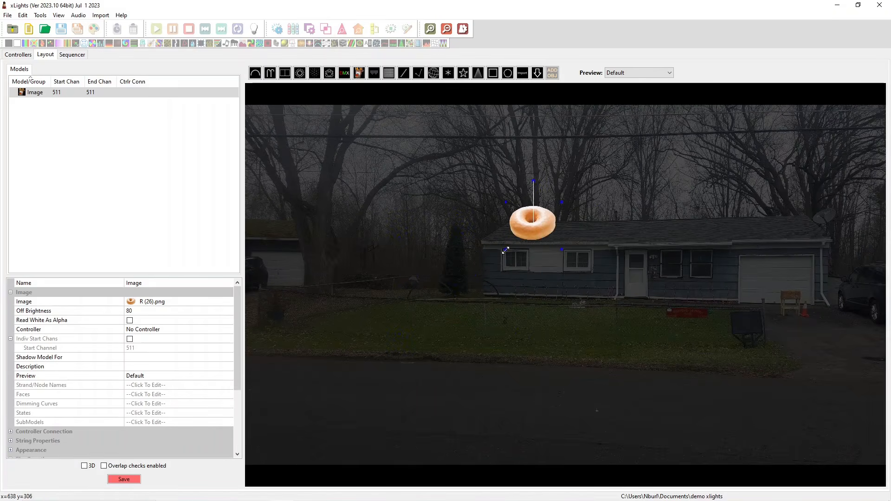
drag(506, 249, 514, 229)
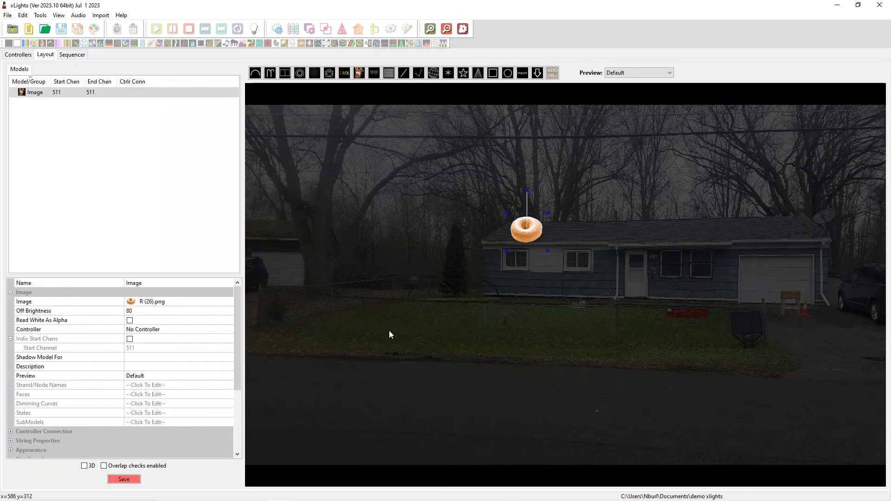
Delete the donut image model and draw an Icicles model horizontally from the yard across the house's left windows.
key(Delete)
drag(377, 276, 602, 275)
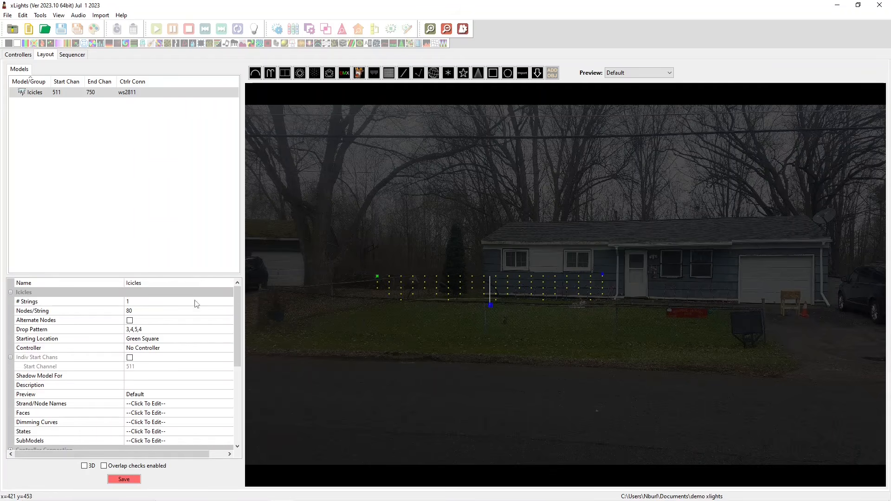
Examine the icicles' # Strings, Nodes/String, Alternate Nodes and Drop Pattern settings against the drops in the layout.
click(63, 302)
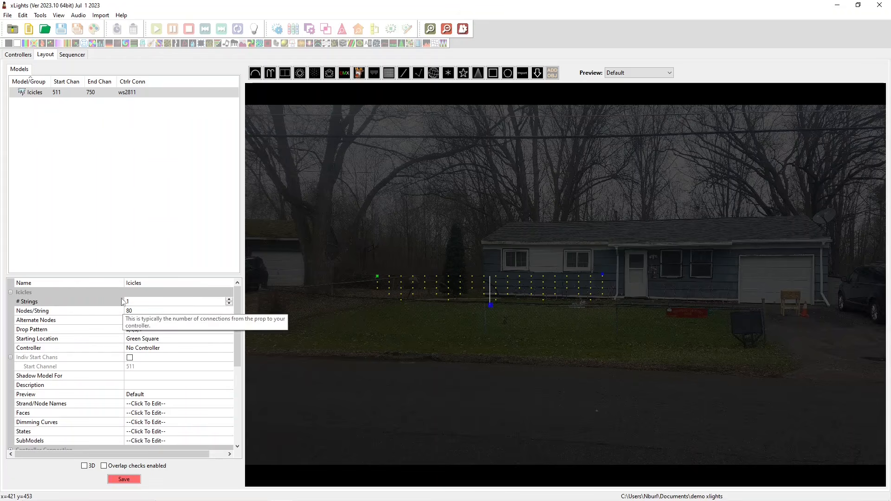
click(135, 301)
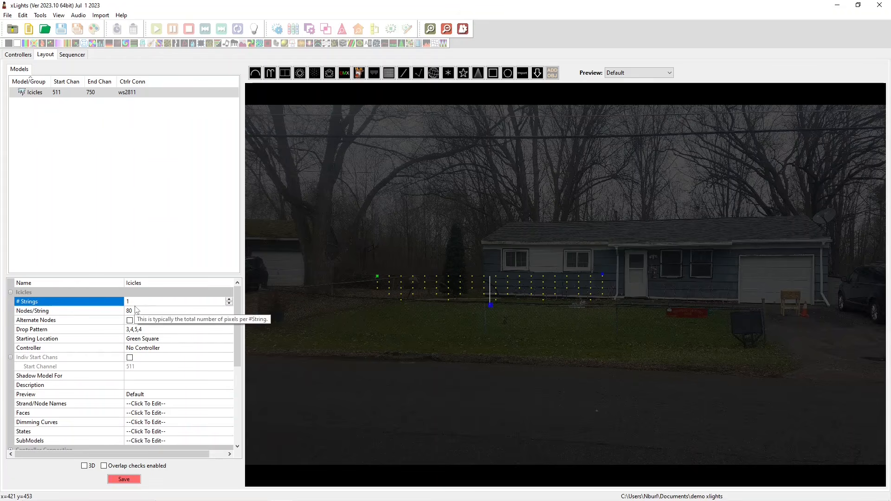
click(138, 311)
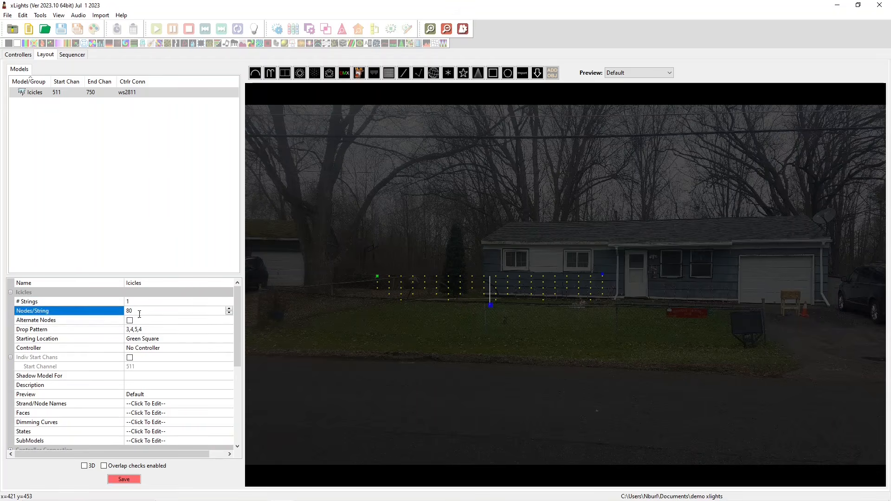
click(155, 329)
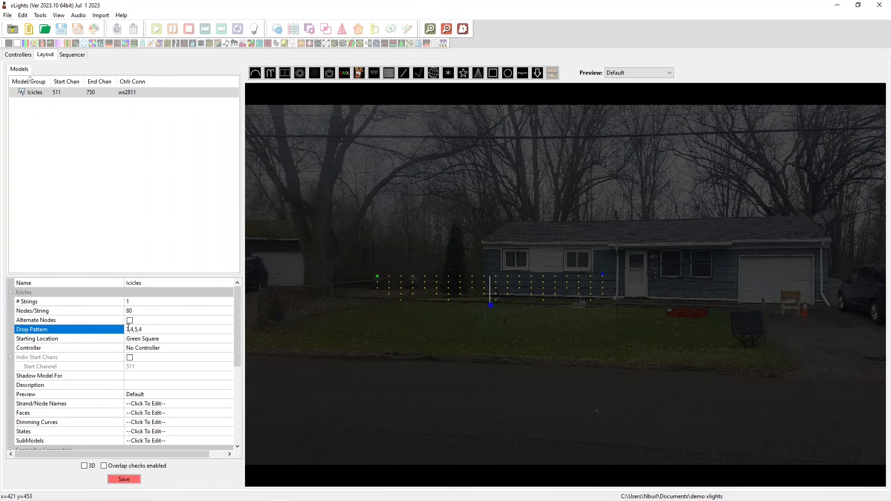
scroll(431, 288, up, 5)
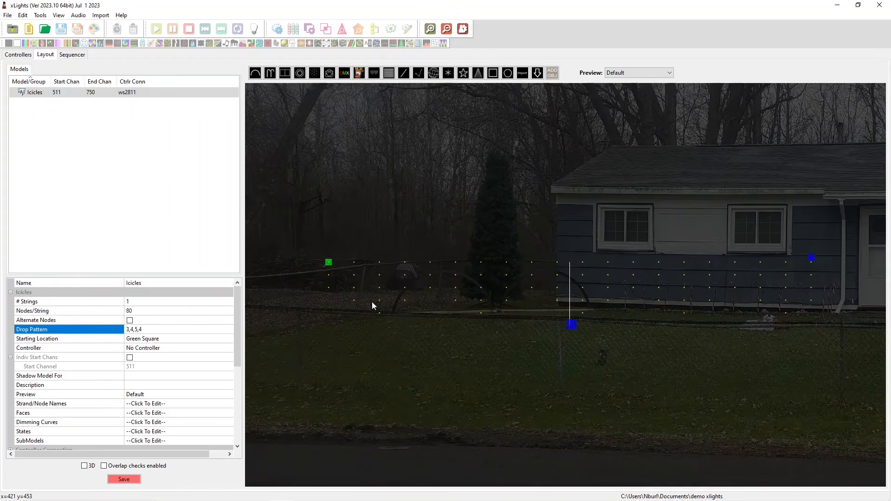
click(134, 333)
click(341, 282)
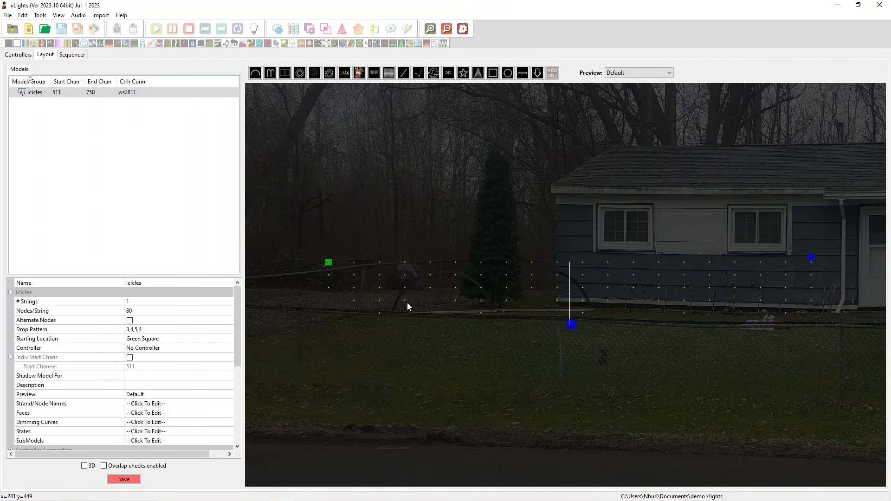
click(154, 323)
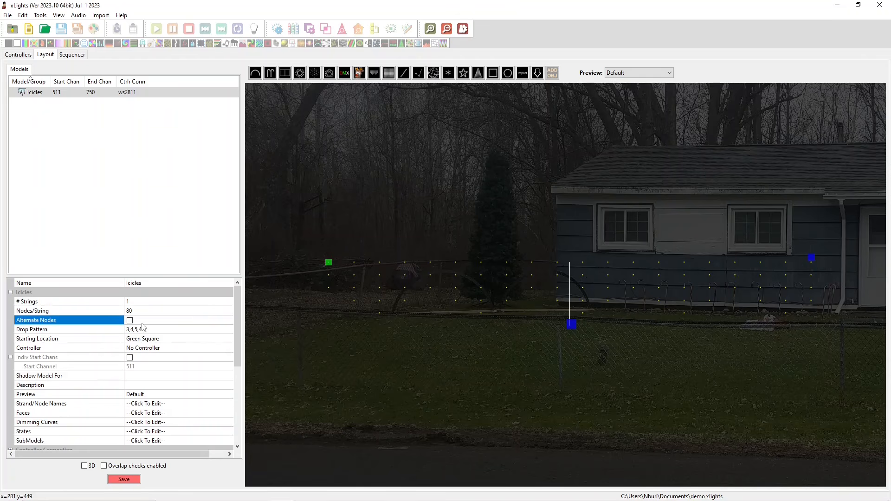
Set the icicles' Drop Pattern to 4,6,5,7 and enable Alternate Nodes.
click(157, 330)
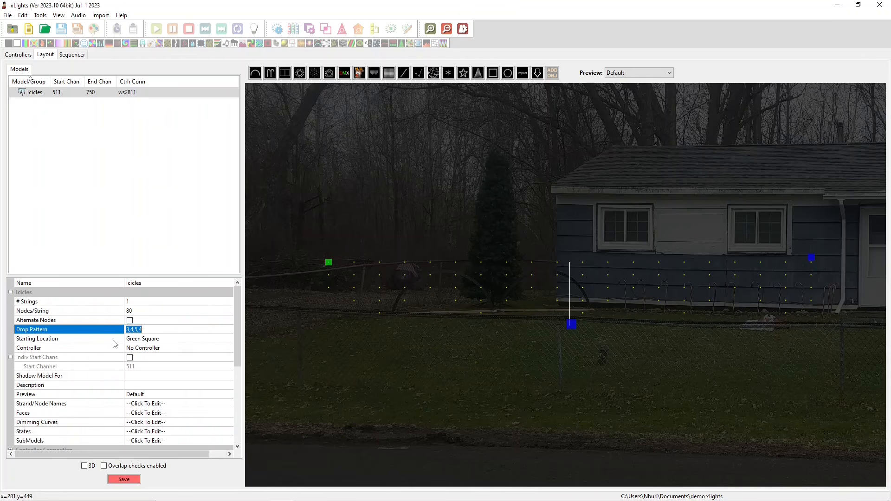
text(4,6,5,7)
key(Return)
click(130, 321)
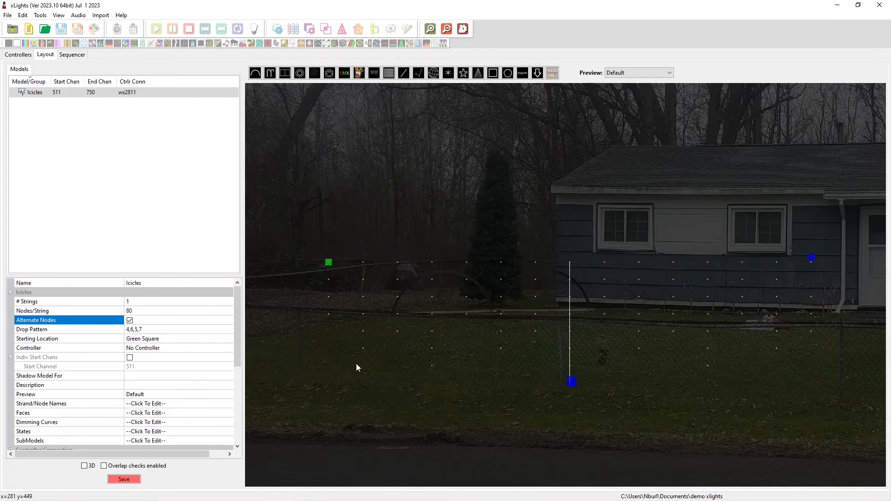
Examine the icicles' node layout and the available Starting Location options.
right_click(433, 263)
click(428, 261)
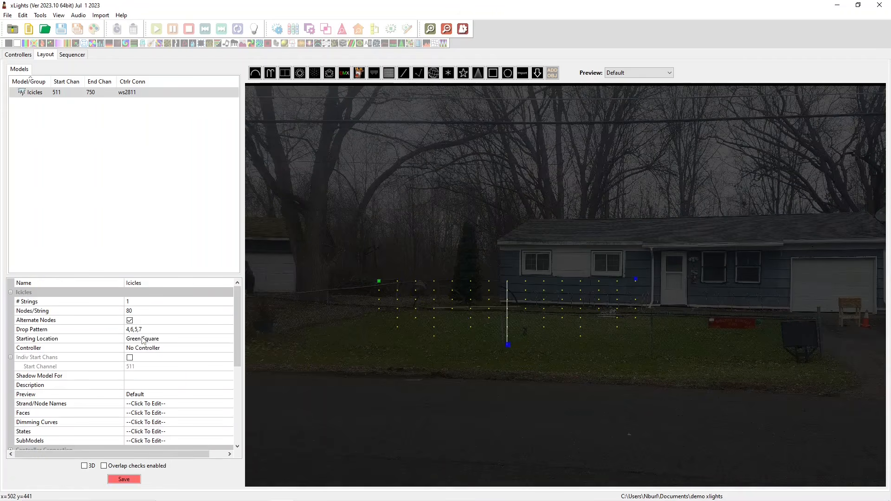
click(142, 341)
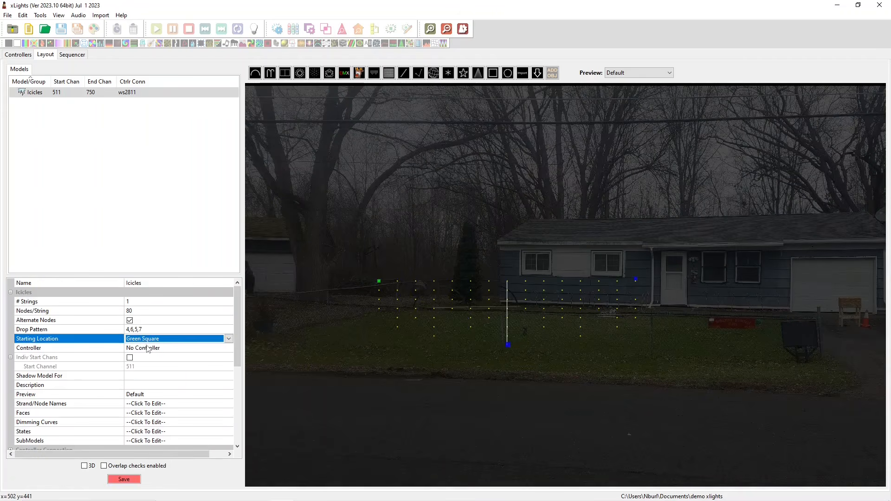
click(158, 343)
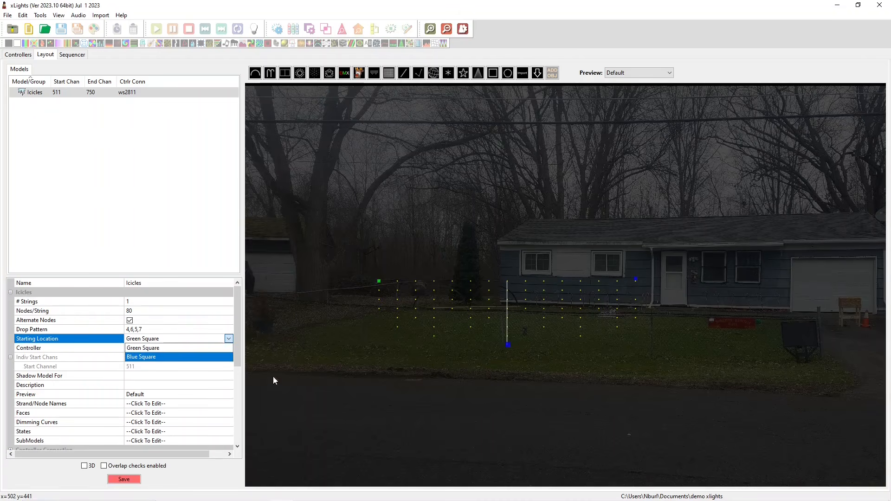
click(330, 408)
click(455, 289)
scroll(181, 335, down, 6)
scroll(182, 376, up, 4)
scroll(183, 380, up, 3)
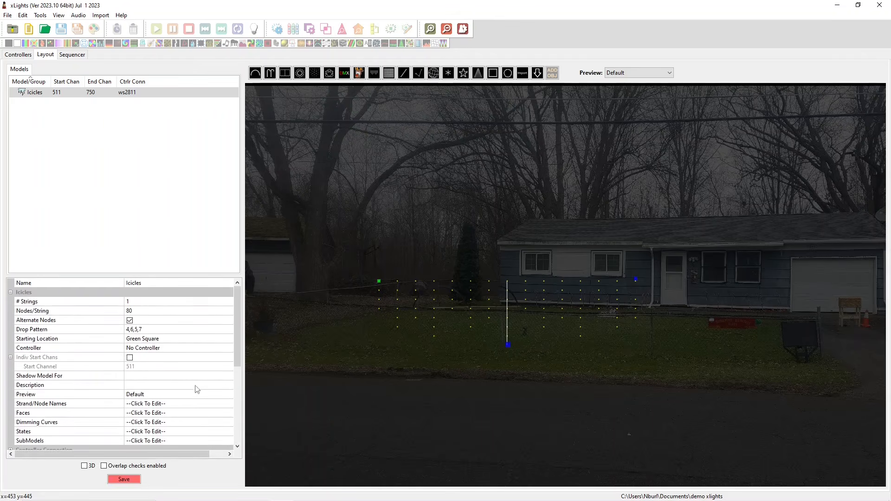
Delete the Icicles model and draw a rectangular Matrix model across the lawn in front of the house.
key(Delete)
click(389, 74)
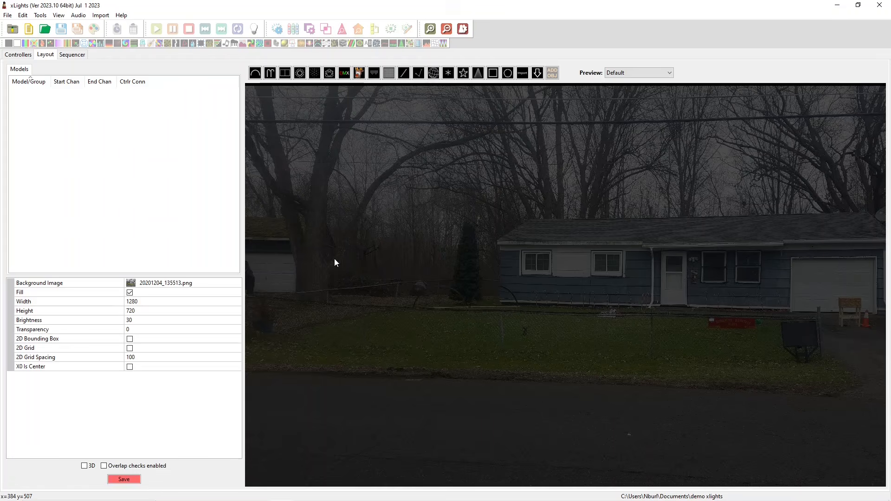
drag(368, 264, 612, 388)
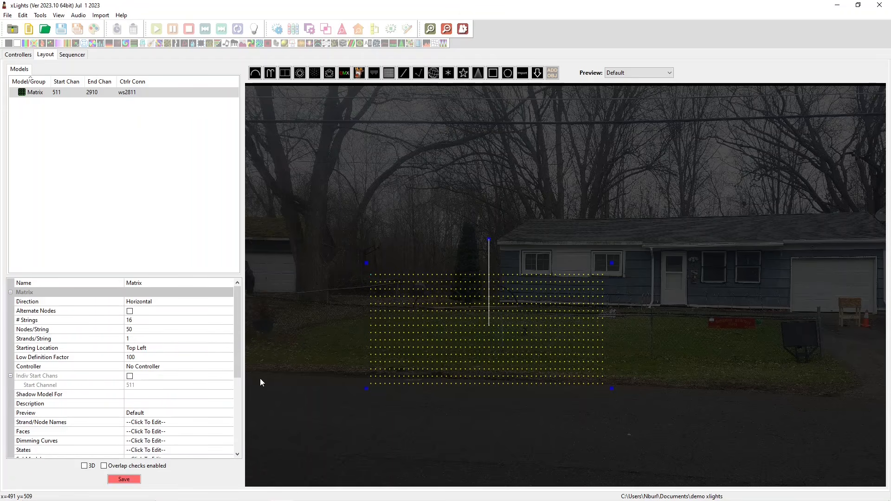
Review the matrix's # Strings and Nodes/String settings, and set Strands/String to 3.
click(141, 320)
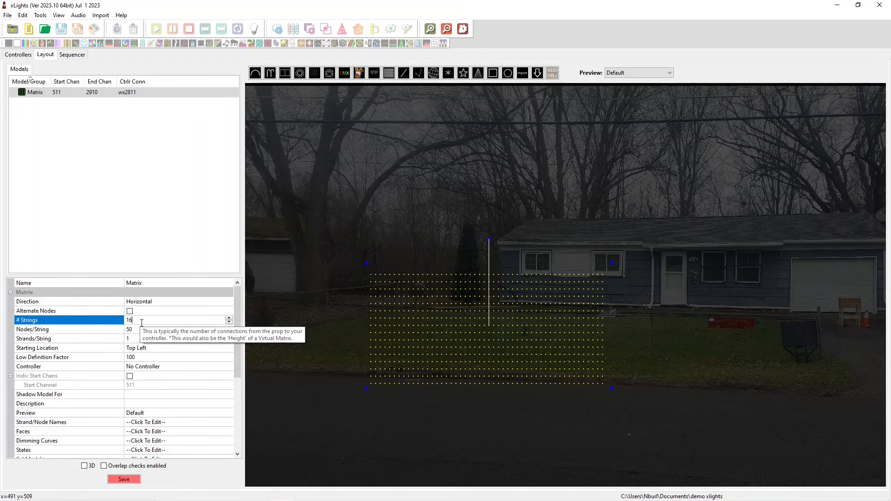
drag(137, 321, 121, 323)
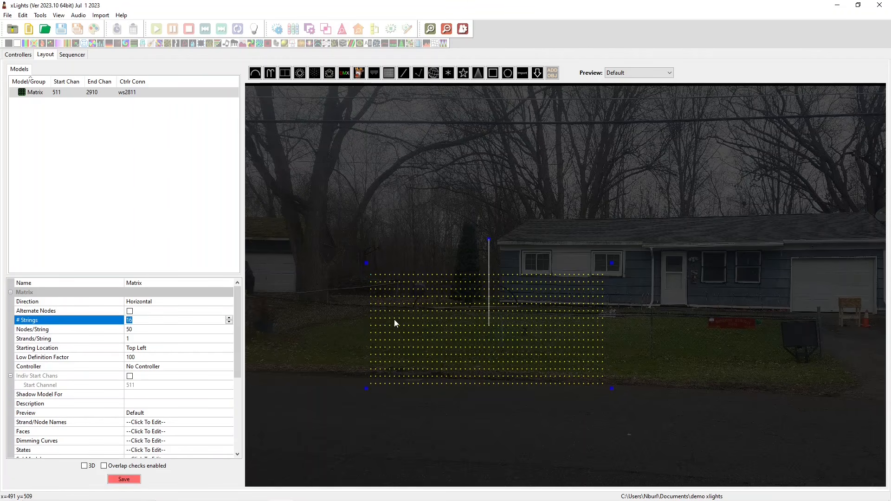
click(145, 330)
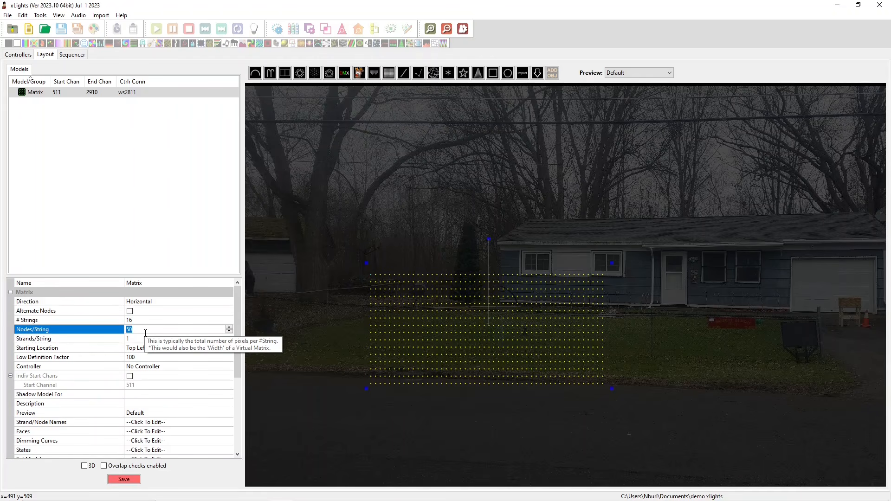
click(153, 338)
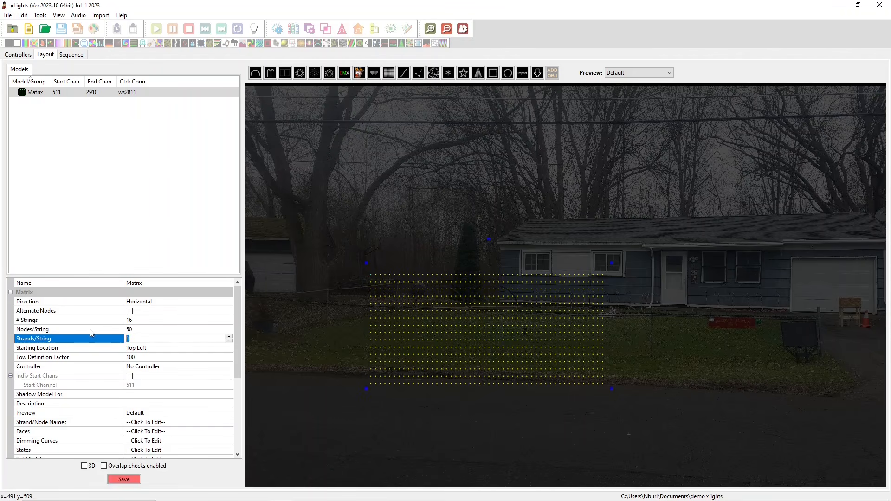
text(3)
key(Return)
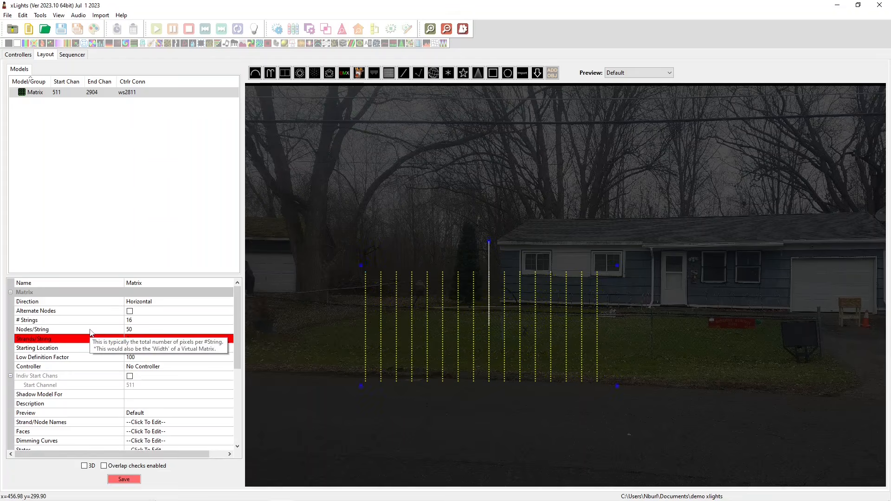
click(131, 334)
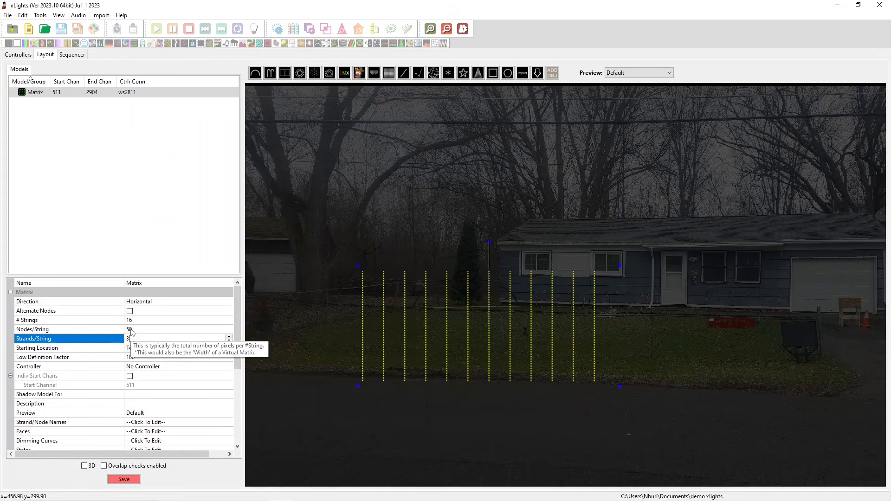
key(Return)
Set the matrix's Strands/String to 5.
click(131, 340)
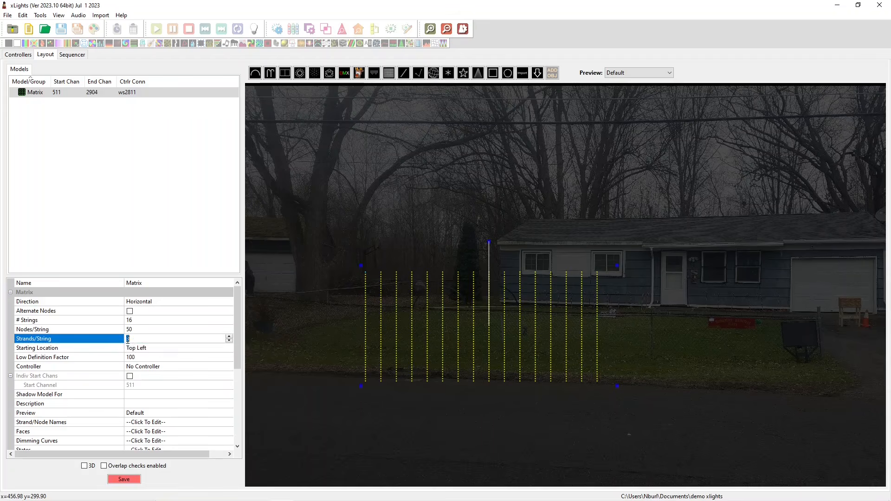
text(5)
key(Return)
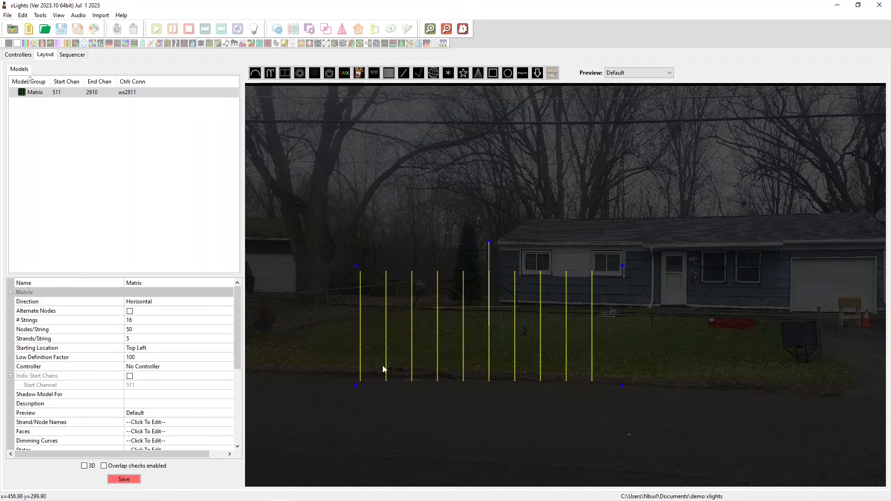
Stretch the matrix vertically to spread its nodes apart, and squeeze its top edge down to the road.
drag(354, 385, 353, 469)
drag(355, 221, 361, 158)
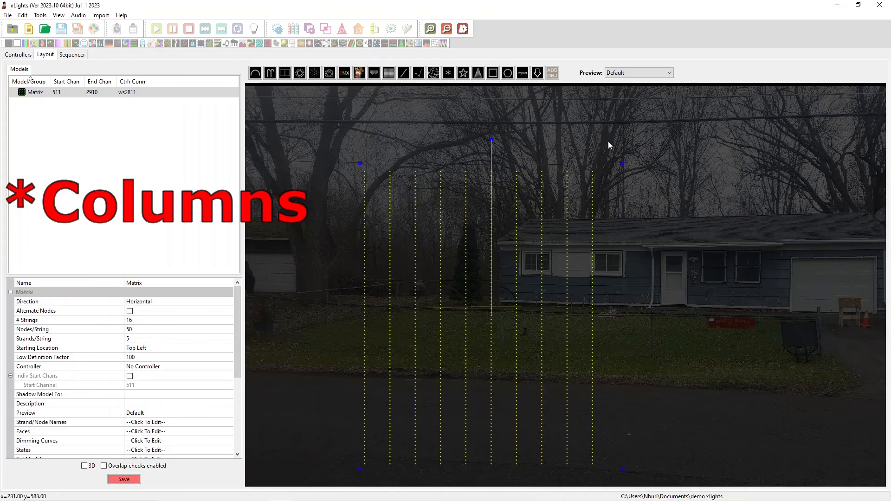
drag(624, 165, 626, 380)
Move the matrix up from the road onto the lawn and adjust its height from the upper-left corner.
click(169, 329)
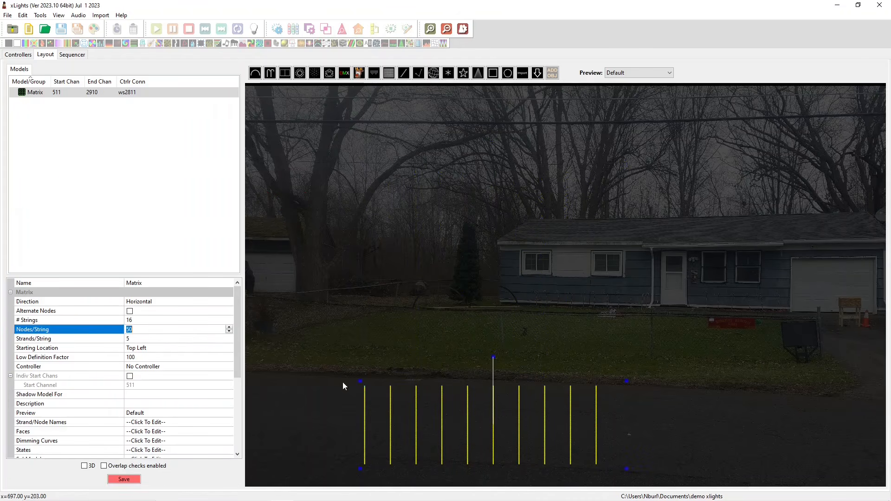
drag(405, 413, 397, 313)
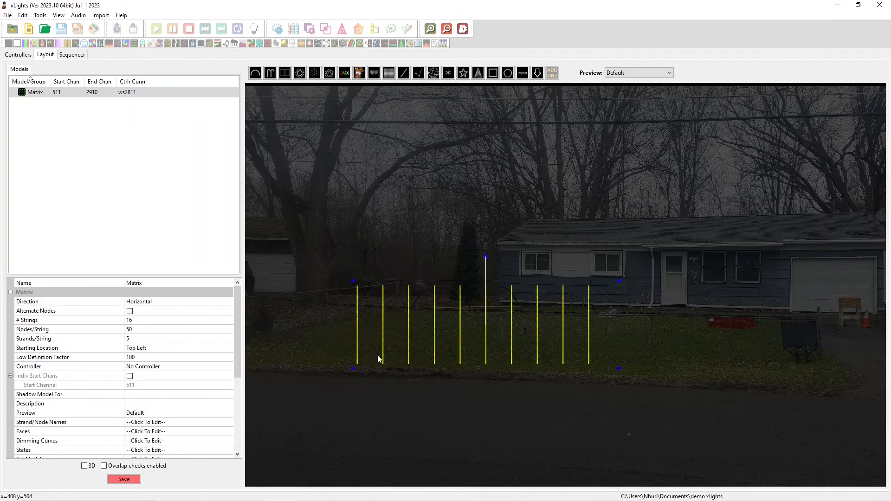
click(129, 329)
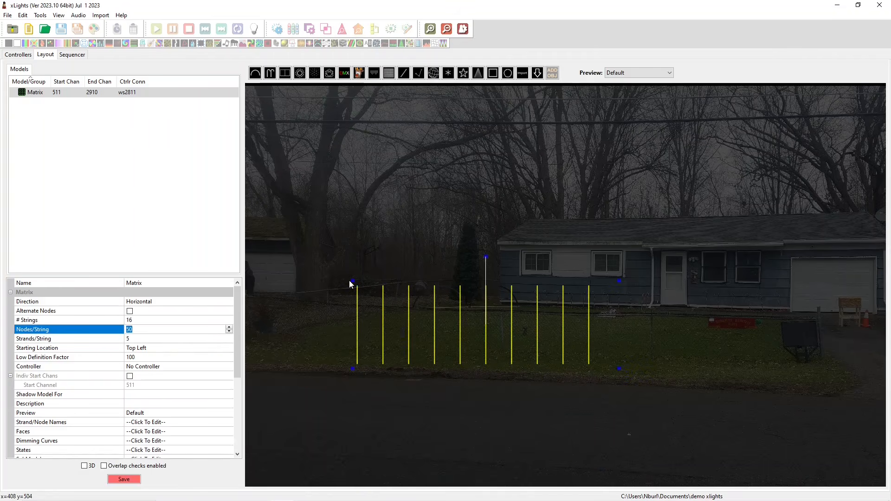
drag(352, 281, 350, 267)
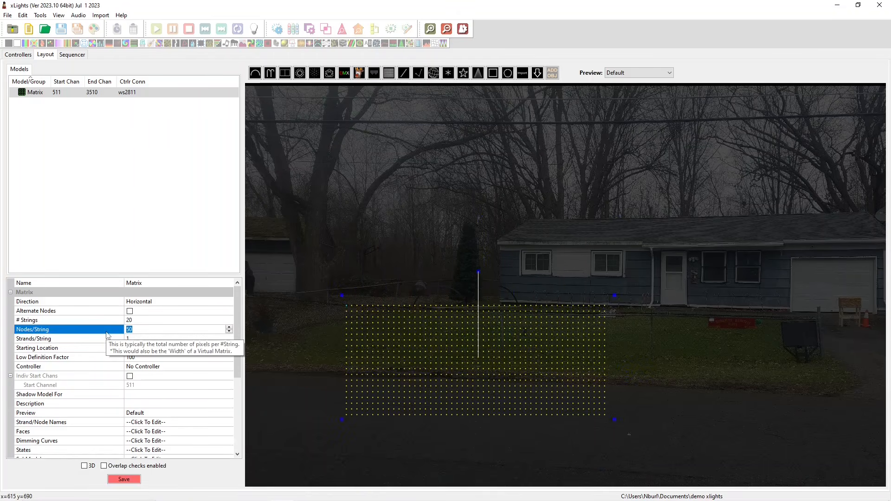
Set the matrix's Nodes/String to 1280.
text(1280)
key(Return)
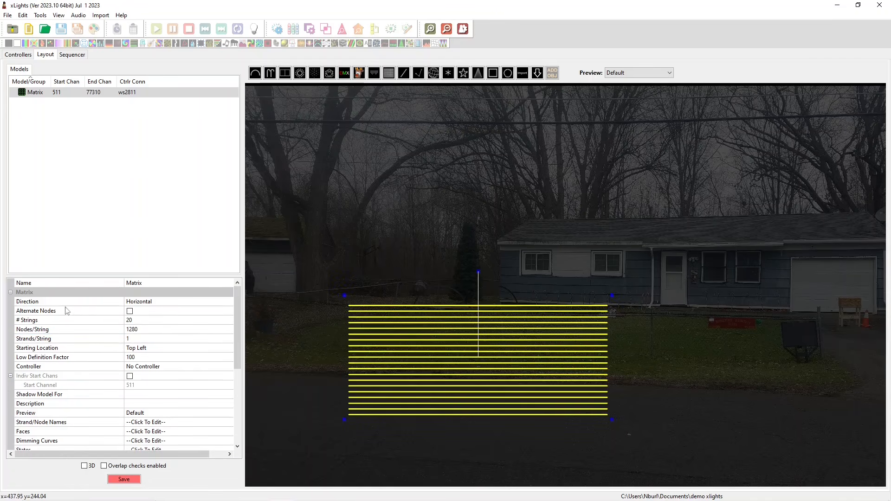
Set the matrix's # Strings to 720, then make it narrower and taller from its upper-left corner.
click(125, 321)
text(720)
key(Return)
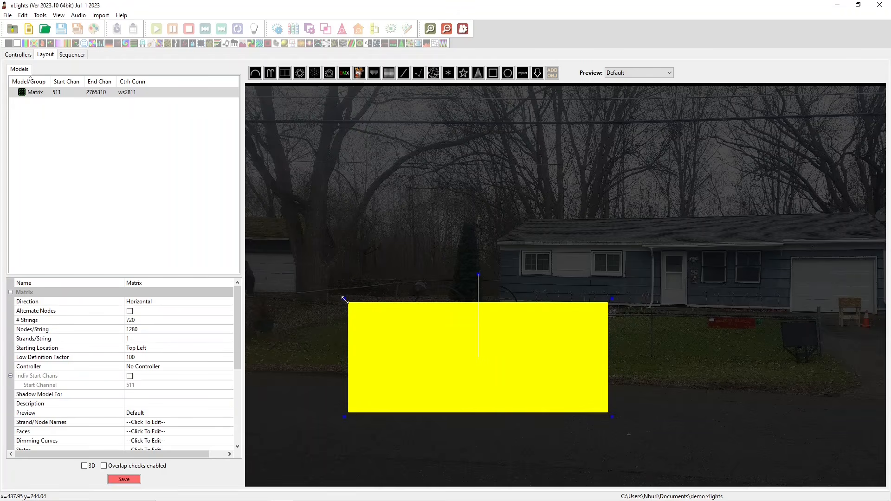
drag(343, 300, 378, 282)
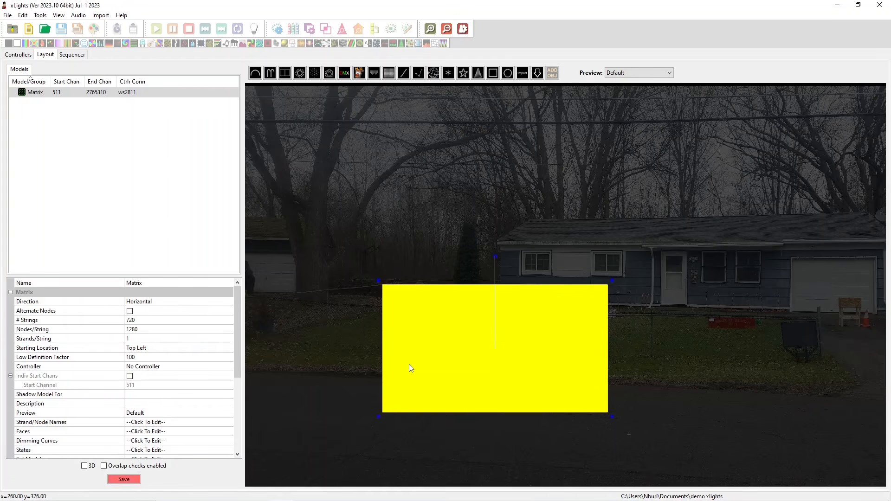
Choose Top Left as the matrix's Starting Location.
click(44, 348)
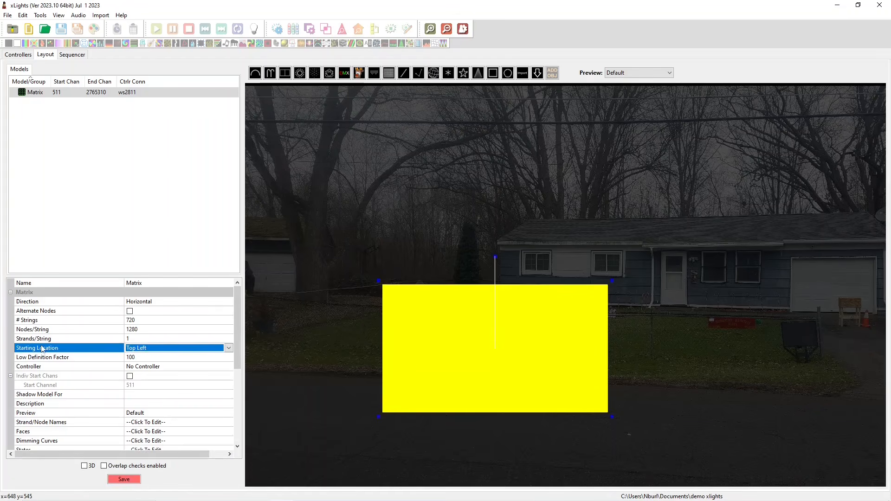
click(140, 352)
click(140, 351)
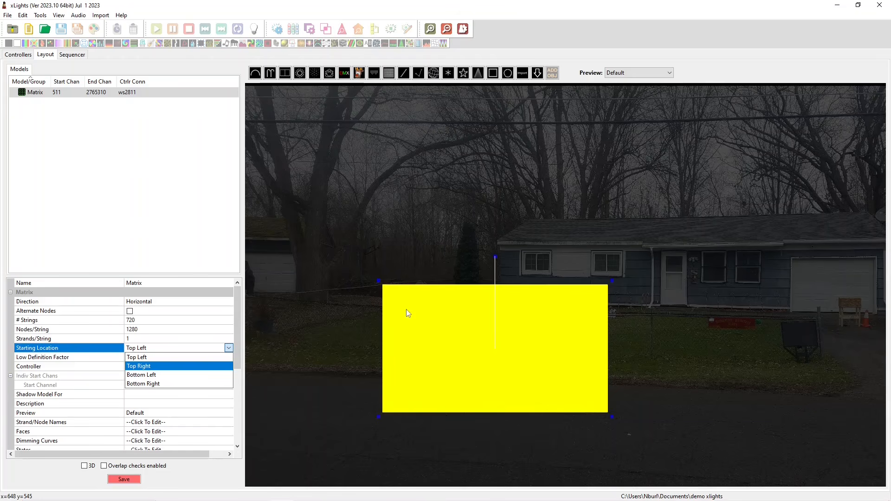
click(139, 357)
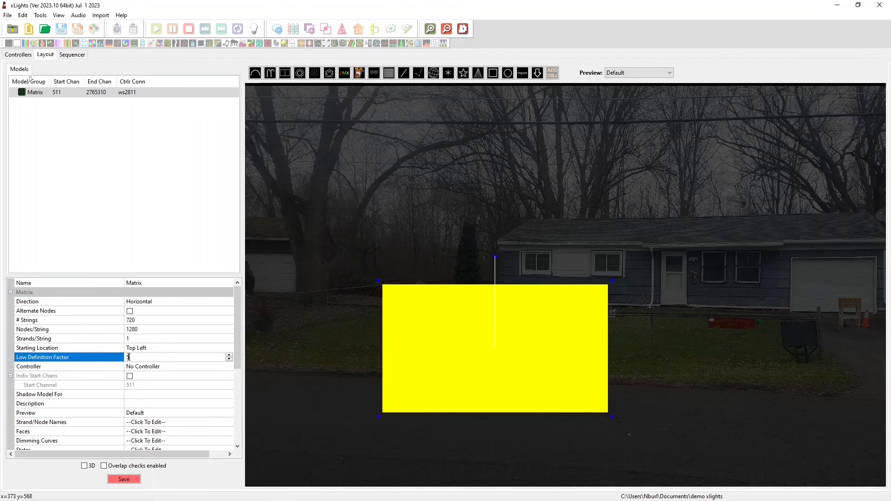
Set the matrix's Low Definition Factor to 100.
double_click(133, 357)
click(132, 357)
text(100)
click(180, 340)
click(147, 359)
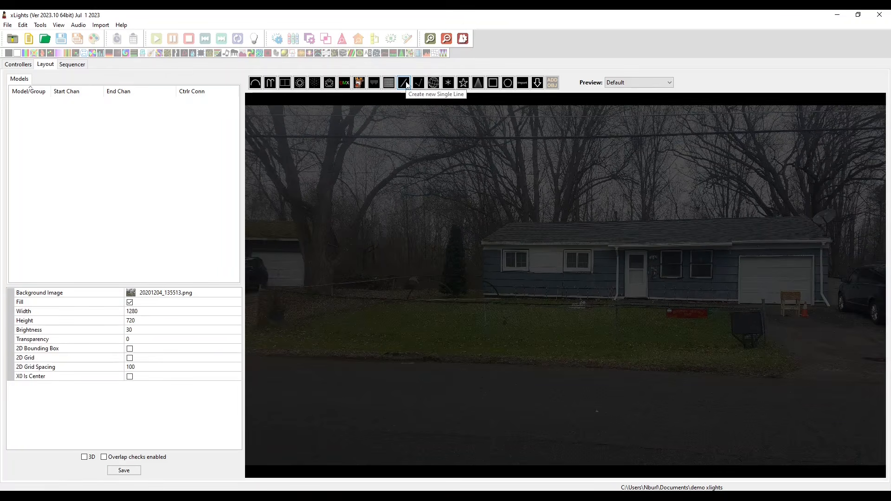
Draw a Single Line model sloping from left of the evergreen down to the base of the front door.
click(404, 84)
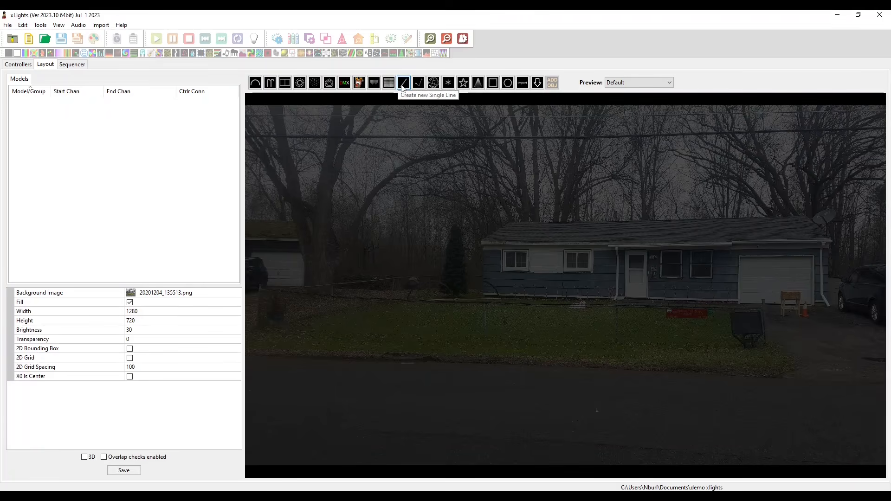
drag(416, 270, 643, 314)
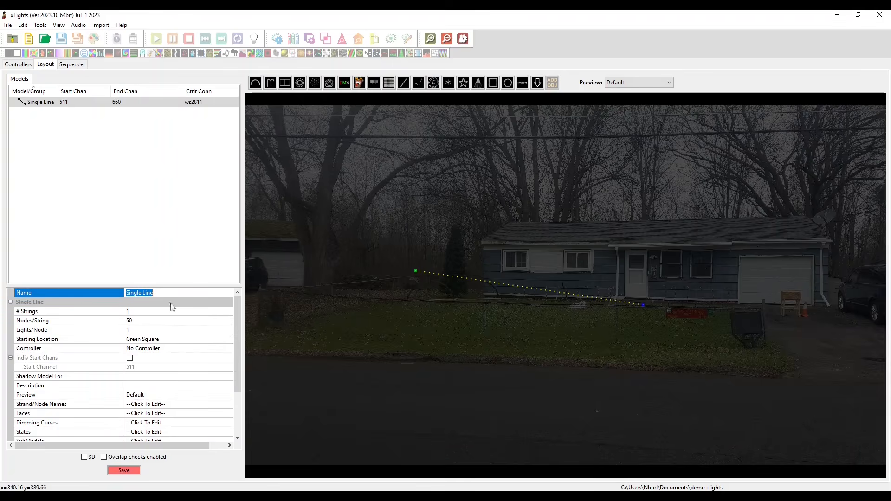
click(151, 311)
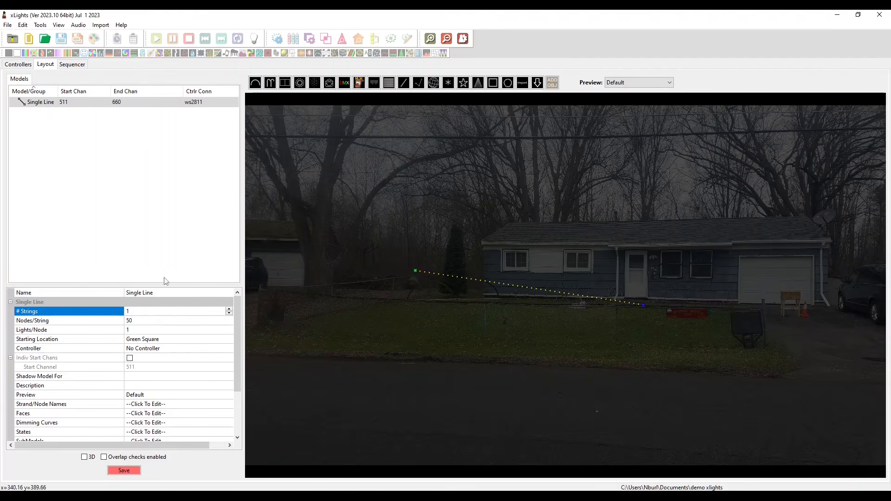
Try 300 Nodes/String on the single line, settle on 100, and extend its blue end past the garage roof.
click(136, 321)
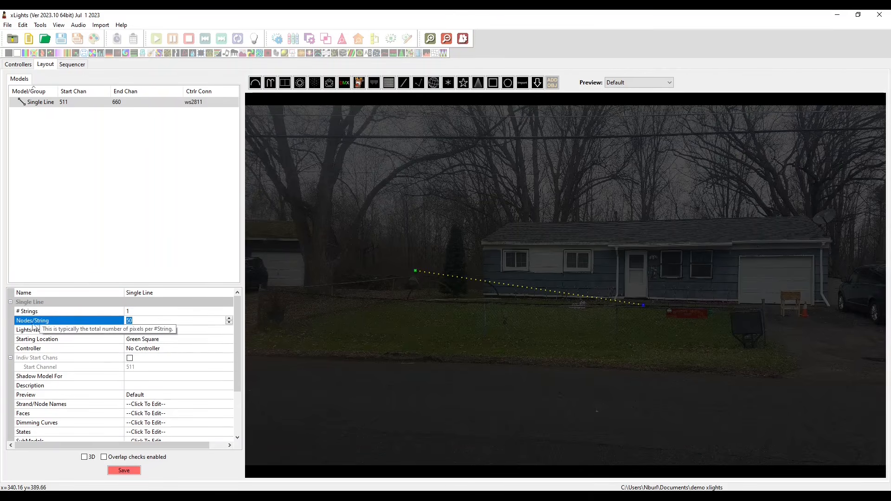
text(100)
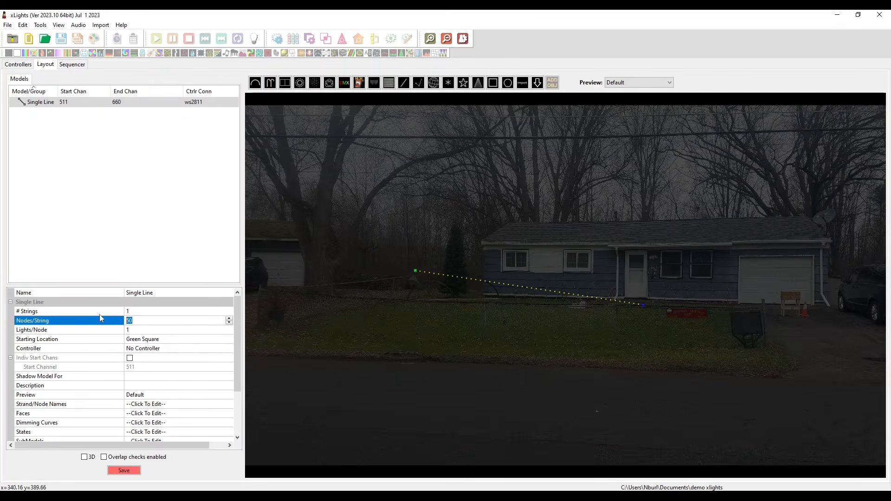
key(Return)
click(130, 320)
text(300)
key(Return)
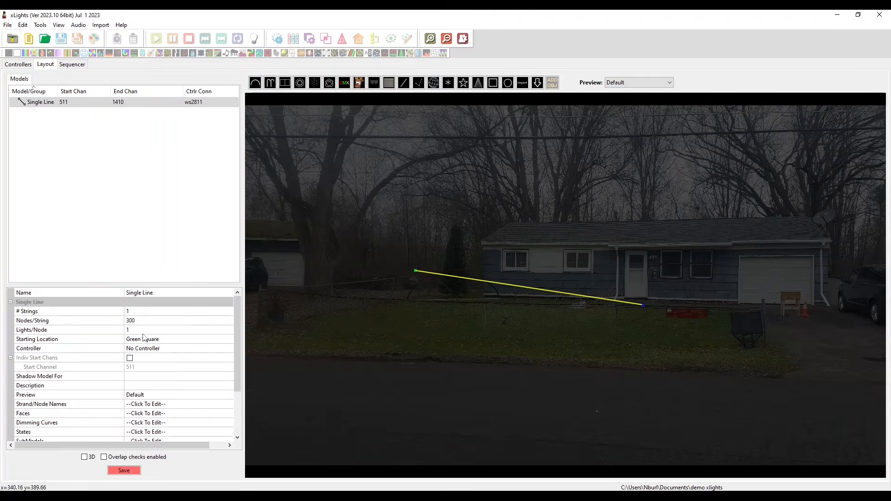
drag(640, 306, 837, 250)
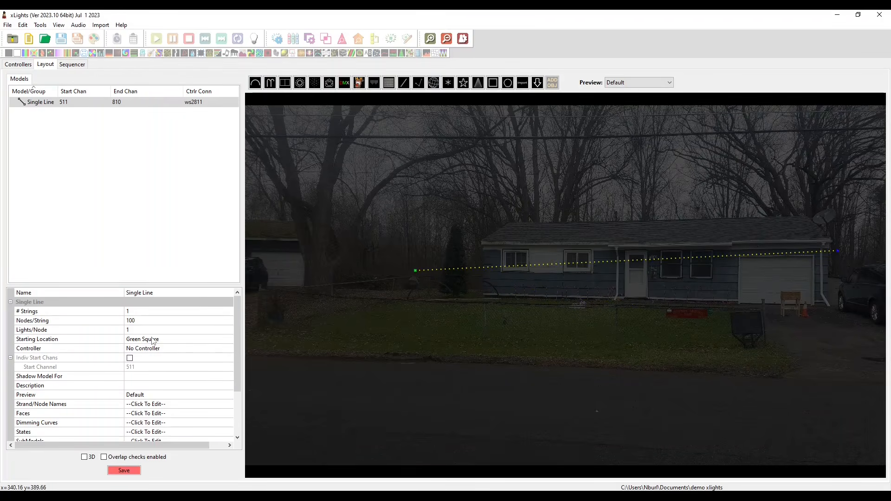
Set the single line's Starting Location to Blue Square.
click(149, 345)
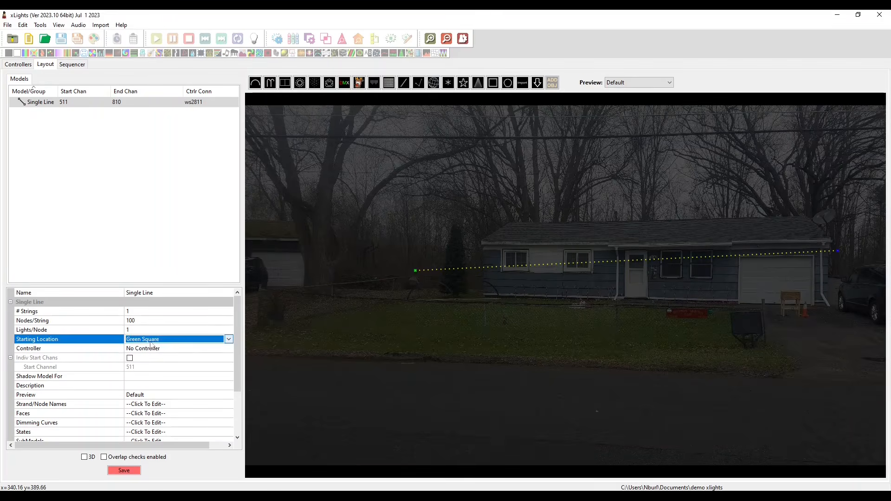
click(156, 344)
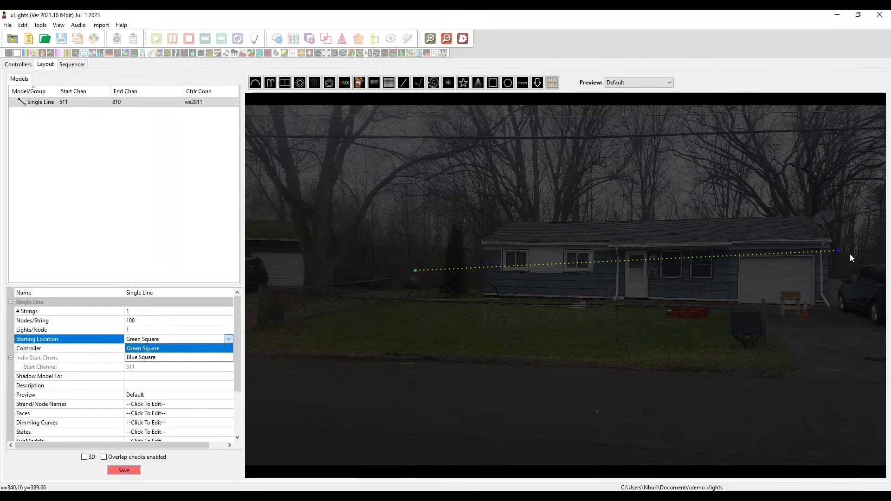
click(147, 357)
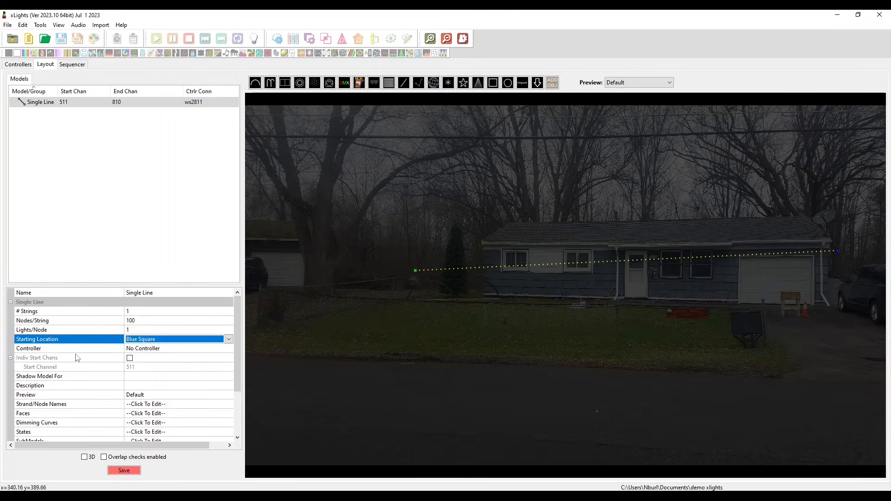
Delete the Single Line model from the layout.
scroll(99, 312, down, 3)
scroll(152, 375, up, 3)
key(Delete)
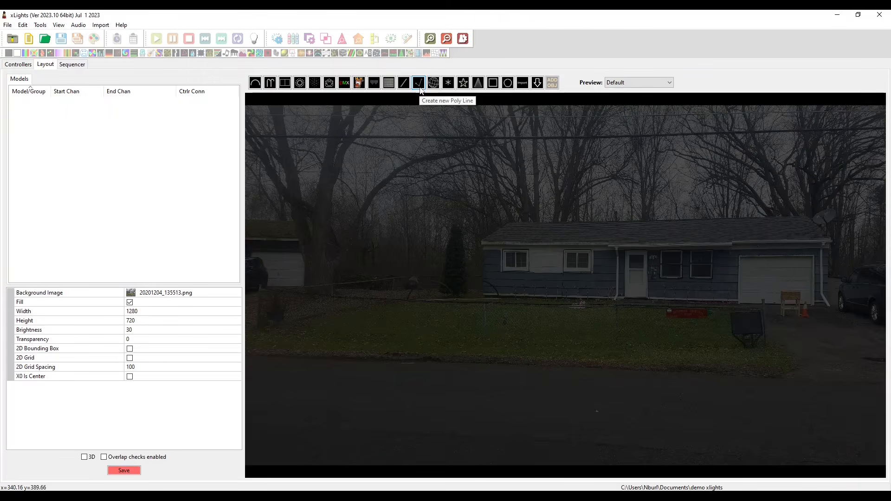
click(420, 86)
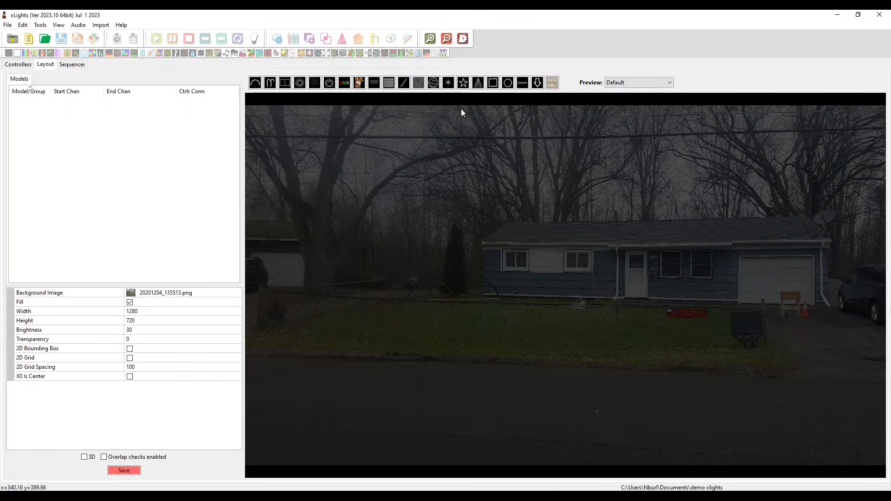
click(450, 285)
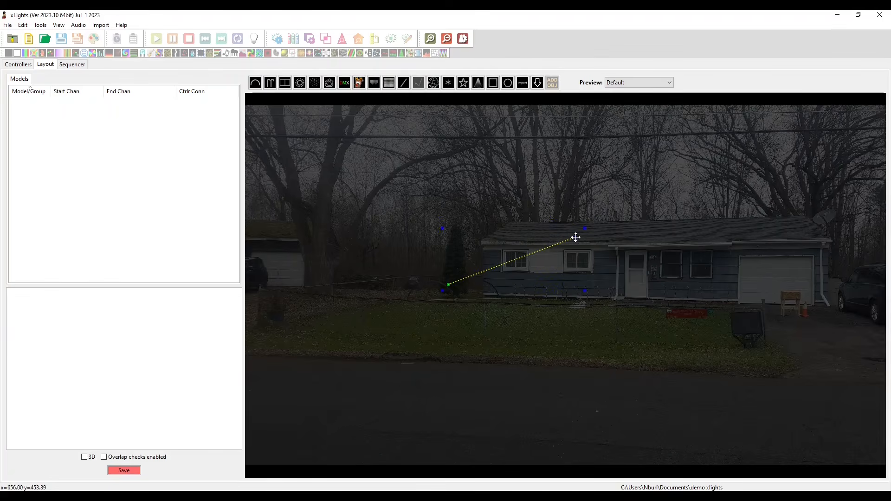
click(575, 238)
key(Escape)
Draw a Poly Line model outlining the house roof, from the eave's left end around all four corners back to the start.
scroll(757, 245, up, 5)
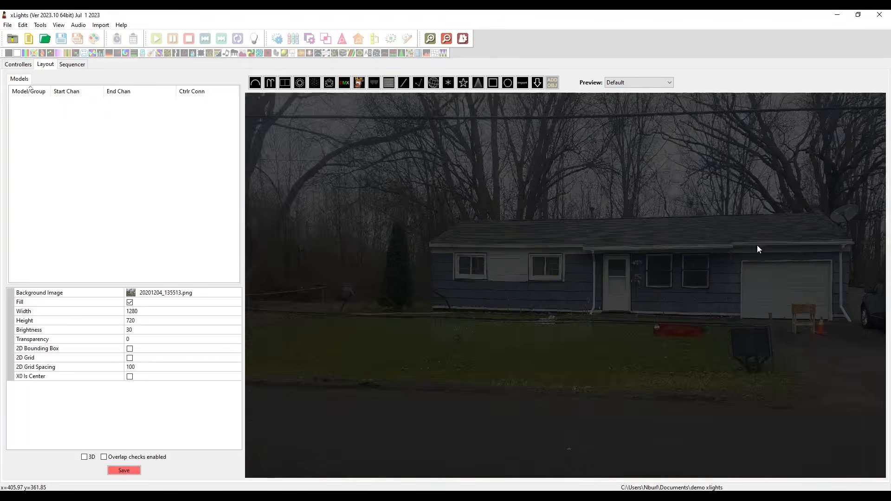
drag(742, 229, 721, 253)
click(418, 82)
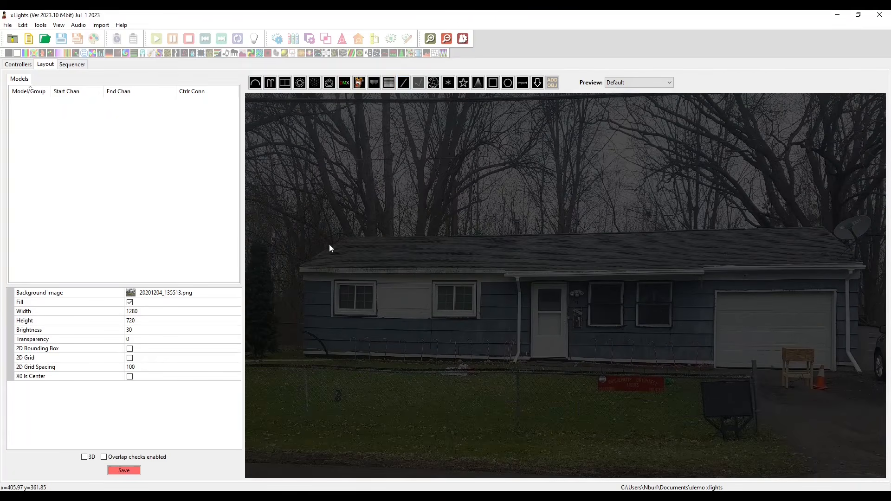
click(300, 268)
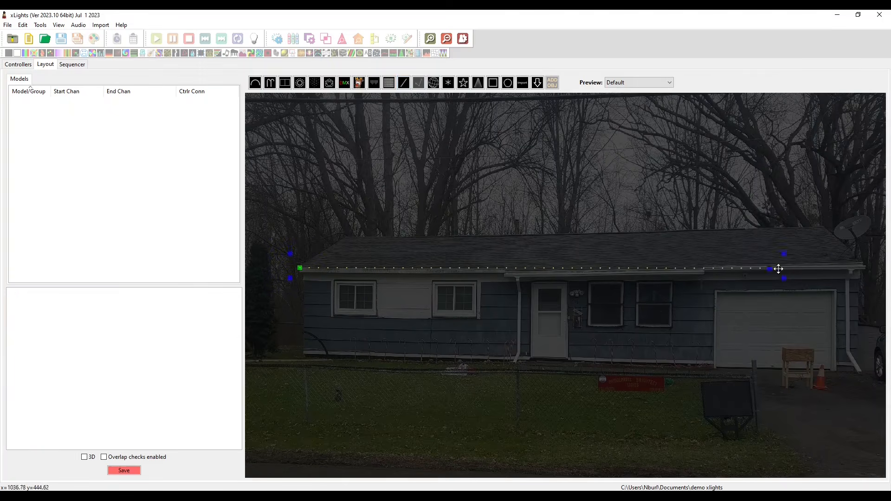
click(863, 263)
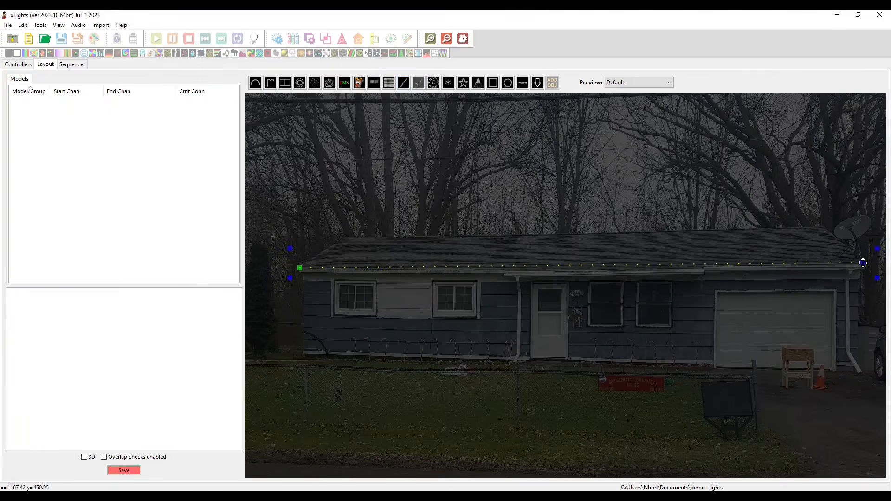
click(824, 225)
click(344, 234)
double_click(300, 269)
key(Escape)
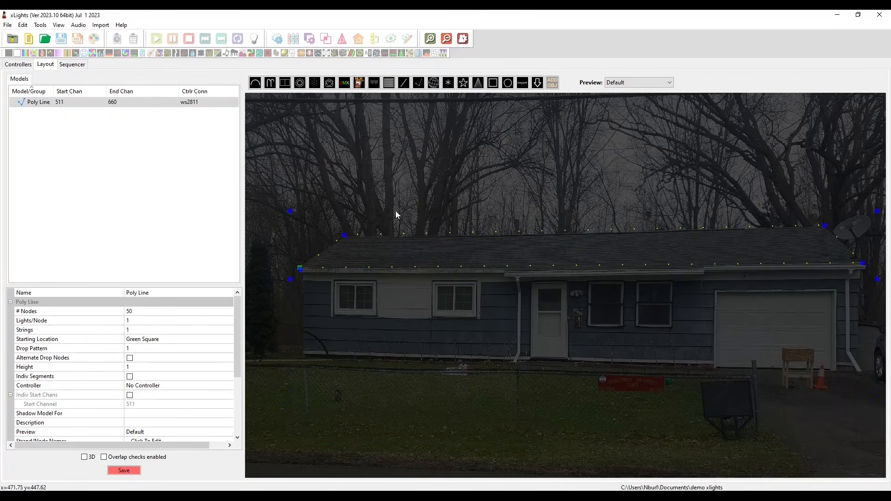
Set the poly line's # Nodes to 300 after trying 200.
click(135, 311)
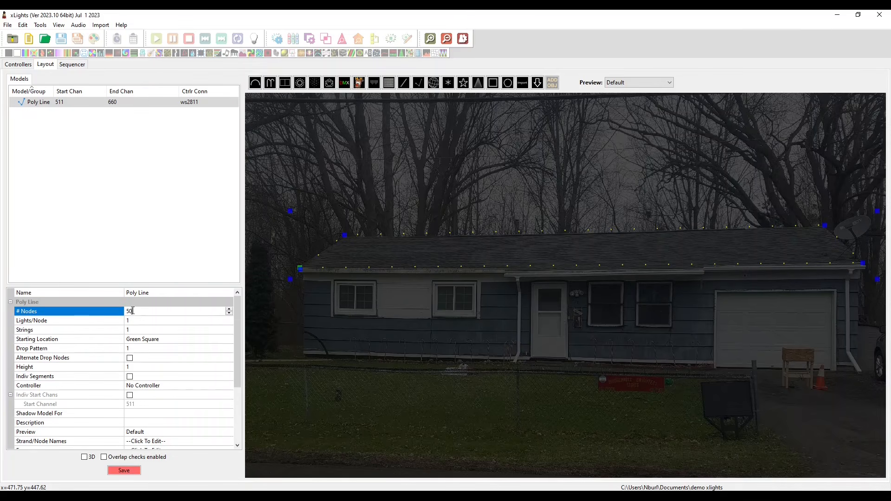
text(200)
click(143, 320)
click(143, 310)
text(6)
text(300)
click(148, 321)
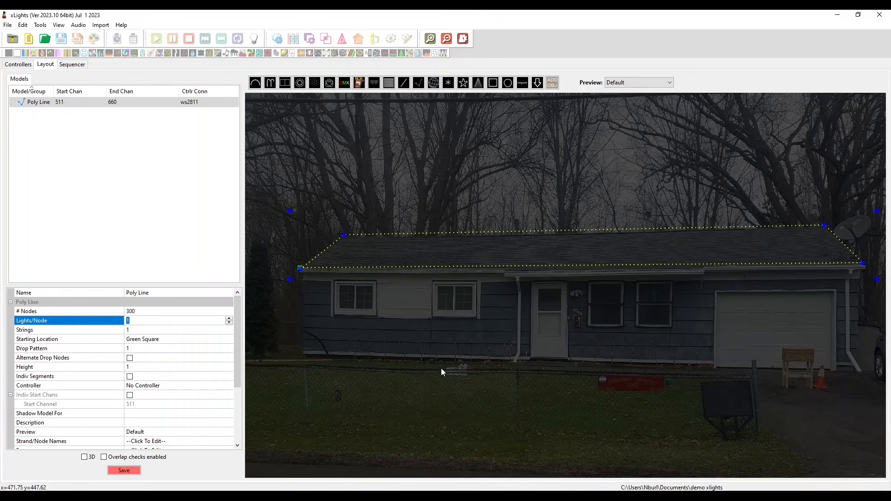
Choose Green Square as the poly line's Starting Location.
click(134, 329)
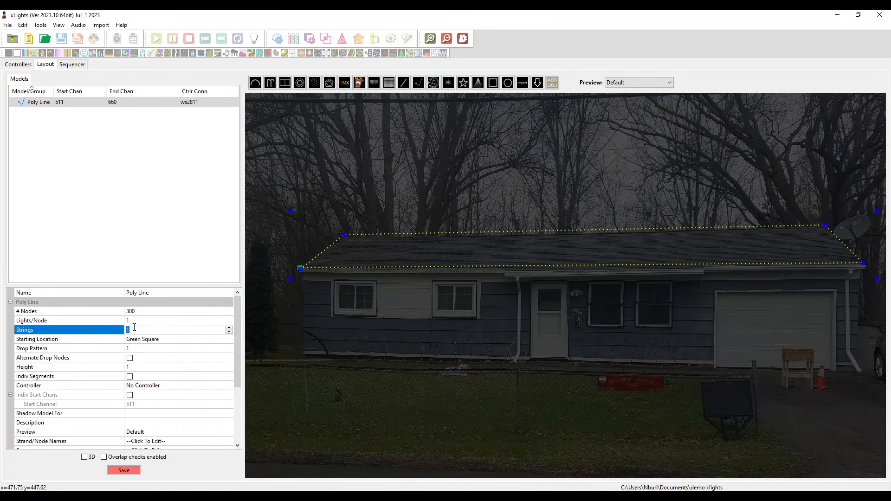
click(175, 344)
click(174, 344)
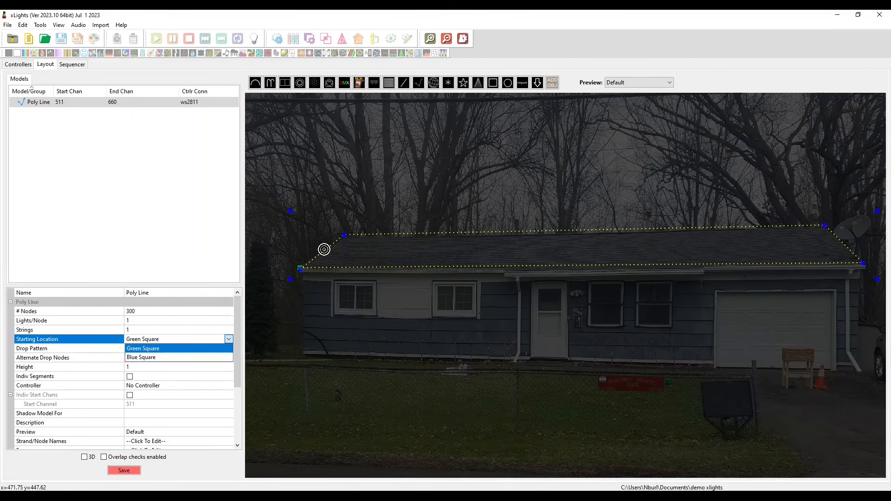
click(151, 347)
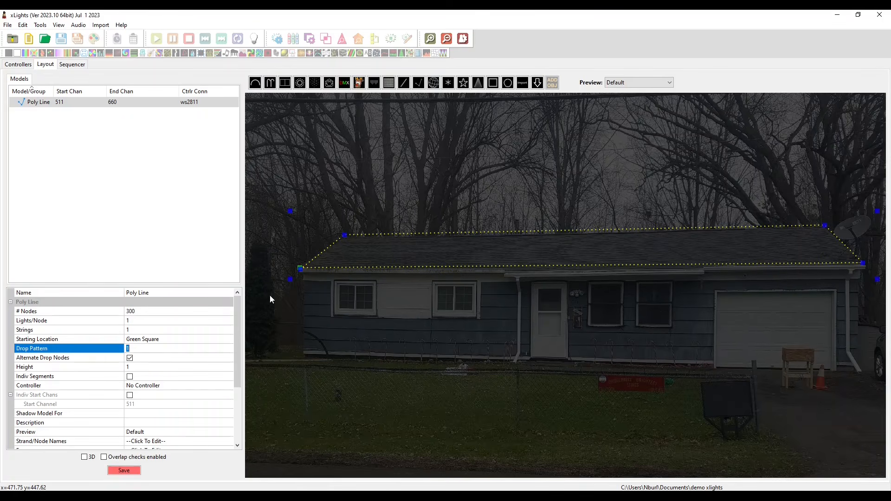
Try Drop Pattern values of 3, 1 and 2 on the poly line, and turn off Alternate Drop Nodes.
text(3)
key(Return)
click(119, 348)
text(1)
key(Return)
text(2)
key(Down)
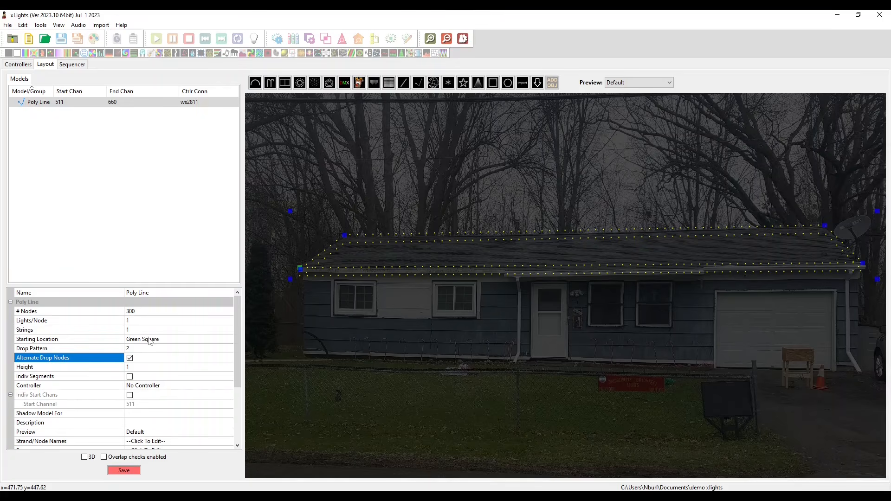
click(130, 358)
Try Height values of 4 and 10 on the poly line.
click(141, 365)
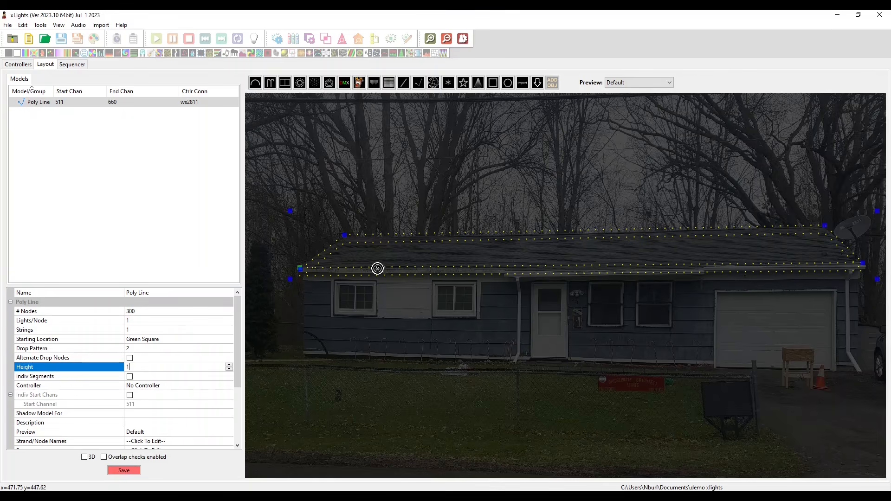
drag(142, 368, 84, 375)
text(4)
key(Return)
drag(138, 368, 76, 371)
text(10)
key(Return)
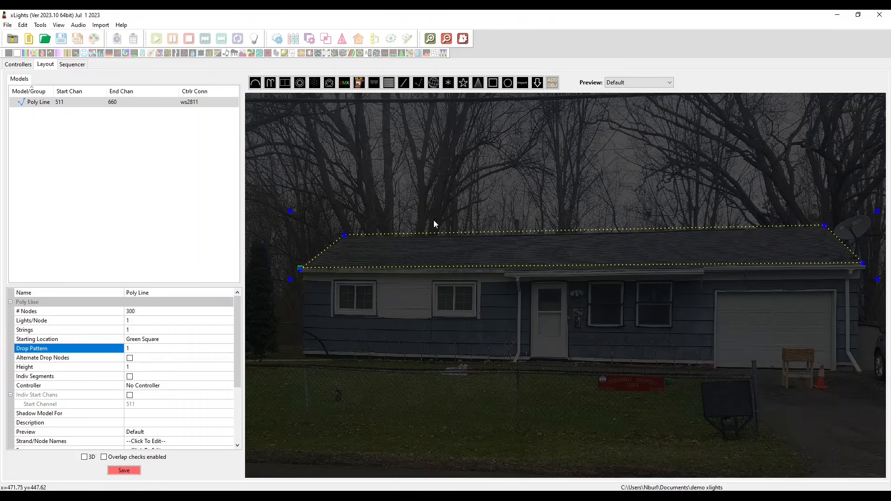
Turn on Indiv Segments for the poly line and expand its list of segments.
click(129, 377)
click(129, 377)
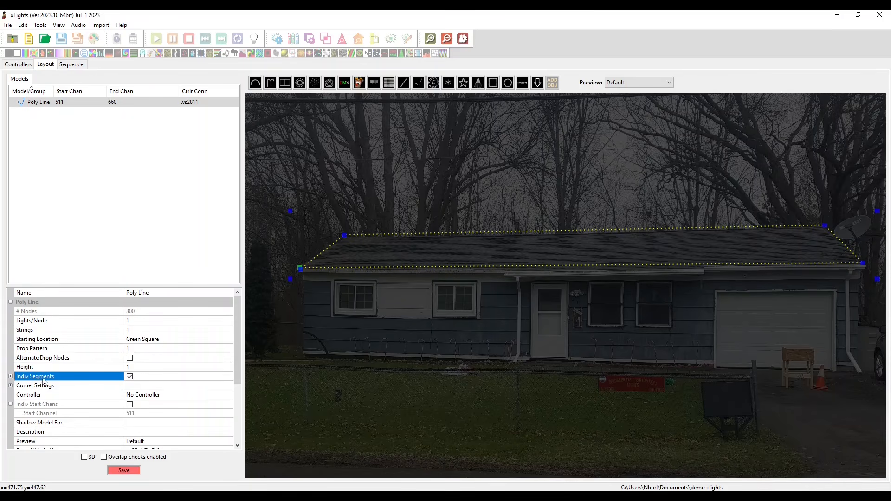
click(11, 377)
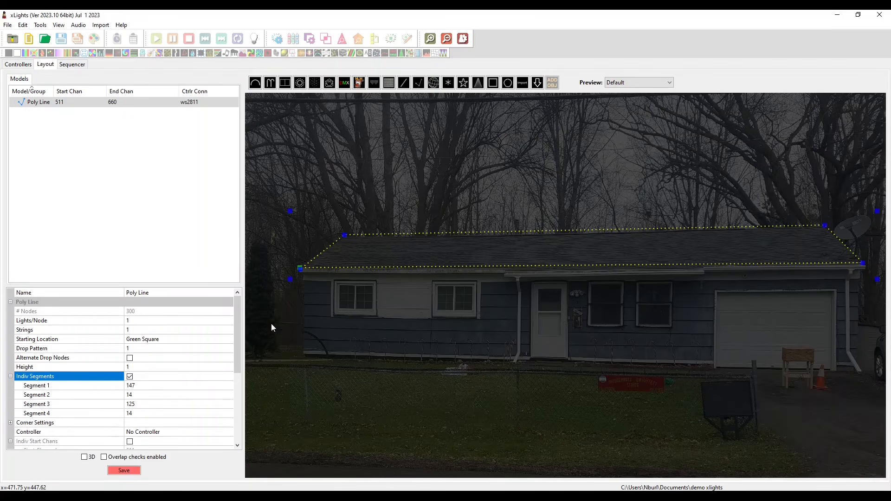
Set the poly line's Segments 2 and 4 to 20 nodes each, Segment 1 to 200 and Segment 3 to 100.
click(145, 395)
text(20)
click(131, 413)
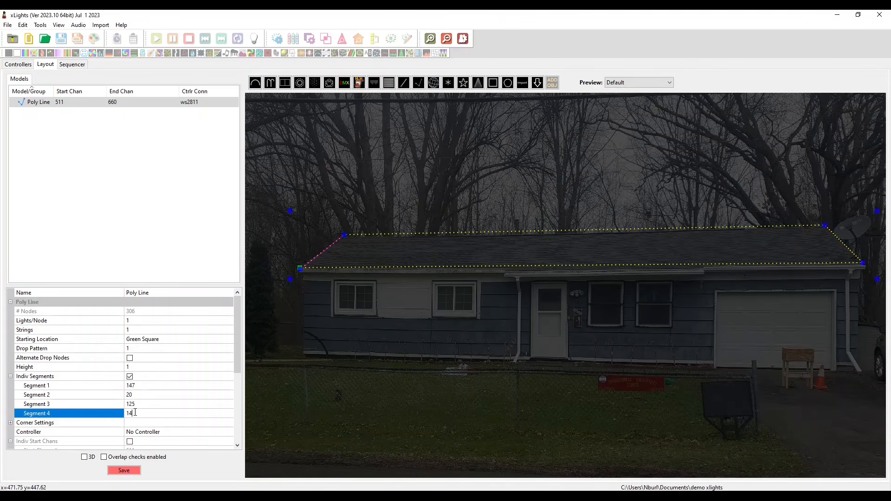
text(20)
click(131, 385)
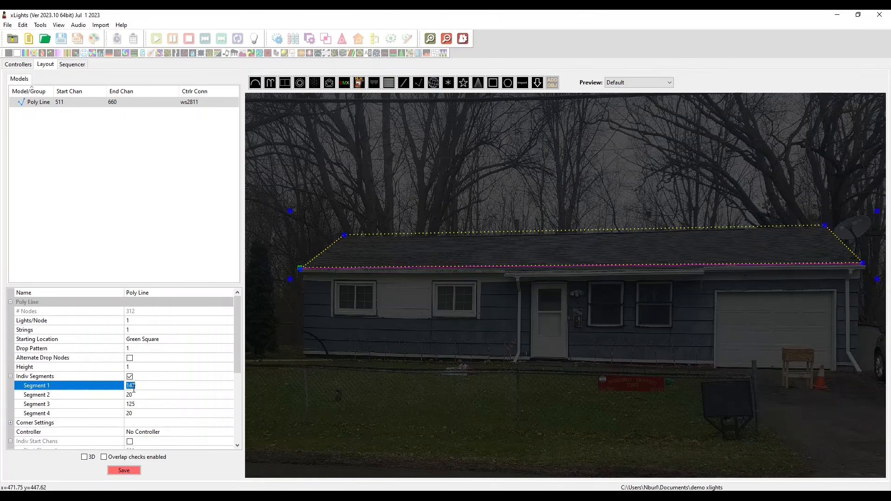
click(130, 377)
text(200)
click(135, 404)
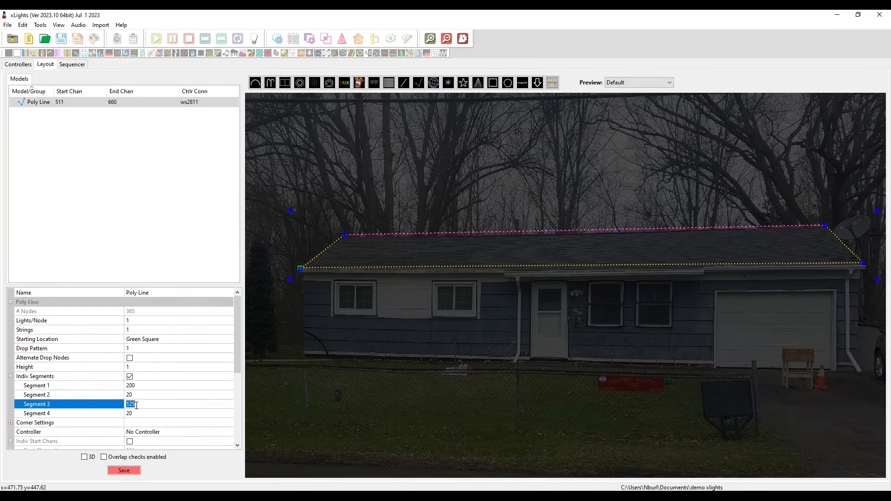
text(100)
key(Return)
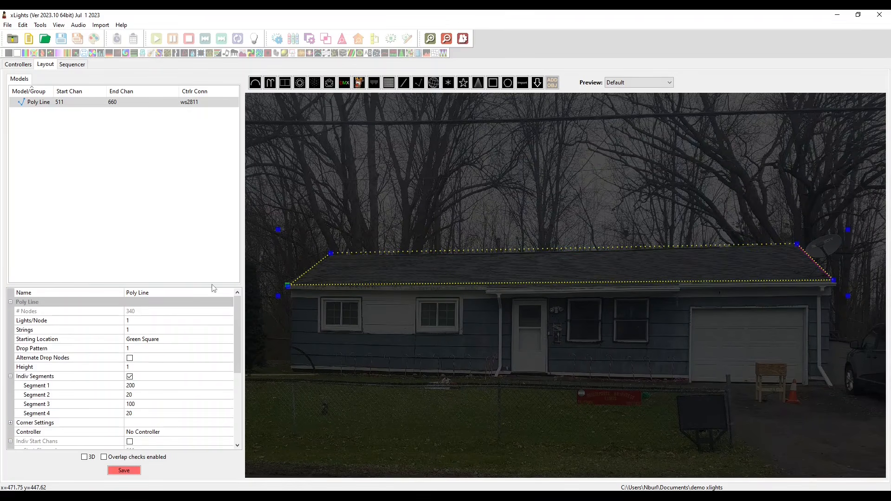
Delete the poly line and draw a Sphere model over the evergreen beside the house.
scroll(103, 408, down, 5)
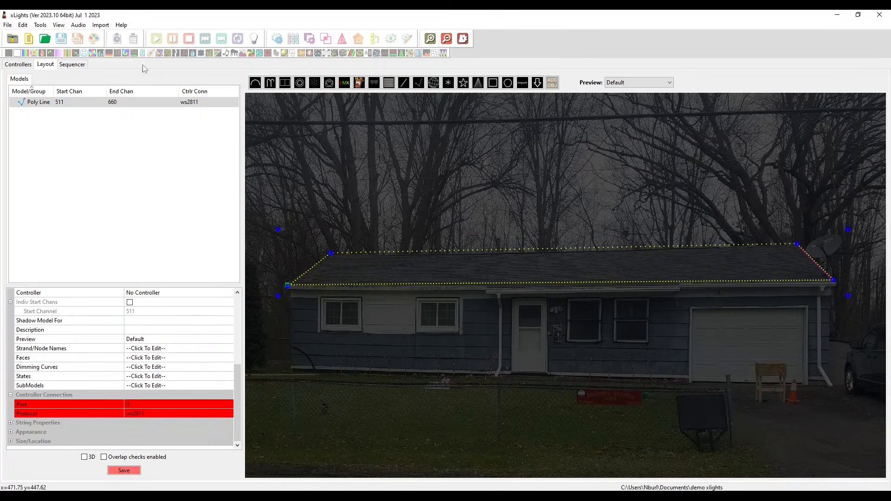
key(Delete)
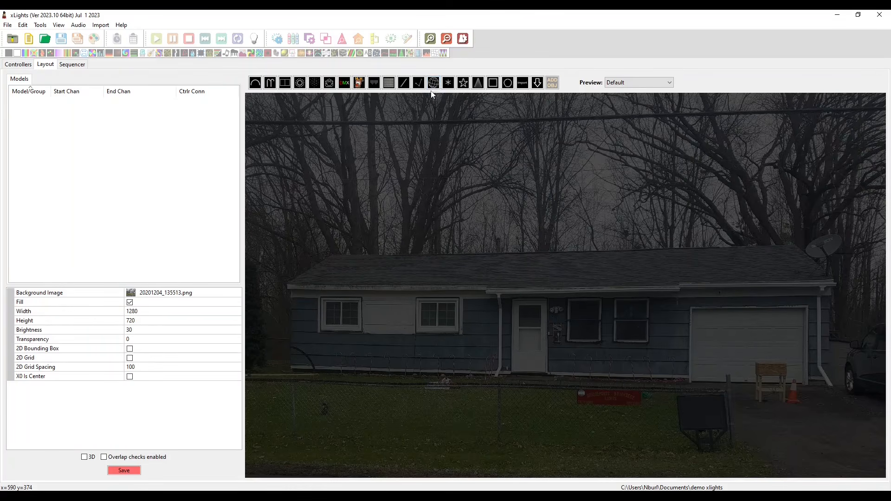
click(433, 83)
drag(456, 233, 520, 320)
click(487, 377)
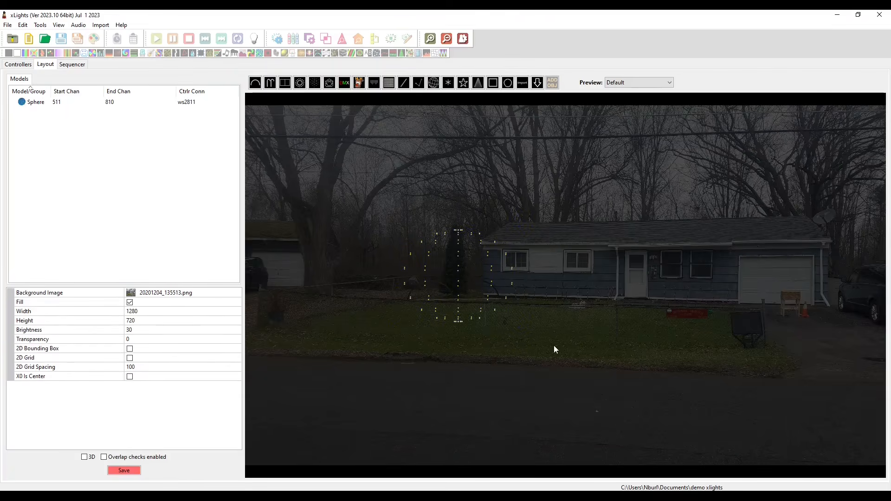
Set the sphere's Degrees to 180 and inspect its shape in the 3D view before and after the change.
click(84, 457)
drag(656, 357, 422, 346)
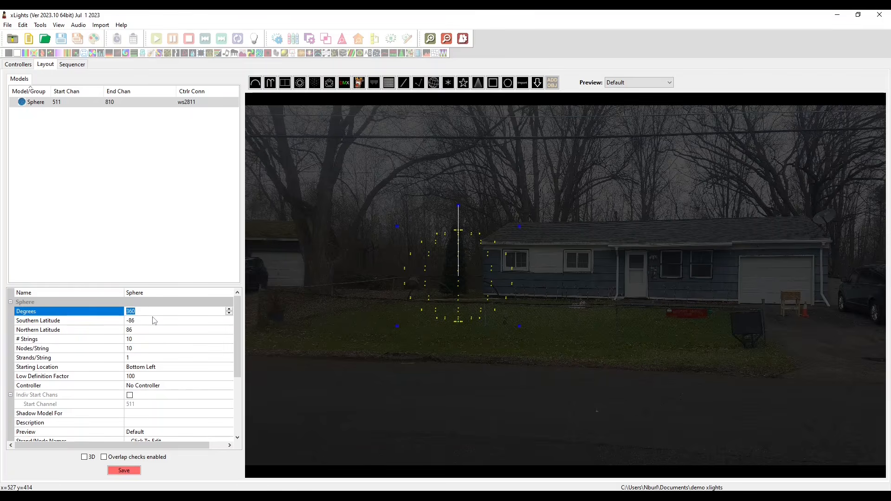
text(180)
key(Return)
click(548, 277)
click(84, 457)
drag(668, 349, 598, 384)
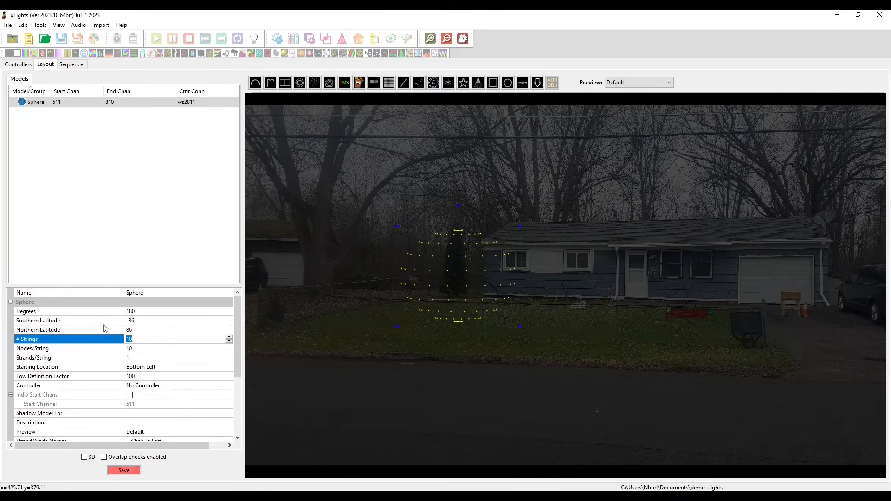
Try Northern Latitude values of 40 and 89 on the sphere.
click(109, 322)
click(109, 330)
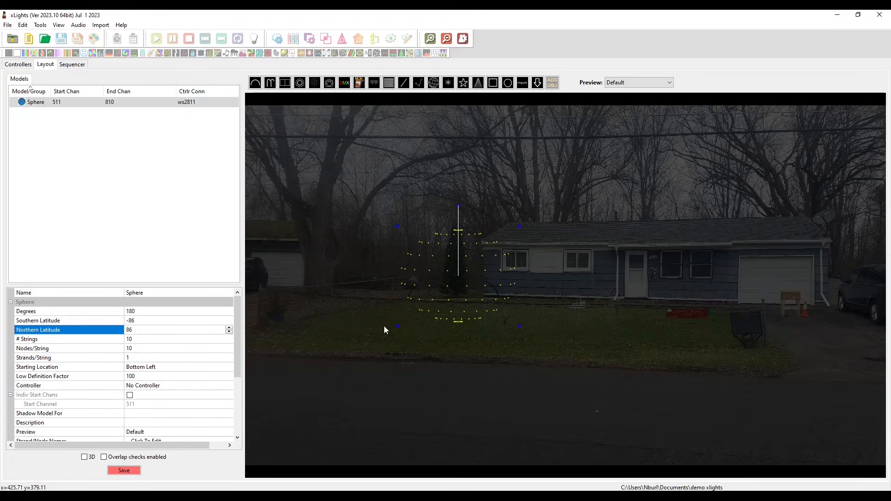
click(132, 330)
text(40)
key(Return)
drag(151, 328, 89, 324)
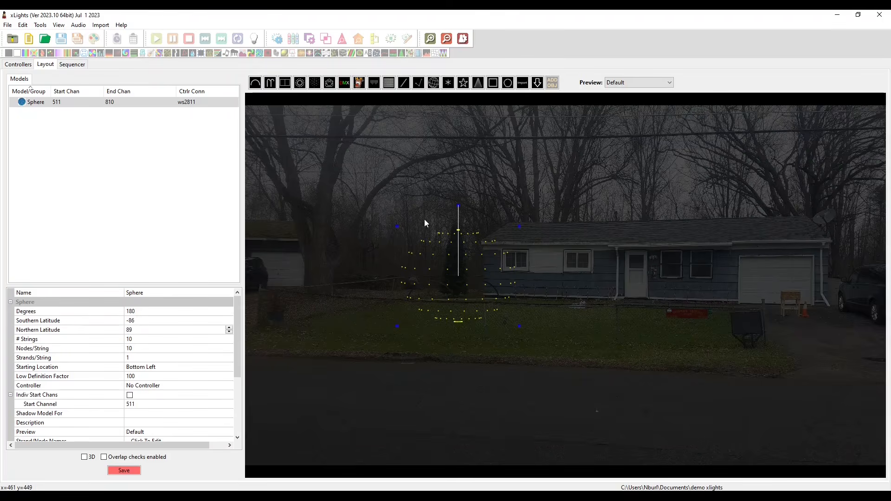
Set the sphere's Northern Latitude to 70 and its Southern Latitude to -70.
double_click(130, 329)
text(70)
double_click(135, 321)
text(-7)
click(507, 342)
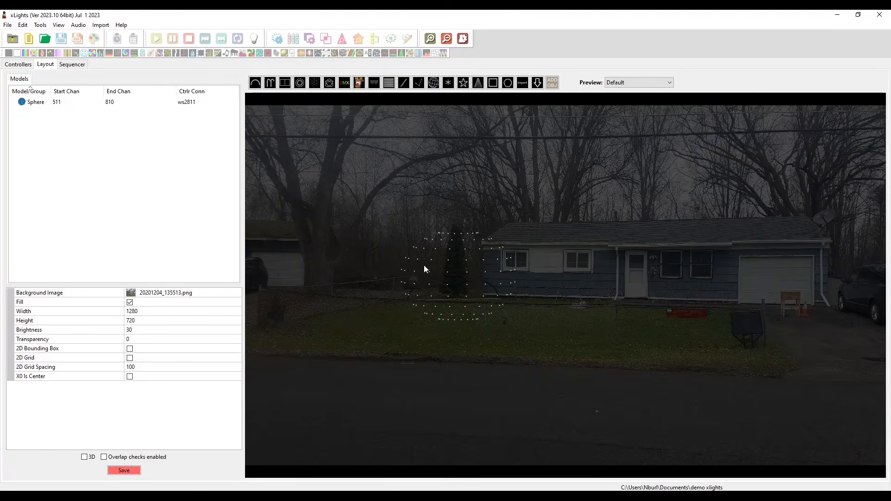
Set the sphere's # Strings to 1 and its Nodes/String to 100.
click(453, 278)
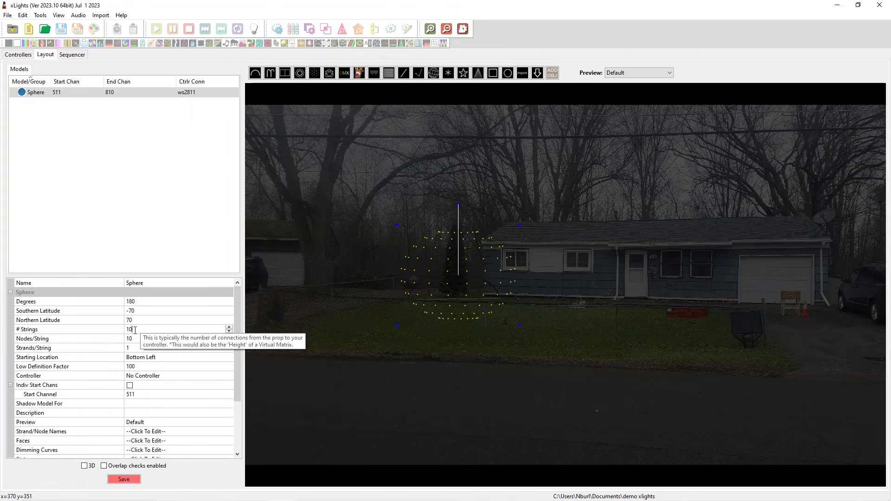
double_click(135, 329)
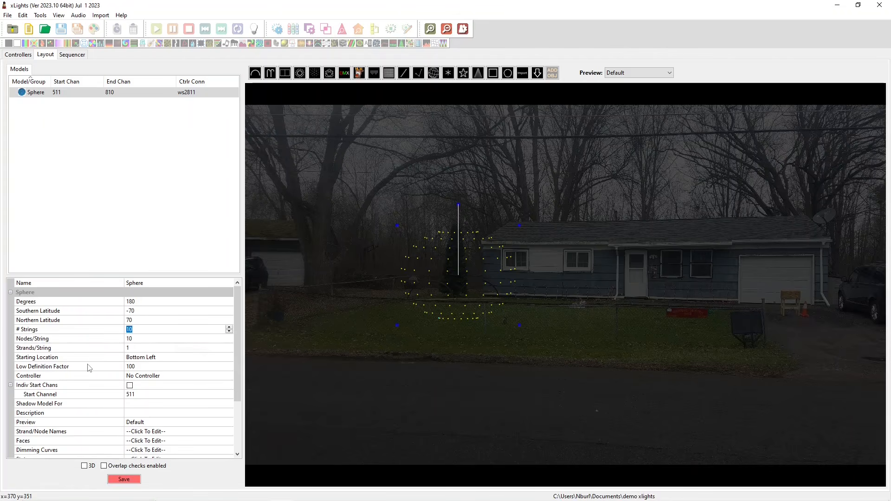
text(1)
key(Return)
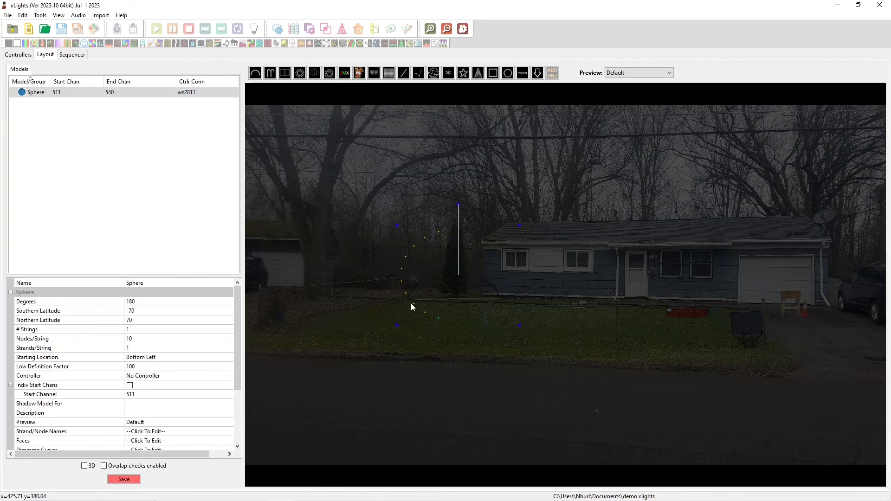
click(139, 338)
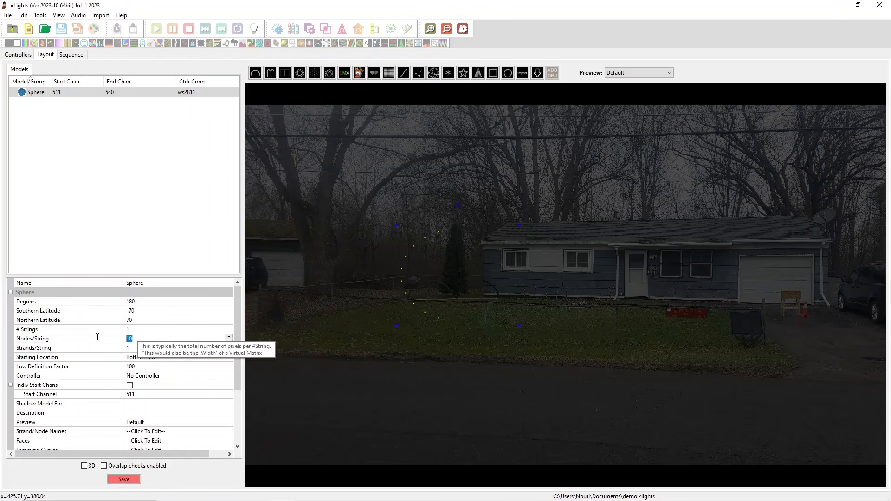
text(100)
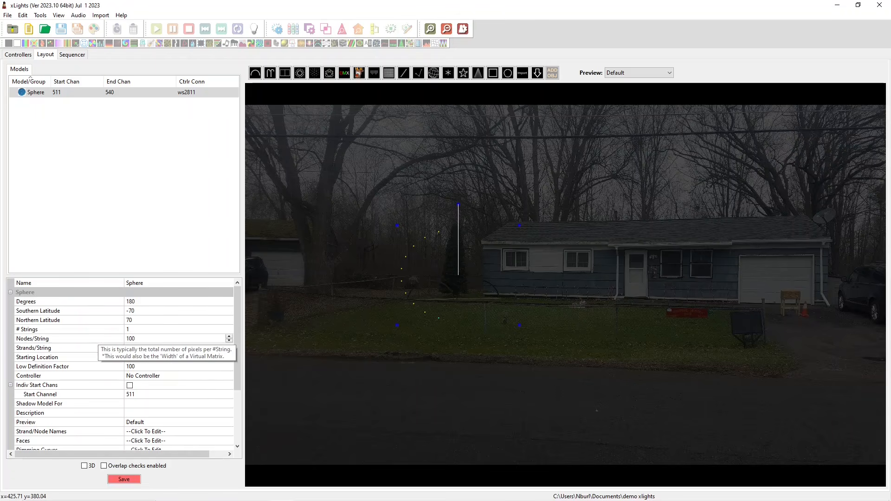
key(Return)
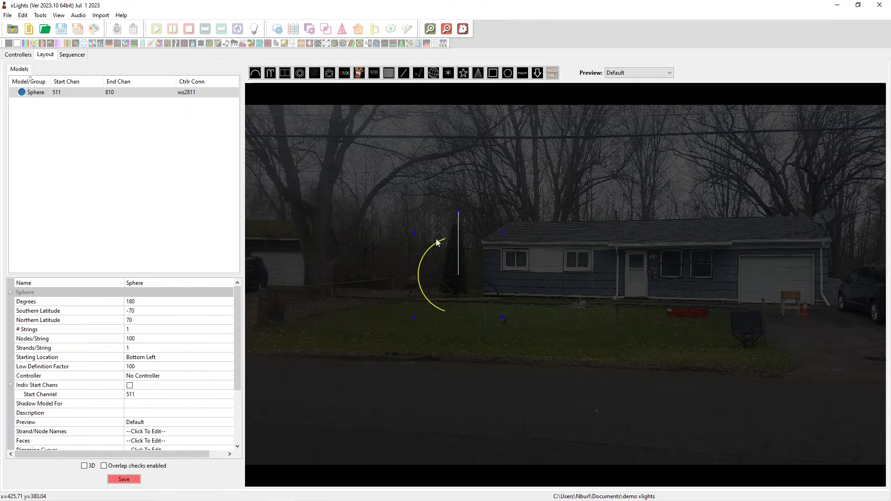
Try 20 Strands/String on the sphere, set it to 10, and choose Top Left as the Starting Location.
click(135, 348)
drag(140, 350, 46, 354)
text(20)
key(Return)
text(10)
key(Return)
click(204, 357)
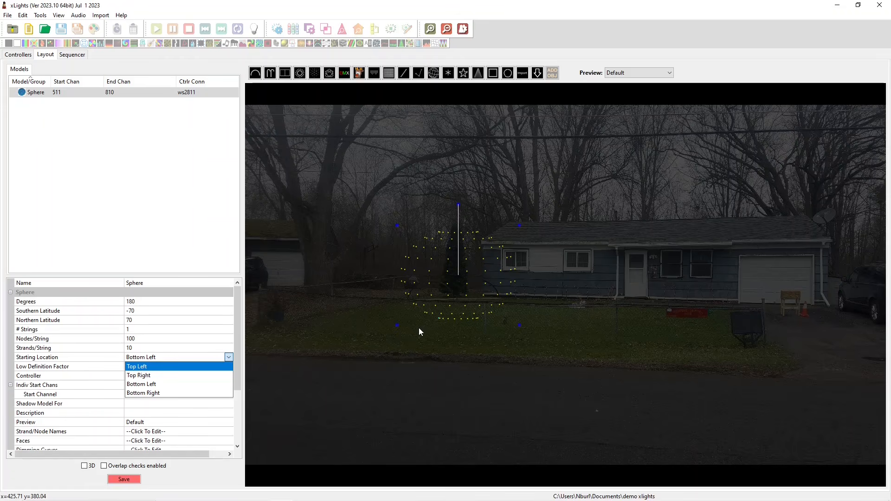
click(169, 367)
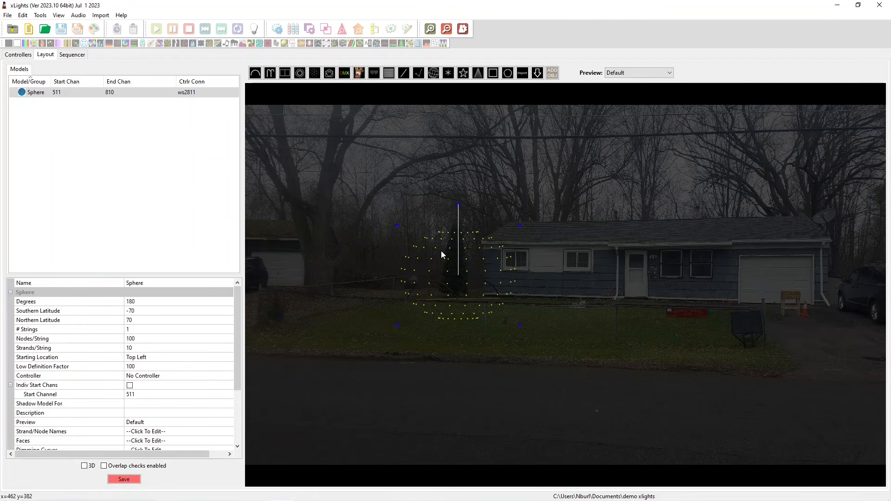
Replace the sphere with a Spinner model drawn over the yard beside the house.
click(447, 73)
drag(406, 235, 539, 358)
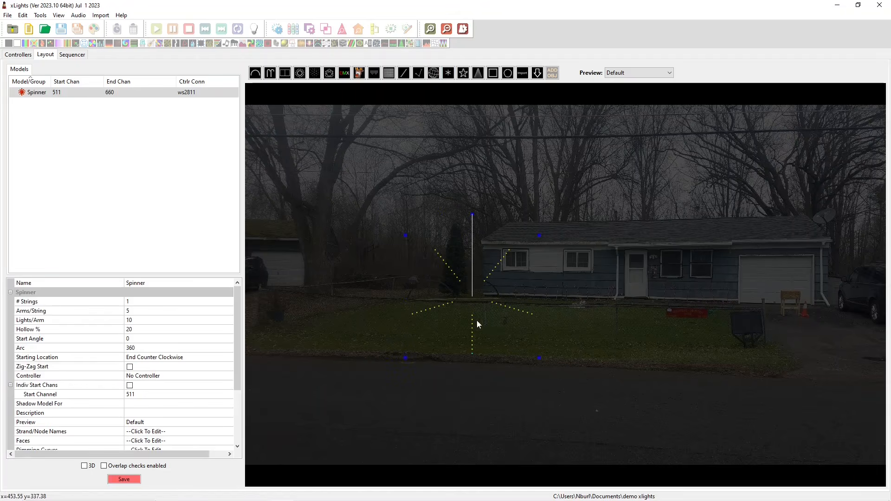
click(377, 269)
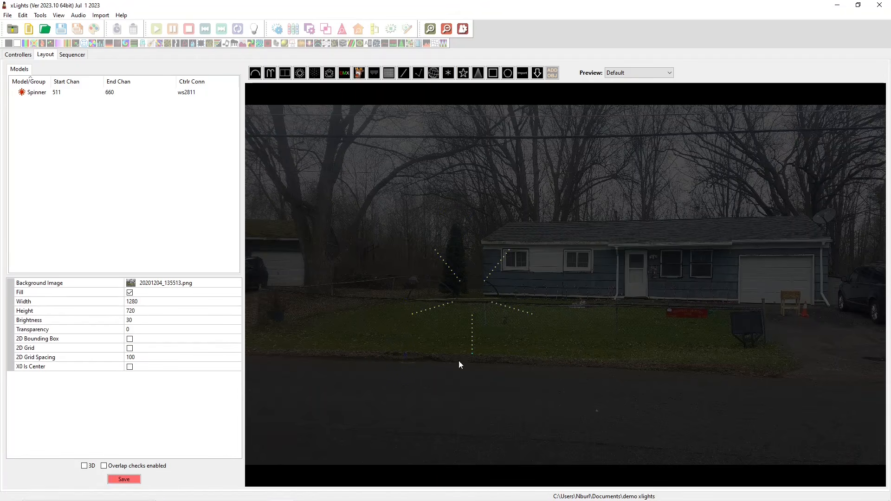
Set the spinner's Arms/String to 10.
click(495, 294)
click(157, 301)
click(156, 301)
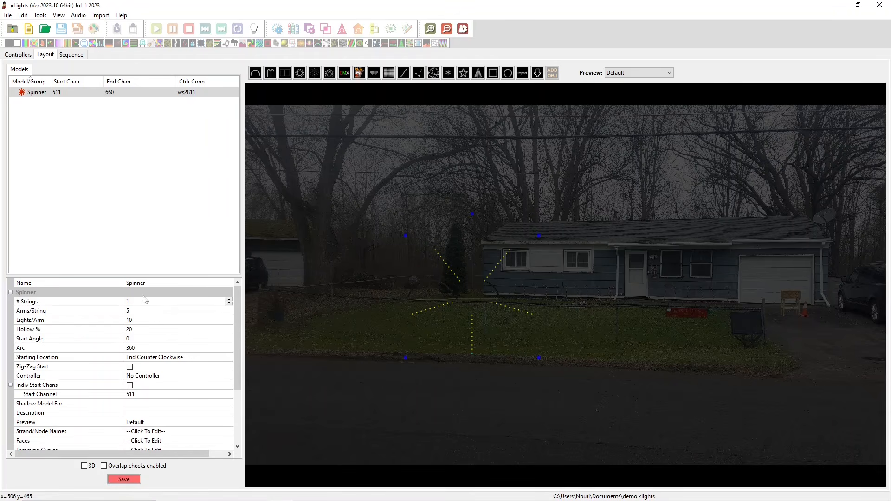
click(136, 311)
click(126, 320)
click(152, 310)
text(10)
key(Return)
click(492, 299)
Try # Strings values of 2 and 4 on the spinner.
click(476, 302)
click(114, 304)
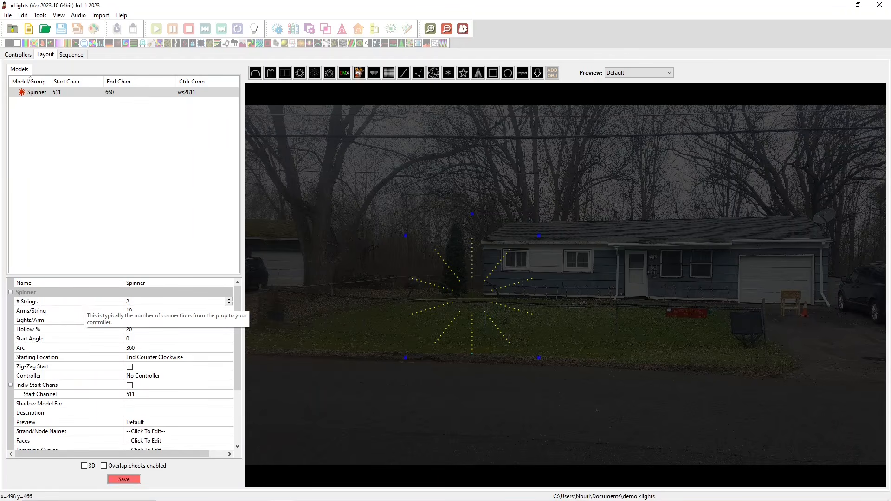
text(2)
click(323, 322)
click(453, 312)
click(129, 301)
text(4)
key(Return)
click(477, 313)
click(524, 299)
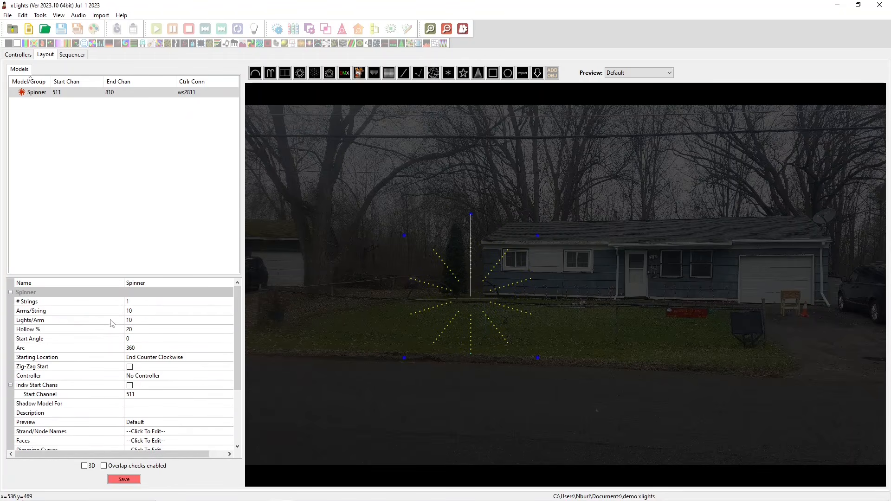
Set the spinner's Lights/Arm to 20.
click(141, 322)
click(155, 317)
key(BackSpace)
key(BackSpace)
text(20)
click(546, 338)
click(470, 328)
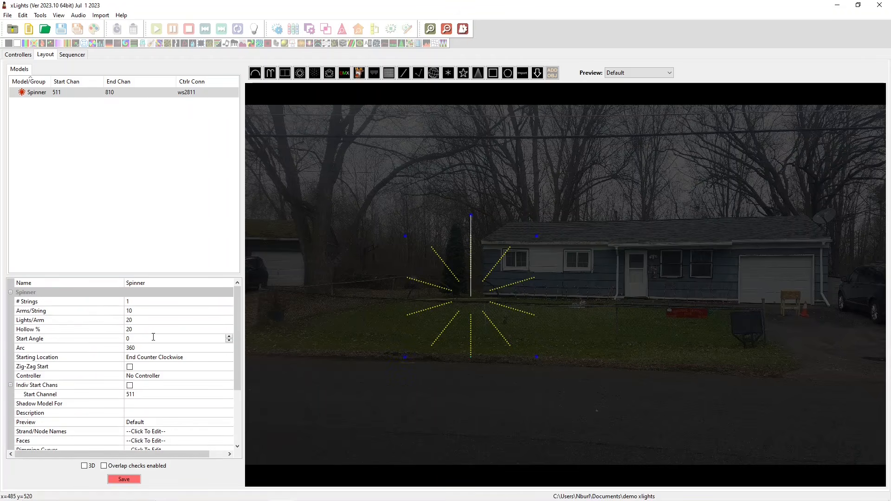
Try Start Angle values of 10, 20 and 15 on the spinner.
click(506, 230)
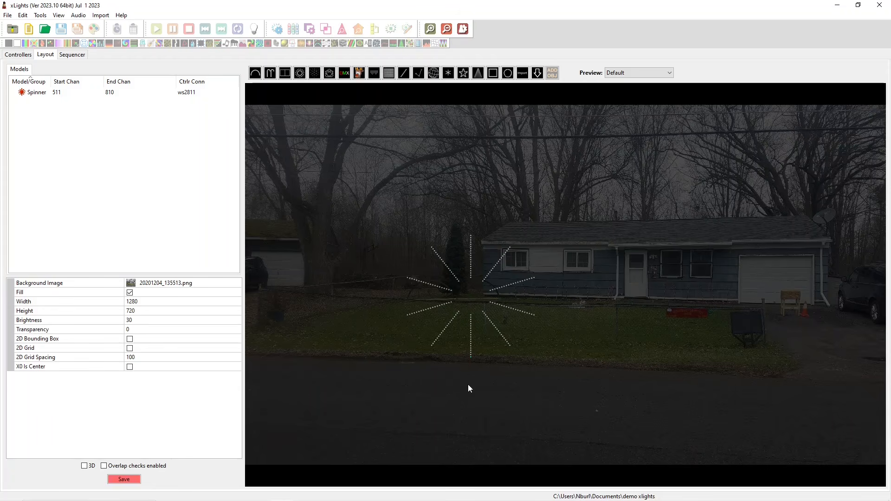
click(462, 312)
click(135, 338)
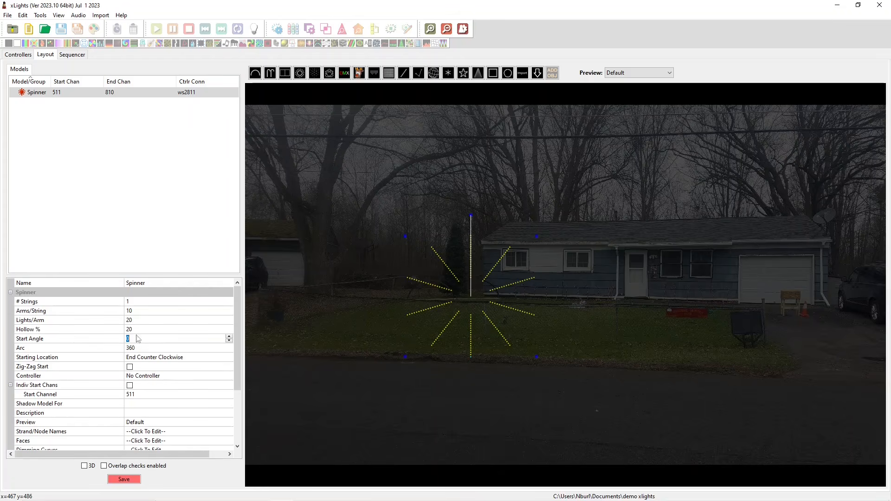
text(10)
key(Return)
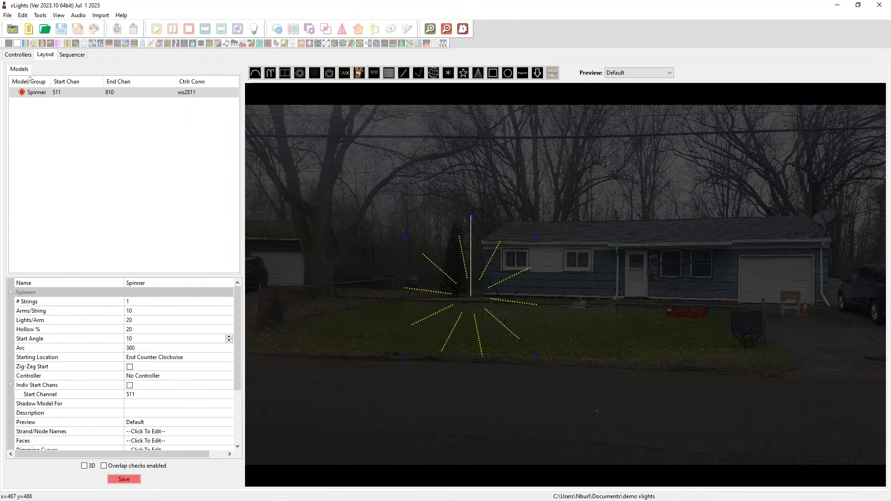
click(677, 282)
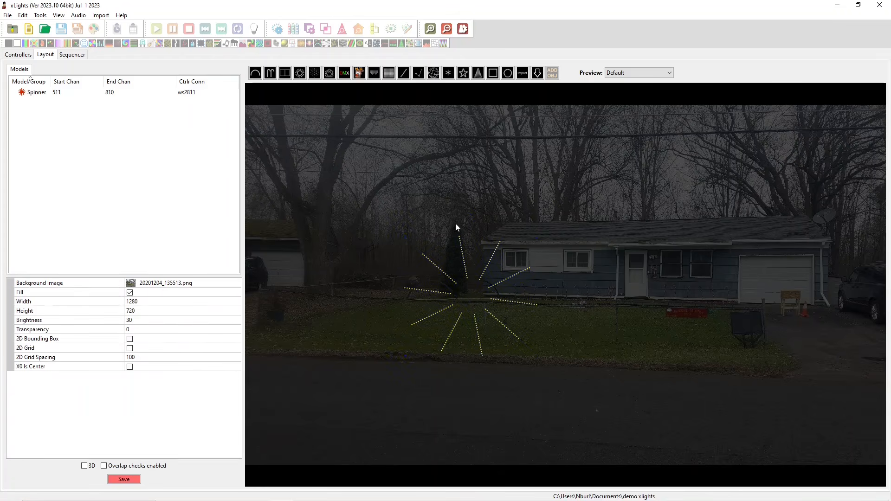
click(493, 302)
click(145, 338)
text(20)
key(Return)
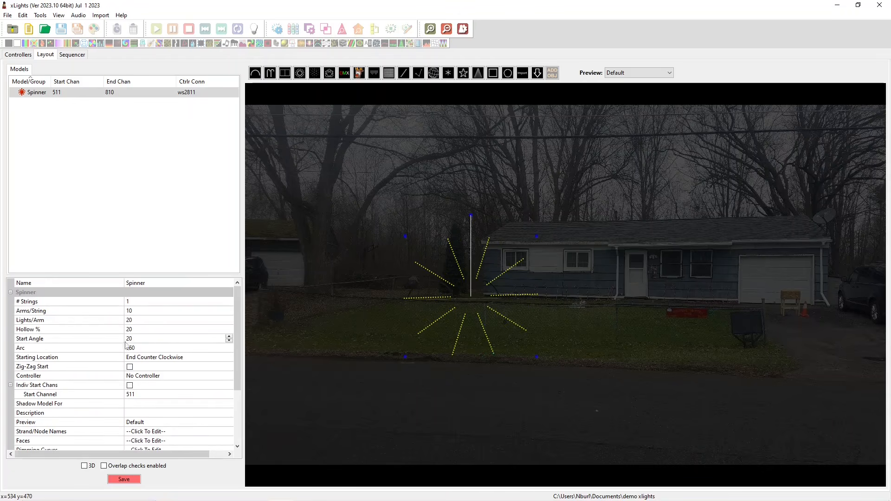
text(10)
click(354, 446)
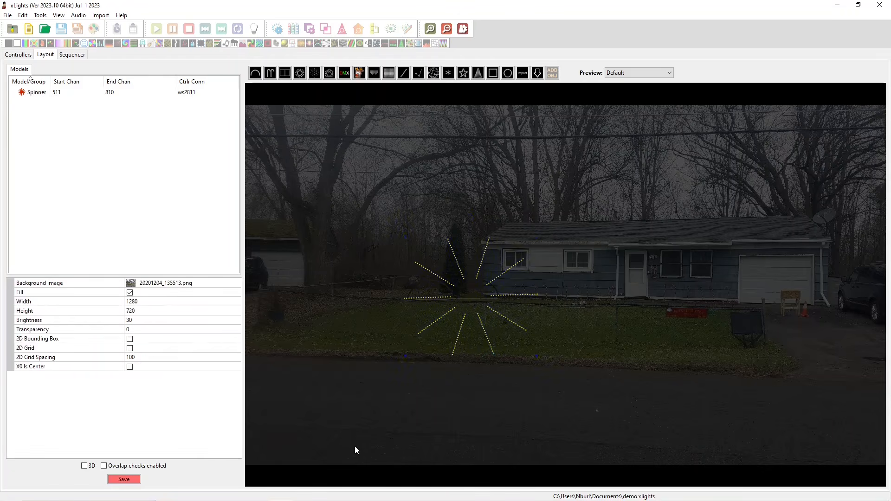
Set the spinner's Start Angle to 18 and check how its arms line up.
click(410, 305)
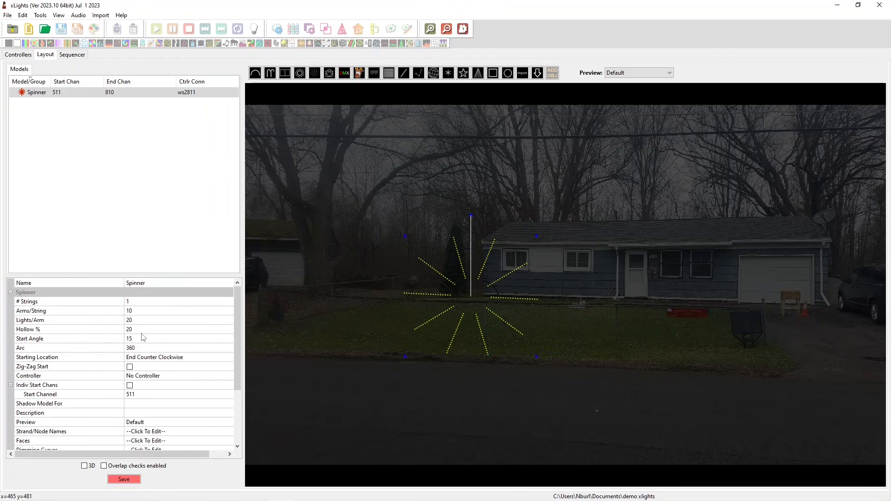
click(142, 333)
click(141, 336)
text(17)
key(Return)
click(479, 361)
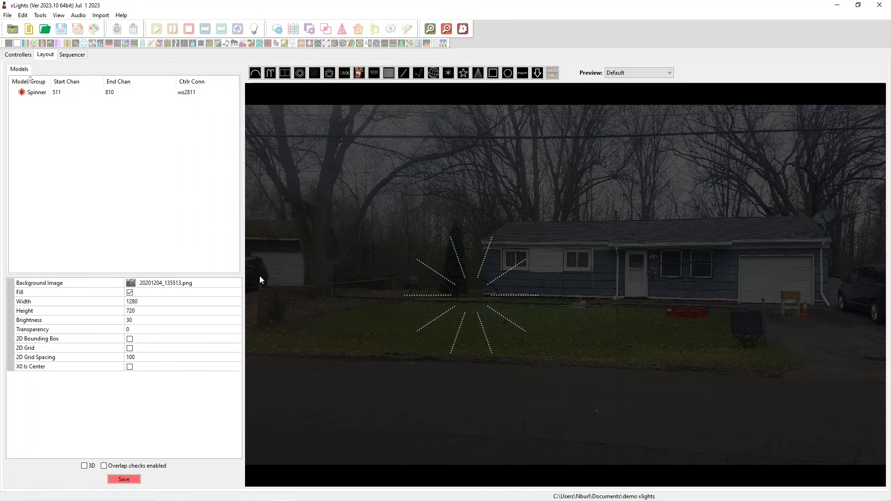
click(455, 261)
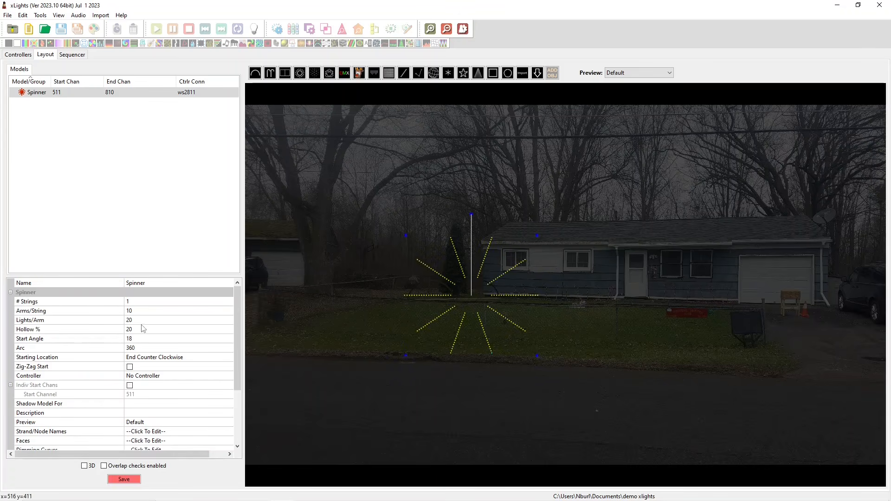
Try a Hollow % of 40 on the spinner, then set it to 5.
click(143, 328)
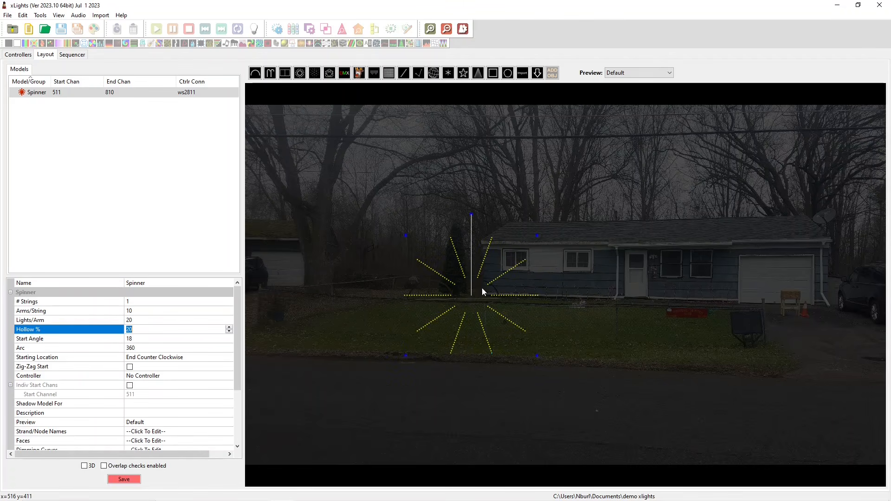
text(40)
key(Return)
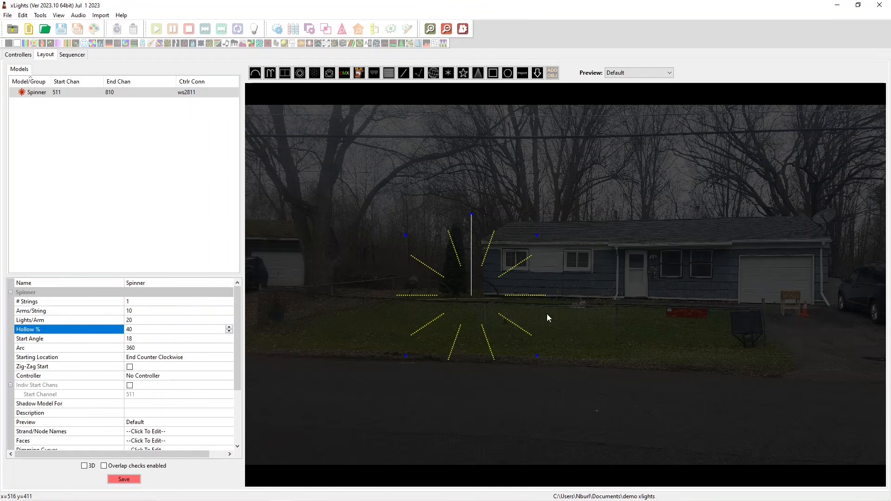
double_click(151, 328)
text(5)
key(Return)
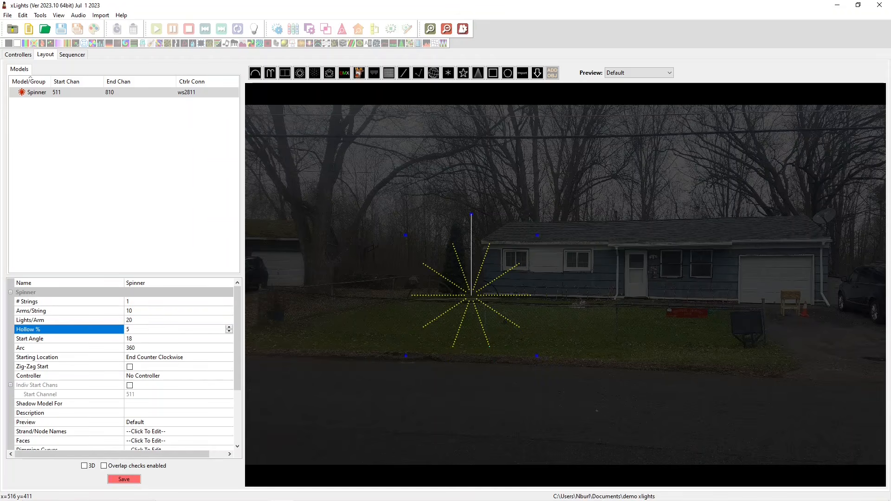
click(458, 386)
click(472, 288)
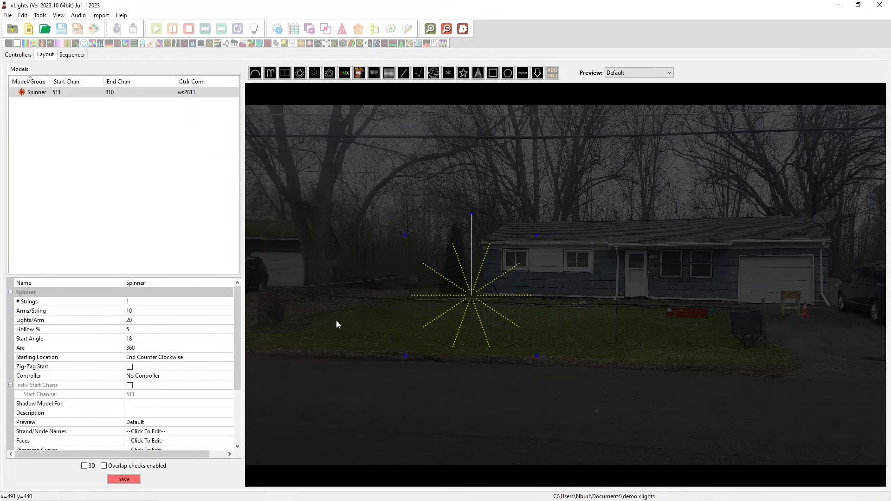
Try an Arc value of 180 on the spinner.
click(134, 348)
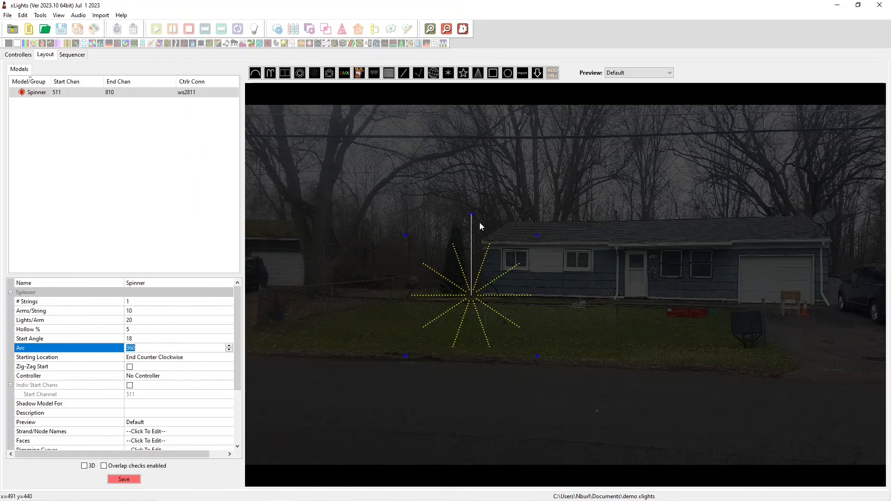
click(461, 260)
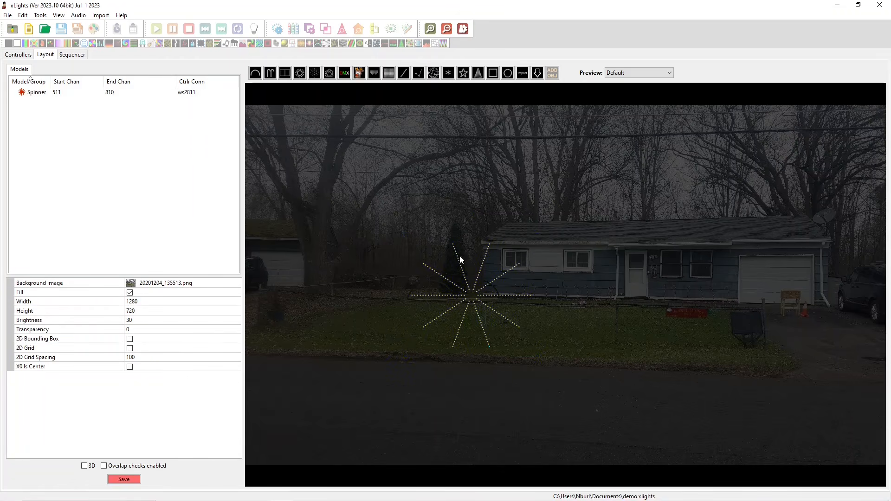
click(425, 296)
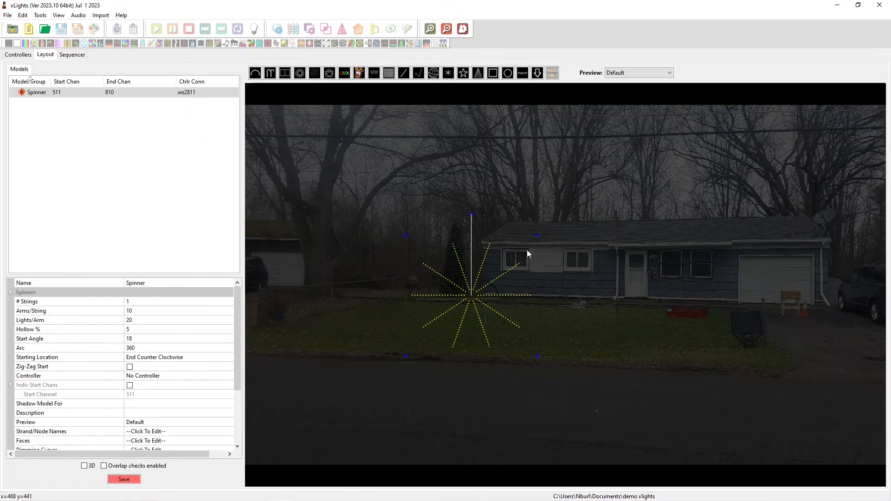
click(141, 347)
text(180)
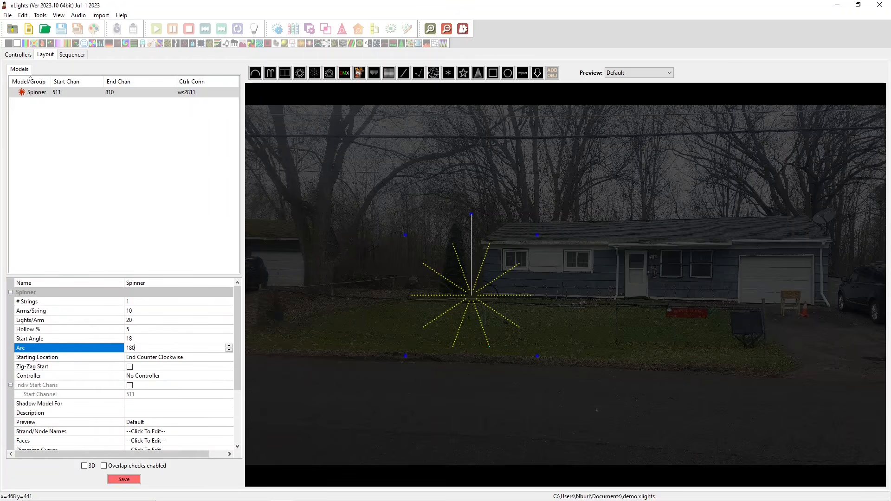
key(Return)
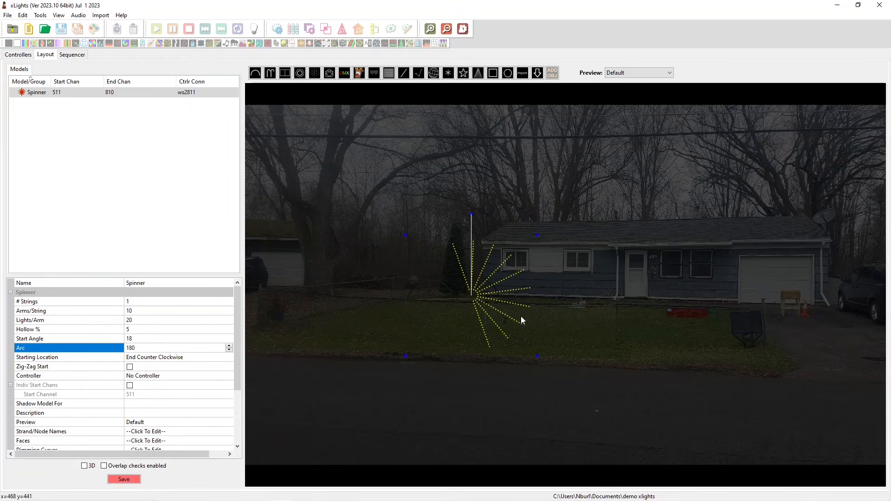
Try Arc values of 90 and 270 on the spinner, then restore it to 360.
key(ctrl+a)
text(90)
key(Return)
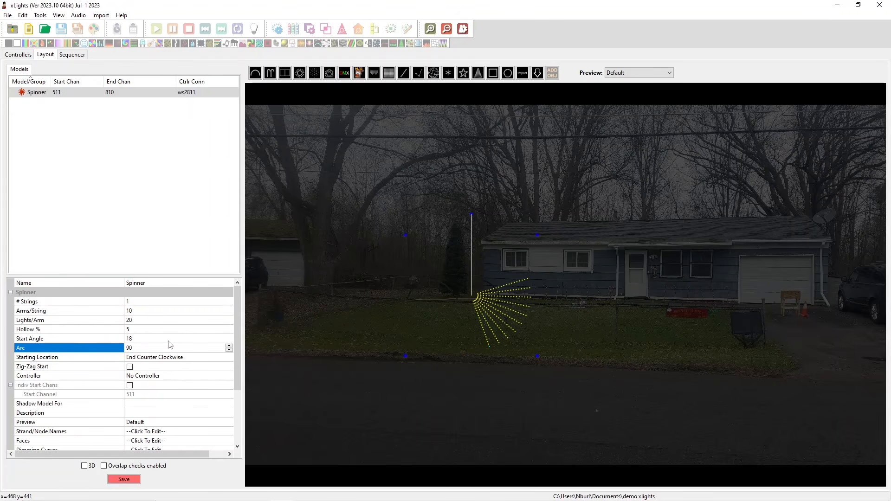
text(270)
key(Return)
drag(137, 347, 8, 349)
text(360)
key(Return)
Set the spinner's Starting Location to Center Counter Clockwise.
click(155, 358)
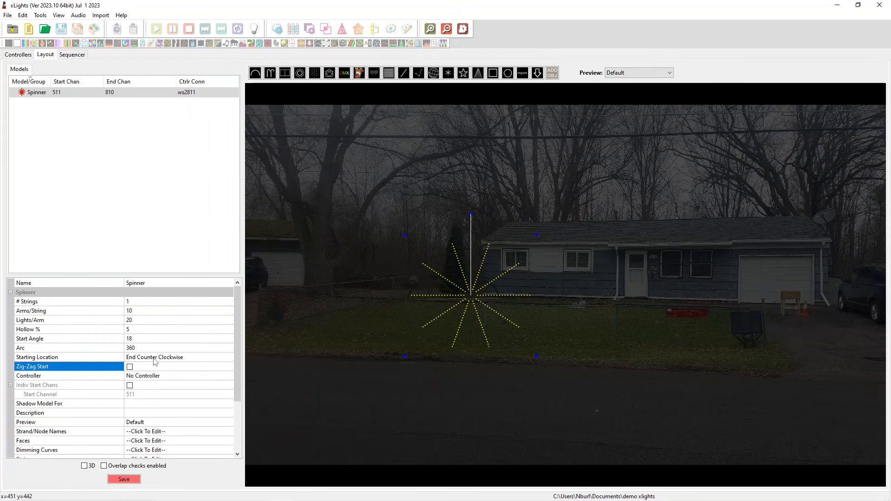
click(154, 361)
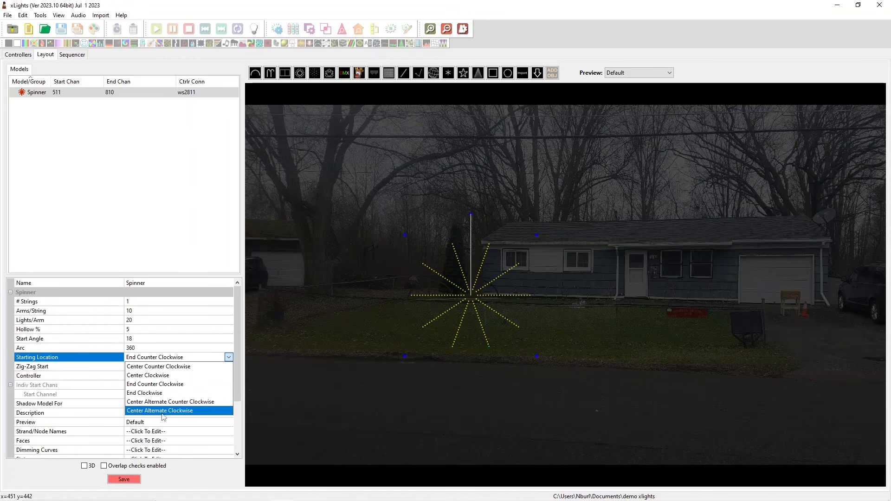
click(132, 366)
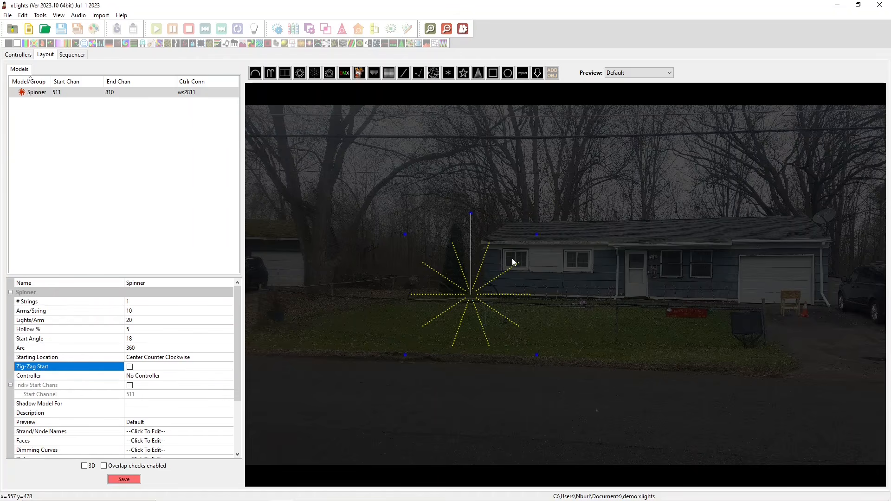
Delete the spinner and draw a Star model in its place, over the lawn beside the house.
click(473, 262)
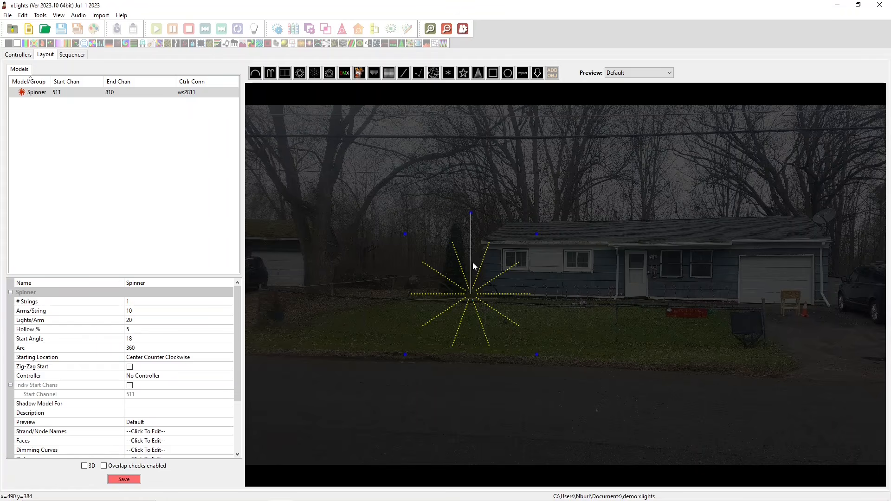
key(Delete)
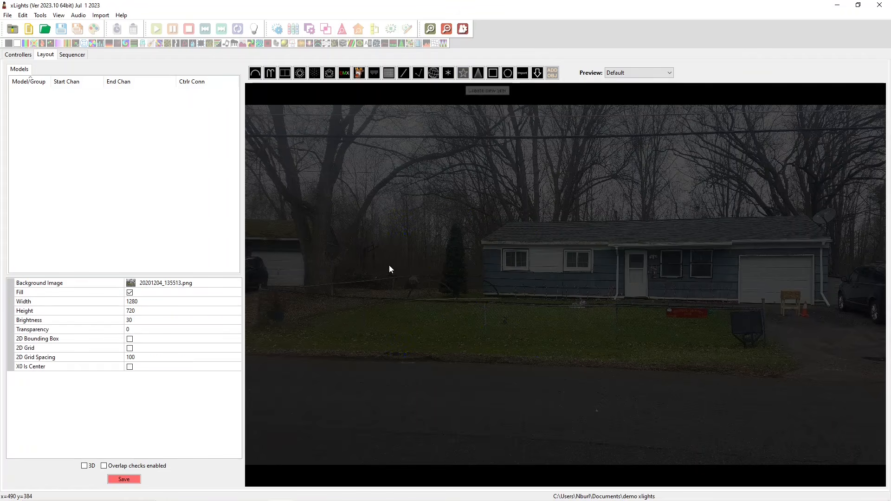
drag(425, 232, 542, 357)
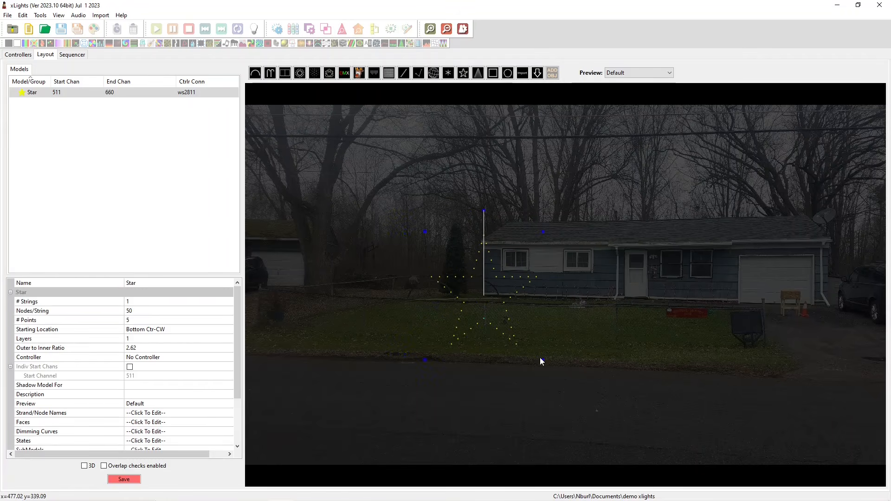
click(603, 350)
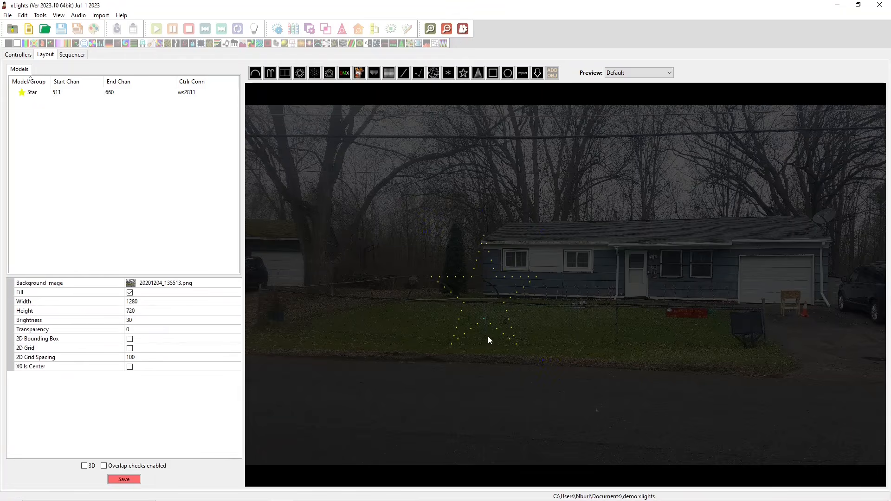
Set the star's Nodes/String to 200 and enlarge the star outward from its upper-left corner.
click(488, 337)
click(132, 300)
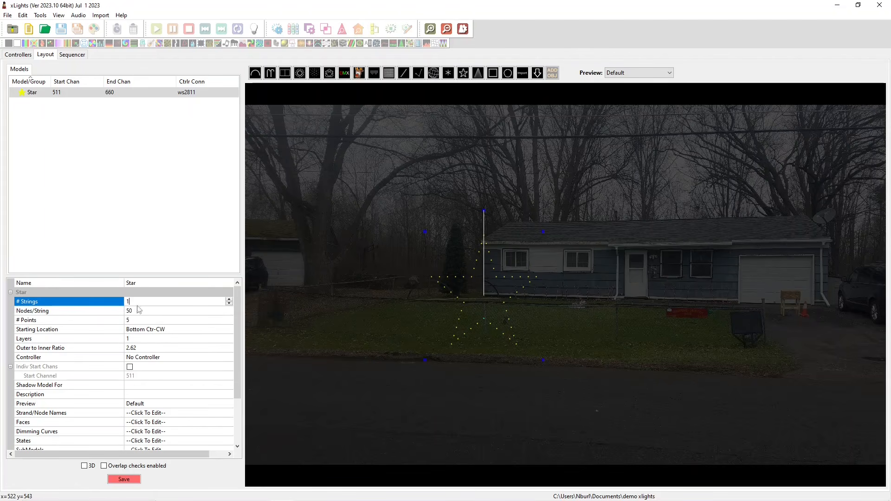
click(130, 312)
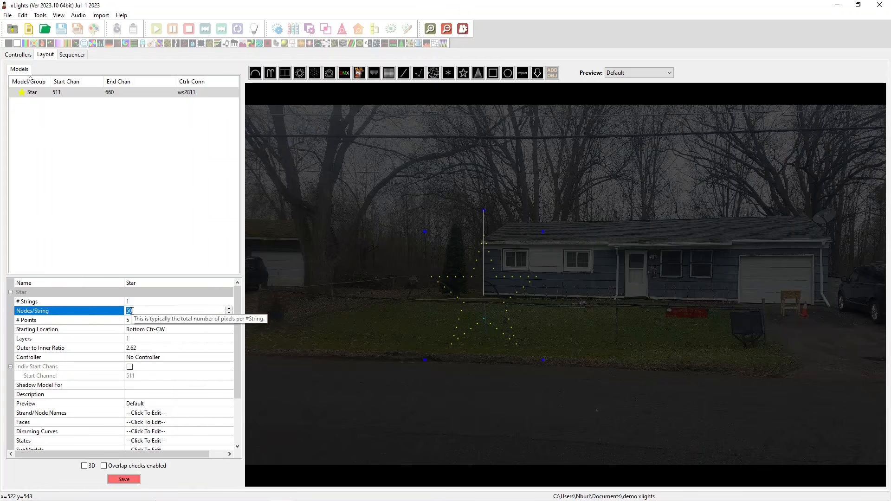
text(200)
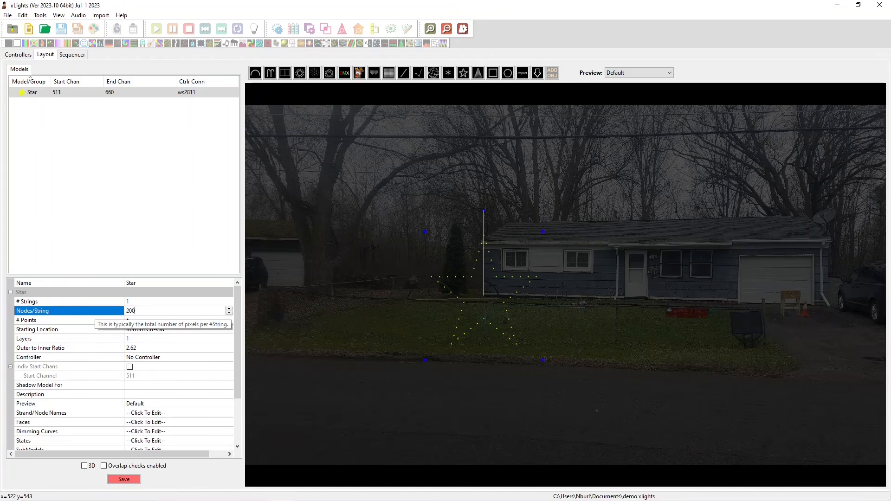
key(Return)
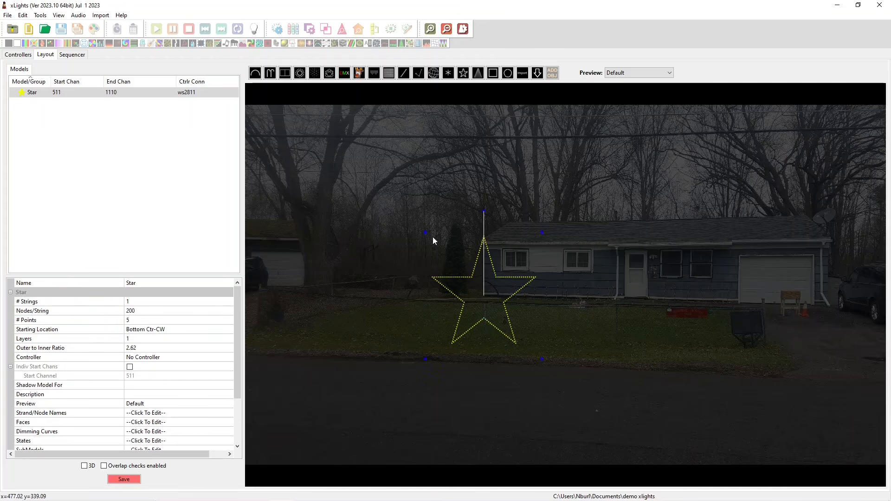
drag(423, 232, 372, 211)
Try # Points values of 7 and 8 on the star.
click(132, 319)
click(132, 318)
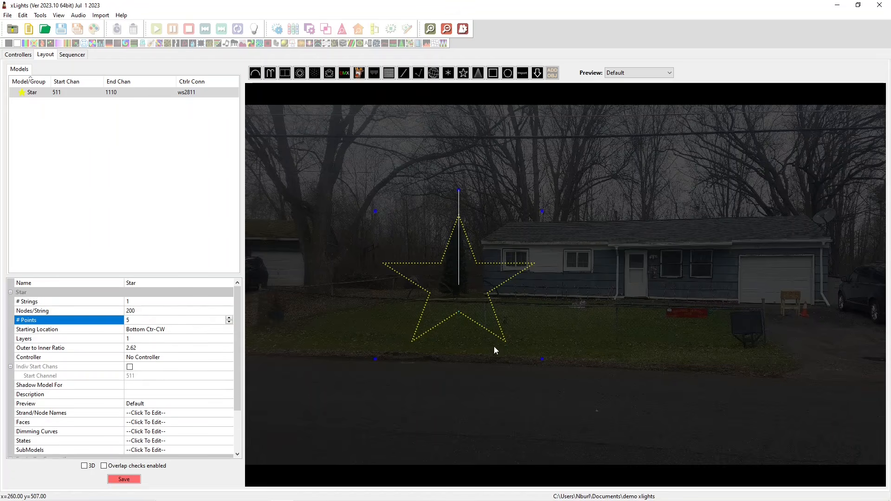
key(BackSpace)
text(7)
key(Return)
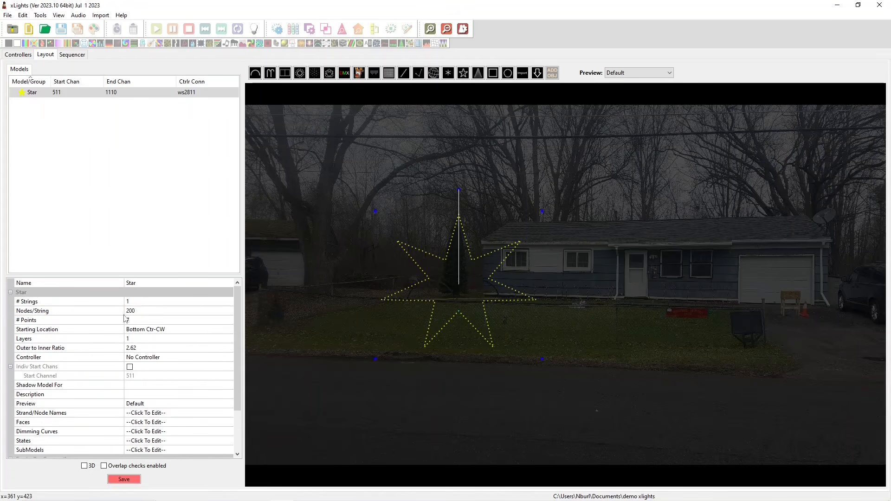
click(152, 320)
text(8)
key(Return)
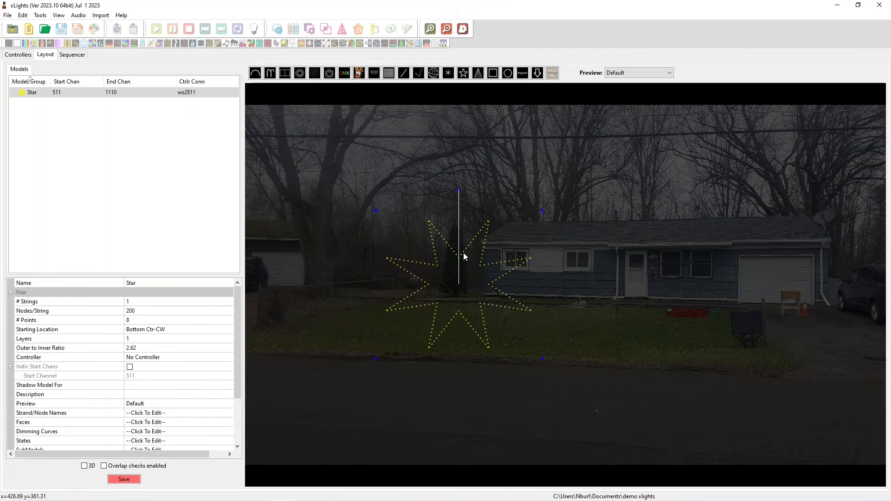
Try # Points values of 4 and 2 on the star, then return it to 5.
click(141, 321)
text(4)
key(Return)
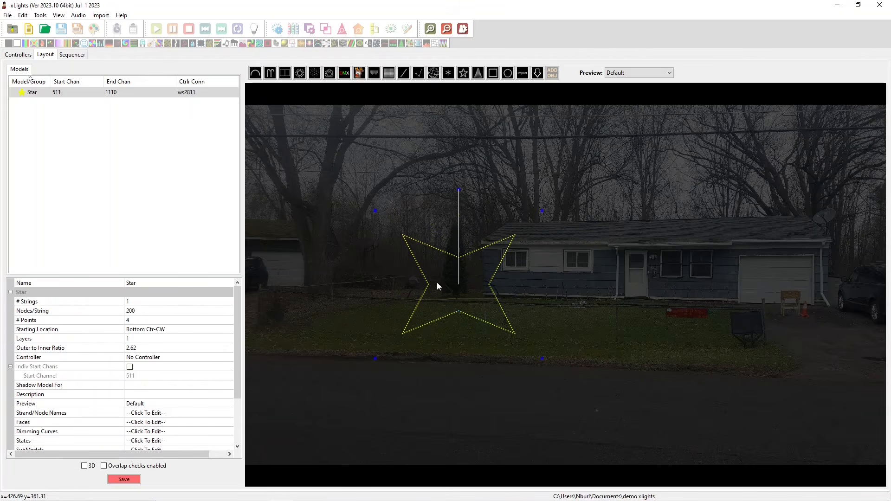
key(Up)
text(2)
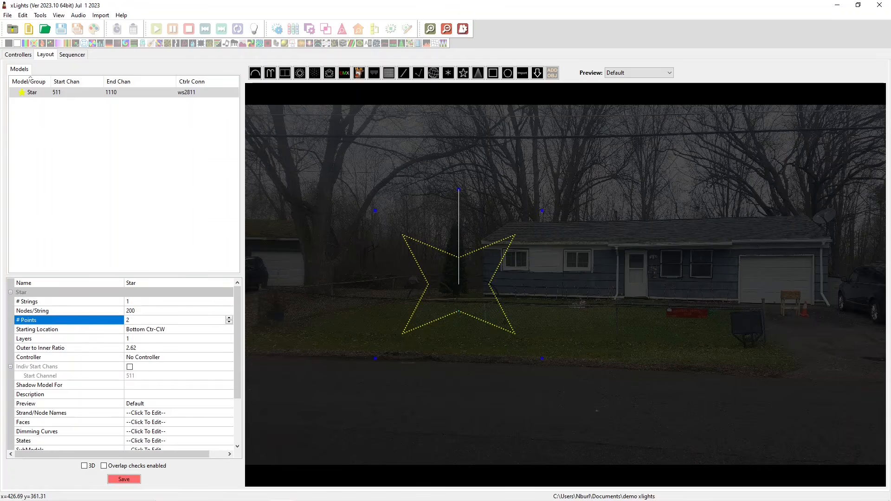
key(Return)
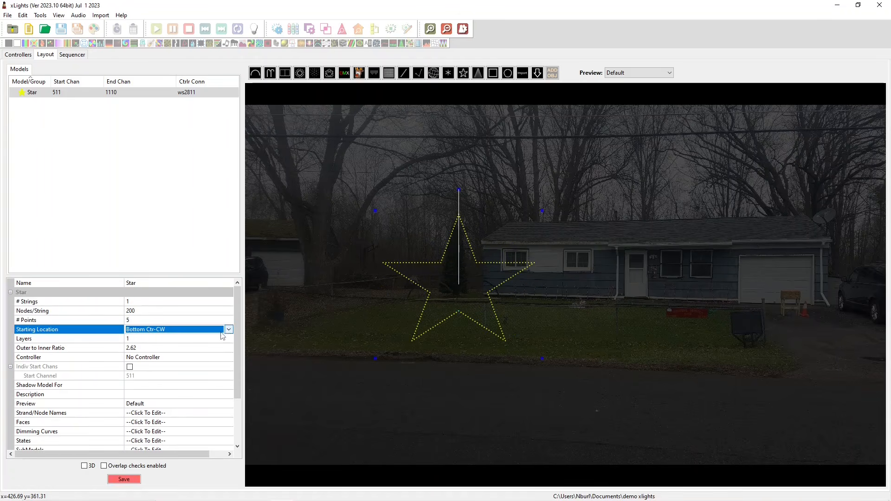
Review the star's Starting Location options without changing them, and set its Layers to 3.
click(223, 330)
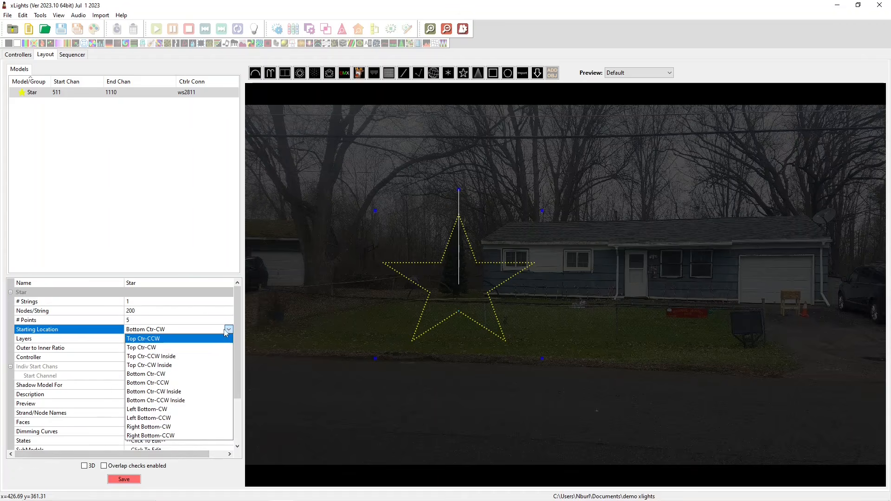
click(88, 339)
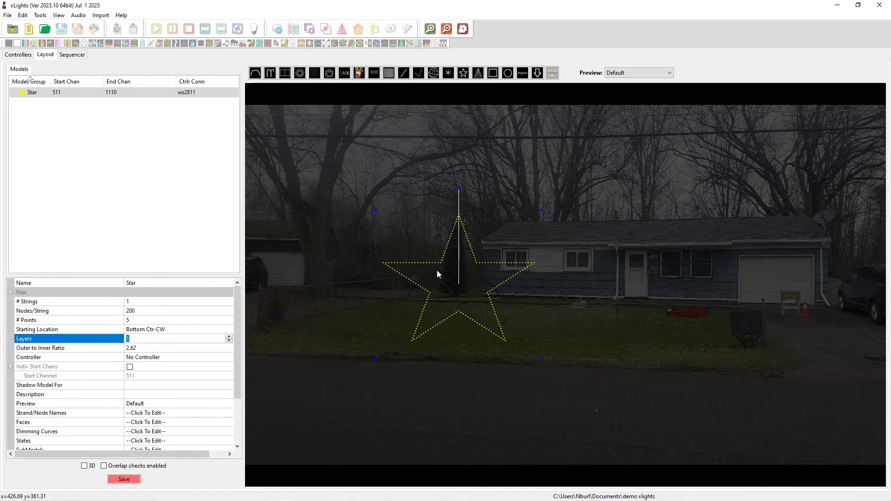
click(141, 340)
text(3)
key(Return)
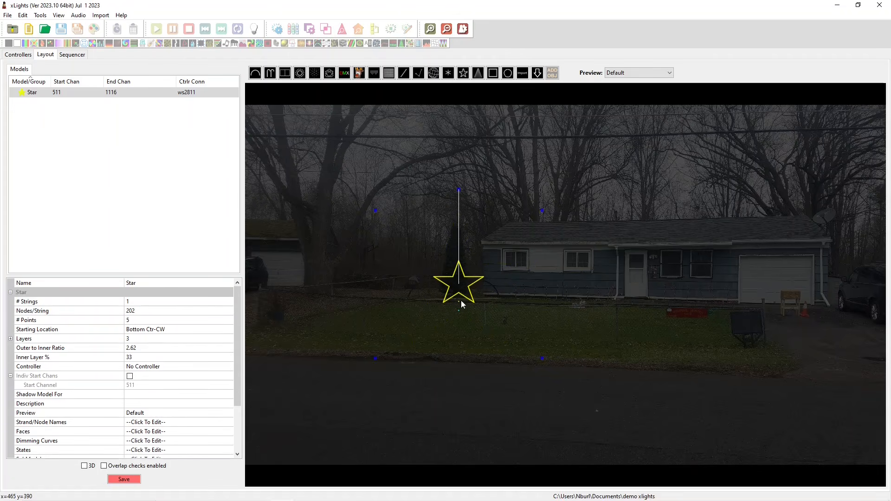
Expand the star's layer settings and set the Inside and Layer 2 node counts to 50 each.
click(10, 340)
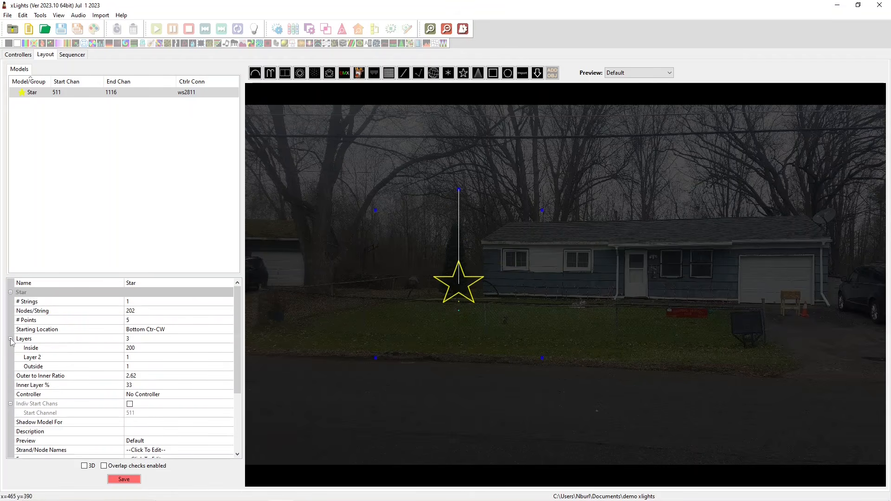
click(134, 356)
click(139, 347)
click(137, 357)
key(Up)
text(50)
key(Return)
key(Down)
text(50)
Try node counts of 50 and 100 for the star's Outside layer.
click(147, 366)
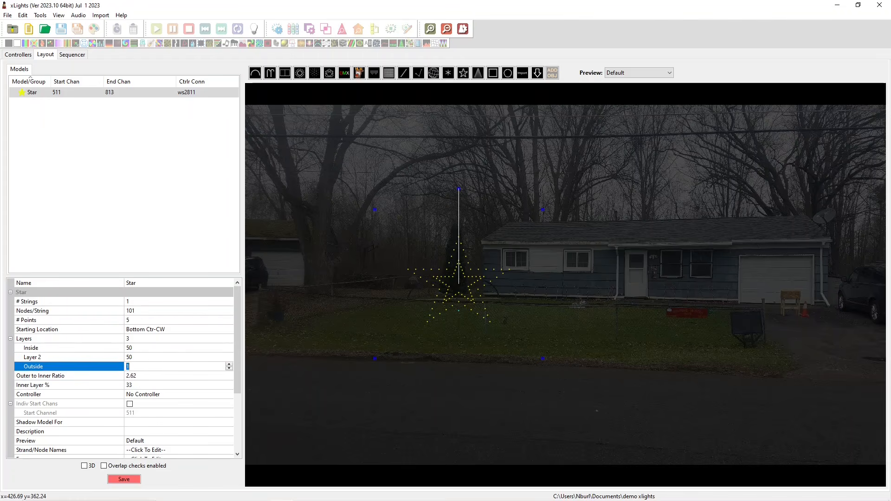
text(50)
key(Return)
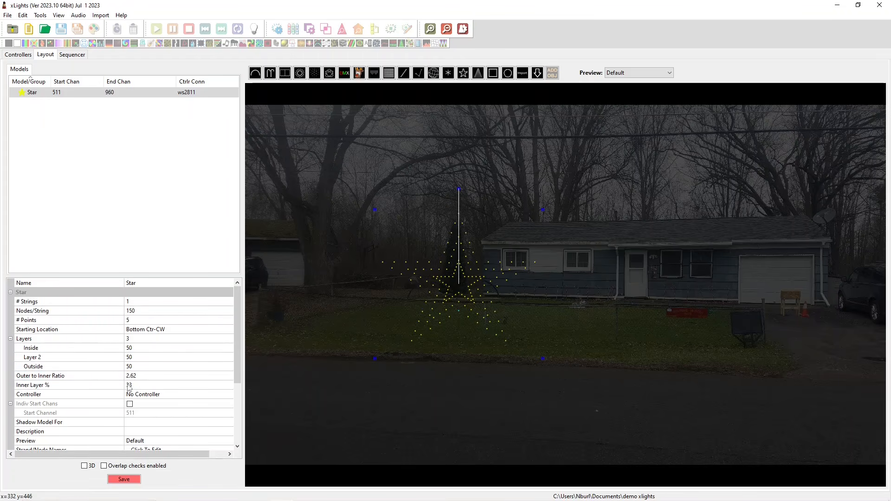
click(148, 366)
text(100)
key(Return)
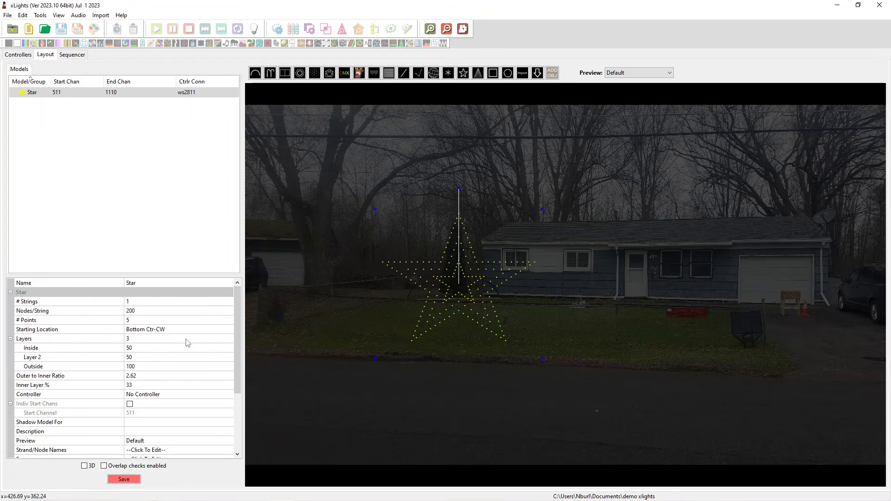
Set the star's Outside layer to 150 nodes and Layer 2 to 100 nodes.
click(146, 368)
text(150)
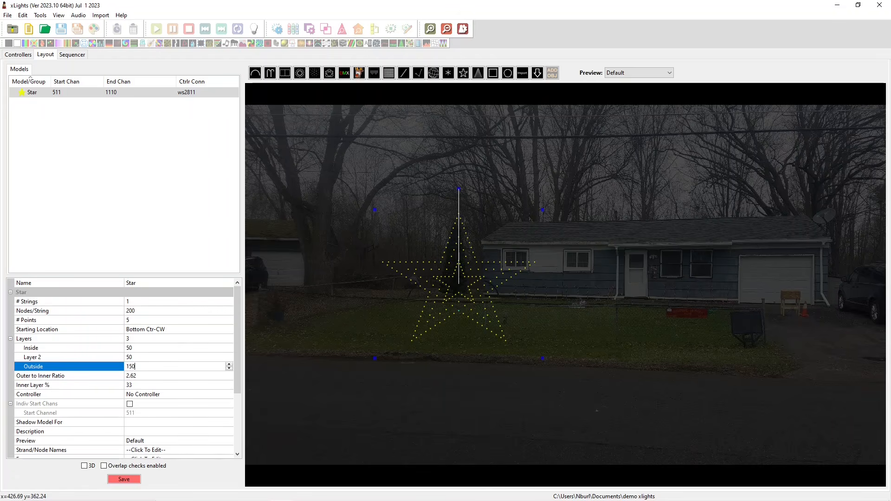
key(Return)
click(135, 358)
text(100)
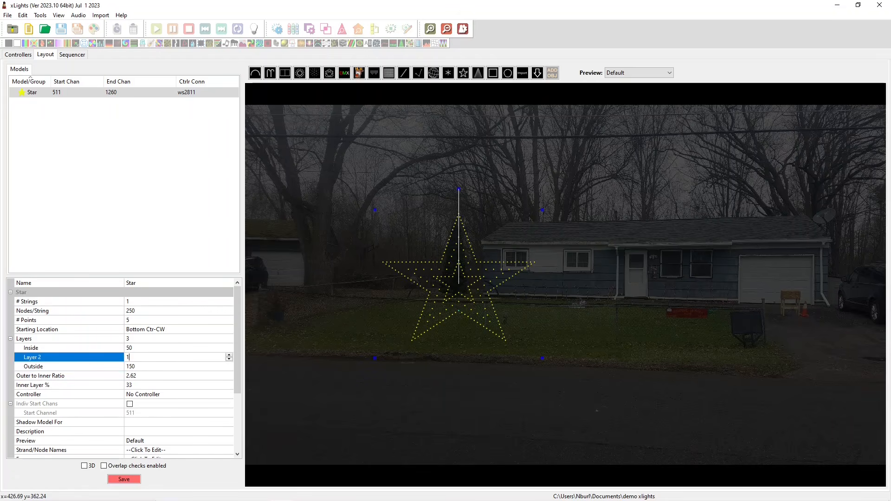
key(Return)
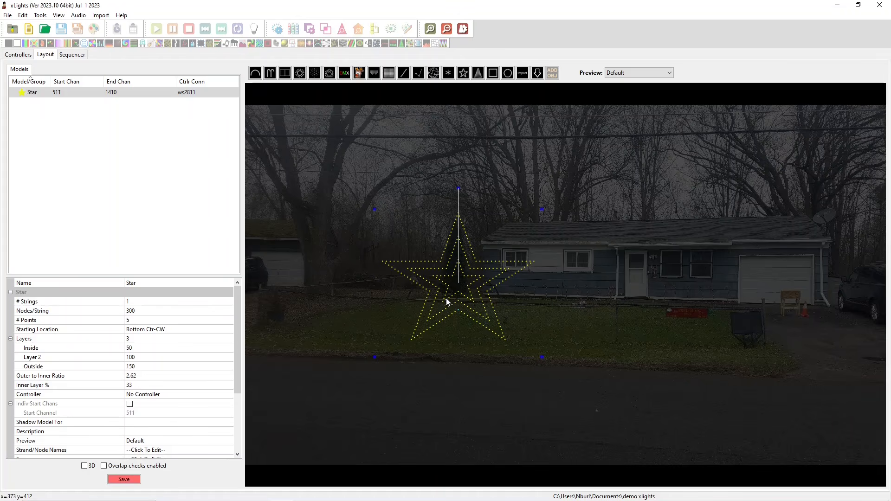
Try Outer to Inner Ratio values of 1 and 6 on the star, then return it to 2.62.
click(146, 374)
text(1)
key(Return)
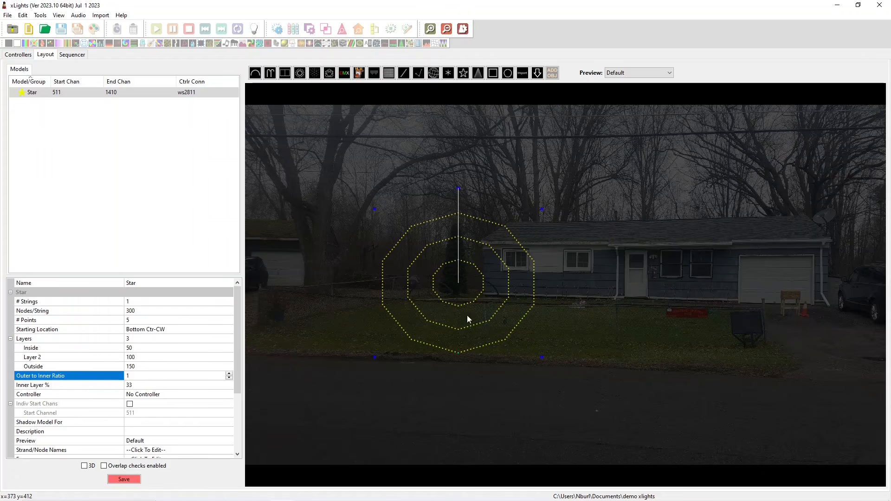
click(141, 375)
text(6)
key(Return)
double_click(128, 376)
text(2.62)
key(Return)
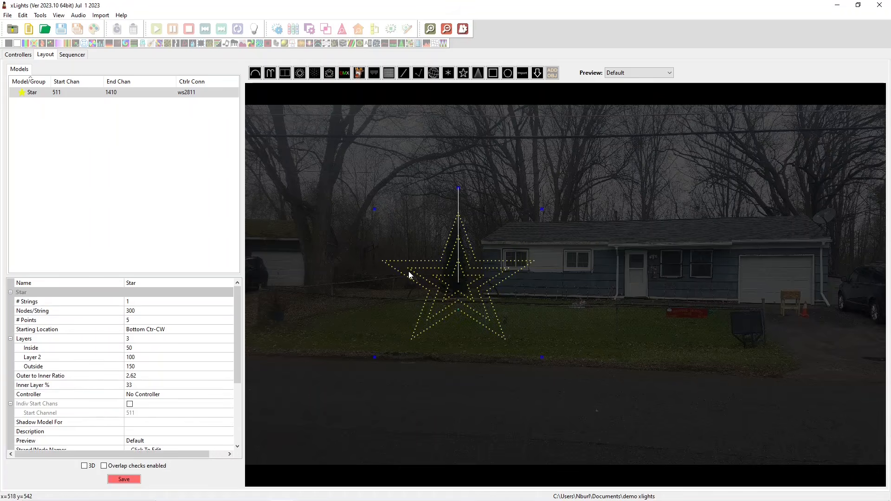
click(363, 292)
click(460, 264)
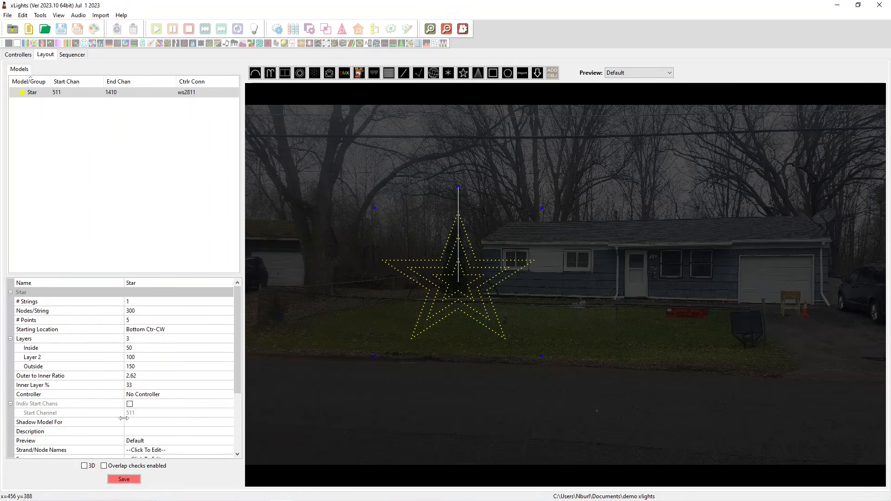
Set the star's Inner Layer % to 50.
double_click(130, 386)
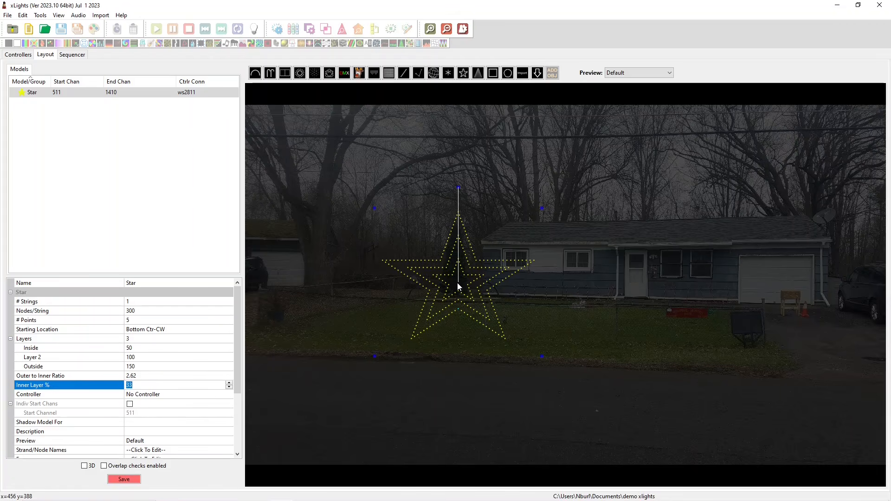
click(143, 394)
click(144, 385)
text(50)
key(Return)
key(BackSpace)
key(BackSpace)
double_click(134, 384)
text(66)
click(491, 258)
click(466, 334)
Delete the star and draw a Tree model, placing it over the lawn in front of the small evergreen.
scroll(122, 338, down, 5)
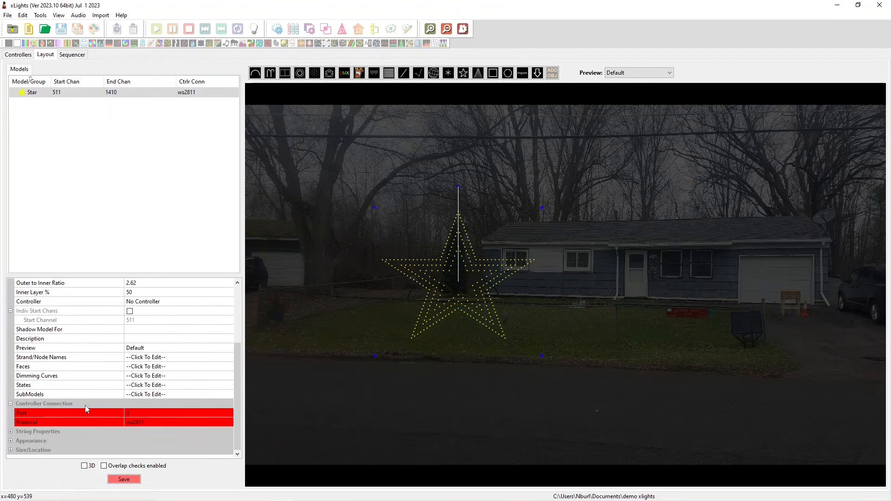
key(Delete)
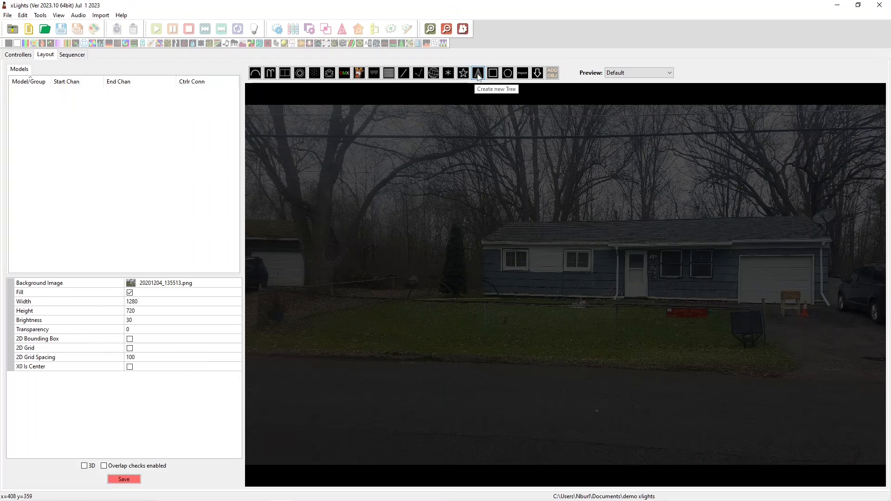
click(478, 75)
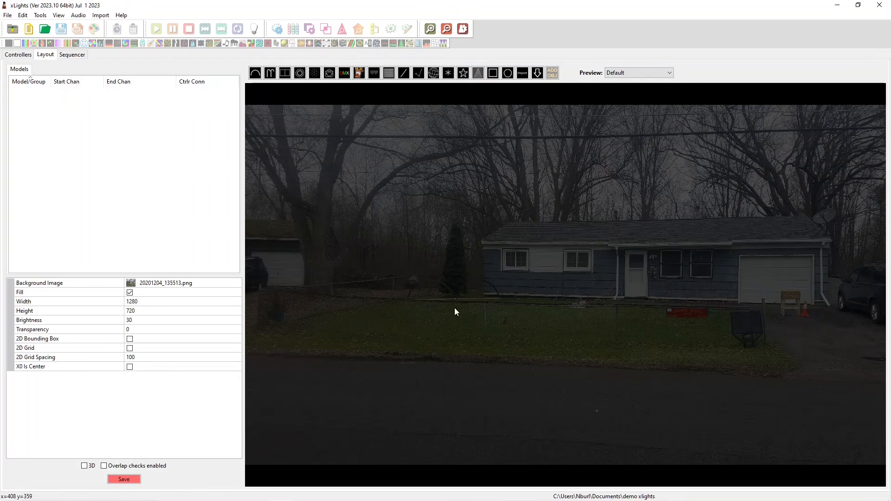
drag(381, 240, 510, 428)
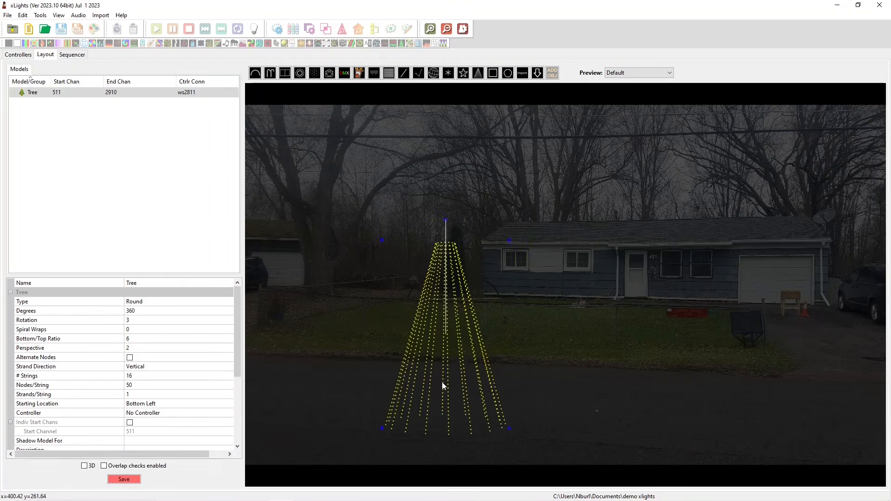
drag(468, 402, 480, 333)
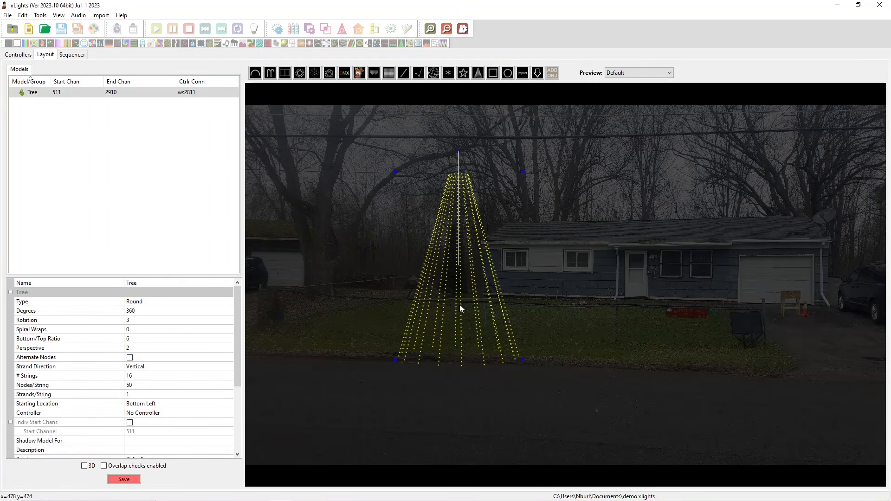
Try the Flat and Ribbon types on the tree, then return its Type to Round.
click(143, 301)
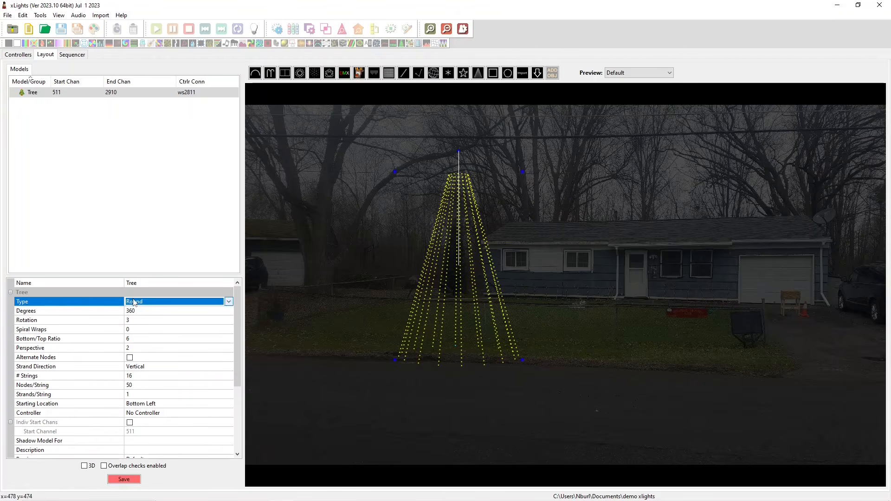
click(143, 303)
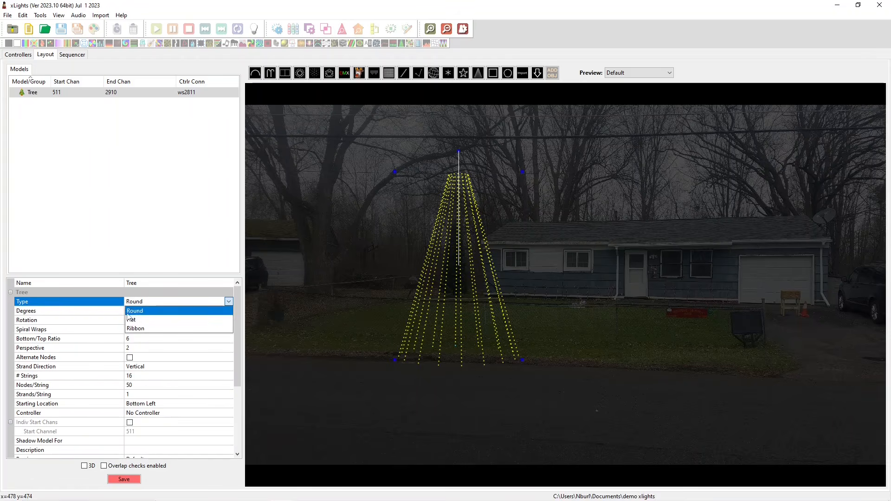
click(131, 320)
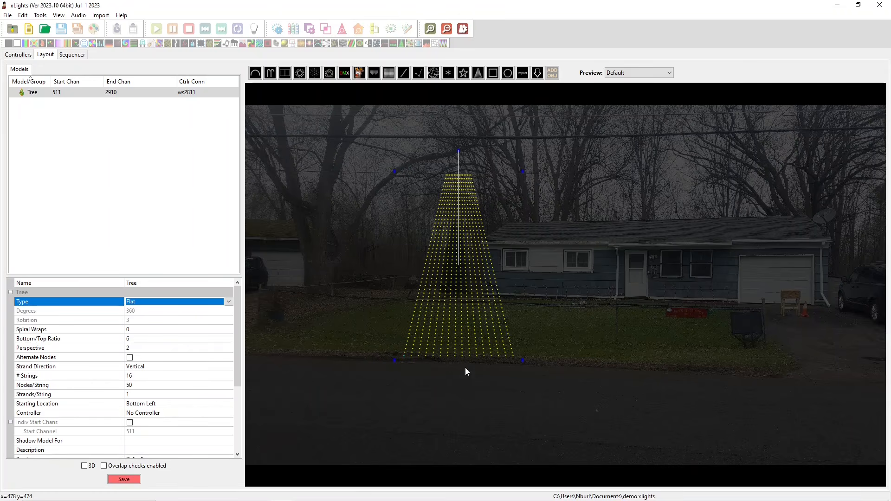
click(229, 302)
click(213, 330)
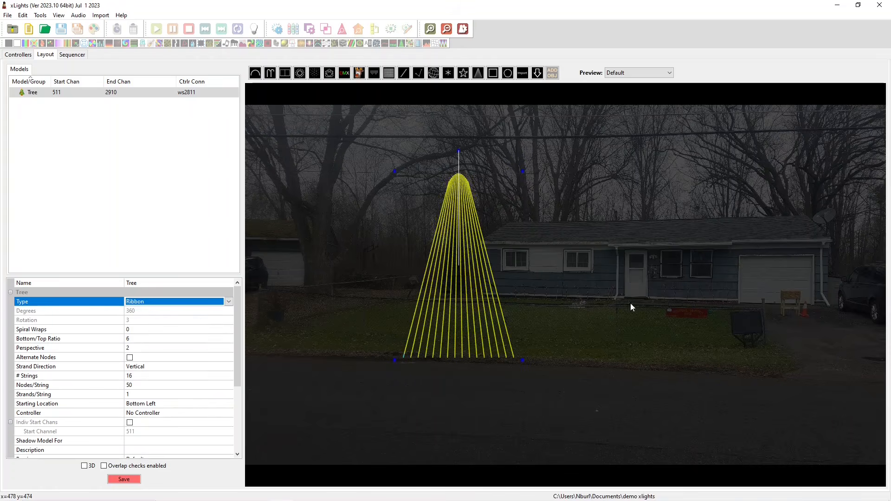
key(Up)
key(Up)
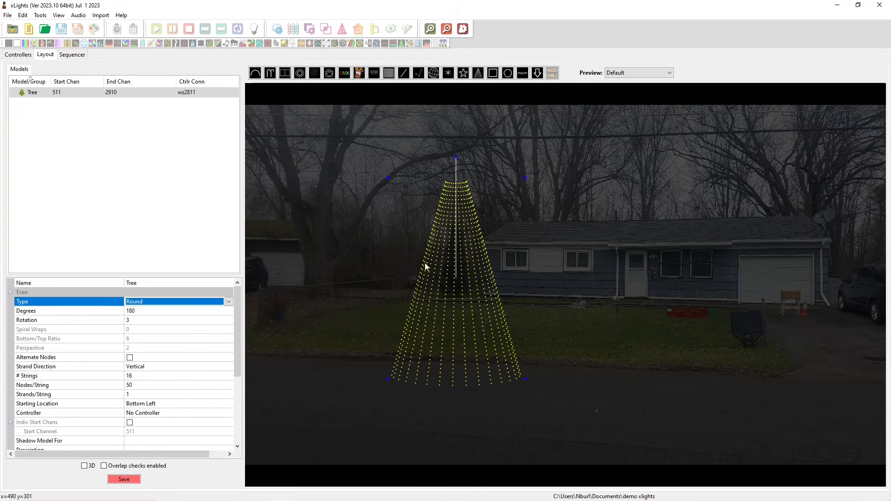
Try a Degrees value of 360 on the round tree, then return it to 180.
click(148, 310)
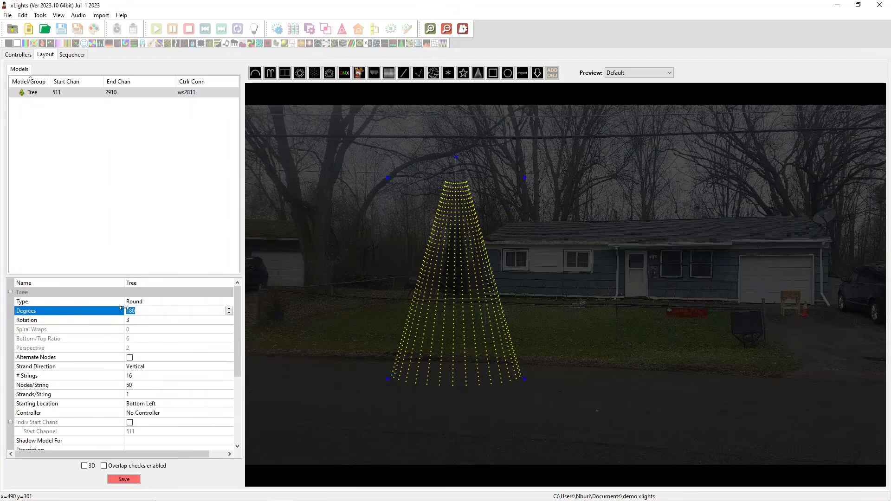
text(360)
key(Return)
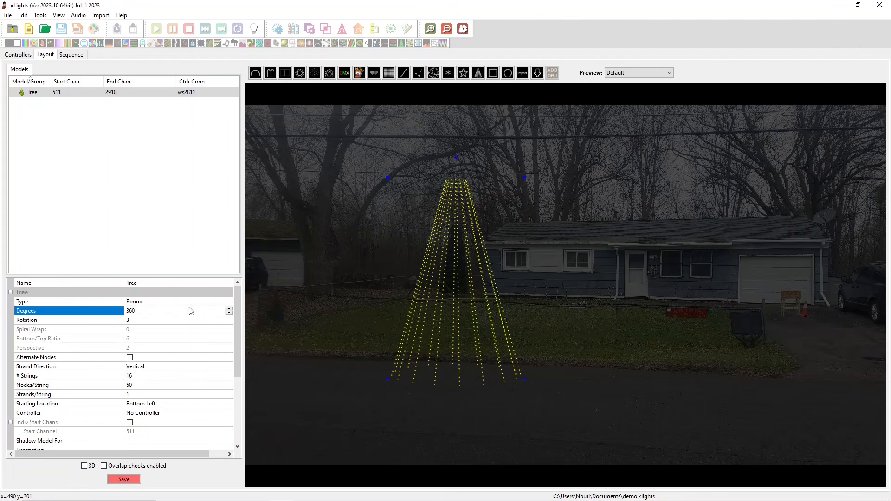
click(174, 310)
text(180)
key(Return)
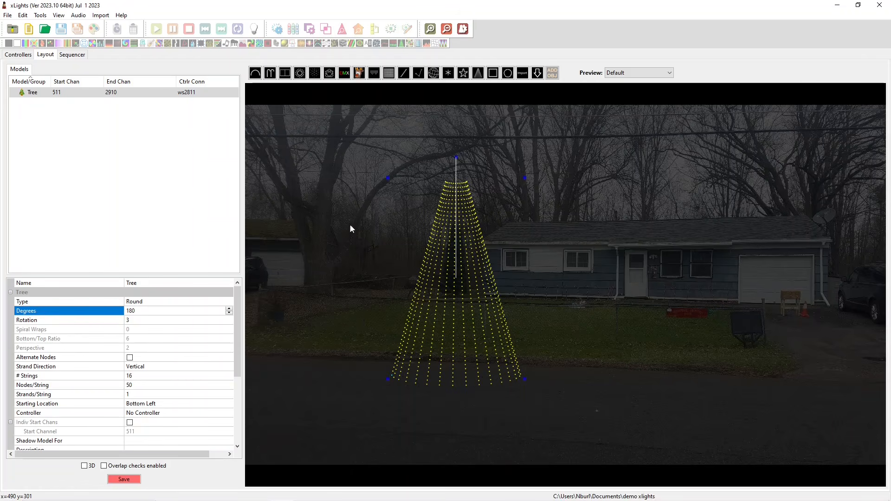
Shrink the tree to fit over the small evergreen beside the house, then enlarge it over the lawn again.
drag(454, 317, 398, 317)
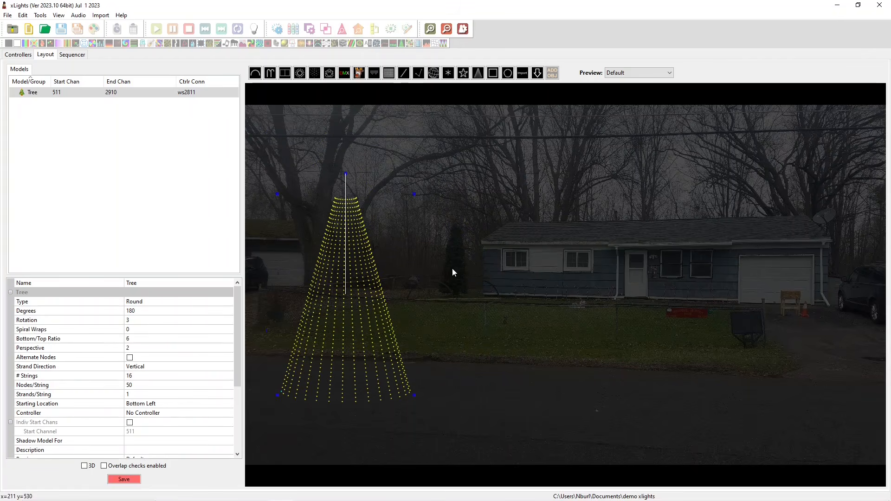
drag(278, 394, 342, 279)
drag(388, 259, 453, 274)
click(399, 369)
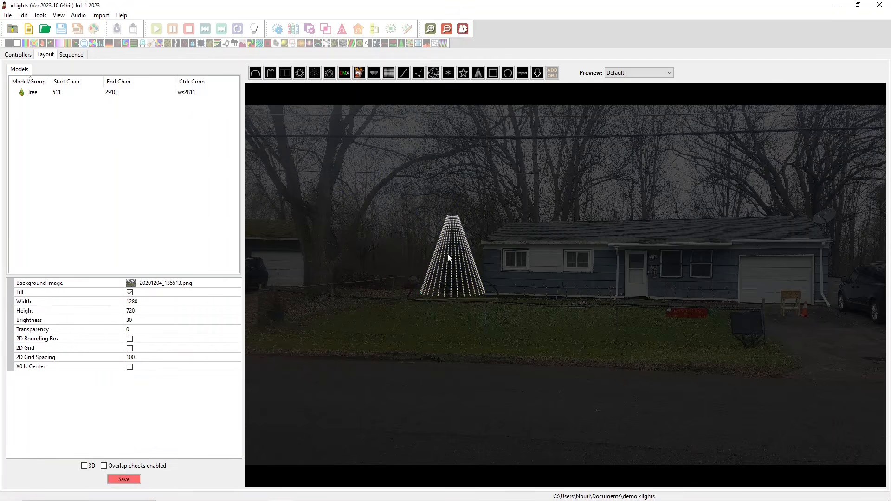
drag(449, 245, 336, 300)
Try Degrees values of 270 and 90 on the tree, then return it to 180.
click(155, 313)
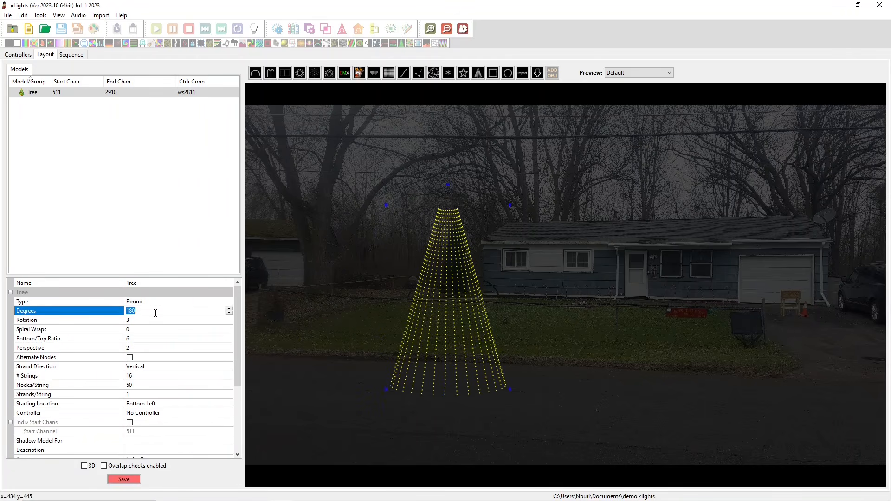
text(270)
key(Return)
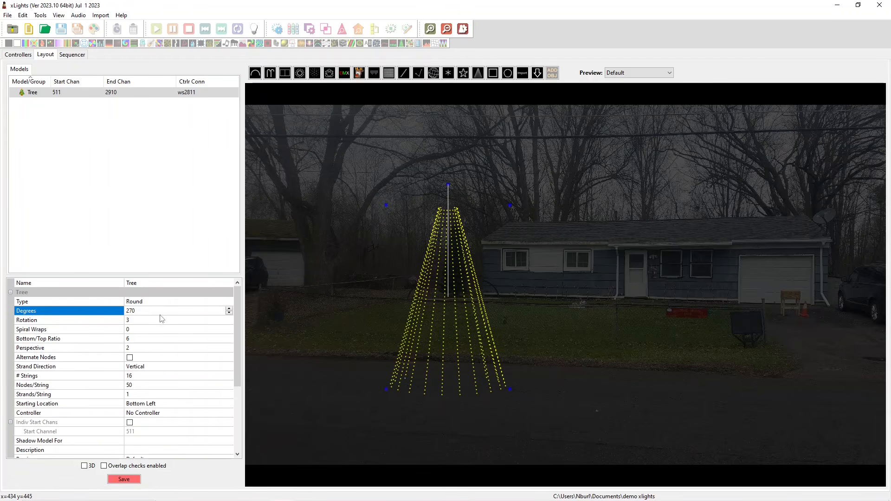
double_click(129, 311)
text(90)
key(Return)
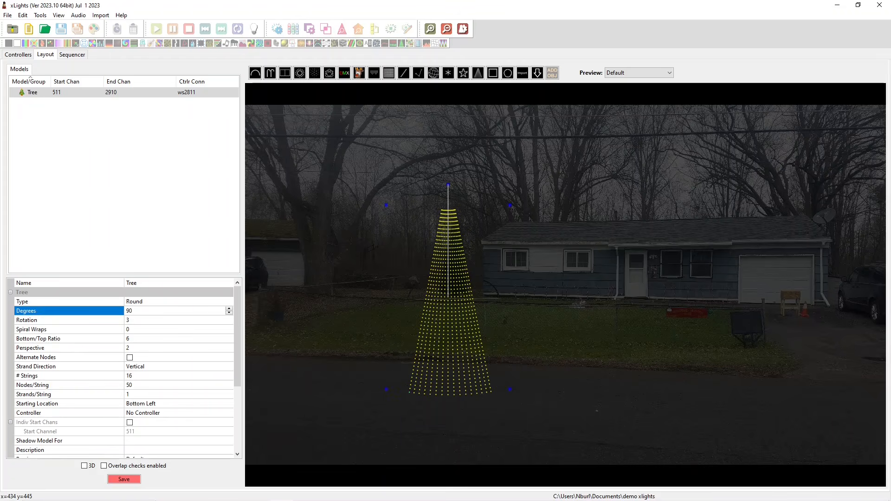
key(BackSpace)
key(BackSpace)
text(18)
key(Return)
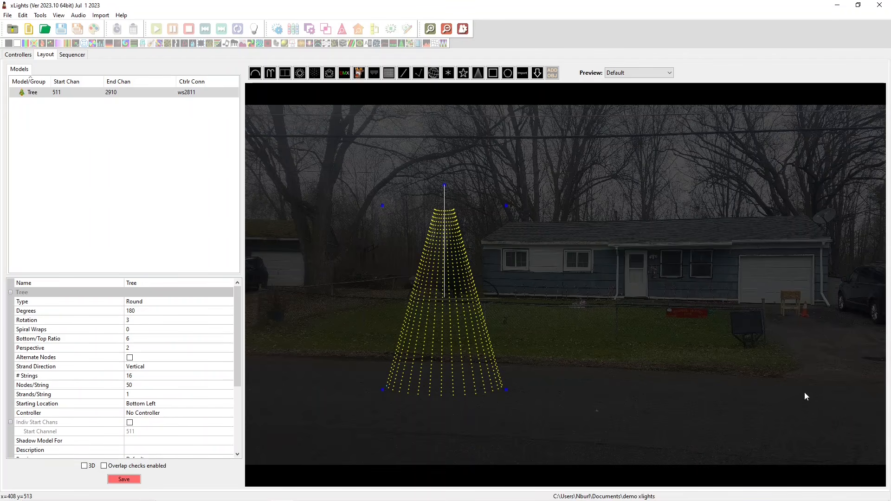
Try tree Rotation values of 40 and -100 while inspecting it in 3D, then set Rotation to 0 back in 2D.
click(148, 340)
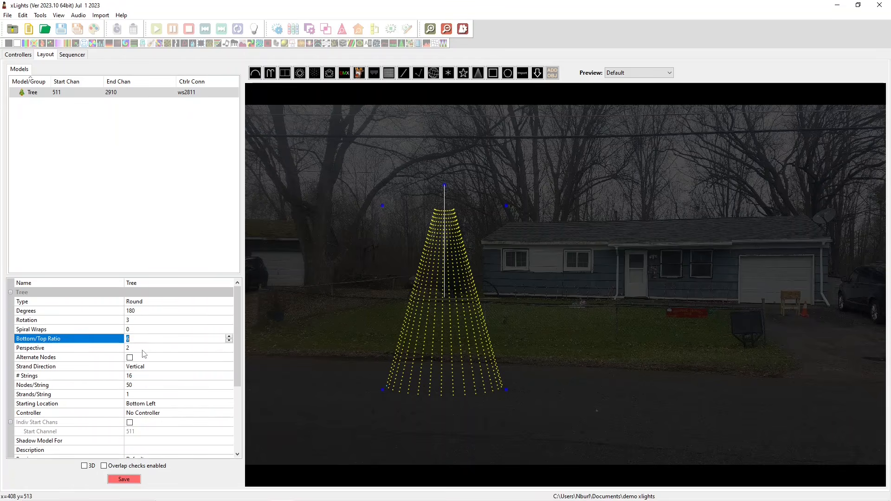
click(137, 320)
text(40)
key(Return)
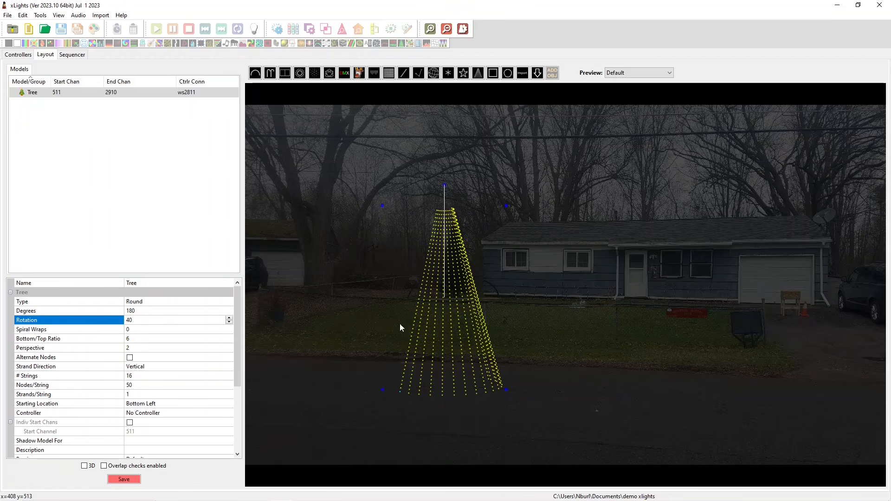
click(84, 465)
drag(611, 449, 634, 354)
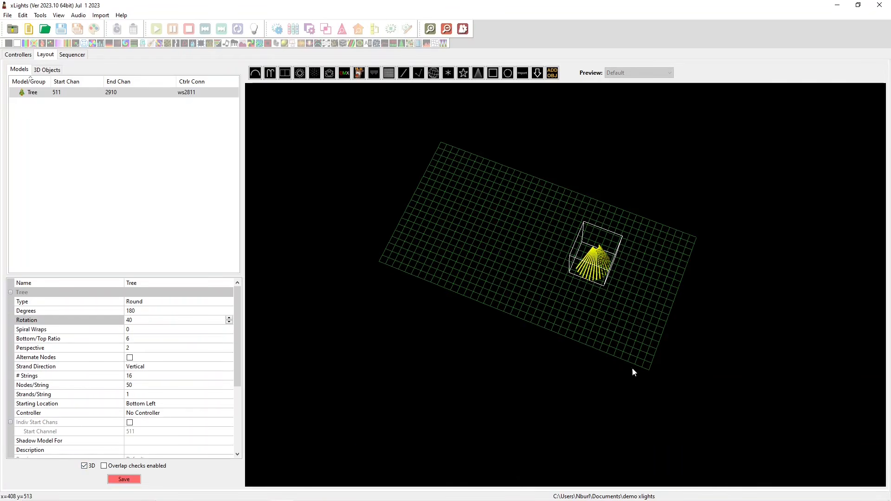
click(149, 319)
text(-100)
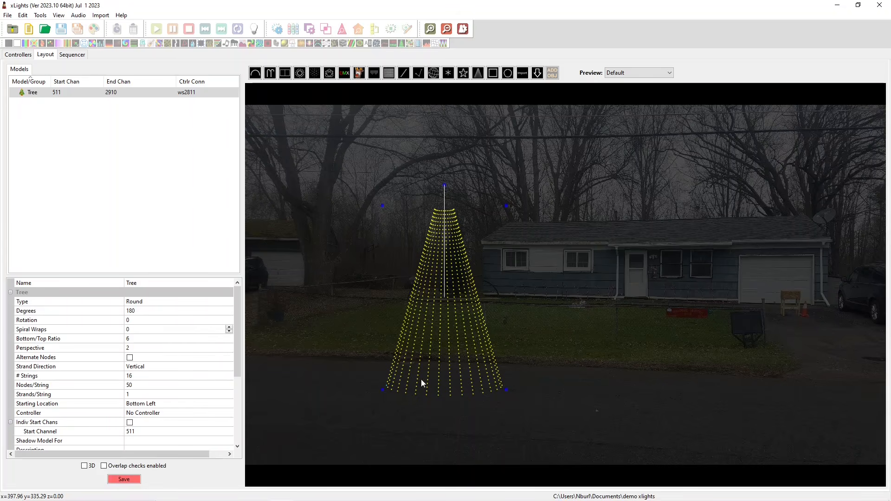
Try 1 Spiral Wrap on the tree, then set Spiral Wraps to 3.
click(121, 329)
text(1)
key(Return)
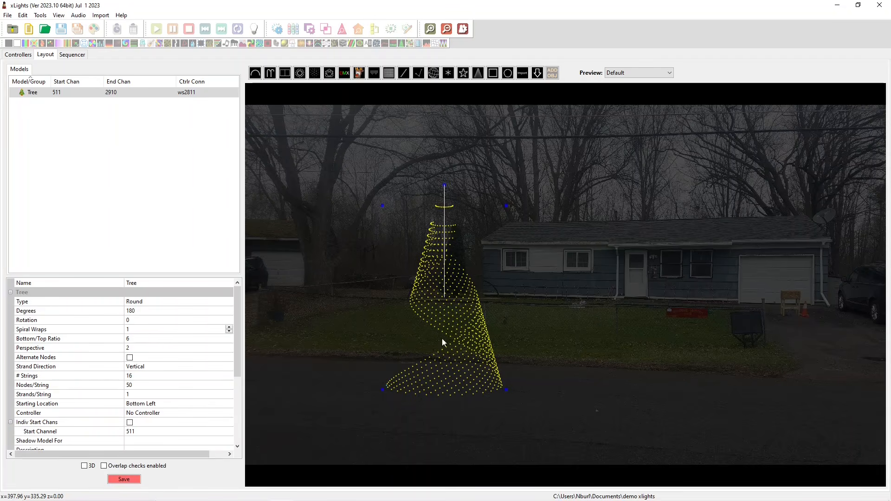
click(150, 329)
text(3)
key(Return)
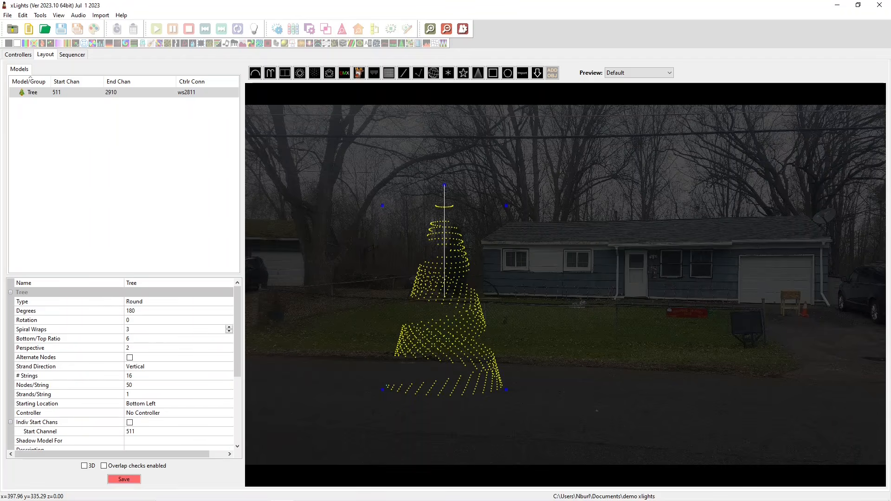
Set the tree's Spiral Wraps to 0.
text(0)
key(Return)
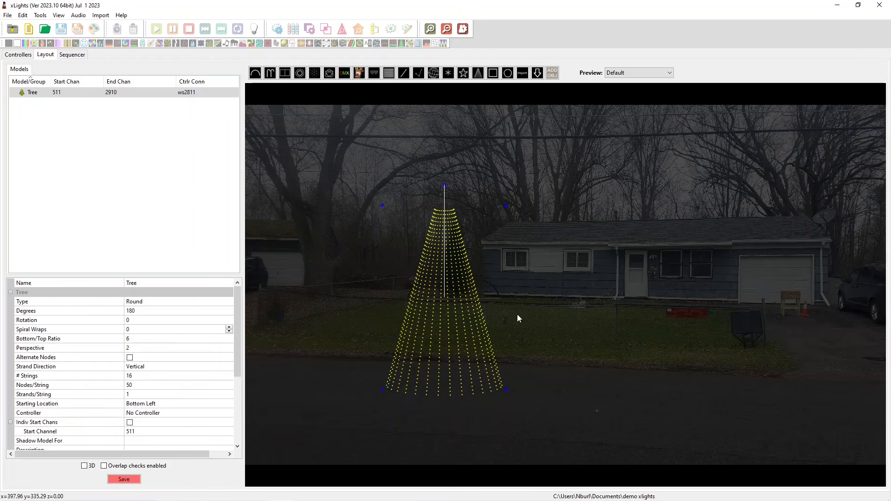
Try Bottom/Top Ratio values of 12 and 3 on the tree.
click(148, 337)
click(141, 338)
click(237, 312)
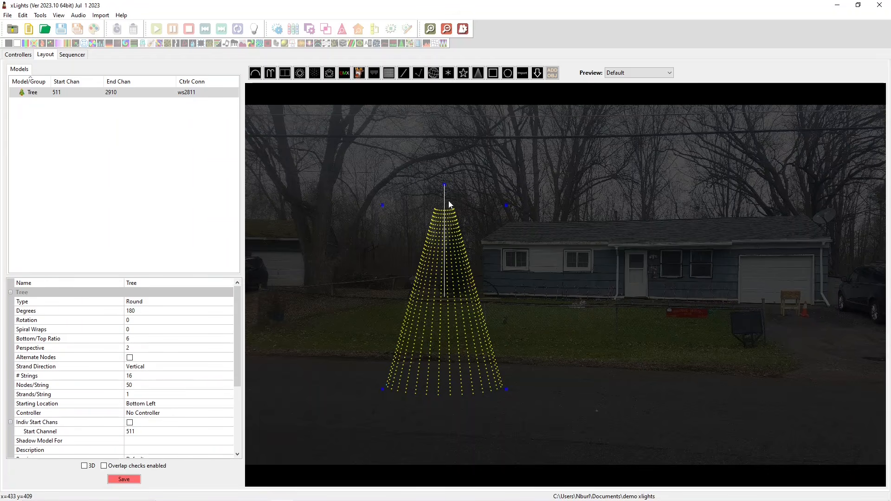
click(120, 341)
text(12)
key(Return)
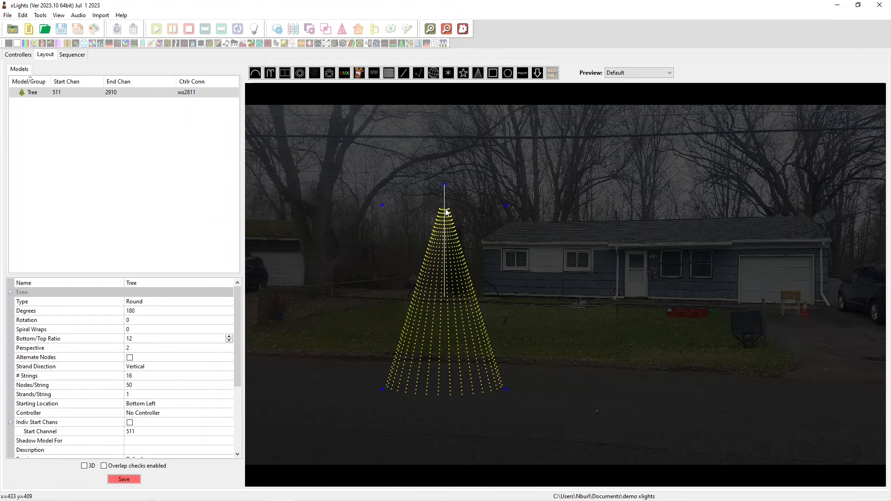
click(145, 339)
text(3)
key(Return)
click(403, 210)
click(433, 251)
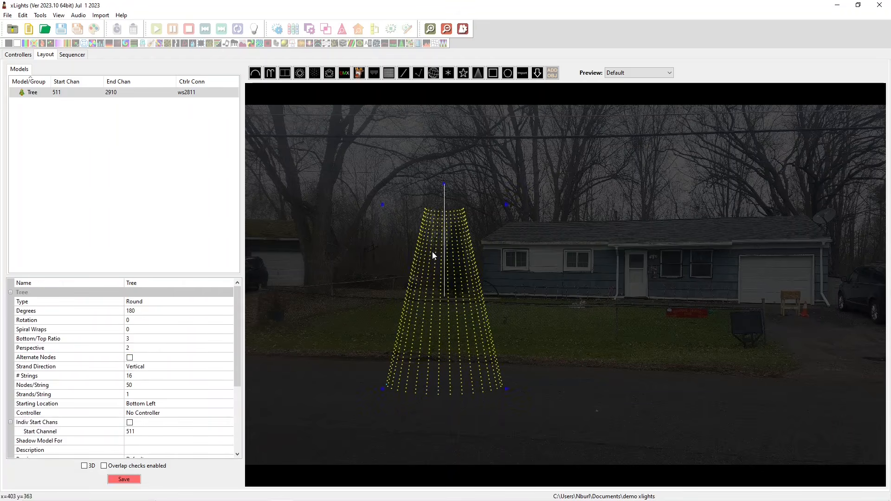
Try a Perspective of 5 on the tree, then set Perspective to 0.
click(137, 348)
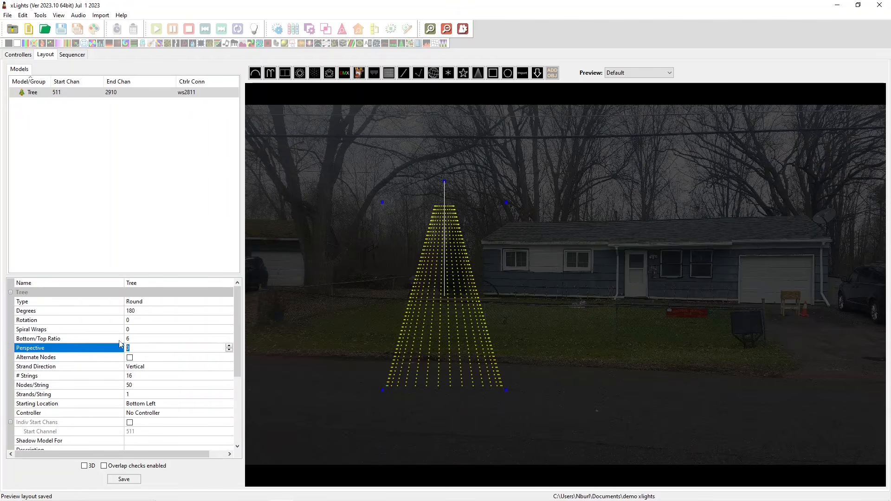
text(5)
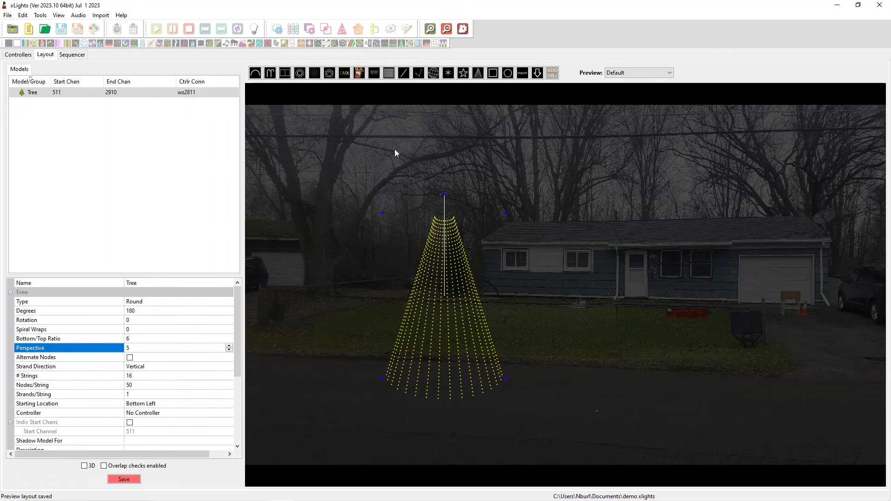
click(158, 347)
text(0)
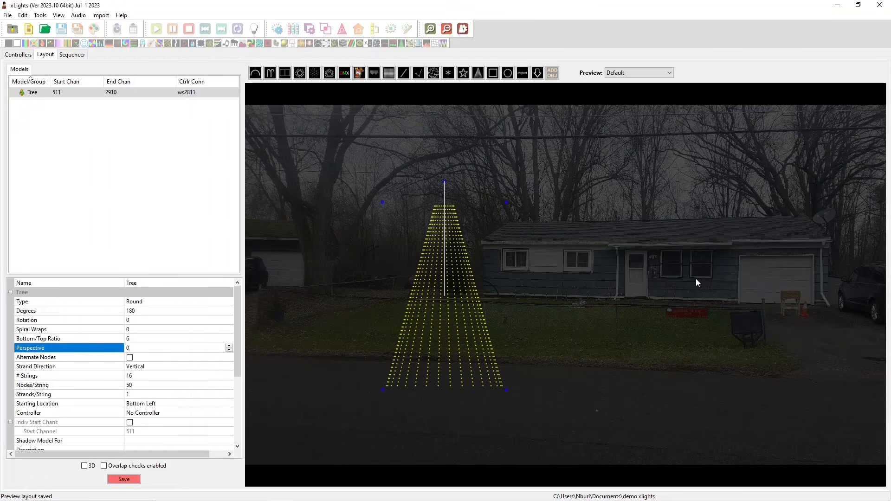
Enable Alternate Nodes on the tree, inspect its lower nodes up close, then disable the option again.
click(580, 393)
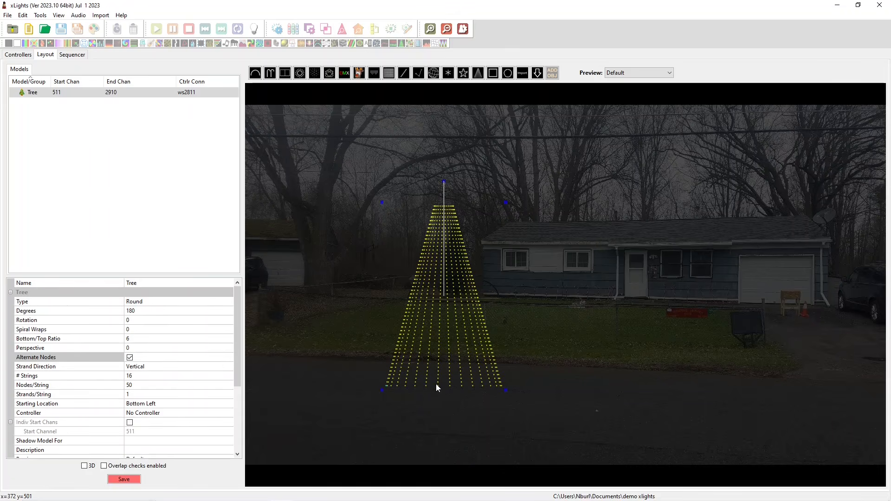
scroll(435, 385, up, 4)
drag(446, 364, 446, 365)
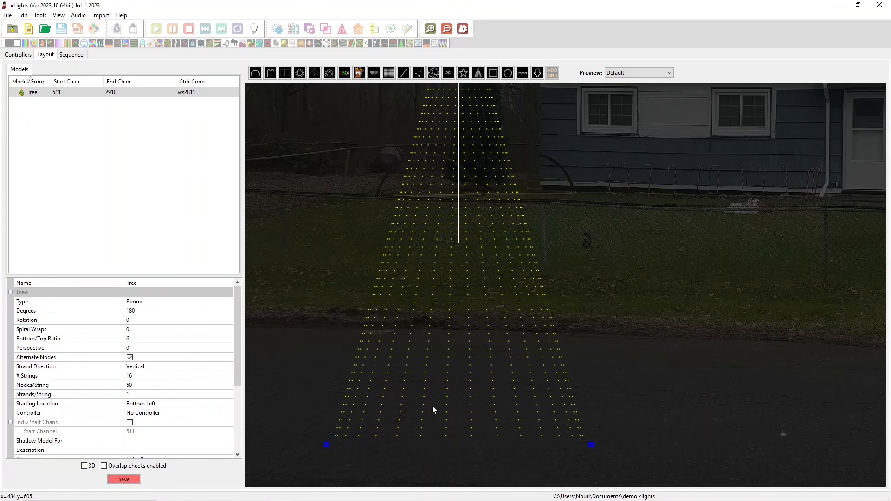
scroll(429, 414, down, 5)
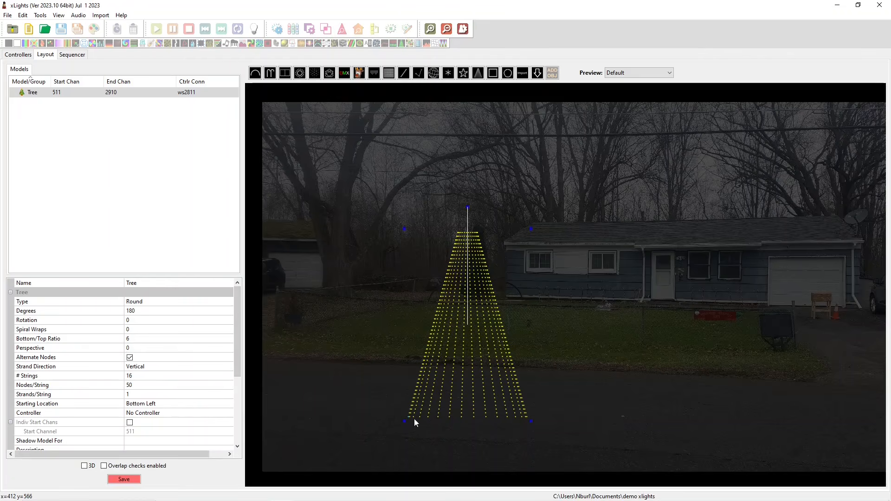
click(130, 357)
Switch the tree's Strand Direction between Horizontal and Vertical to compare them, ending on Vertical.
click(145, 369)
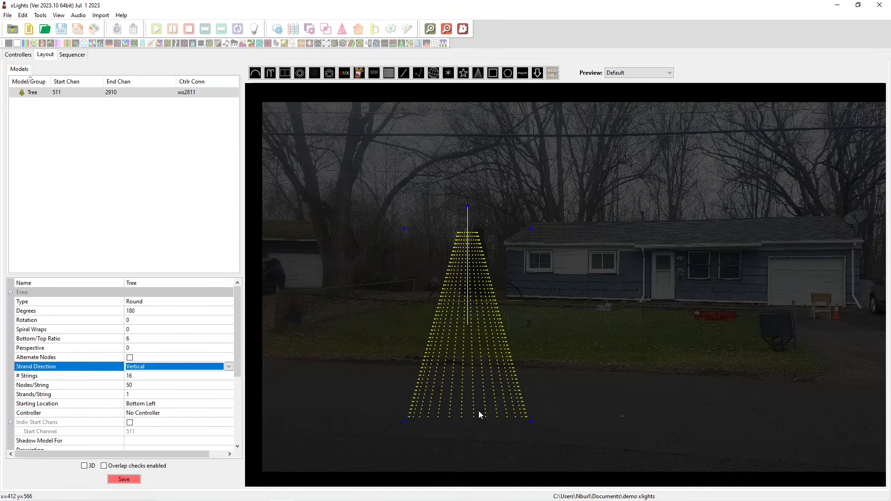
click(174, 367)
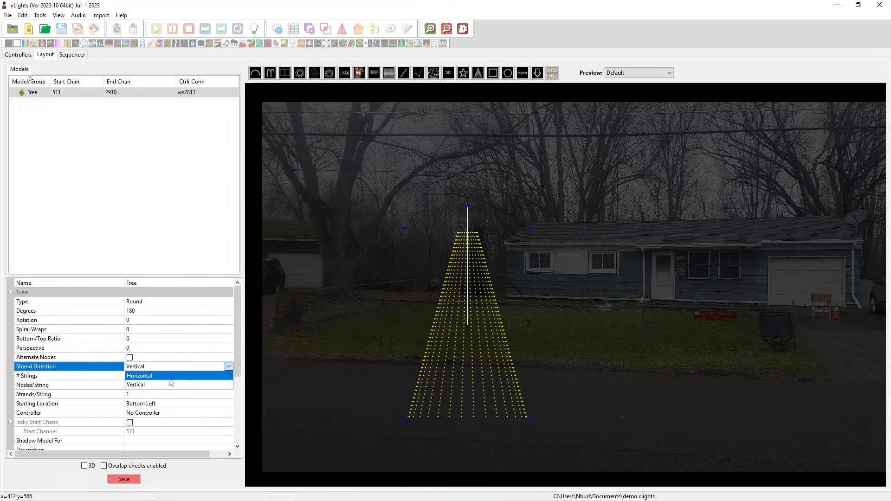
click(170, 376)
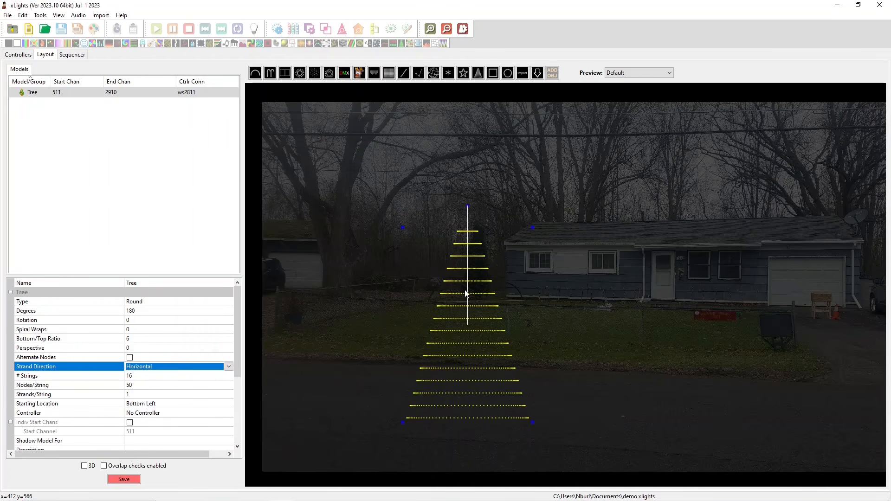
click(135, 366)
click(135, 384)
click(136, 367)
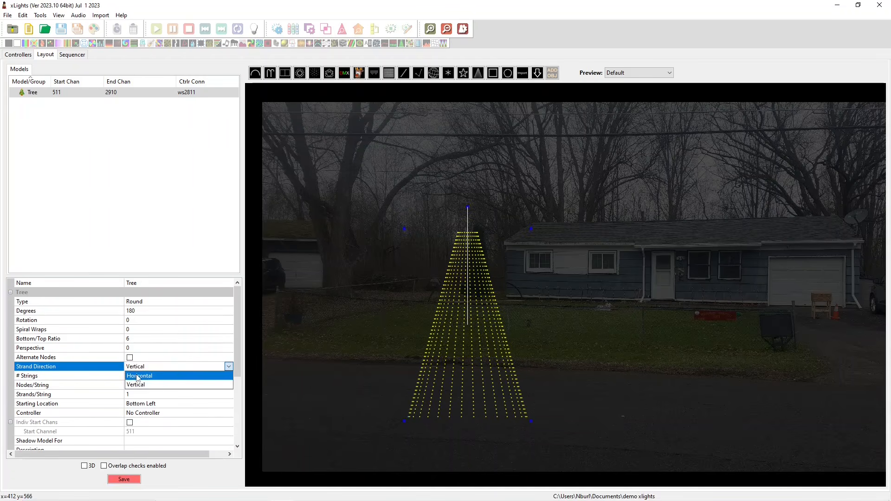
click(137, 375)
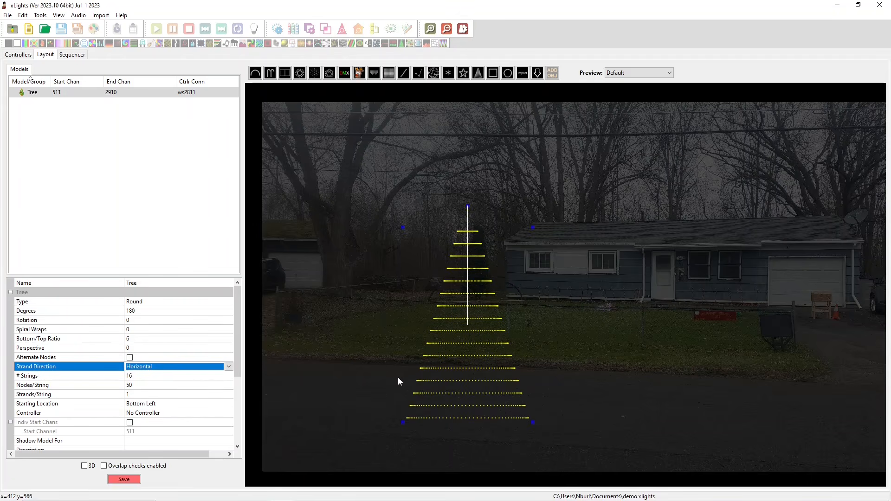
click(212, 367)
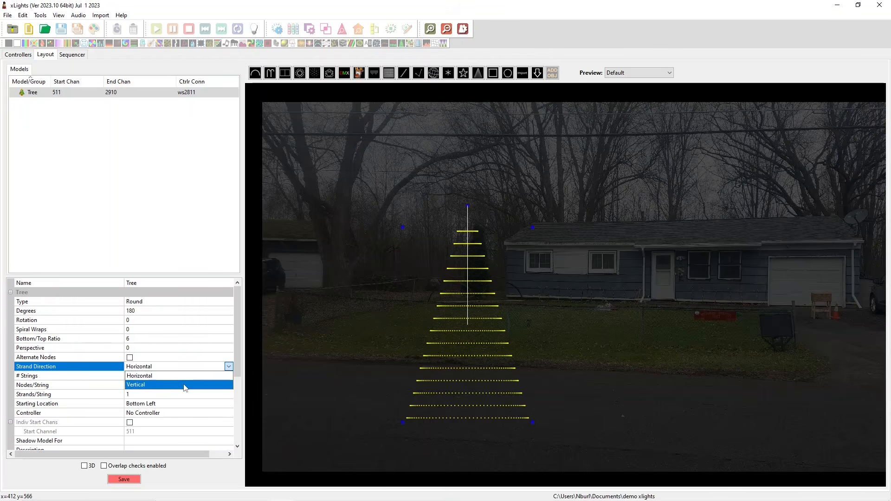
click(185, 385)
Set the tree's # Strings to 4.
click(133, 375)
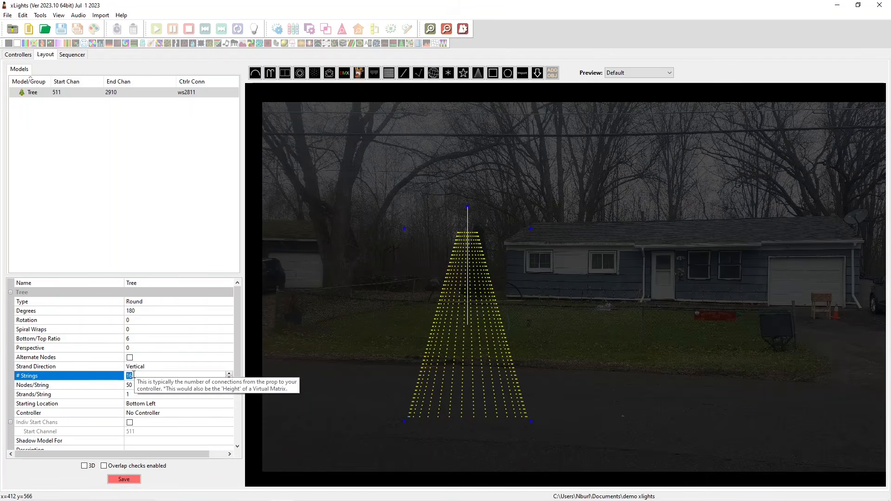
click(139, 373)
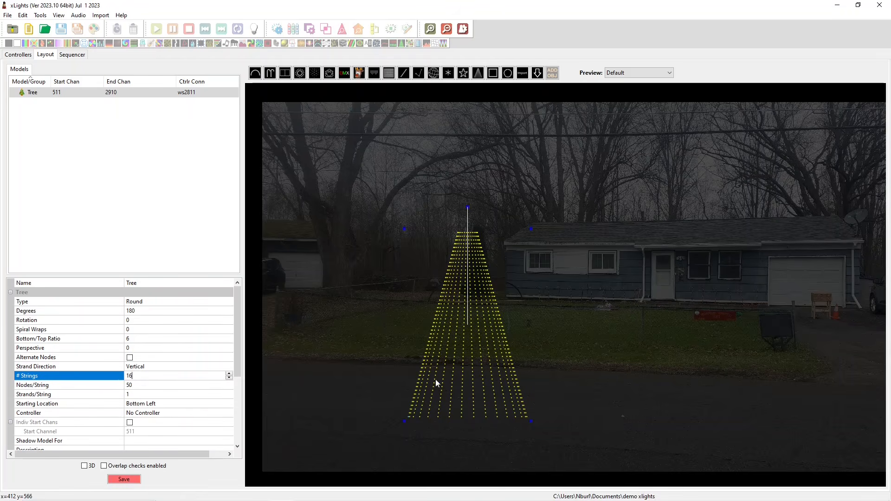
scroll(433, 402, up, 2)
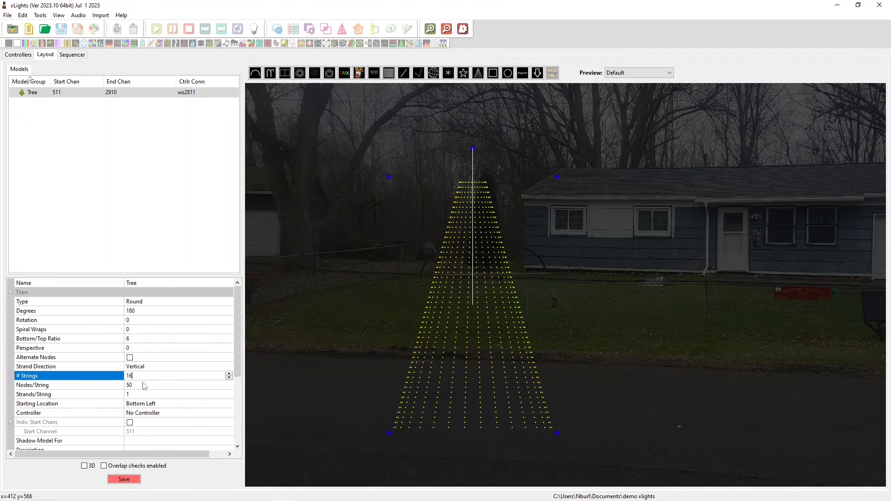
drag(134, 376, 67, 346)
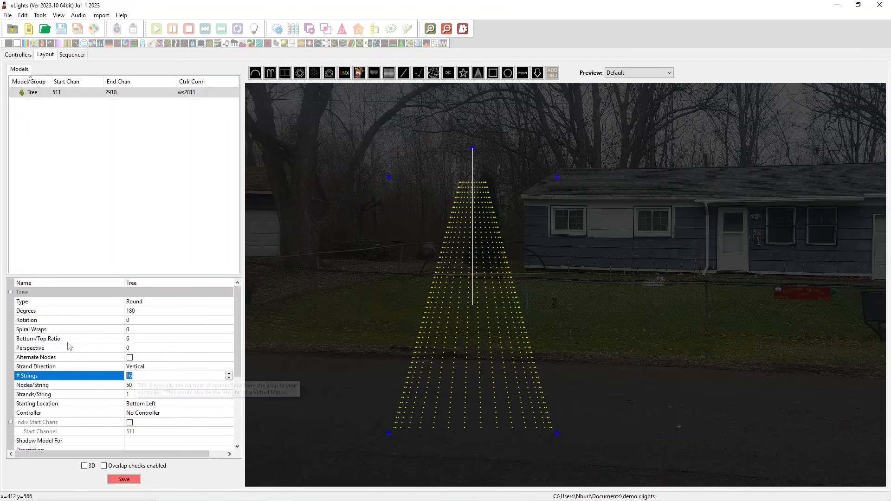
text(4)
key(Return)
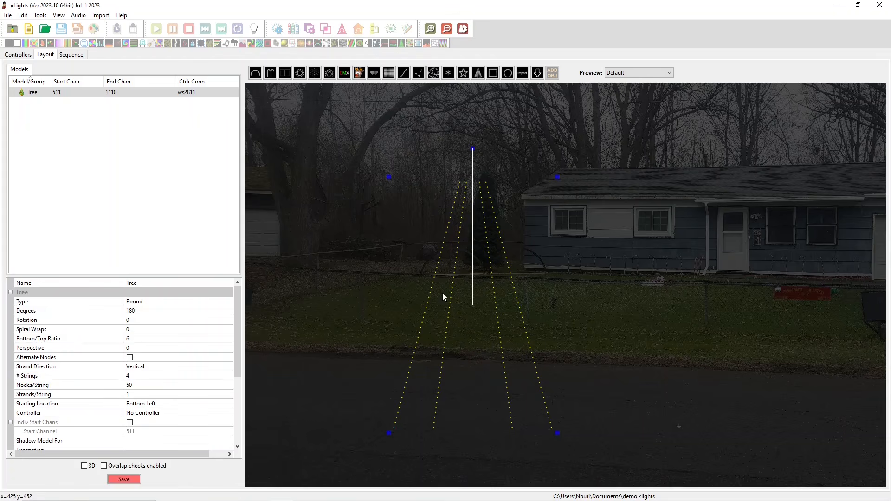
Set the tree's Strands/String to 4 and inspect the resulting node layout.
click(120, 397)
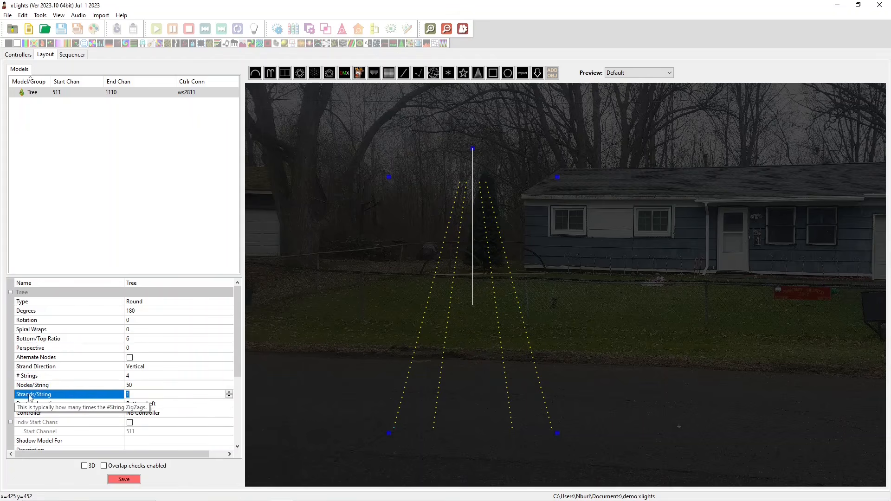
click(139, 392)
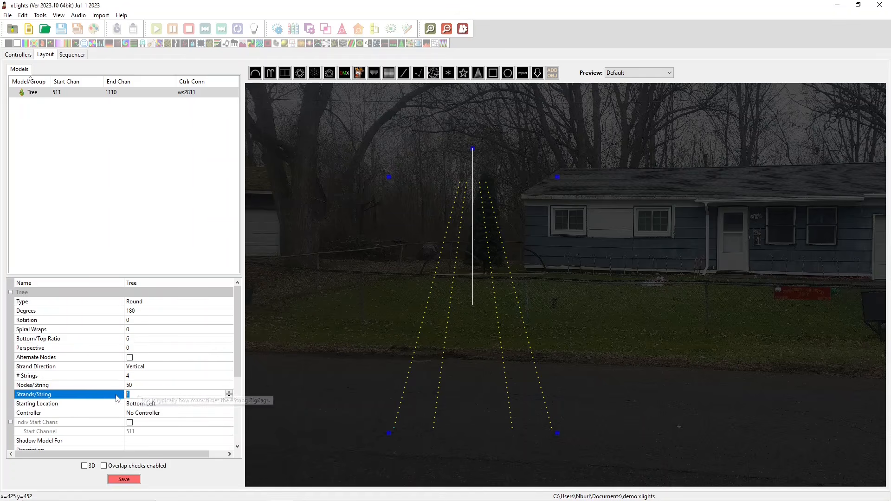
key(BackSpace)
text(4)
key(Return)
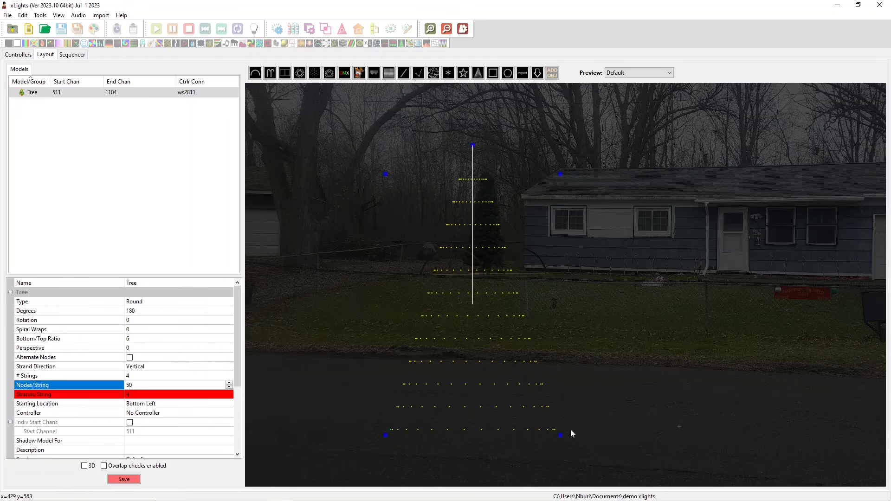
mouse_move(132, 397)
click(394, 430)
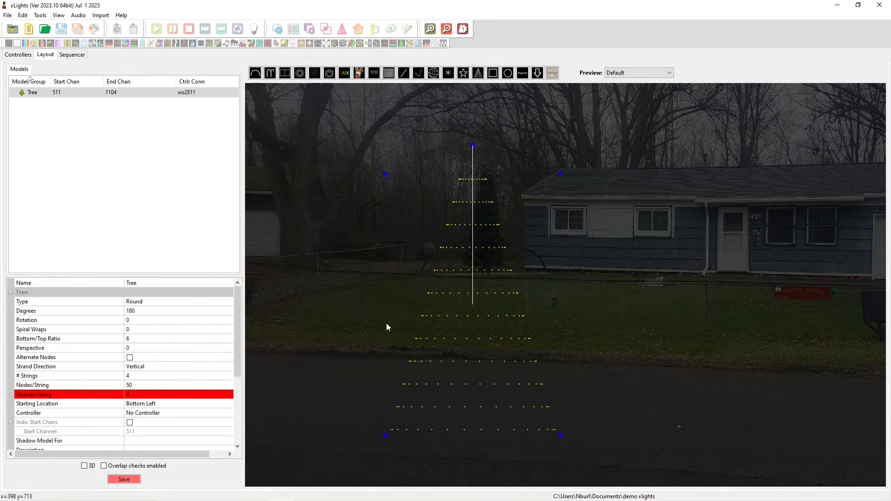
Set the tree's Nodes/String to 200.
click(147, 388)
double_click(129, 385)
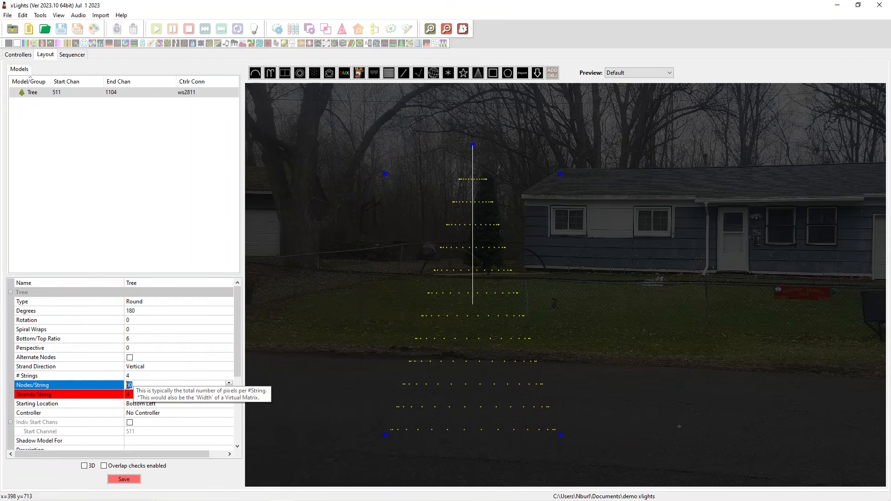
text(200)
key(Return)
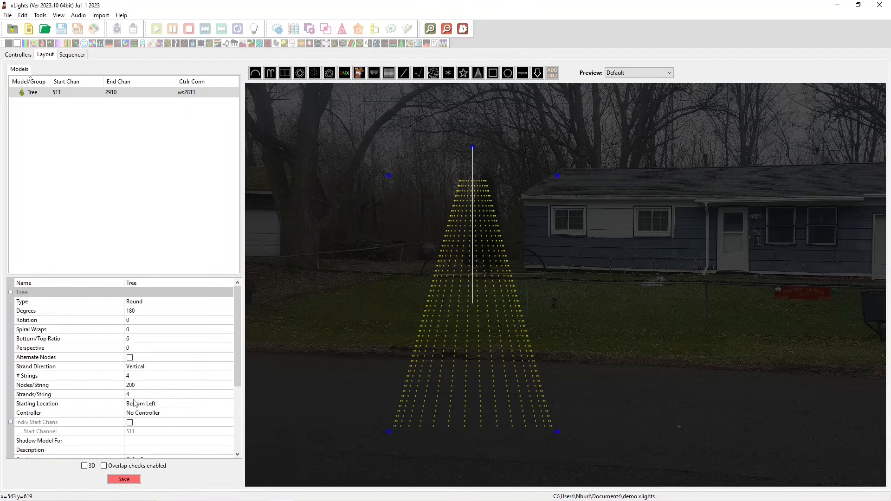
click(135, 385)
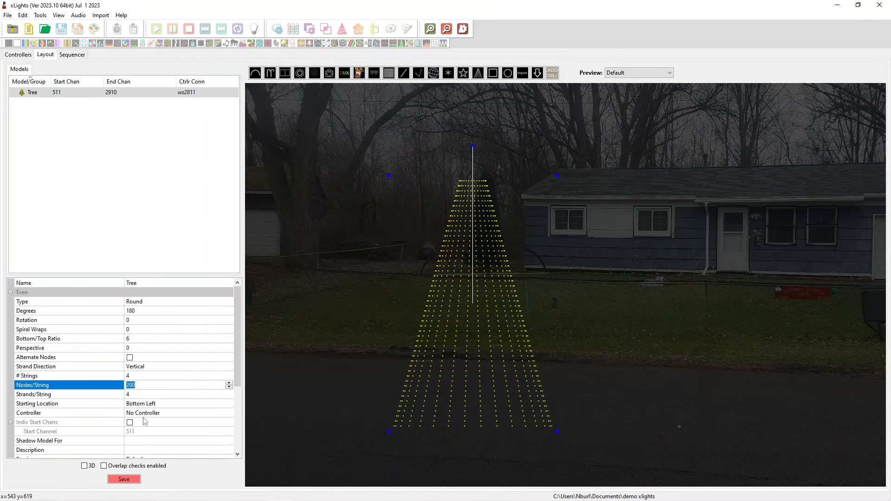
Change the tree's Starting Location to Bottom Right.
click(111, 405)
click(159, 405)
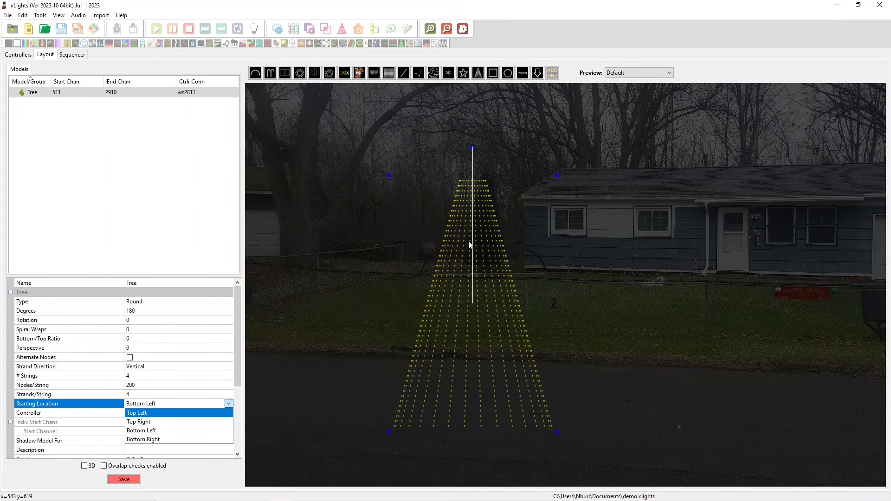
click(143, 440)
scroll(142, 446, up, 4)
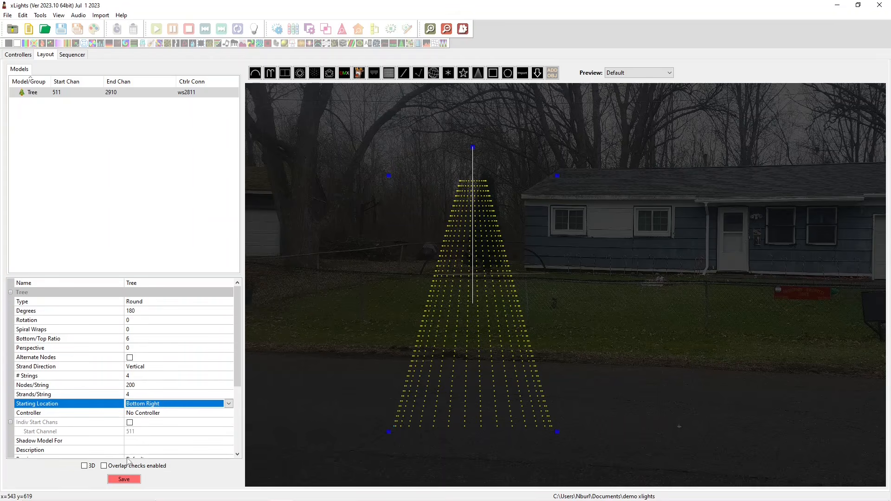
Delete the tree and draw a Window Frame model around the small evergreen beside the house.
key(Delete)
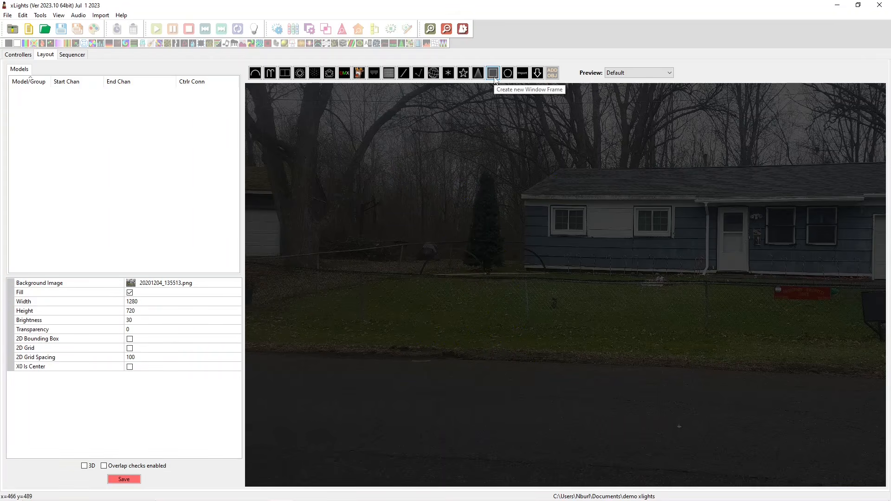
click(494, 77)
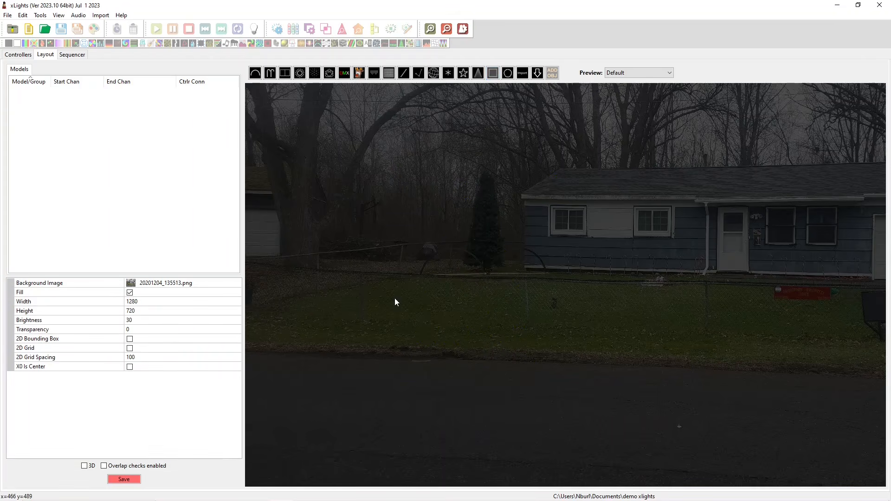
drag(435, 171, 552, 318)
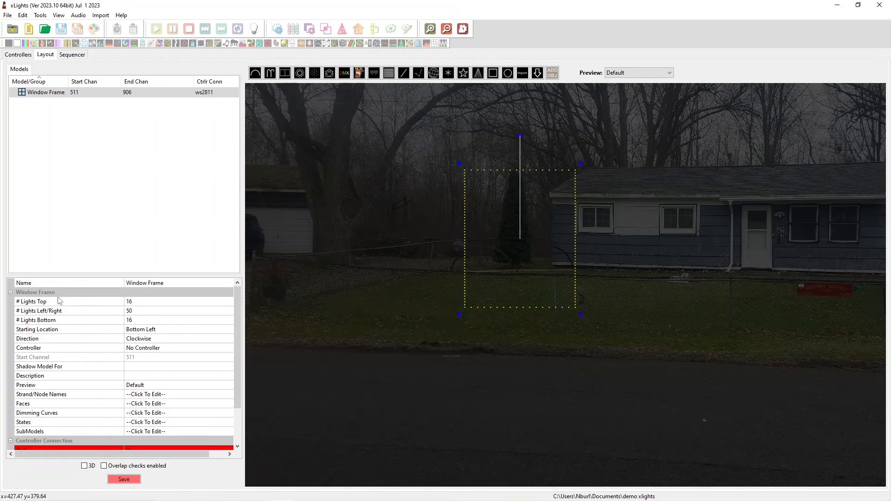
Examine the Window Frame's # Lights Bottom, # Lights Top and Starting Location settings.
click(62, 323)
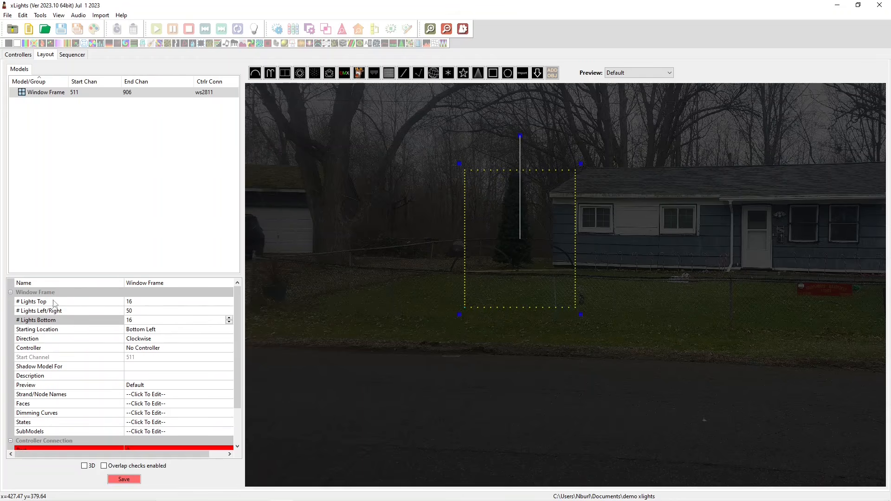
click(44, 302)
click(44, 329)
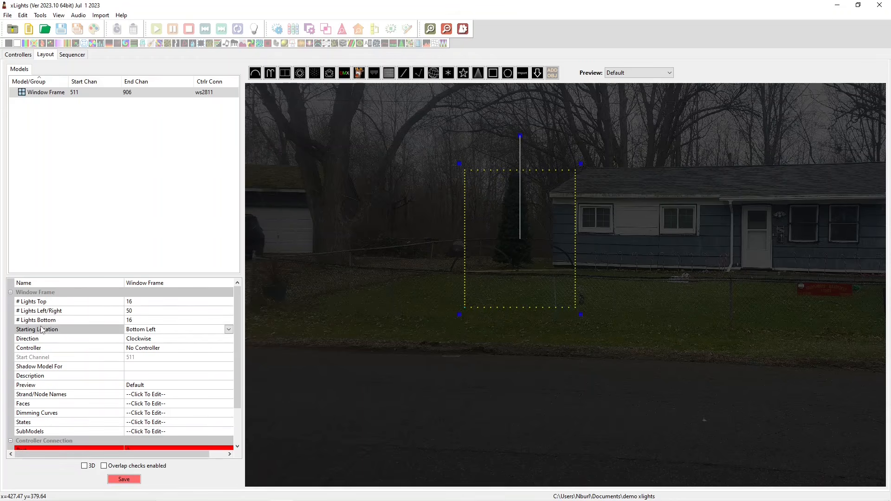
Move the Window Frame model onto the house and resize it to outline the front door.
click(41, 321)
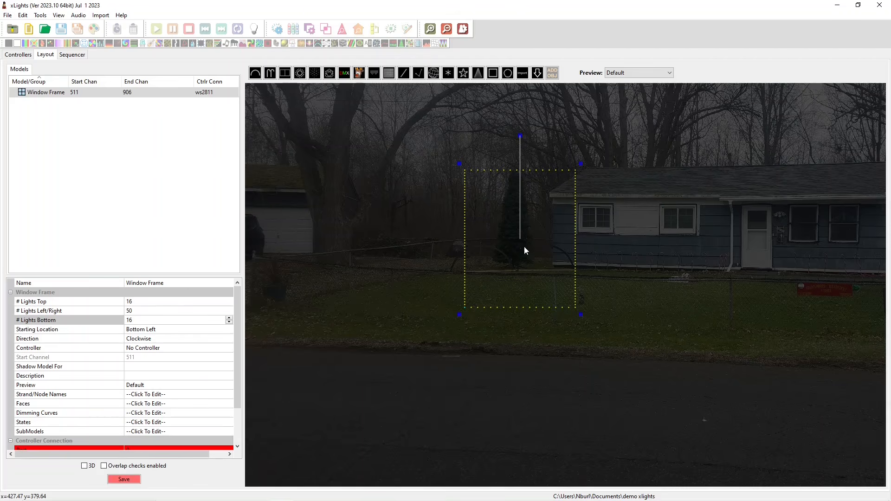
click(730, 289)
drag(521, 248, 730, 263)
click(619, 251)
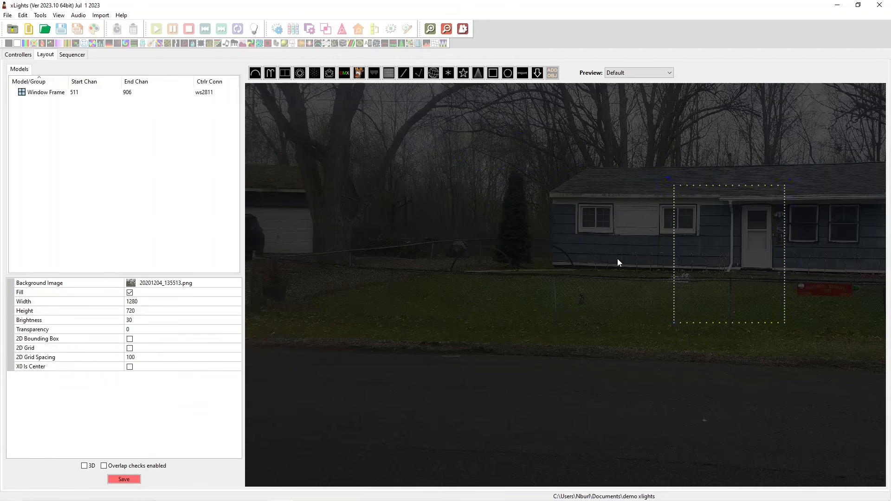
drag(621, 248, 427, 255)
click(521, 299)
drag(474, 338, 546, 253)
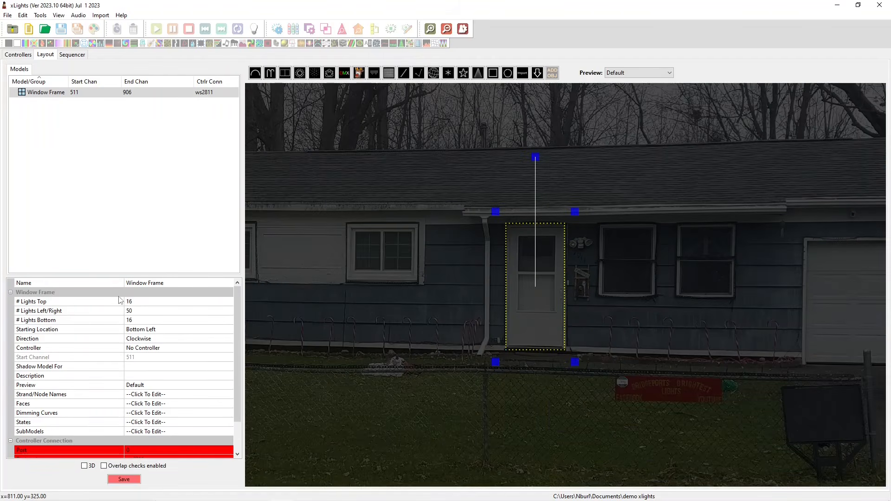
Set the window frame's # Lights Bottom to 0.
click(119, 320)
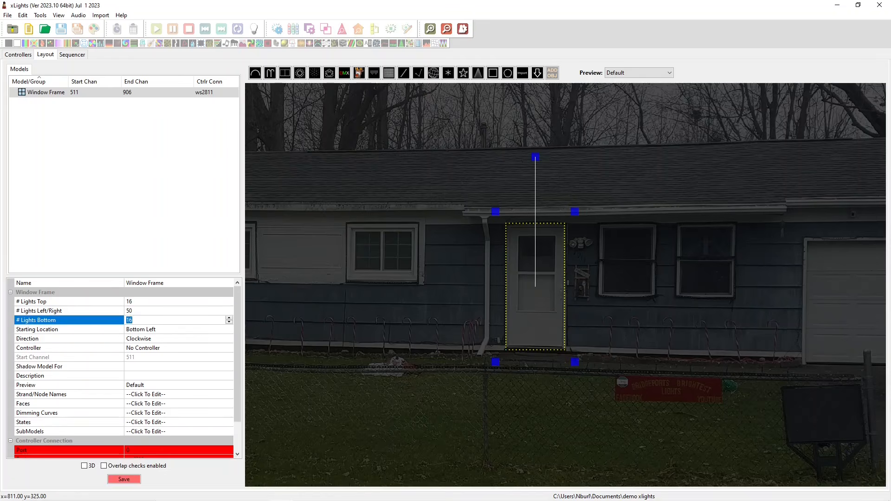
text(0)
key(Return)
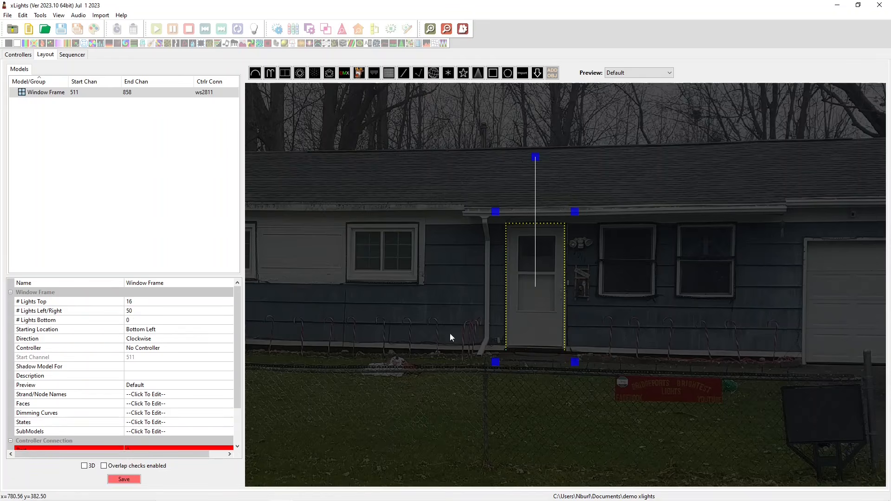
Set the window frame's # Lights Top to 20 and # Lights Left/Right to 30.
click(132, 302)
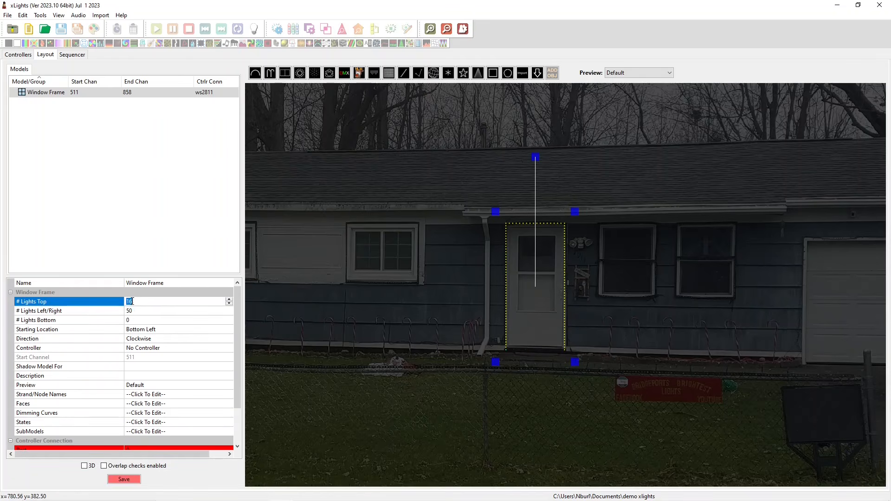
key(BackSpace)
key(BackSpace)
text(20)
key(Return)
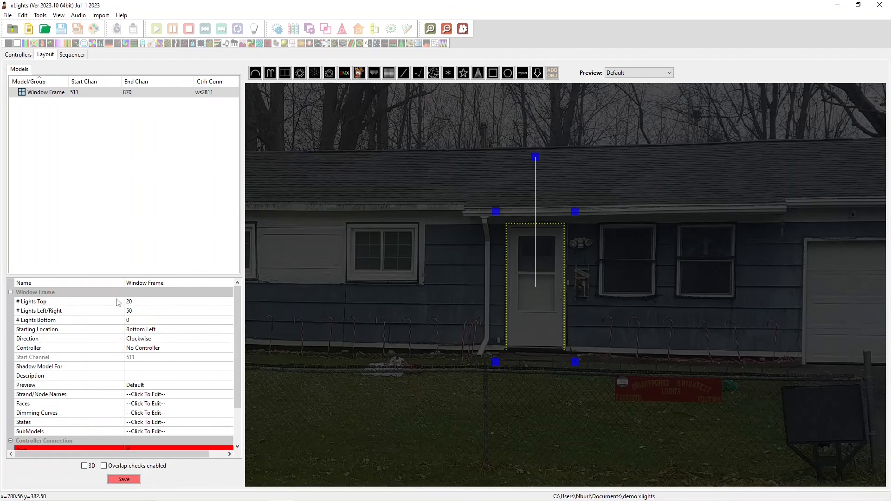
click(145, 321)
click(141, 312)
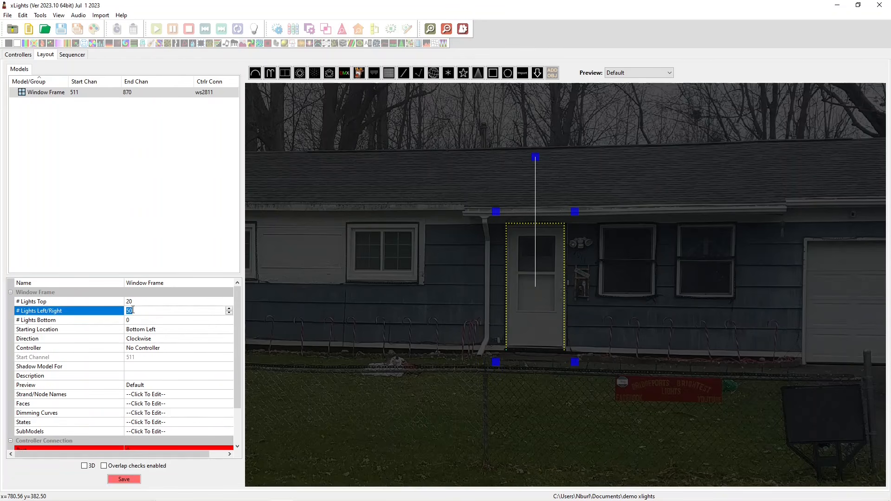
text(30)
key(Return)
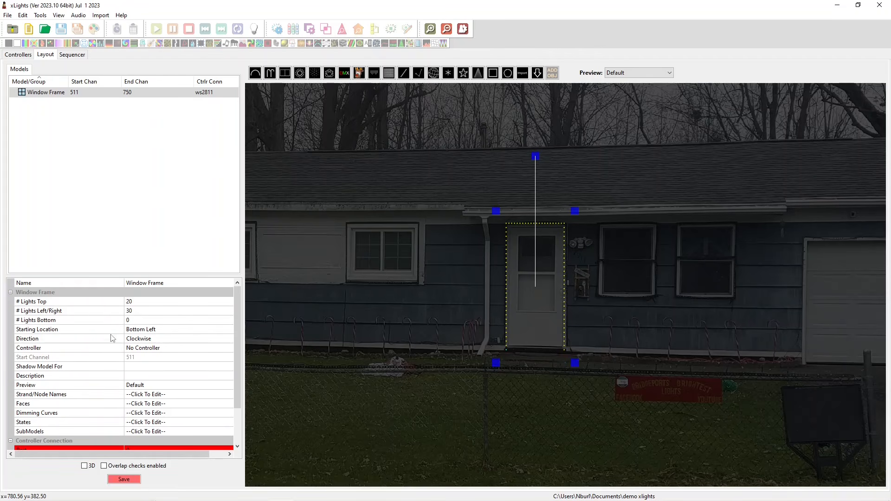
Review the window frame's light counts and its Starting Location and Direction options.
click(56, 302)
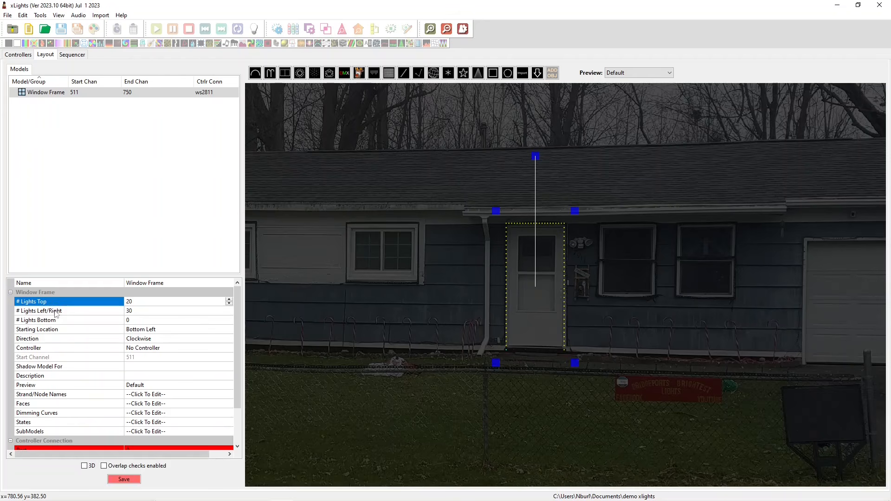
click(53, 323)
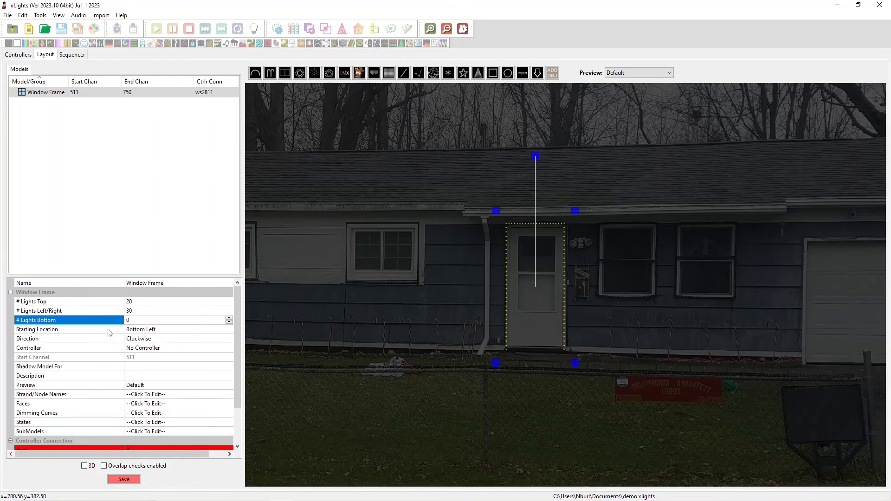
click(110, 332)
click(155, 330)
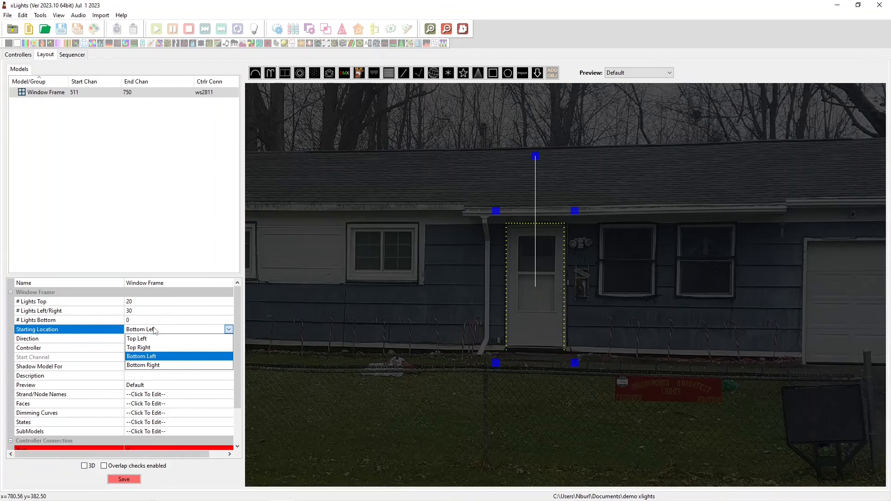
click(155, 330)
click(141, 342)
click(140, 342)
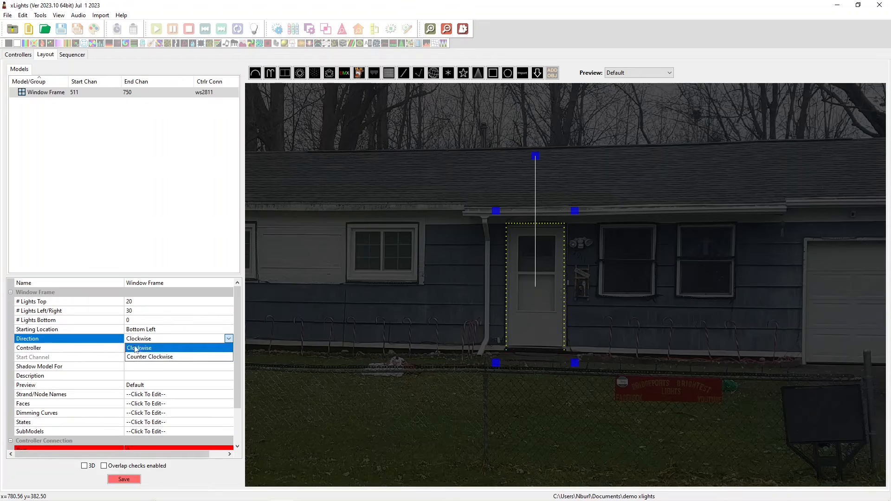
Set the window frame's # Lights Bottom to 20 and its Direction to Counter Clockwise.
click(143, 320)
key(BackSpace)
text(20)
key(Return)
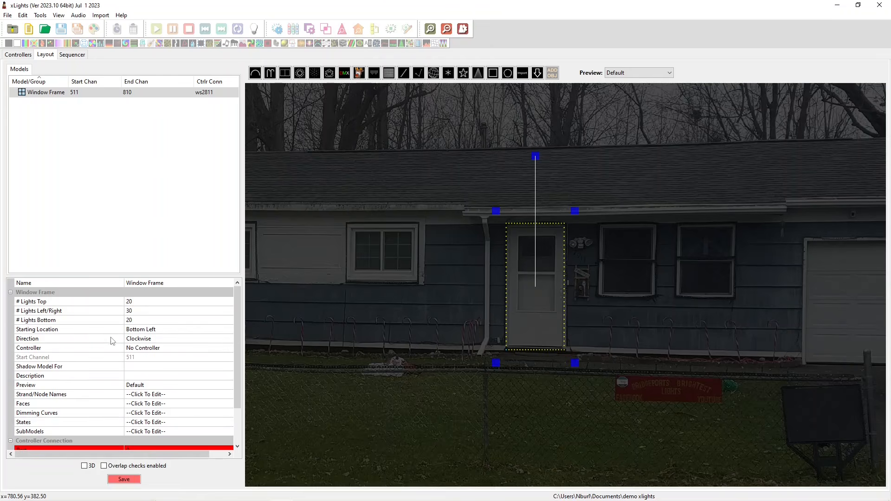
click(132, 338)
click(132, 338)
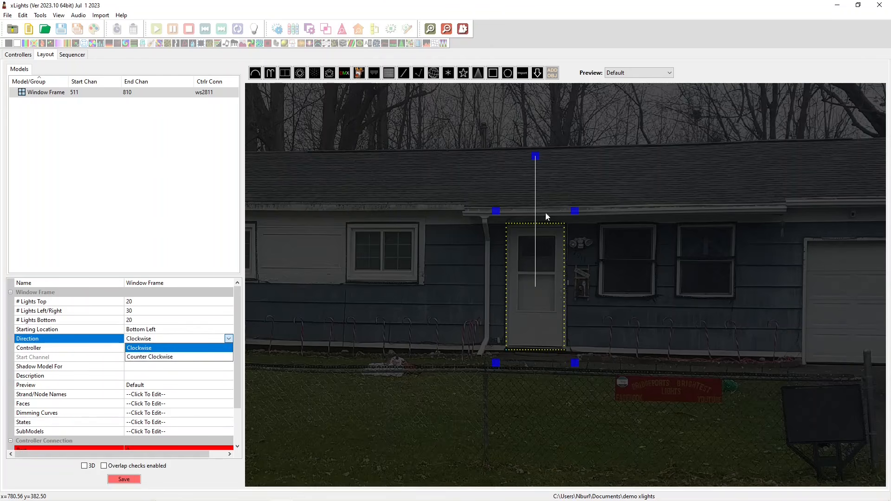
click(145, 357)
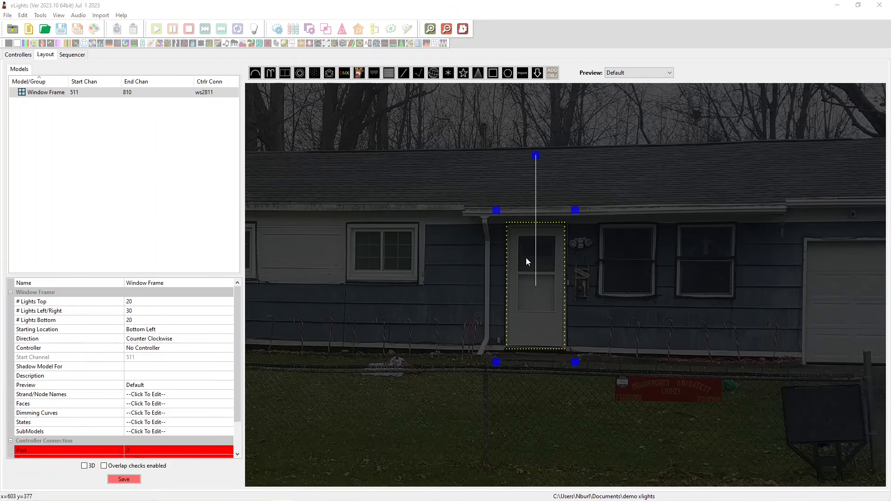
Delete the window frame and draw a Wreath model over the small house window beside the front door.
key(Delete)
click(509, 75)
drag(307, 207, 473, 365)
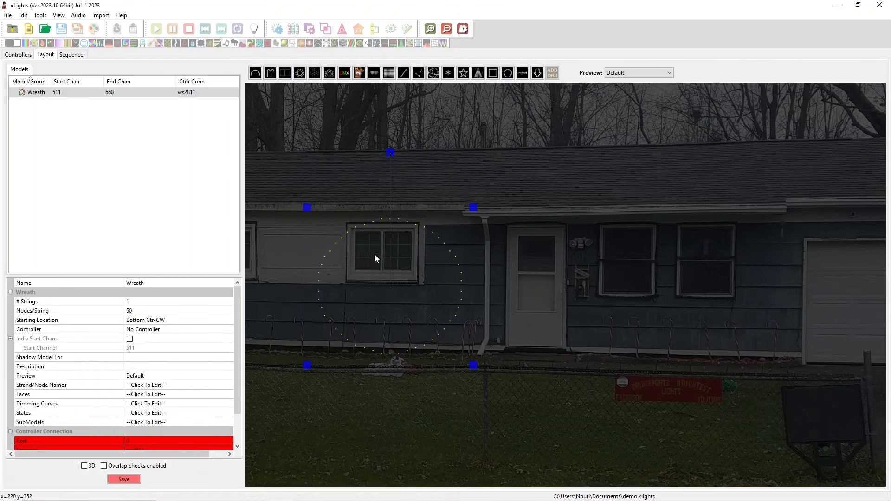
Set the wreath's Nodes/String to 100 and review its Starting Location options.
click(144, 302)
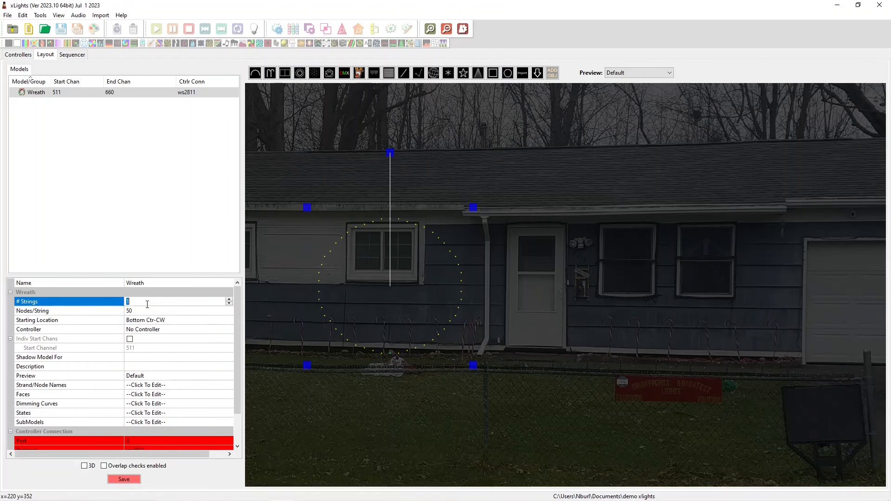
click(146, 310)
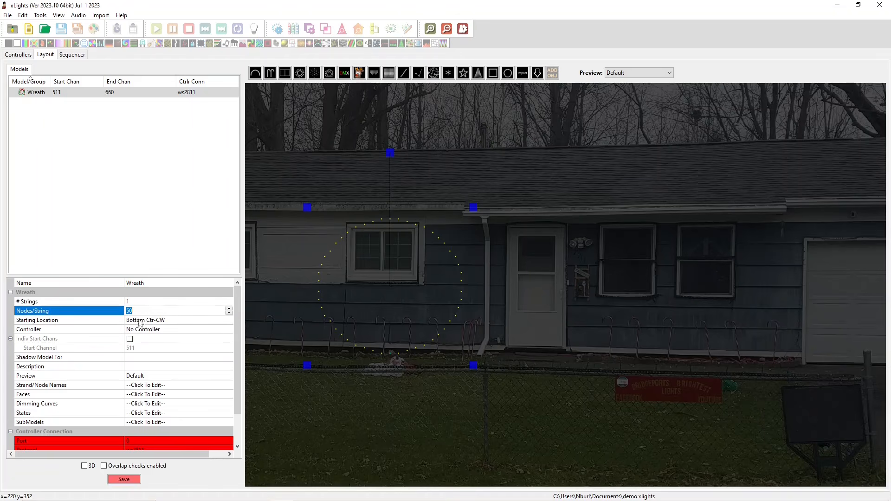
text(100)
key(Return)
click(148, 321)
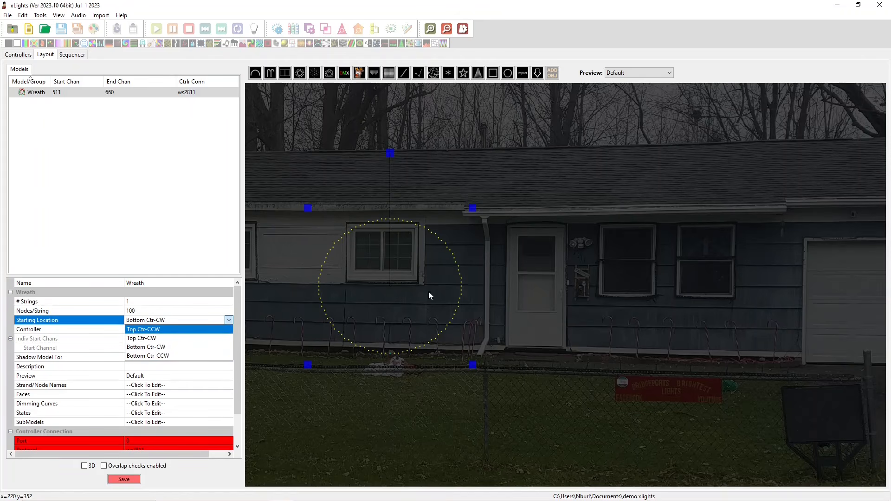
click(161, 270)
click(355, 281)
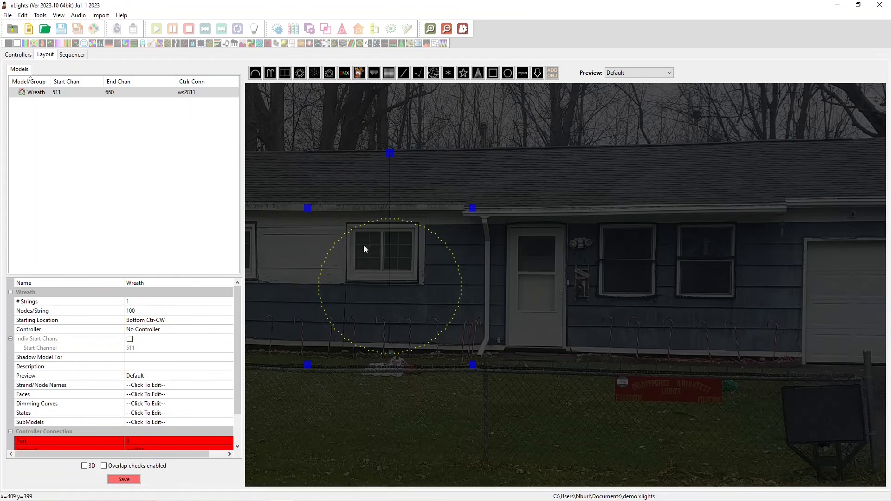
Delete the wreath and try to import a model file into an area drawn over the small house window.
key(Delete)
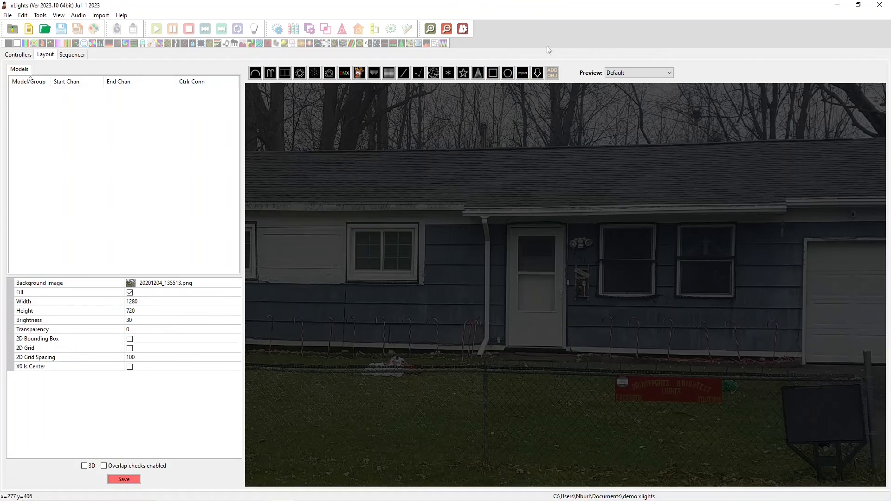
click(523, 72)
drag(331, 205, 481, 322)
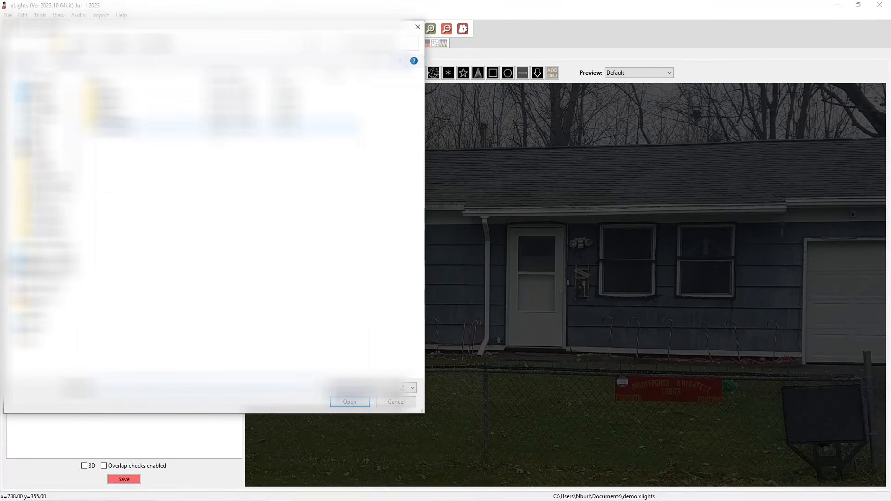
click(348, 388)
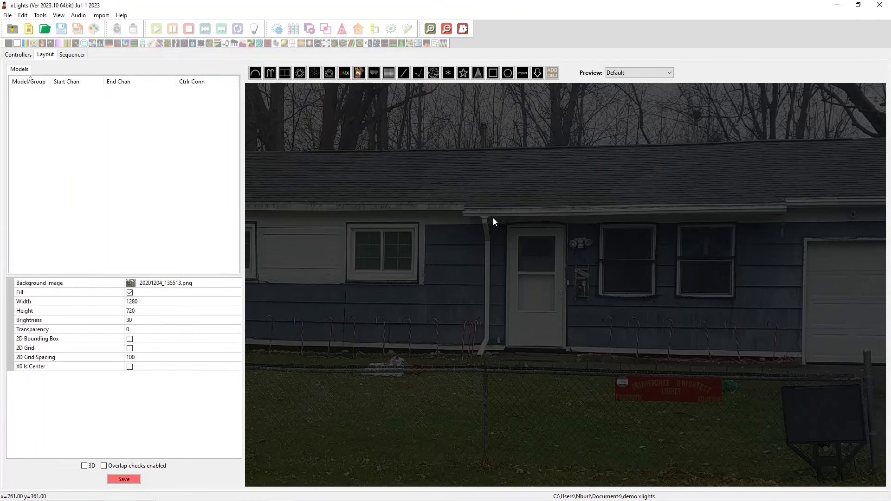
Draw a download-model area between the small window and front door, and browse Boscoyo Studio's Christmas catalog to Singing Elements.
click(537, 74)
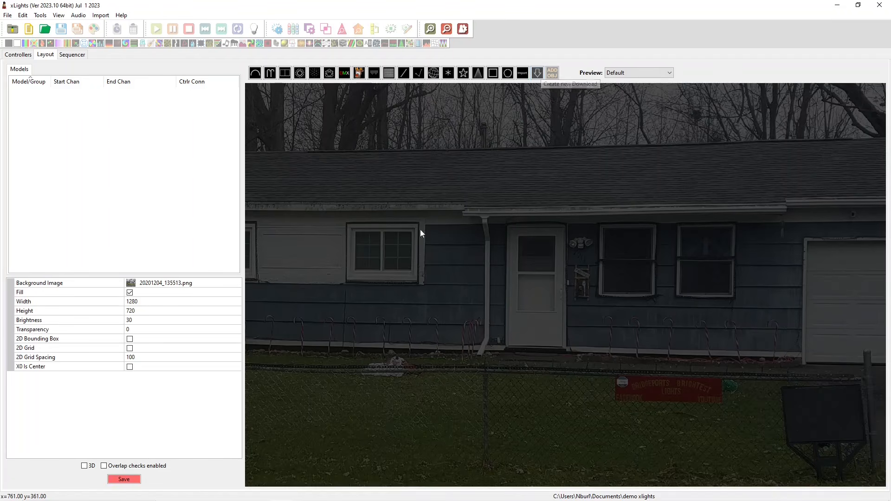
drag(401, 195, 559, 342)
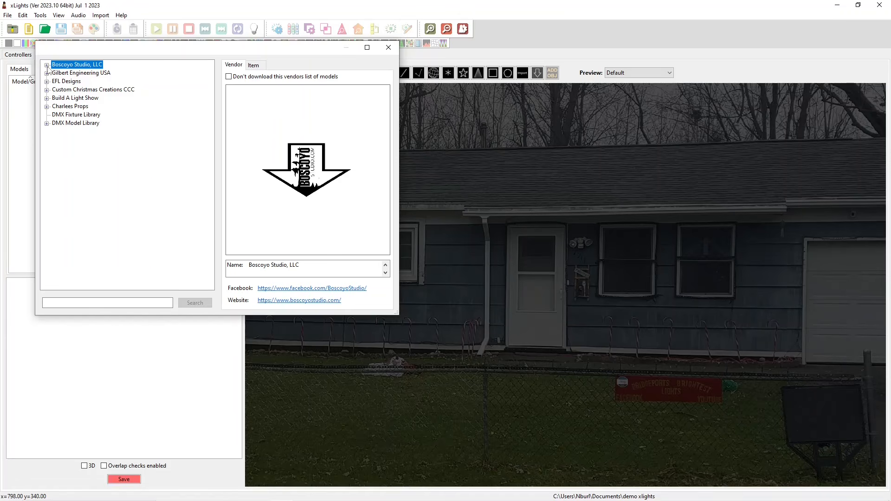
click(47, 65)
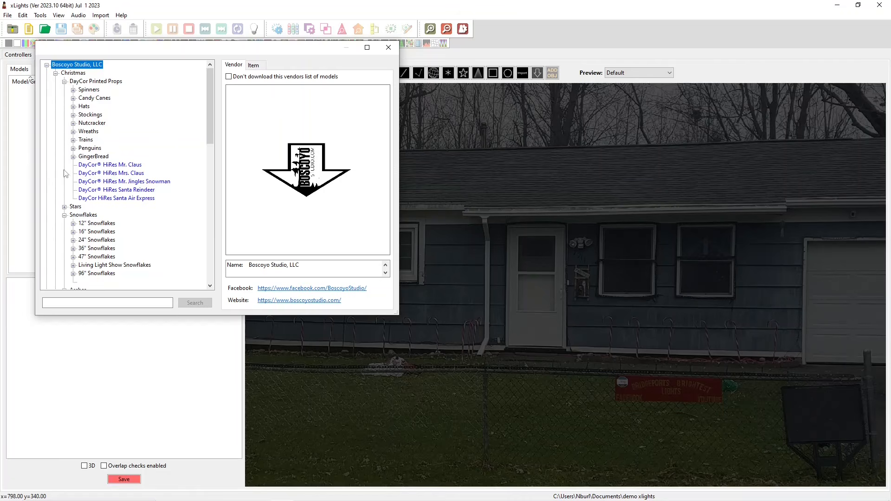
scroll(72, 80, down, 3)
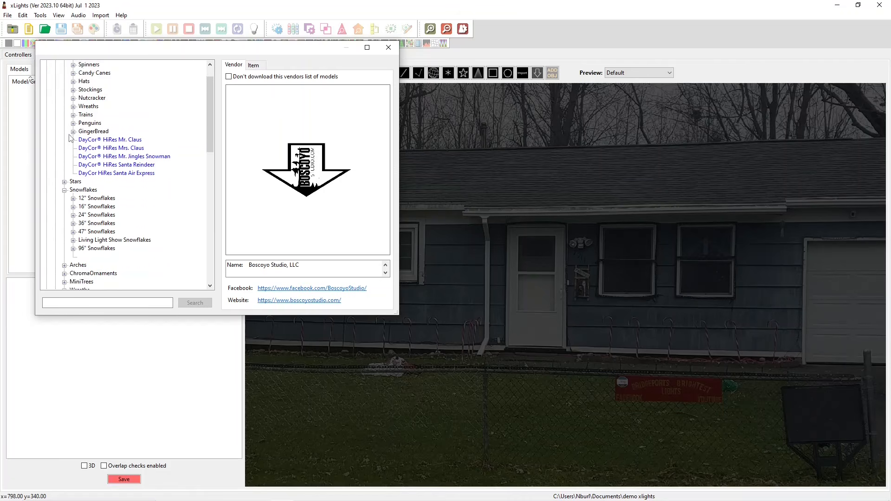
scroll(69, 174, down, 1)
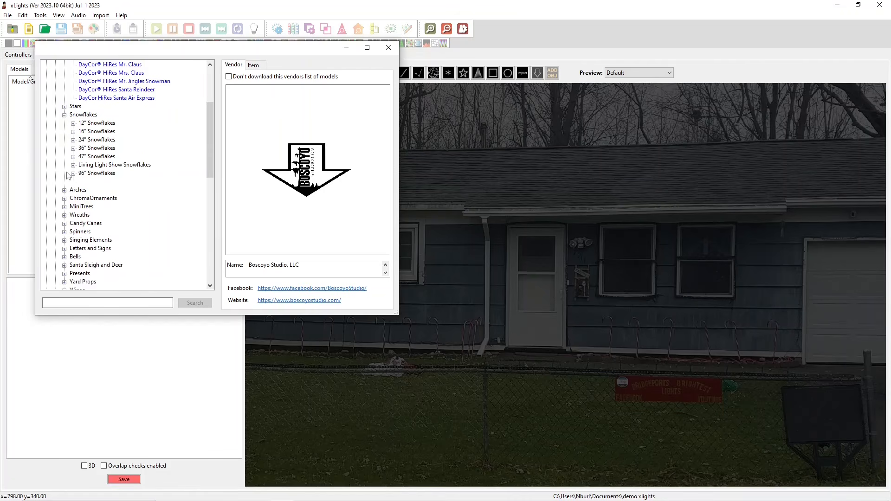
scroll(71, 215, down, 1)
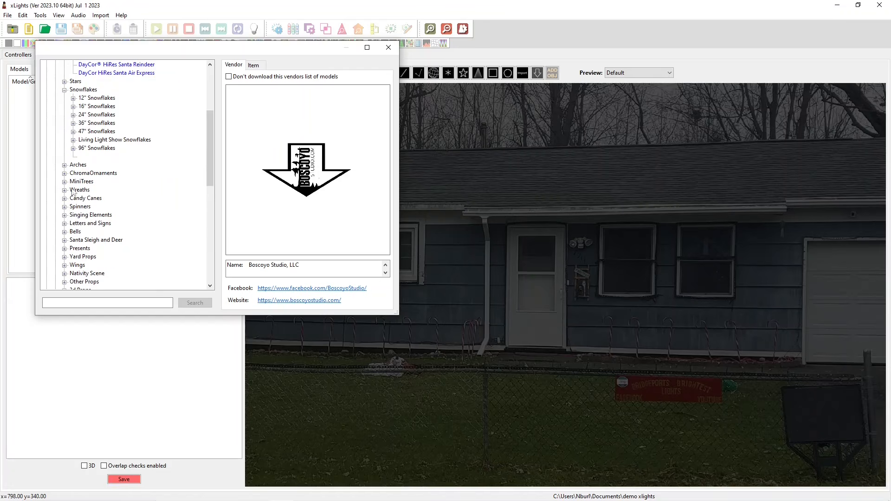
click(65, 216)
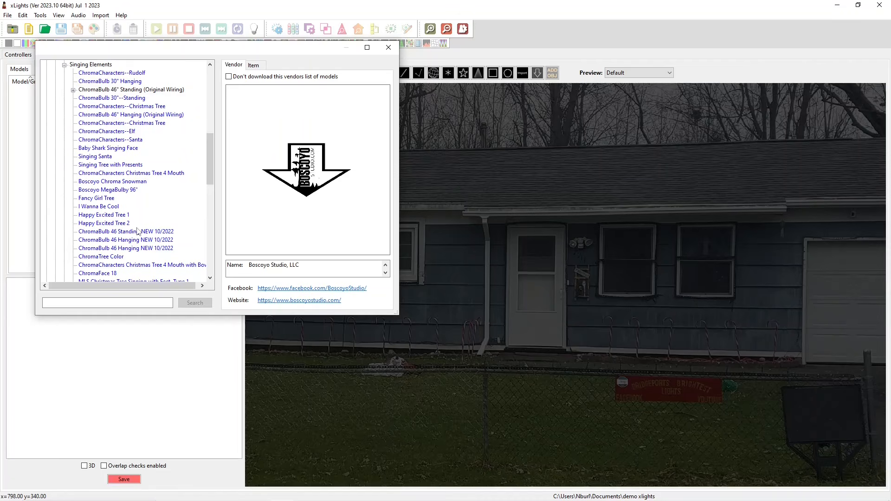
Insert the ChromaBulb 30"--Standing model from Boscoyo Studio's Singing Elements.
scroll(132, 229, up, 2)
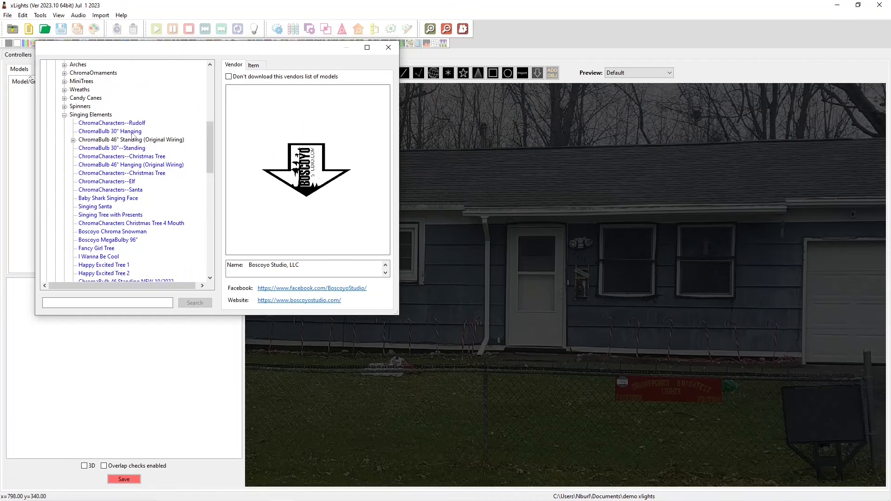
click(96, 148)
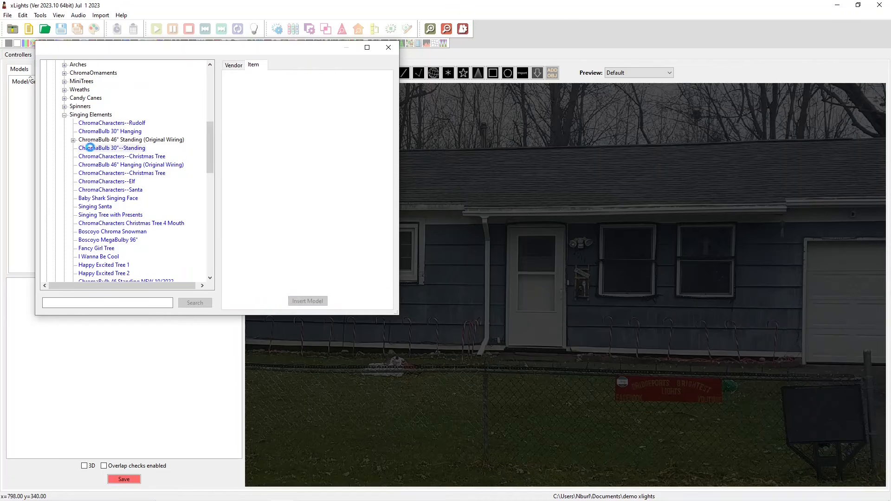
scroll(93, 194, down, 5)
scroll(84, 210, up, 3)
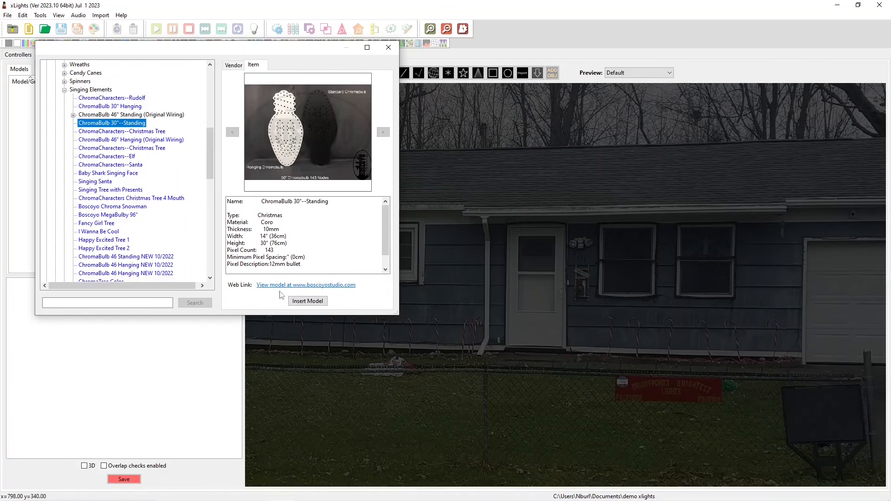
click(307, 302)
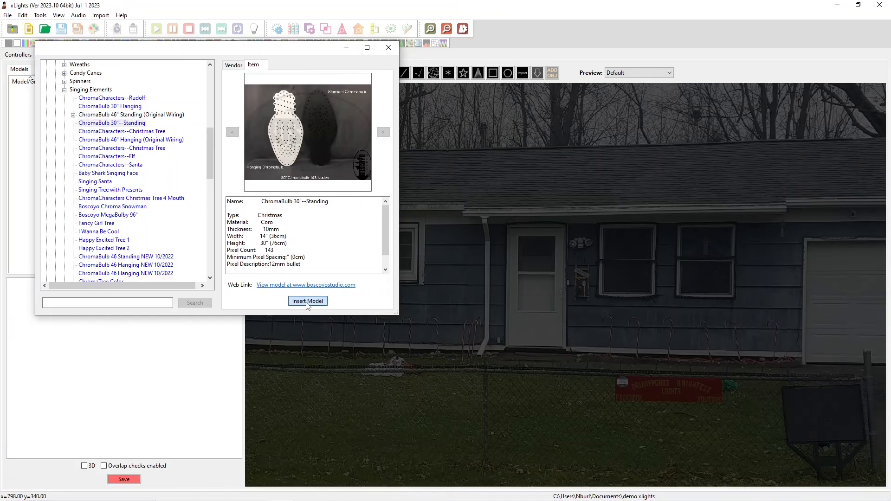
Place and resize the downloaded ChromaBulb model on the roof to the left of the front door.
drag(401, 195, 509, 261)
drag(528, 302, 482, 170)
drag(512, 130, 509, 140)
click(475, 288)
click(486, 188)
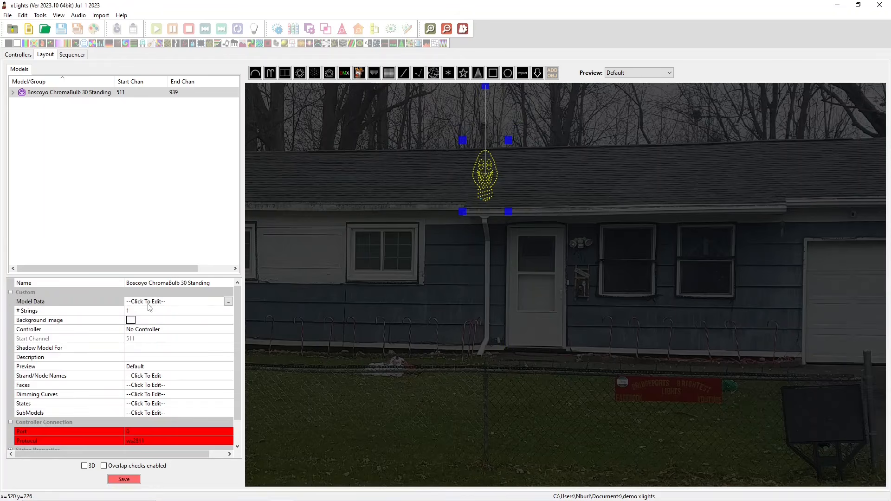
Examine the node numbering grid in the ChromaBulb's custom model data, from the first rows to the last.
click(232, 303)
click(228, 302)
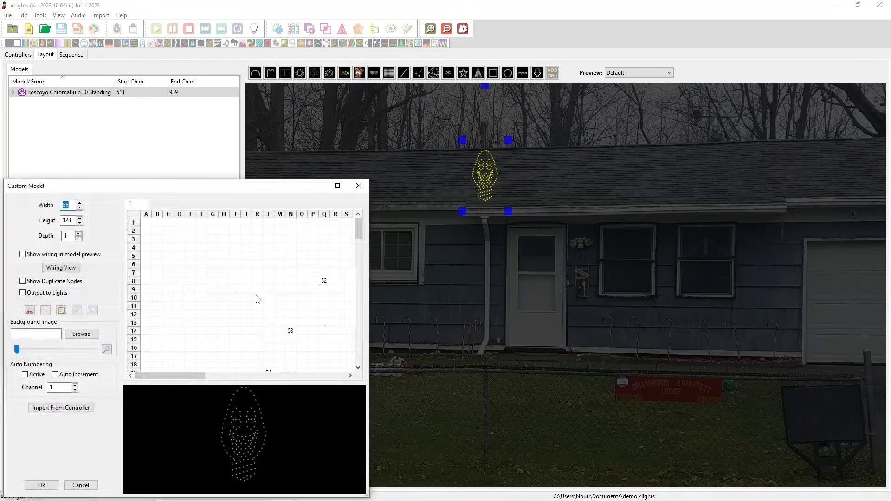
click(336, 185)
scroll(431, 278, down, 15)
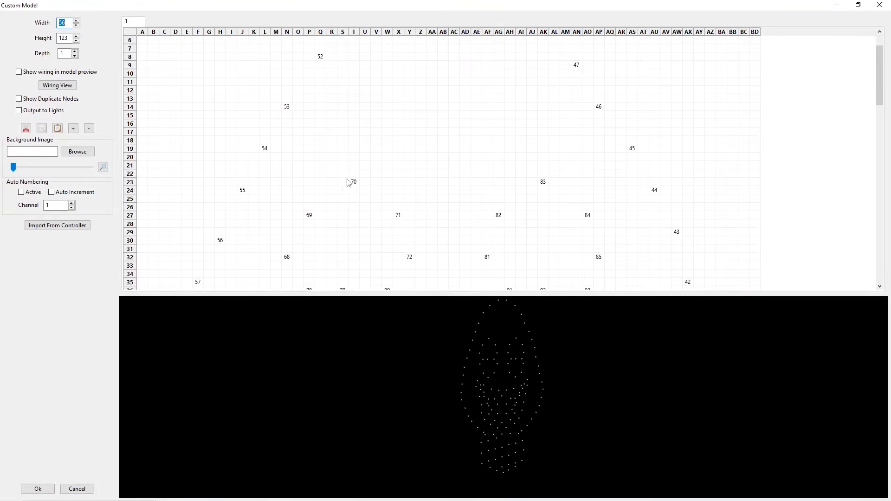
scroll(322, 145, down, 3)
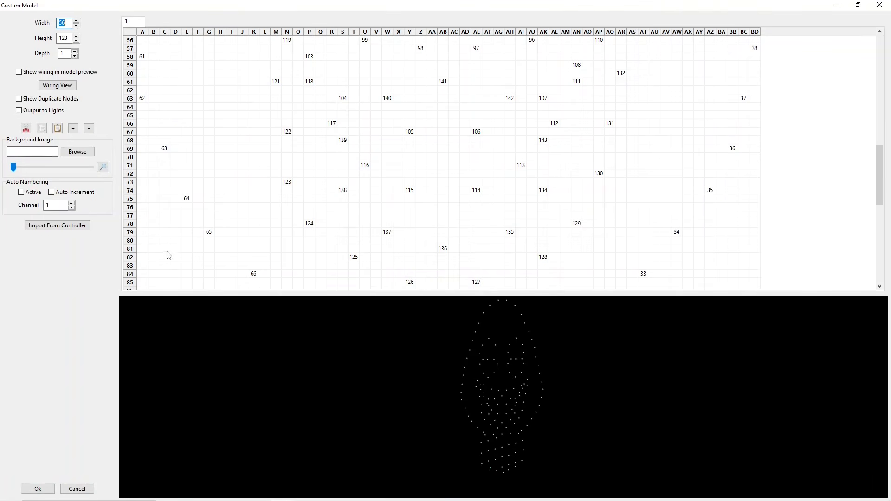
scroll(529, 207, down, 4)
scroll(530, 206, down, 7)
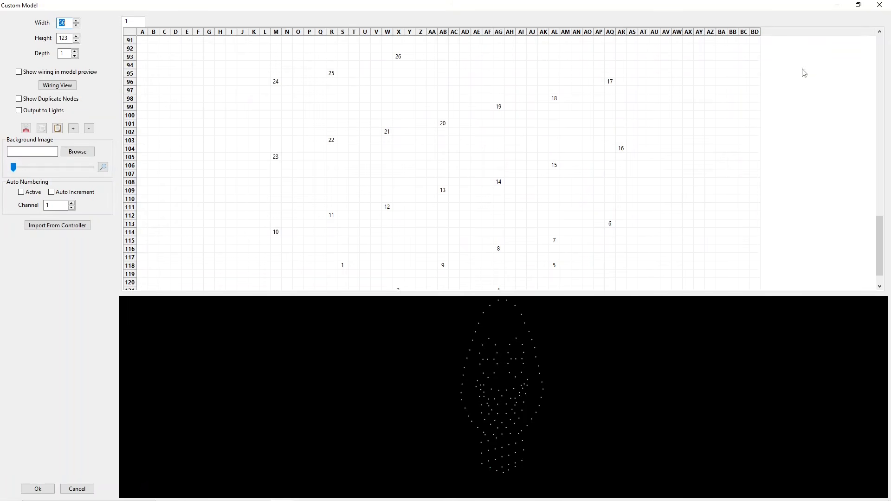
click(880, 4)
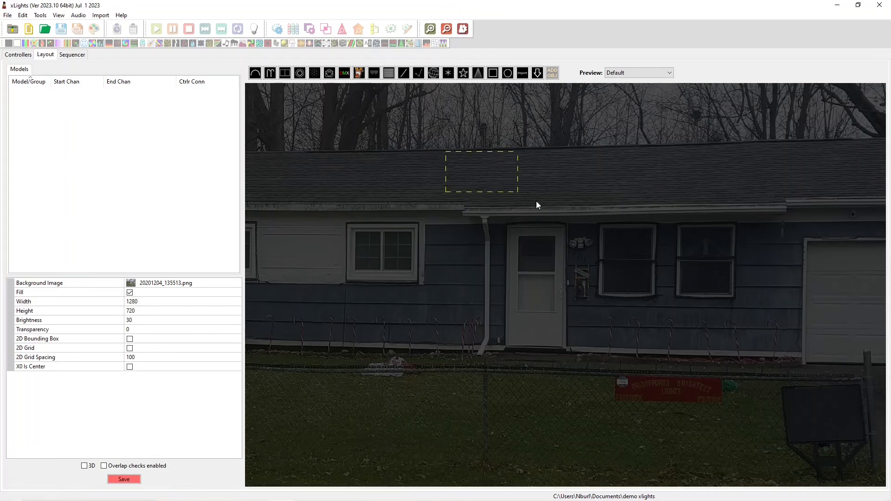
Draw a Tree model in front of the house, centred at about X 591, Y 282.
click(552, 72)
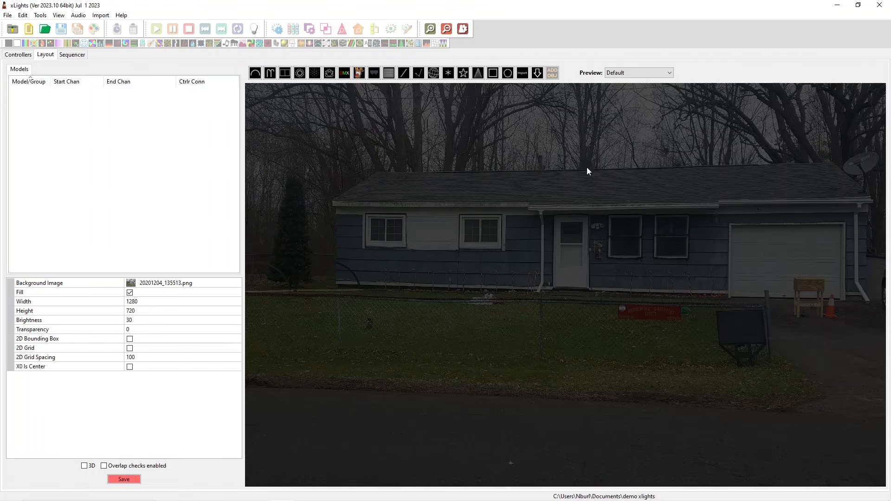
click(478, 73)
drag(367, 244, 489, 420)
right_click(571, 369)
click(597, 332)
click(491, 303)
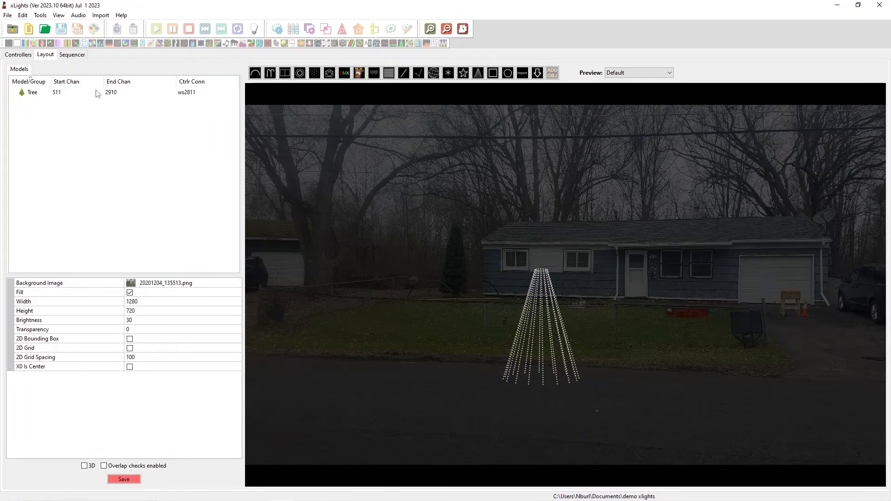
Review the Tree model's available commands and its Size/Location properties.
click(47, 93)
right_click(49, 94)
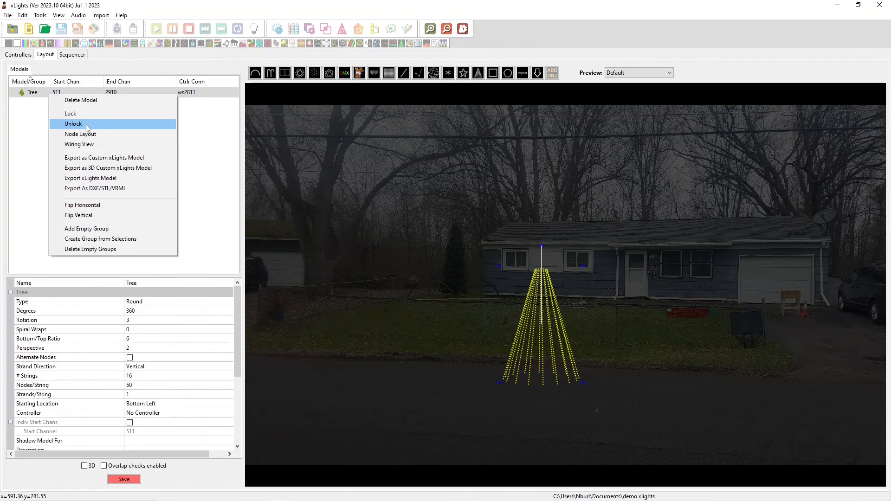
click(233, 341)
scroll(185, 341, down, 5)
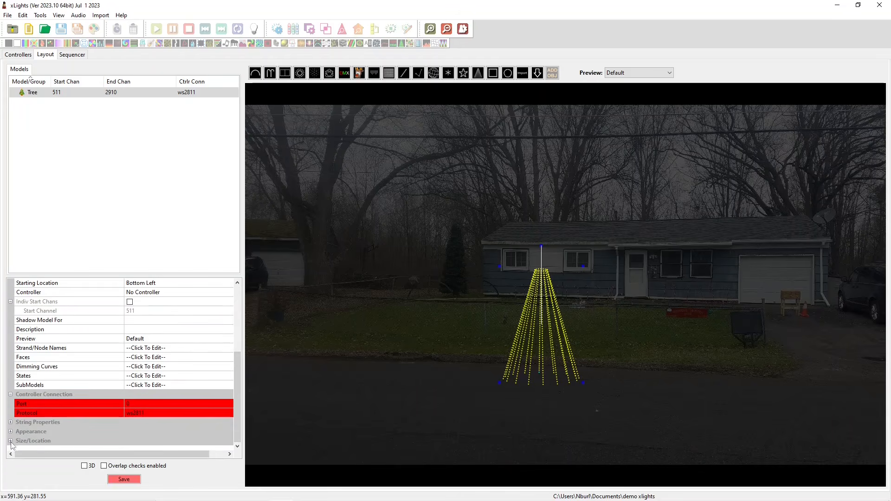
click(10, 441)
scroll(71, 362, down, 3)
Open the Tree's Node Layout and examine how its nodes are numbered per string.
right_click(74, 94)
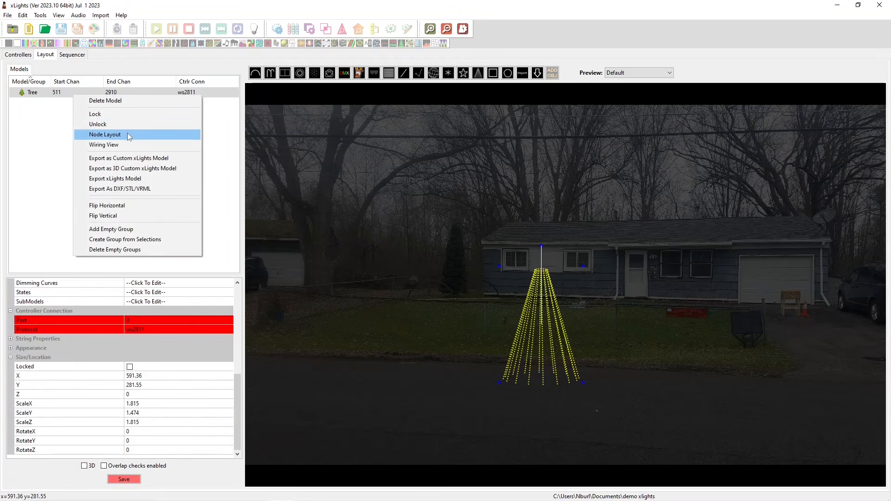
click(127, 134)
click(240, 48)
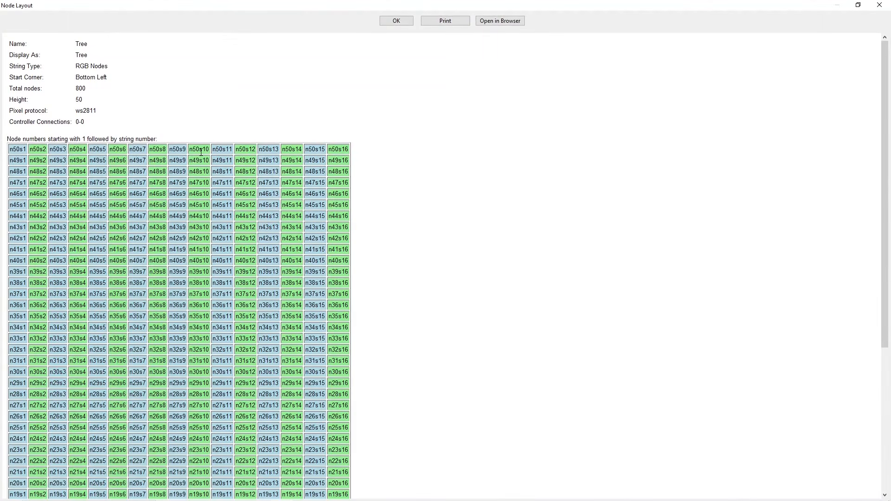
scroll(201, 151, down, 10)
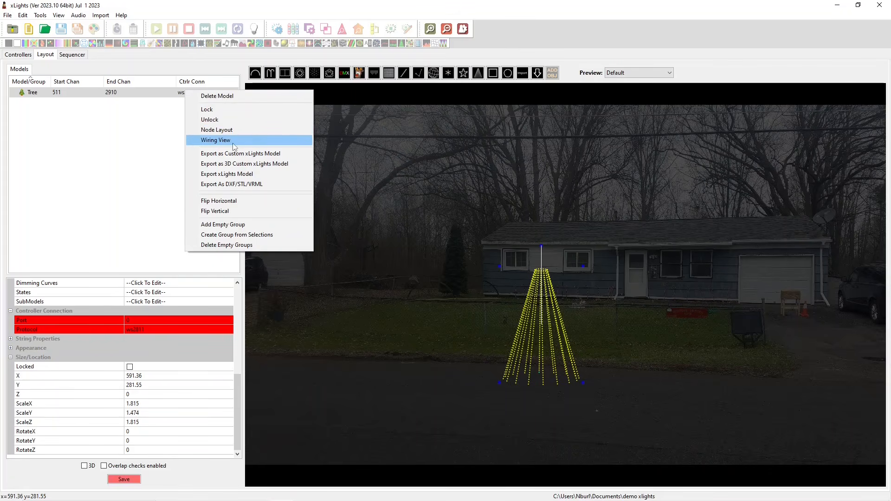
Draw a Candy Canes model in the trees to the left of the house and set Nodes Per Cane to 40.
click(270, 73)
mouse_move(364, 269)
mouse_down()
mouse_move(400, 296)
mouse_move(476, 268)
mouse_up()
click(148, 314)
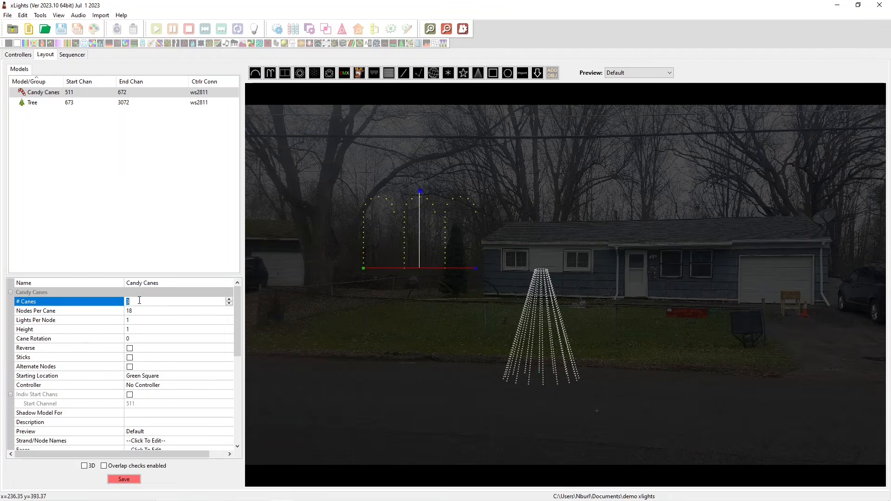
text(40)
key(Return)
click(399, 301)
Examine the Candy Canes' node order and wiring direction in an enlarged Wiring View.
right_click(88, 92)
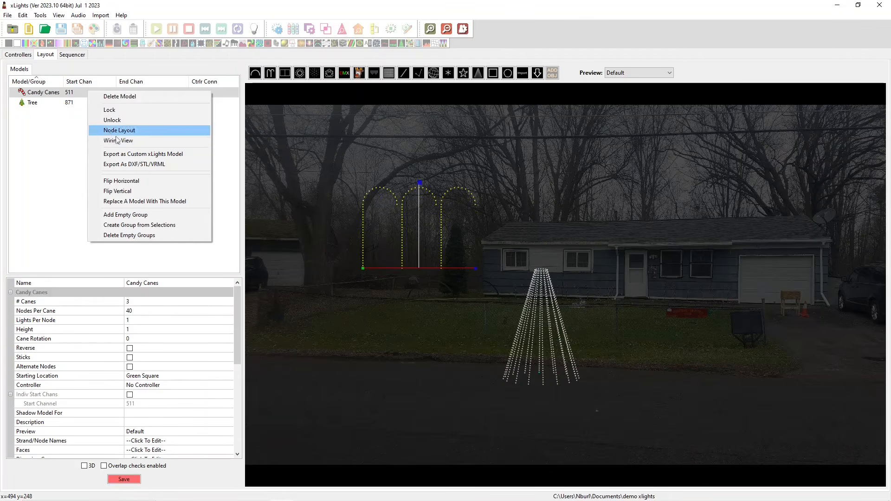
click(128, 141)
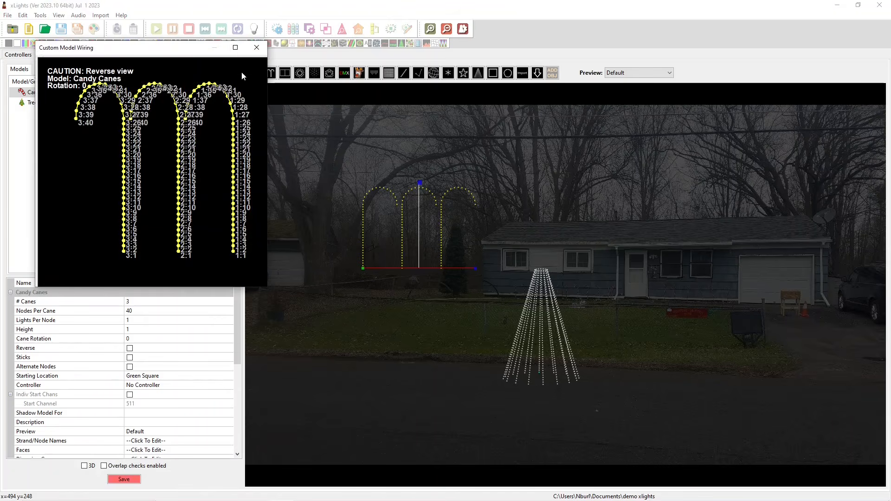
click(236, 47)
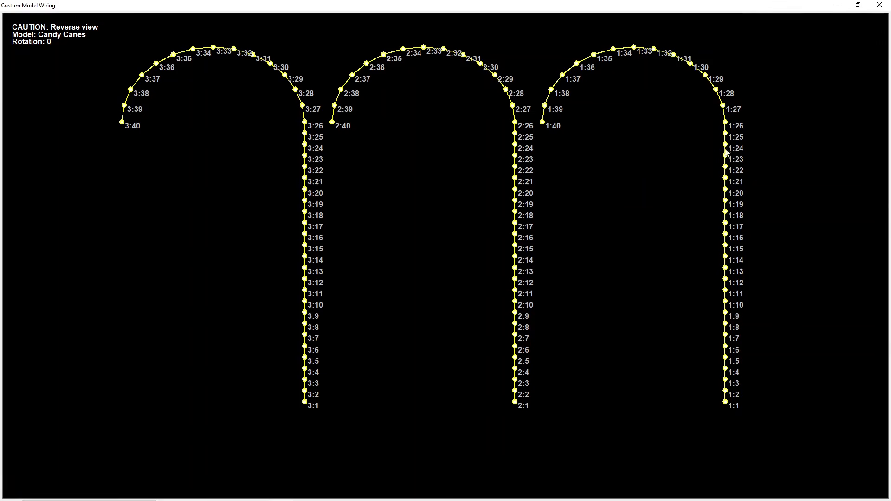
click(879, 4)
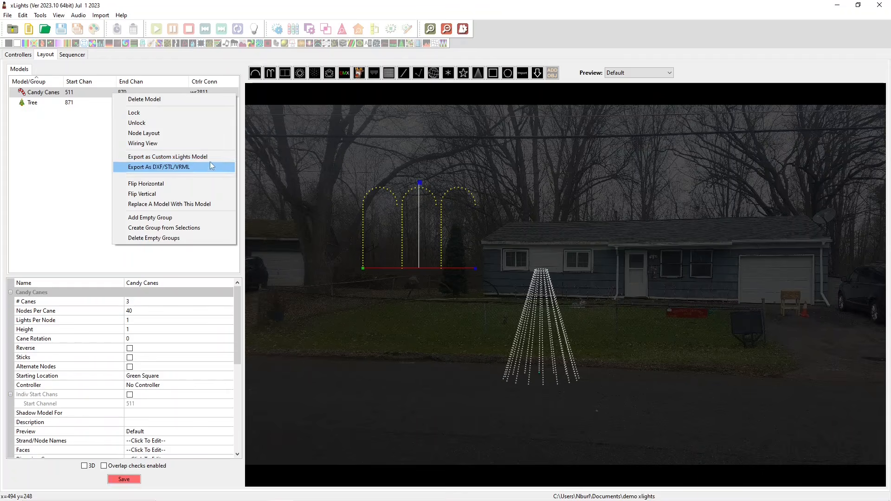
Flip the Candy Canes model horizontally and try to flip it vertically.
click(139, 184)
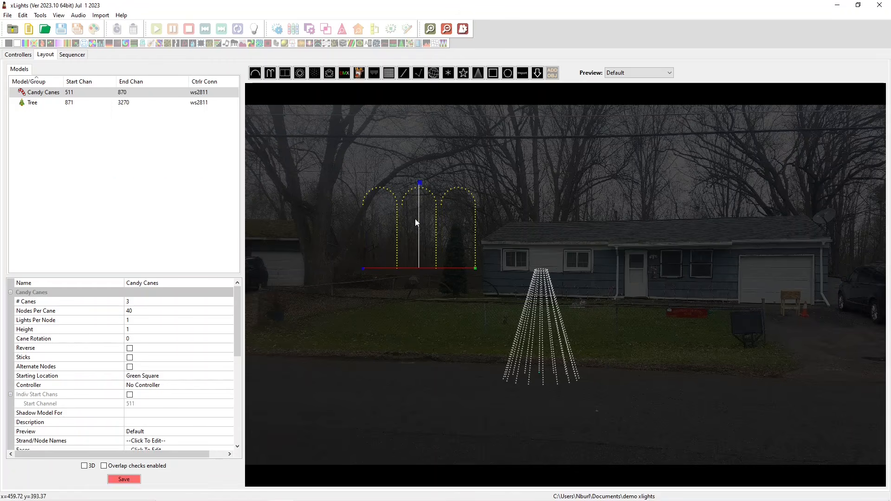
right_click(102, 92)
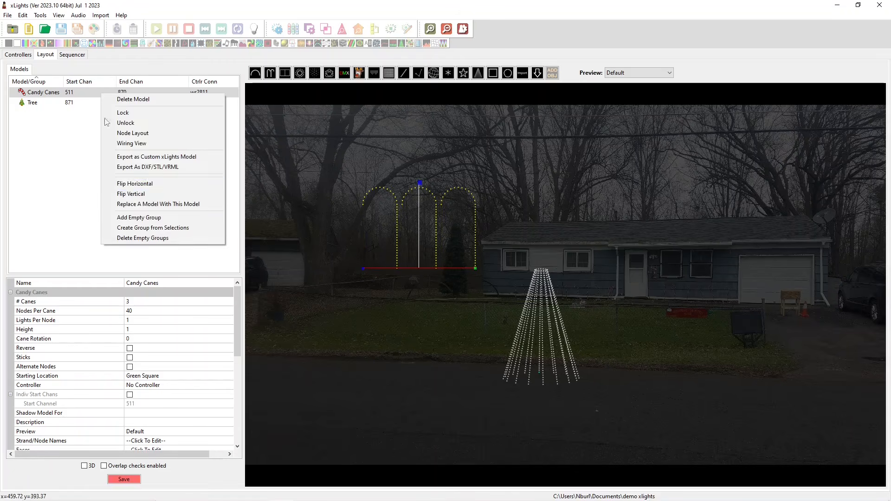
click(130, 195)
right_click(180, 92)
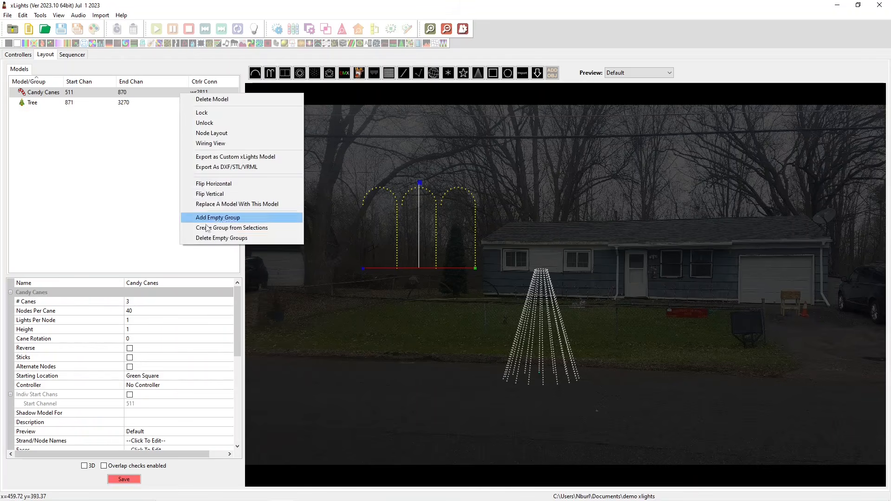
click(217, 195)
right_click(169, 93)
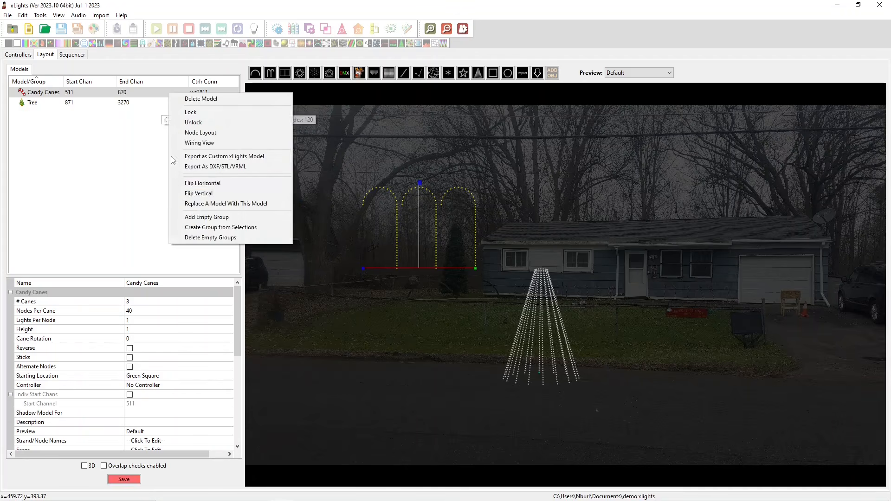
click(186, 194)
Flip the Tree model vertically and restore it to its upright orientation.
click(153, 102)
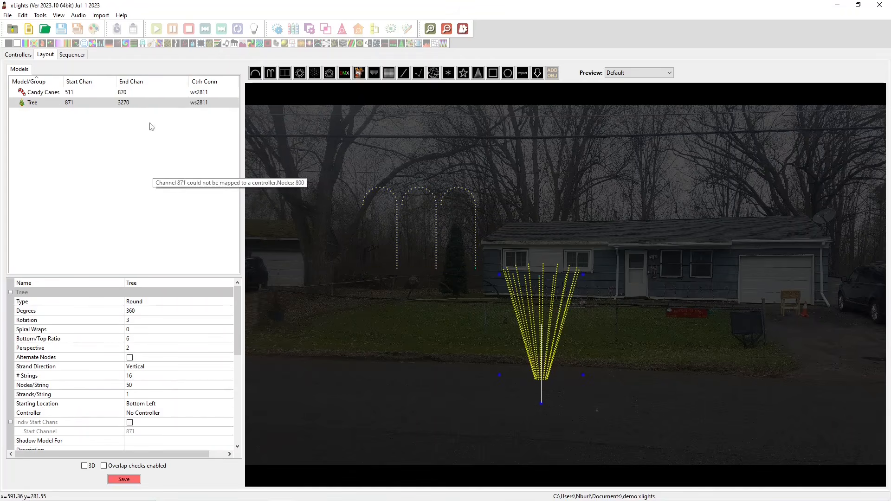
right_click(148, 103)
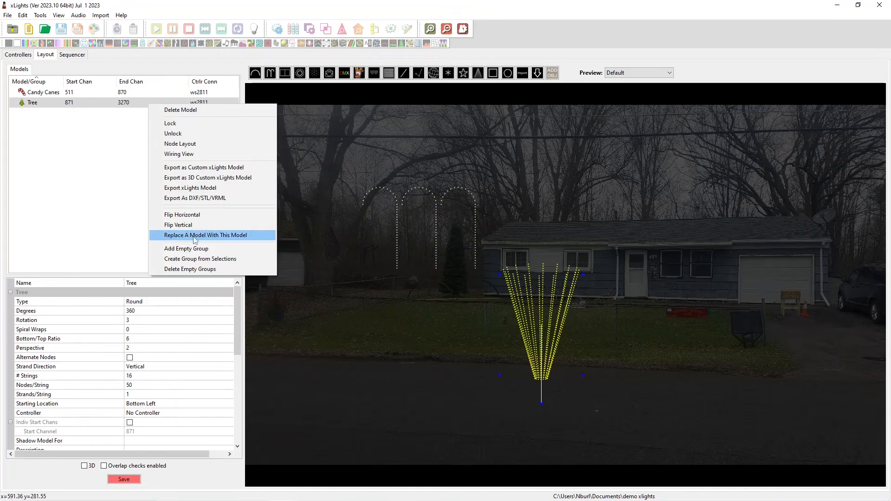
click(181, 225)
Replace the Tree model with the Candy Canes model and undo the replacement.
right_click(99, 91)
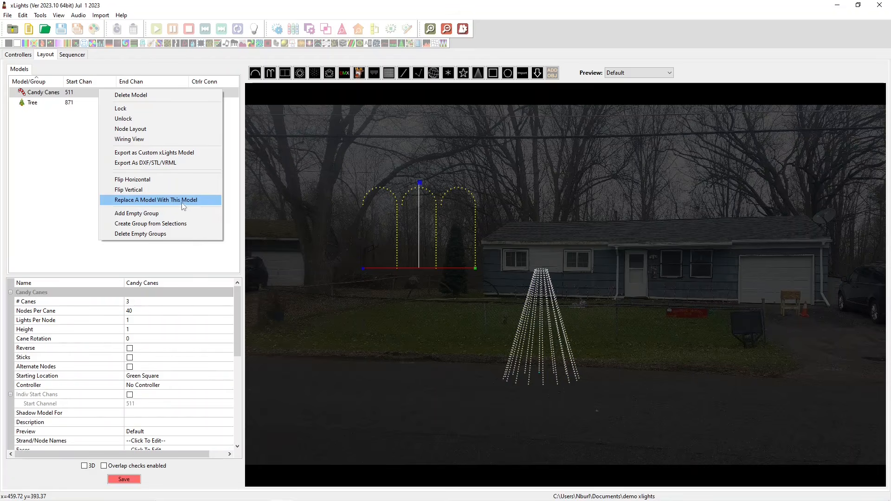
click(184, 200)
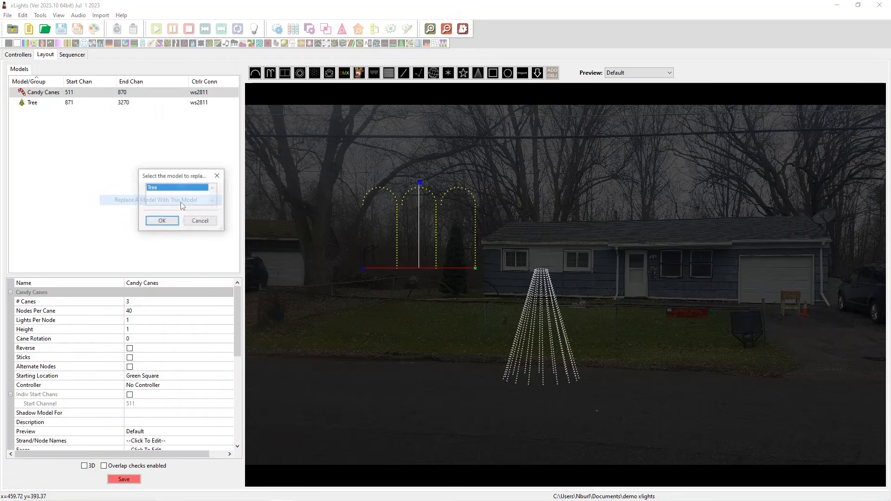
double_click(160, 189)
click(447, 245)
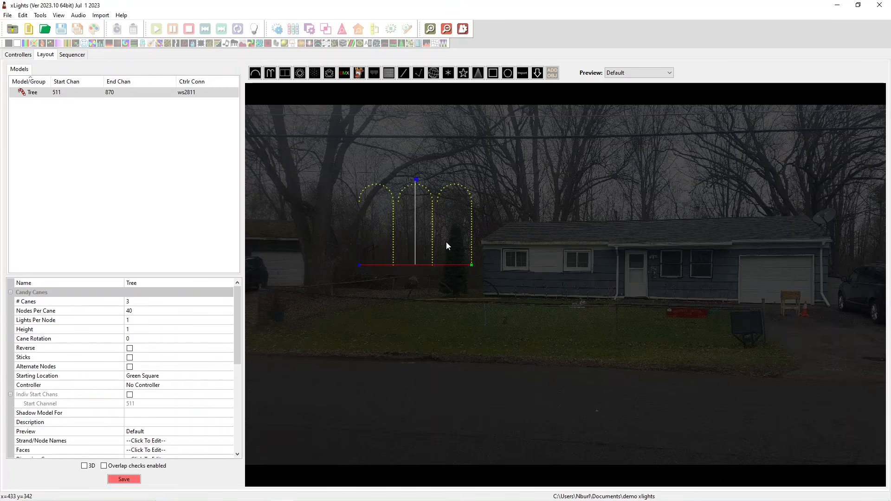
click(321, 179)
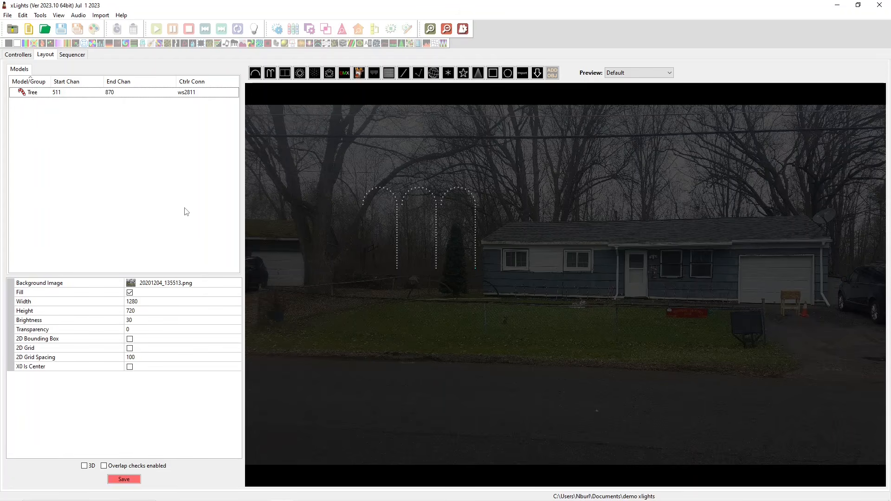
click(510, 308)
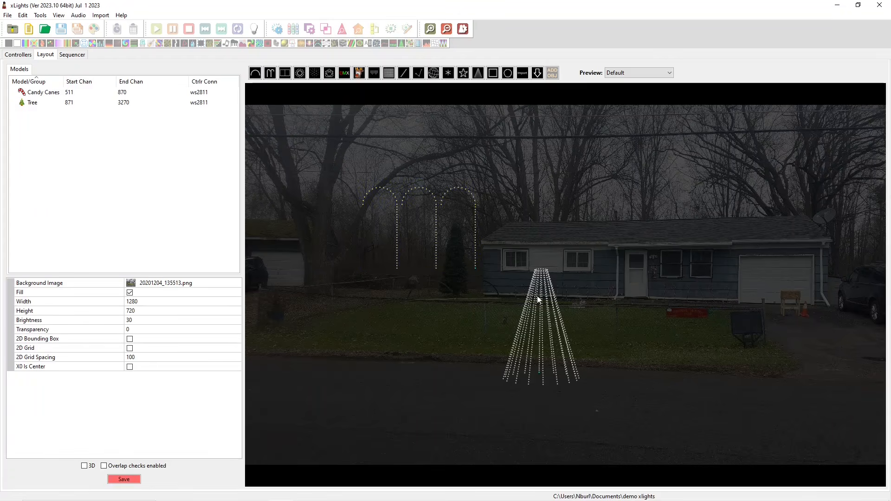
Review the group commands available for the Candy Canes and highlight each of the two models in turn.
click(549, 383)
right_click(70, 93)
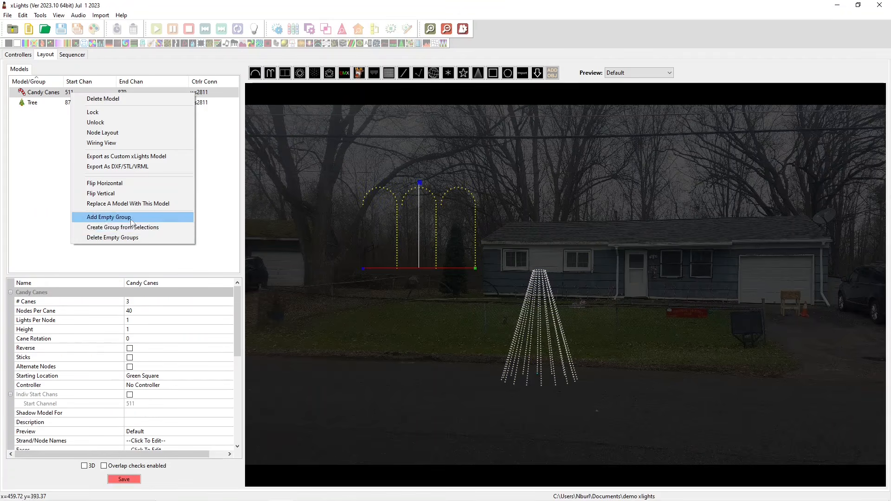
click(42, 226)
click(125, 94)
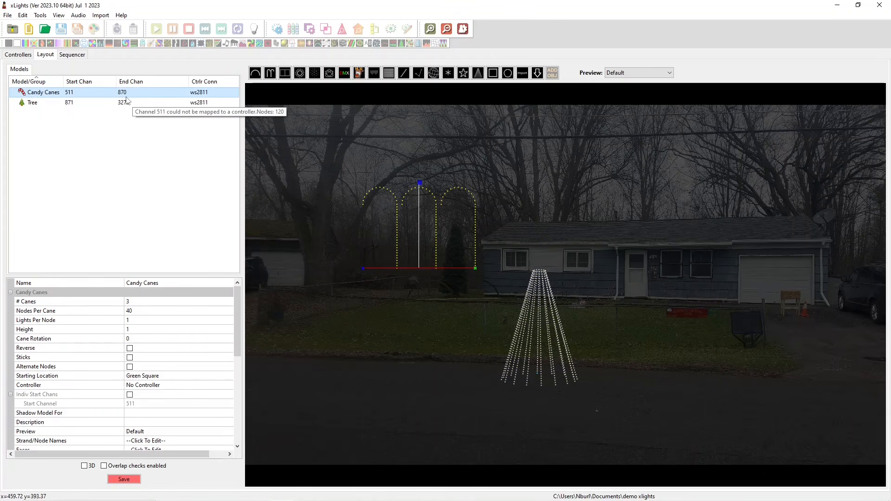
click(110, 102)
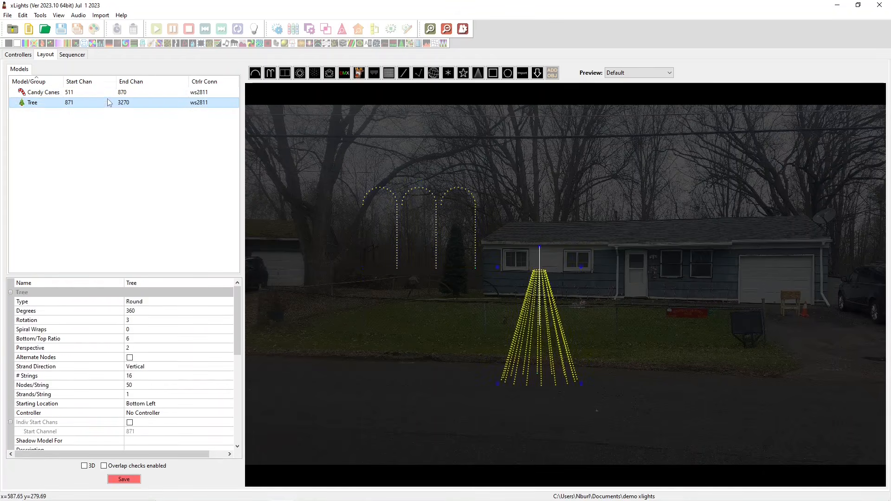
click(110, 93)
click(317, 174)
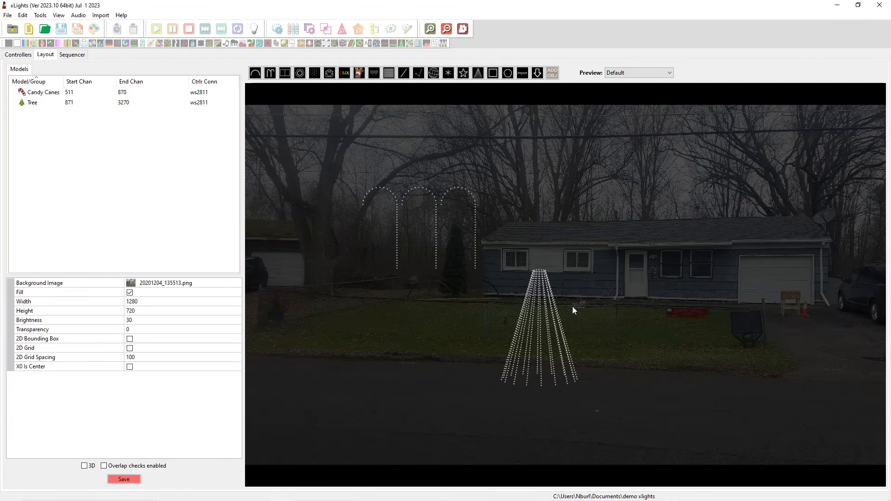
Move the Tree model down and to the left, clear of the house front.
scroll(572, 307, up, 2)
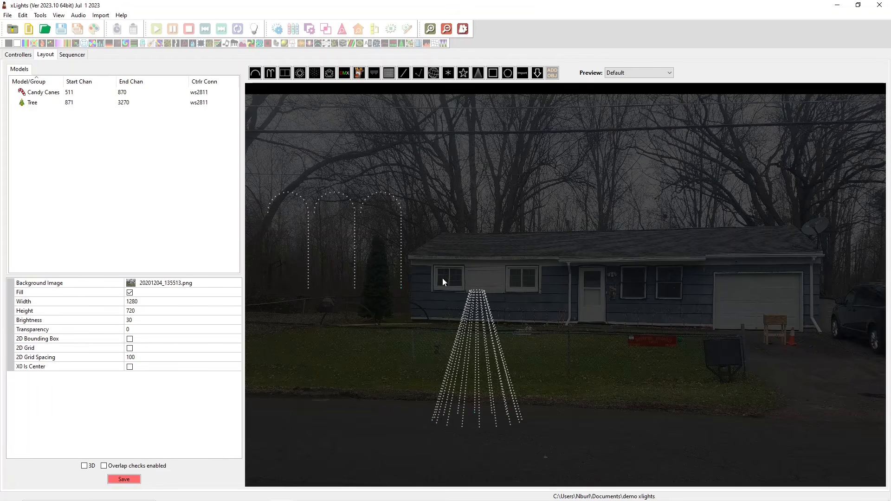
click(466, 336)
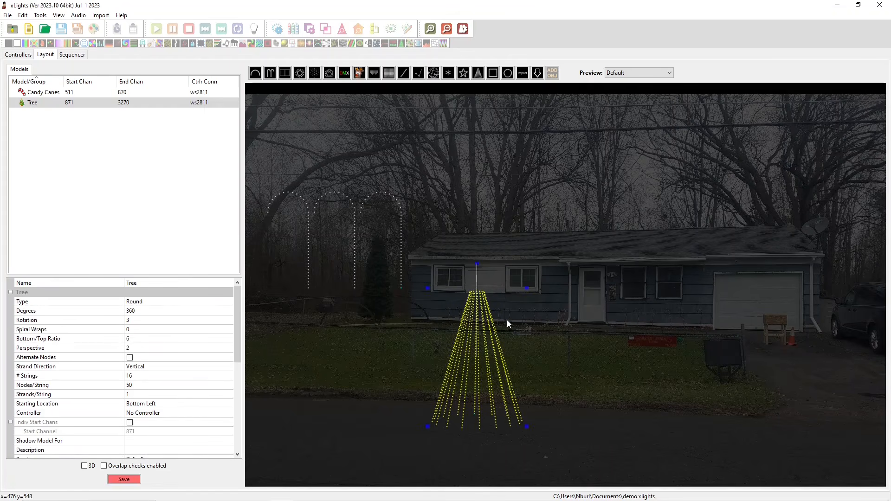
drag(509, 319, 422, 346)
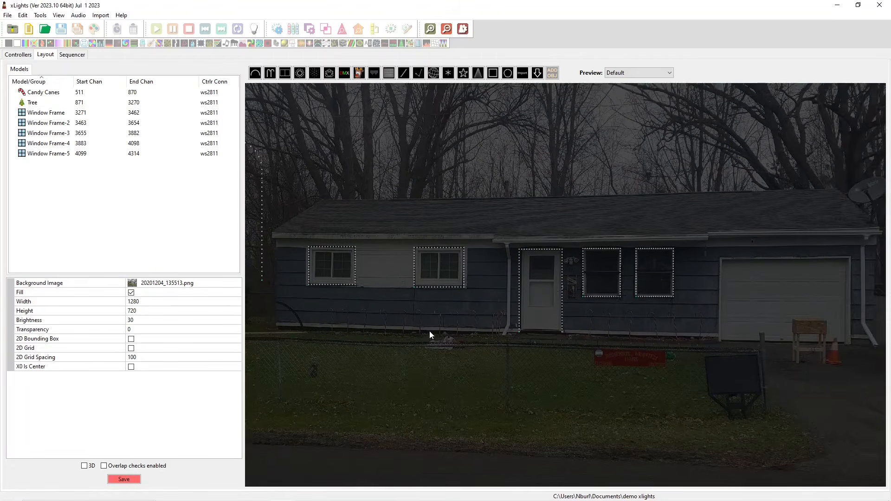
Add an empty model group named "All models on house face".
drag(429, 332, 495, 334)
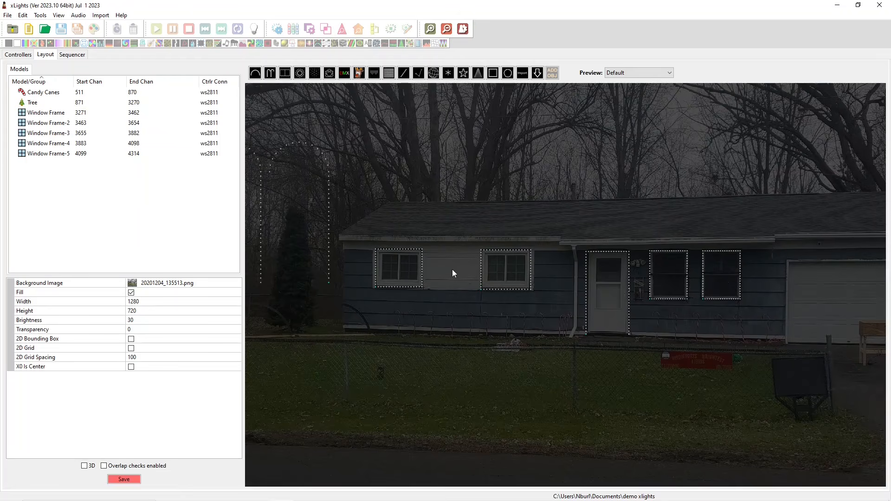
right_click(107, 205)
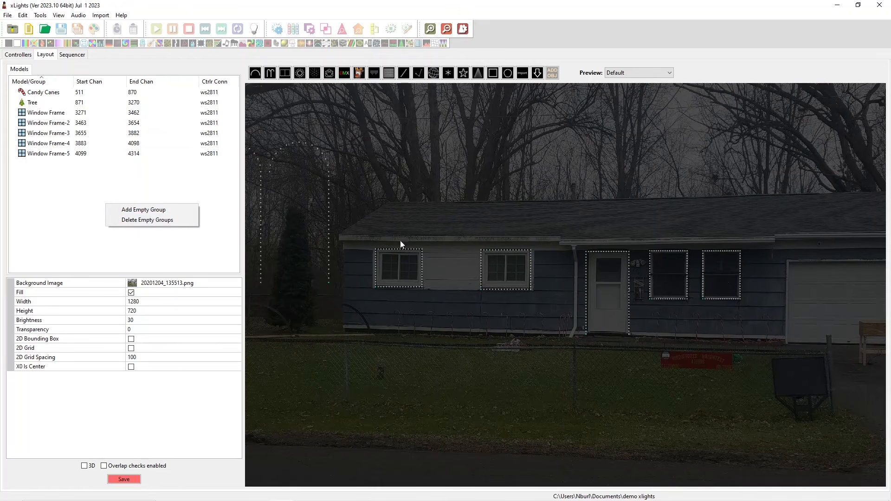
right_click(39, 171)
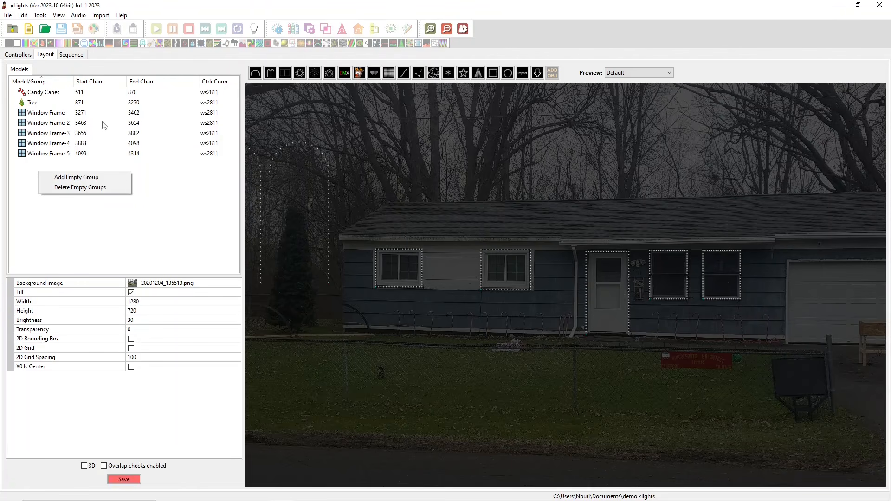
right_click(157, 204)
right_click(87, 161)
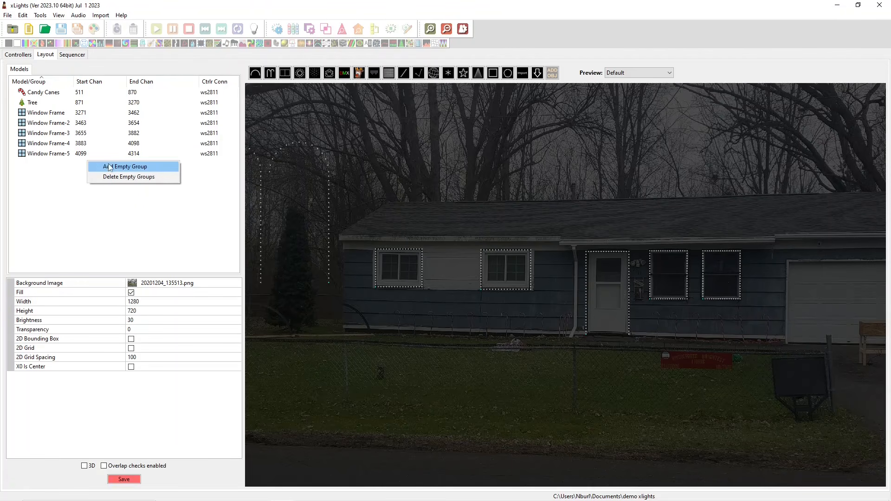
click(127, 166)
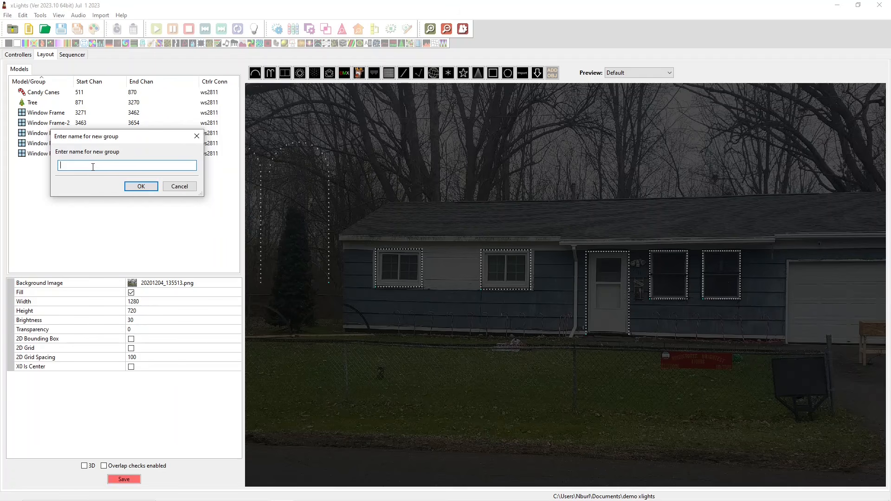
text(All)
text(_o)
text(mode)
text(ls on house fa)
text(ce)
click(141, 186)
Add the Window Frame model to the All models on house face group.
scroll(26, 327, down, 3)
scroll(21, 320, up, 3)
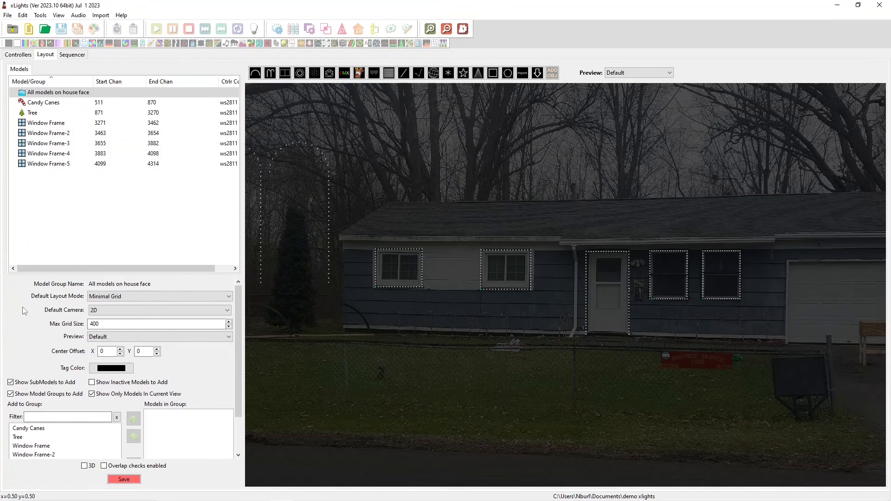
scroll(12, 333, down, 1)
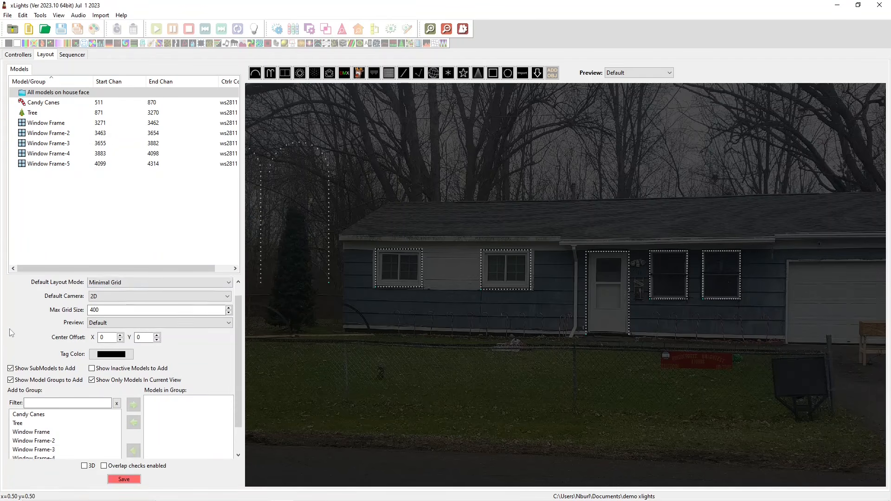
scroll(5, 392, down, 2)
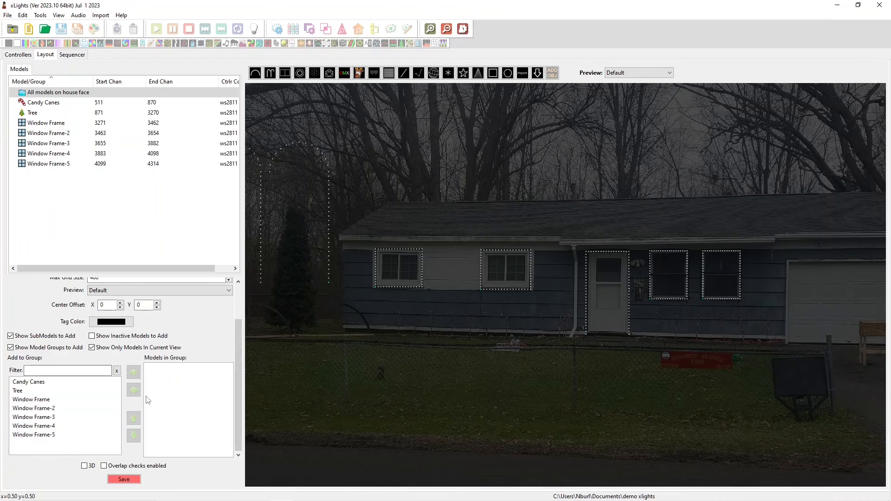
click(24, 400)
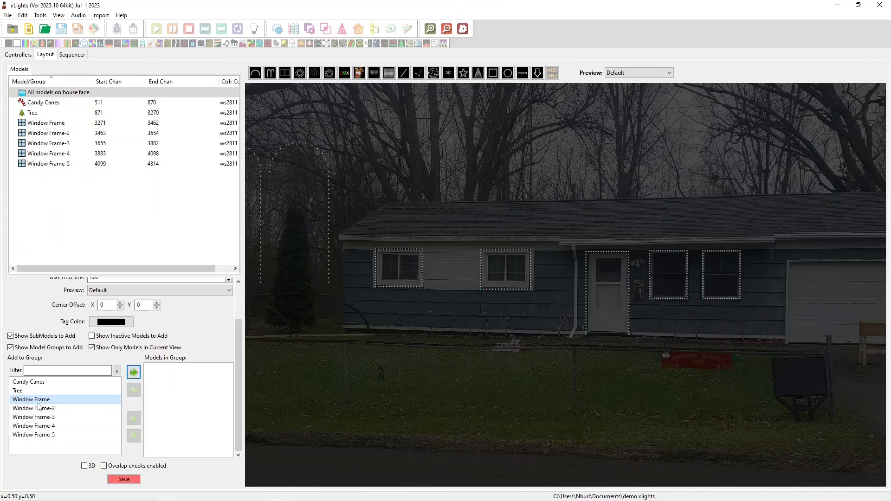
click(134, 374)
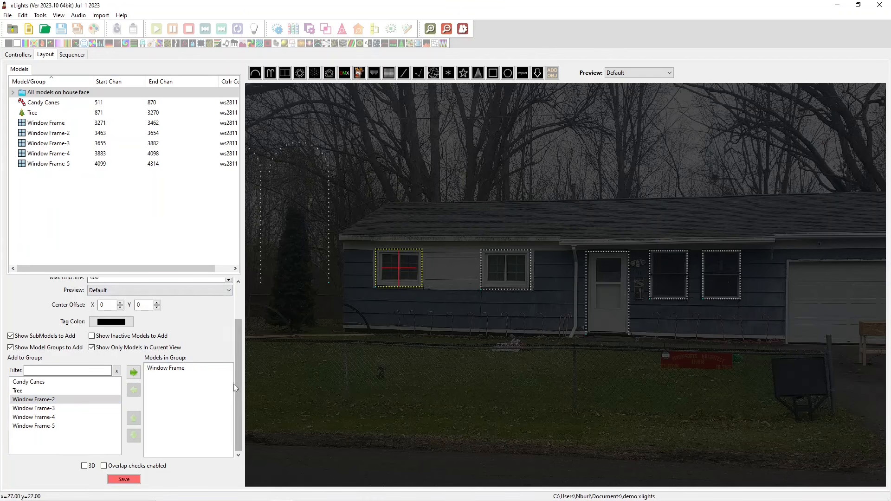
Add Window Frame-2 through Window Frame-5 together to the All models on house face group.
click(66, 426)
ctrl+click(52, 416)
ctrl+click(51, 409)
ctrl+click(54, 400)
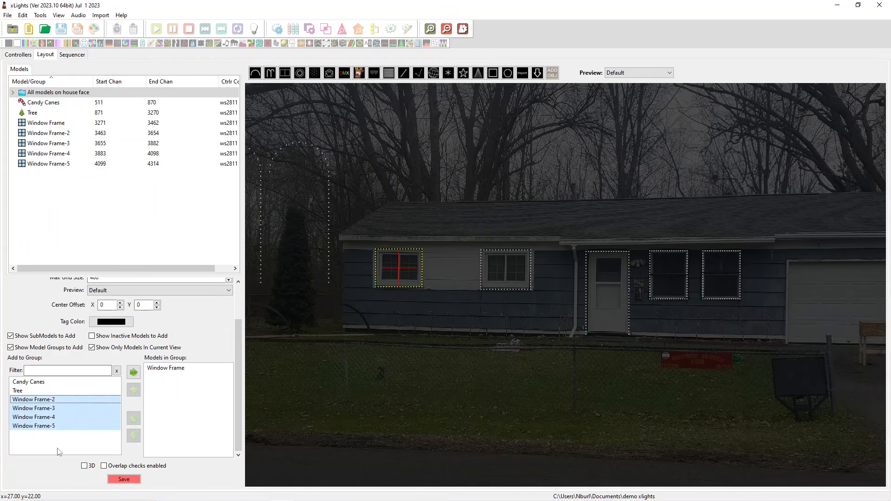
click(136, 374)
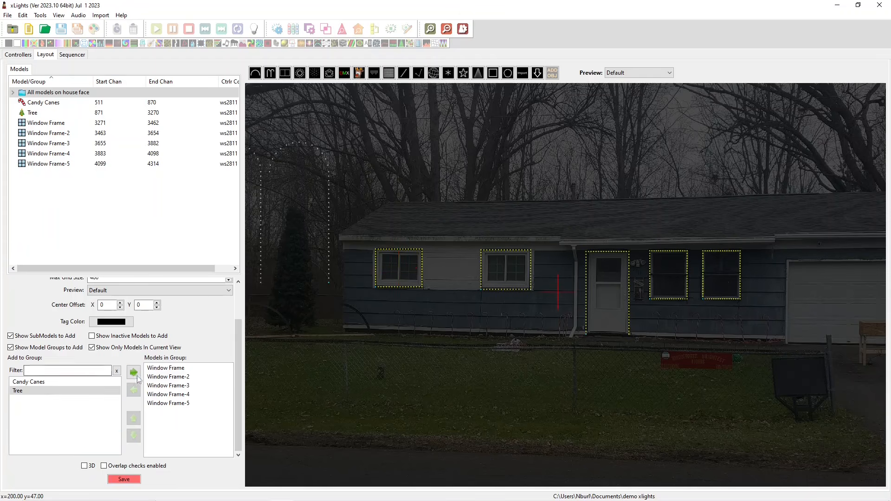
Remove Window Frame-4 from the group and add it back.
click(163, 395)
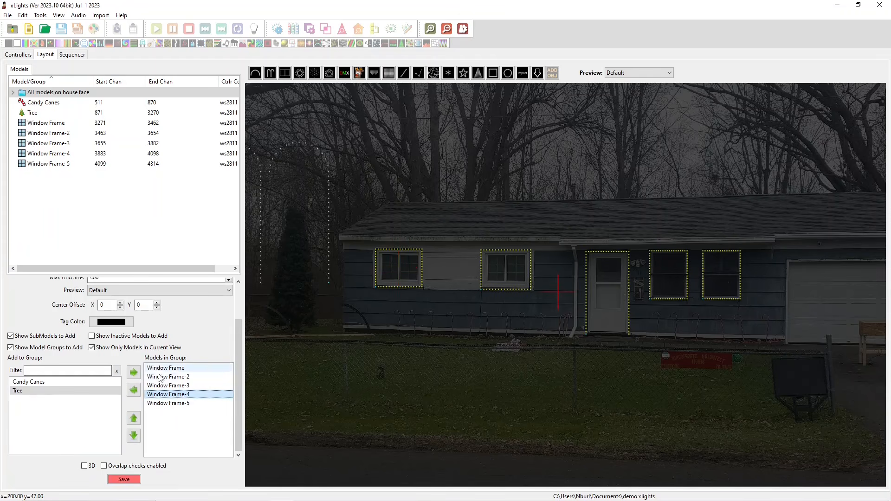
click(133, 390)
drag(32, 404, 160, 399)
Move Window Frame-4 up the group's model order and restore the numerical order of the frames.
click(168, 403)
click(174, 409)
click(170, 401)
click(133, 419)
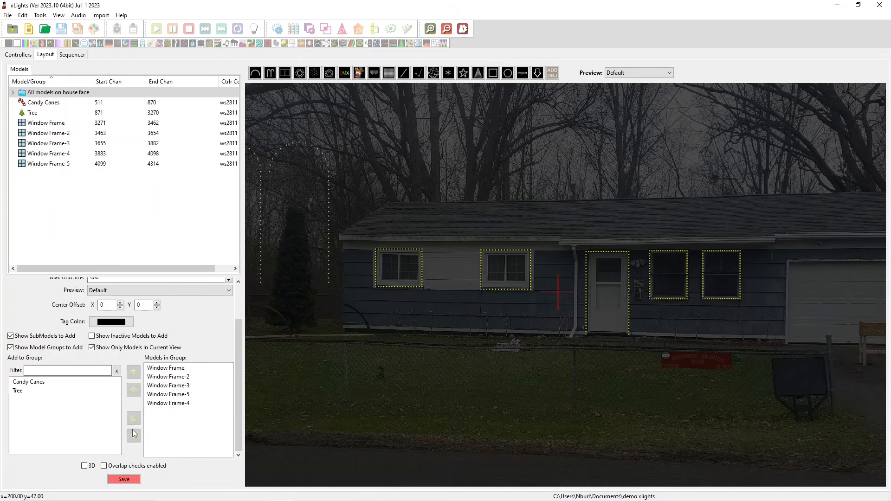
click(132, 419)
click(132, 418)
click(187, 386)
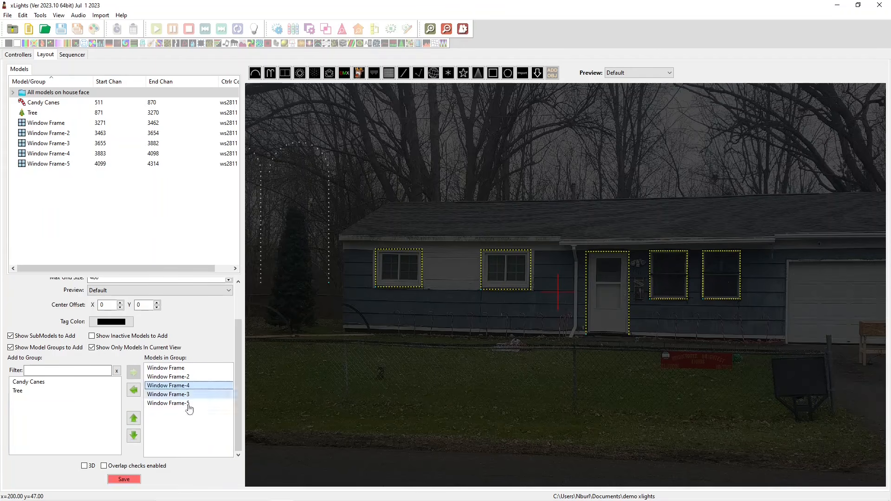
drag(185, 412, 185, 403)
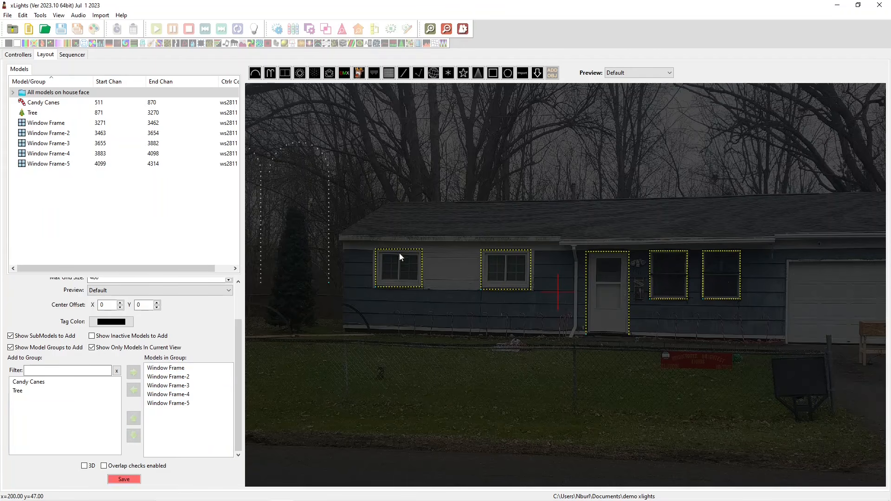
click(536, 355)
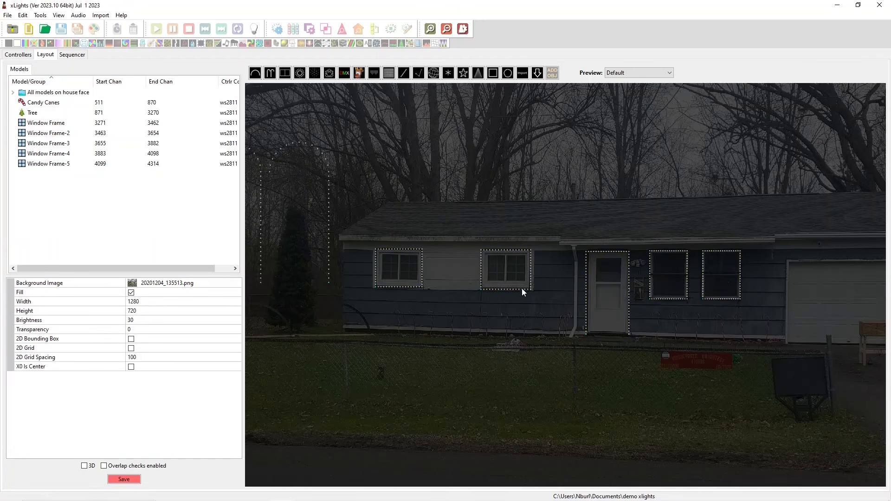
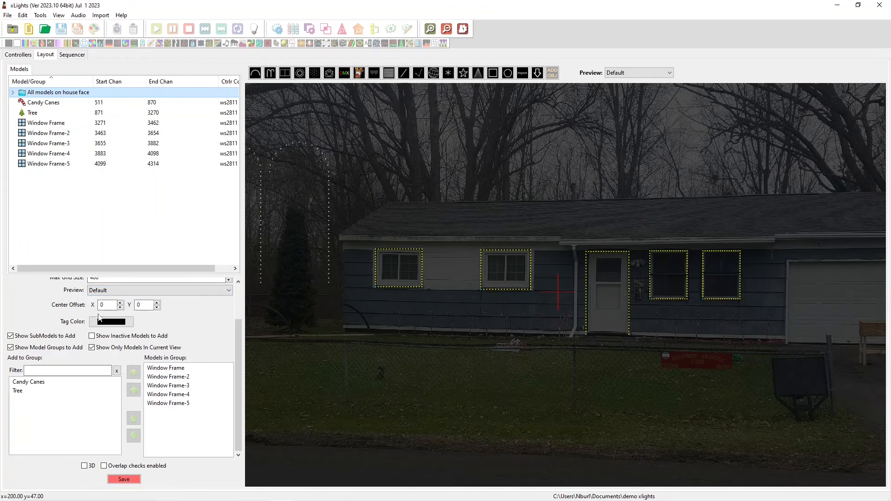
Set the X Center Offset of the All models on house face group to 200.
scroll(56, 322, up, 1)
scroll(54, 323, up, 3)
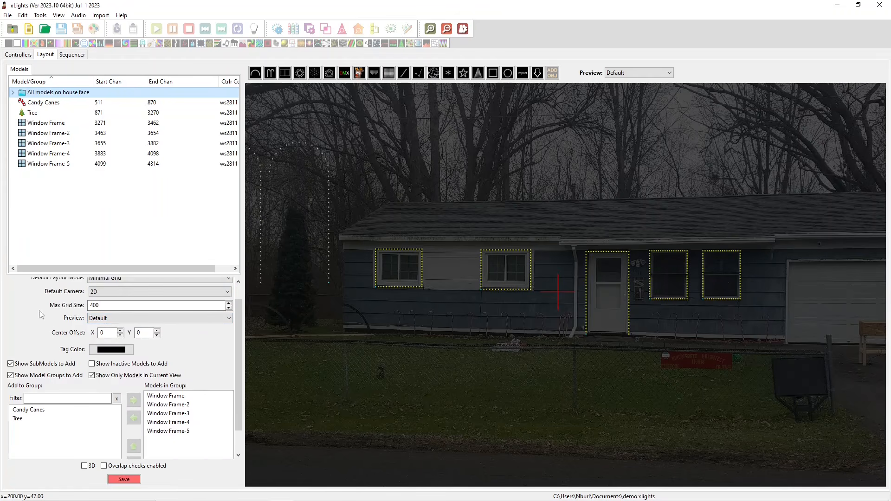
click(108, 351)
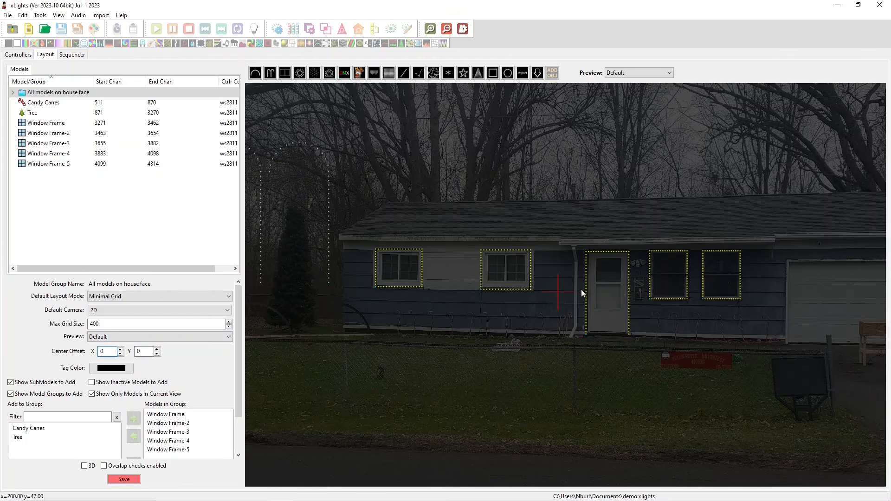
drag(107, 352, 81, 353)
key(BackSpace)
text(200)
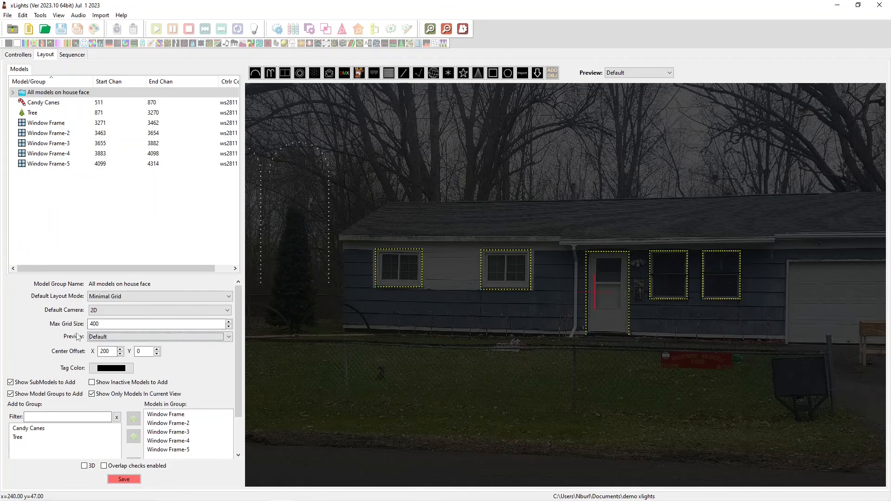
Examine the Preview options for the group and for the whole layout, including creating a new preview.
click(112, 336)
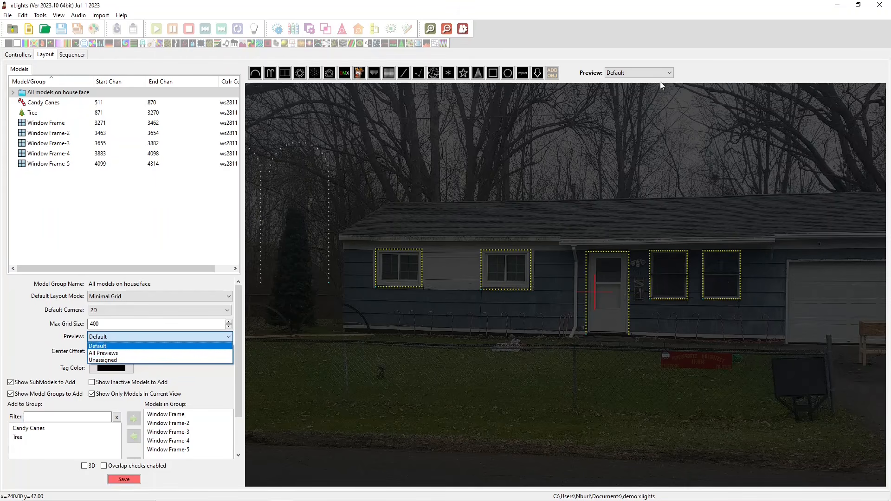
click(643, 72)
click(639, 73)
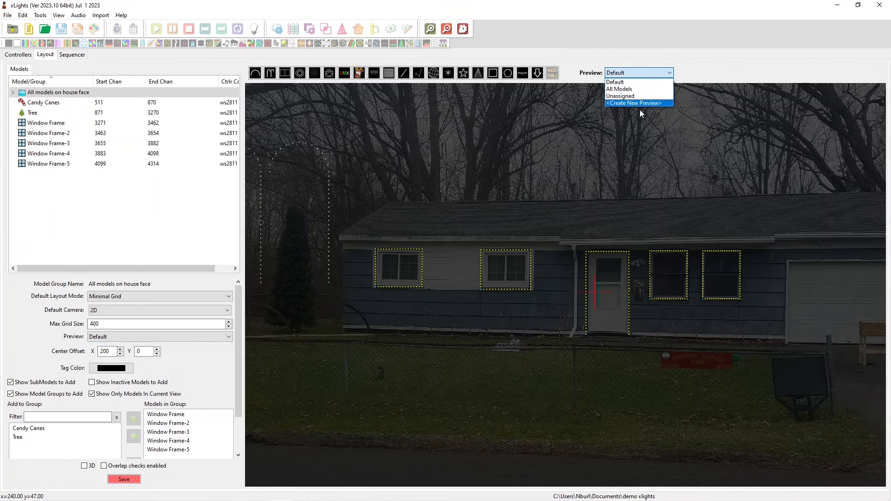
click(46, 319)
click(43, 318)
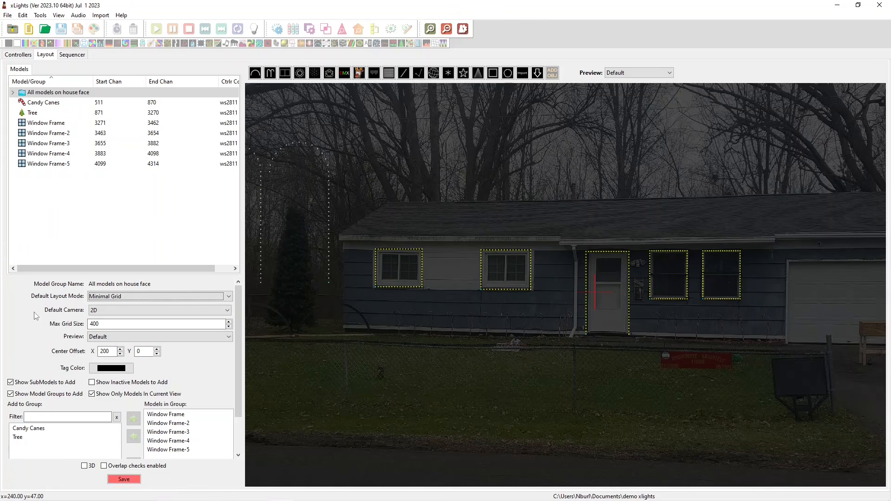
Examine the Default Layout Mode options for the group, keeping Minimal Grid.
click(106, 297)
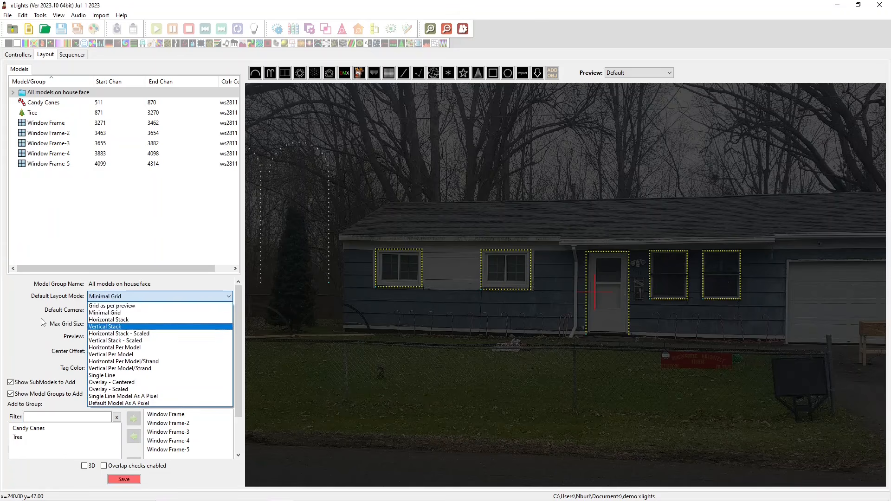
click(18, 317)
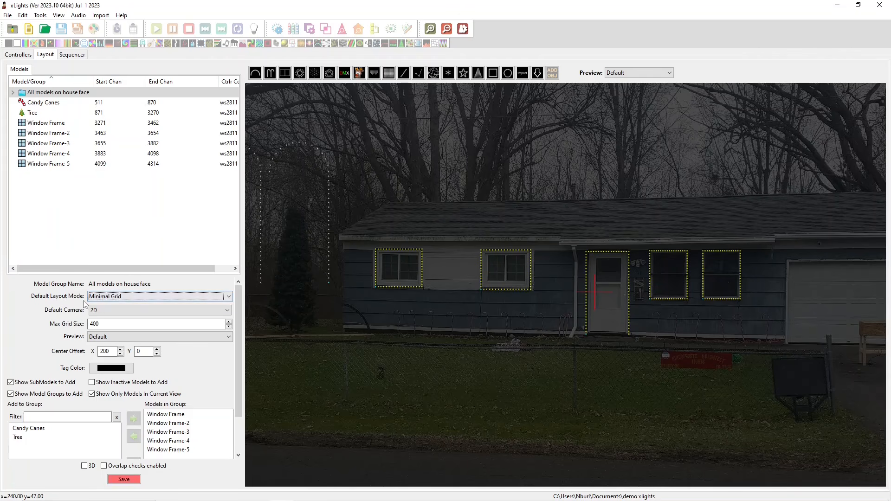
click(244, 345)
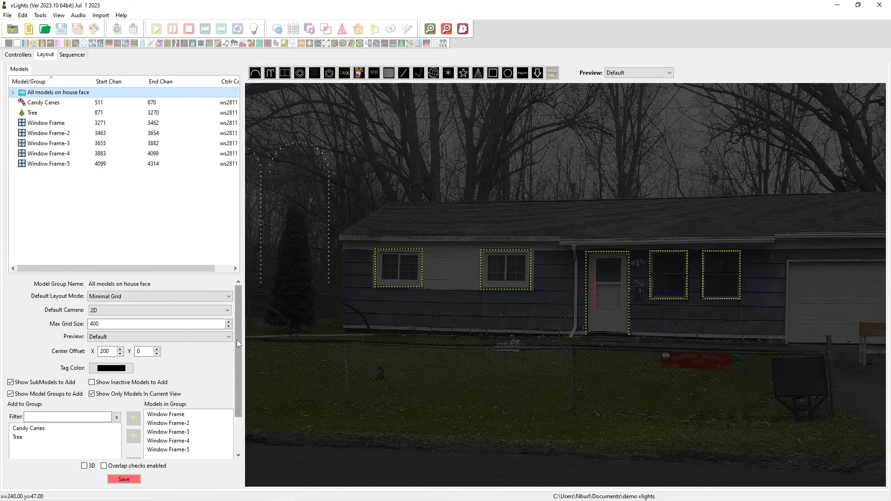
Examine the commands available for the All models on house face group.
scroll(237, 339, down, 3)
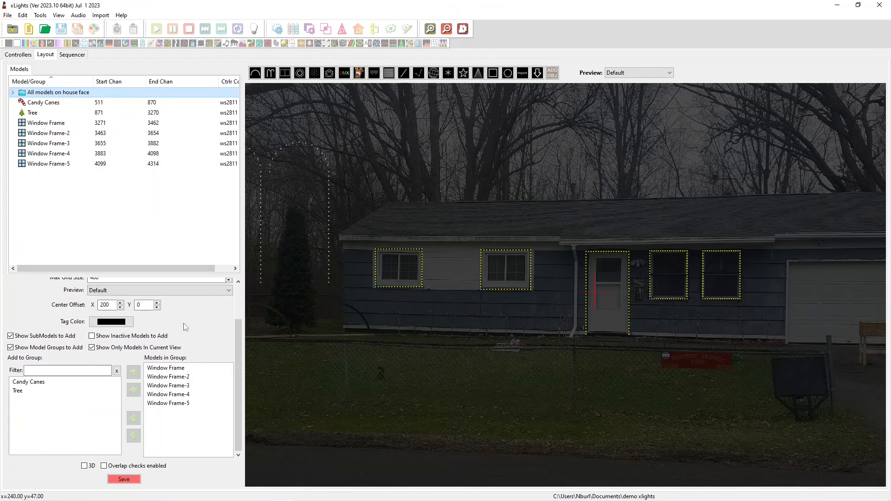
right_click(58, 92)
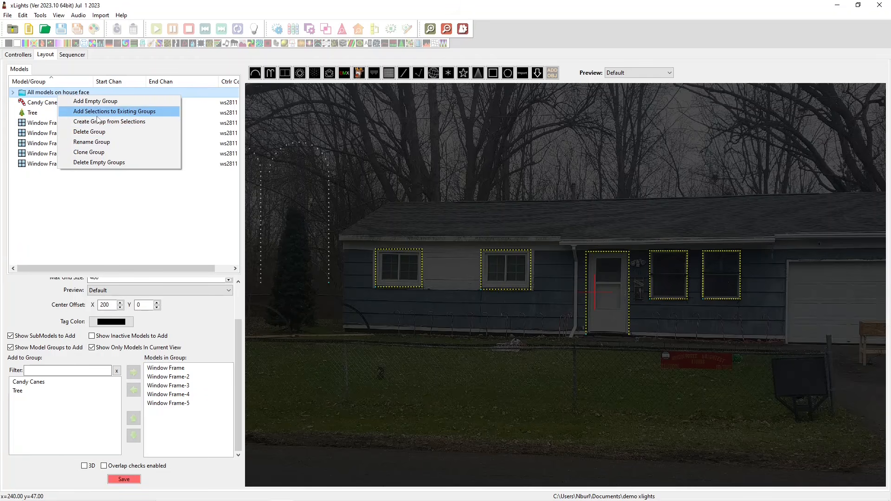
right_click(93, 97)
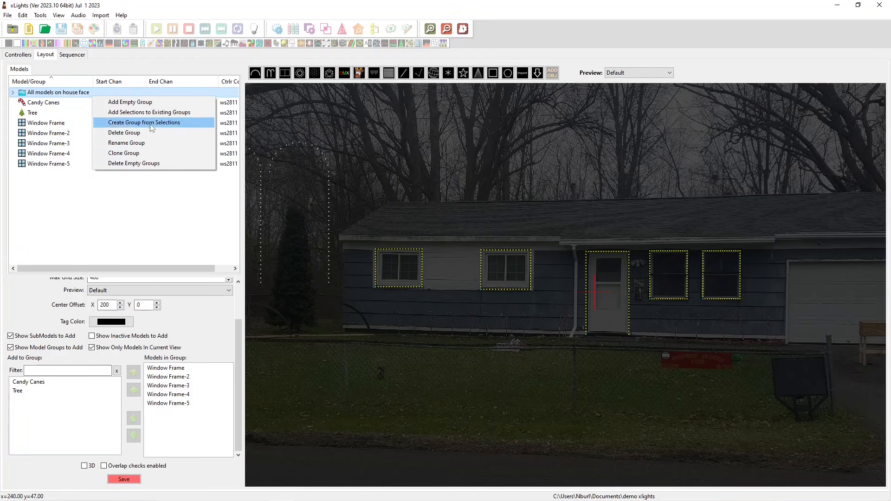
click(93, 222)
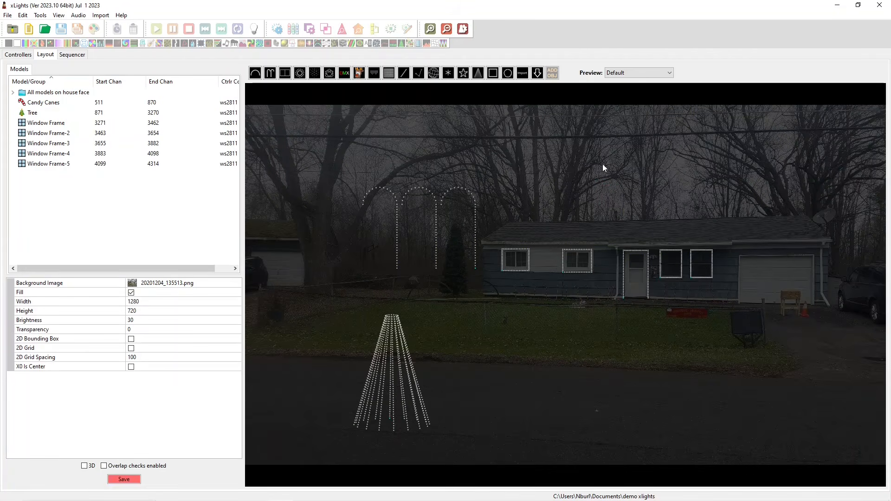
Examine the layout-wide commands offered in an empty area of the preview, such as saving, printing, importing and exporting the layout.
right_click(593, 157)
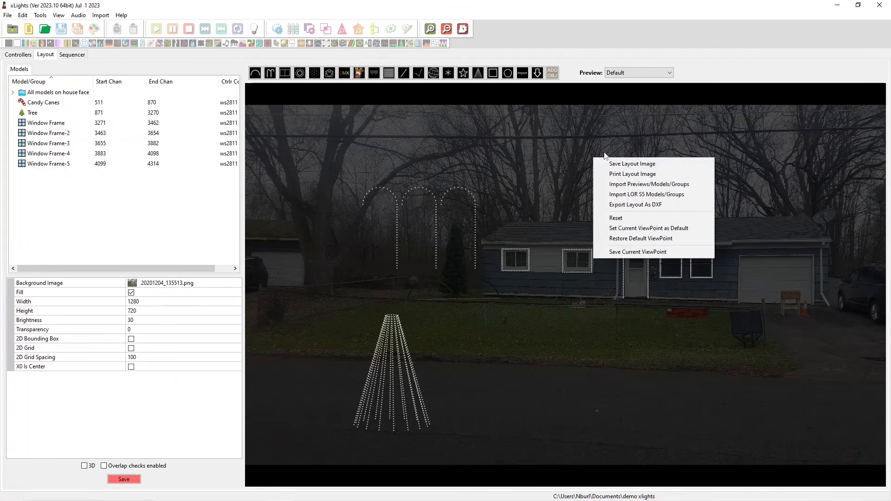
click(517, 143)
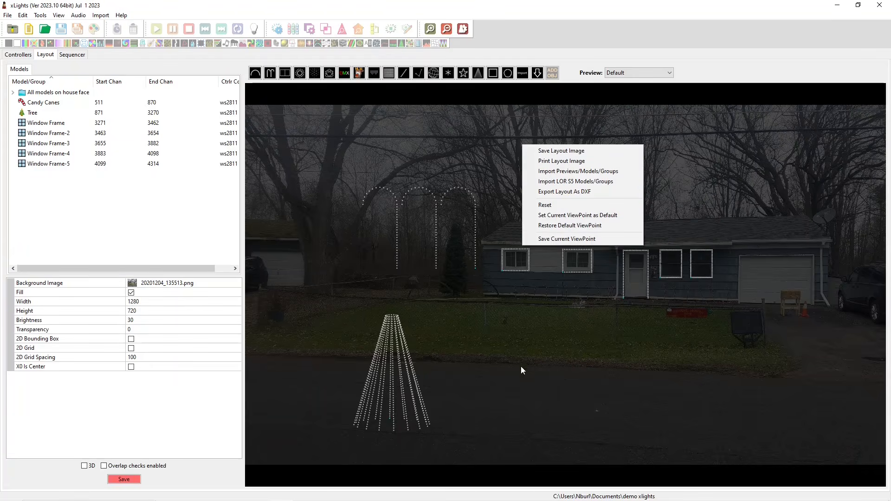
right_click(364, 388)
right_click(542, 186)
right_click(542, 358)
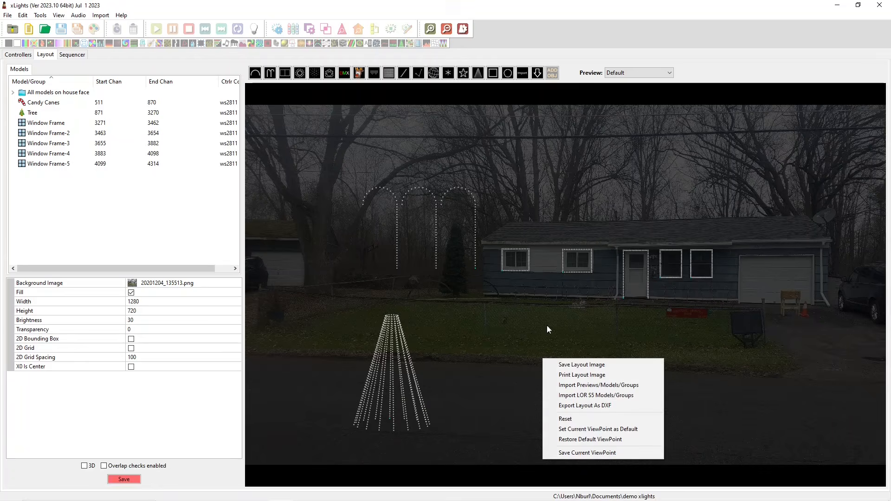
right_click(525, 189)
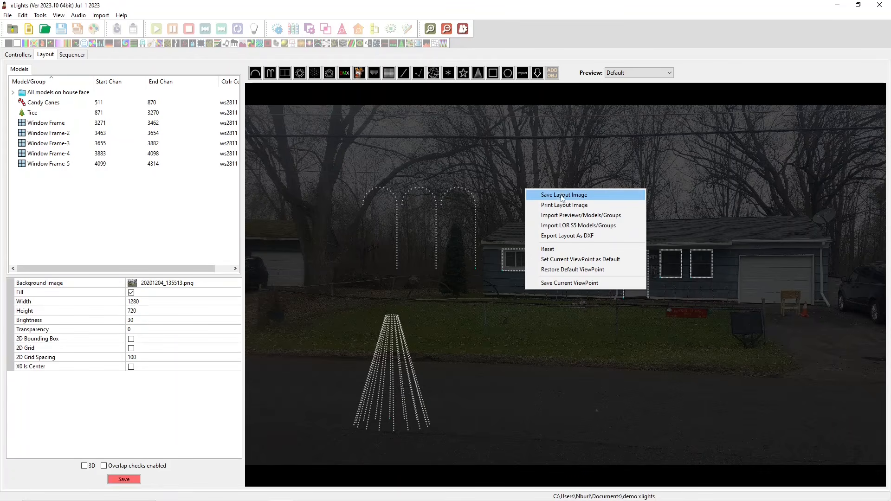
click(643, 380)
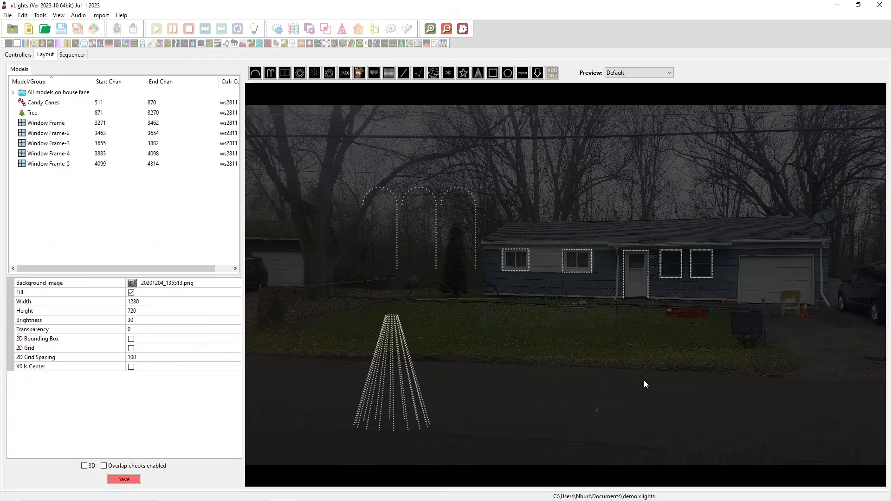
right_click(554, 182)
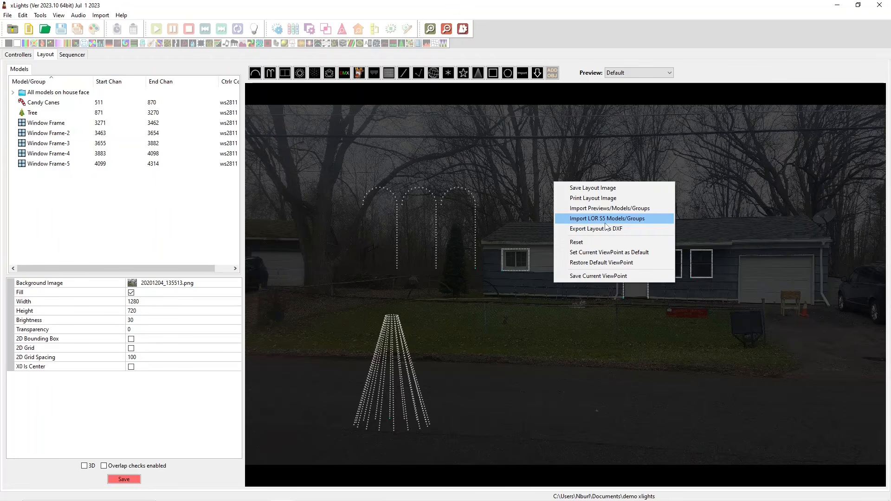
click(496, 165)
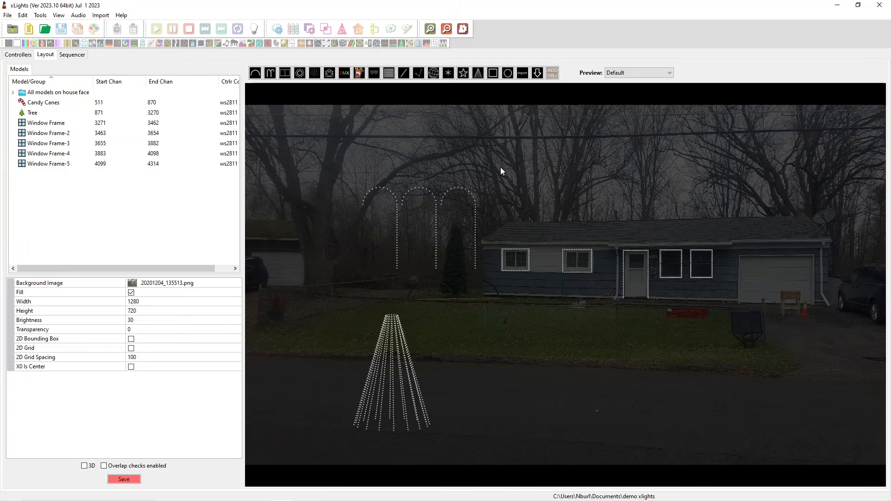
right_click(577, 185)
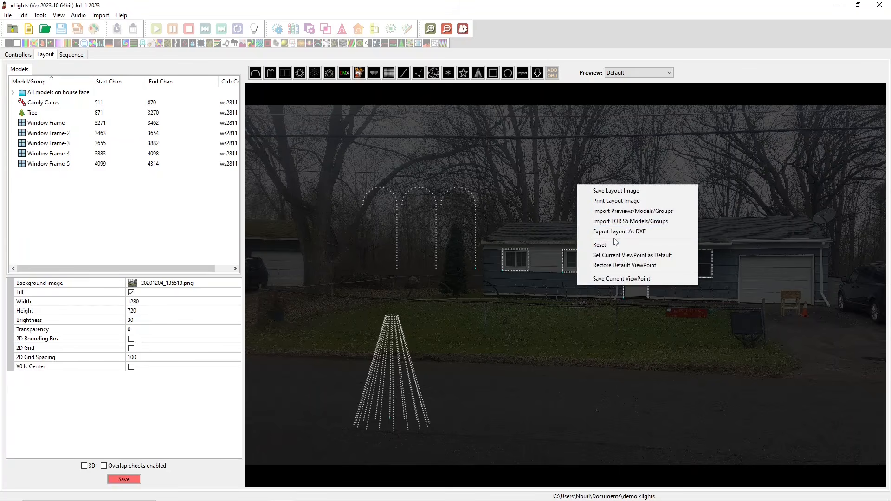
Reset the layout preview to its original view after zooming in on the garage area.
right_click(596, 175)
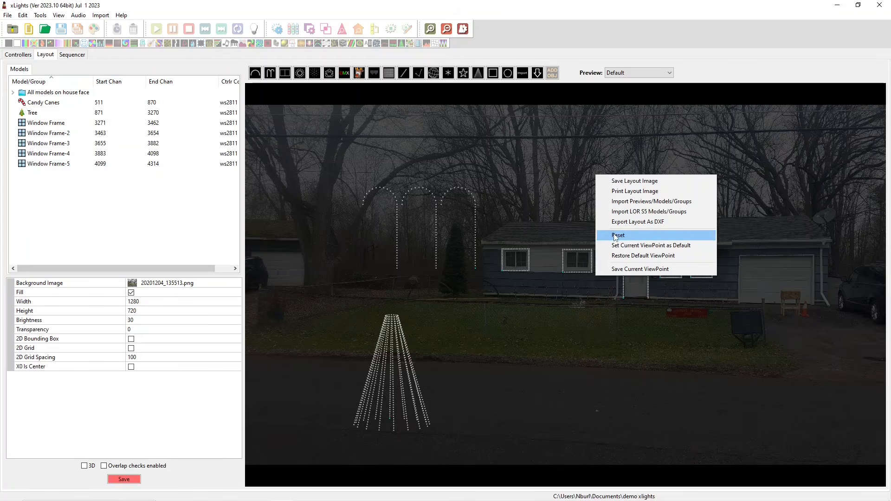
click(615, 235)
scroll(637, 217, up, 10)
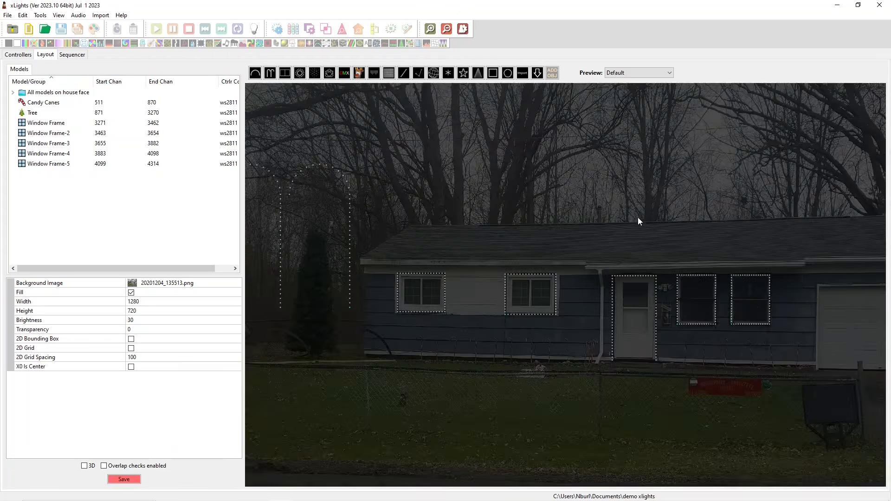
drag(705, 282, 391, 198)
right_click(521, 238)
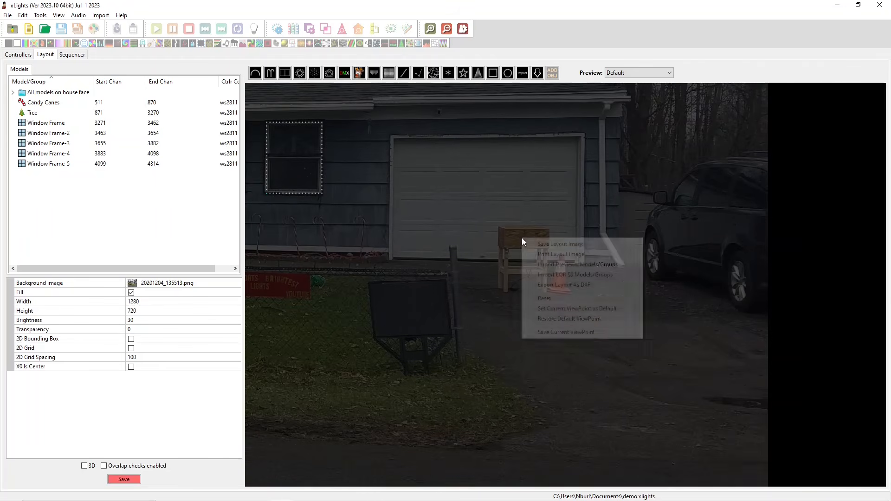
click(573, 298)
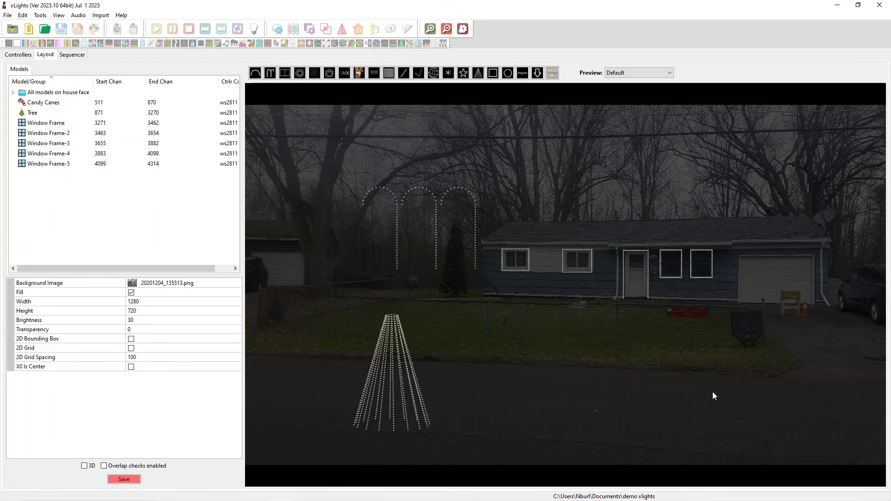
Set a zoomed-out view showing the entire background image as the layout's default viewpoint.
right_click(561, 142)
click(550, 196)
drag(557, 198, 536, 200)
scroll(536, 200, down, 4)
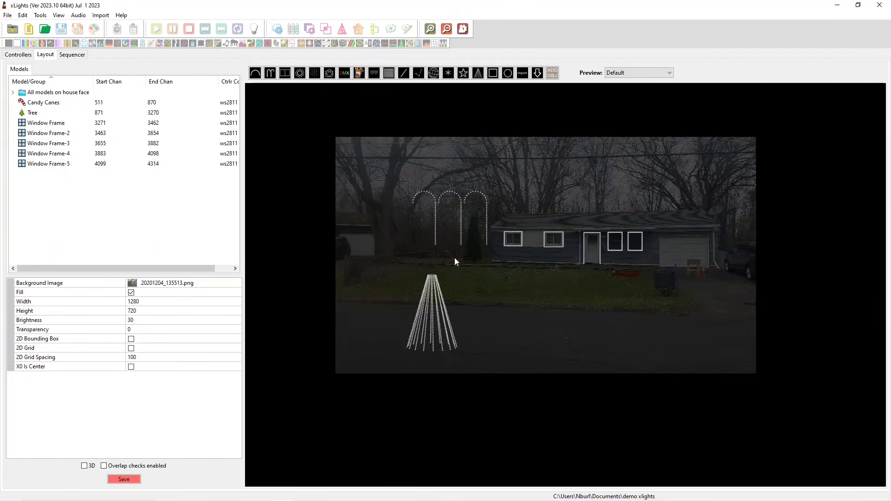
scroll(480, 249, down, 1)
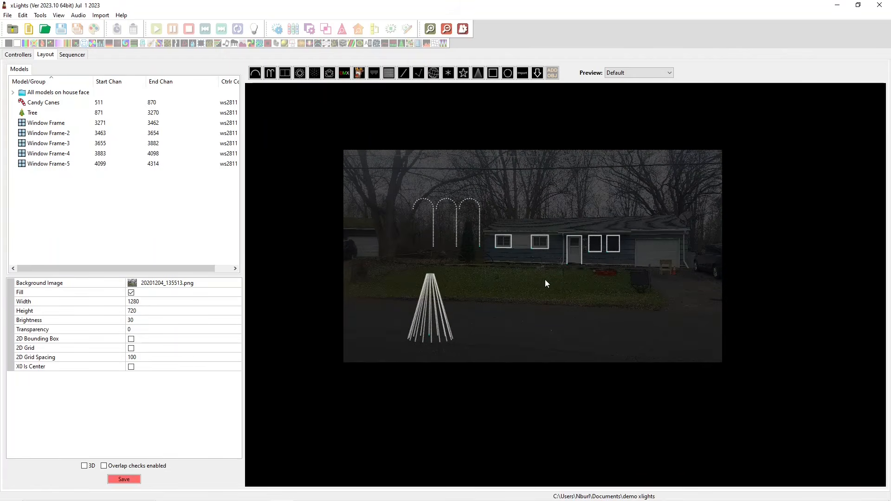
right_click(526, 268)
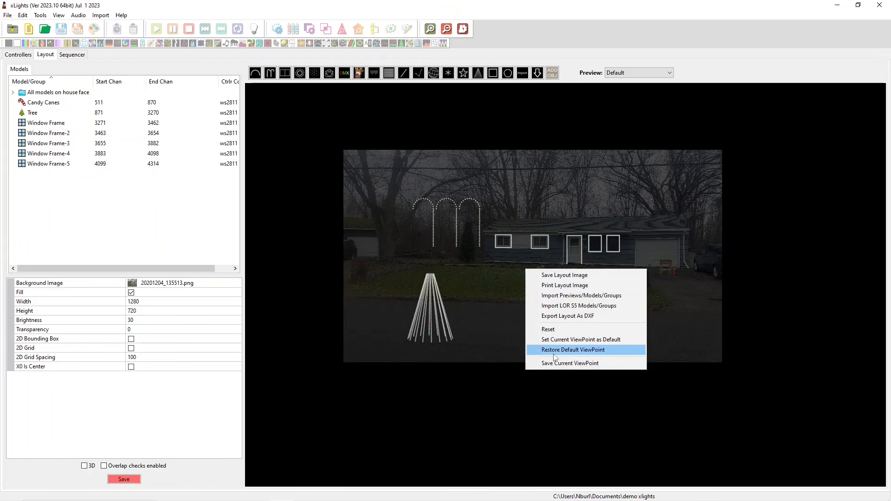
click(616, 340)
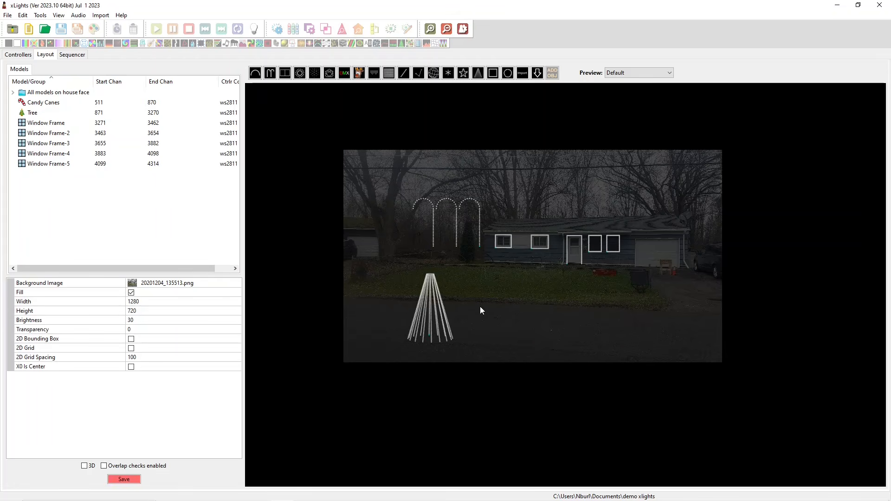
Restore the default viewpoint from a close-up of the candy canes and house windows.
scroll(546, 304, up, 12)
drag(589, 257, 669, 218)
right_click(579, 171)
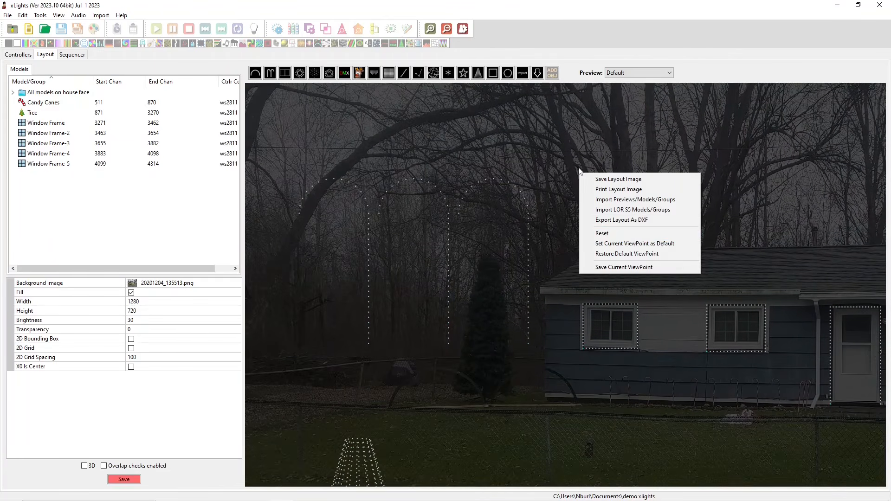
click(627, 254)
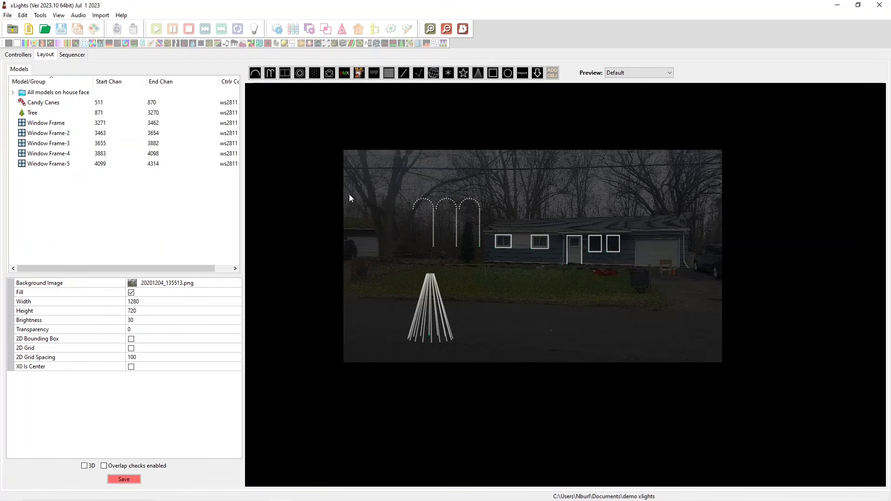
Save a view focused on the candy canes and tree as a viewpoint named "Left side of display".
drag(350, 232, 610, 241)
scroll(611, 241, up, 4)
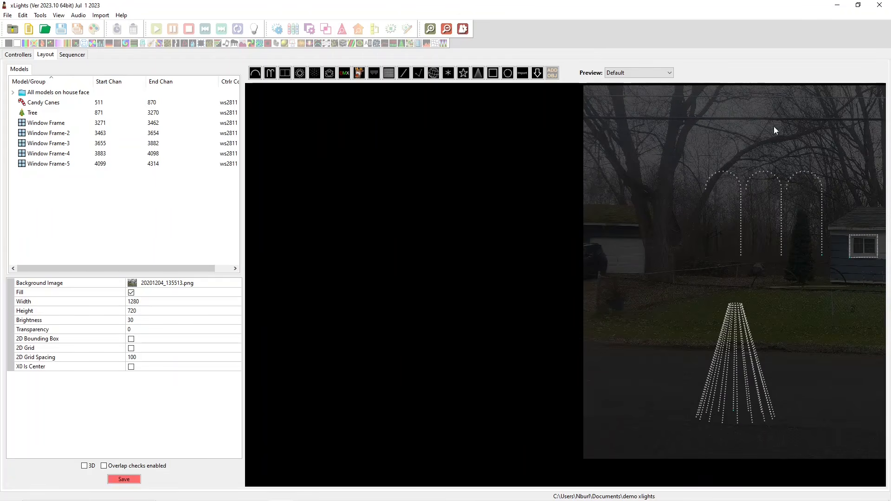
right_click(621, 211)
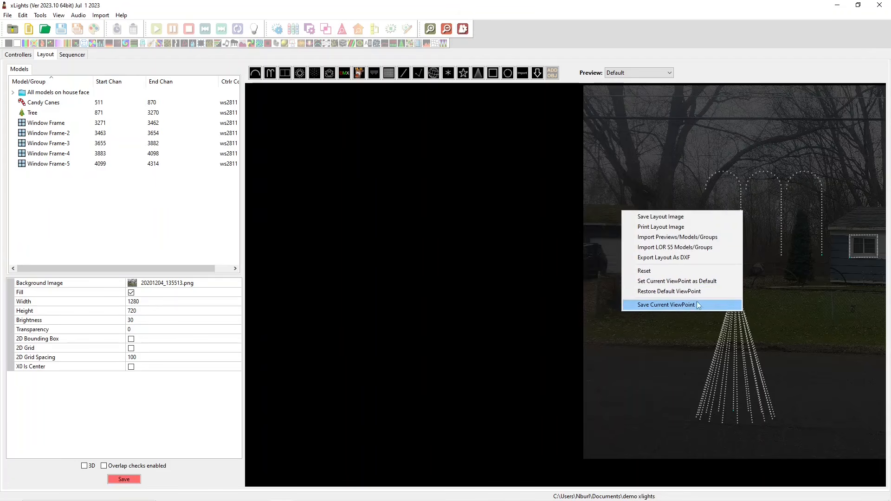
click(668, 306)
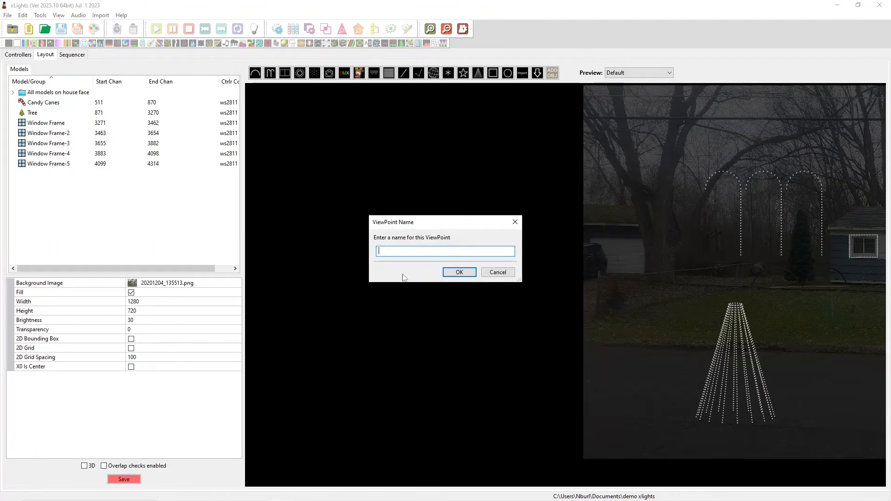
text(Left side of display)
key(Return)
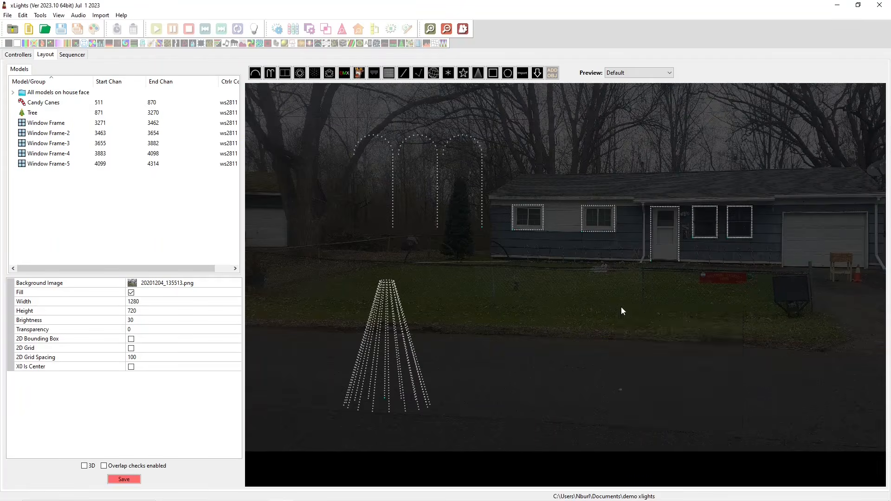
Load the saved "Left side of display" viewpoint in the layout preview.
right_click(619, 309)
right_click(551, 147)
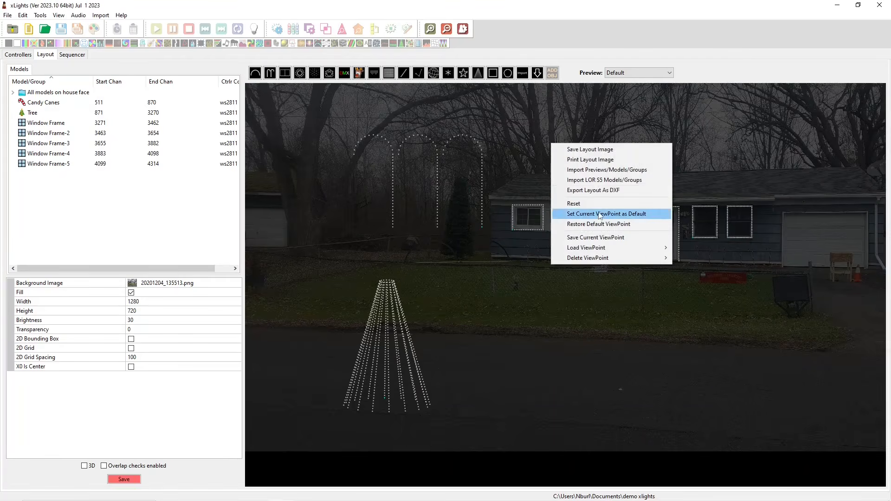
mouse_move(577, 245)
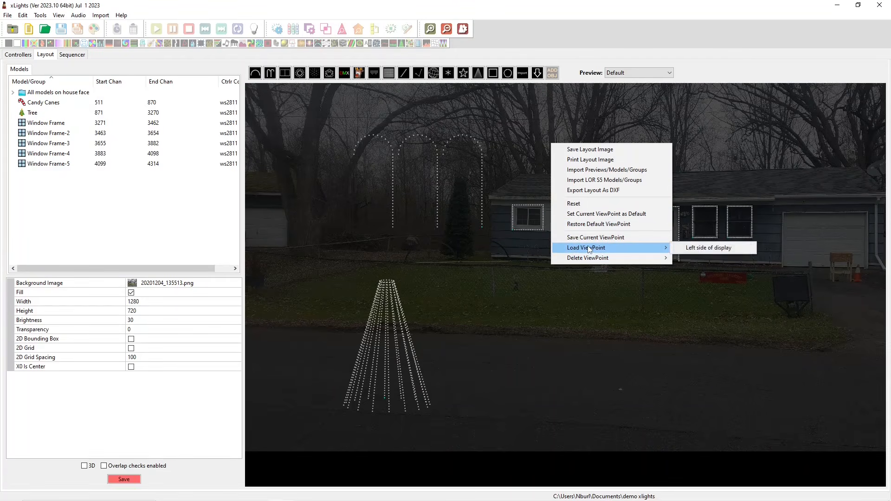
click(696, 249)
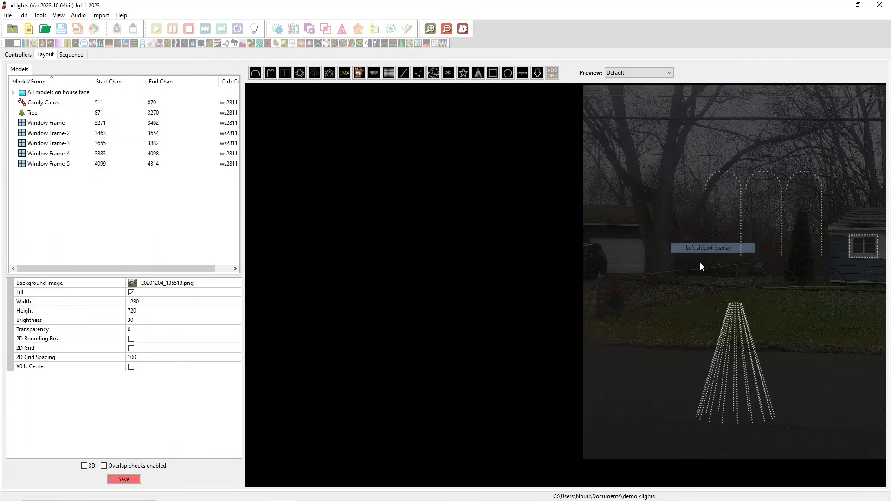
Delete the "Left side of display" viewpoint and reset the layout preview to its original view.
right_click(616, 295)
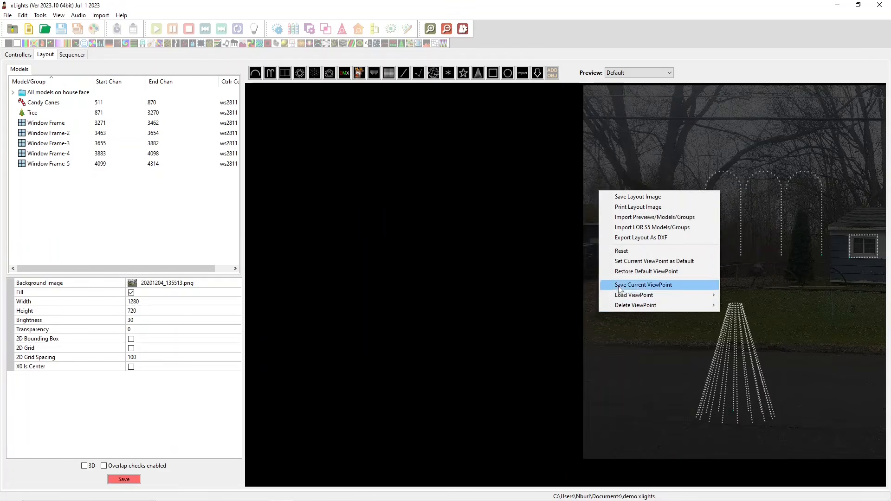
mouse_move(622, 306)
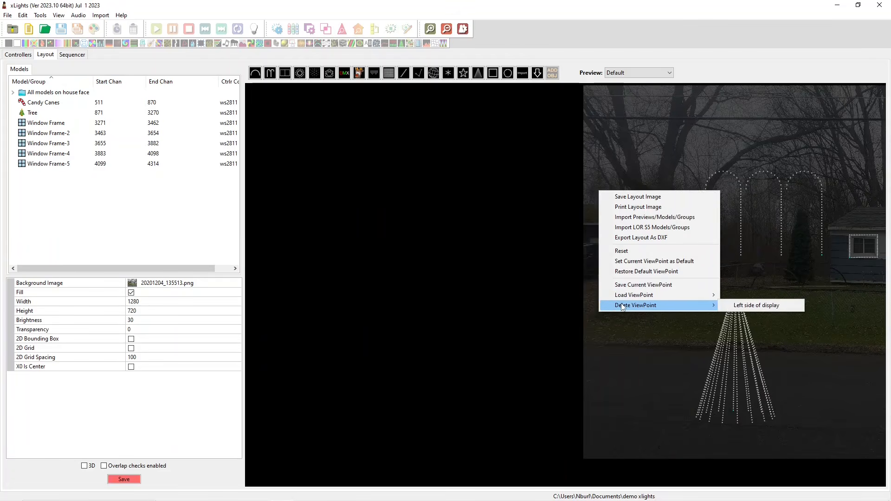
click(745, 307)
right_click(473, 297)
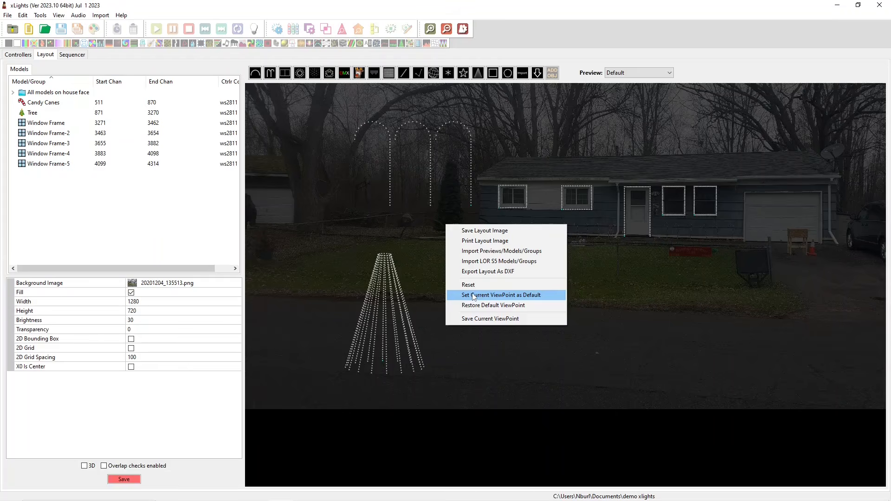
click(473, 285)
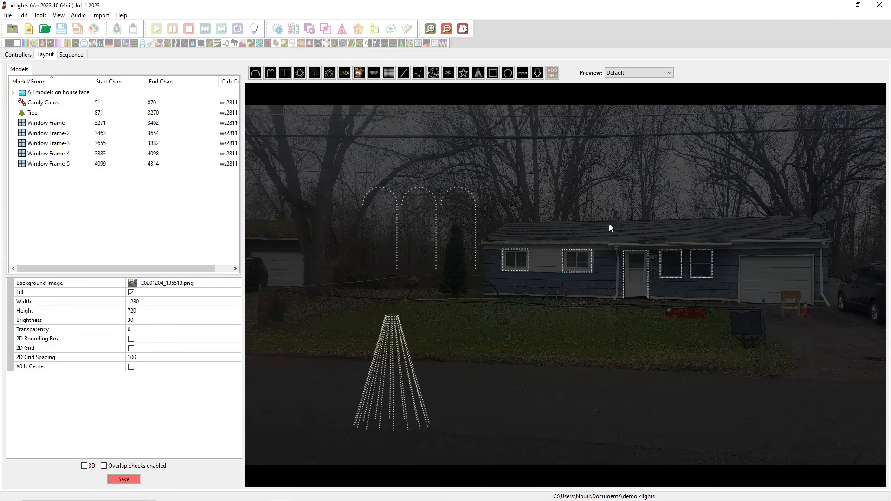
Compare the commands available for the Tree model with those offered in an empty area of the layout.
click(399, 380)
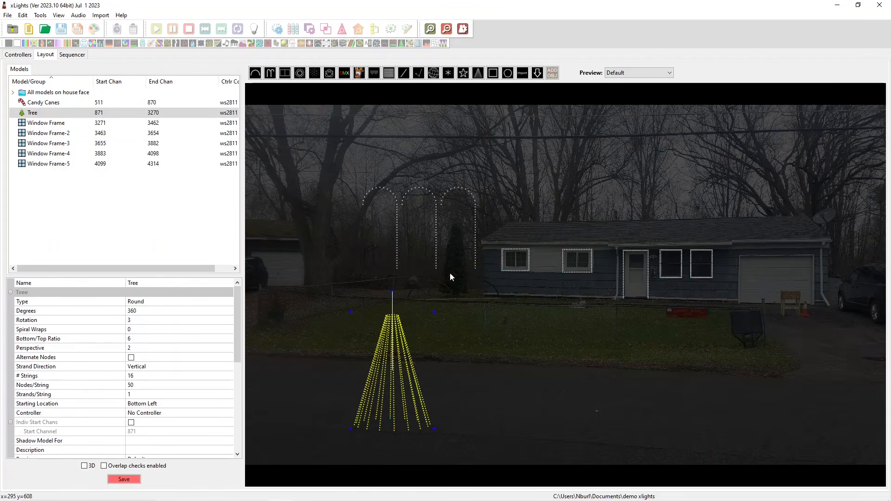
right_click(398, 379)
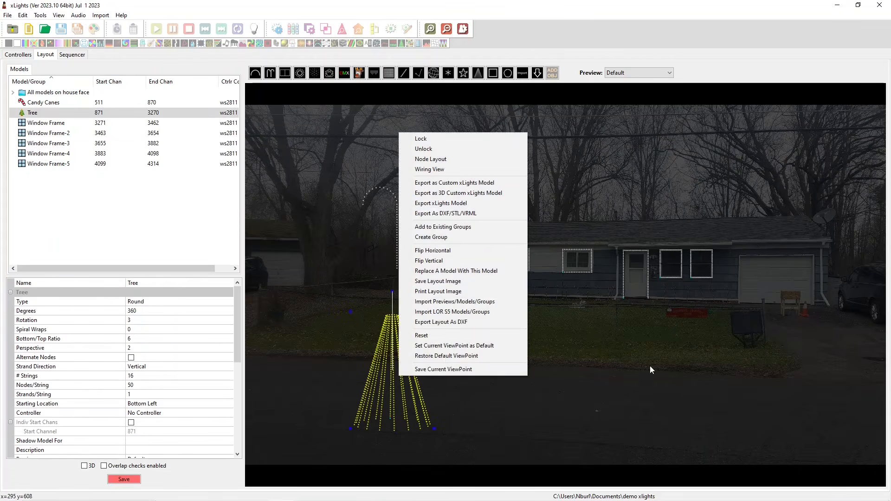
right_click(629, 357)
right_click(571, 415)
click(571, 417)
right_click(660, 389)
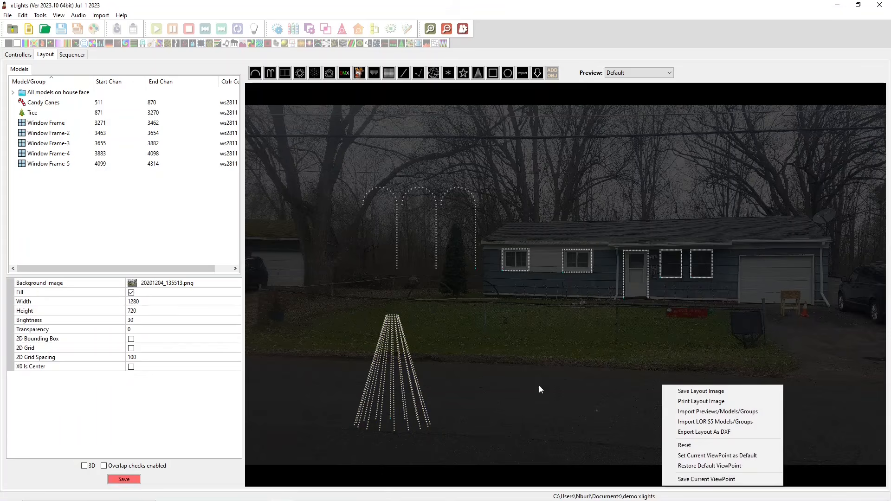
right_click(561, 374)
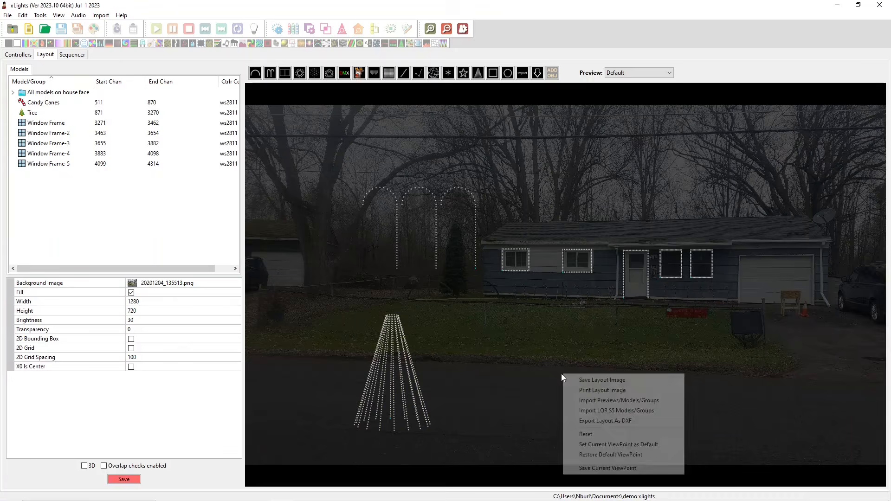
click(407, 381)
right_click(407, 381)
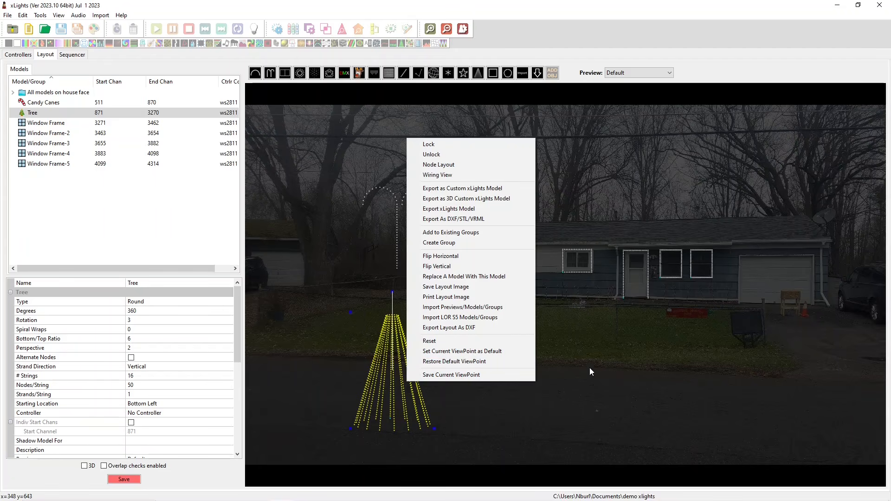
click(585, 378)
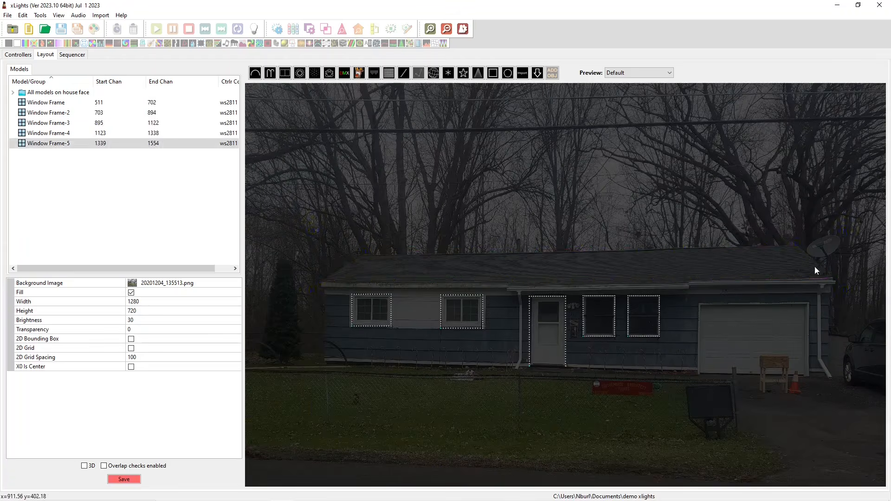
Inspect the roof model's properties and outline in the layout preview, and clear the selection.
click(814, 266)
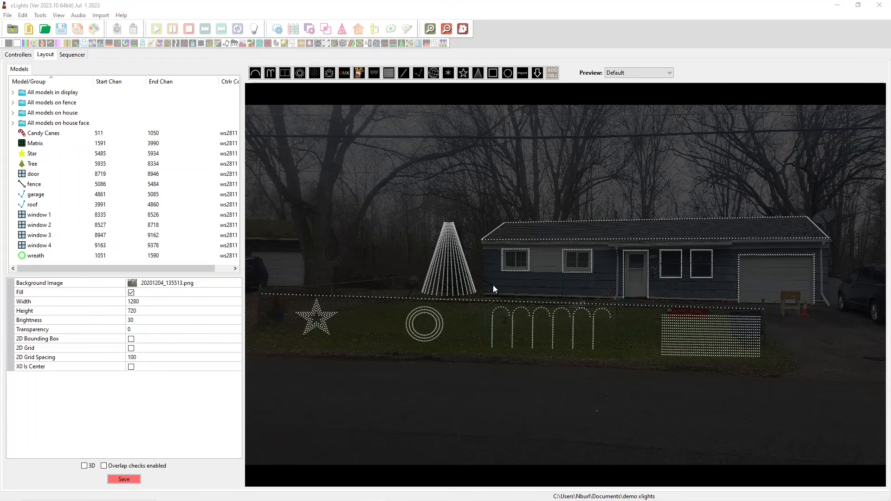
click(564, 219)
drag(563, 222, 563, 223)
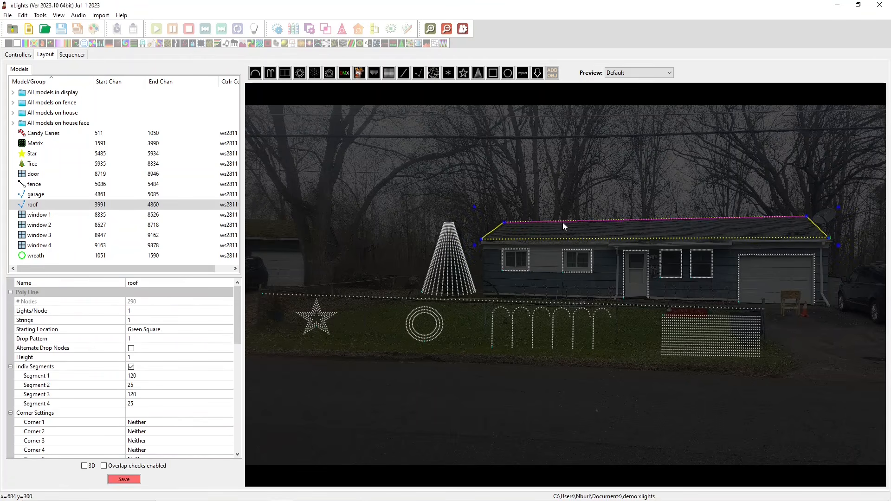
click(850, 279)
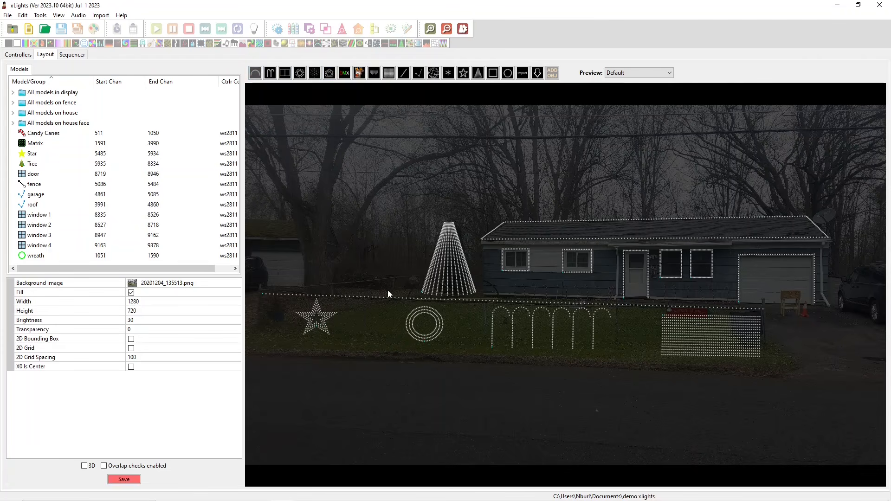
Draw an Arches model with four arches above the candy canes and add it to the "All models in display" group.
mouse_move(512, 294)
mouse_down()
mouse_move(577, 292)
mouse_move(559, 298)
mouse_up()
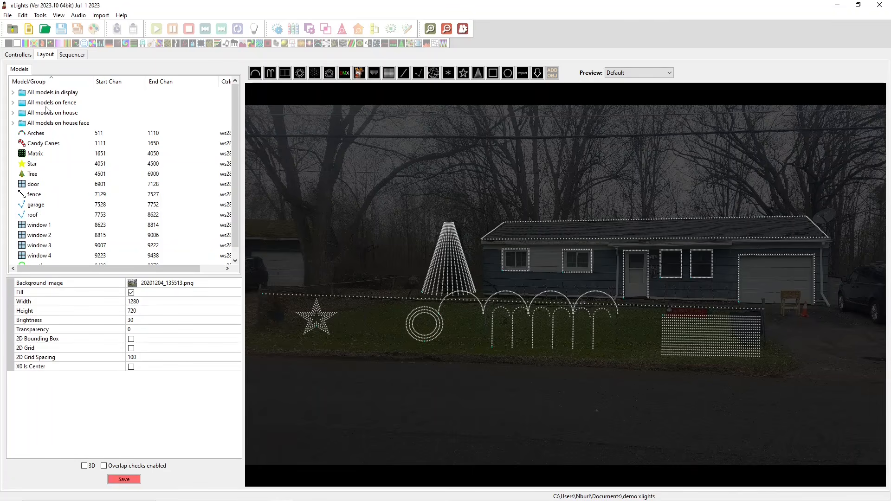
click(44, 93)
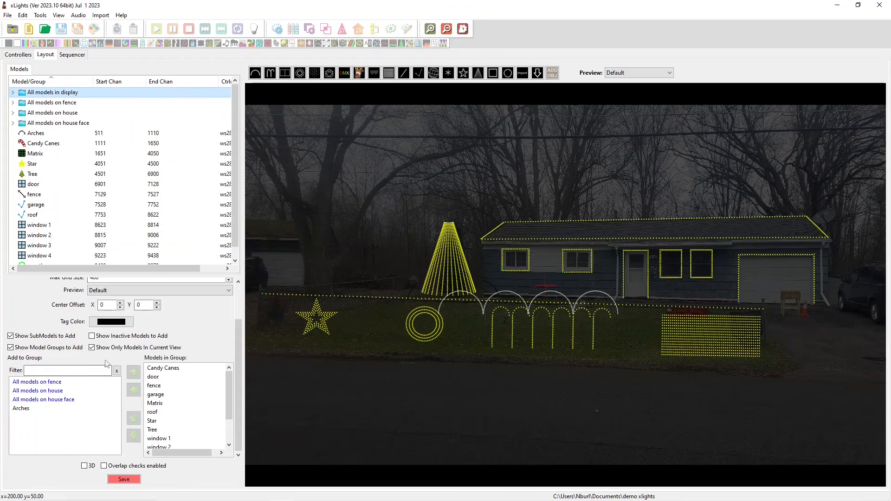
click(29, 408)
click(133, 373)
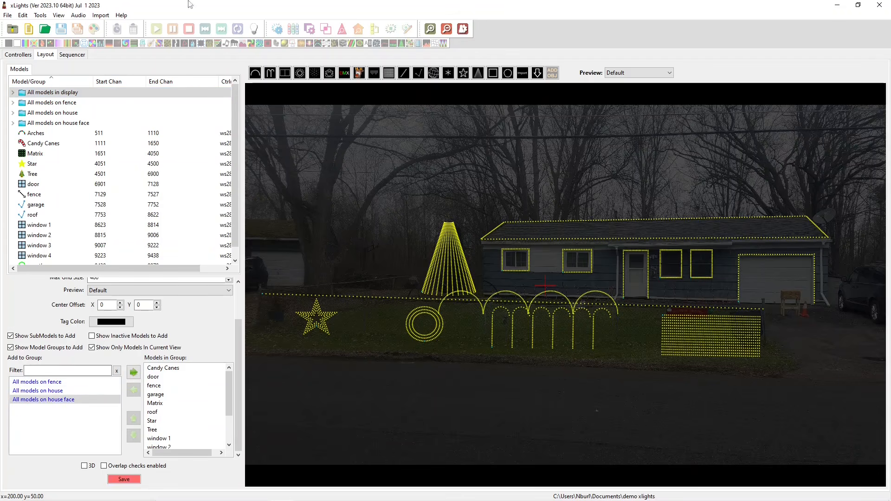
Review which models belong to the "All models on fence" and "All models on house" groups.
click(51, 103)
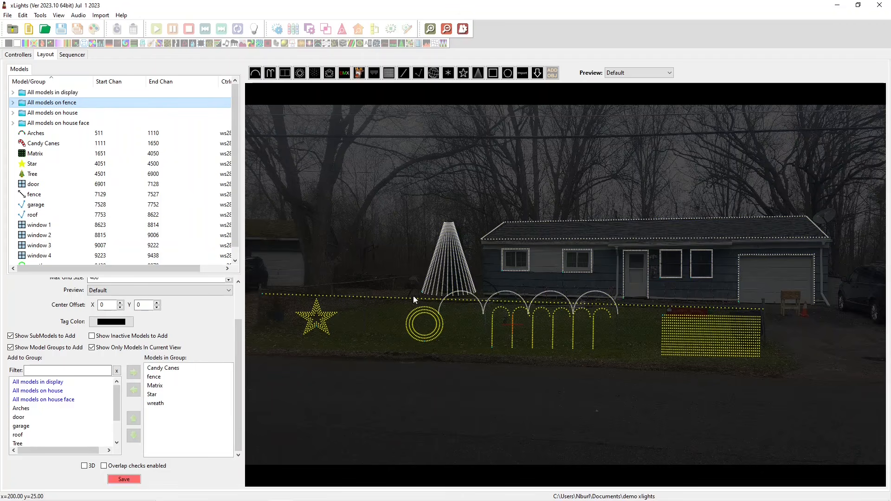
click(49, 113)
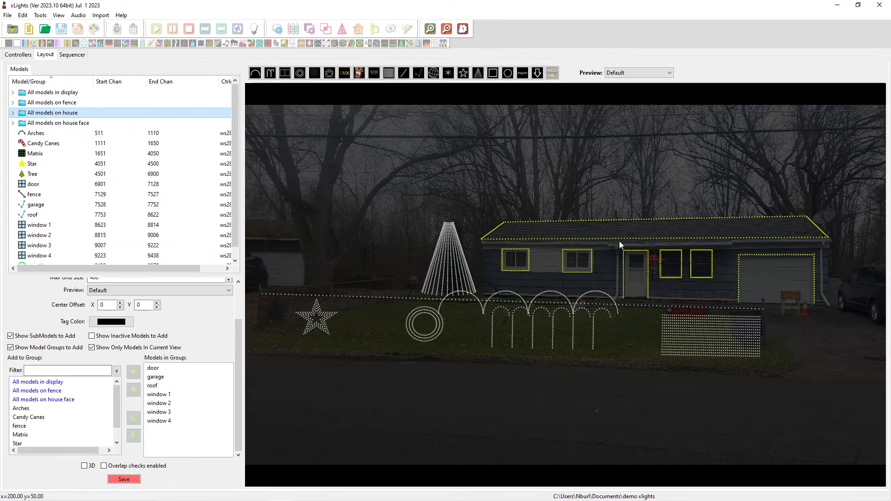
Add the garage model to the "All models on house face" group and save the layout.
click(89, 123)
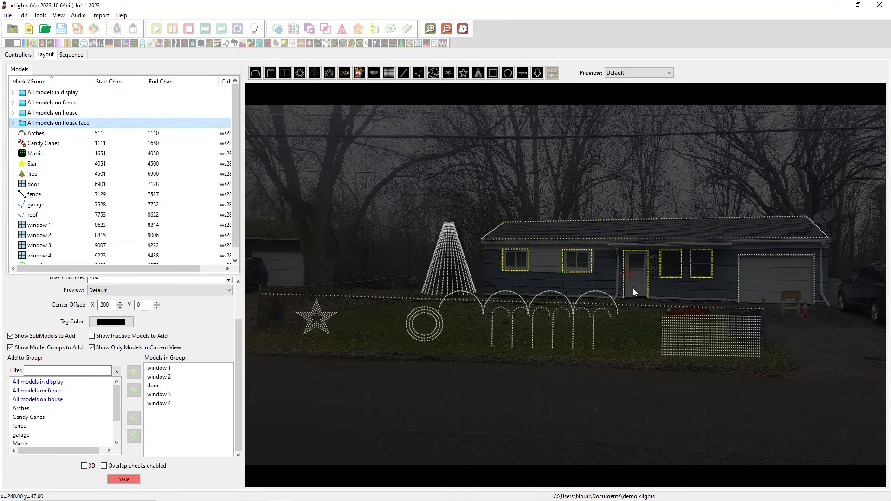
scroll(28, 385, down, 2)
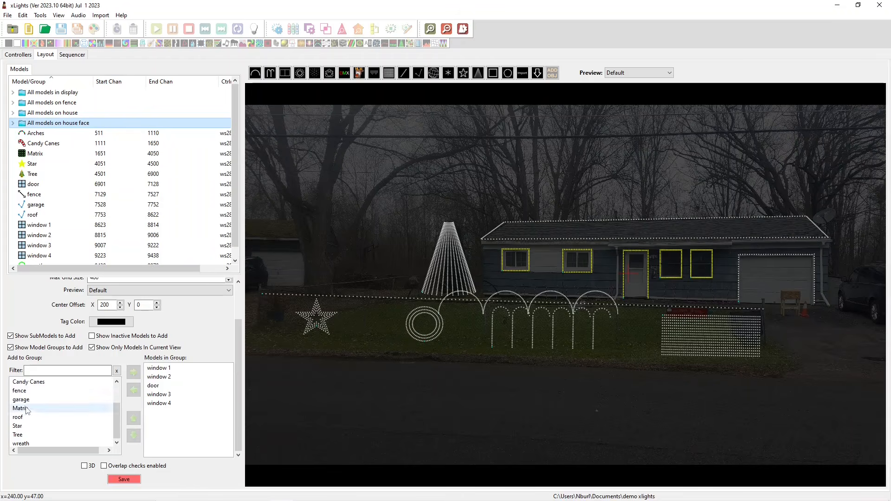
click(21, 399)
click(133, 371)
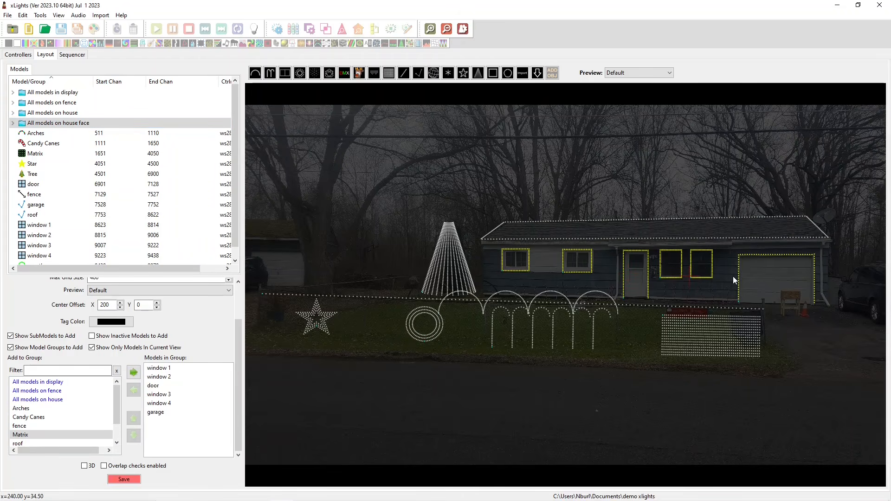
click(130, 482)
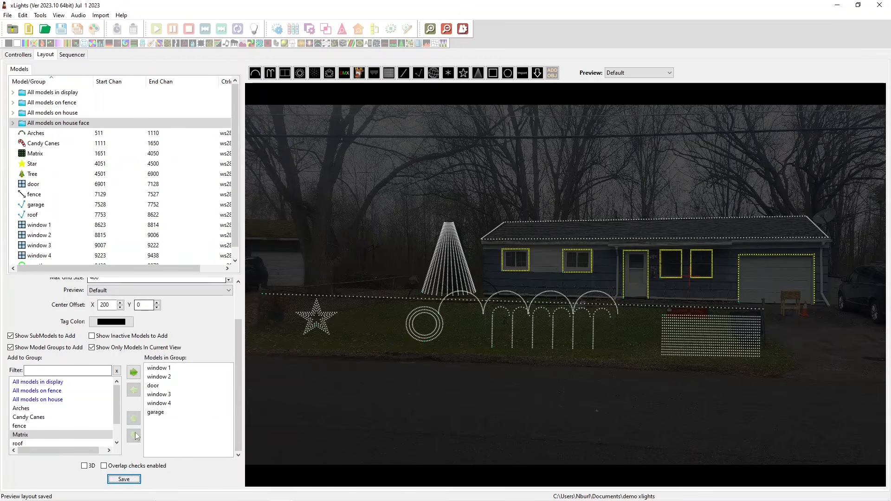
click(340, 467)
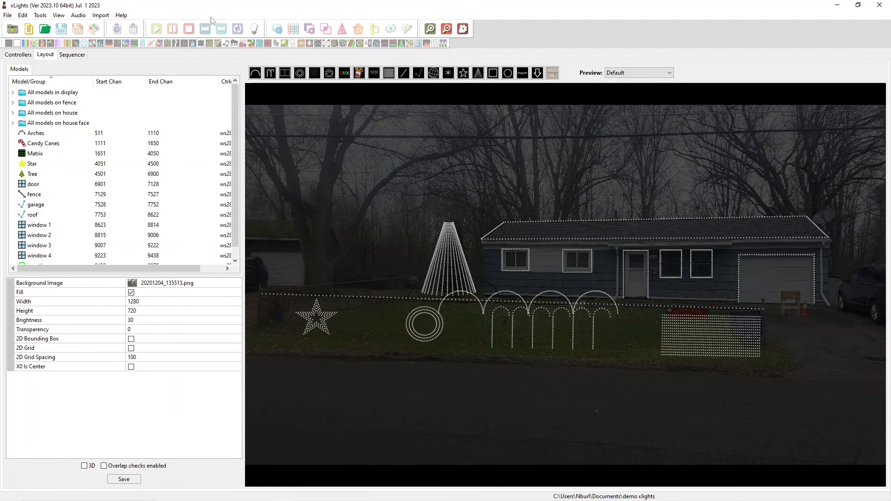
Start a new sequence in the sequencer and review its Info / Media, Meta Data, Timings and Data Layers settings.
click(78, 56)
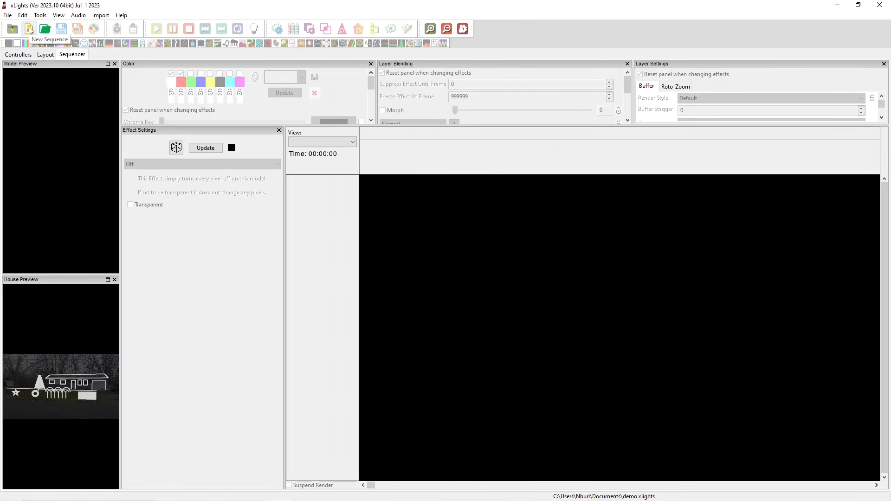
click(29, 30)
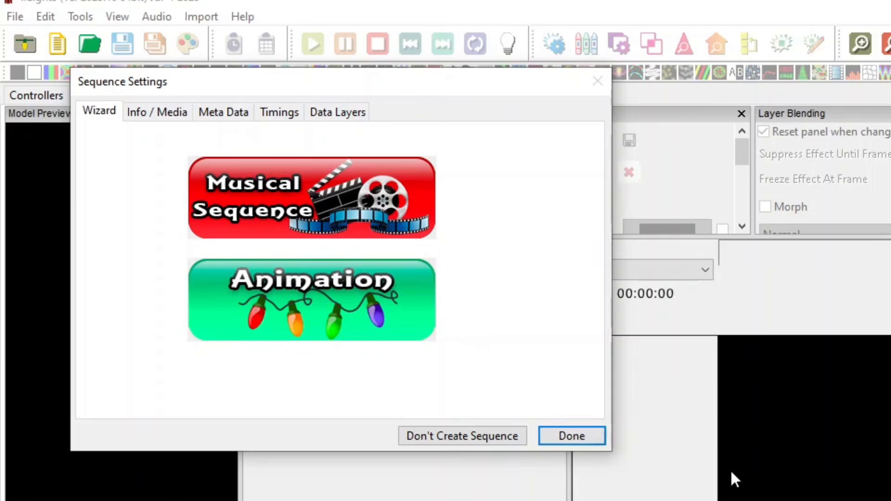
click(147, 109)
click(230, 116)
click(293, 116)
click(337, 116)
click(100, 113)
click(157, 111)
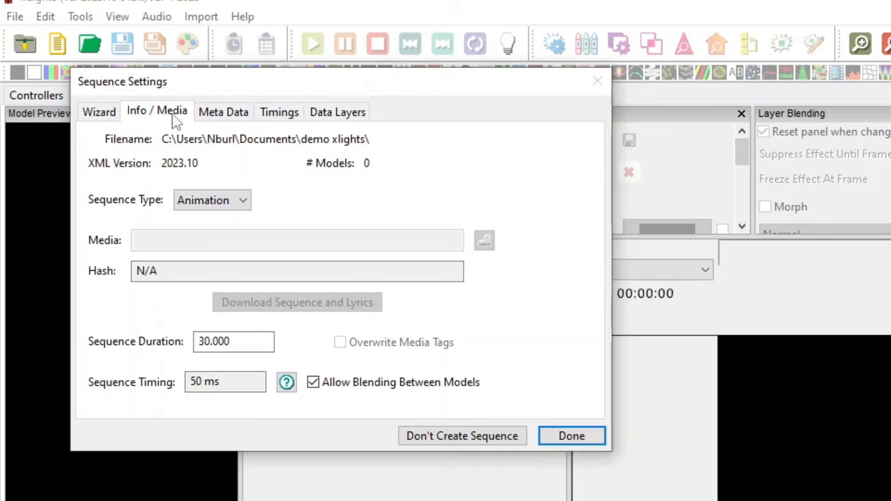
click(82, 106)
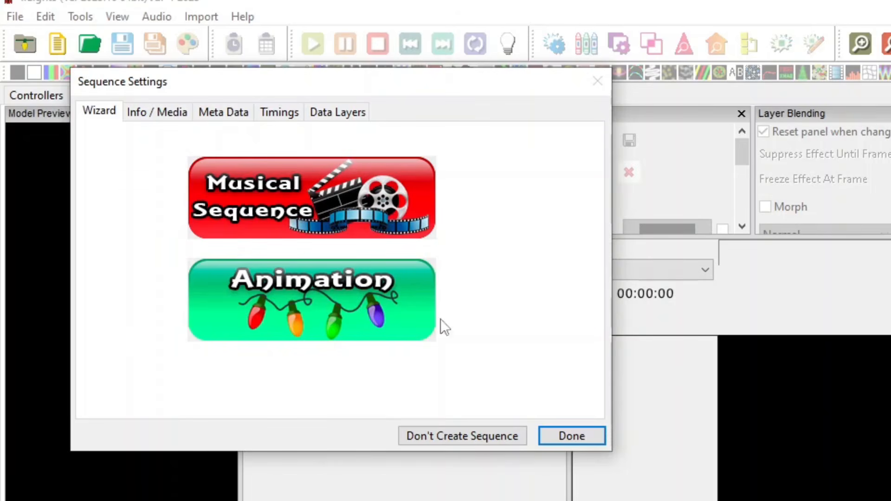
Choose Musical Sequence and select its audio file from the music folders.
click(253, 197)
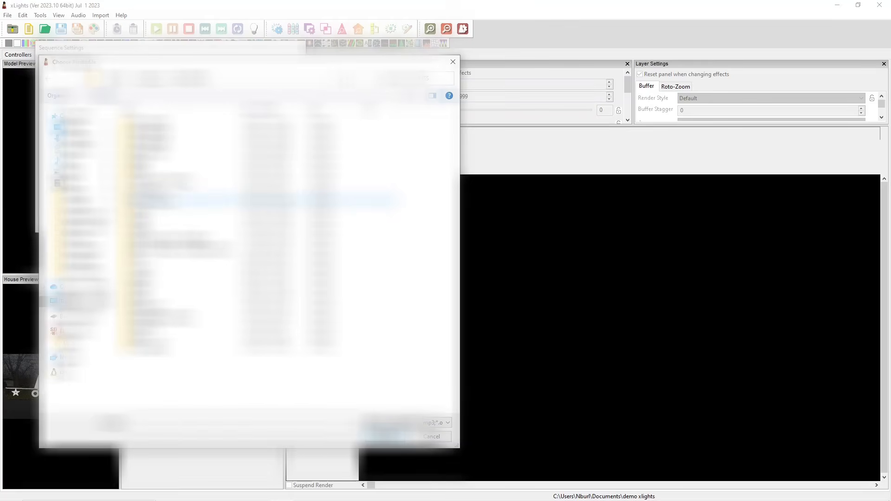
double_click(156, 268)
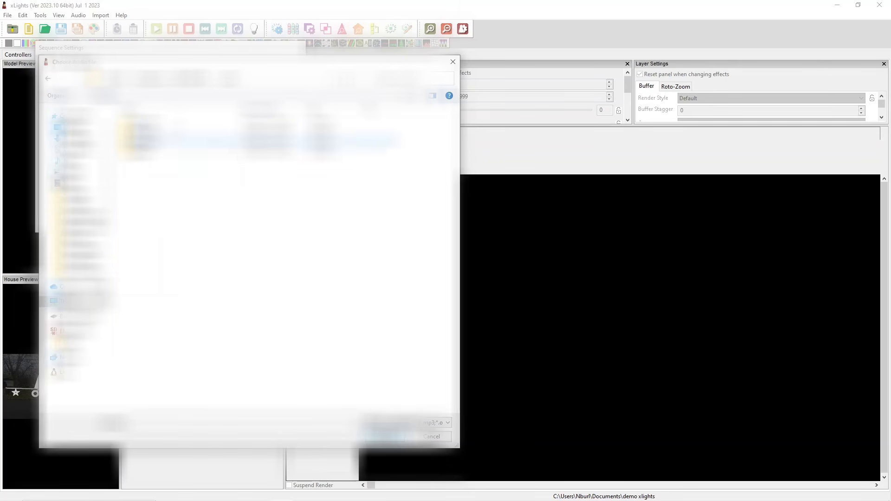
double_click(170, 141)
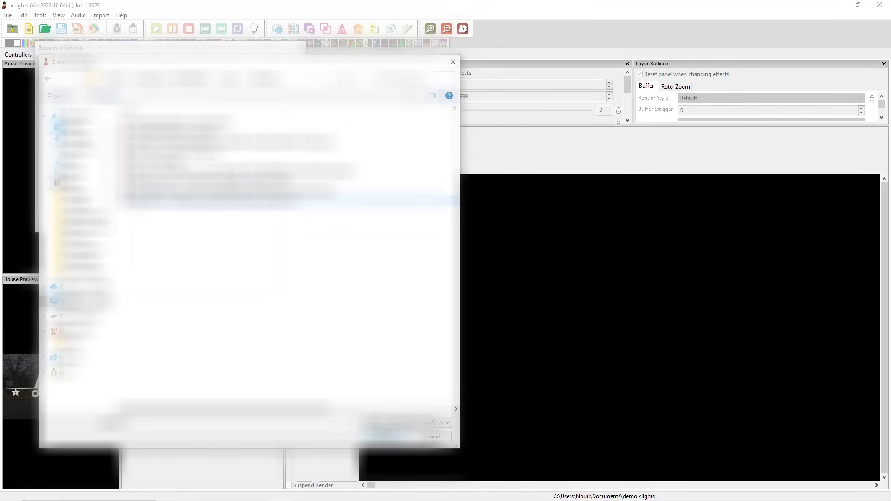
double_click(185, 197)
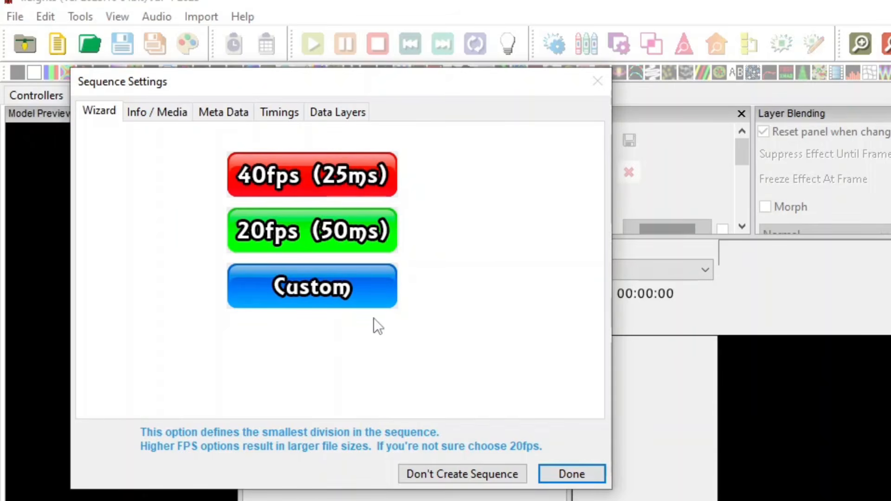
Look at the custom frame interval without applying it, and keep All Models as the sequence's view.
click(338, 284)
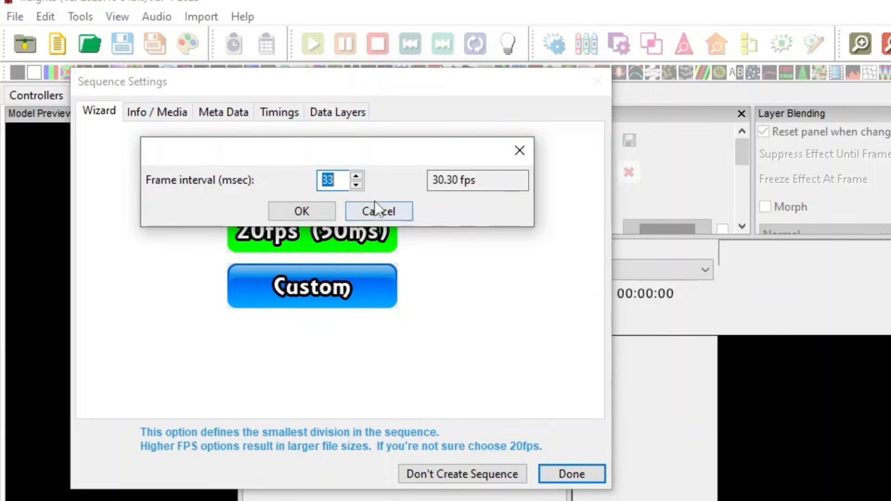
click(374, 210)
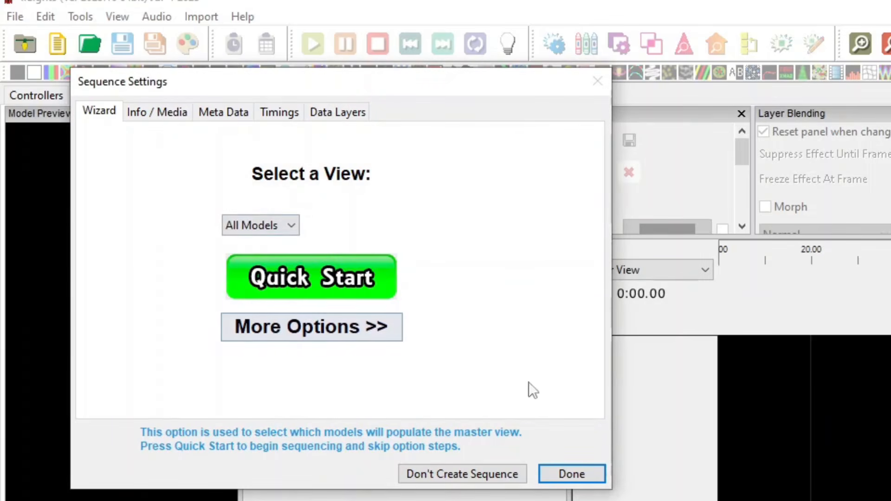
click(275, 227)
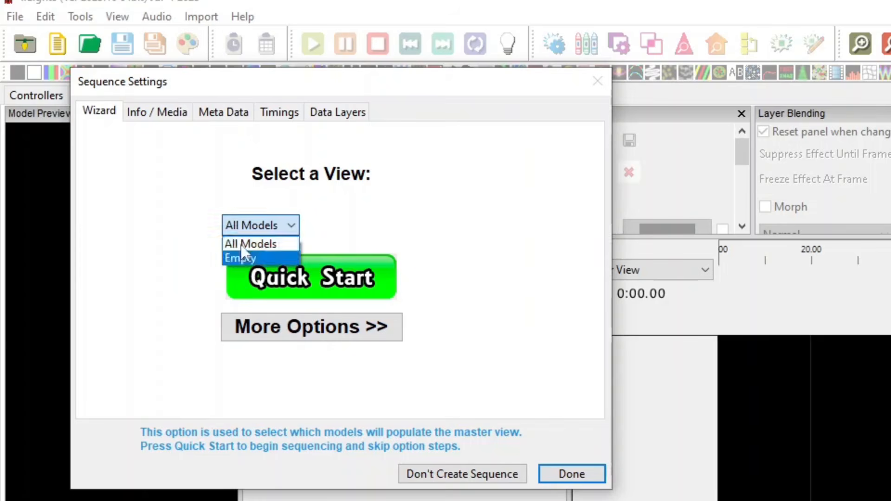
click(382, 227)
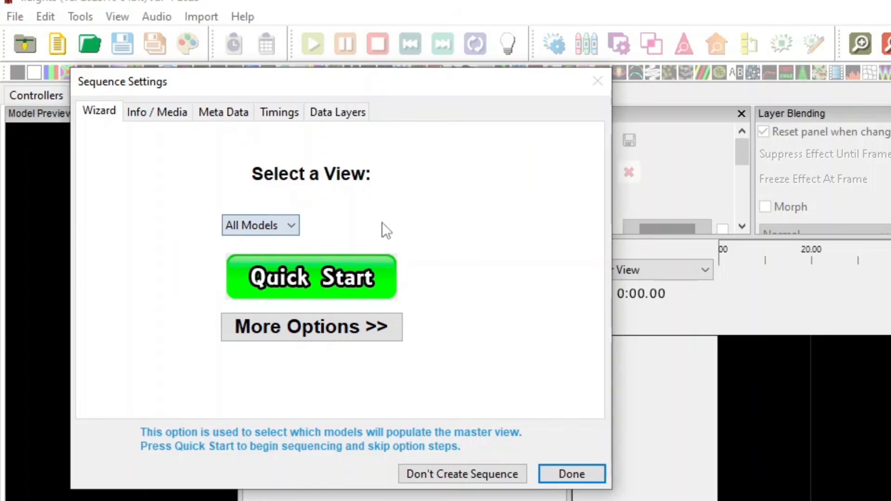
Review the optional import data sources and the remaining sequence settings, and create the sequence with Quick Start.
click(311, 334)
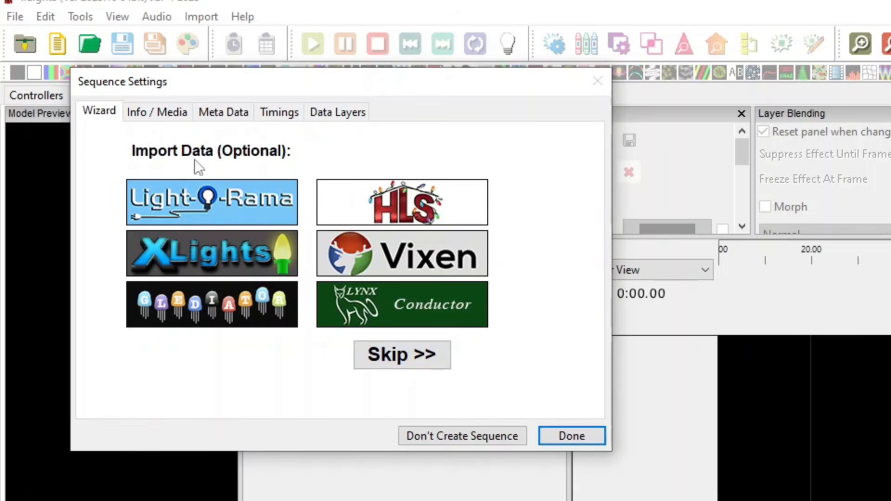
click(153, 115)
click(233, 112)
click(279, 112)
click(335, 114)
click(99, 112)
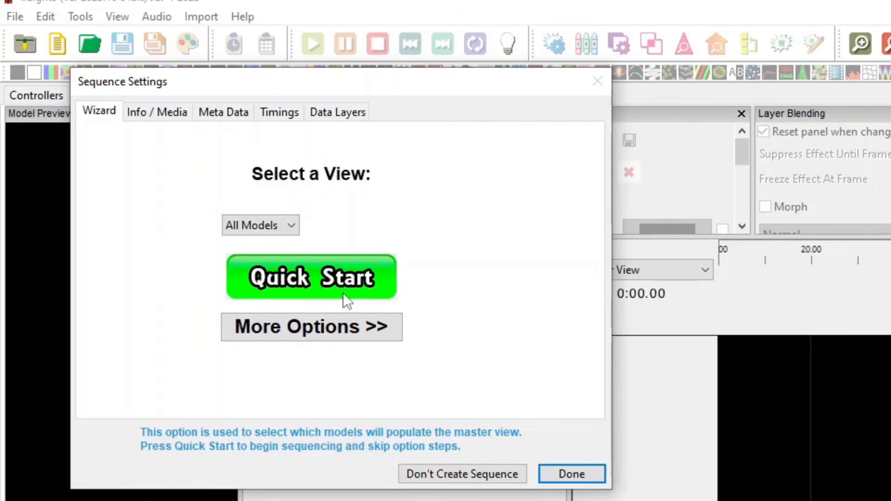
click(374, 250)
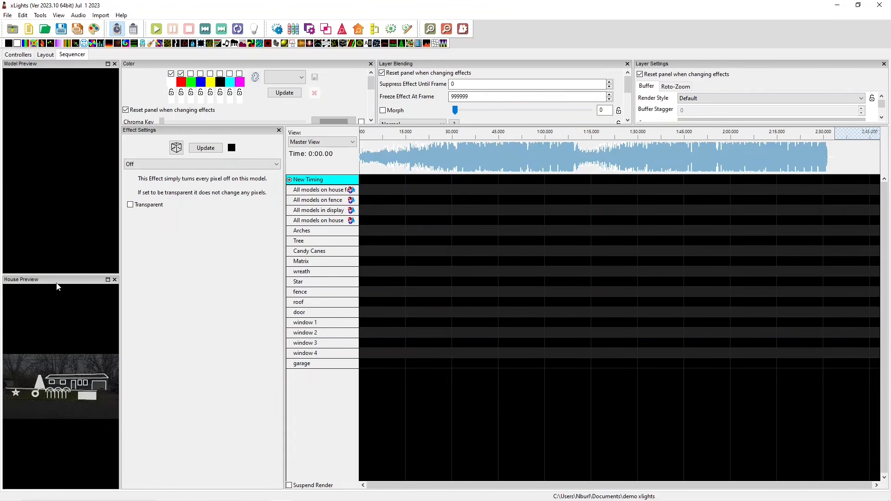
Undock the House Preview, enlarge it to full screen, and dock it back below the Effect Settings.
drag(58, 283, 456, 258)
drag(516, 267, 540, 1)
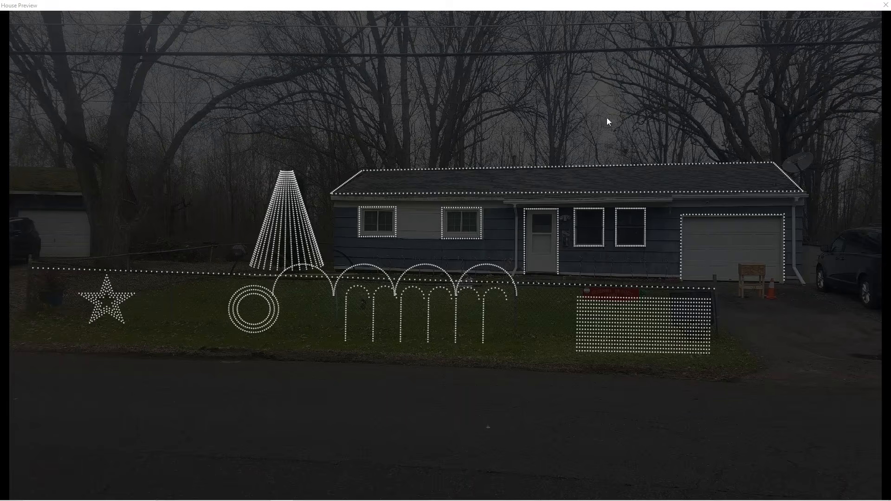
drag(655, 5, 67, 346)
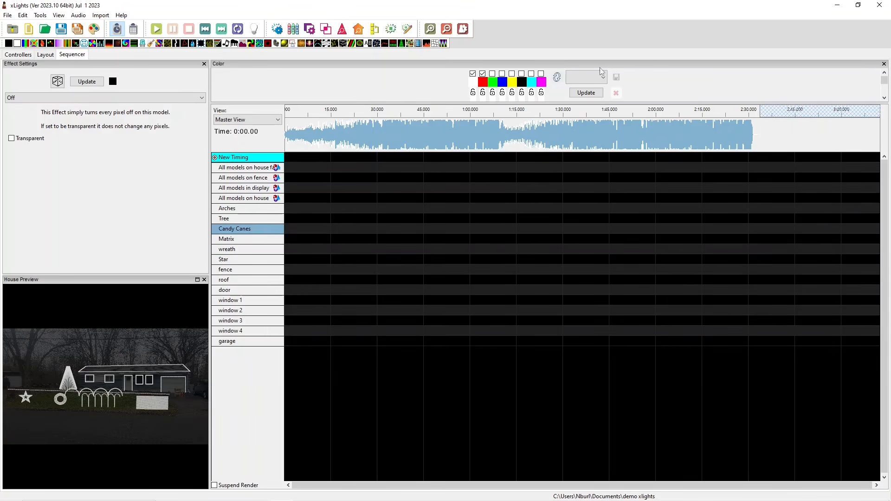
Examine the display in the House Preview at different zoom levels and pan positions.
scroll(53, 363, down, 3)
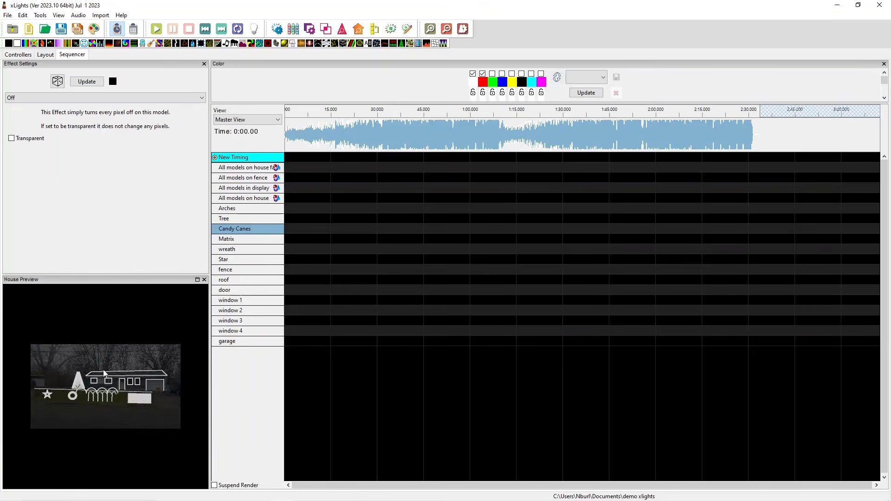
scroll(109, 366, up, 10)
scroll(110, 364, down, 9)
scroll(117, 364, up, 2)
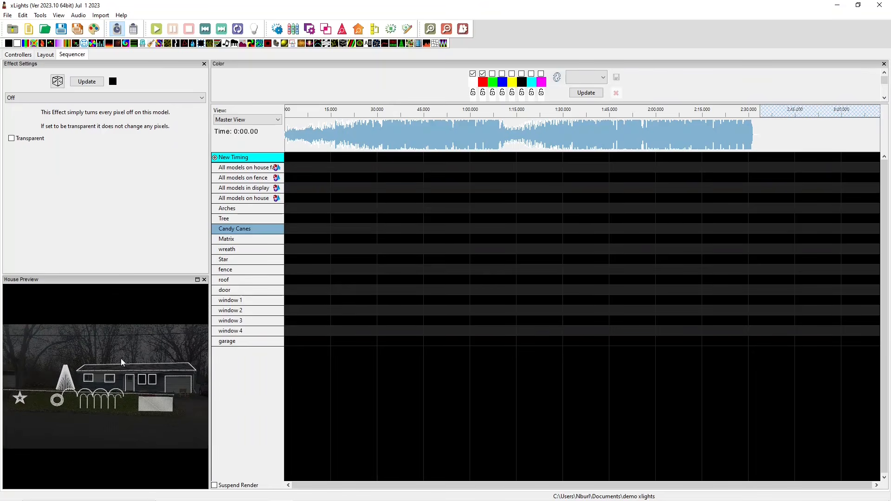
drag(121, 364, 2, 368)
scroll(67, 368, up, 3)
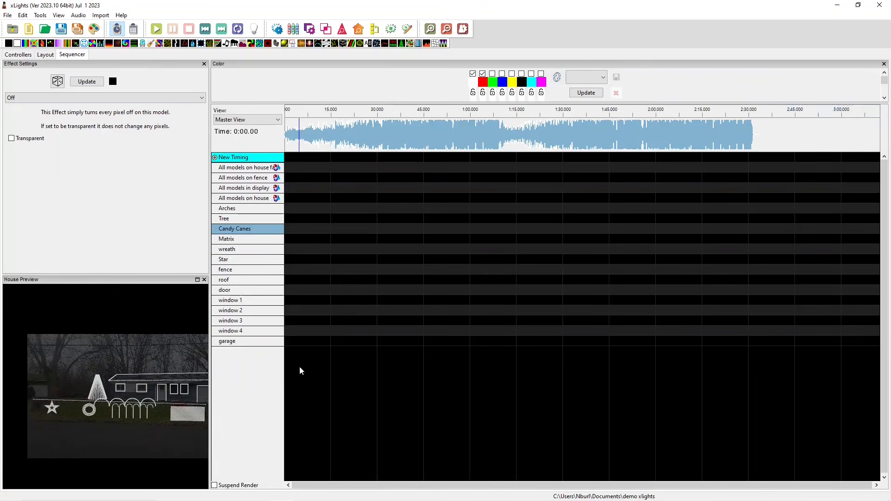
scroll(92, 371, down, 5)
scroll(111, 377, up, 4)
scroll(110, 376, up, 2)
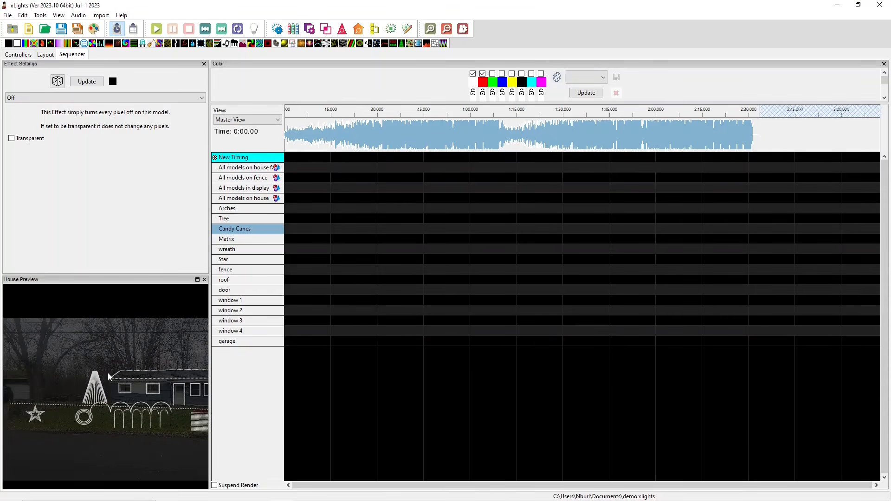
Restore the default viewpoint in the House Preview.
right_click(61, 351)
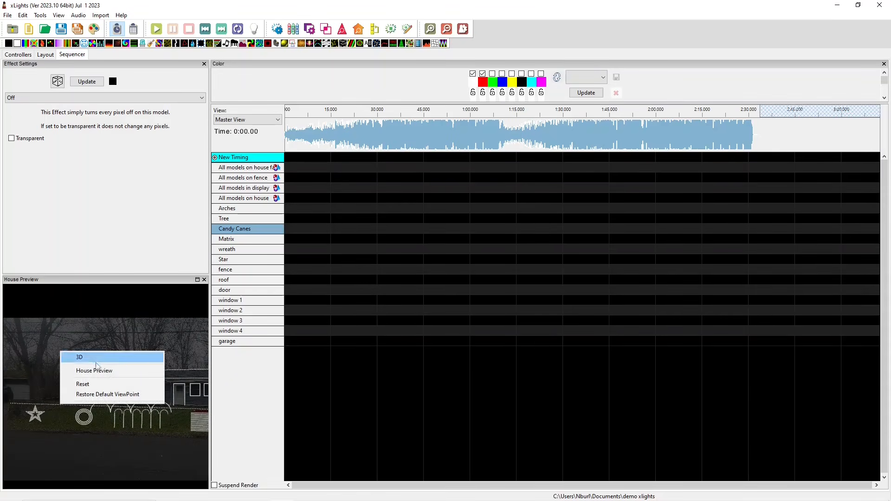
click(73, 394)
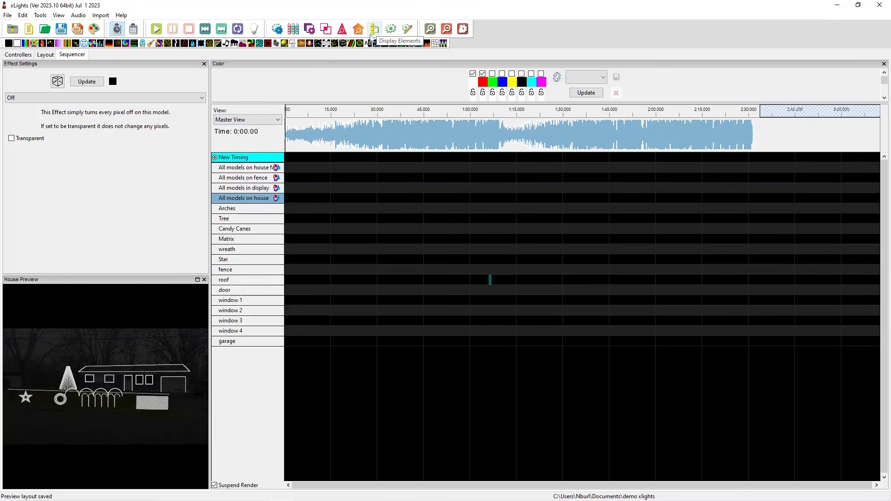
Open the Display Elements editor from the Arches row and move its window so all its lists are fully visible.
right_click(234, 213)
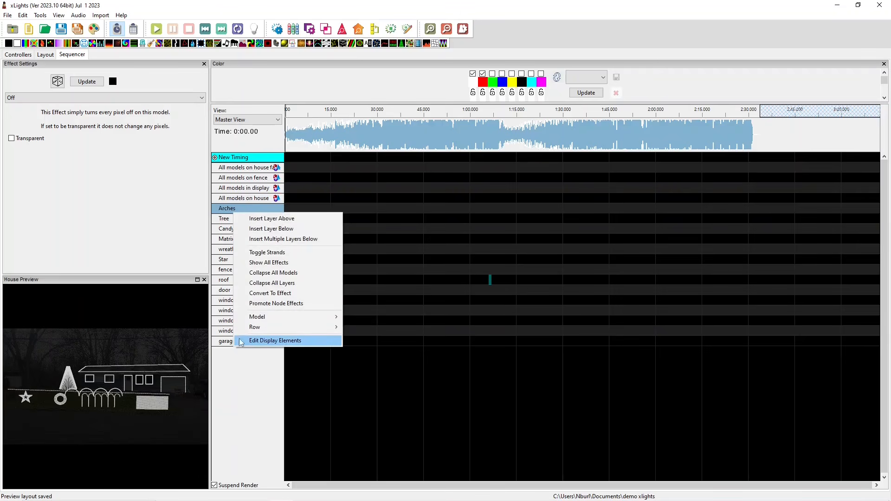
click(271, 342)
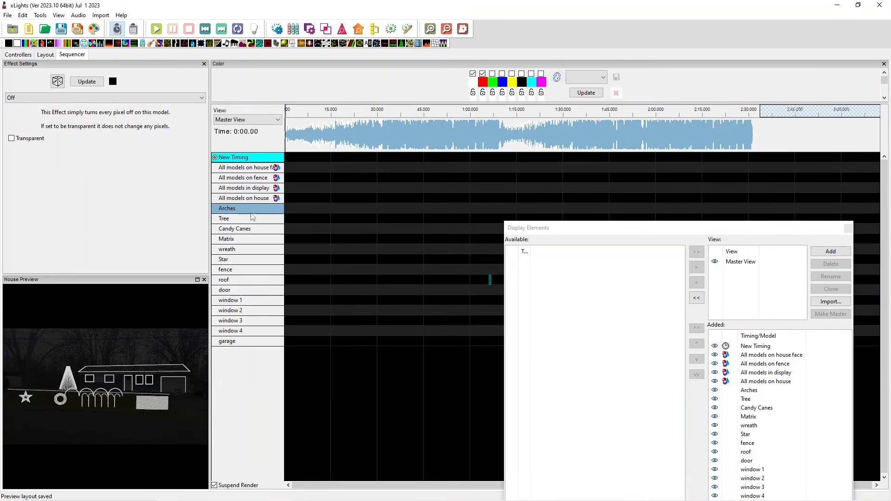
drag(617, 230, 507, 185)
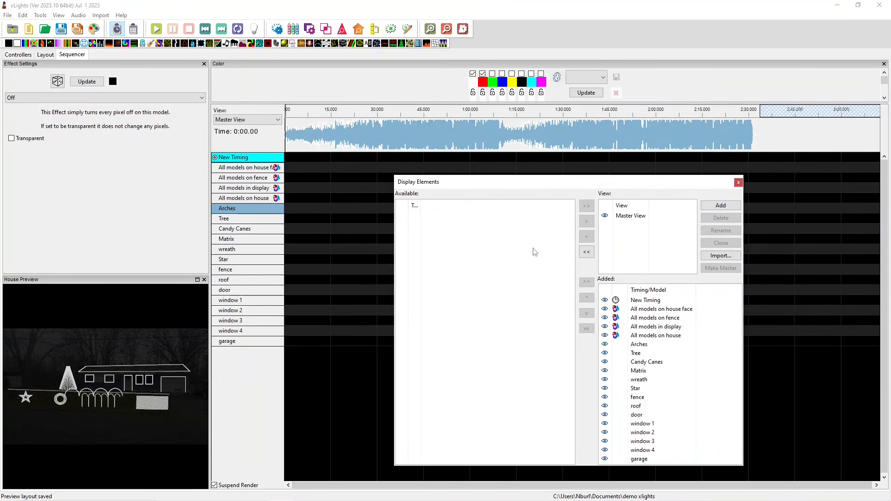
Check the sequencer's available views, keep Master View, and move the Display Elements window over the Effect Settings and model names.
click(241, 120)
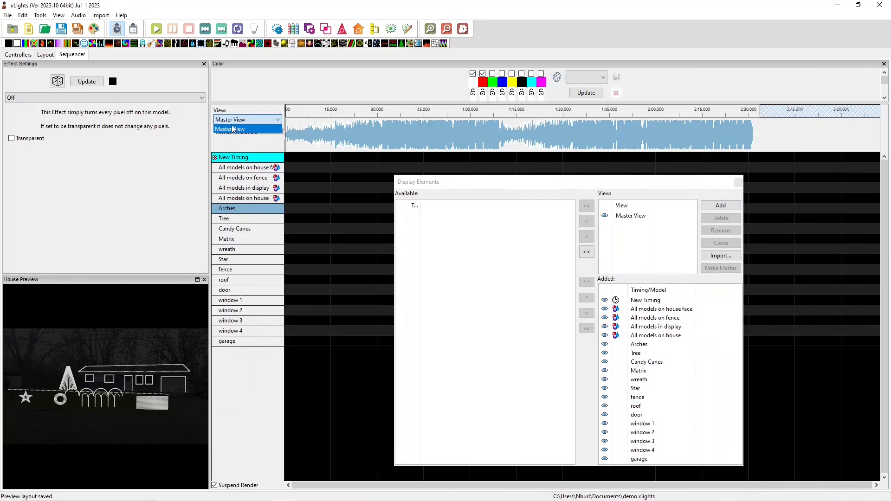
click(236, 210)
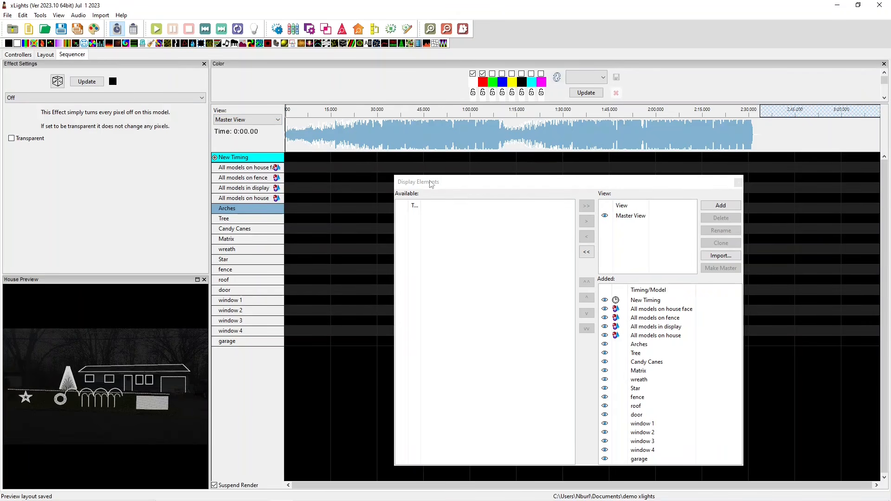
drag(426, 185, 120, 154)
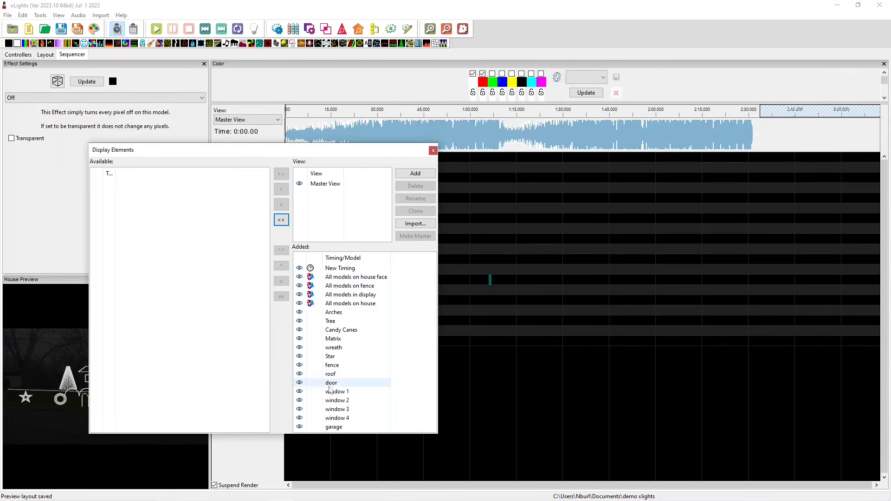
Remove Candy Canes from the elements added to the Master View and add it back.
click(340, 331)
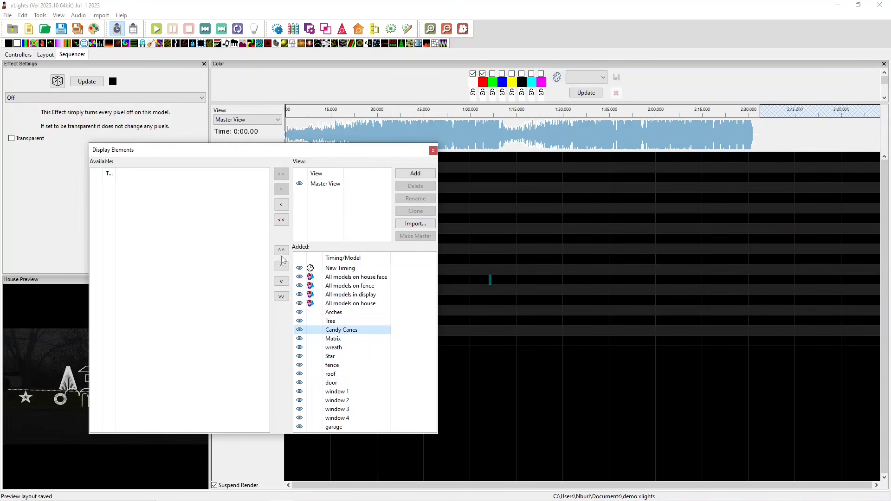
click(281, 206)
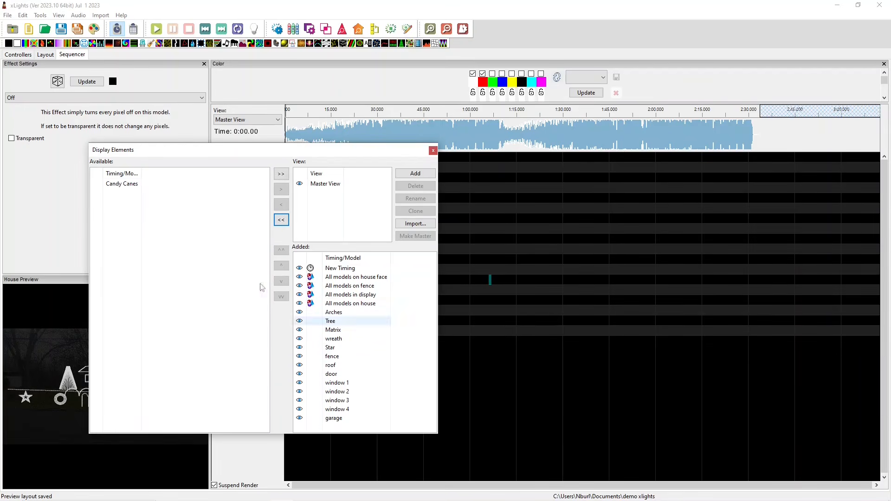
click(127, 186)
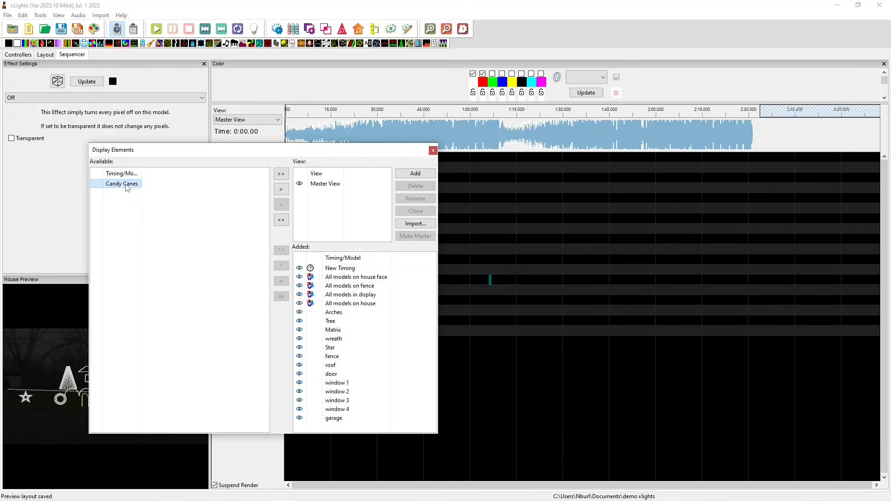
click(280, 190)
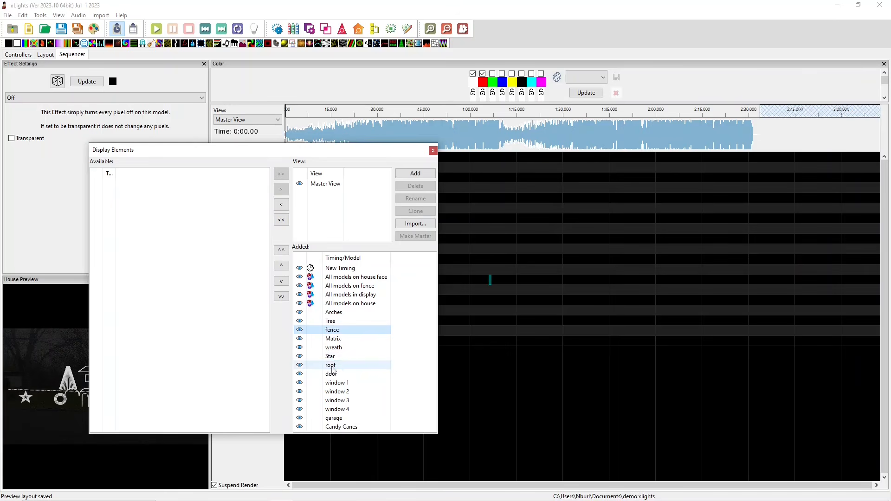
Reorder the Master View models, placing roof below Tree, fence below door and window 3 above Star.
drag(332, 367, 333, 384)
drag(335, 400, 336, 357)
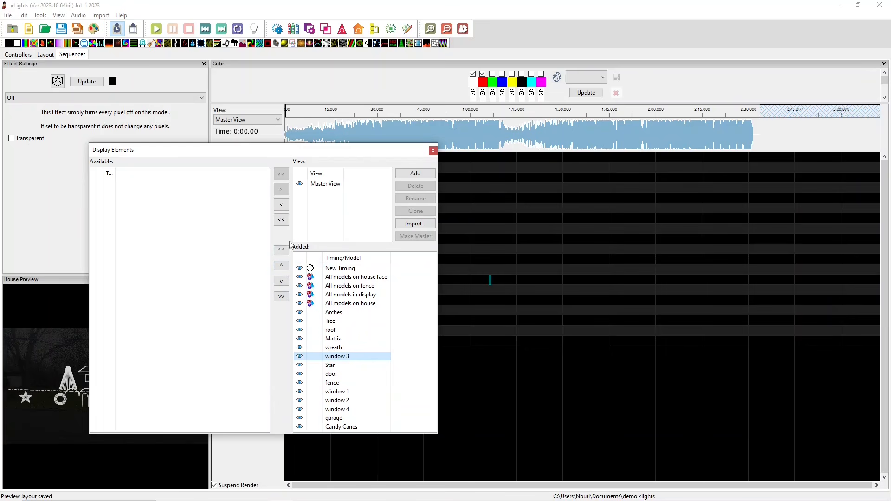
click(353, 409)
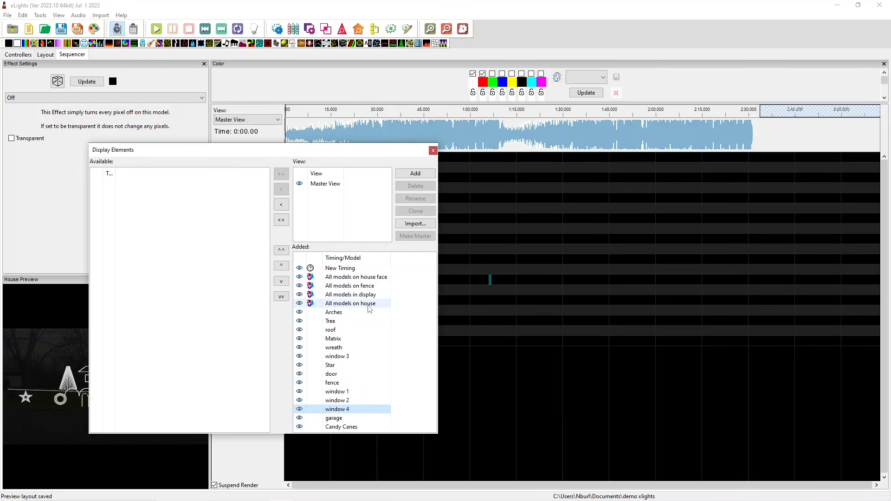
Move the group All models in display above the other groups, with All models on house directly beneath it.
click(338, 296)
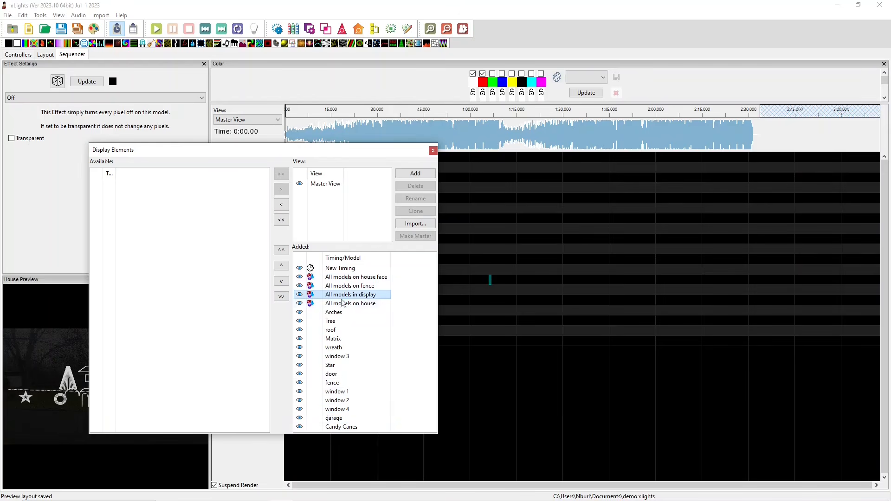
click(282, 249)
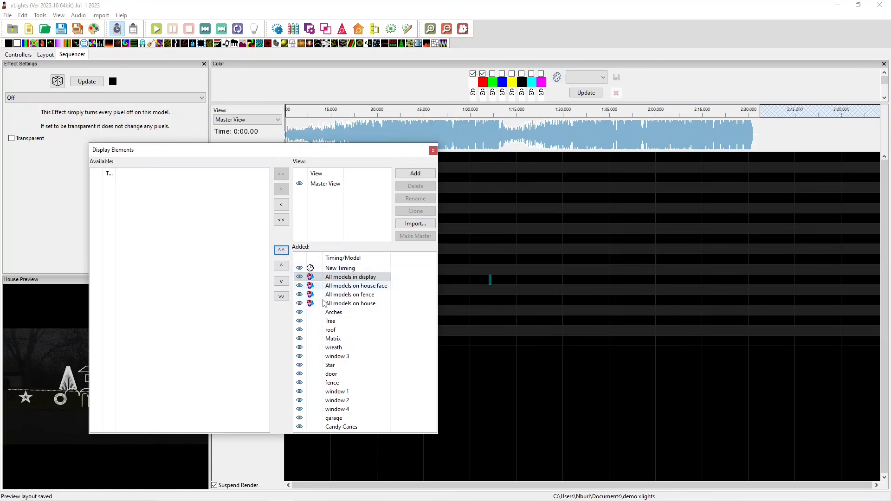
click(366, 303)
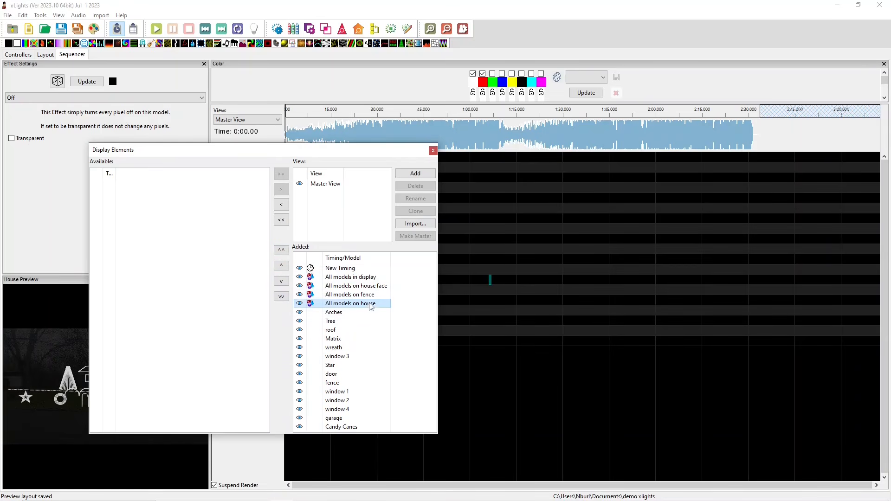
click(281, 265)
click(281, 265)
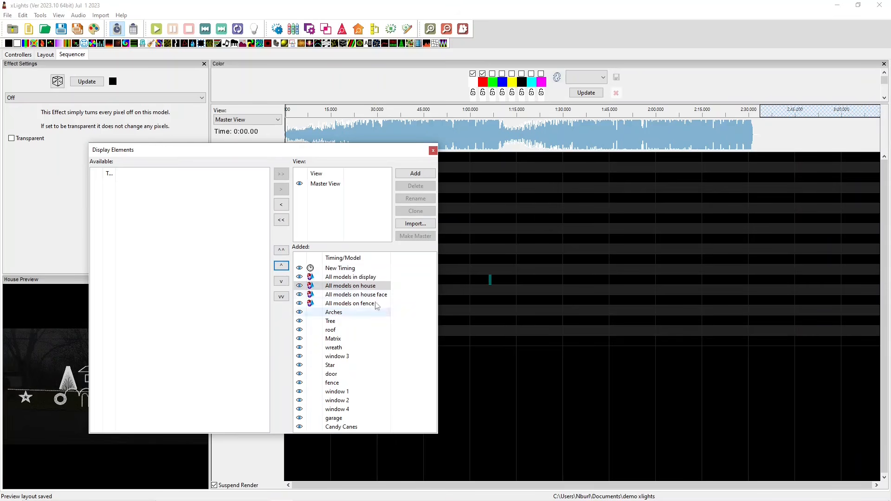
click(357, 295)
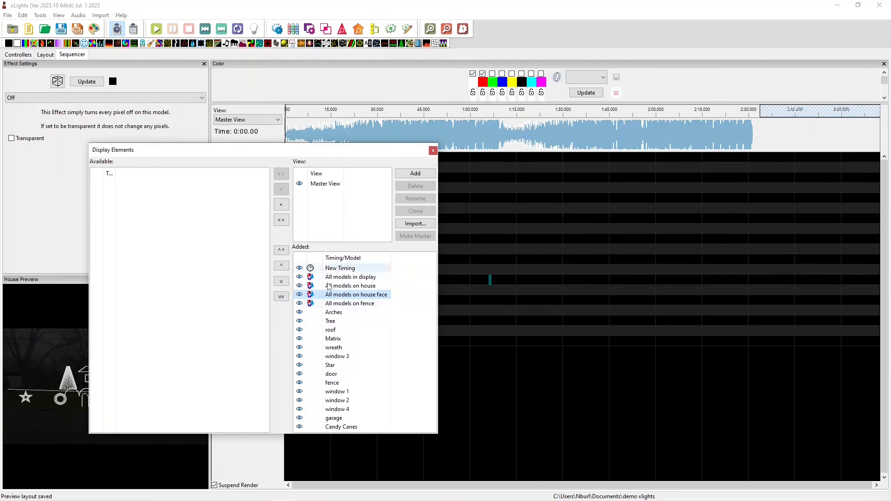
Arrange the models as Tree, roof, window 1, window 2, door, window 3, window 4, garage, Arches, wreath, Star, fence, Candy Canes, Matrix.
click(331, 321)
click(280, 266)
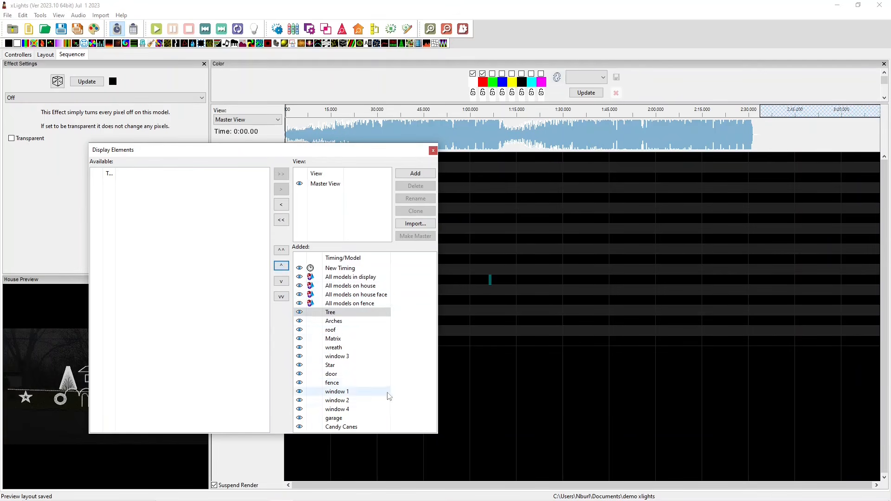
click(367, 392)
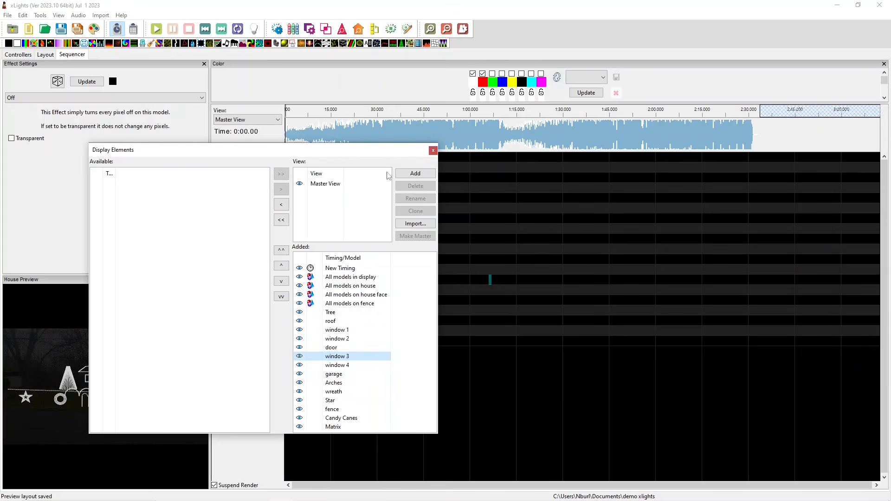
Create a new view named "view 2" and select it for editing.
click(323, 184)
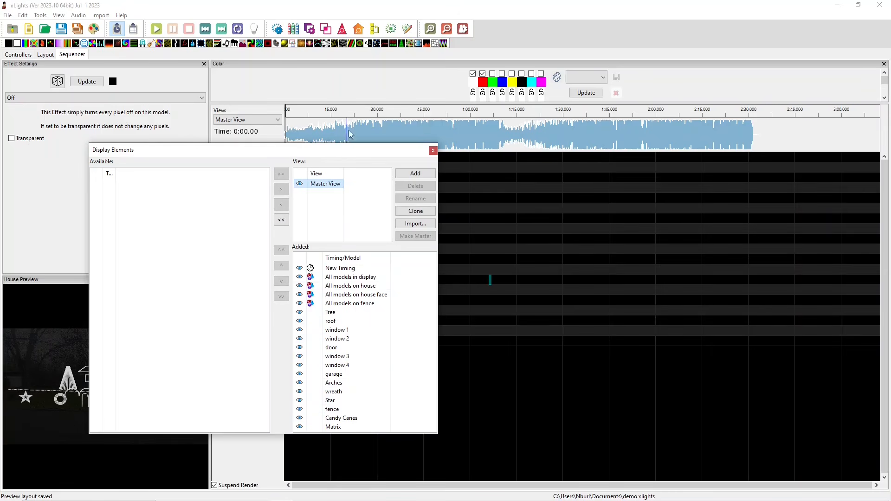
click(415, 175)
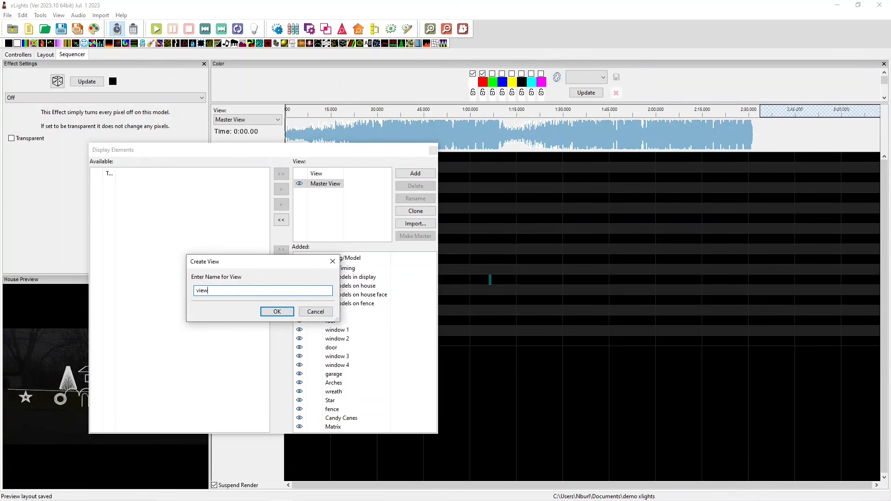
key(Return)
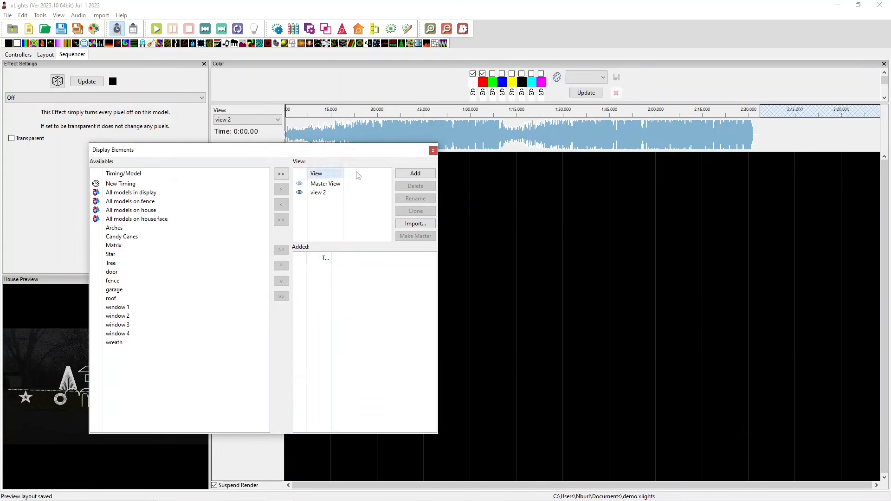
click(319, 193)
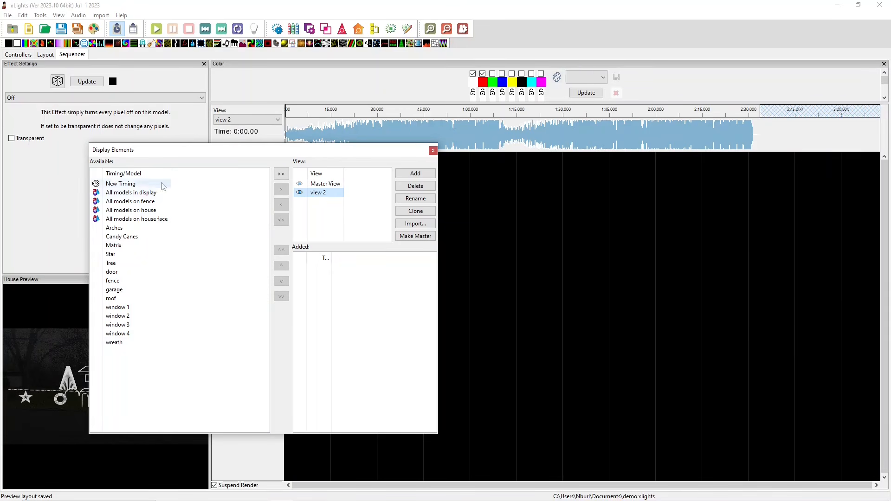
Add all available elements, from New Timing through wreath, to view 2.
click(124, 203)
click(252, 272)
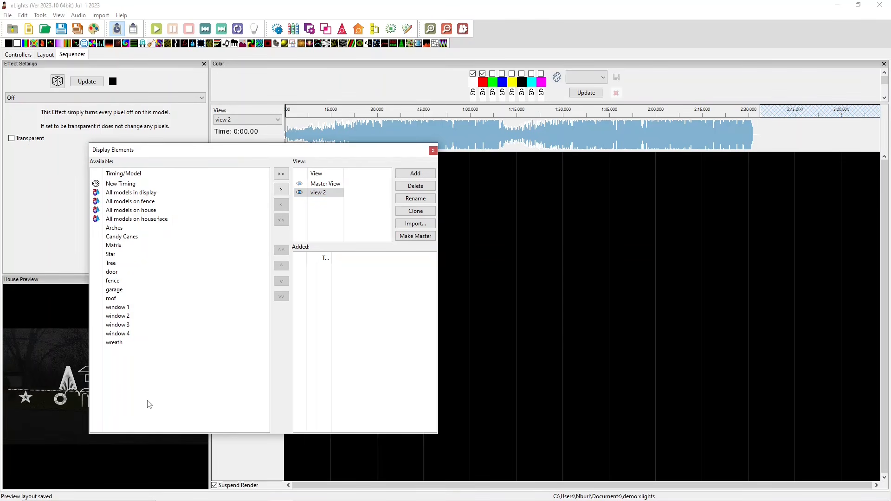
drag(149, 410, 128, 151)
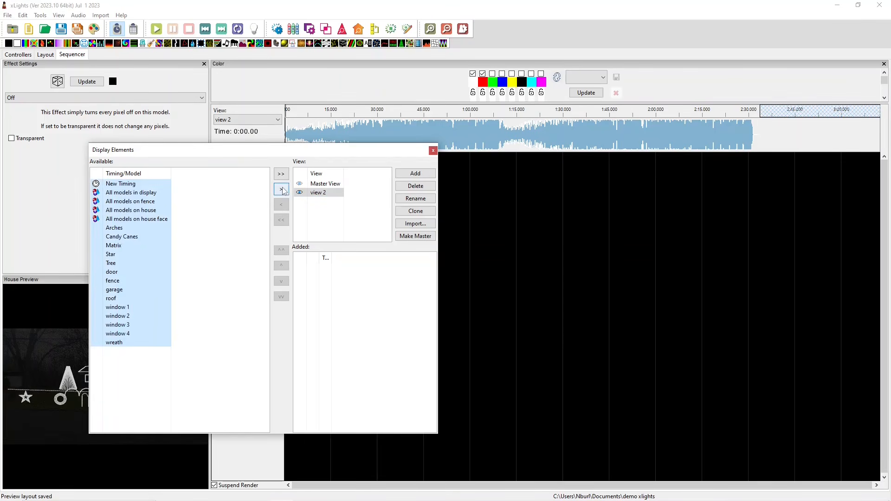
click(280, 189)
Delete view 2, confirm the deletion and close the Display Elements window.
click(325, 194)
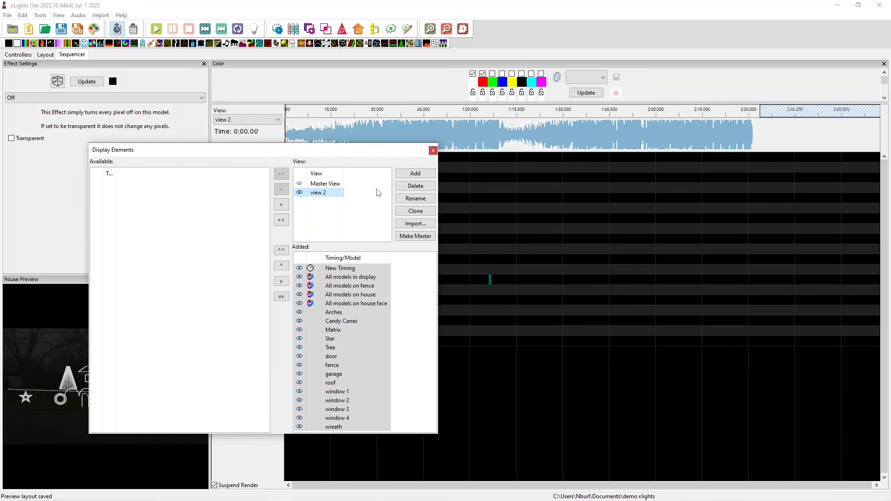
click(415, 186)
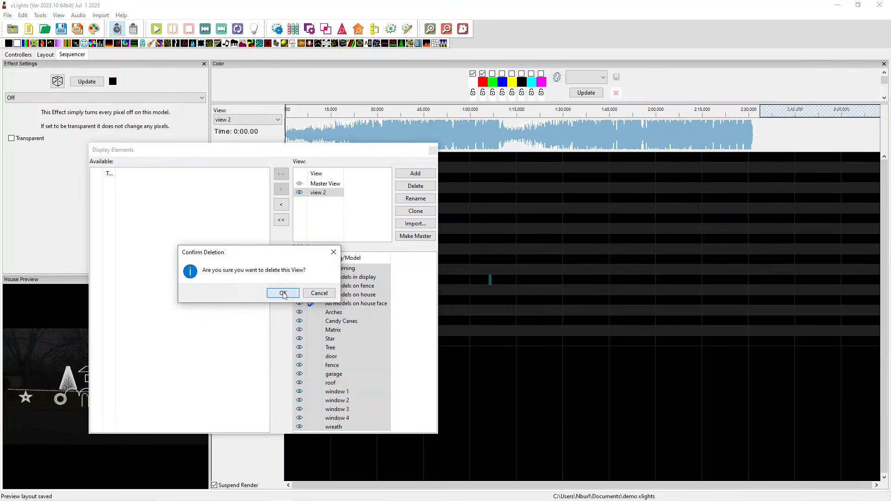
click(283, 294)
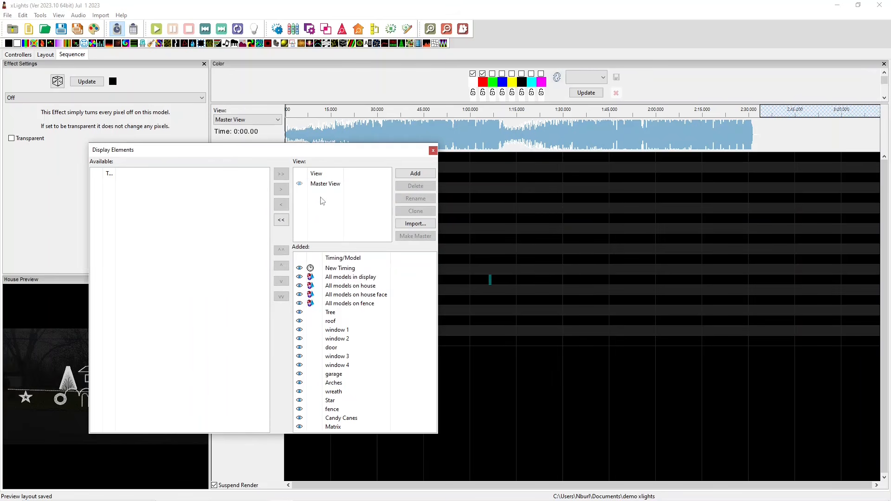
click(433, 151)
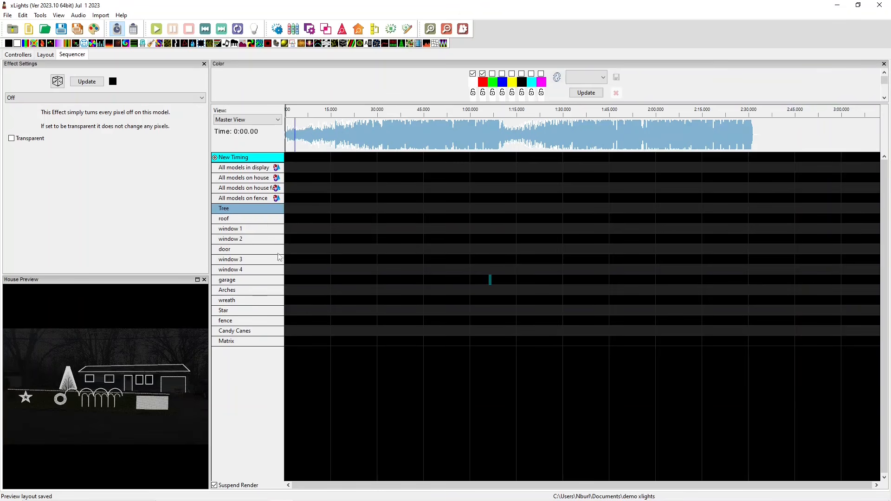
Reopen the Display Elements window briefly, close it, and select Master View as the sequencer's view.
click(375, 29)
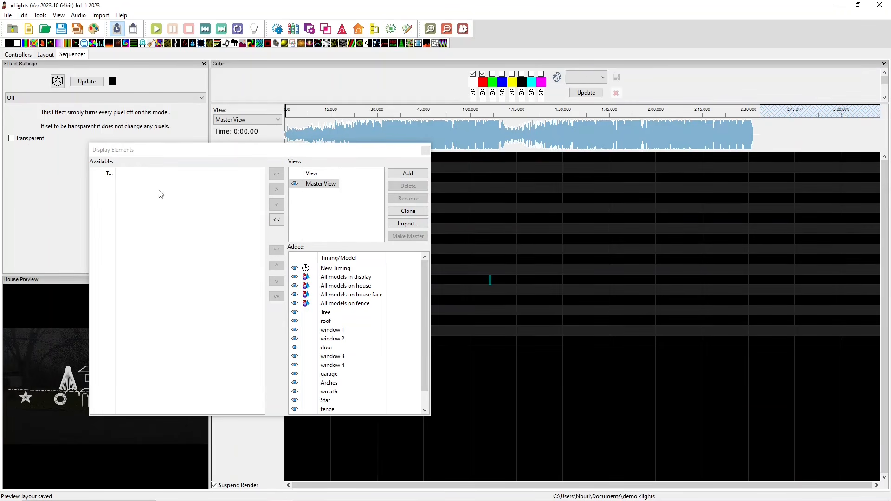
click(425, 151)
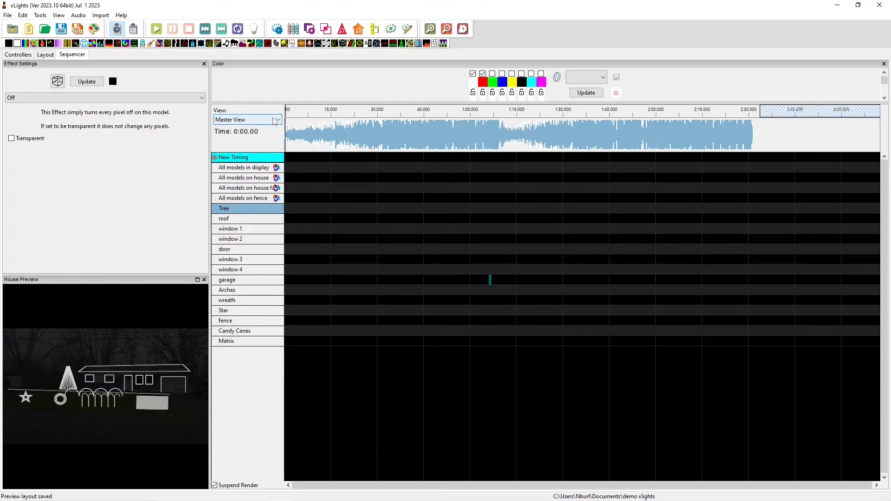
click(275, 121)
click(250, 134)
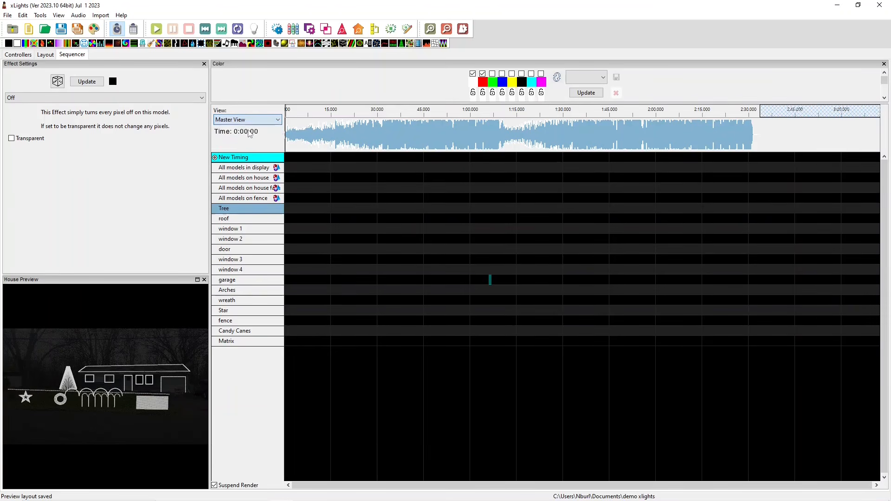
click(263, 121)
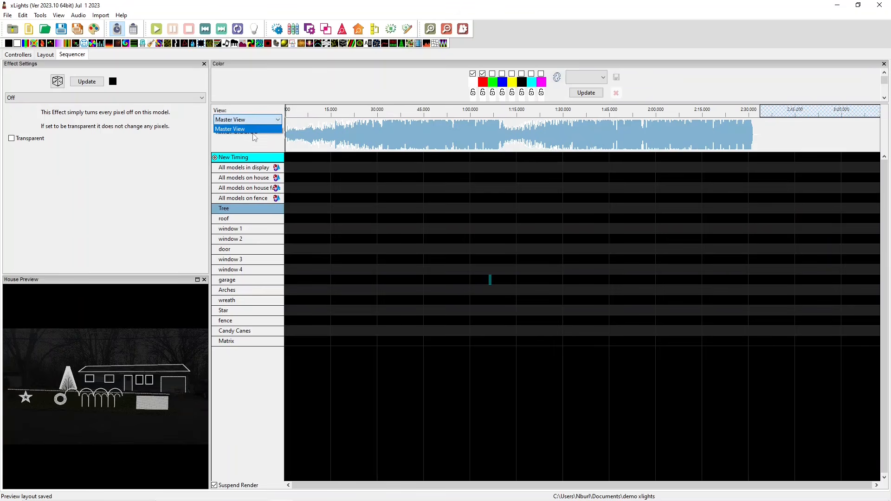
click(254, 130)
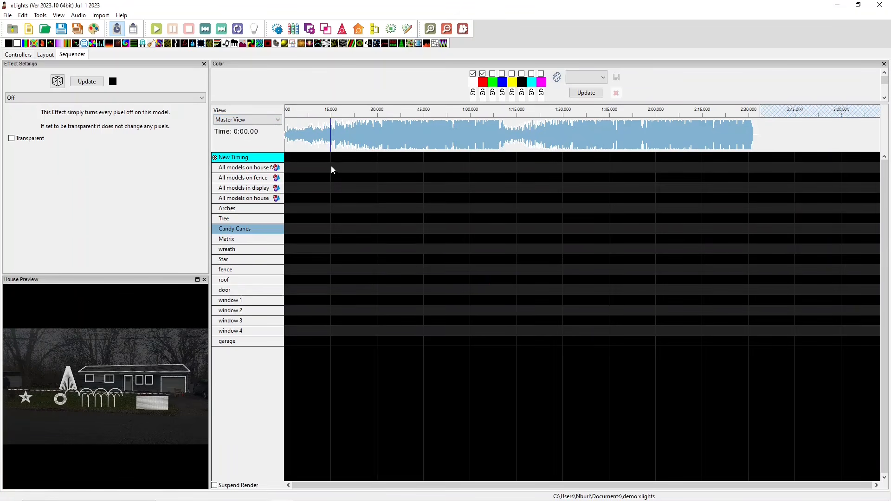
Place the playhead at about 3.6 seconds on the waveform, play the sequence from there and stop it.
scroll(318, 200, up, 3)
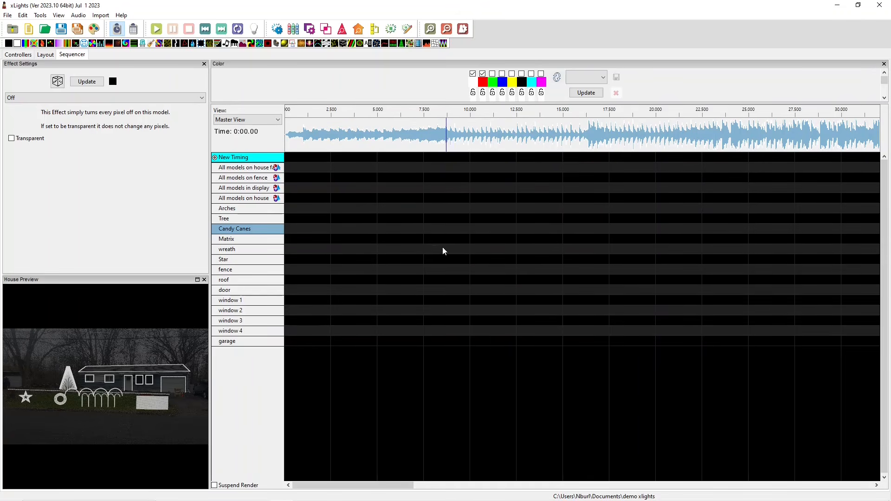
mouse_move(295, 139)
mouse_down()
mouse_move(573, 137)
mouse_move(299, 136)
mouse_move(381, 137)
mouse_move(354, 138)
mouse_up()
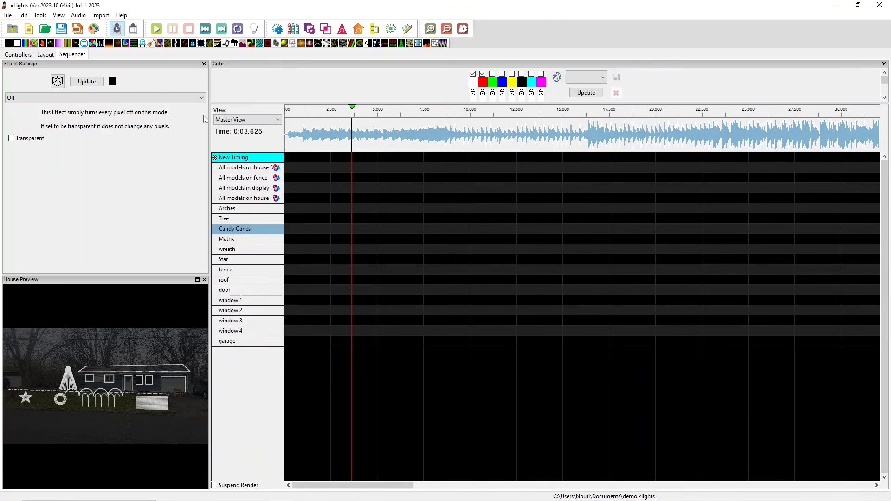
key(space)
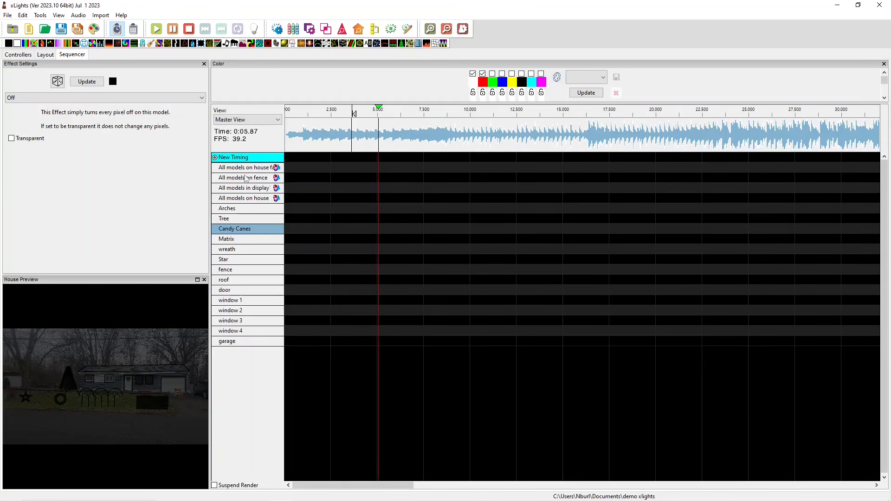
key(space)
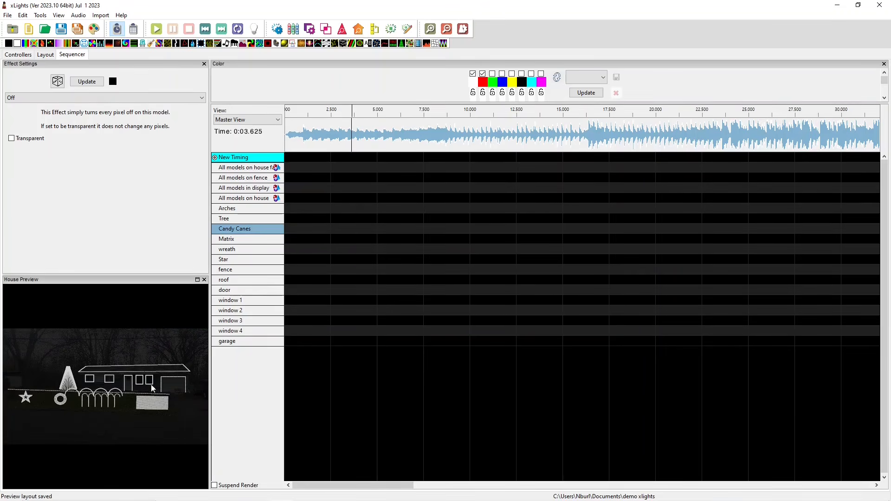
Play the sequence from about 1.85 seconds and stop playback.
click(318, 145)
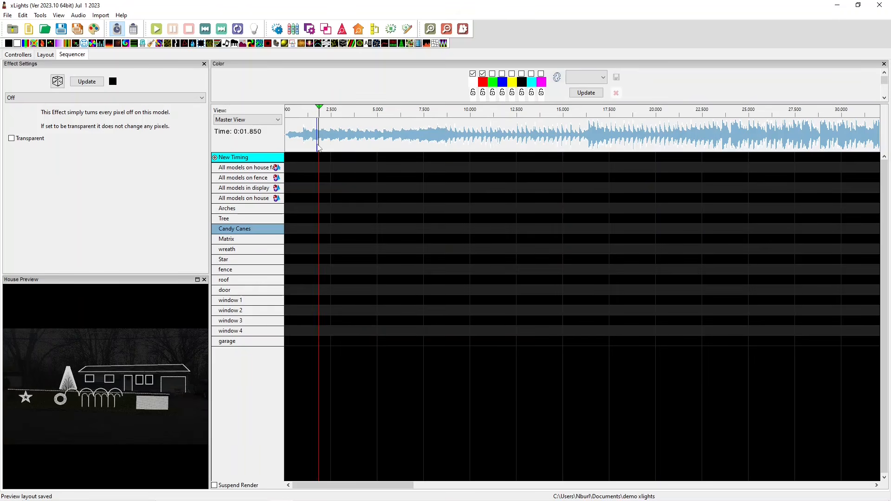
key(space)
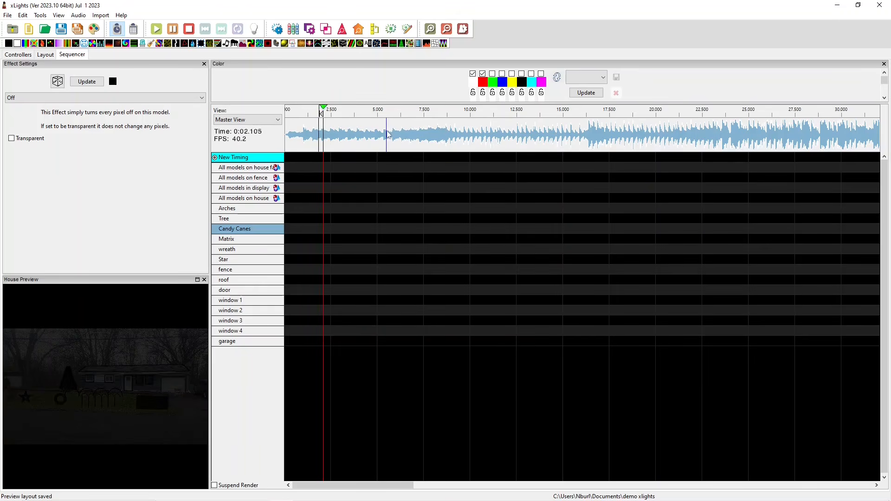
key(space)
Place the playhead at several points along the waveform, ending at about 11.9 seconds.
click(338, 139)
click(359, 138)
click(389, 138)
click(326, 137)
click(442, 139)
click(506, 140)
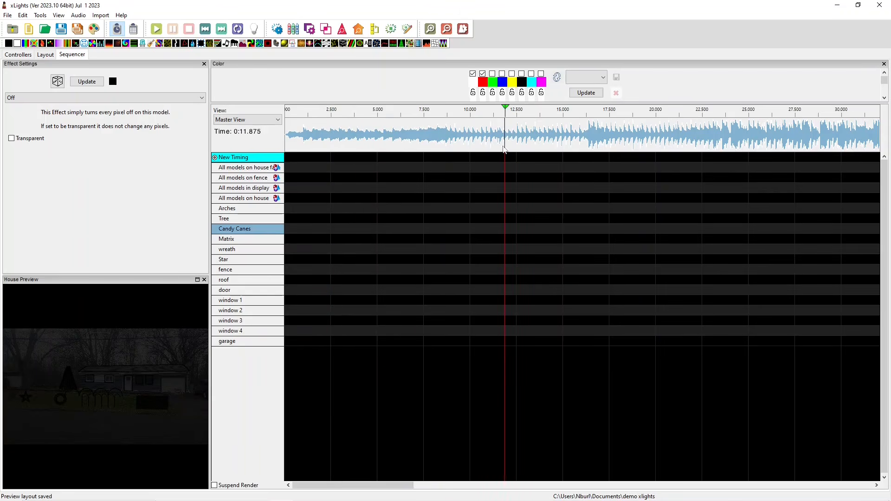
Select the waveform range starting at 3.8 seconds and lasting about 4.55 seconds, and play it.
click(368, 140)
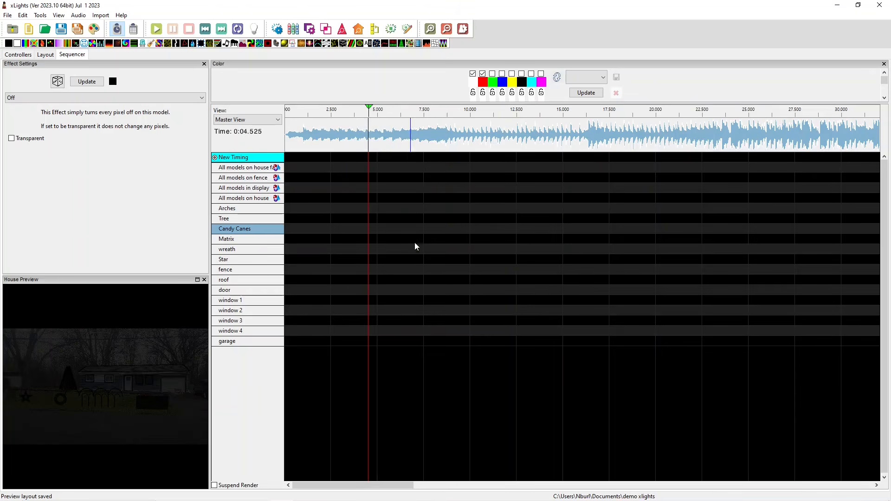
click(355, 130)
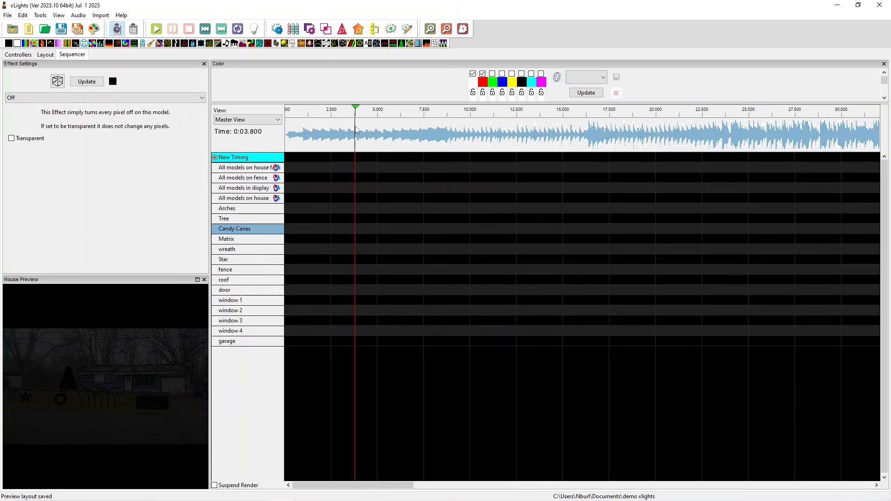
drag(355, 130, 439, 131)
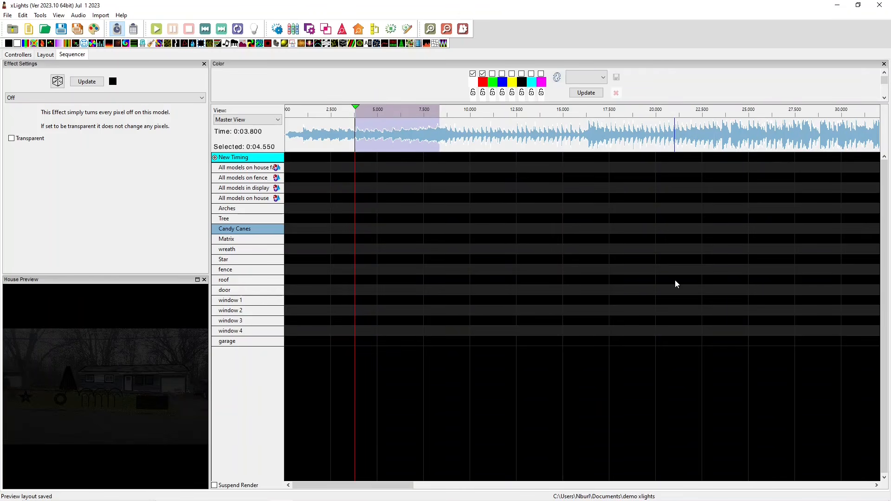
key(space)
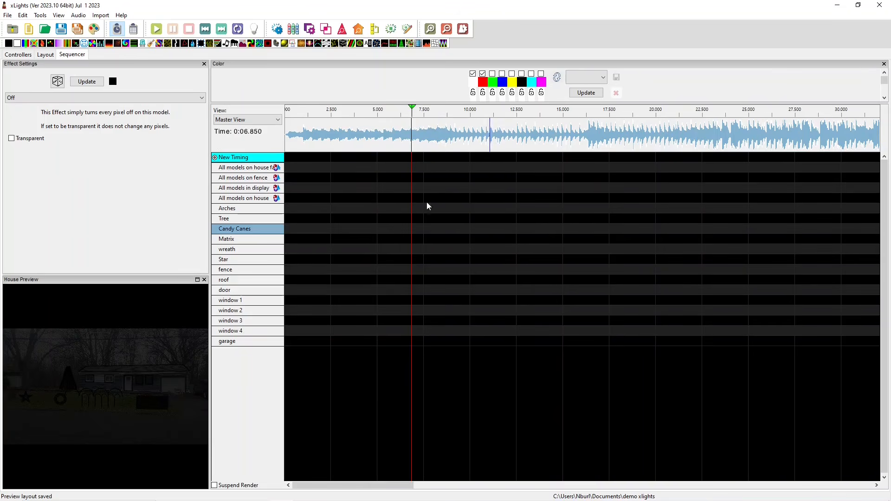
Play the sequence from about 6.975 seconds, stopping and resuming playback around the change in the waveform.
click(432, 133)
click(414, 133)
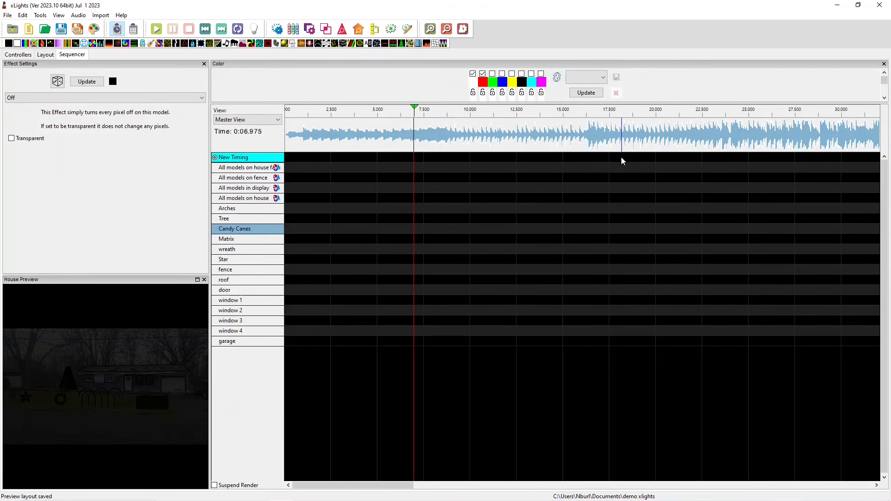
key(space)
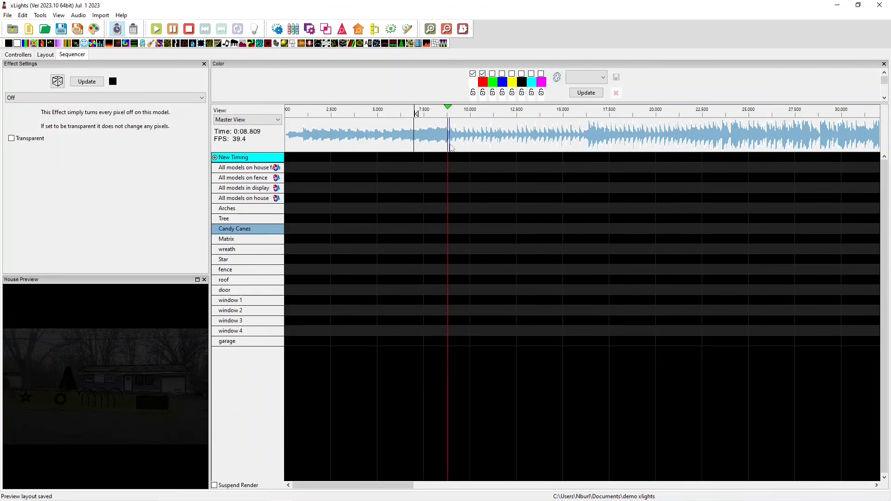
key(space)
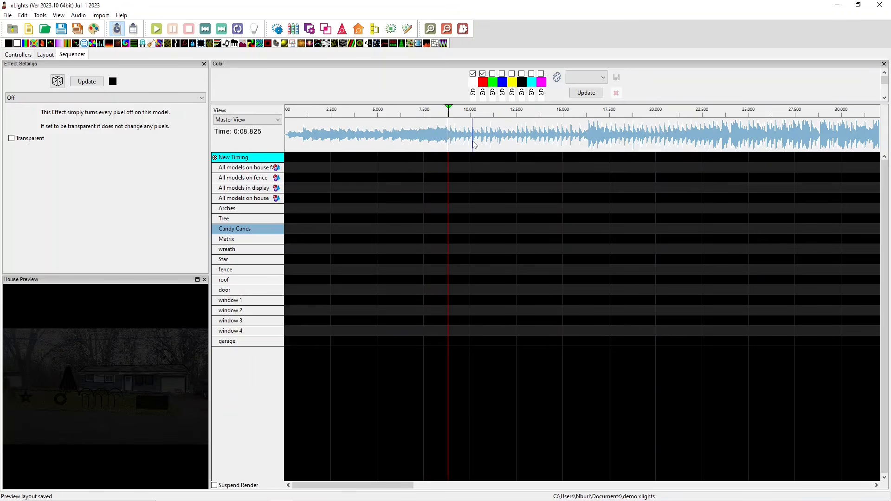
key(space)
key(space)
Place the playhead at 8.675 seconds, where the waveform changes, and add a timing mark there on the New Timing track.
click(414, 143)
drag(428, 145, 447, 150)
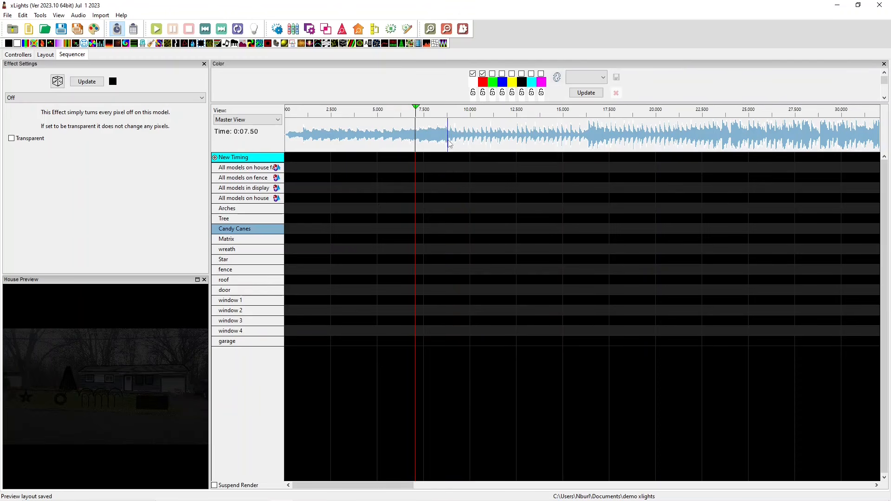
click(446, 144)
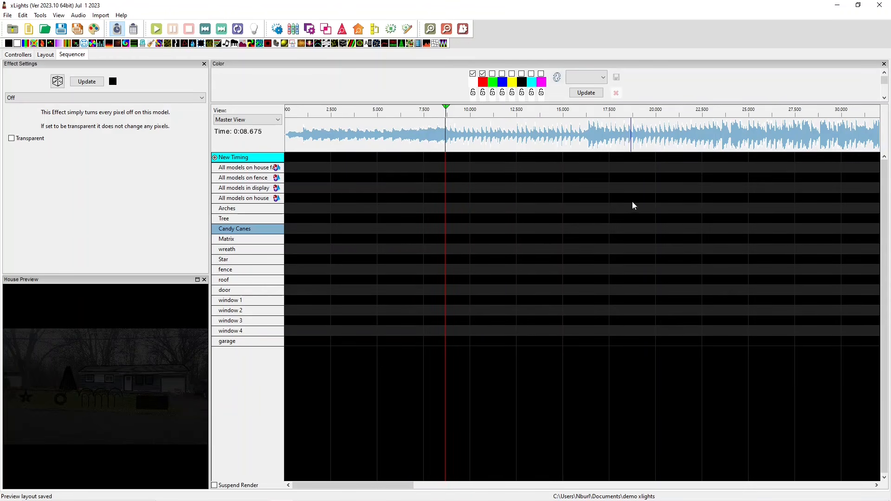
click(422, 138)
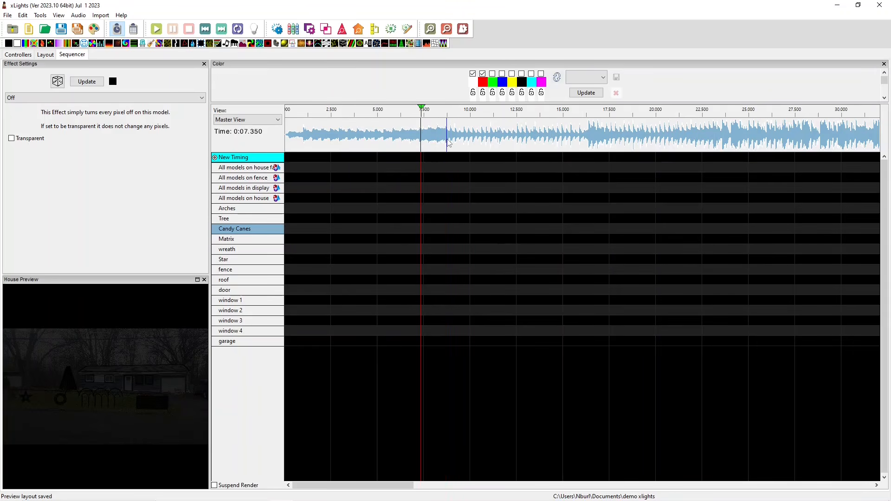
click(447, 143)
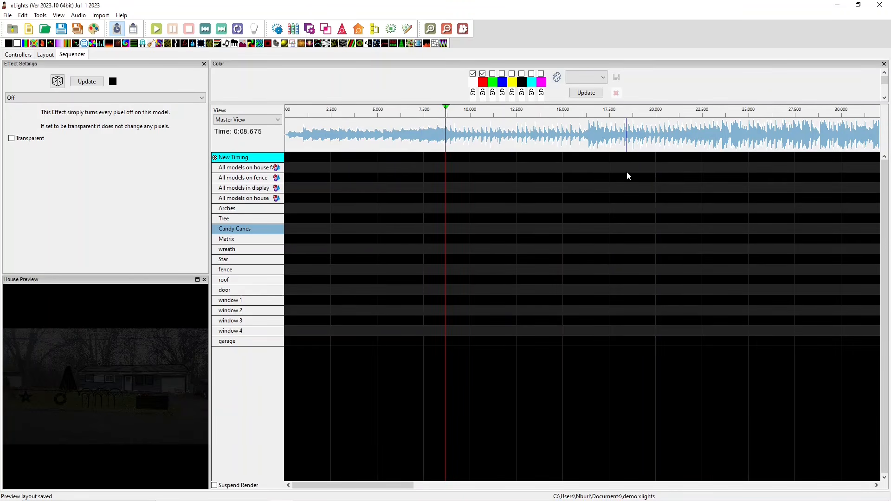
key(t)
Place the playhead at several points along the waveform, ending at 2.3 seconds, and play and stop the sequence there.
click(400, 141)
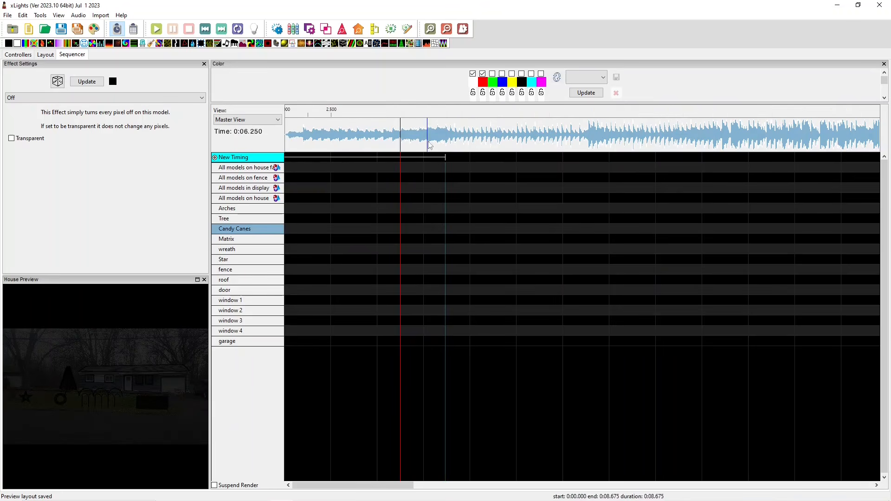
click(550, 141)
click(354, 145)
click(320, 142)
click(394, 140)
click(325, 138)
click(356, 139)
click(327, 139)
key(space)
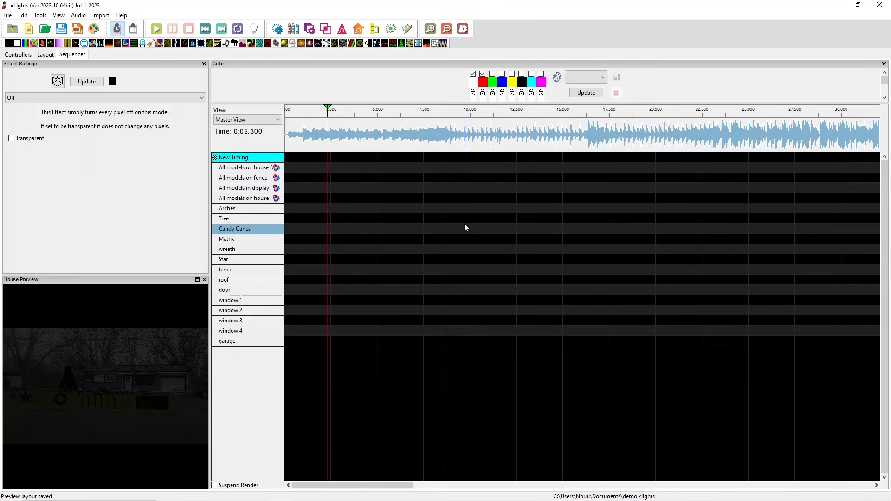
key(space)
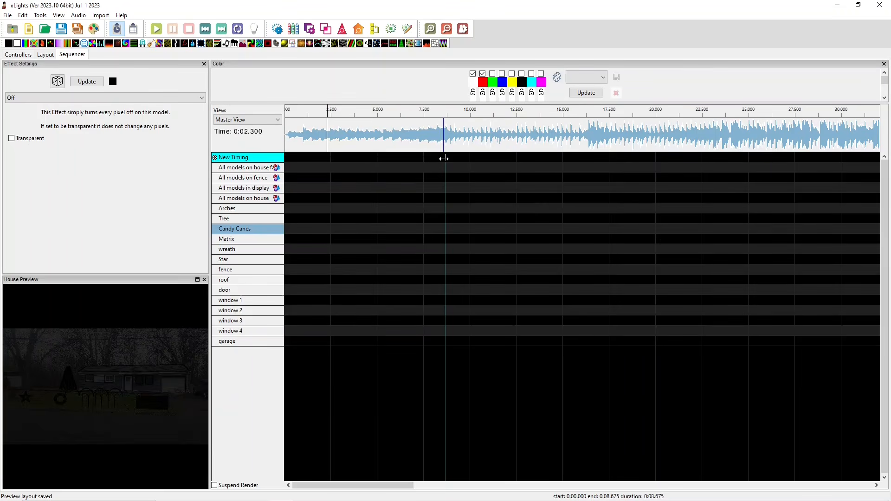
Shift the timing mark on the New Timing track to 8.725 seconds and delete it.
mouse_move(443, 158)
mouse_down()
mouse_move(363, 163)
mouse_move(521, 159)
mouse_move(433, 162)
mouse_move(447, 159)
mouse_up()
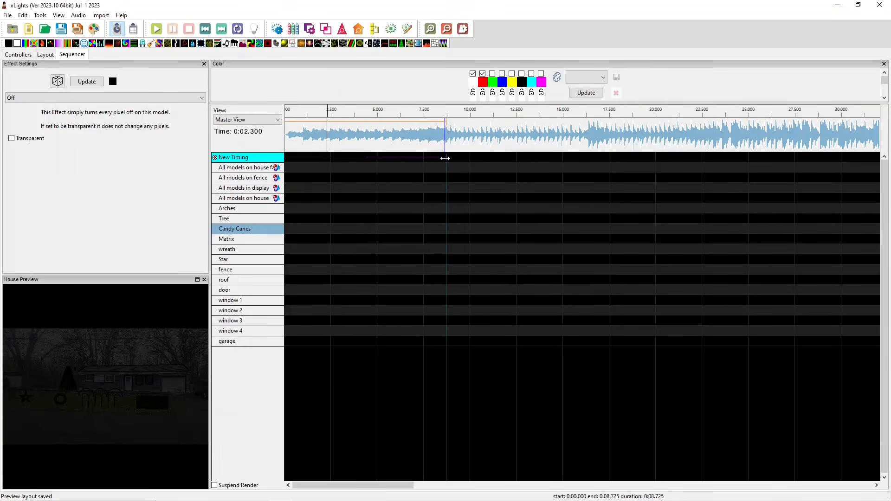
right_click(445, 158)
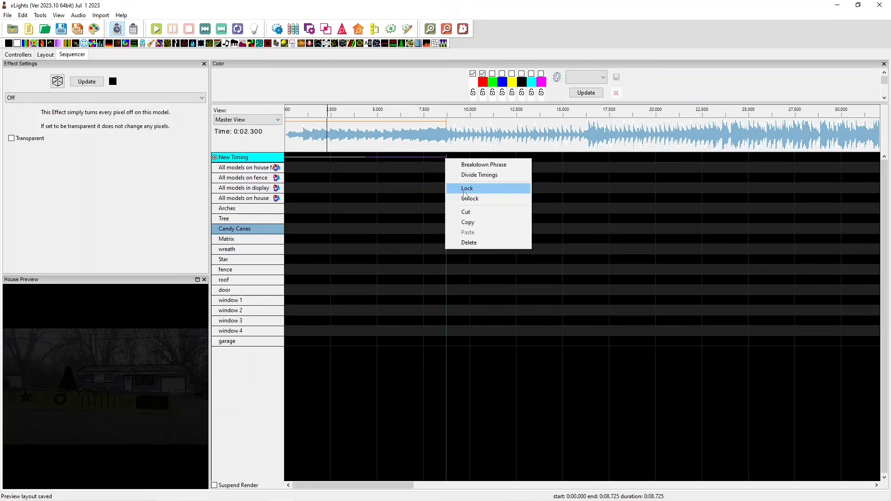
click(468, 243)
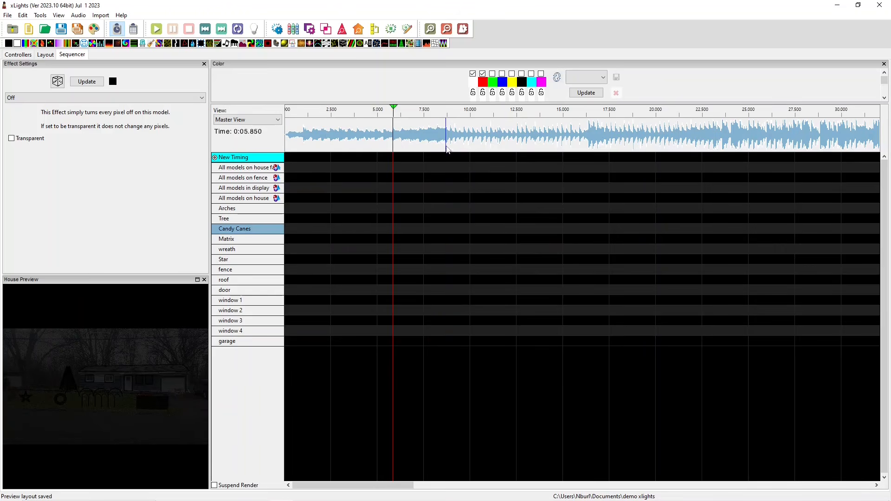
Add a timing mark at 8.725 seconds on the New Timing track.
click(447, 145)
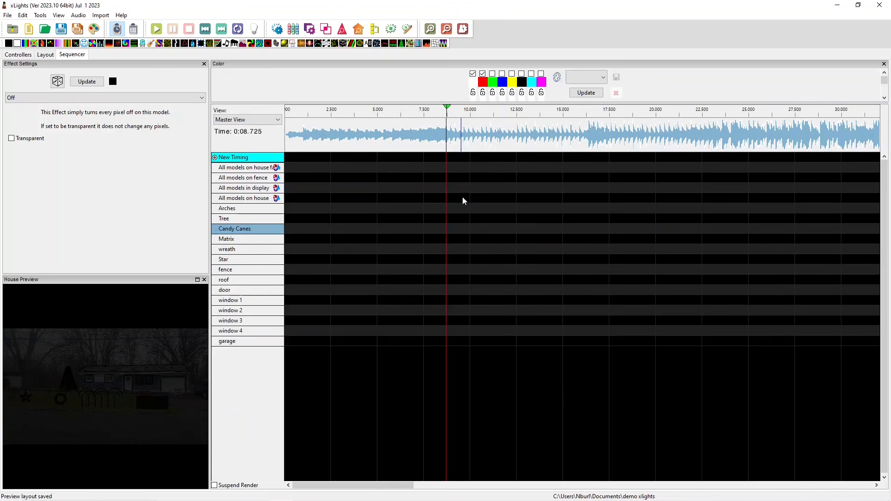
drag(467, 144, 482, 143)
click(510, 141)
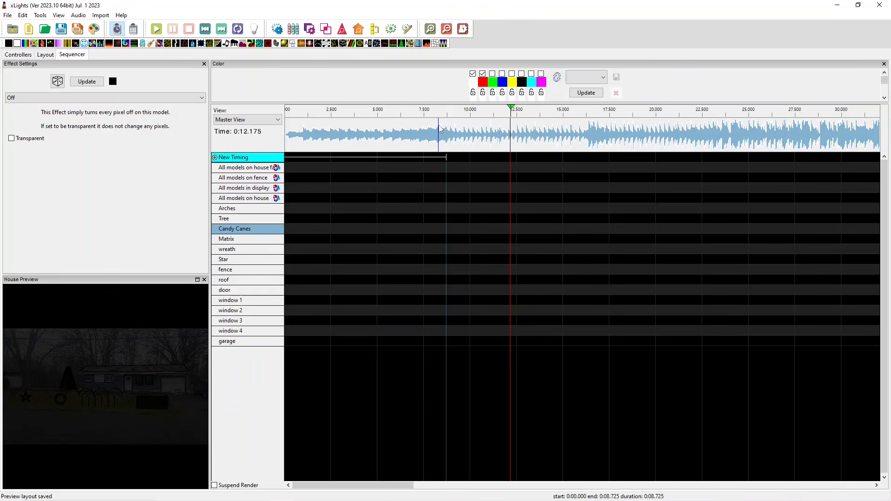
Delete the first interval on the New Timing track and undo that deletion.
click(436, 158)
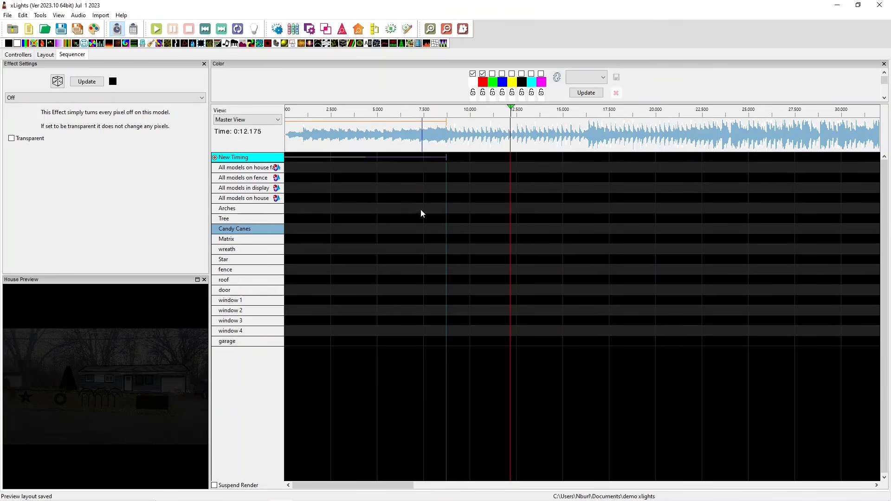
key(Delete)
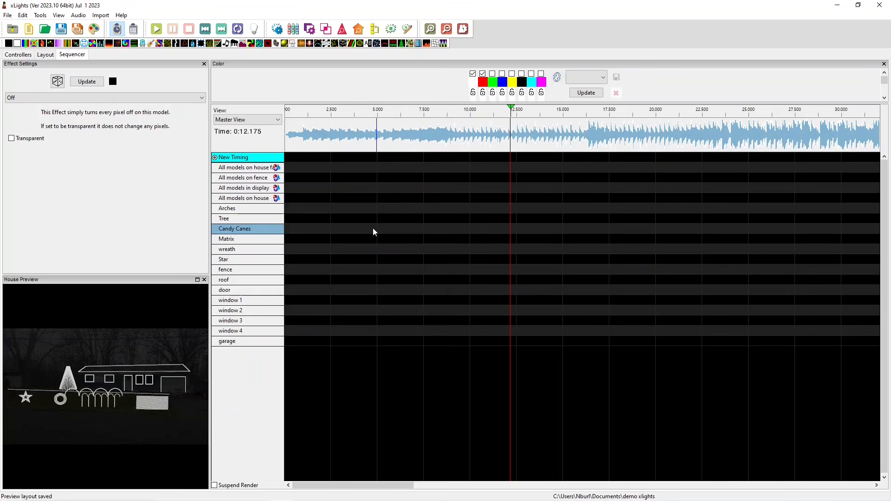
right_click(435, 219)
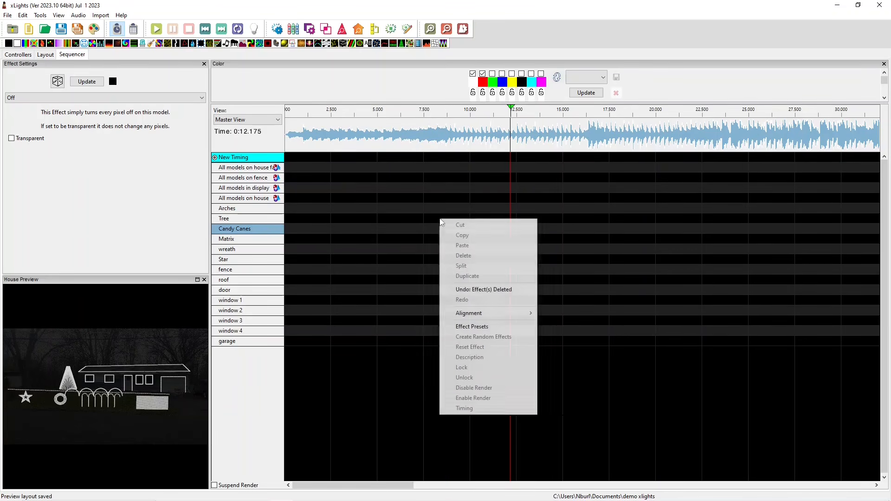
click(458, 289)
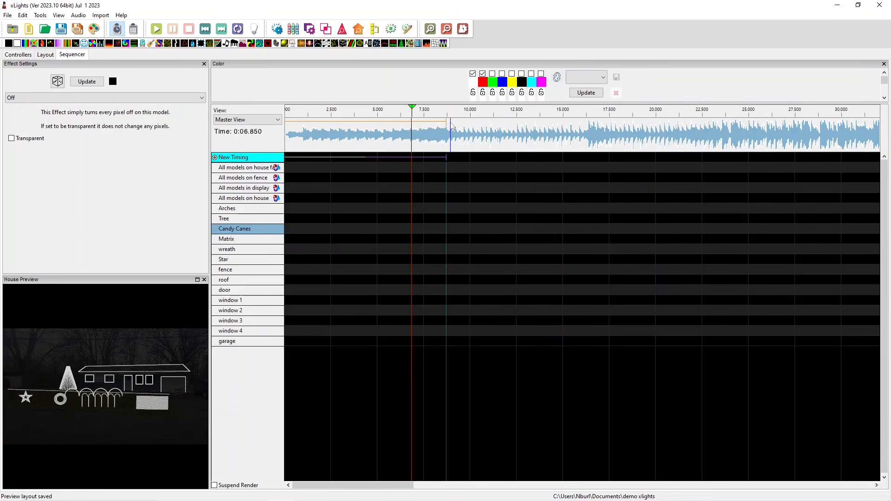
Play the sequence from 8.475 seconds, jump ahead to about 14 seconds during playback, and stop.
click(442, 139)
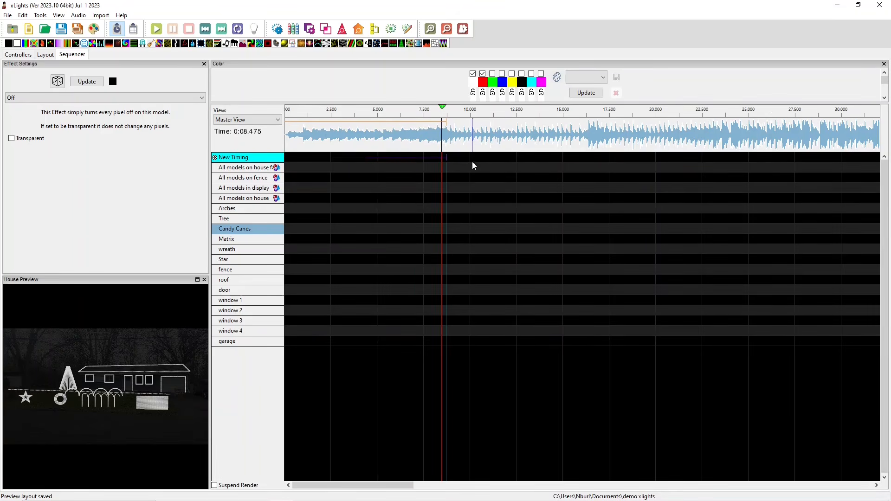
key(space)
click(542, 135)
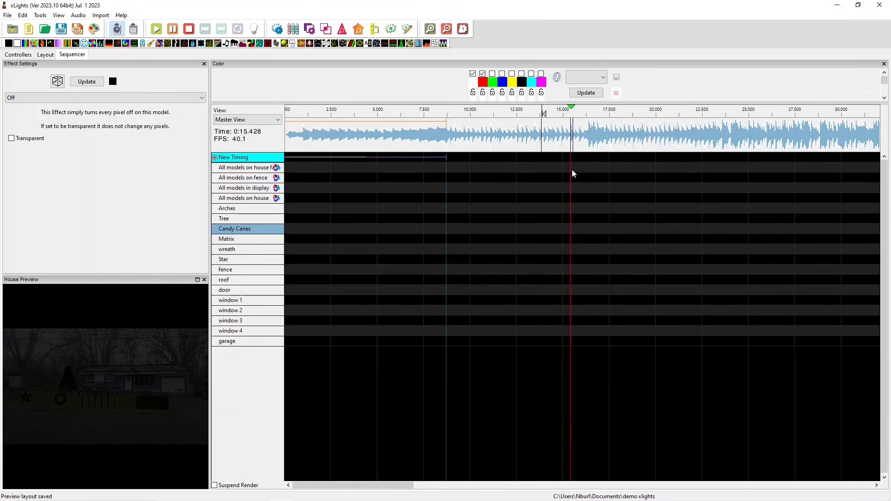
key(space)
Place the playhead at 14.75 seconds and play past the next change in the waveform to locate it.
click(439, 135)
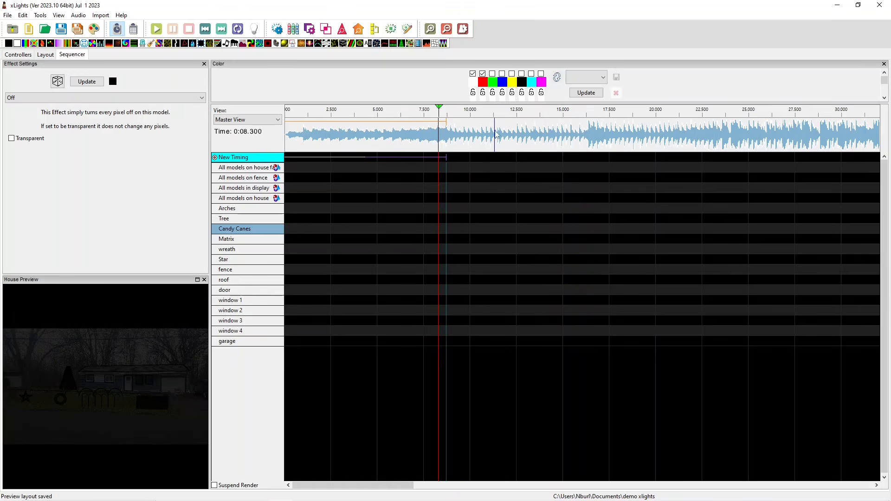
click(482, 134)
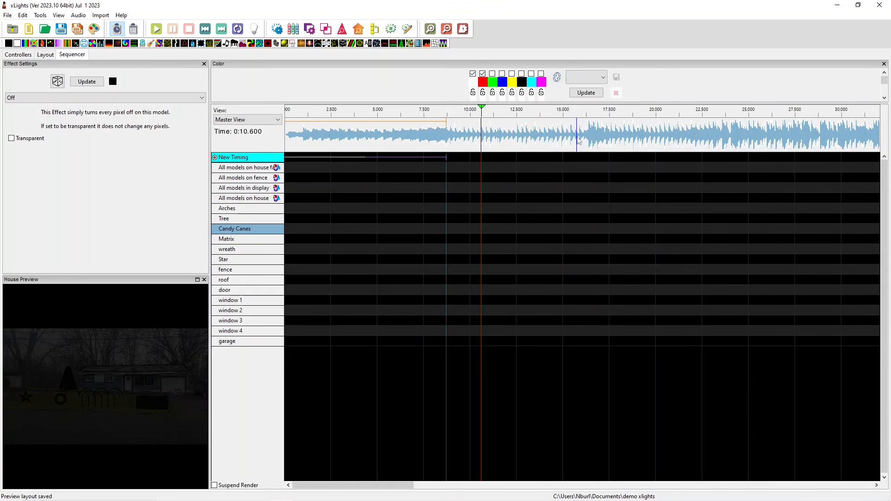
click(558, 137)
key(space)
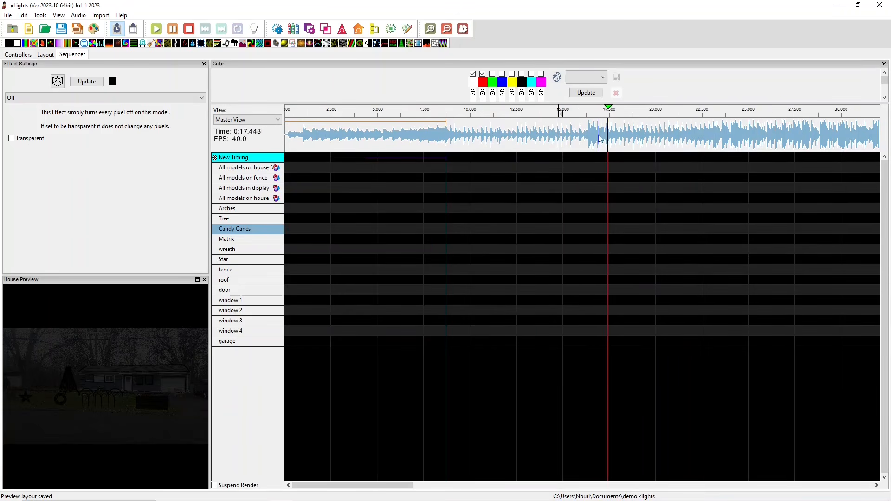
key(space)
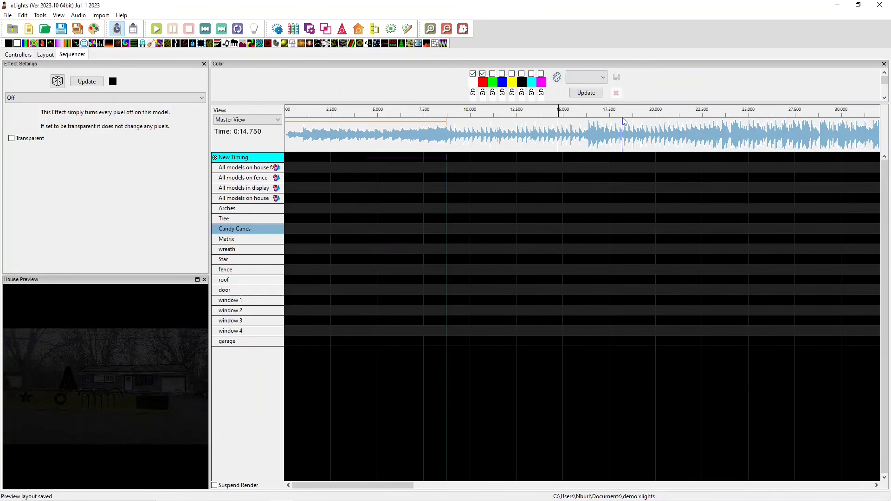
Place the playhead at 16.4 seconds and add a timing mark there on the New Timing track.
click(589, 134)
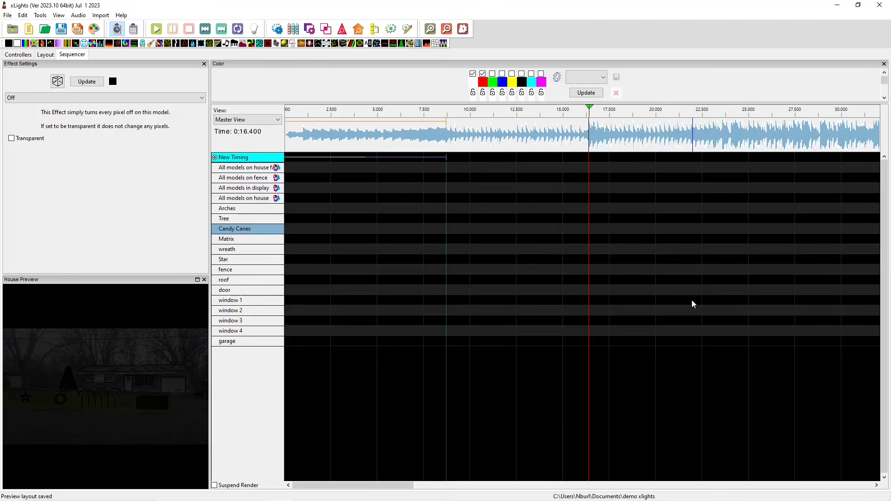
key(t)
click(639, 139)
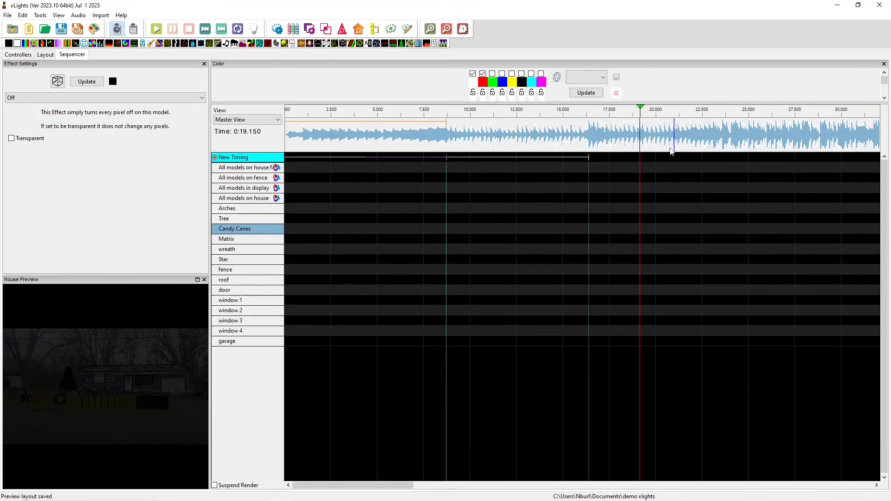
Play the sequence from 17.5 seconds, add three timing marks during playback, and stop.
click(610, 145)
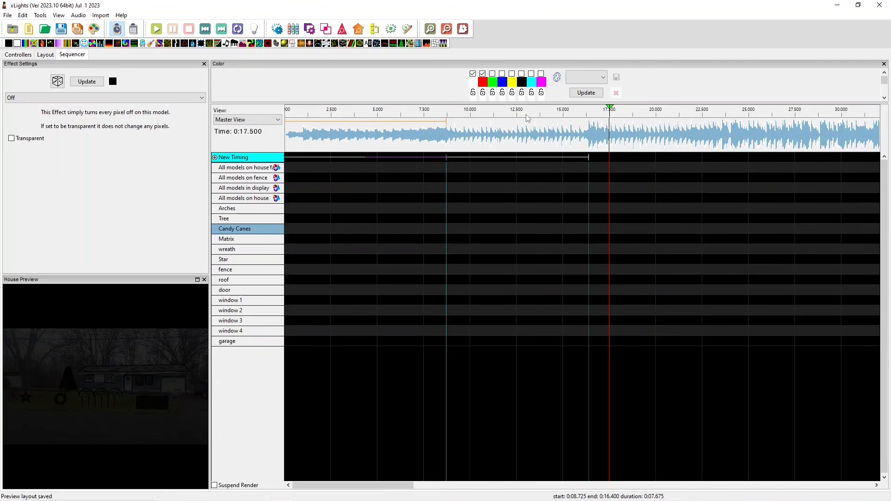
key(space)
key(t)
key(t)
key(t)
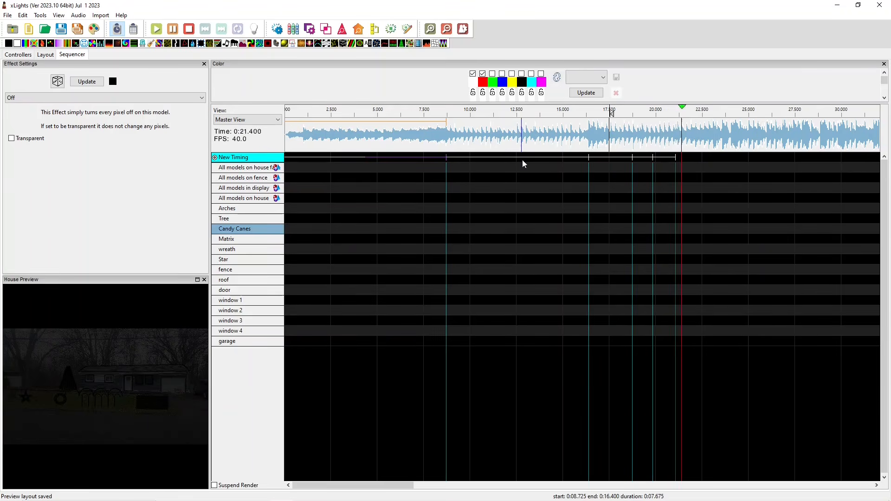
key(space)
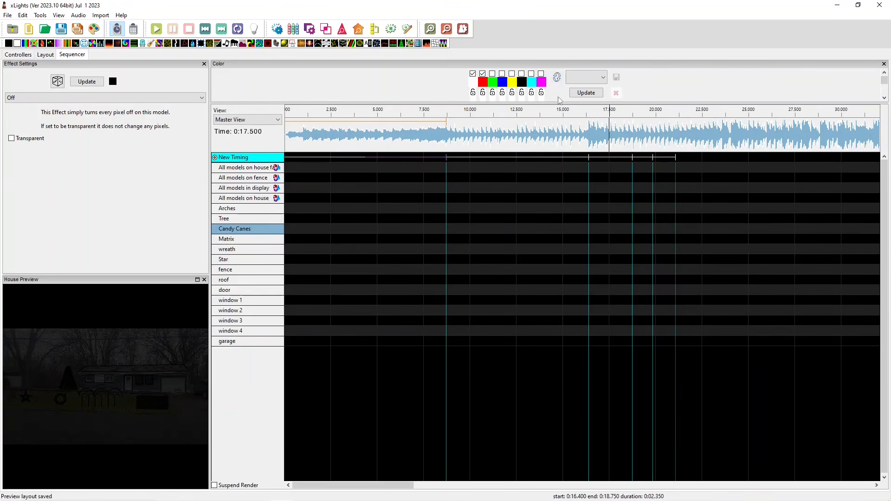
Delete the three timing marks after 16.4 seconds on the New Timing track.
click(668, 158)
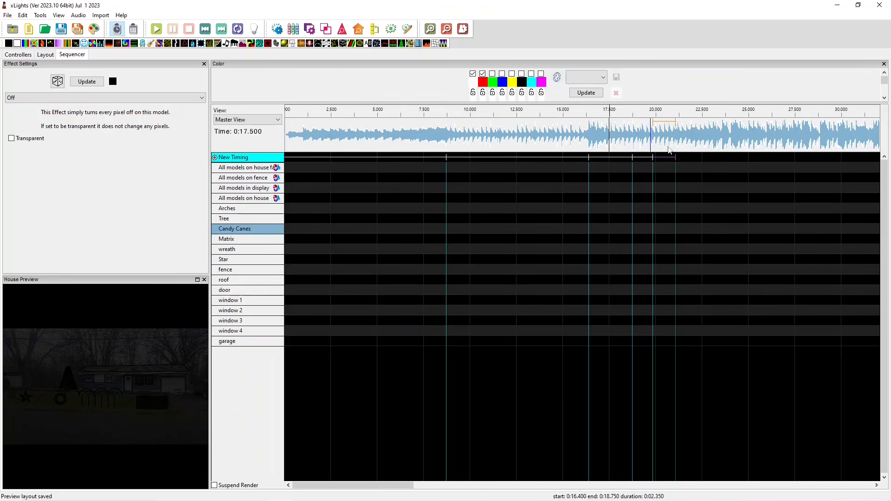
click(641, 158)
click(667, 160)
click(643, 208)
click(672, 160)
click(649, 160)
right_click(628, 158)
click(653, 241)
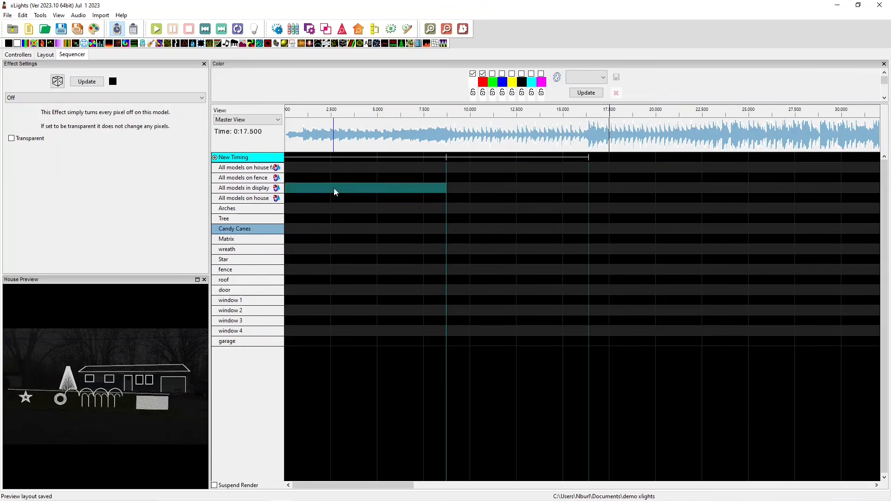
Try selecting blocks of cells across several model rows within the first timing section, and clear the selection.
click(367, 250)
drag(368, 228, 395, 342)
click(370, 183)
drag(381, 299, 392, 214)
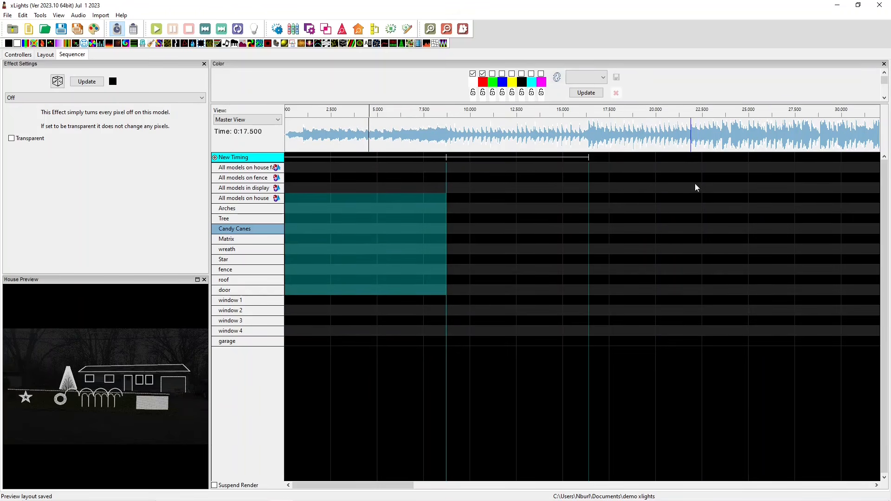
click(661, 196)
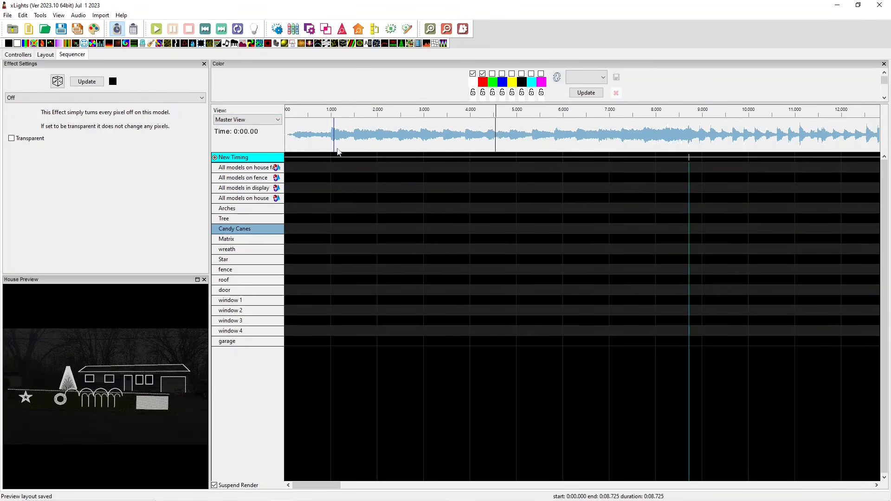
Play the sequence from the start, replay it from 0.15 seconds, stop, and choose the Shimmer effect.
click(156, 29)
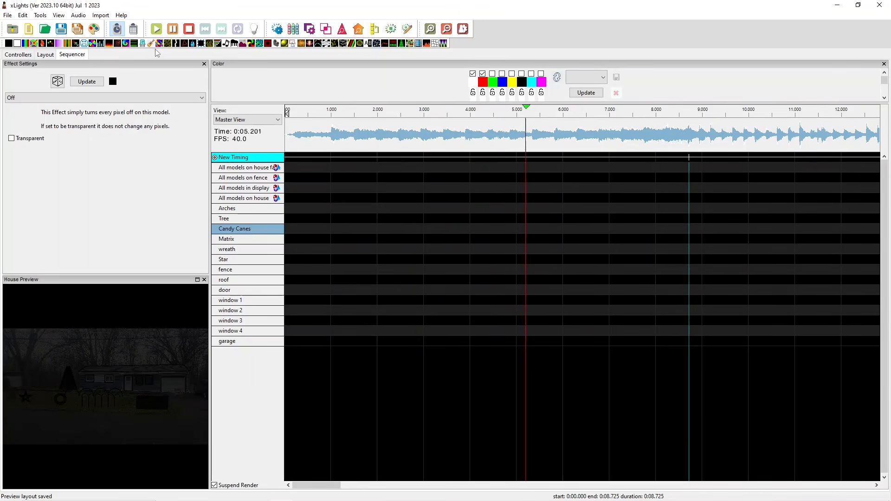
key(space)
click(291, 139)
key(space)
key(space)
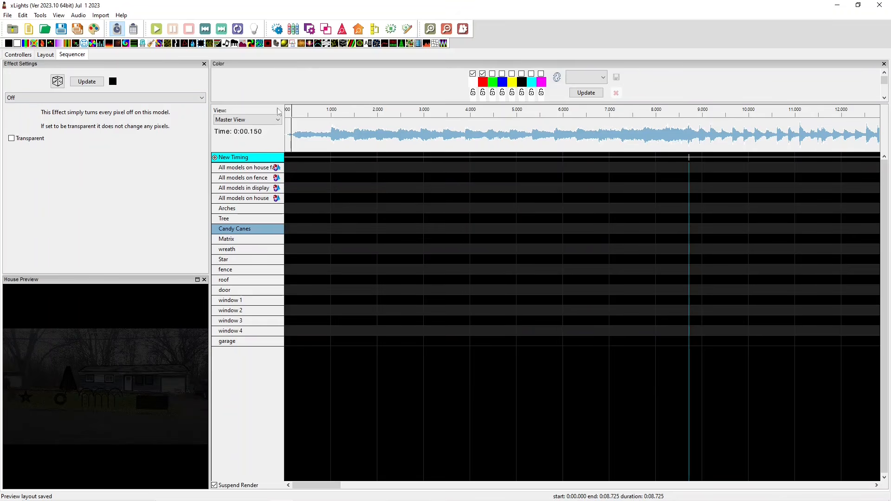
click(302, 43)
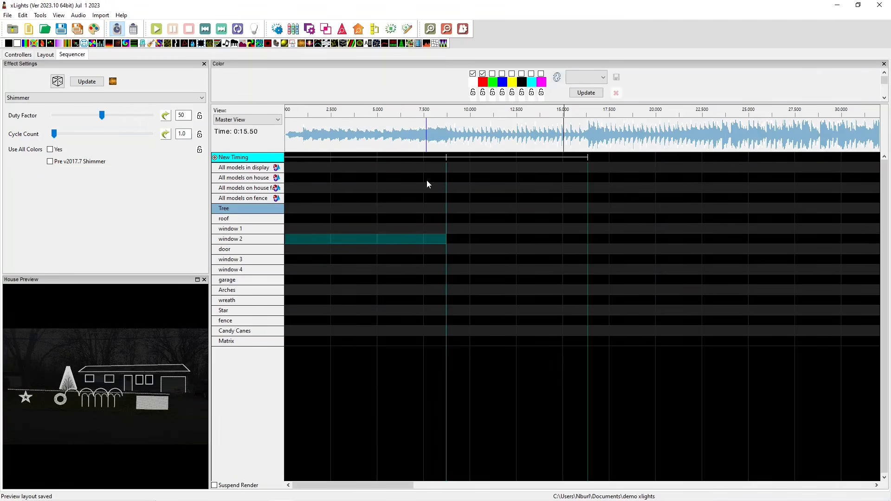
Zoom the timeline in and out to compare its time scales, and return the view to the start of the sequence.
scroll(439, 224, down, 6)
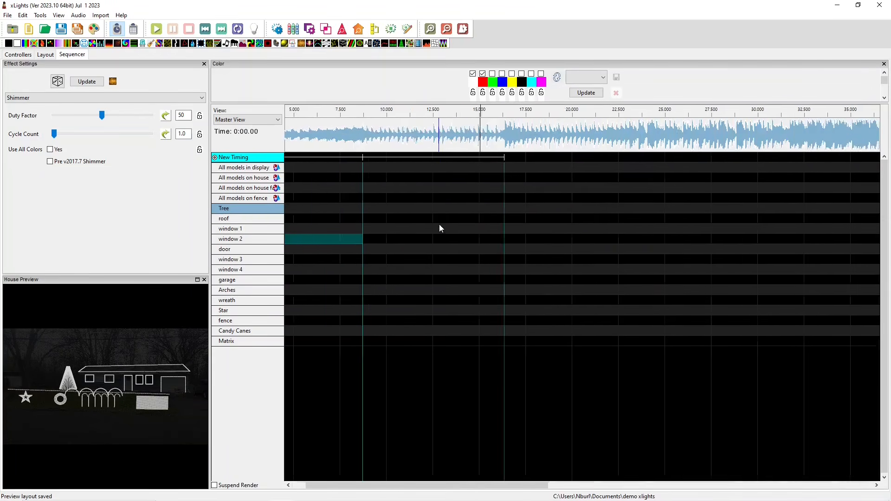
scroll(437, 231, up, 4)
scroll(437, 233, down, 3)
scroll(434, 234, up, 5)
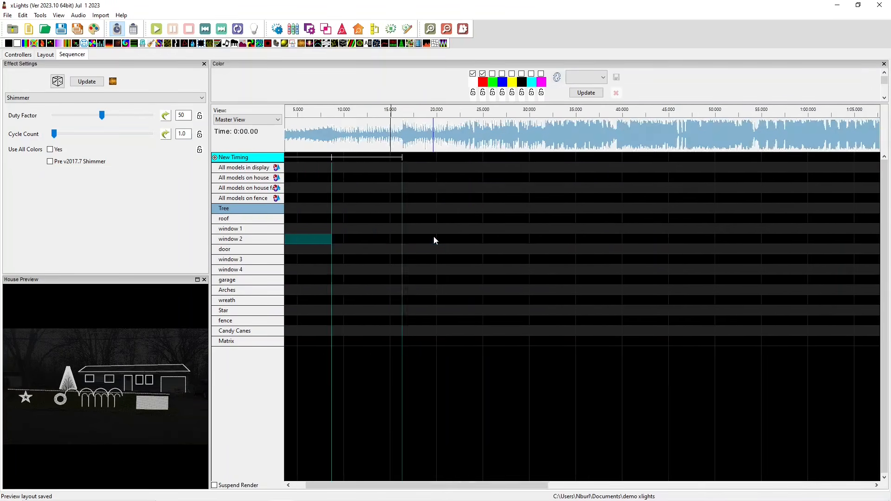
scroll(432, 244, down, 2)
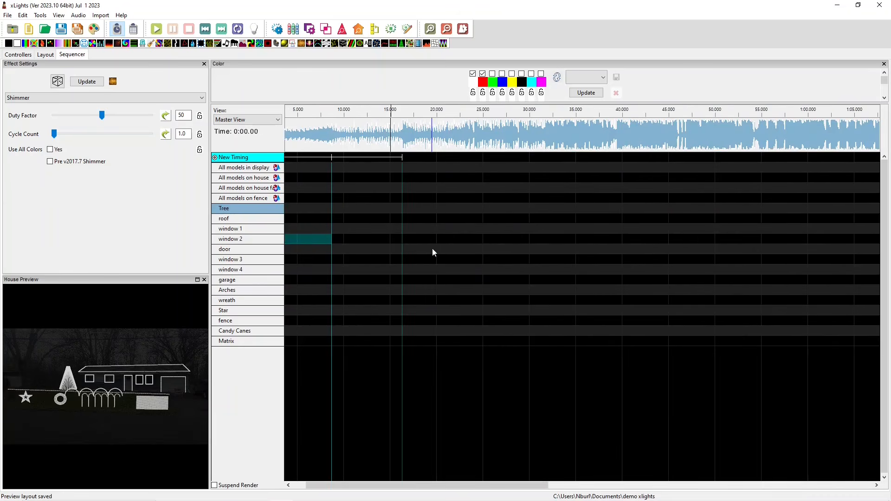
click(431, 30)
click(431, 30)
click(430, 31)
click(448, 31)
click(448, 31)
click(448, 31)
click(431, 30)
click(447, 29)
scroll(454, 288, up, 3)
scroll(458, 283, down, 4)
scroll(462, 279, up, 3)
scroll(463, 276, down, 1)
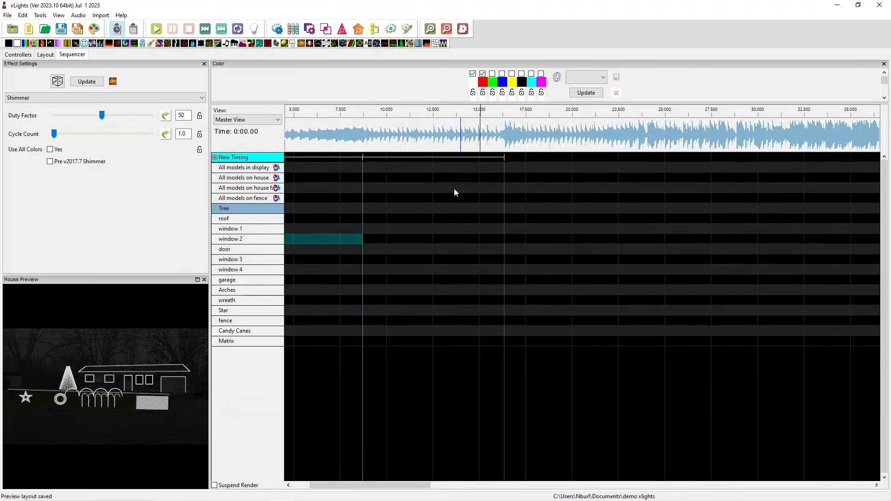
drag(341, 485, 324, 485)
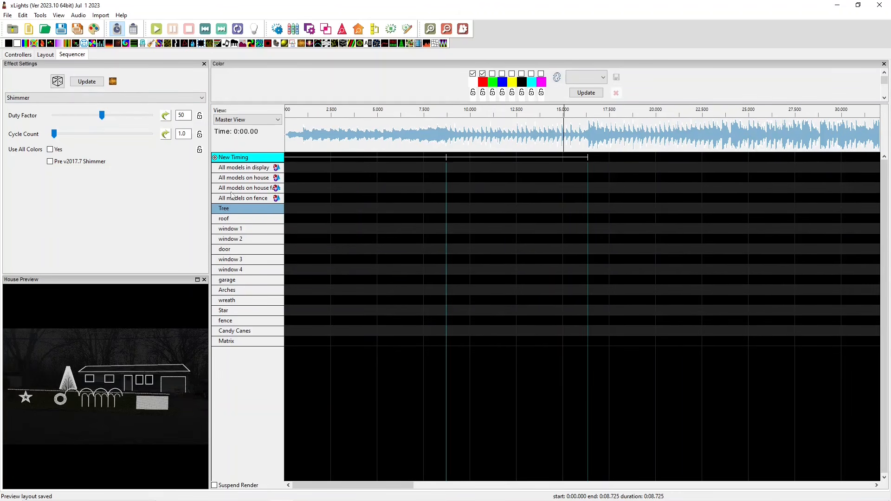
Add a Shimmer effect to the All models in display row, filling the first timing section.
click(288, 168)
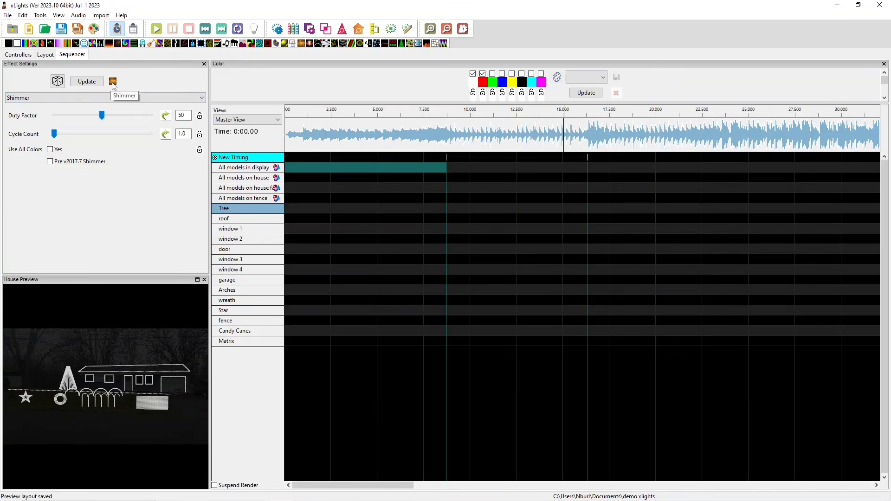
drag(112, 83, 366, 208)
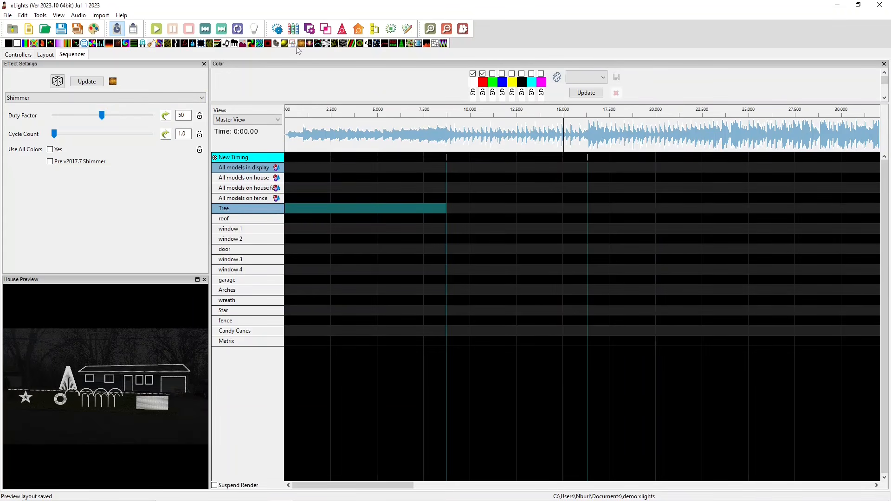
drag(301, 54, 343, 168)
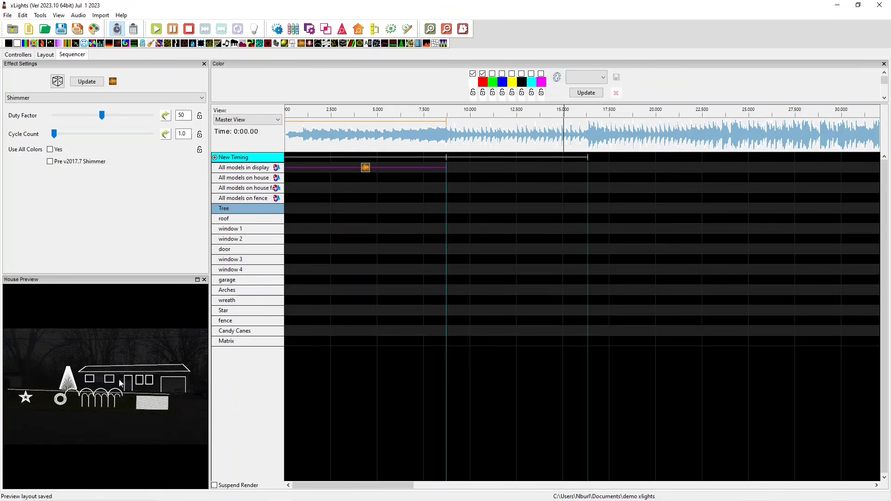
Preview the Shimmer effect with a Cycle Count of 421 and a lower Duty Factor, and return the Cycle Count to its minimum.
click(366, 168)
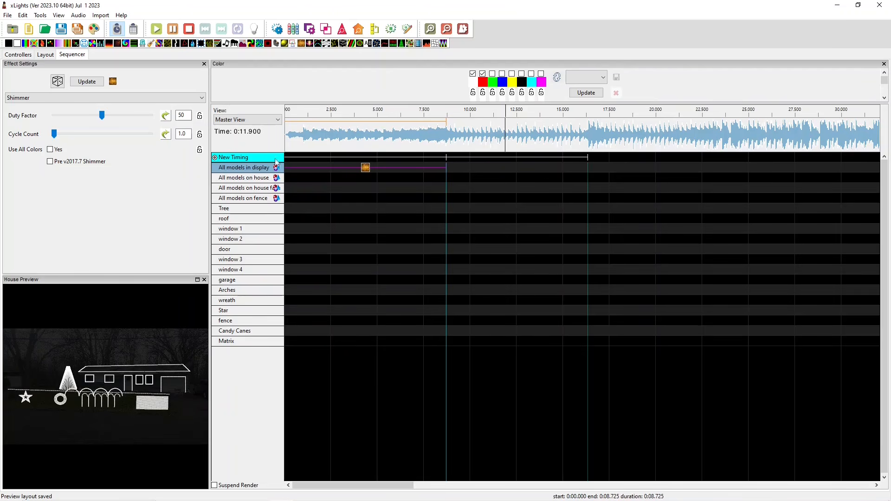
drag(54, 134, 122, 135)
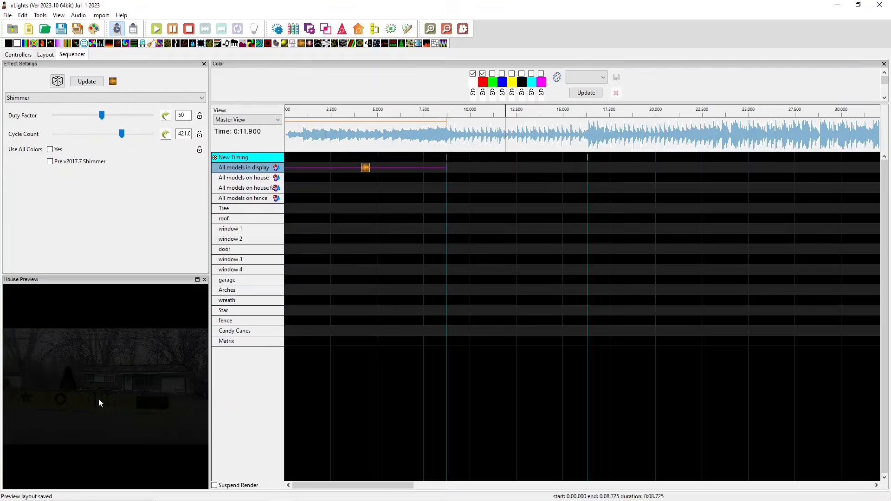
drag(122, 134, 54, 134)
drag(102, 115, 69, 123)
drag(54, 134, 112, 134)
drag(111, 134, 54, 134)
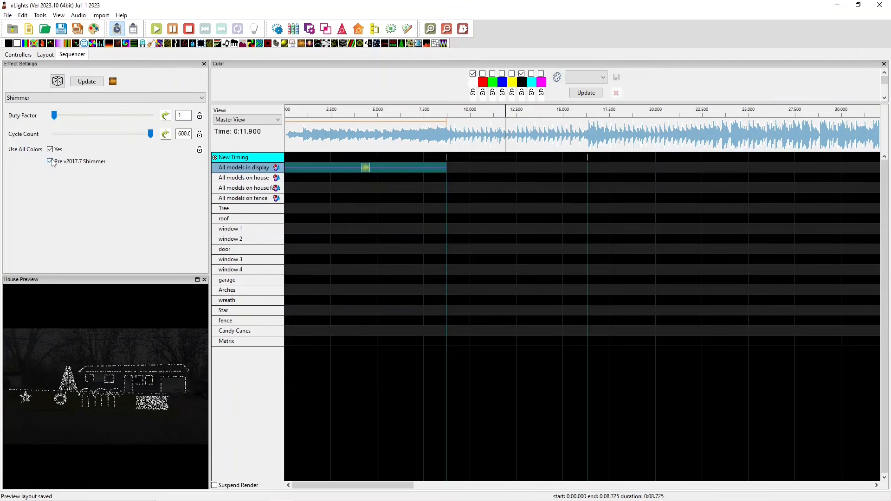
Switch Shimmer's Use All Colors off and on, try other Duty Factor and Cycle Count values, and leave the Cycle Count at 600.
click(51, 149)
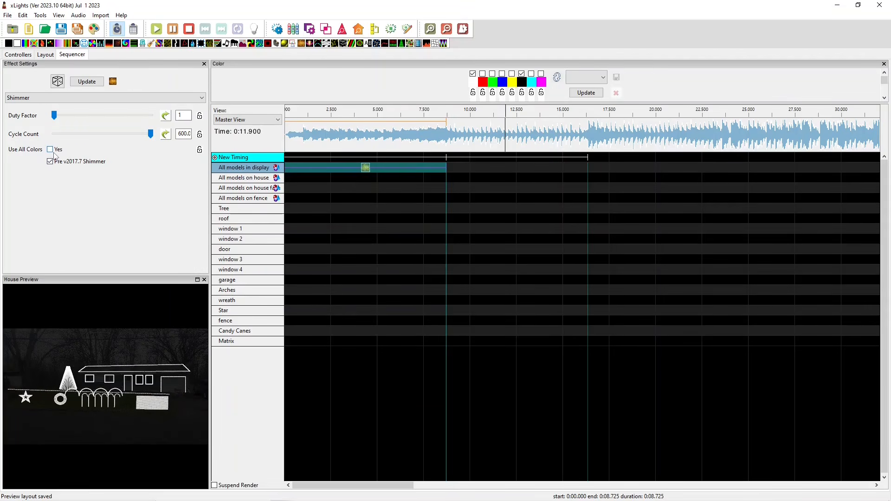
click(50, 150)
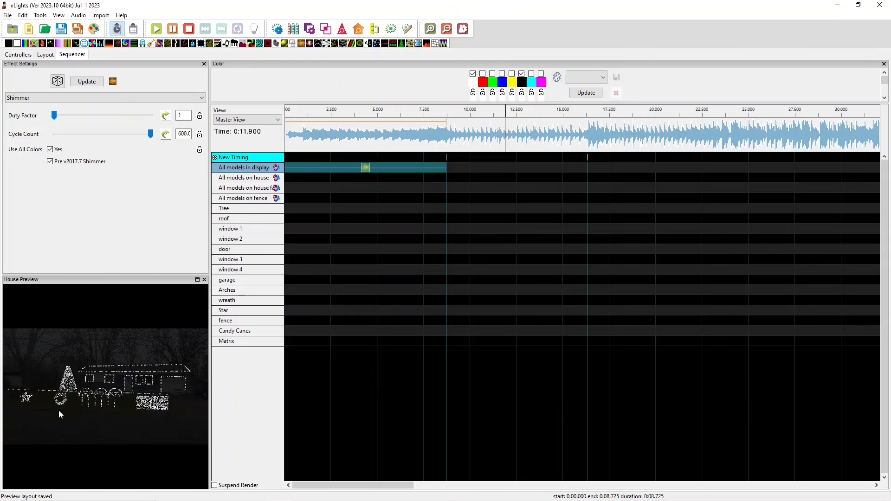
drag(53, 115, 150, 120)
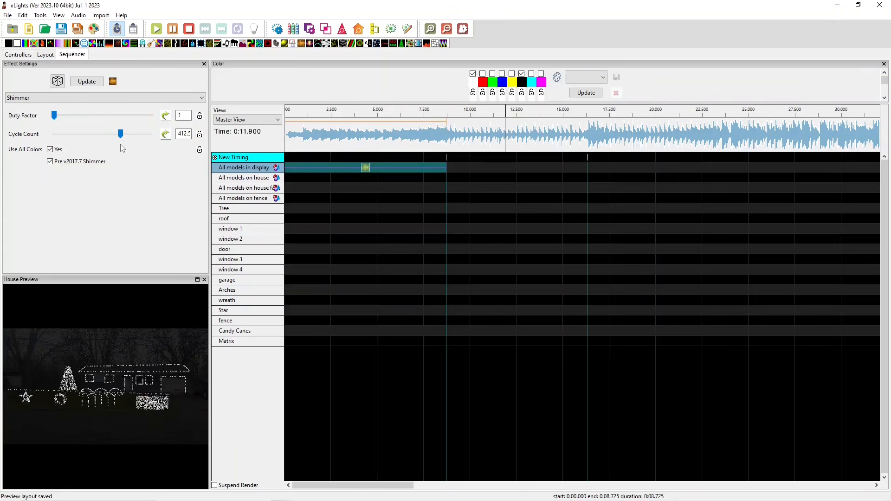
drag(119, 139, 152, 137)
click(99, 134)
drag(91, 134, 165, 139)
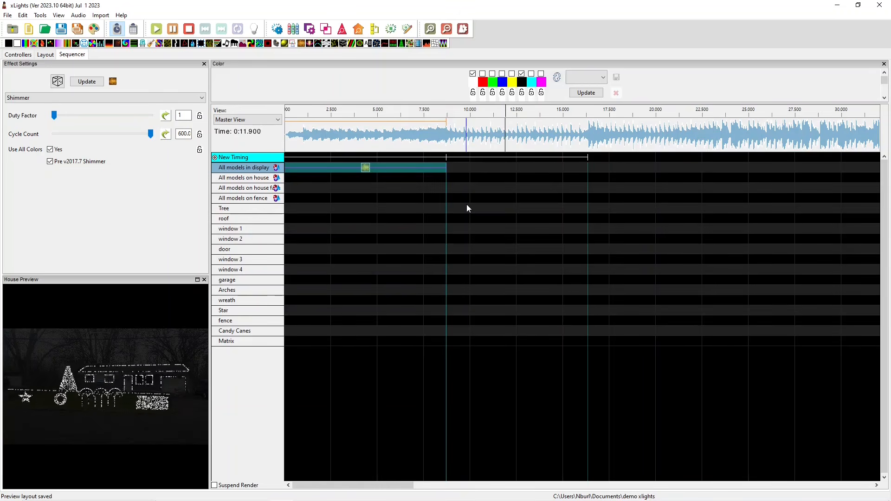
Replace the Shimmer effect on the All models in display row with a Twinkle effect in the first timing section.
click(409, 42)
drag(408, 43, 366, 171)
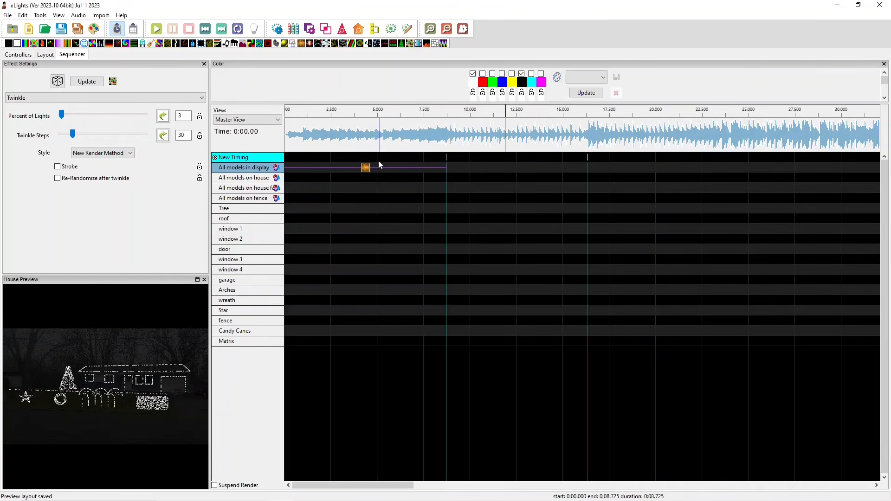
click(367, 168)
right_click(365, 167)
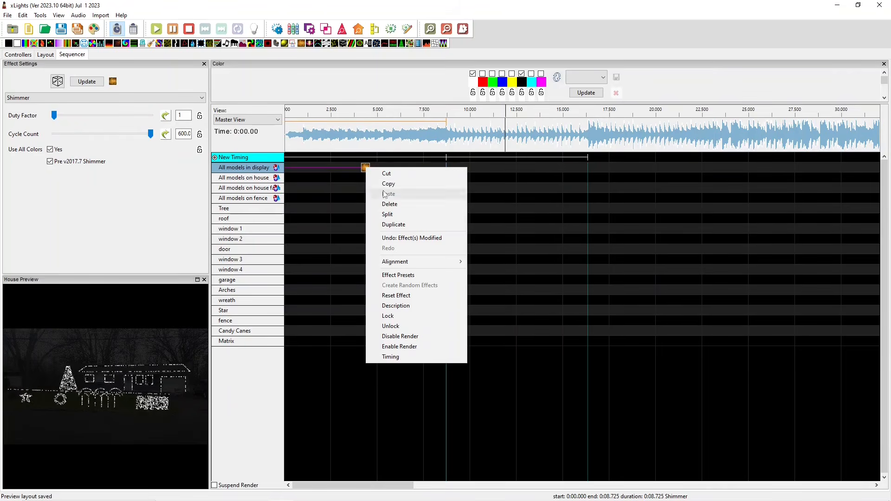
click(388, 204)
drag(410, 47, 326, 168)
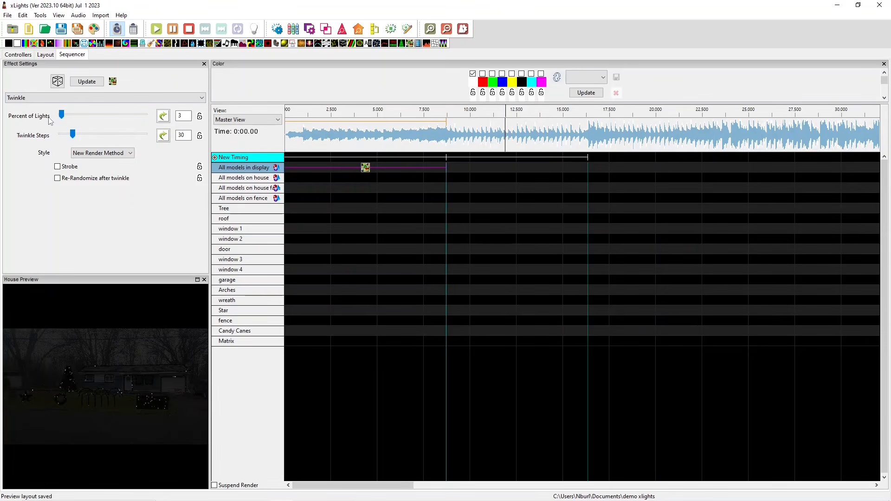
Set the Twinkle effect's Percent of Lights to 17 and its Twinkle Steps to 14.
drag(62, 116, 74, 116)
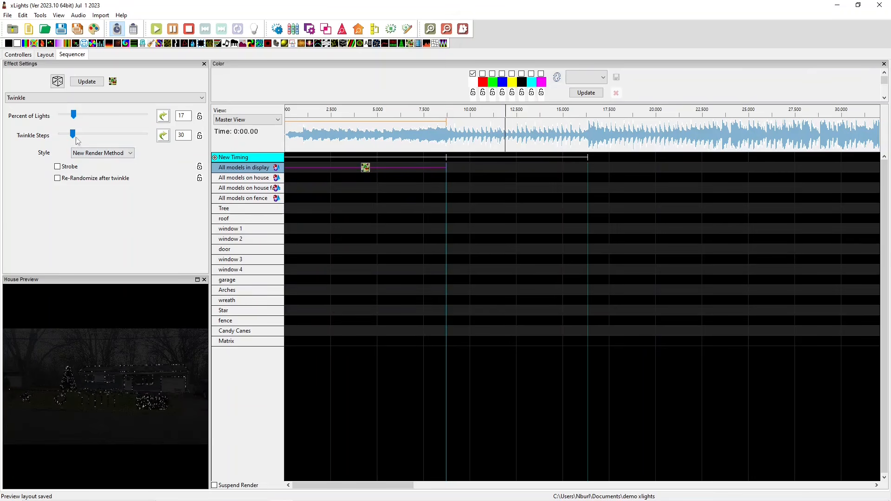
drag(72, 137, 65, 135)
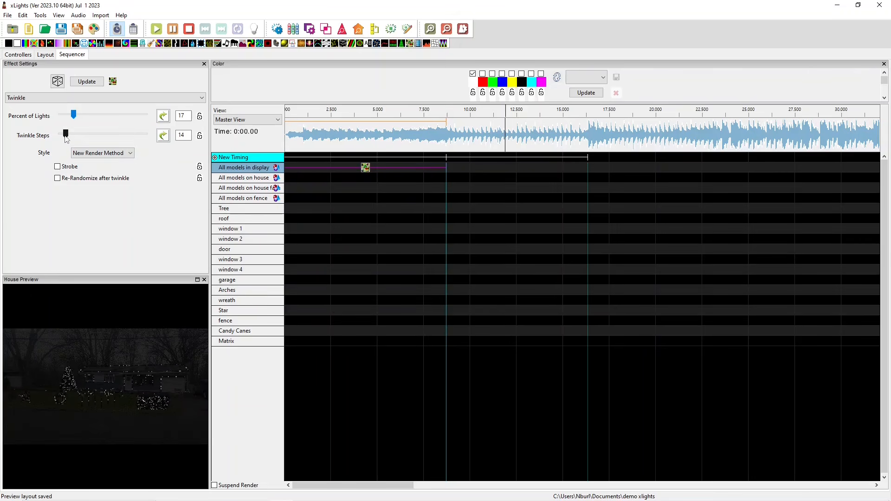
Play the sequence from the start to preview the Twinkle effect, and select that effect on the All models in display row.
click(398, 190)
scroll(347, 200, up, 2)
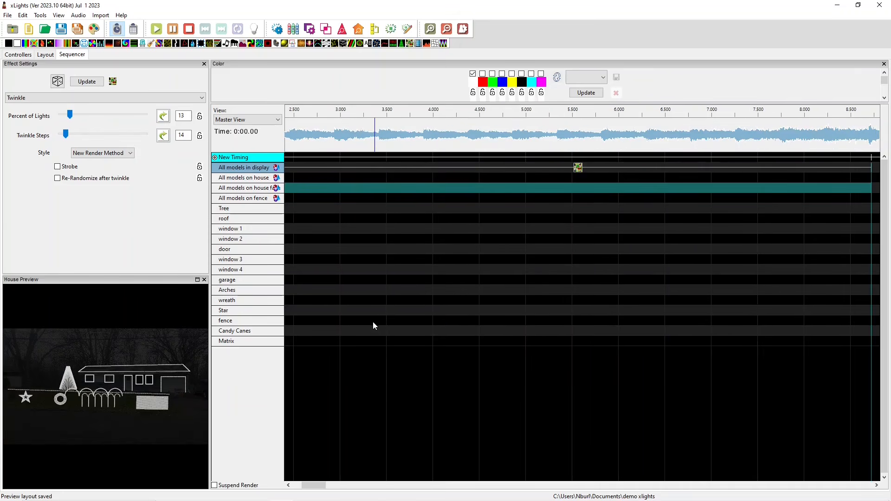
drag(302, 485, 295, 485)
click(313, 128)
click(189, 29)
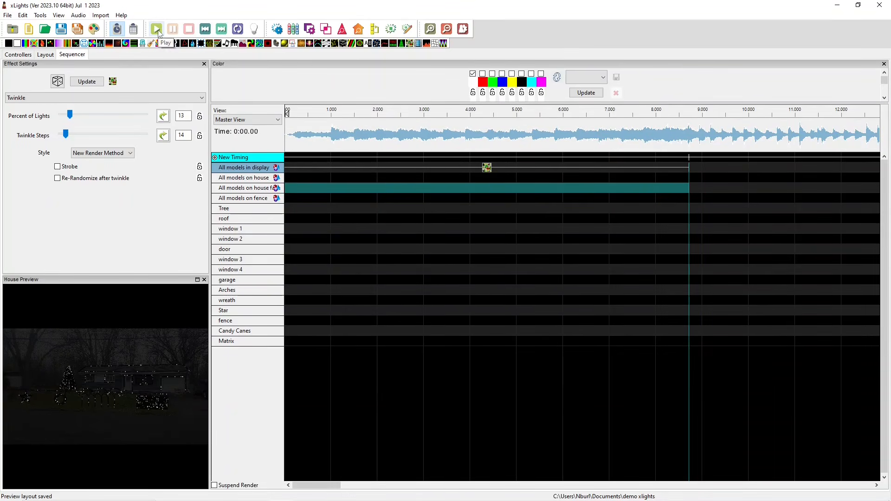
click(156, 29)
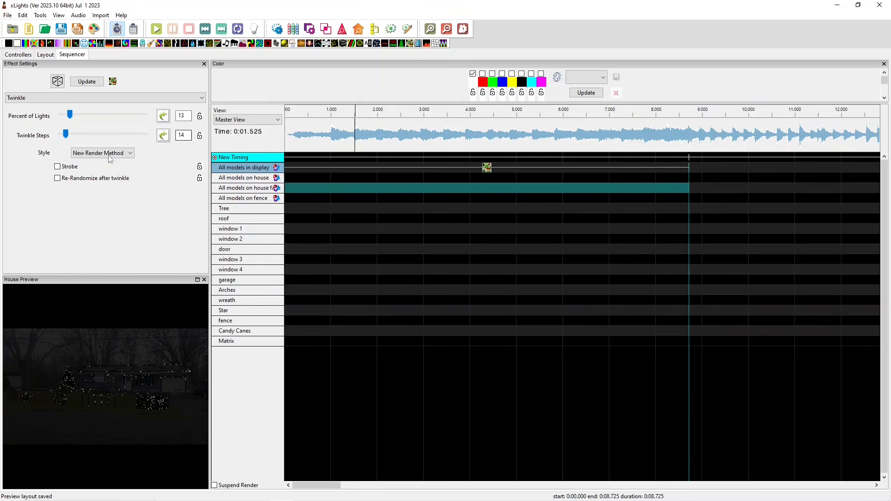
click(519, 165)
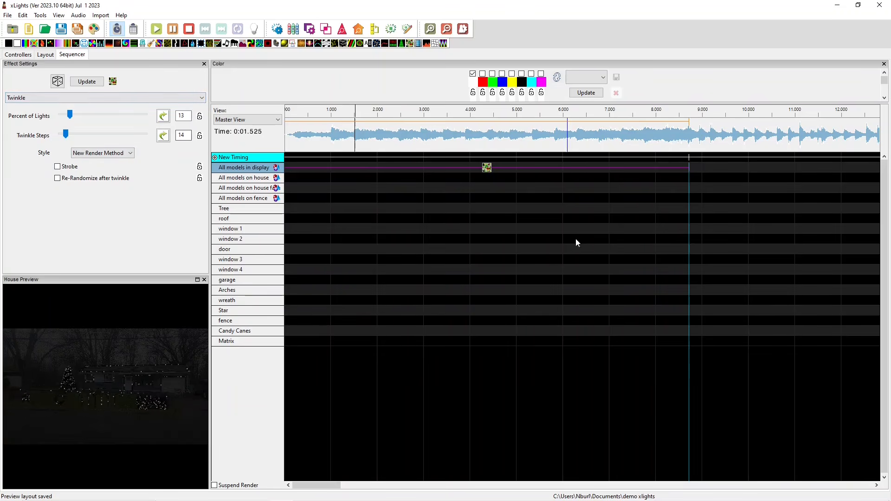
Play the sequence from 8.725 seconds through the second timing section and stop.
drag(328, 489, 360, 487)
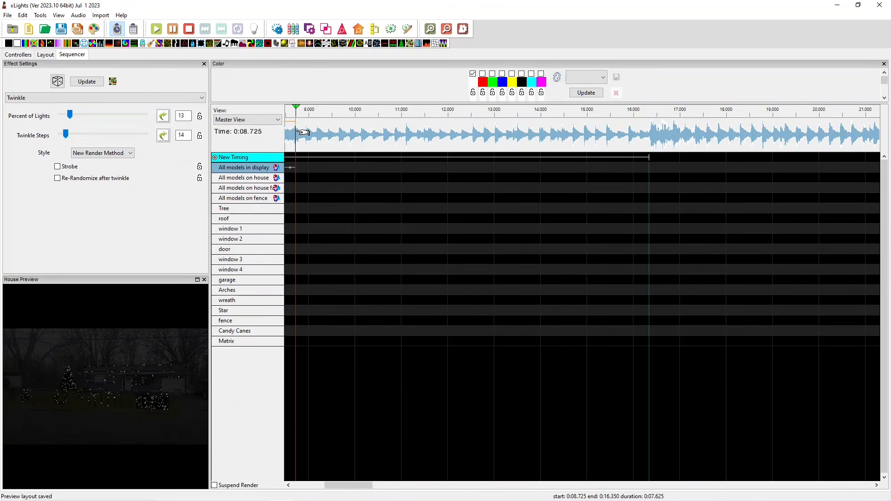
key(space)
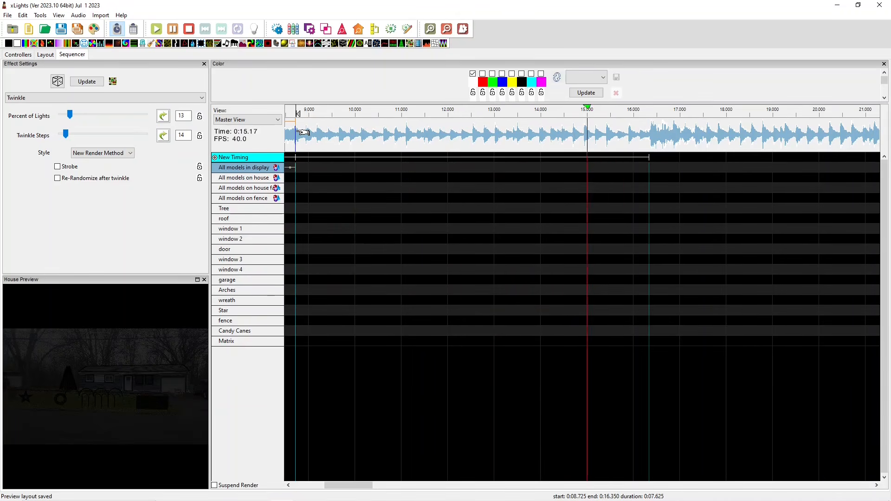
key(space)
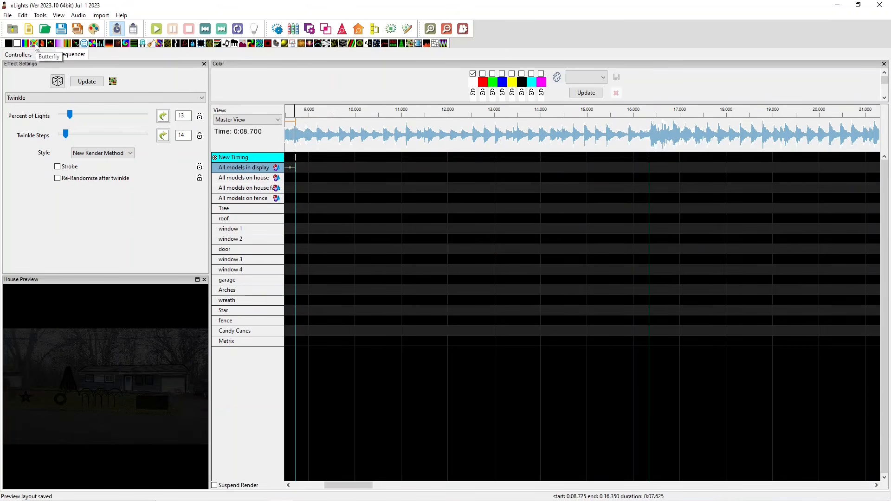
Add a Butterfly effect to the All models in display row in the second timing section and select it.
drag(35, 45, 37, 47)
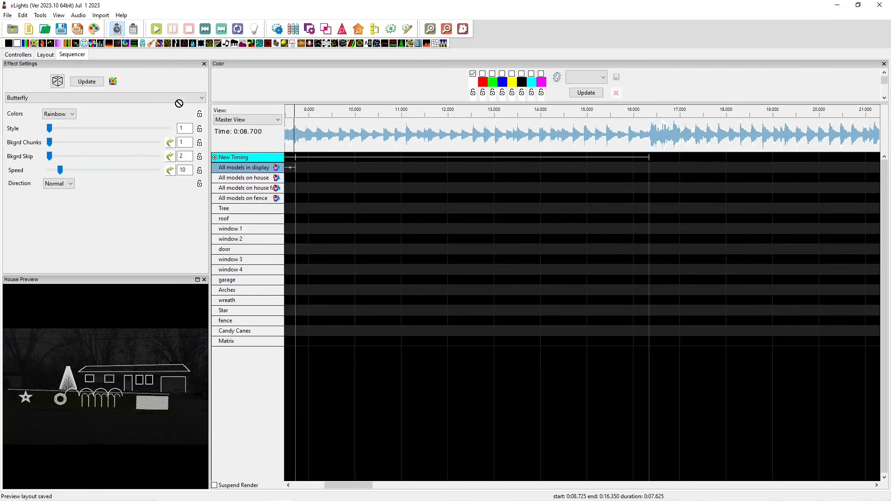
drag(277, 168, 327, 173)
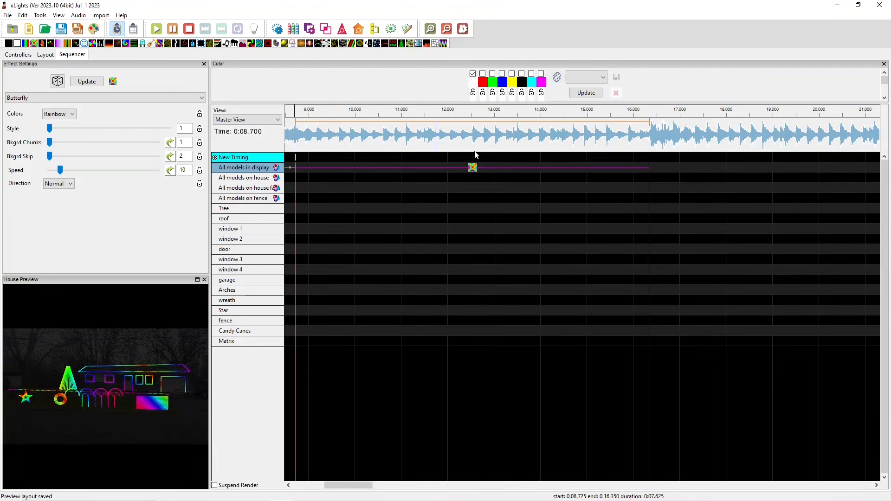
click(453, 167)
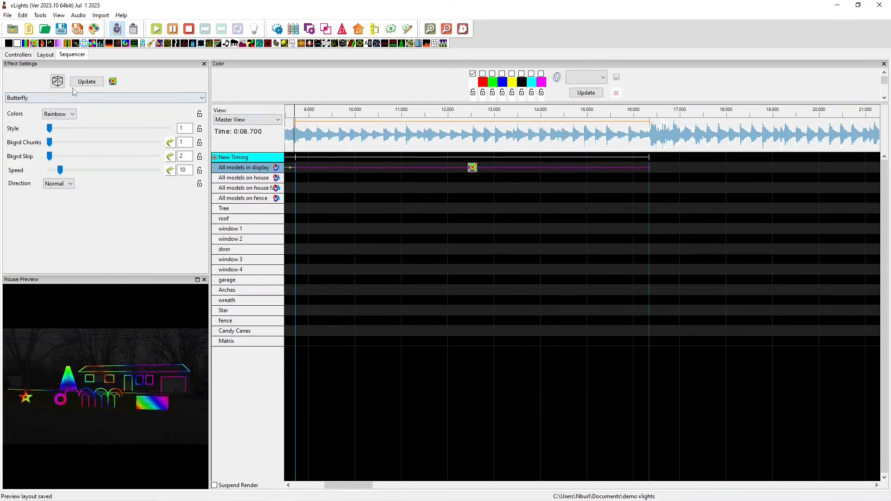
Set the Butterfly effect's Colors to Palette and enable red and green alongside white.
click(59, 117)
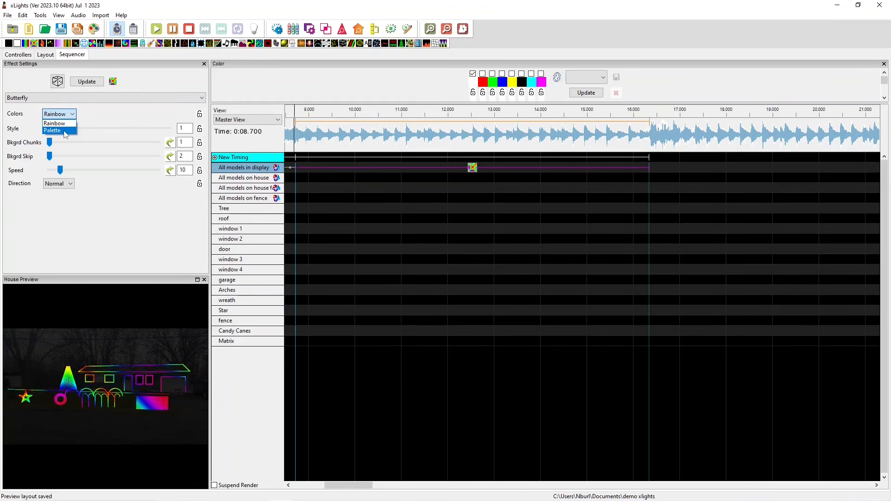
click(65, 131)
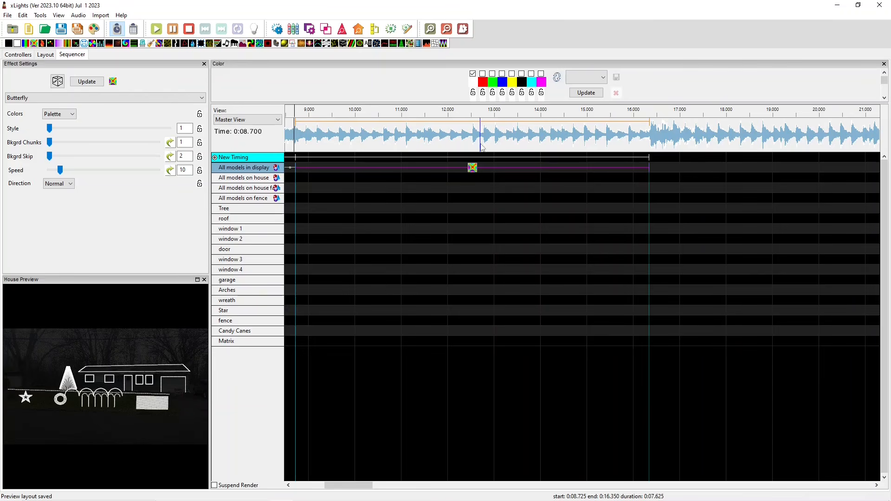
click(483, 74)
click(493, 73)
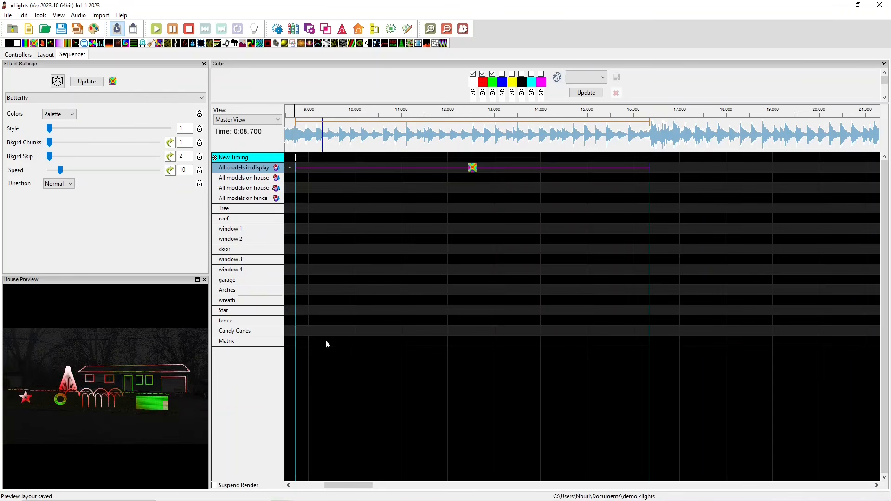
Set the Butterfly effect's Speed to 50 and its Direction to Reverse.
drag(60, 170, 104, 171)
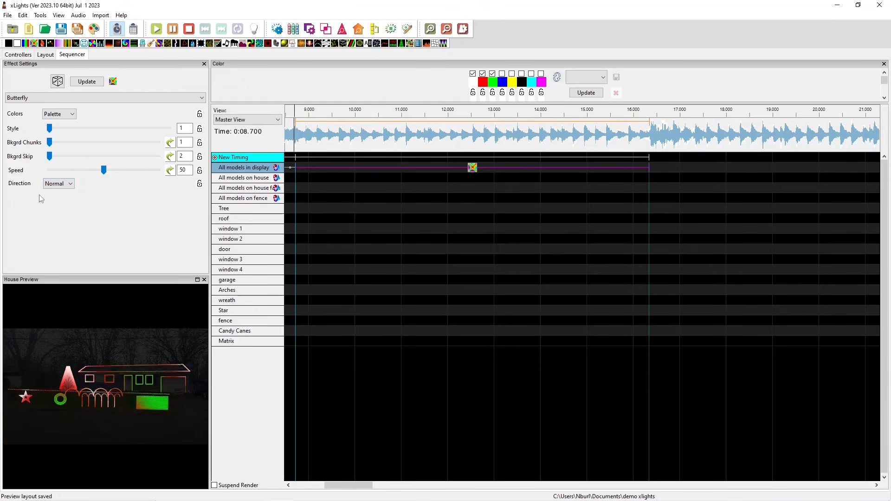
click(58, 184)
click(59, 200)
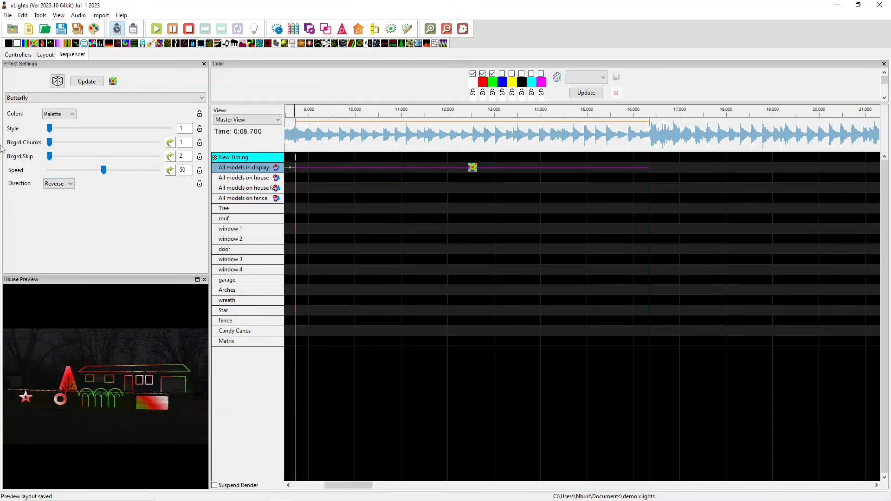
Play the sequence from 6.300 seconds to preview the transition from the Twinkle effect into the Butterfly effect.
drag(338, 486, 336, 485)
click(297, 130)
click(366, 122)
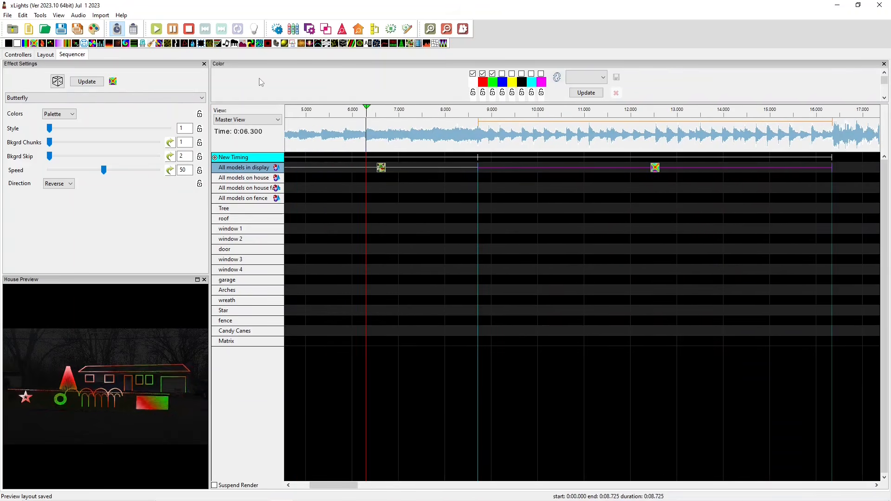
key(space)
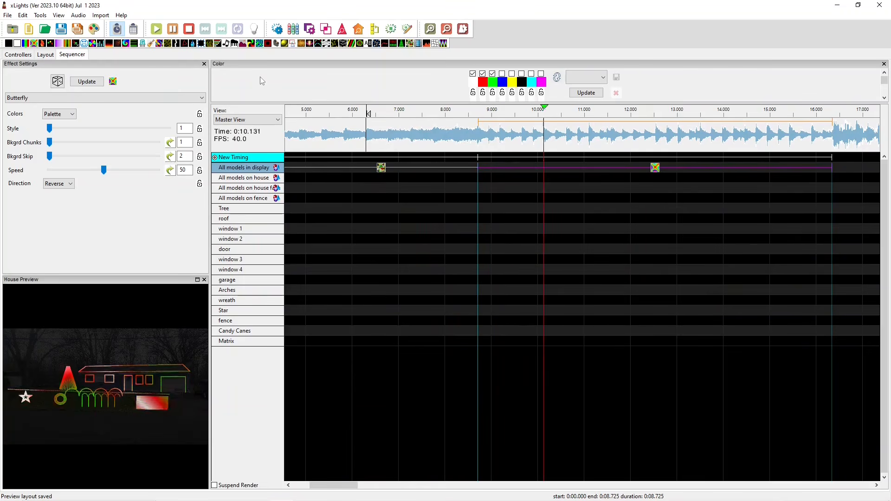
Set the Butterfly effect's Speed to 20 and preview it by playing from 6.700 seconds.
click(665, 169)
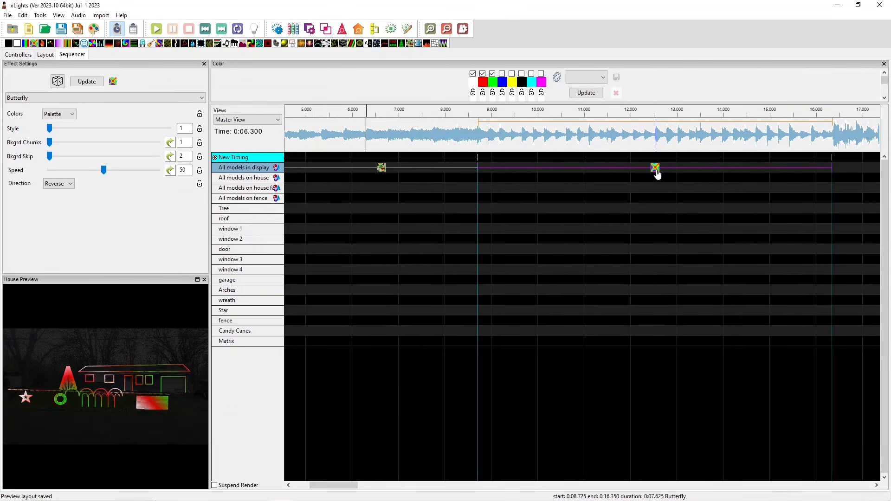
click(66, 172)
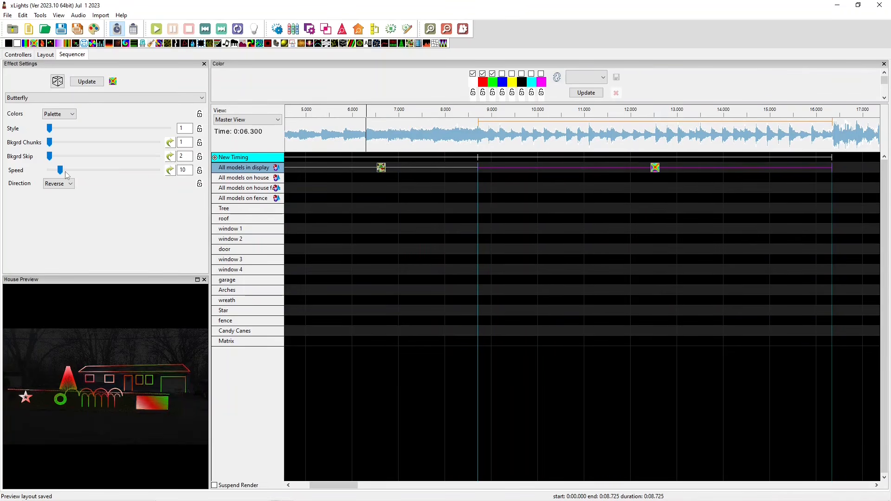
click(385, 144)
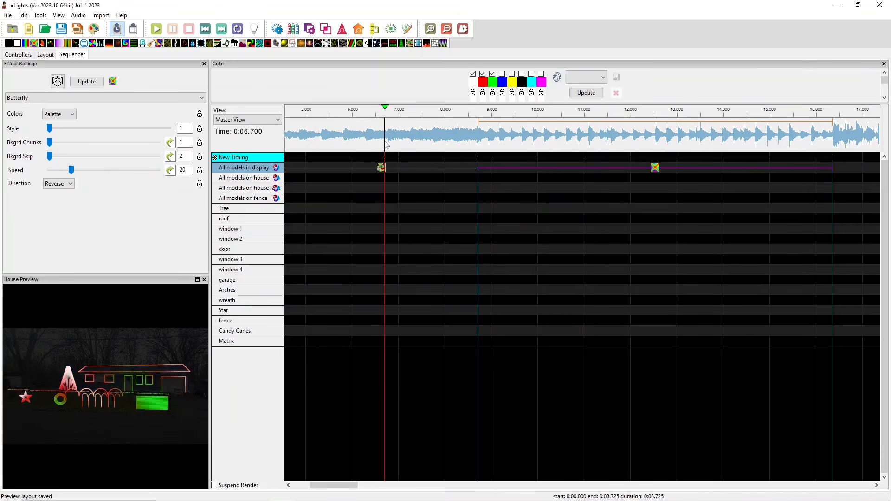
key(space)
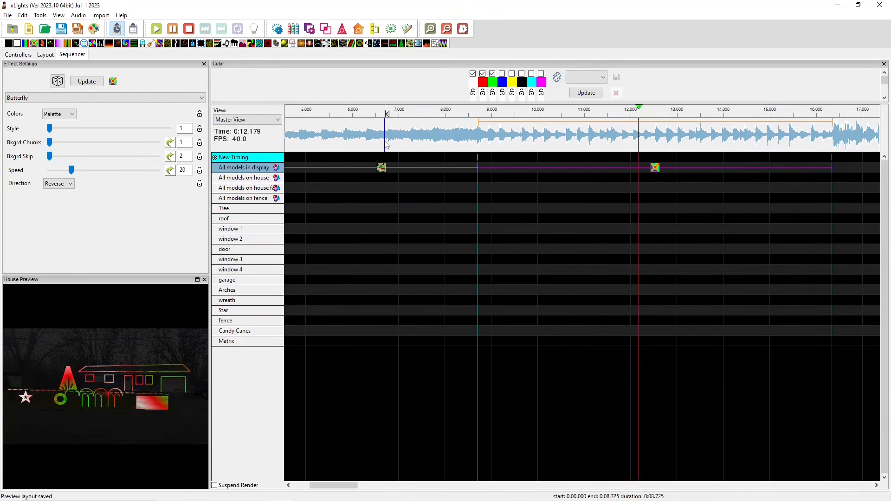
key(space)
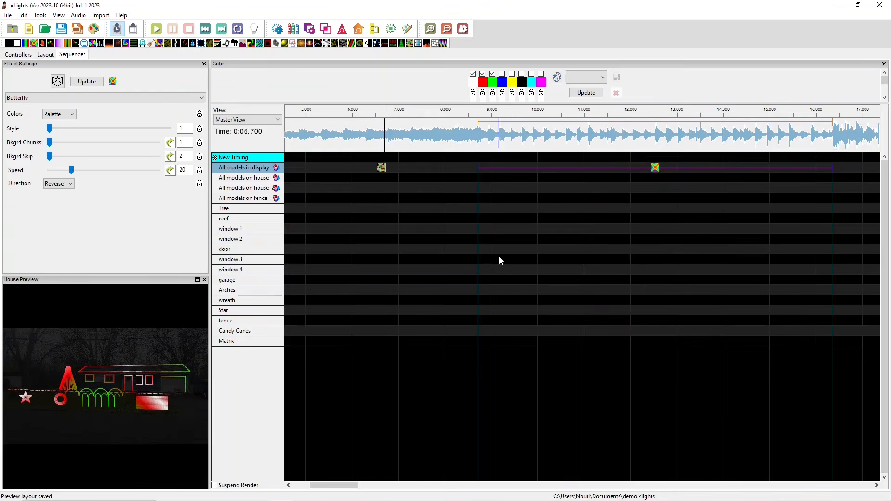
Shorten the Butterfly effect to 3.050 seconds and reposition it to span 12.050 to 15.100 seconds on the All models in display row.
scroll(499, 260, down, 2)
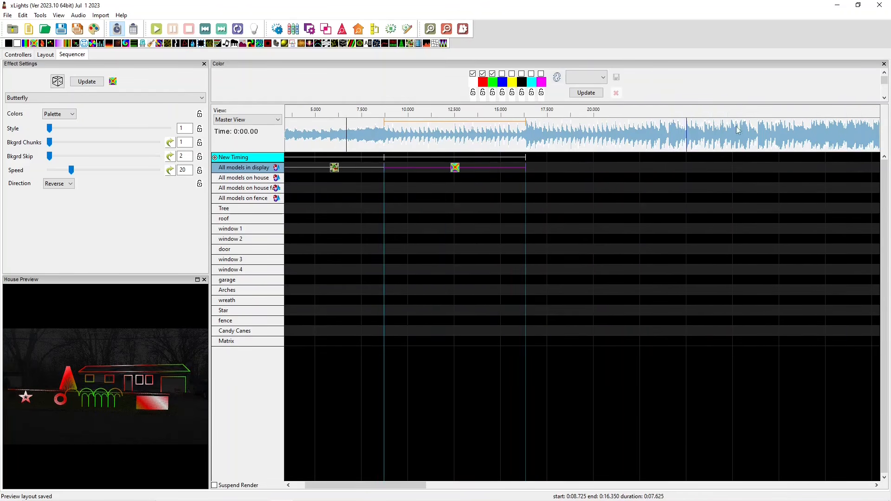
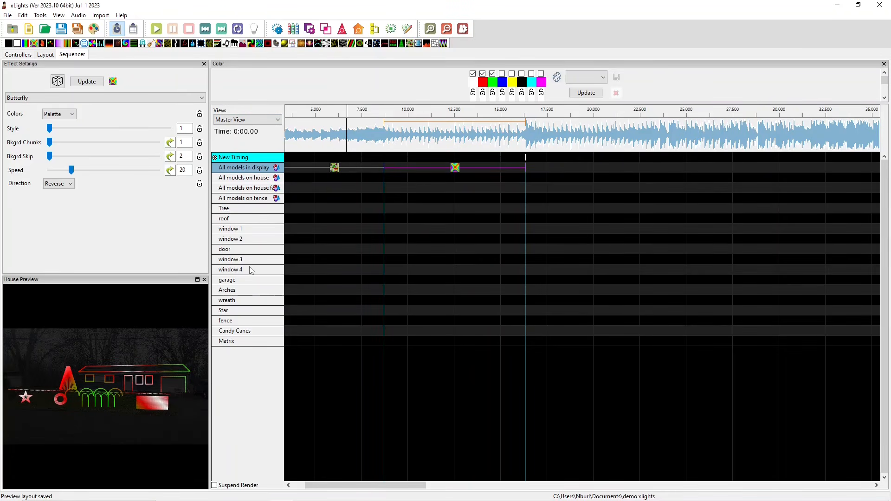
click(415, 113)
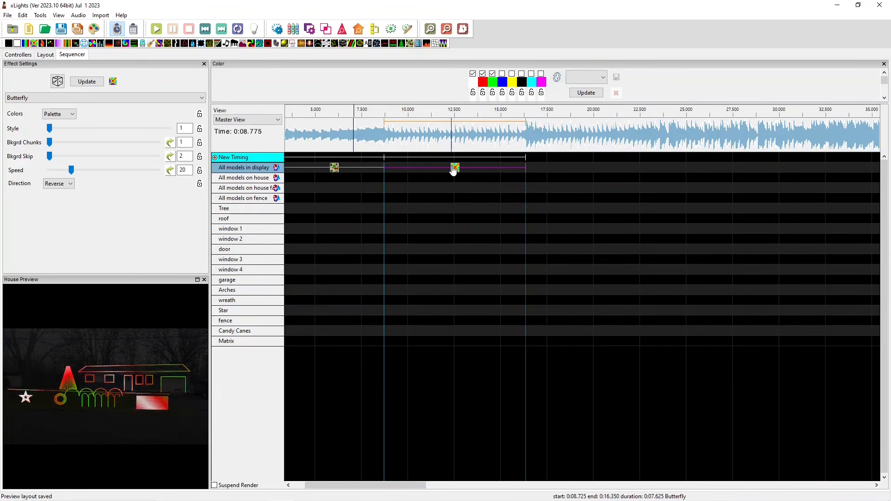
drag(453, 169, 713, 198)
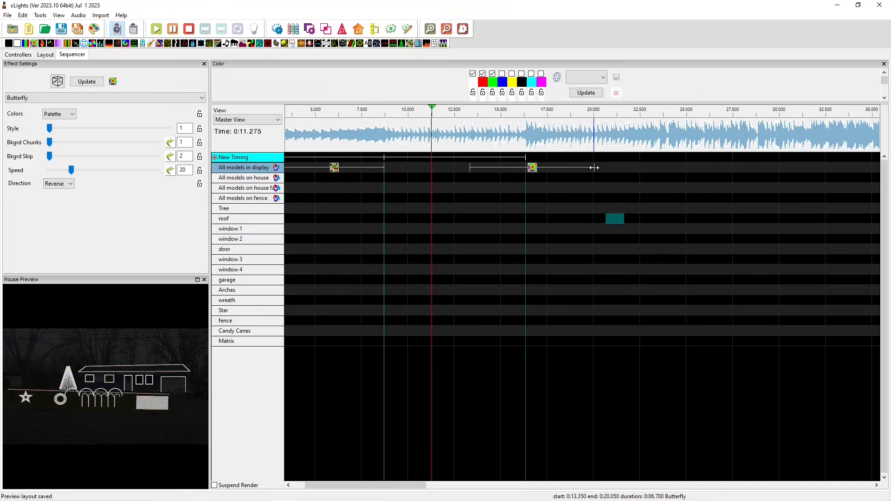
drag(594, 168, 521, 185)
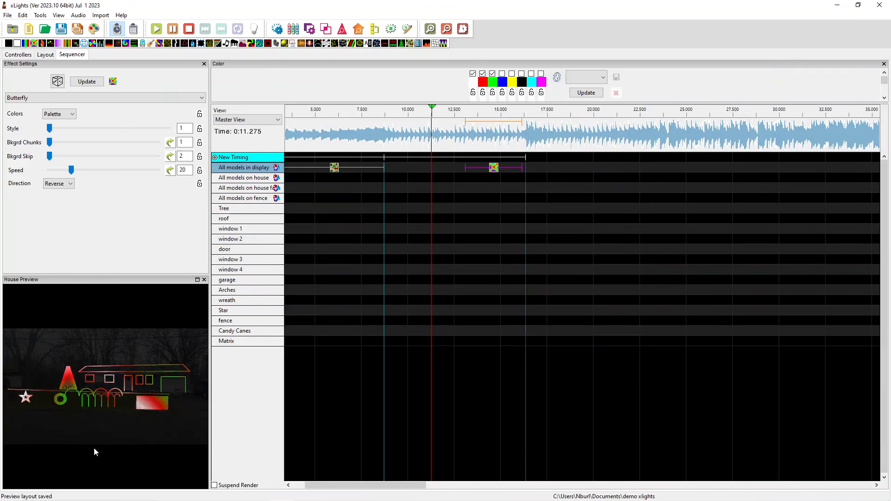
drag(493, 168, 474, 168)
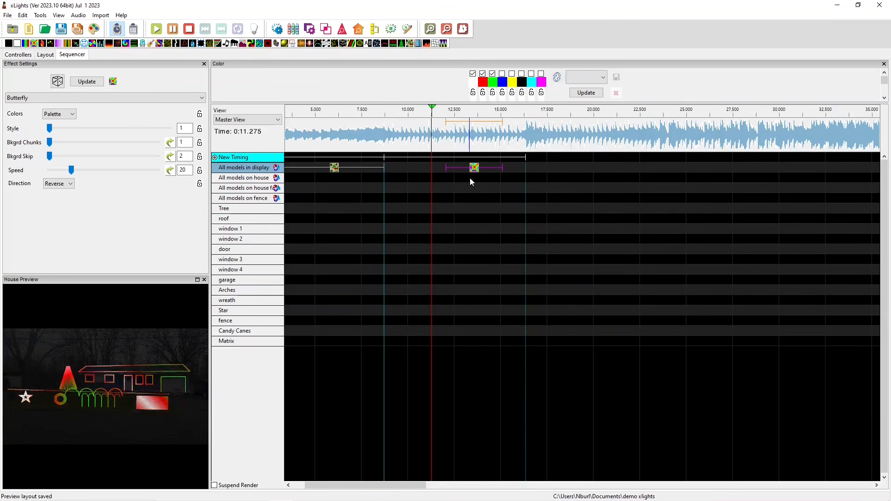
Move the Butterfly effect down row by row through the house and fence groups to the Tree row.
key(Down)
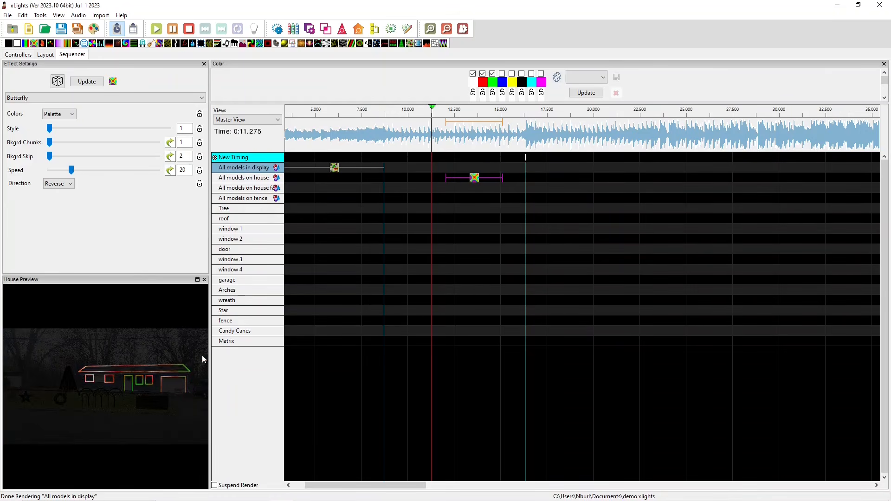
drag(474, 177, 474, 187)
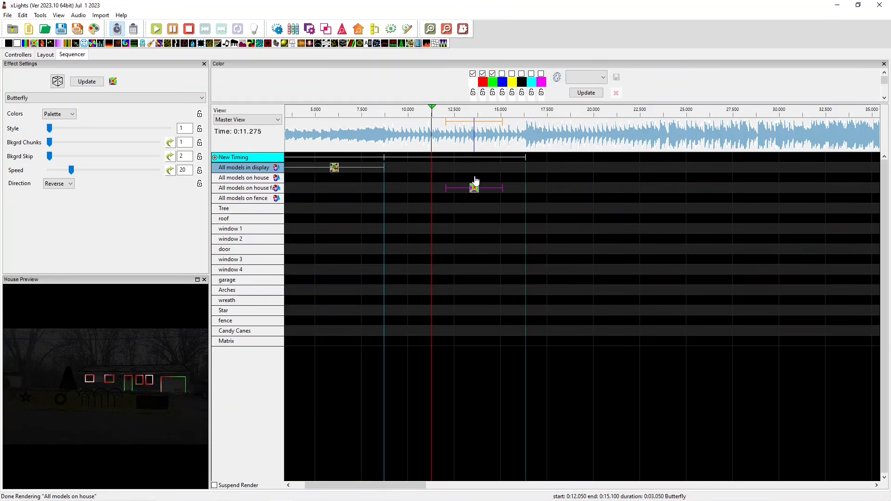
key(Down)
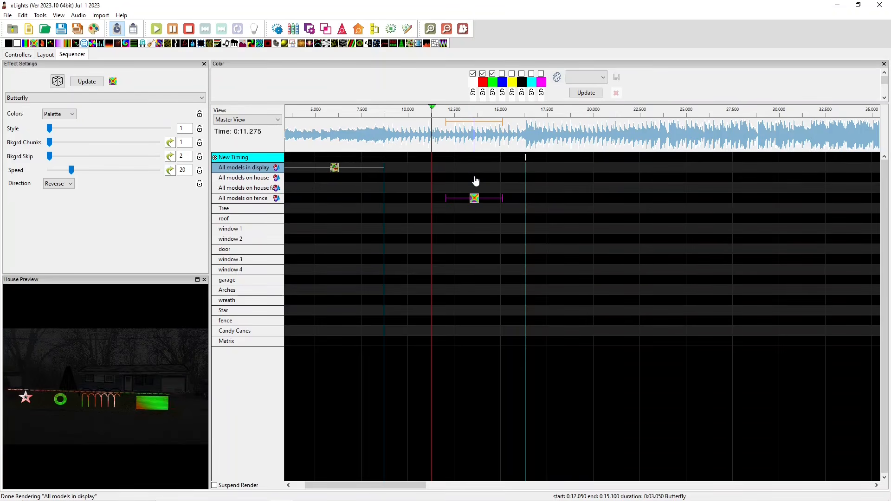
key(Down)
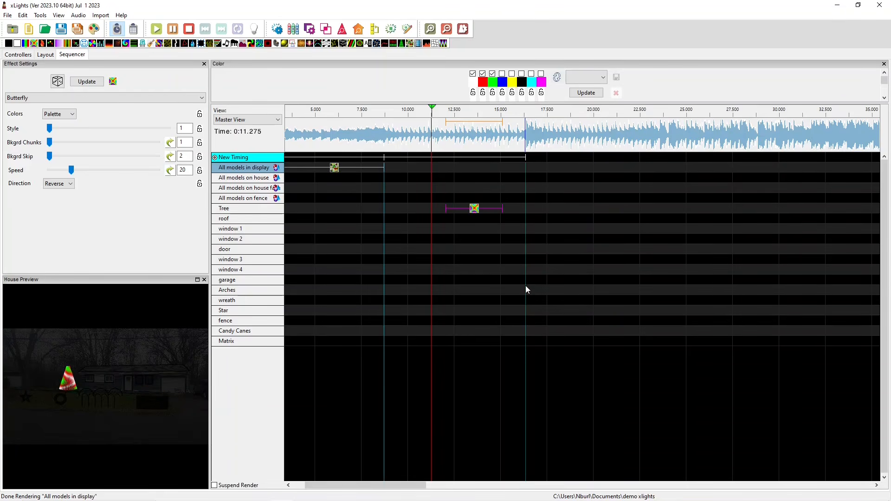
Move the Butterfly effect from the Tree row down through the individual model rows to Candy Canes.
key(ctrl+Down)
key(ctrl+Down)
key(ctrl+Down)
key(ctrl+Down)
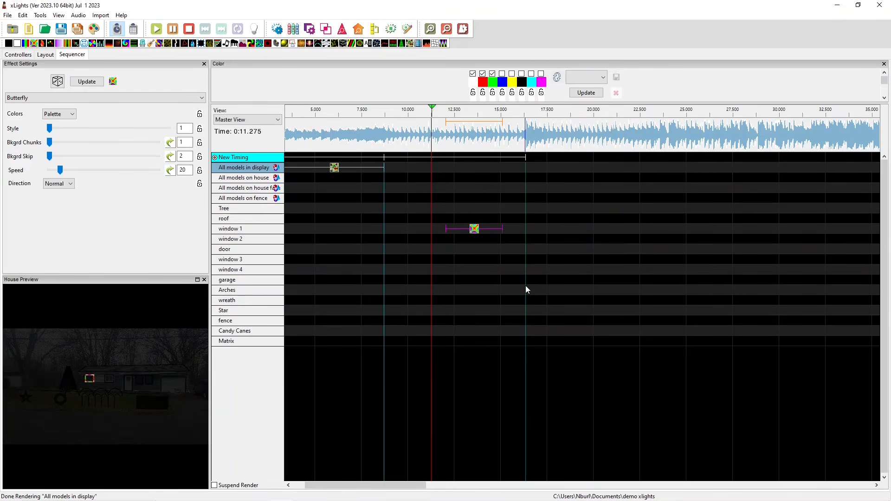
key(ctrl+Down)
key(ctrl+Down)
key(ctrl+Down)
key(ctrl+Down)
key(ctrl+Down)
key(ctrl+Down)
key(ctrl+Down)
key(ctrl+Down)
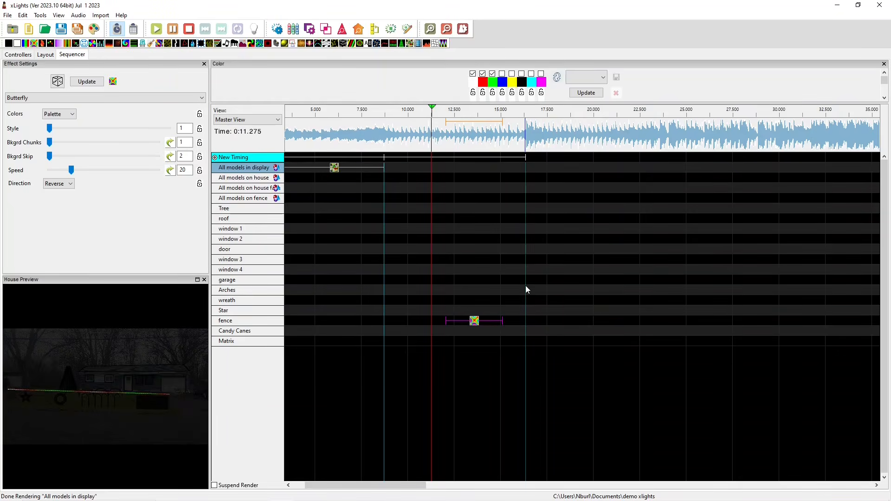
key(ctrl+Down)
Move the Butterfly effect back up through the rows to All models in display.
key(ctrl+Up)
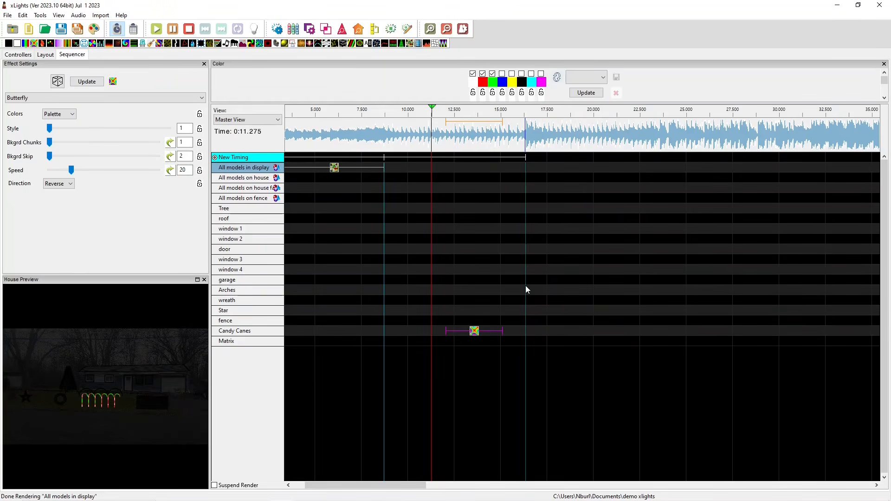
key(ctrl+Up)
key(ctrl+Up)
key(ctrl+Up)
key(ctrl+Up)
key(ctrl+Up)
key(ctrl+Up)
key(ctrl+Up)
key(ctrl+Up)
key(ctrl+Up)
key(ctrl+Up)
key(ctrl+Up)
key(ctrl+Up)
key(ctrl+Up)
key(ctrl+Up)
key(ctrl+Up)
key(ctrl+Up)
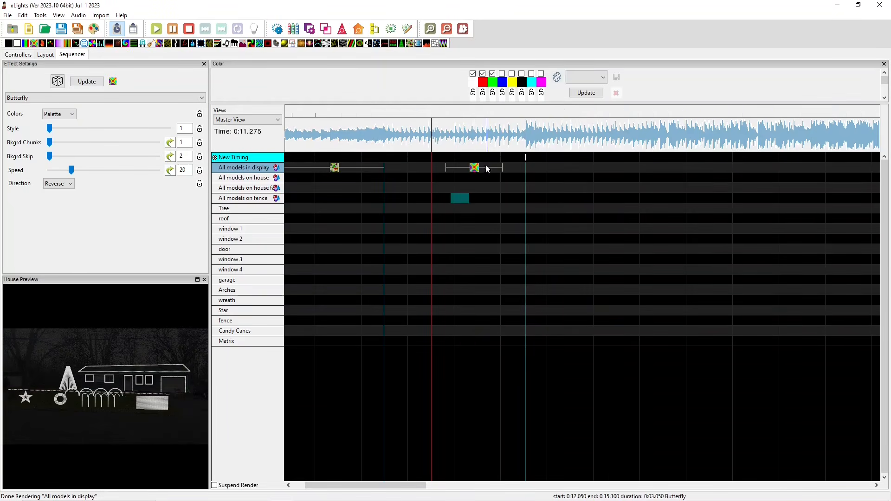
Split the Butterfly effect on the All models in display row into two effects.
right_click(474, 167)
drag(474, 167, 472, 167)
right_click(472, 167)
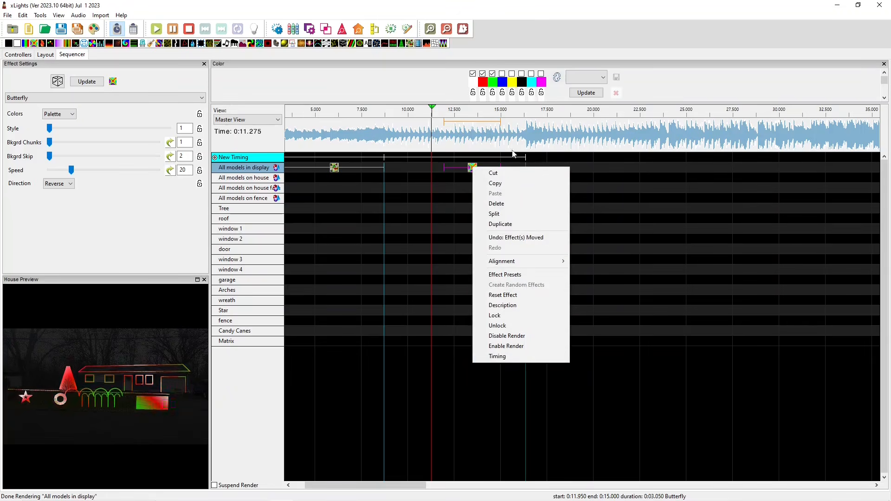
click(495, 214)
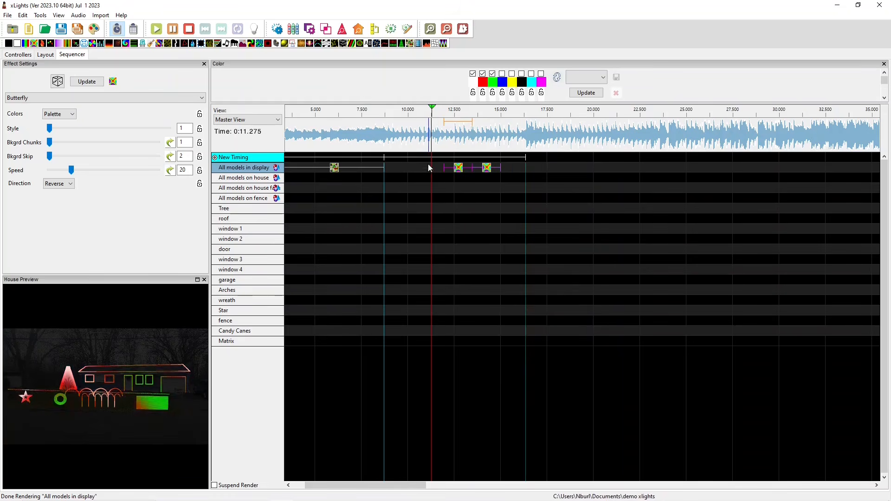
Undo the split of the Butterfly effect on the All models in display row.
right_click(493, 191)
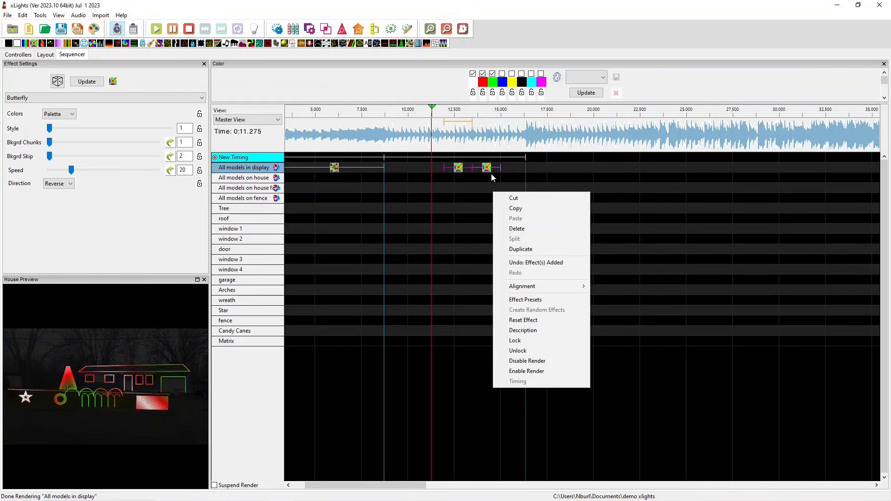
right_click(471, 191)
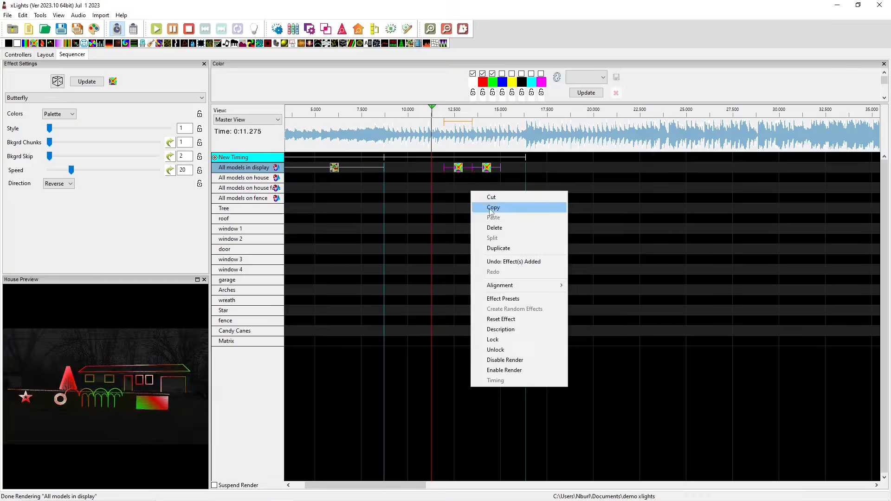
click(465, 261)
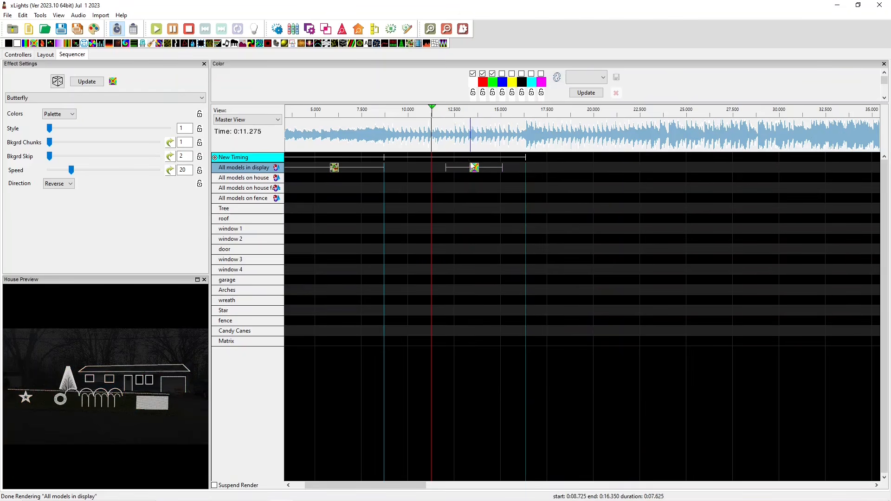
Examine the duplicate, alignment and Effect Presets options available for the Butterfly effect on the All models in display row.
right_click(475, 166)
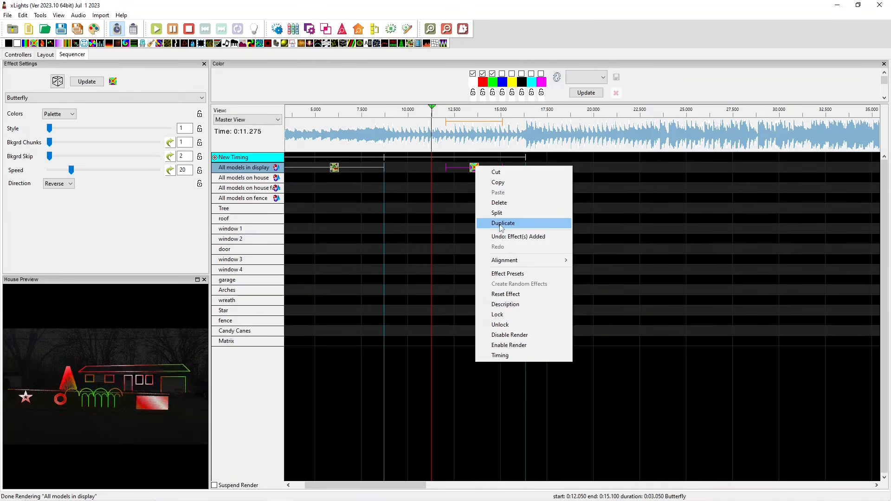
click(500, 225)
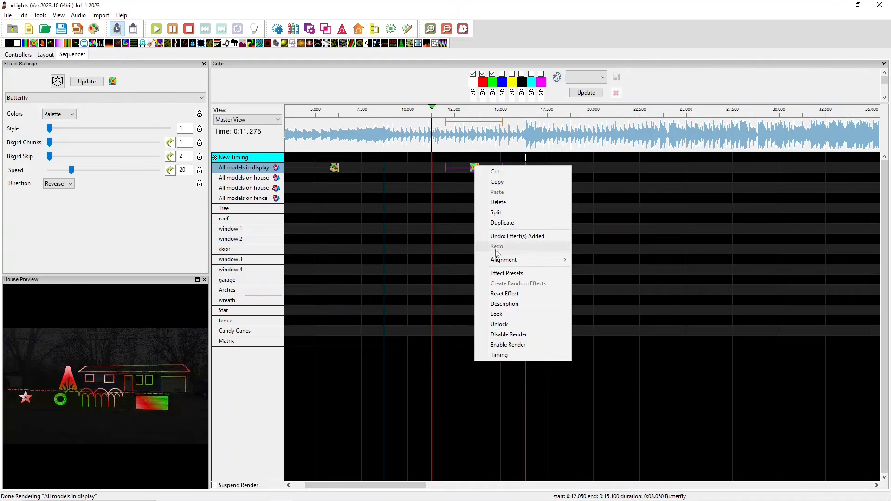
mouse_move(494, 263)
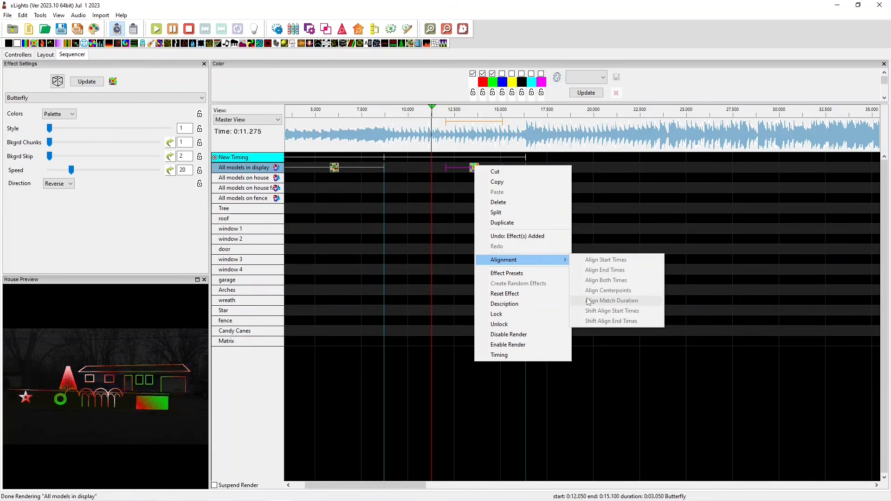
click(534, 273)
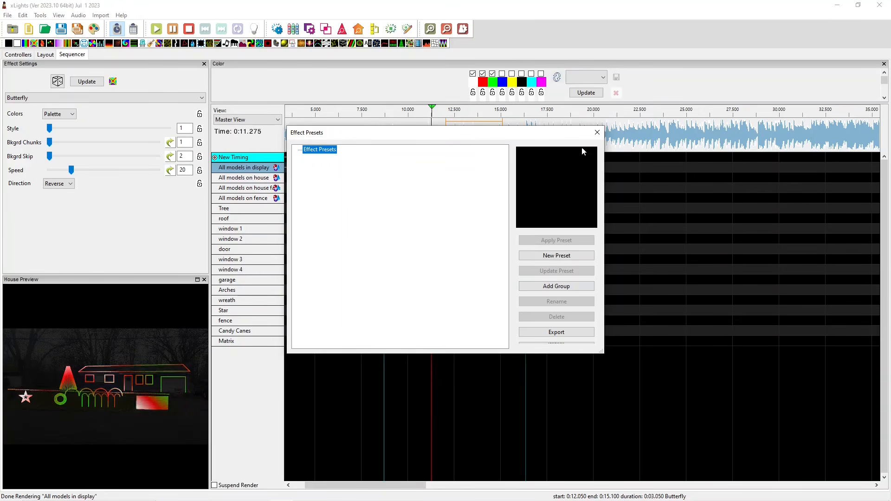
click(597, 133)
right_click(471, 170)
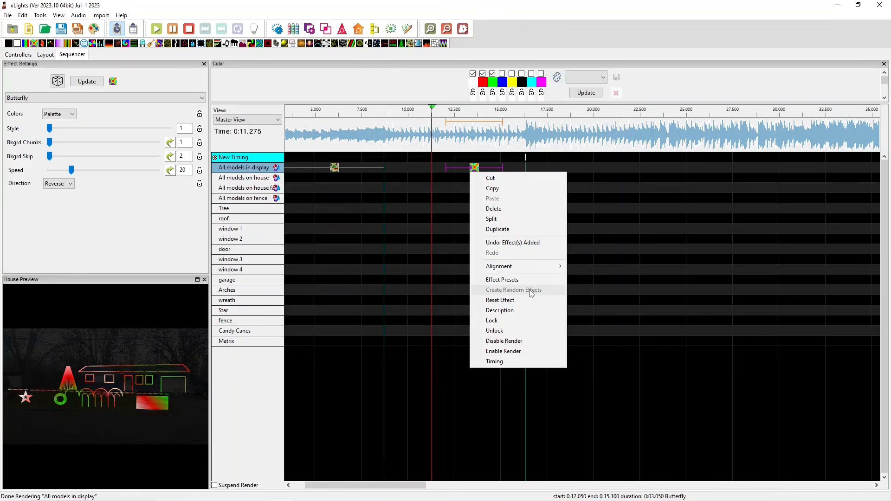
click(440, 253)
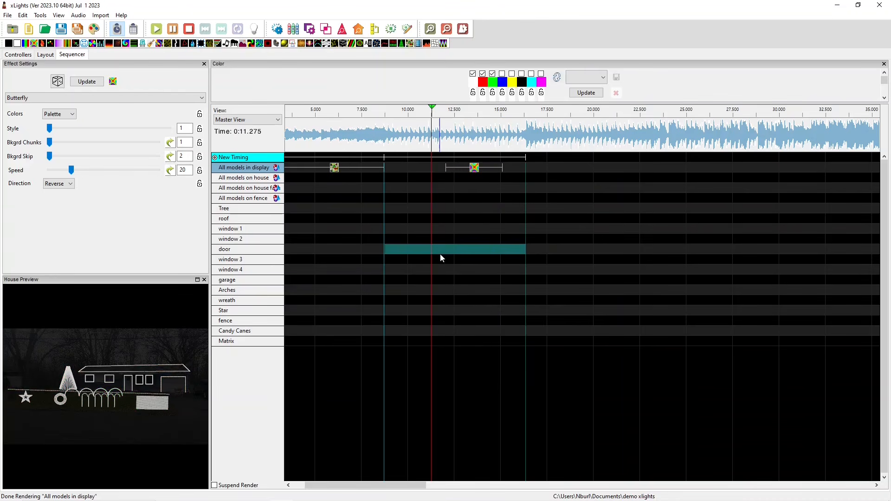
Create random effects across both New Timing sections of the window 1 row, and delete them.
click(391, 229)
drag(345, 230, 399, 230)
drag(386, 485, 373, 484)
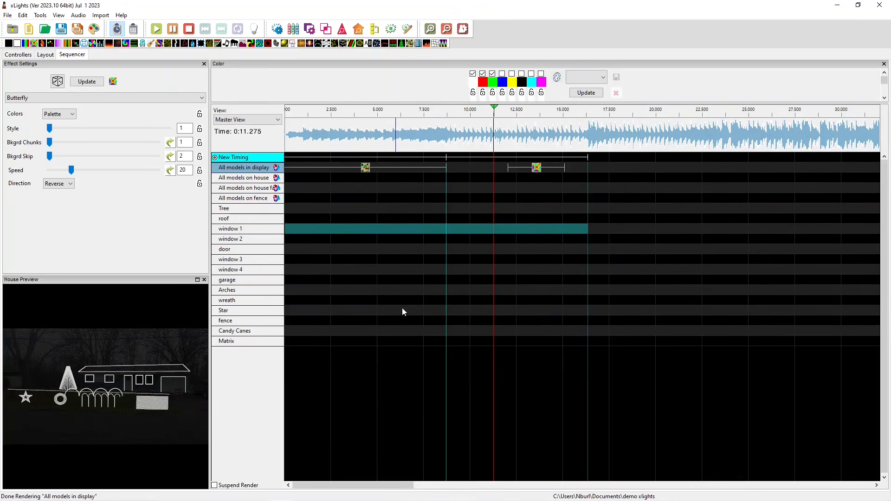
drag(411, 234, 472, 233)
right_click(481, 226)
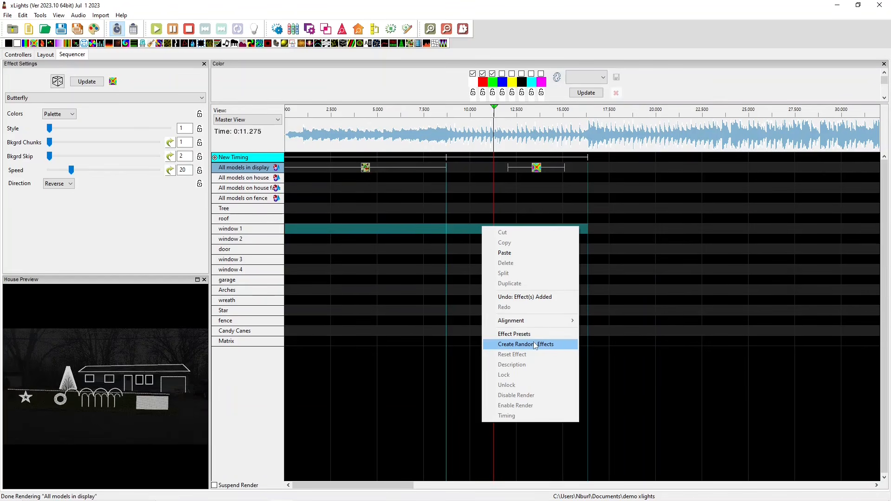
click(535, 345)
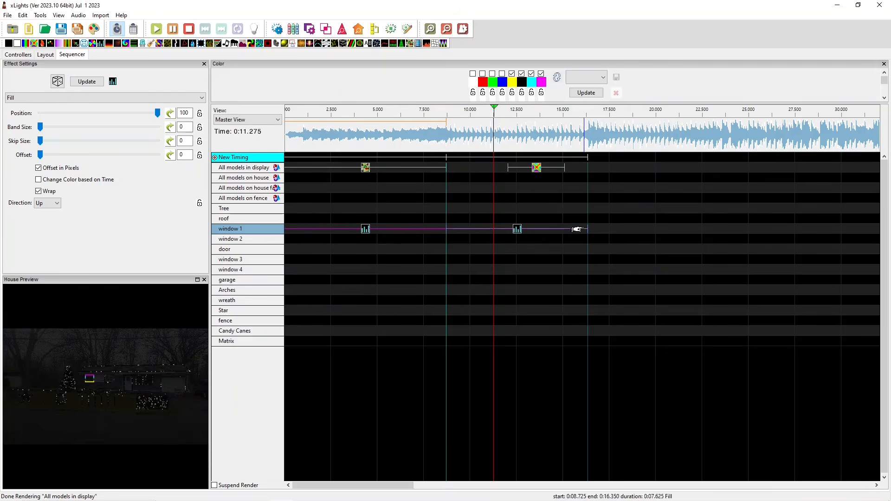
key(Delete)
Reset the Butterfly effect on the All models in display row and give it the description "this is the butterfly effect".
right_click(536, 167)
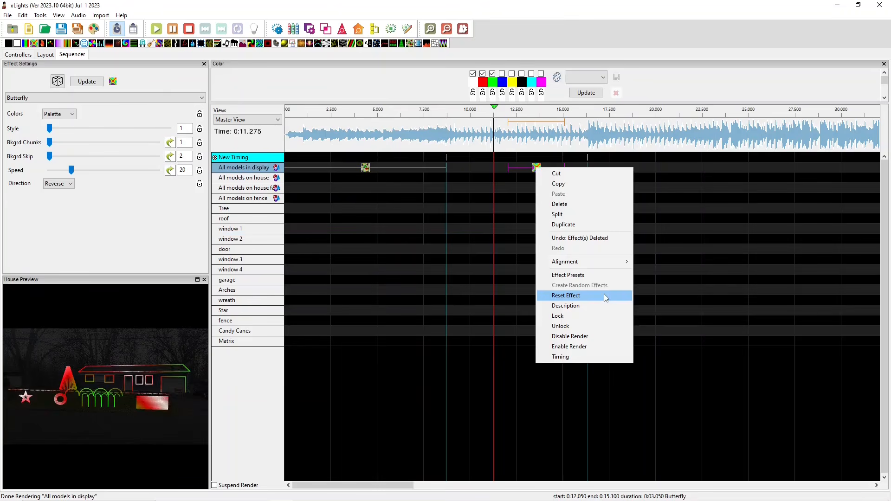
click(566, 296)
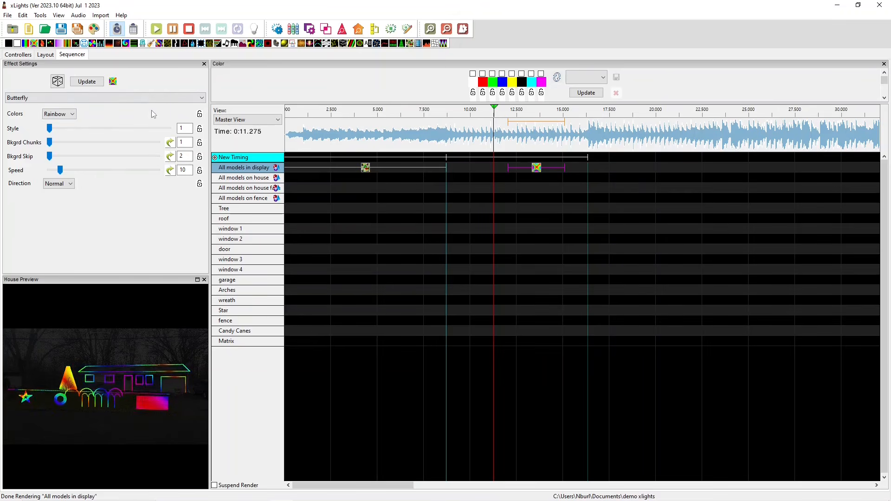
right_click(536, 168)
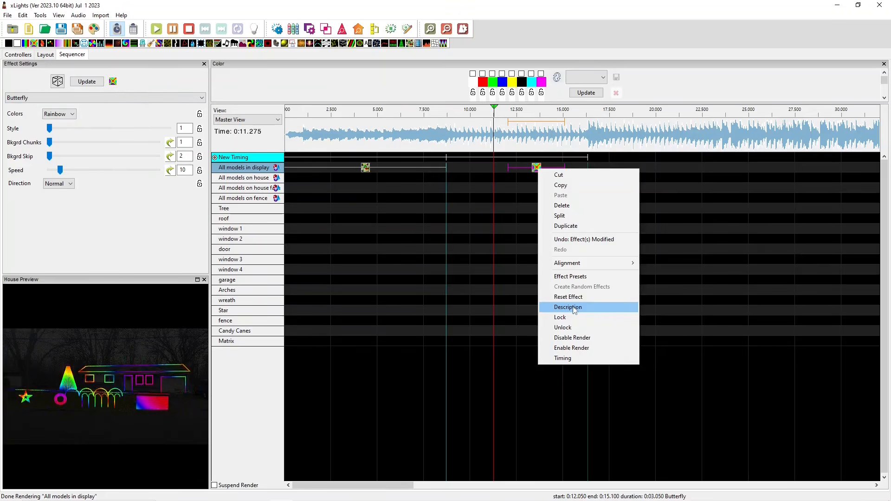
click(570, 308)
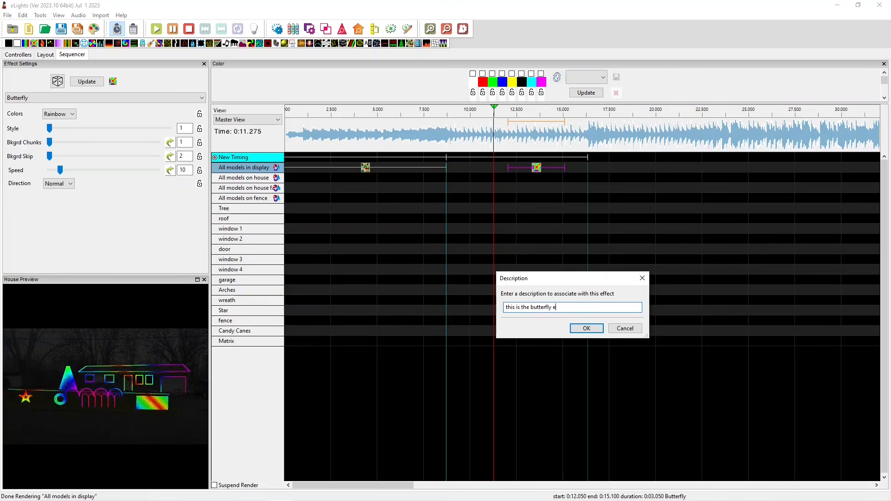
key(Return)
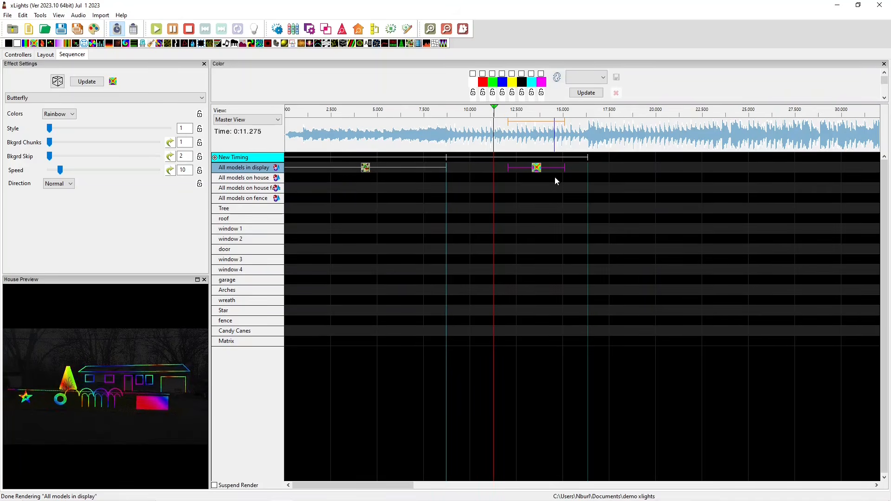
right_click(537, 174)
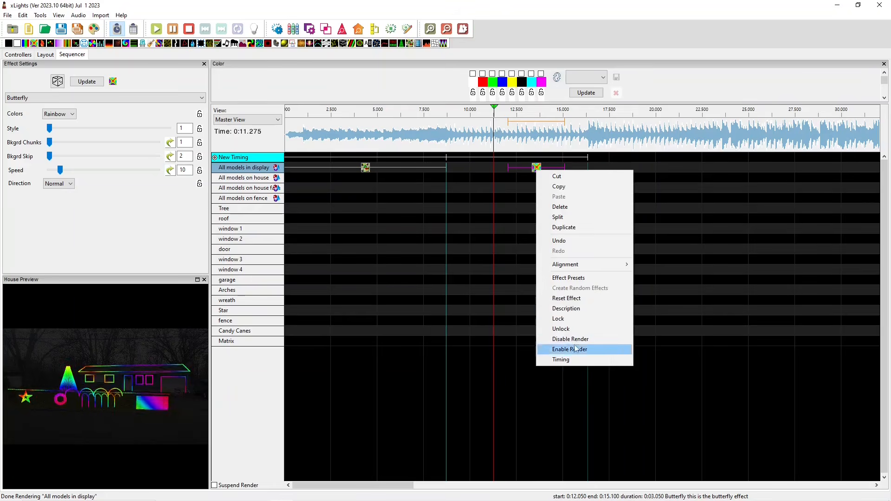
click(560, 308)
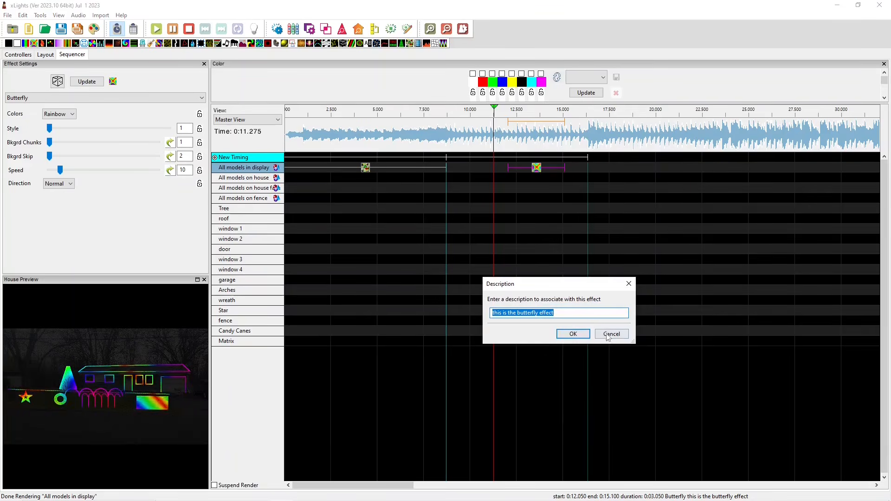
click(572, 335)
Lock the Butterfly effect on the All models in display row and unlock it again.
right_click(534, 168)
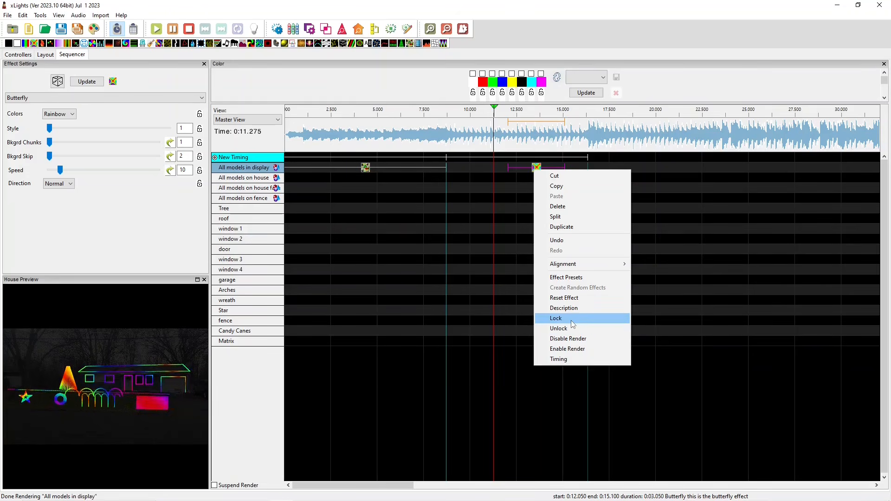
click(572, 320)
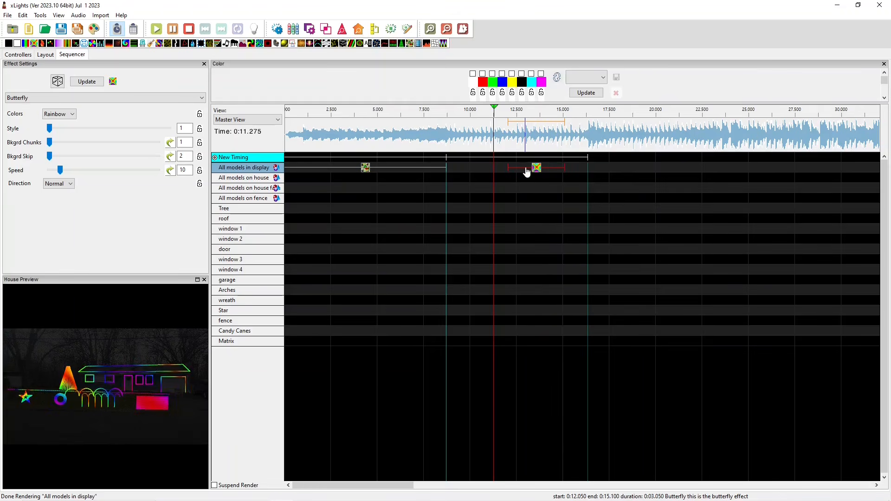
right_click(532, 167)
click(556, 324)
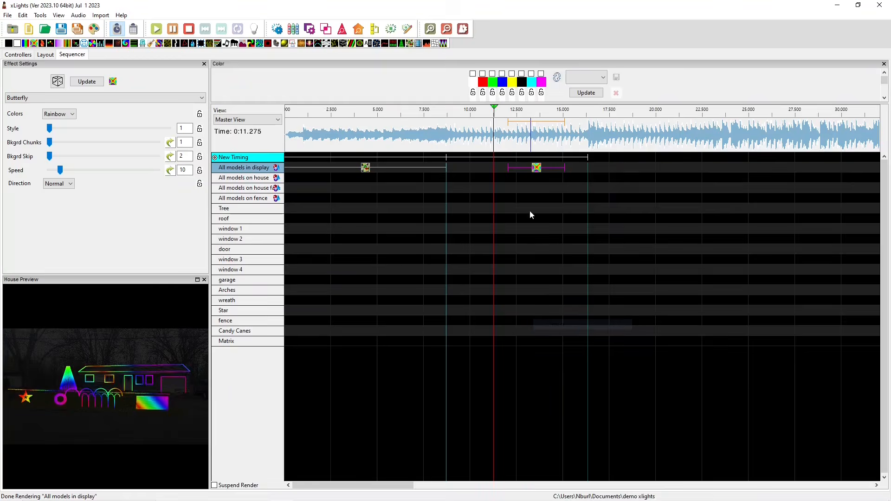
right_click(534, 170)
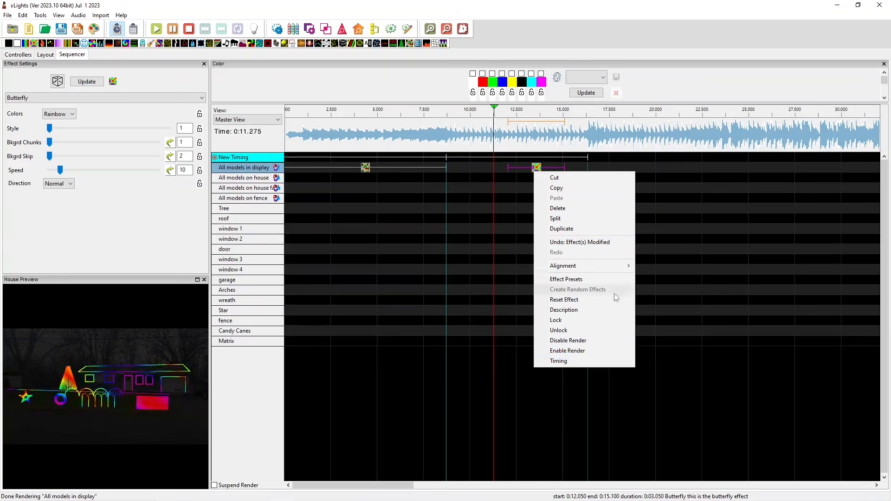
right_click(538, 169)
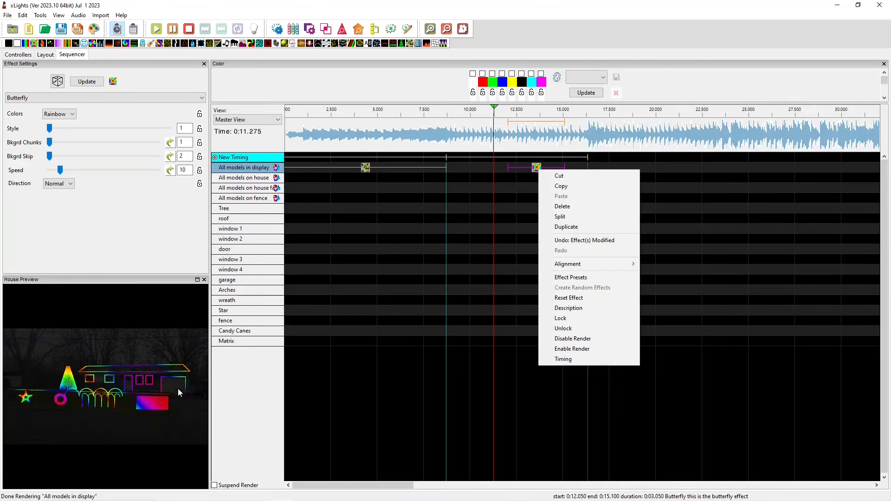
click(368, 291)
click(521, 314)
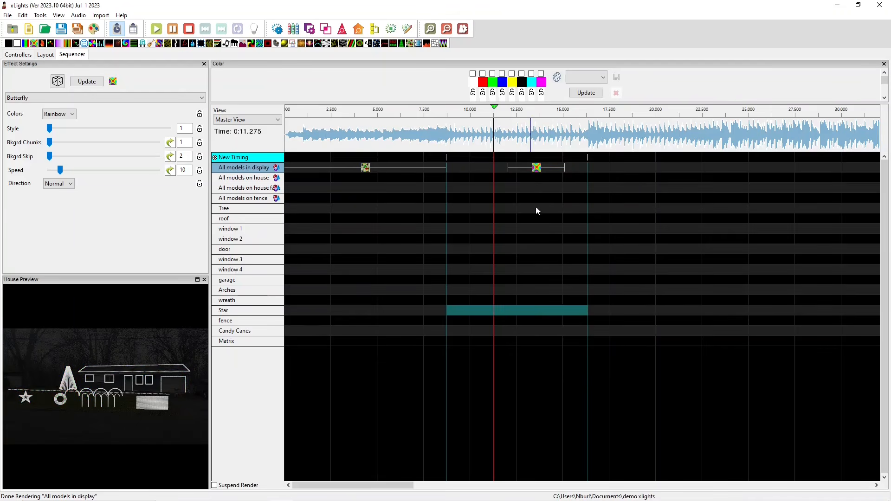
Review the start time, duration and end time in the Butterfly effect's timing settings, and accept them as they are.
click(535, 168)
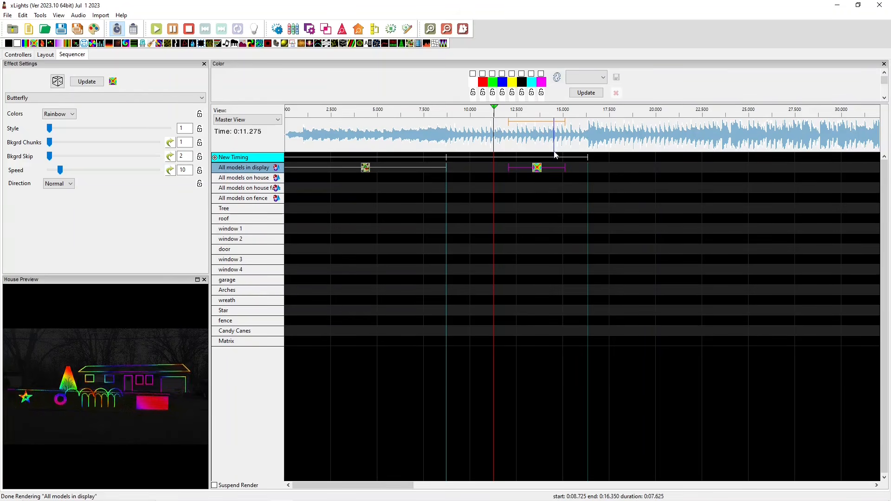
right_click(534, 171)
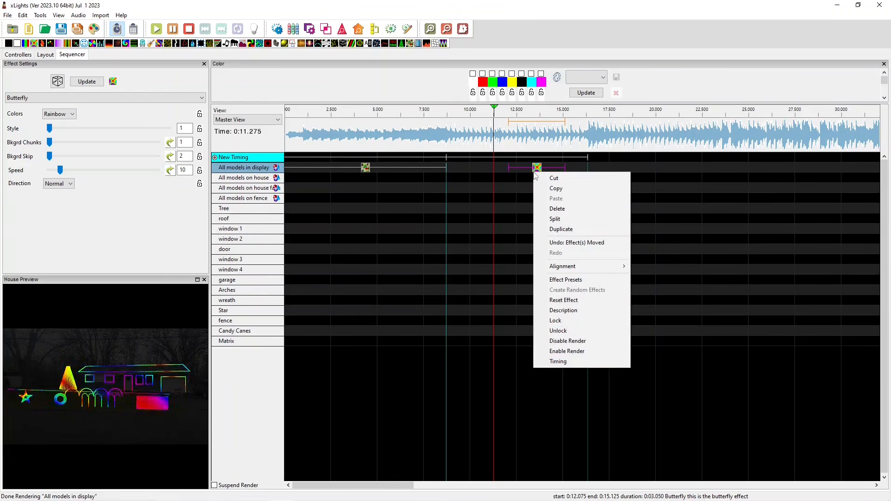
click(576, 362)
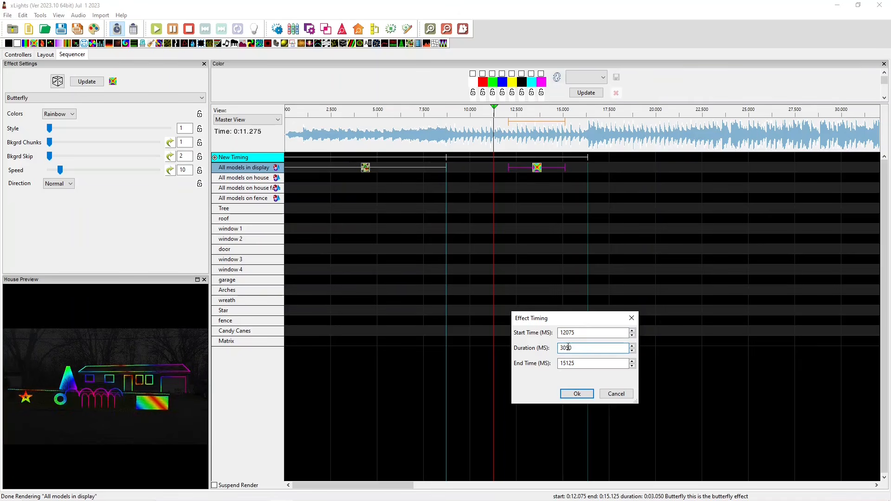
click(565, 363)
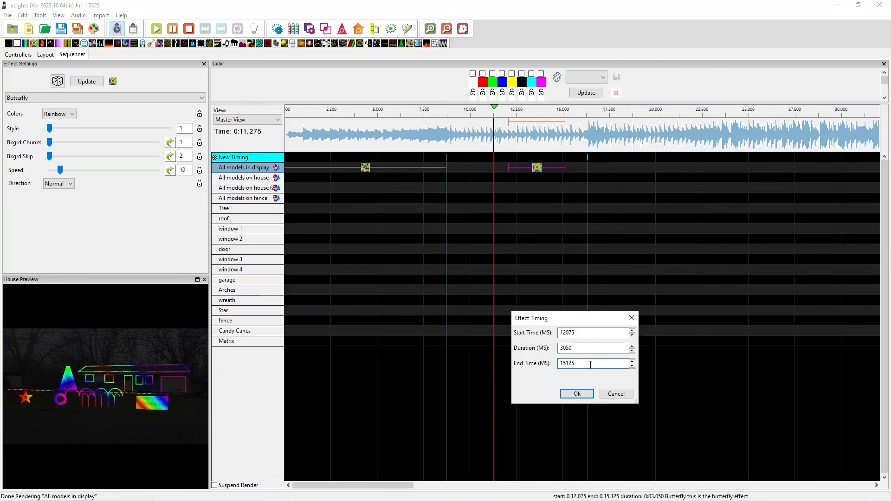
click(583, 397)
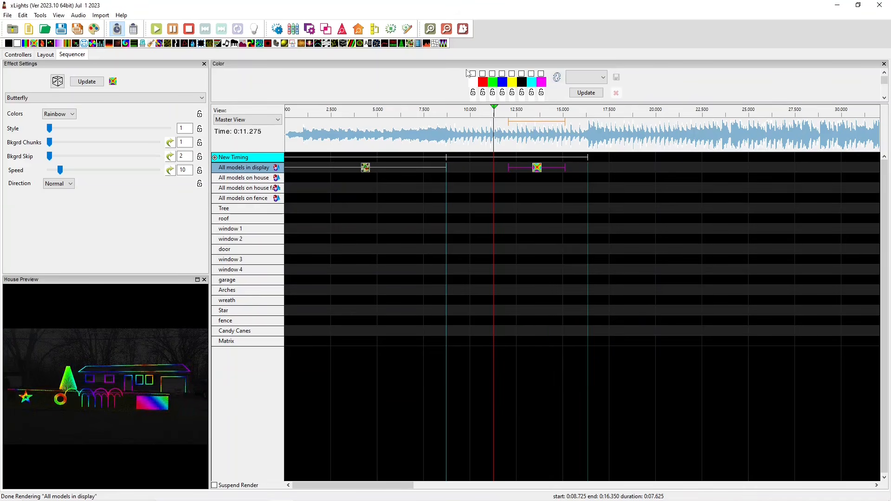
Set the Butterfly effect's Colors option to Palette and enable the red and green palette colors.
click(59, 114)
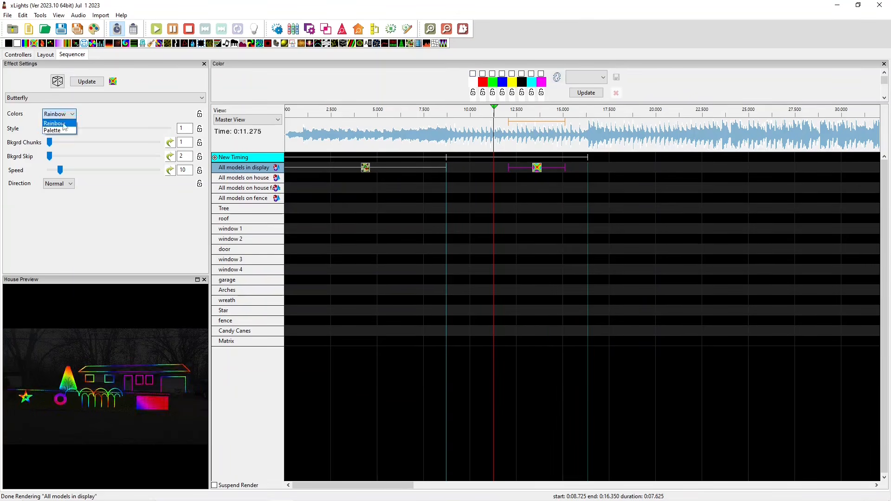
click(65, 130)
click(483, 74)
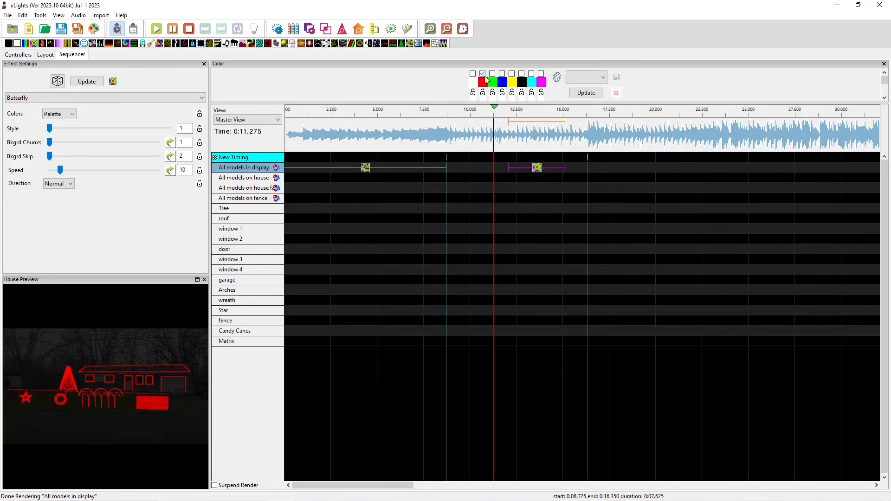
click(492, 74)
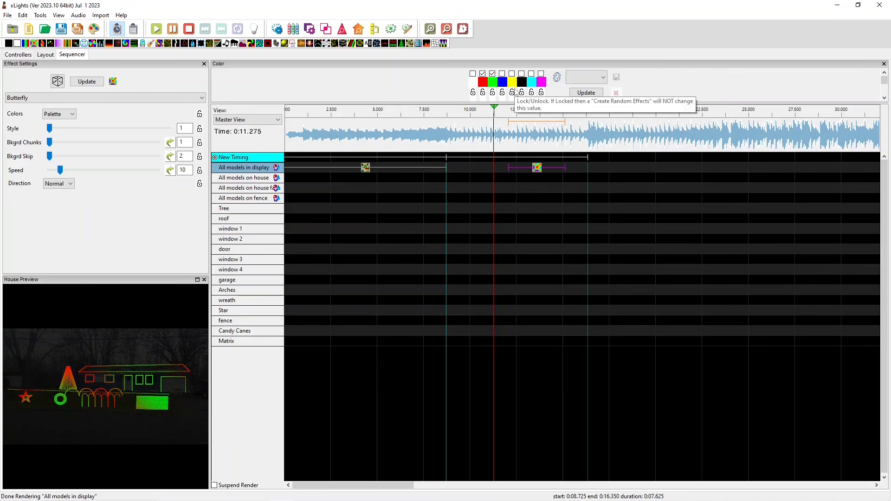
Load the saved orange palette for the Butterfly effect, and switch back to the multicolor palette.
click(598, 80)
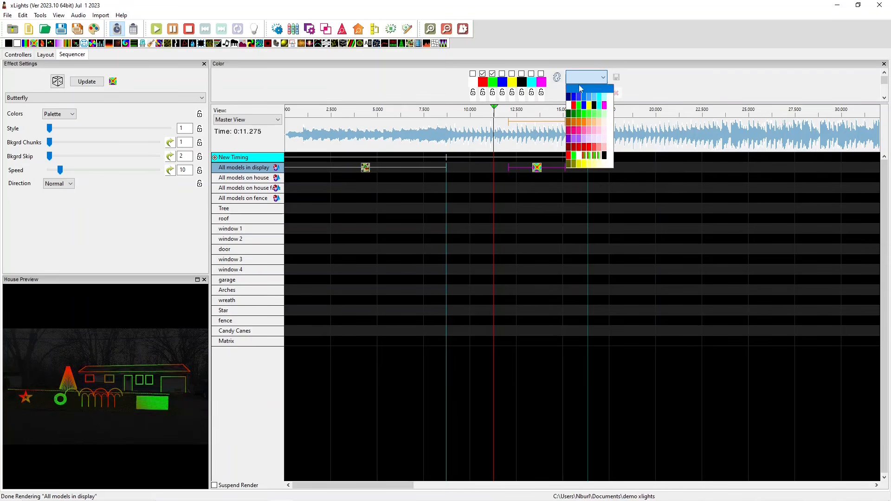
click(597, 124)
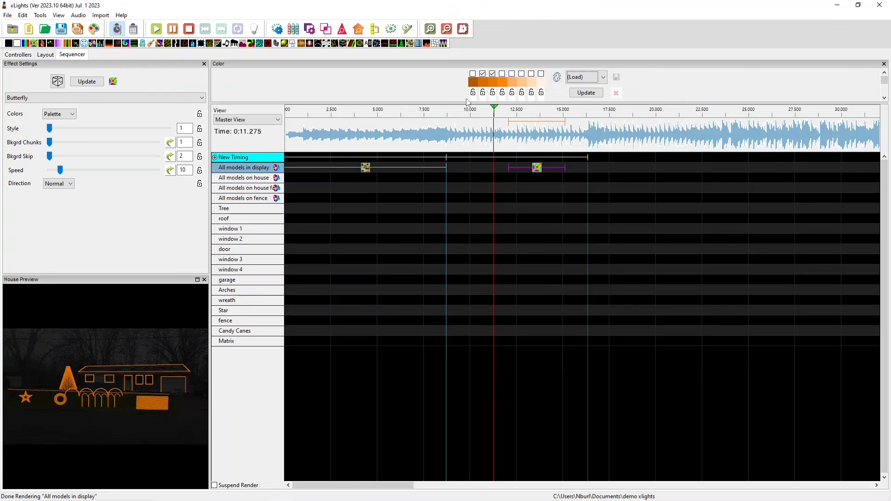
click(585, 77)
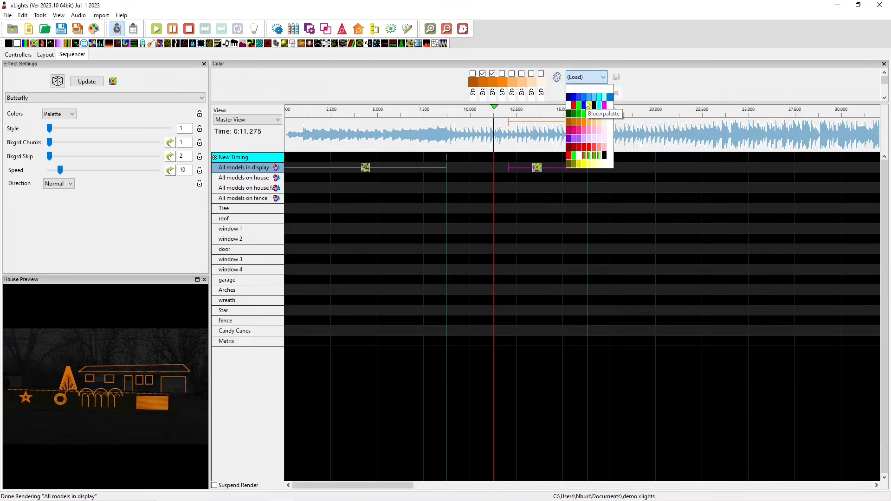
click(588, 105)
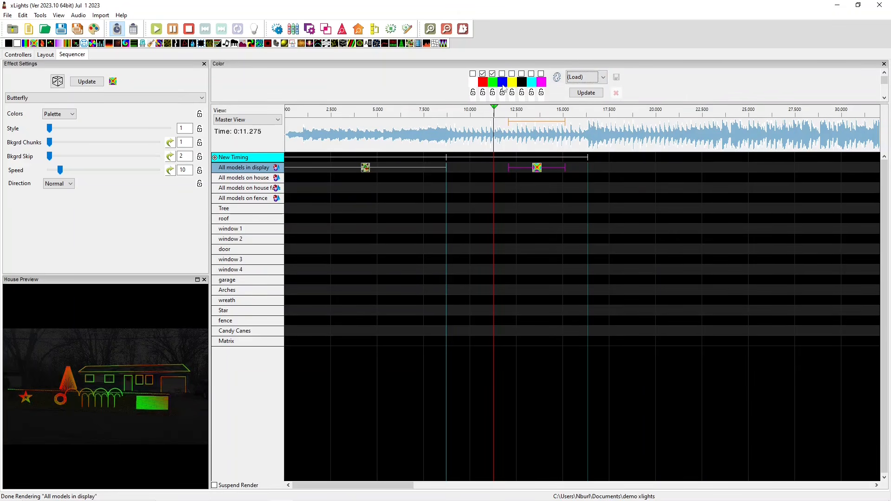
Change the blue palette color of the Butterfly effect to orange and enable it.
click(502, 82)
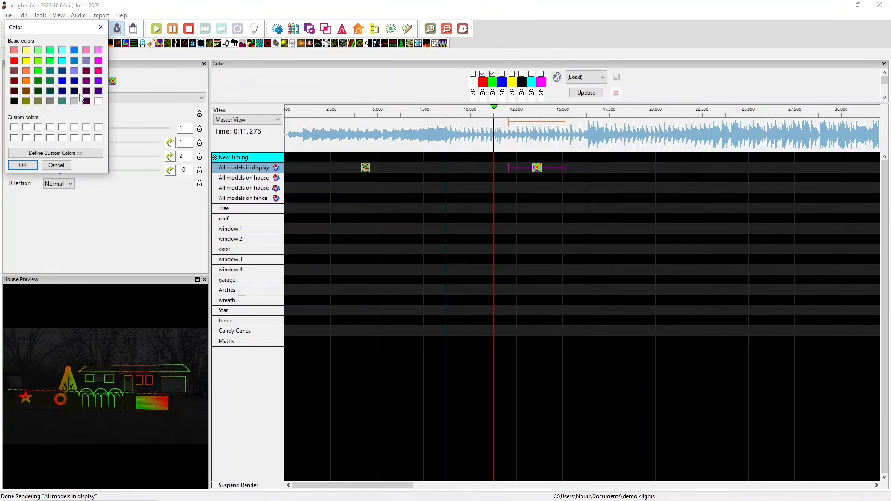
click(26, 81)
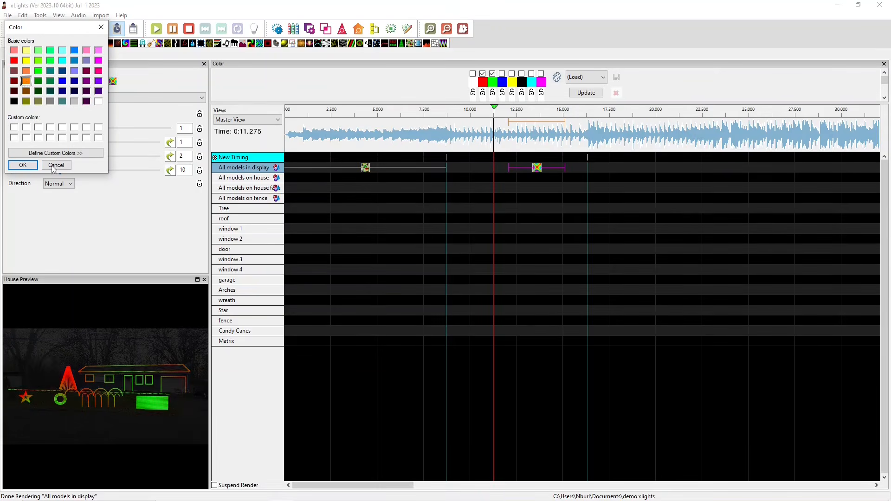
click(34, 167)
click(502, 74)
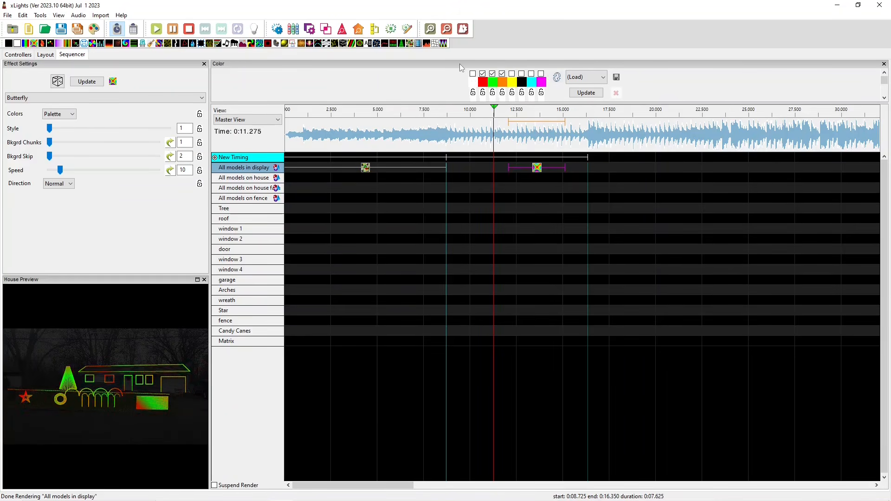
Reverse the palette's color order, disable cyan, black and yellow, and enable orange, green and red.
click(556, 78)
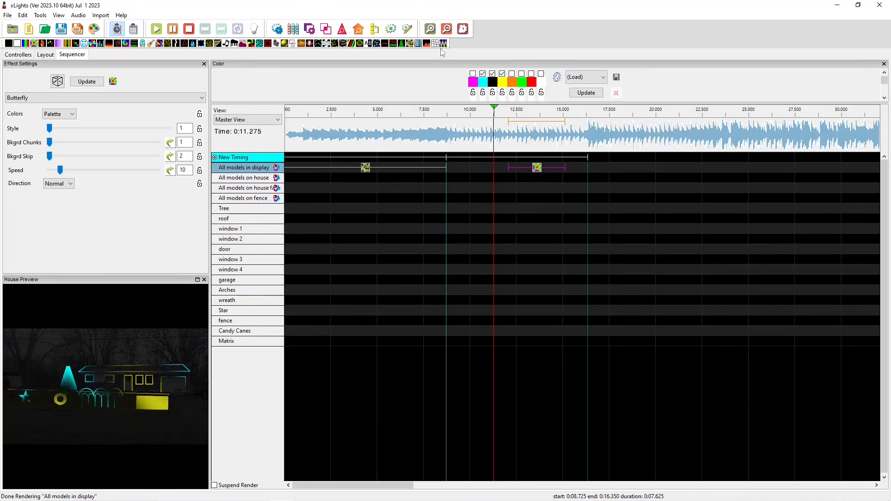
click(482, 73)
click(501, 74)
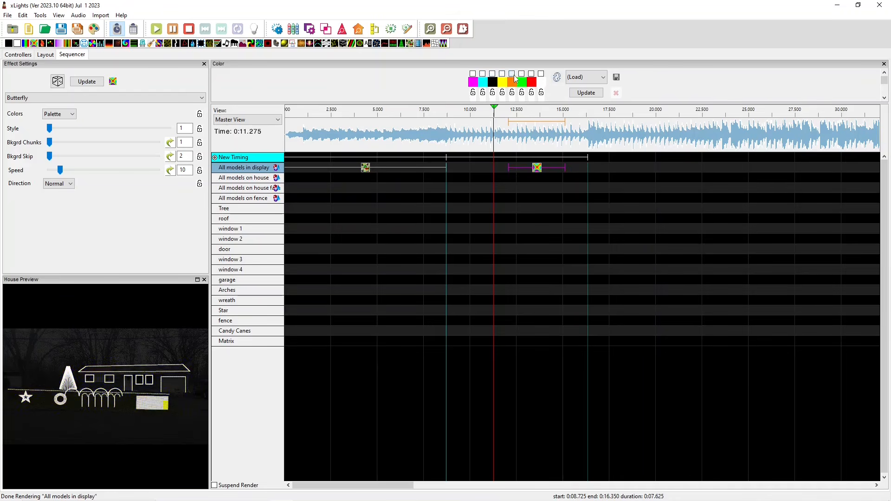
click(512, 73)
click(530, 74)
click(521, 74)
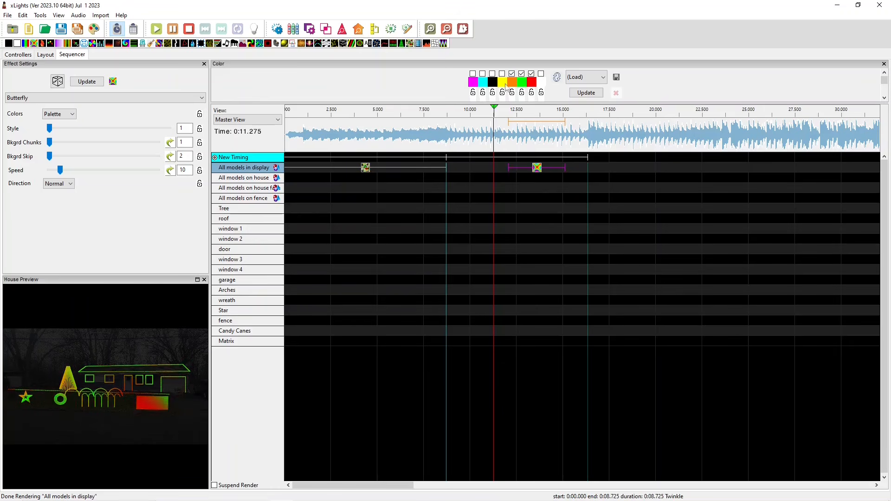
Reload the saved multicolor palette, and open a palette color's Color Curve settings and cancel them.
click(583, 81)
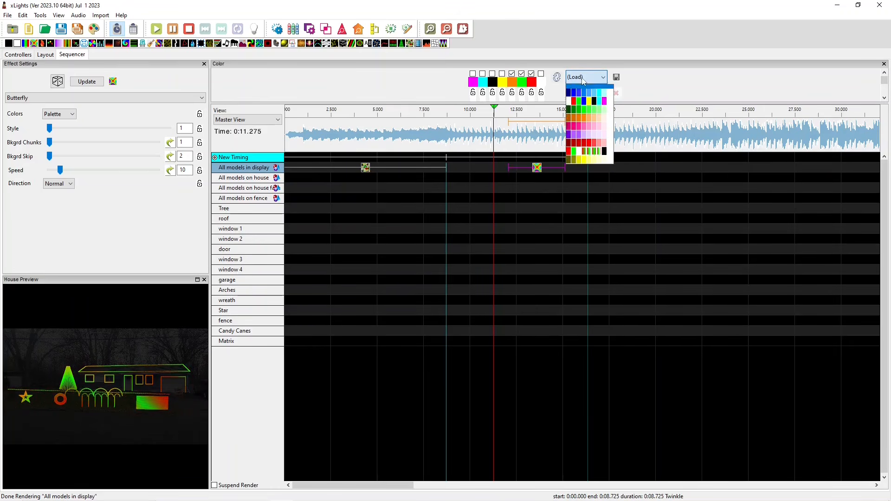
click(583, 106)
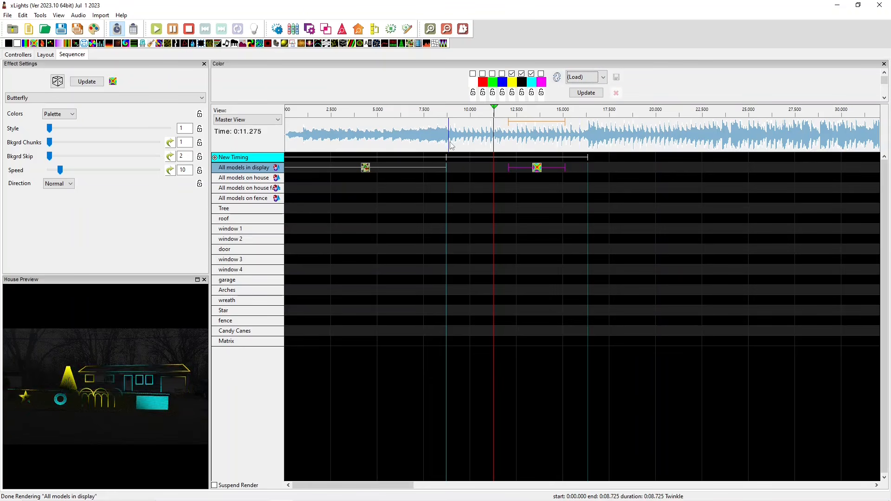
click(519, 83)
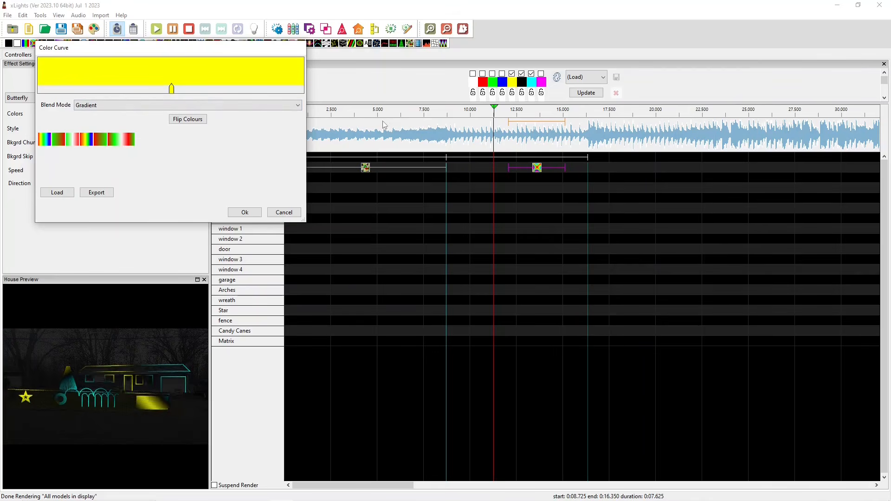
key(Escape)
Enable the white, red and green palette colors, and disable yellow, black and cyan.
click(483, 74)
click(472, 73)
click(492, 74)
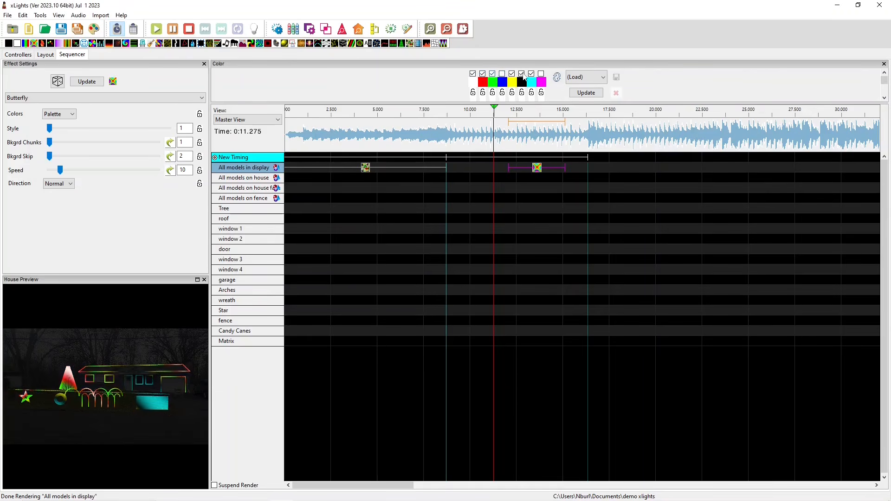
click(521, 74)
click(531, 74)
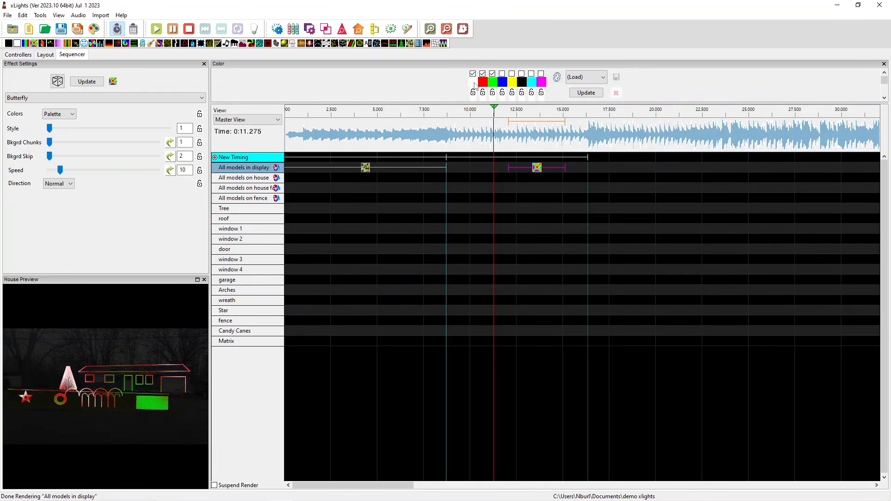
Change the three enabled palette colors, white, red and green, to purple, orange and red.
click(474, 83)
click(97, 82)
click(23, 164)
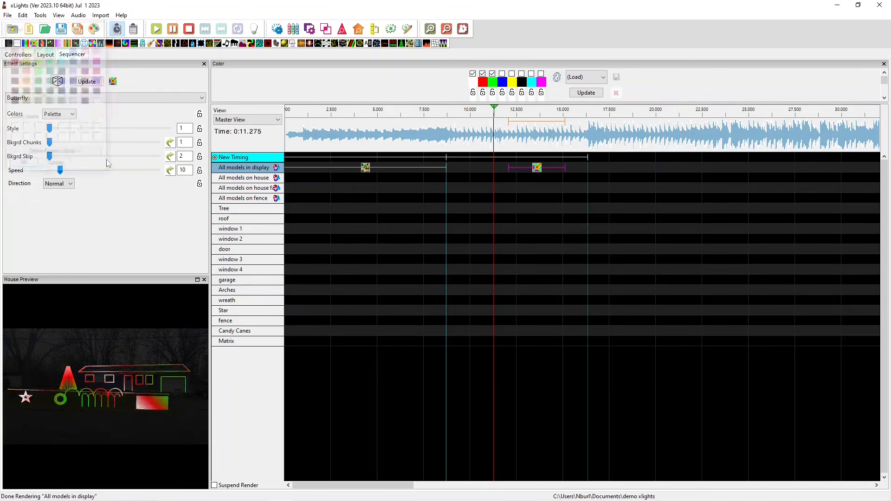
click(482, 84)
click(26, 81)
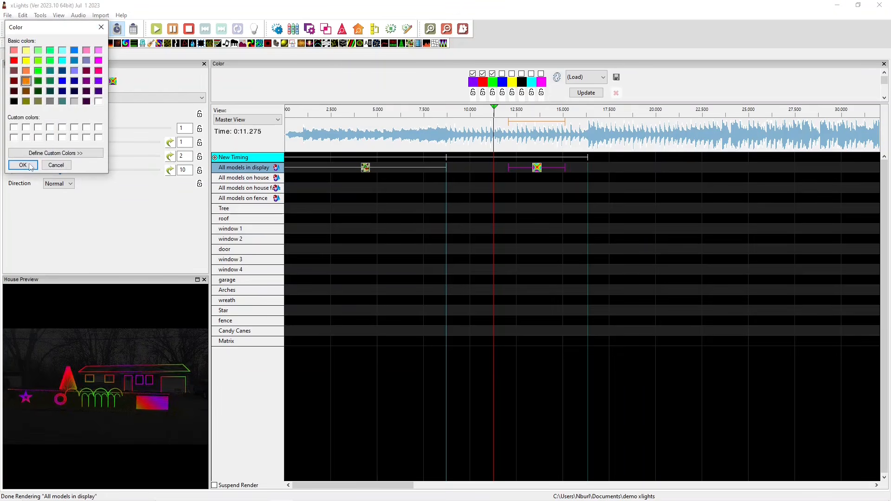
click(23, 164)
click(495, 84)
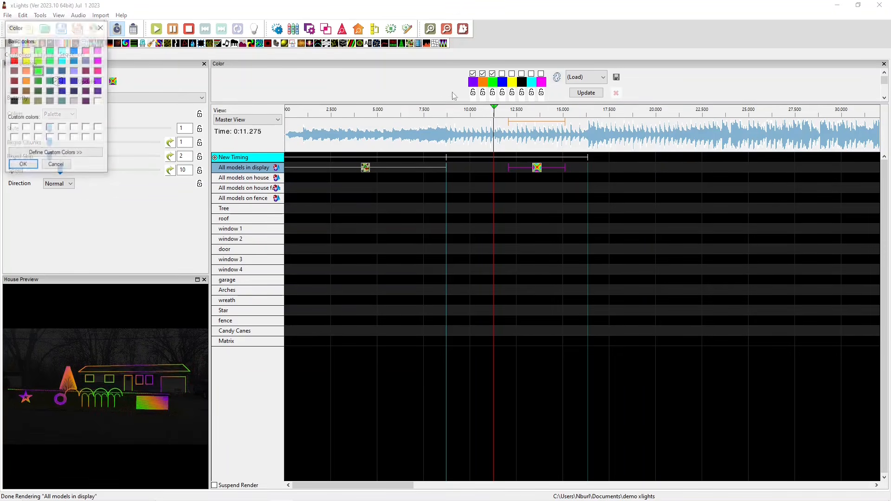
click(14, 61)
click(23, 164)
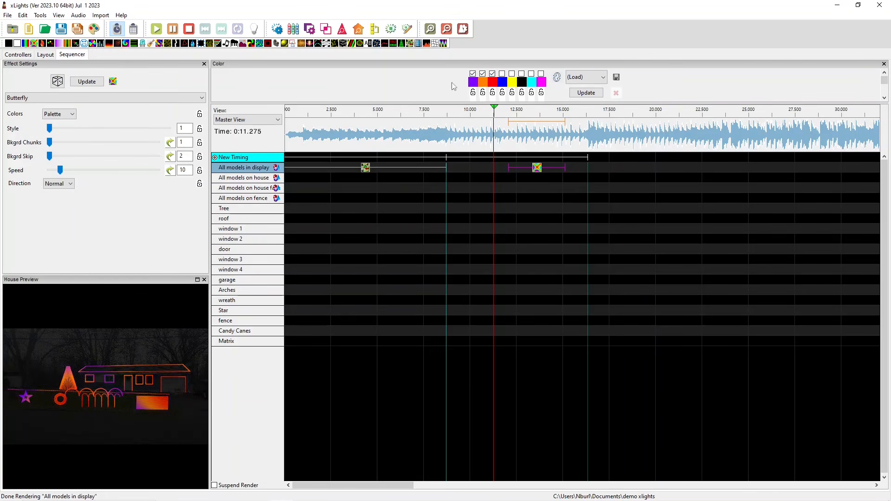
Save the custom palette starting with purple, orange and red, and load it from the saved palettes.
click(616, 79)
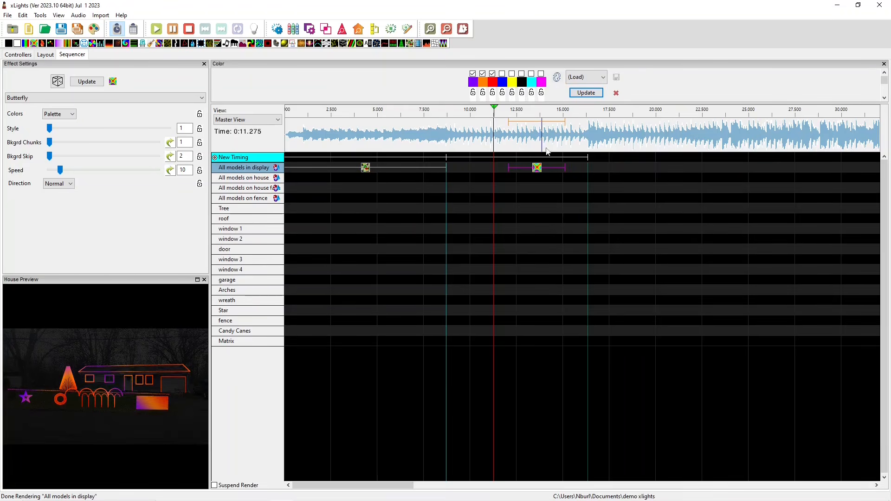
click(596, 79)
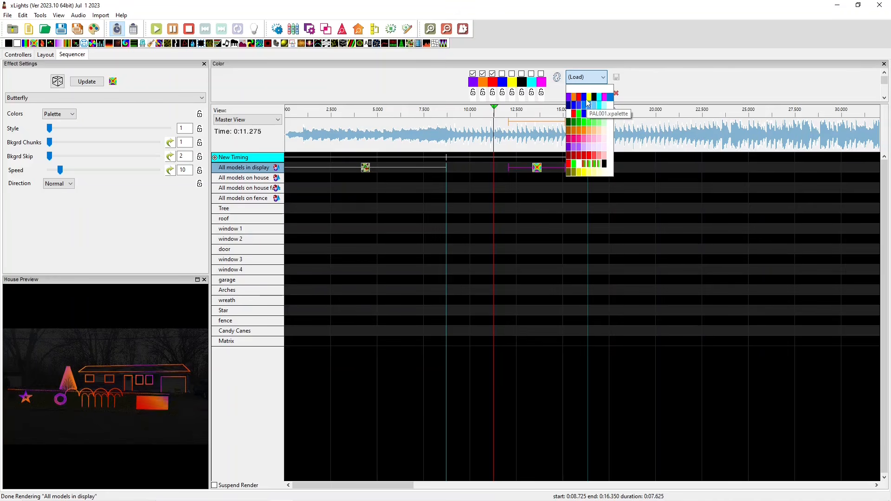
click(586, 98)
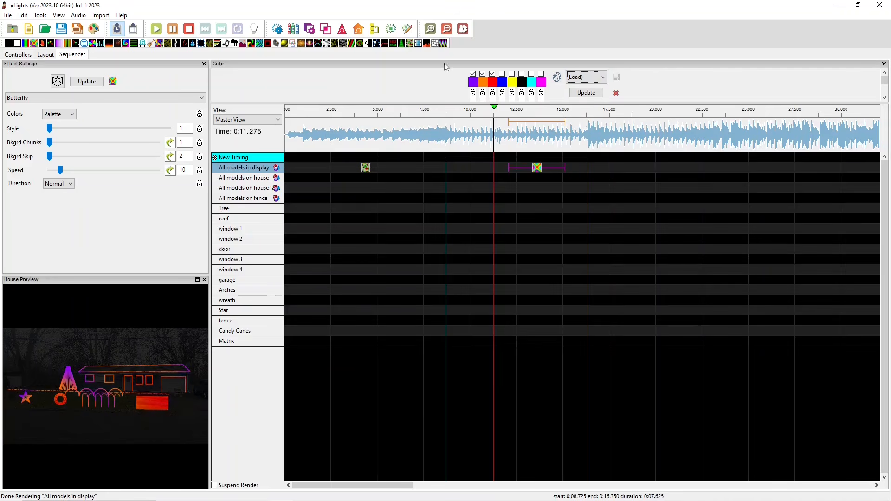
Delete the saved custom palette starting with purple, orange and red, and check the list of saved palettes.
click(602, 77)
click(435, 83)
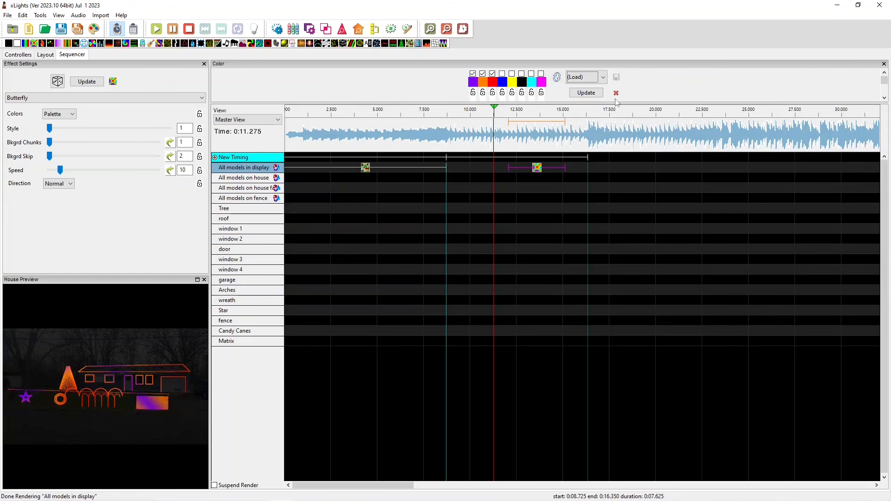
click(588, 78)
click(532, 92)
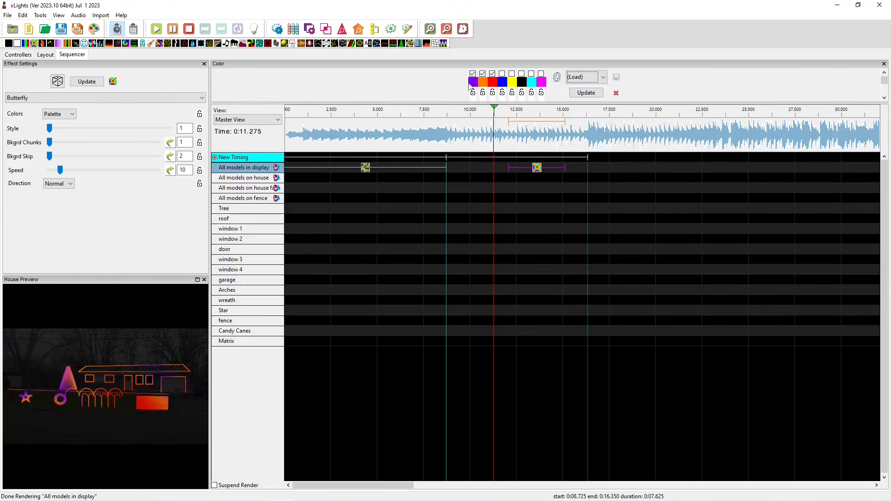
click(618, 93)
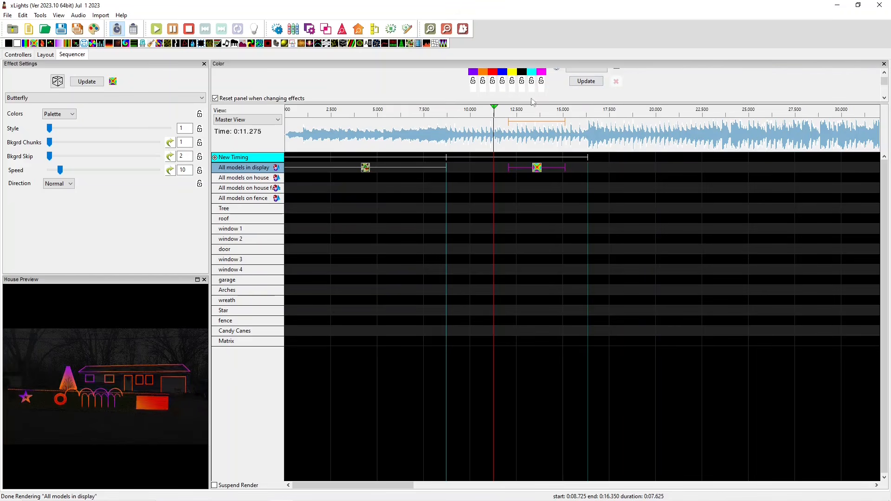
click(602, 79)
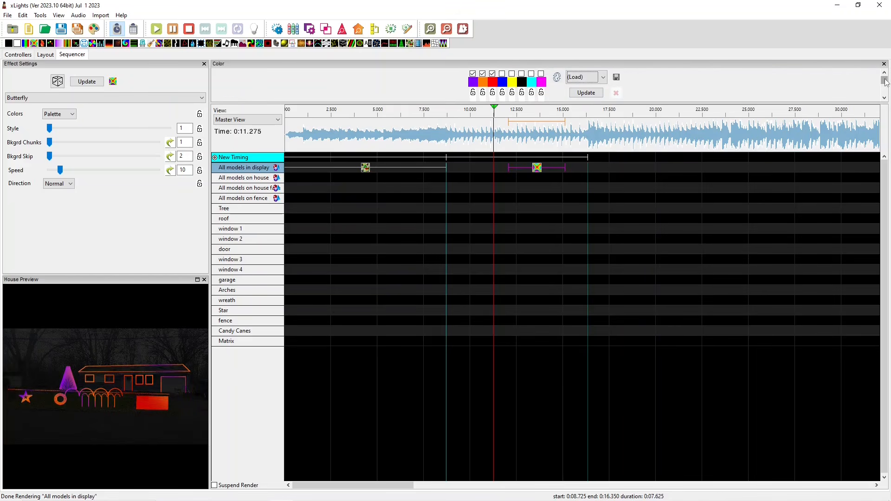
Enlarge the Color settings area and examine the reset option, Chroma Key, Sparkles, Brightness, Contrast and the Hue, Saturation and Value adjustments.
drag(757, 104, 737, 153)
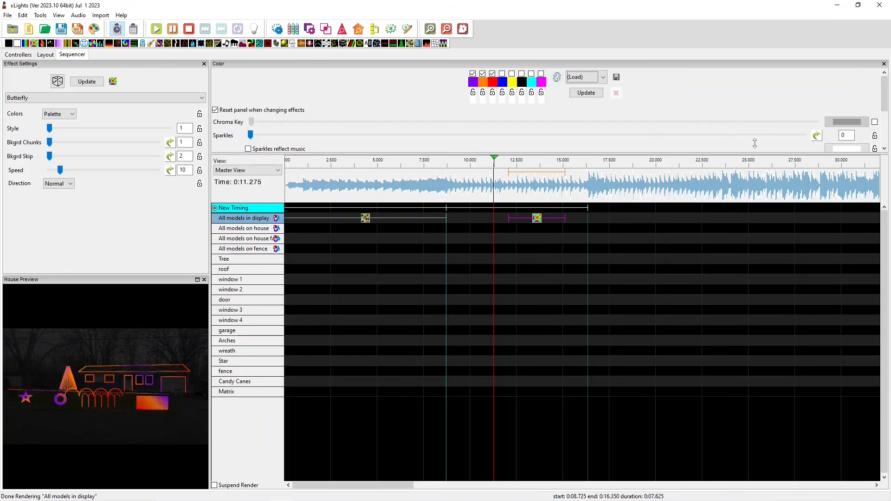
drag(747, 163, 747, 166)
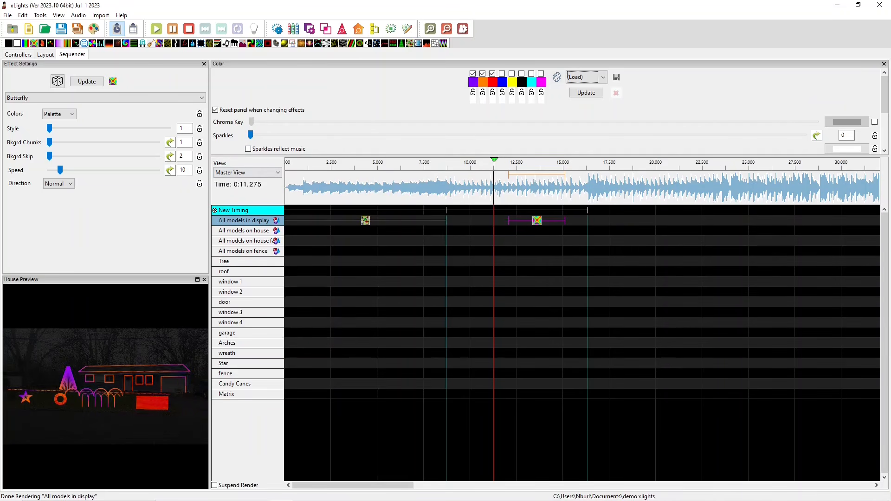
drag(884, 100, 885, 112)
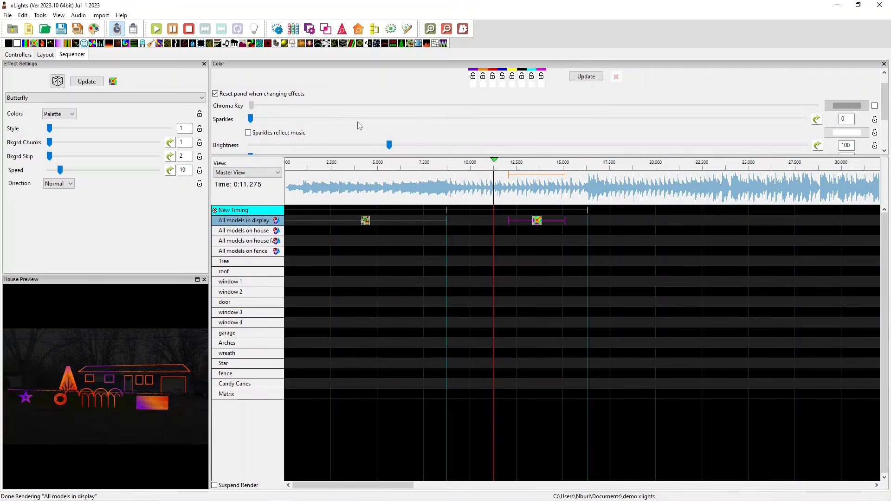
scroll(450, 100, down, 2)
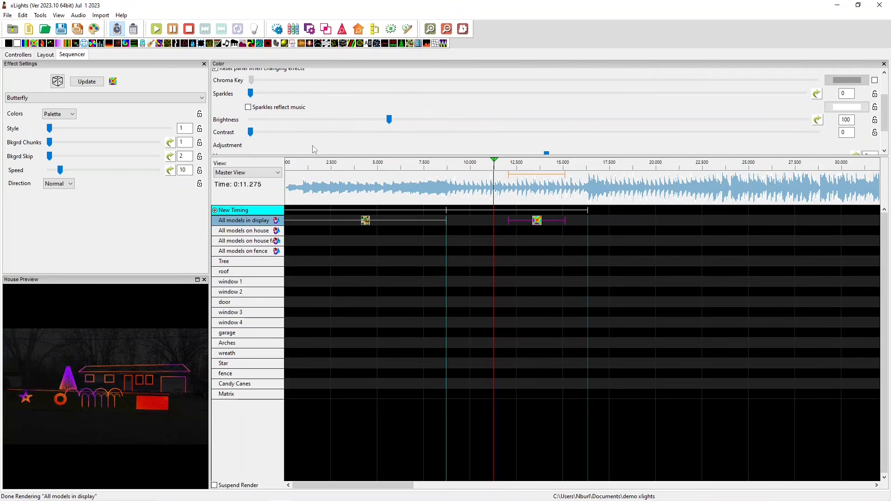
drag(885, 122, 887, 137)
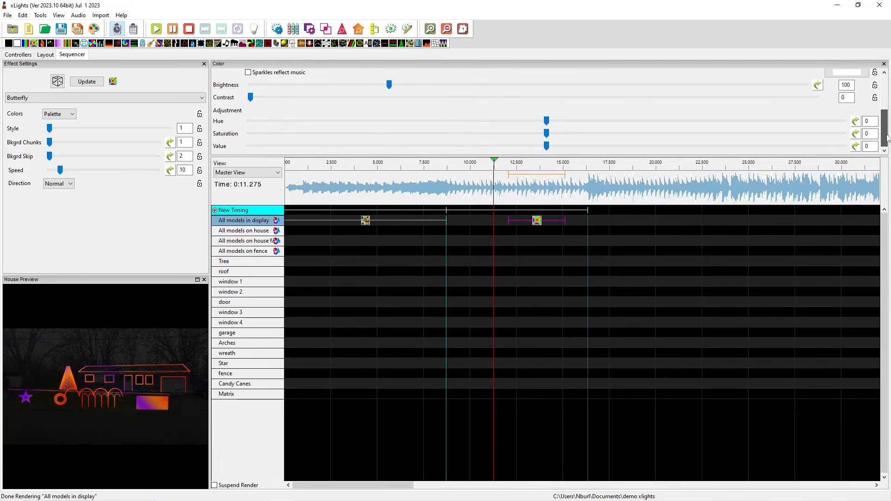
scroll(216, 106, up, 5)
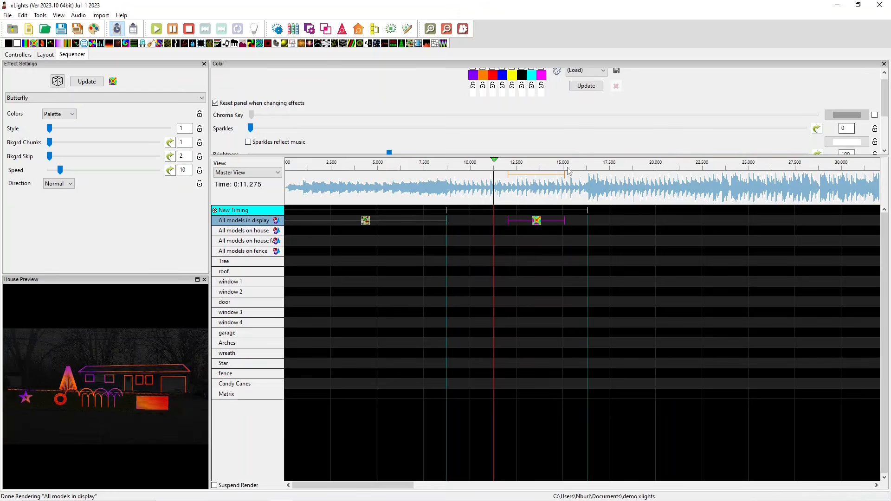
drag(884, 97, 884, 111)
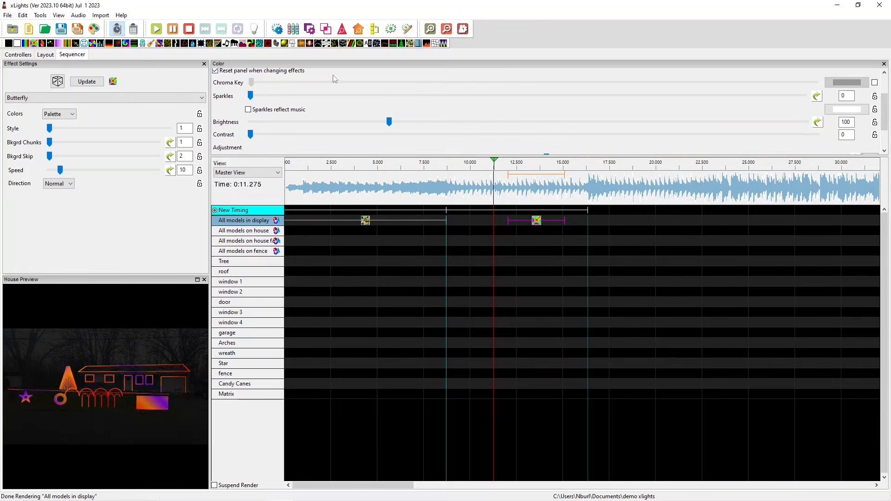
drag(884, 112, 884, 93)
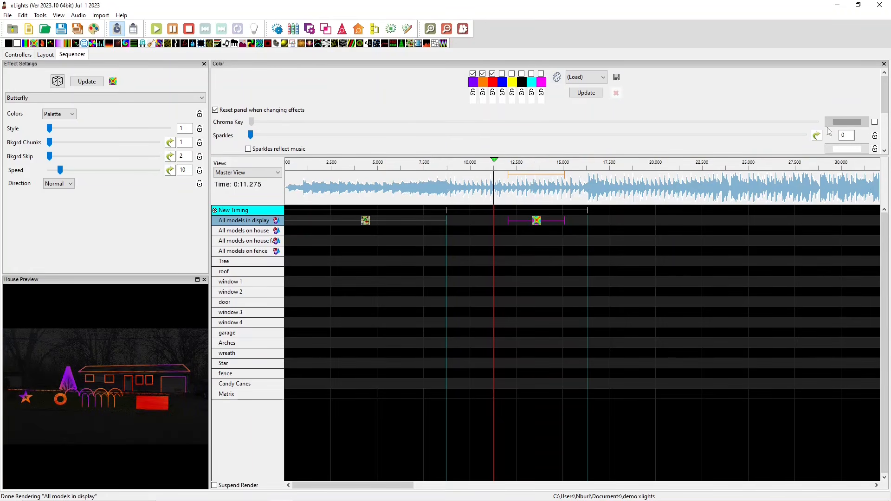
With an empty Tree row cell selected, set Contrast to 30 and Brightness to 20.
click(507, 261)
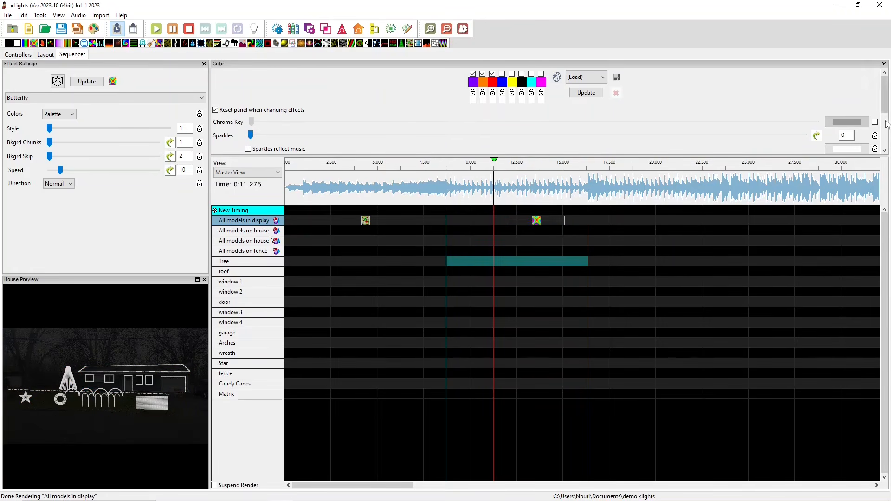
scroll(884, 88, down, 2)
click(414, 137)
click(299, 125)
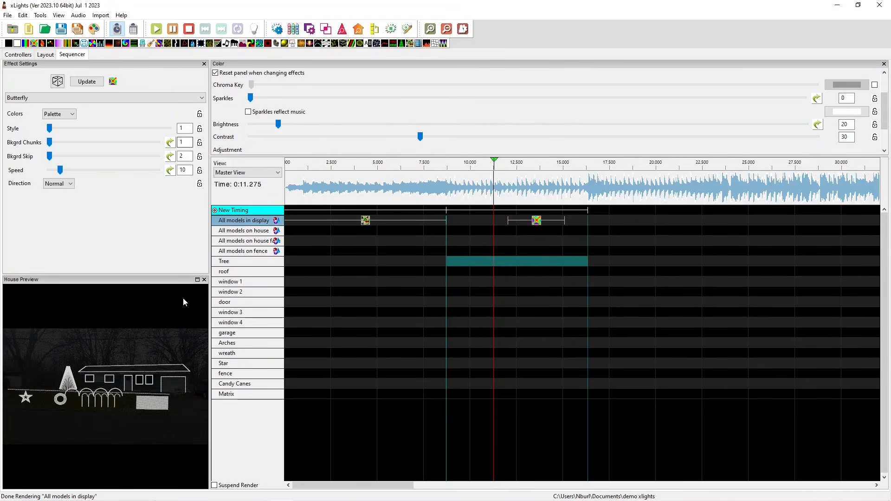
Switch the selection between the Butterfly effect and empty cells on the house group rows to check whether the Color settings reset.
click(537, 221)
click(537, 240)
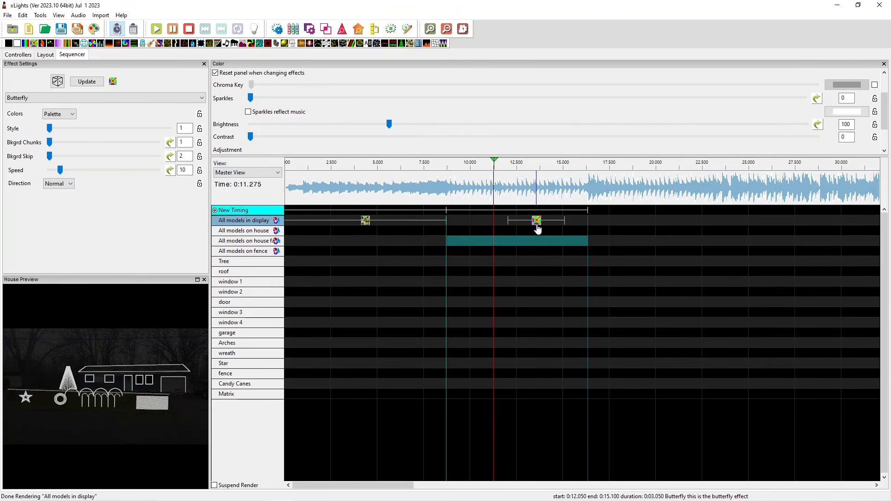
click(537, 222)
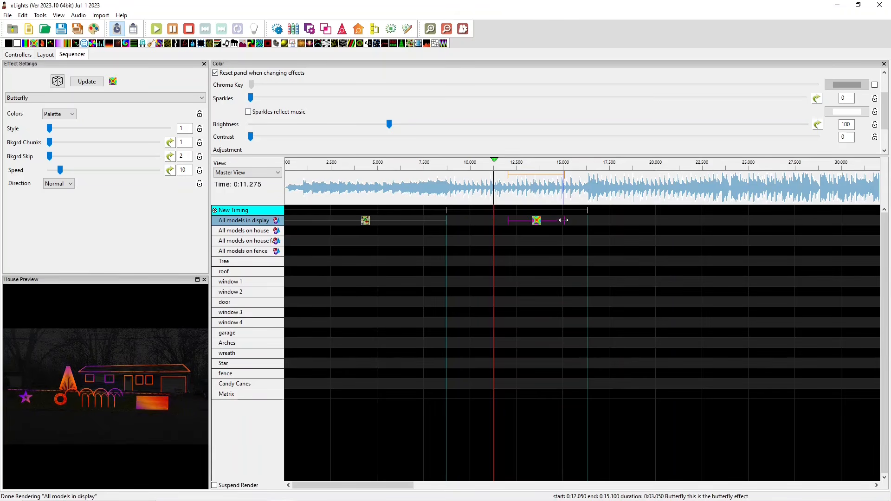
click(330, 230)
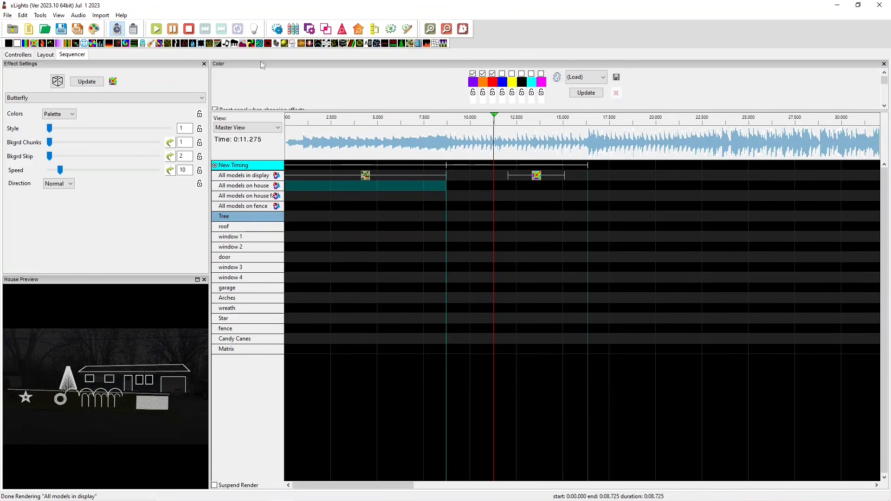
Add a Spirals effect to the Tree row in the first timing cell and examine it up close in the house preview.
drag(349, 46, 366, 216)
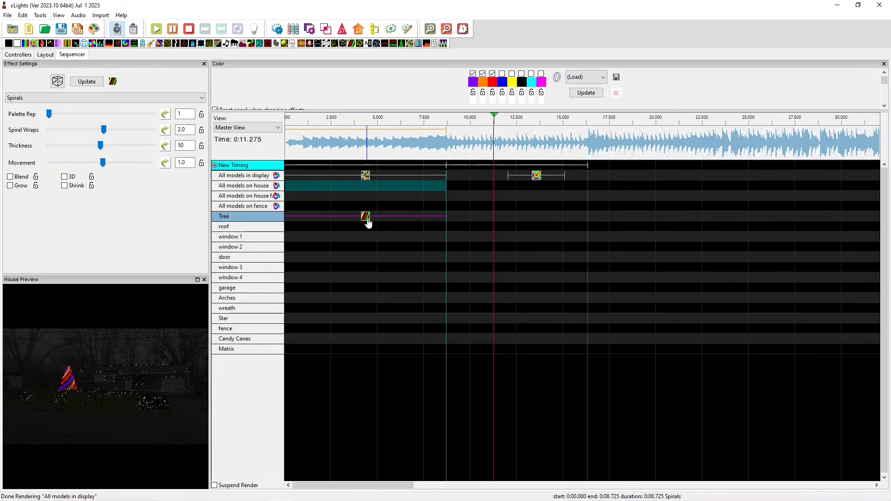
scroll(53, 378, up, 7)
drag(63, 366, 171, 366)
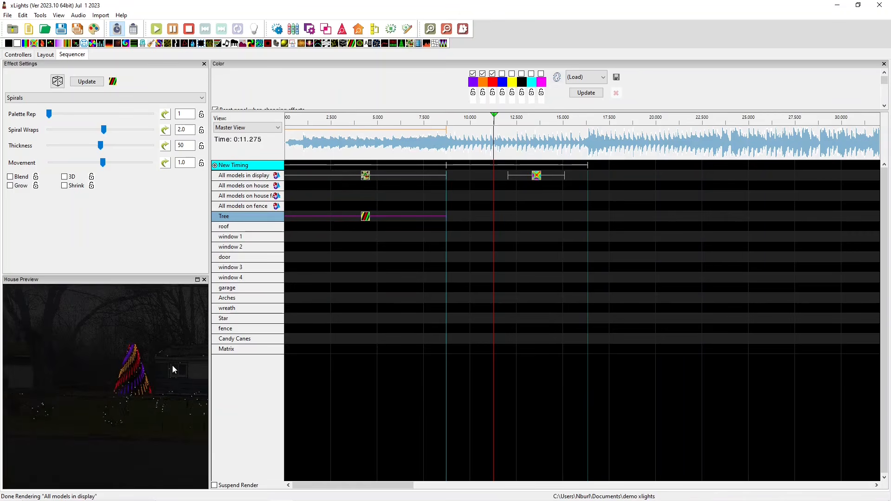
scroll(171, 365, up, 1)
drag(154, 333, 121, 342)
scroll(121, 342, up, 4)
Change the Spirals effect's active palette colors to orange only, deactivating purple and red.
click(482, 73)
click(492, 73)
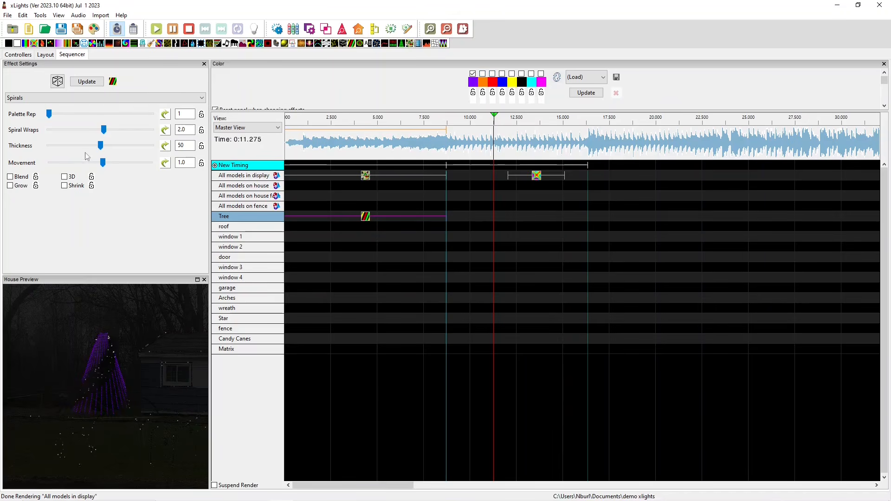
click(483, 74)
click(473, 74)
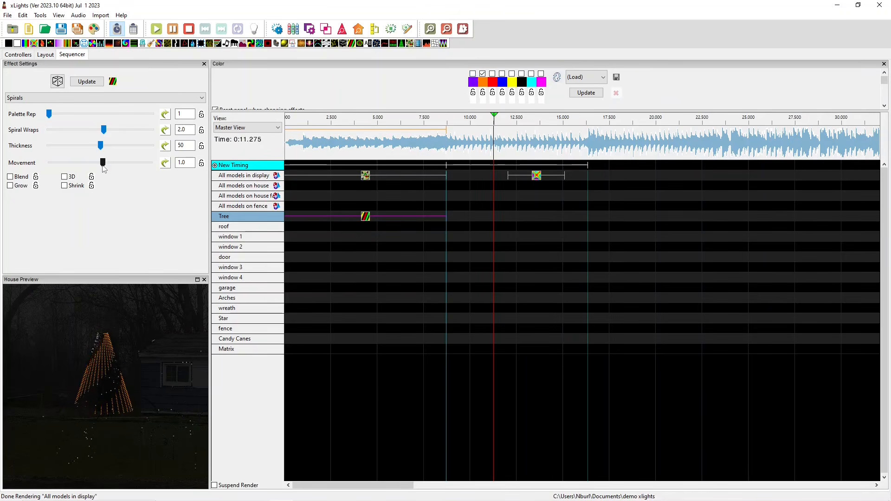
Set the Spirals effect's Movement to 11.4, Palette Rep to 2 and Thickness to 30.
drag(102, 162, 129, 164)
drag(49, 113, 74, 114)
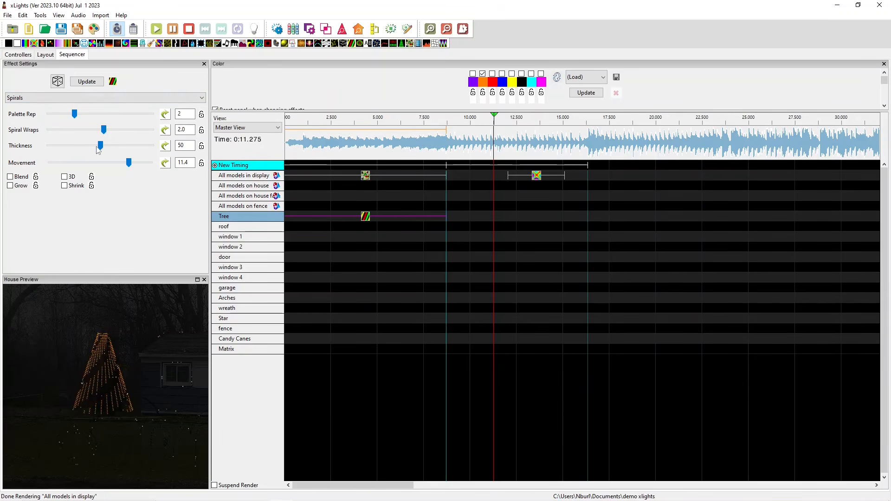
drag(99, 146, 79, 146)
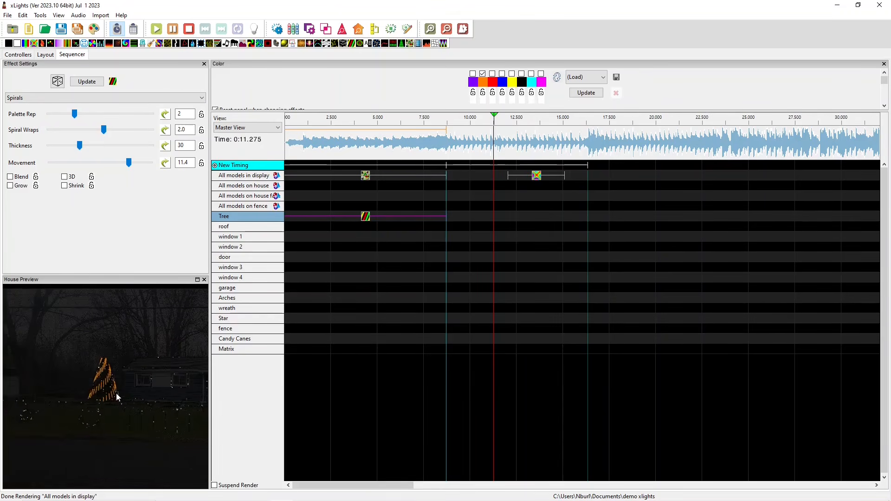
drag(118, 393, 58, 386)
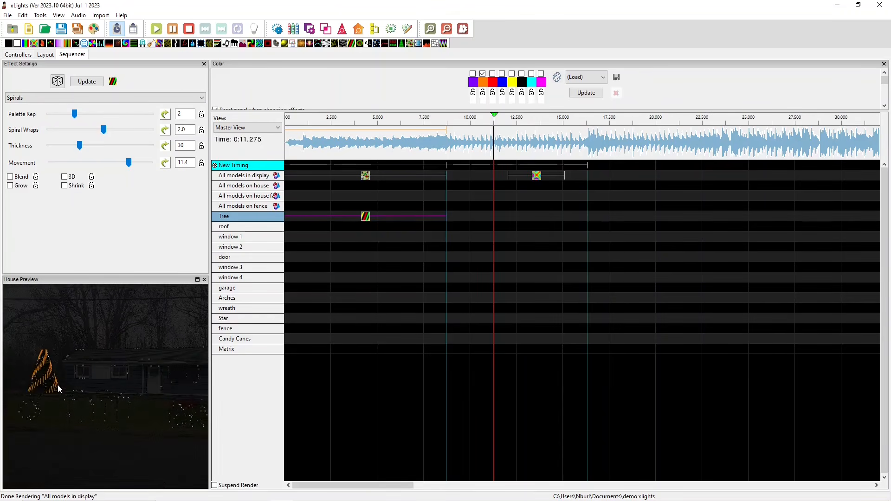
Compare the Twinkle effect on All models in display with the Tree's Spirals effect in the house preview.
click(366, 176)
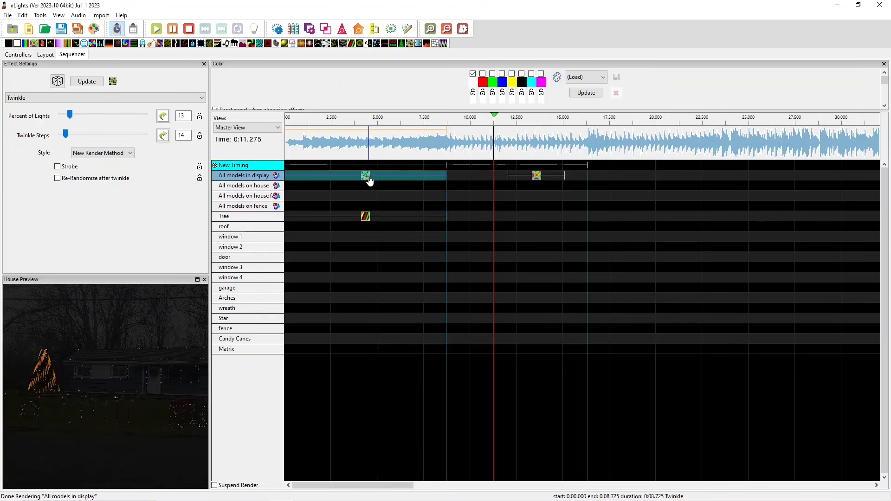
click(365, 217)
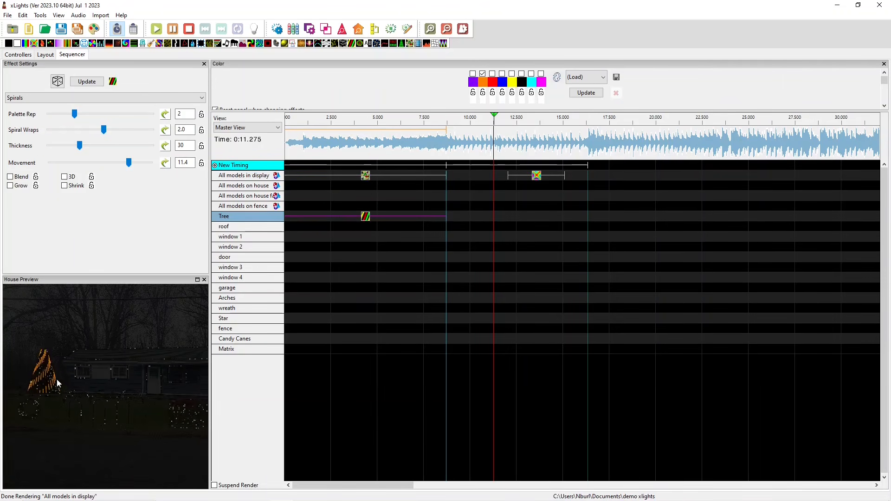
drag(45, 376, 93, 374)
click(366, 175)
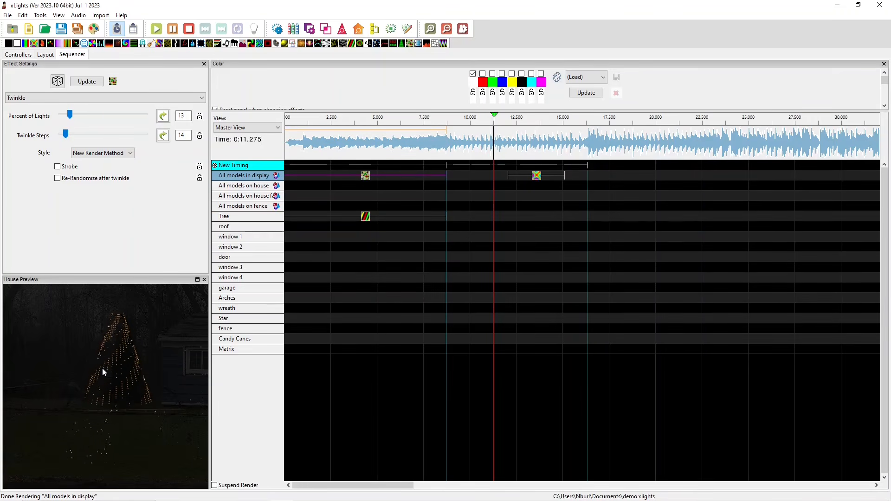
drag(157, 349, 126, 358)
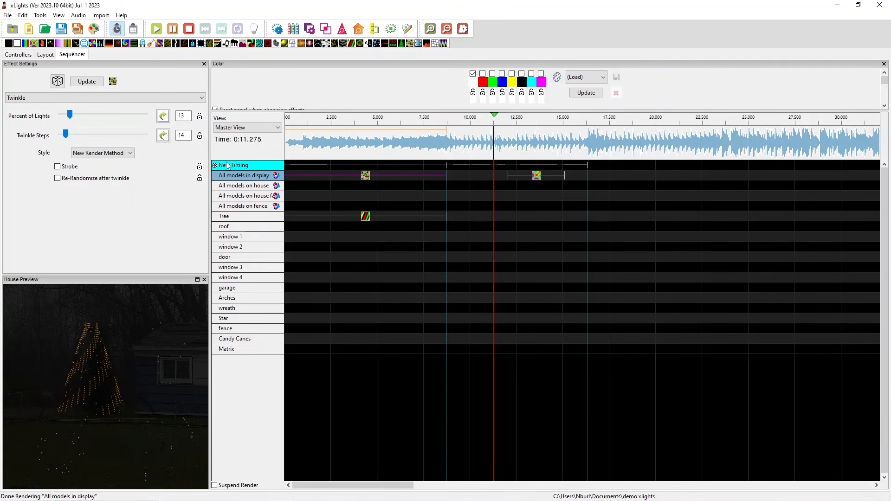
click(366, 217)
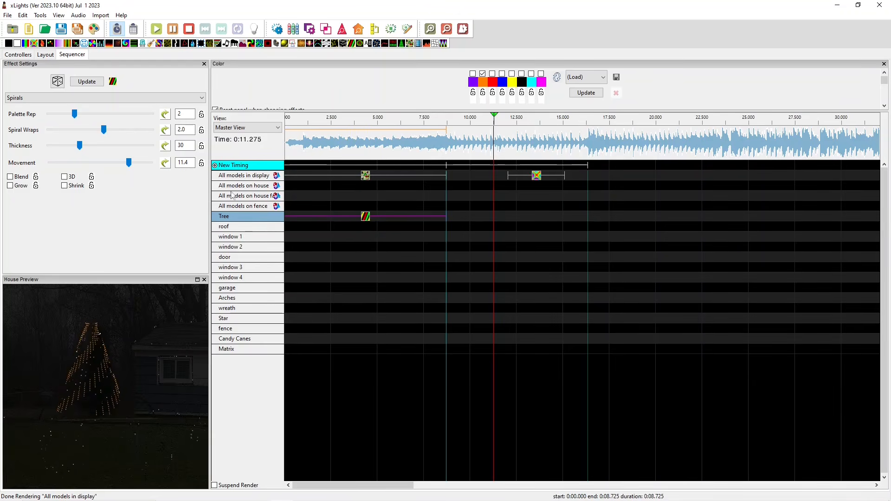
click(365, 176)
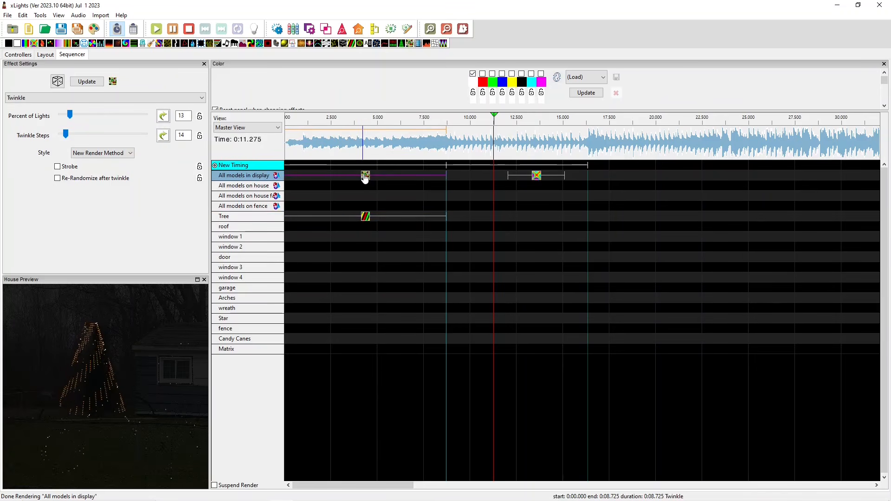
Check the first timing cell on the house, house face, fence and Matrix rows, ending on the Tree's Spirals effect.
click(368, 185)
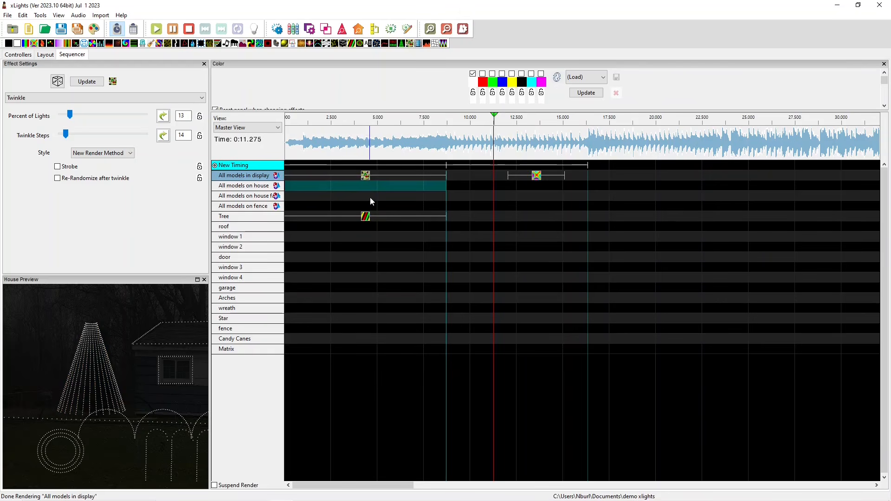
click(369, 197)
click(369, 205)
click(350, 348)
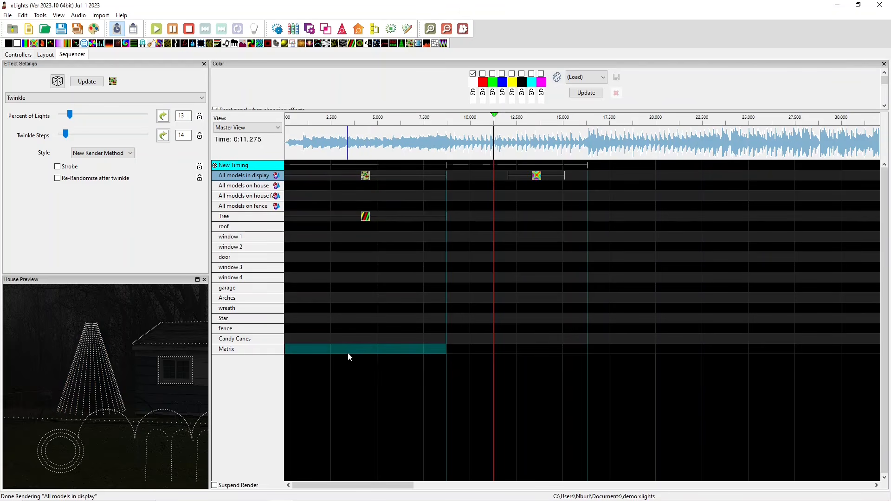
click(366, 217)
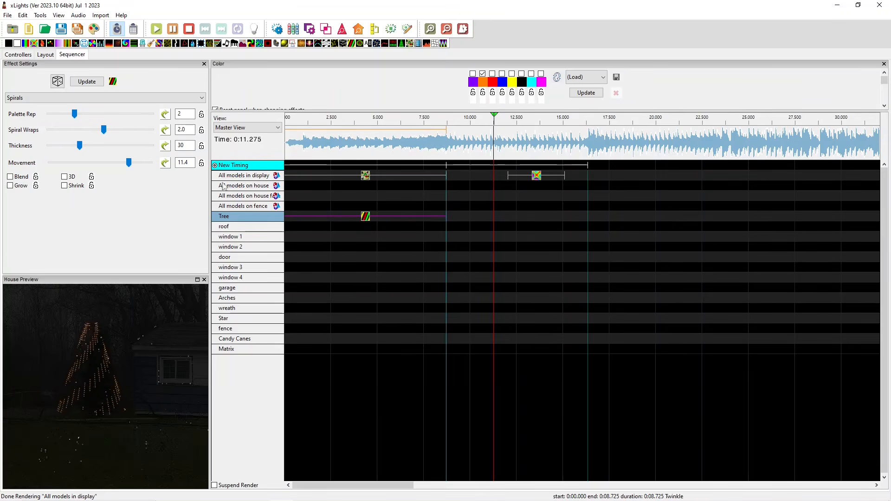
Move Tree above All models in display in the display elements order and close the dialog.
right_click(245, 195)
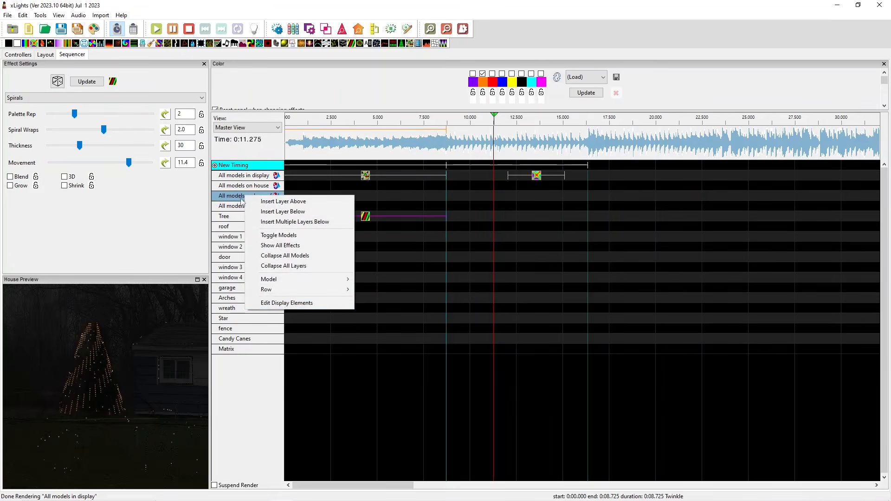
click(271, 308)
click(321, 312)
click(270, 266)
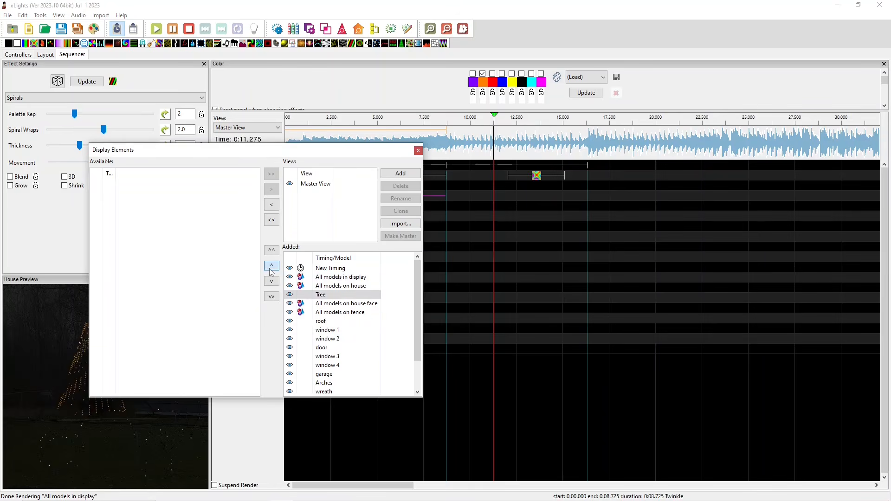
click(271, 266)
click(271, 266)
click(270, 266)
click(418, 151)
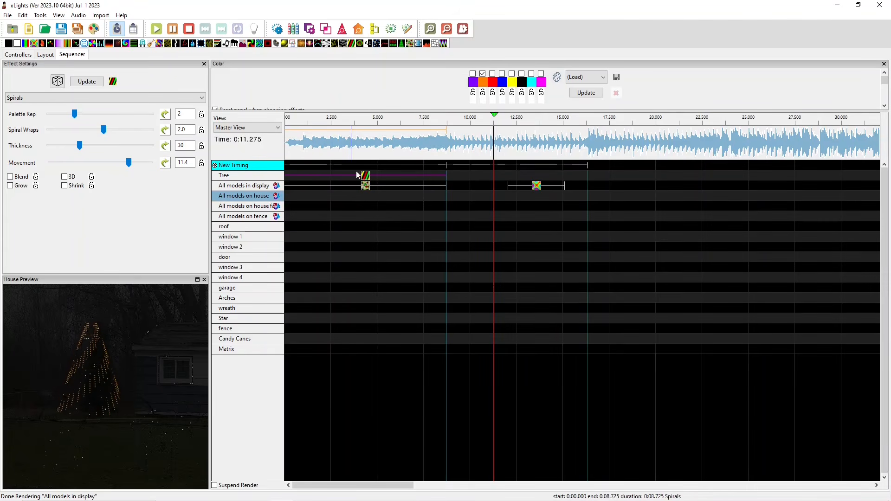
Set the Percent of Lights to 100 for the Twinkle effect on All models in display.
click(365, 186)
drag(69, 114, 145, 114)
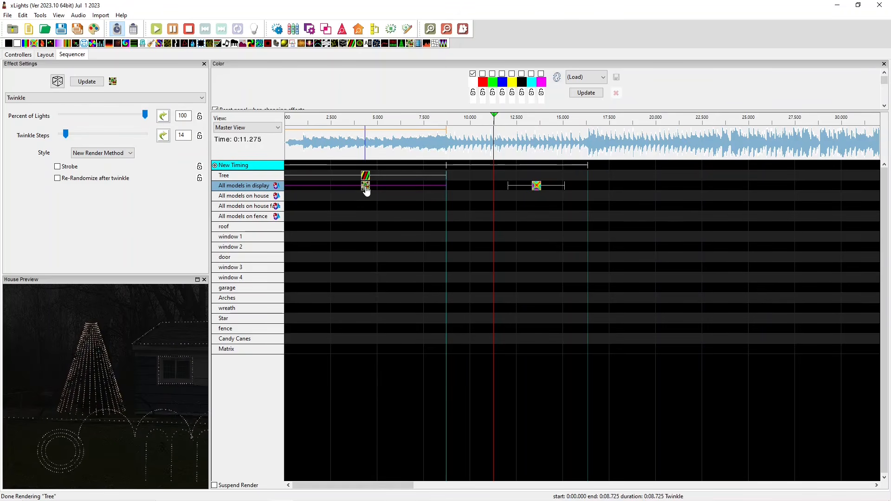
Move Tree back below All models on fence in the display elements order and view the tree in the house preview.
right_click(249, 257)
click(278, 386)
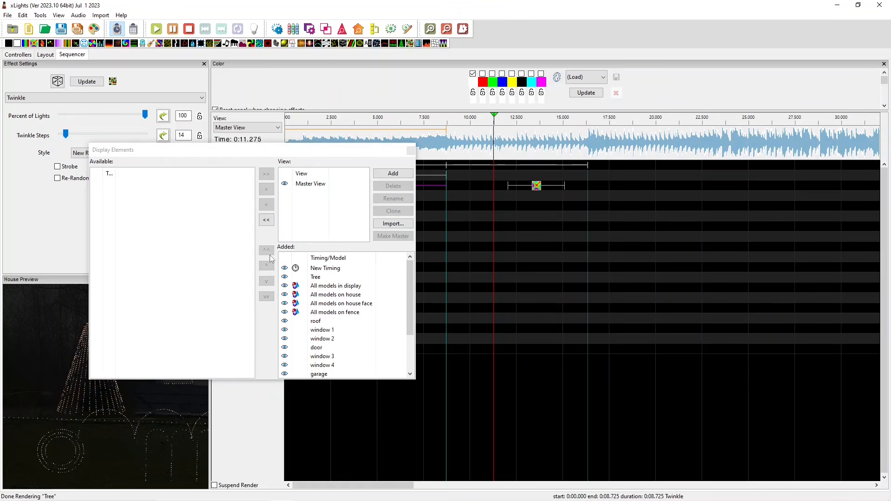
click(321, 277)
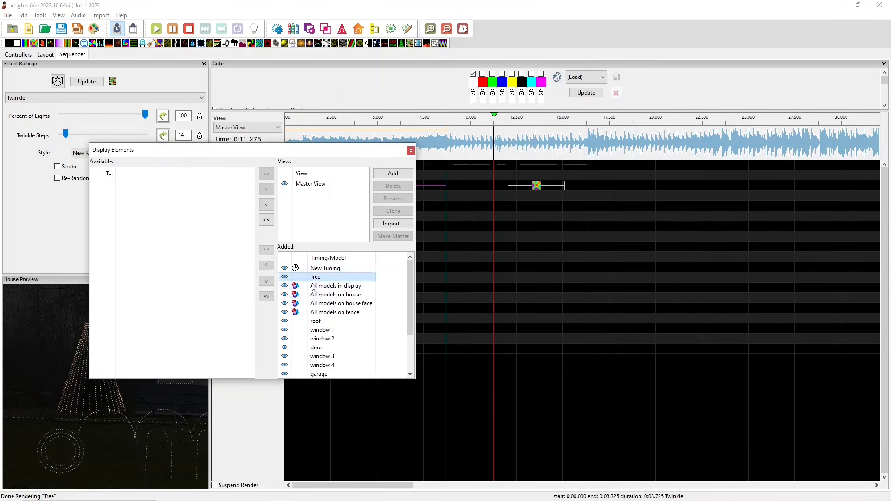
click(266, 282)
click(266, 281)
click(266, 281)
click(265, 283)
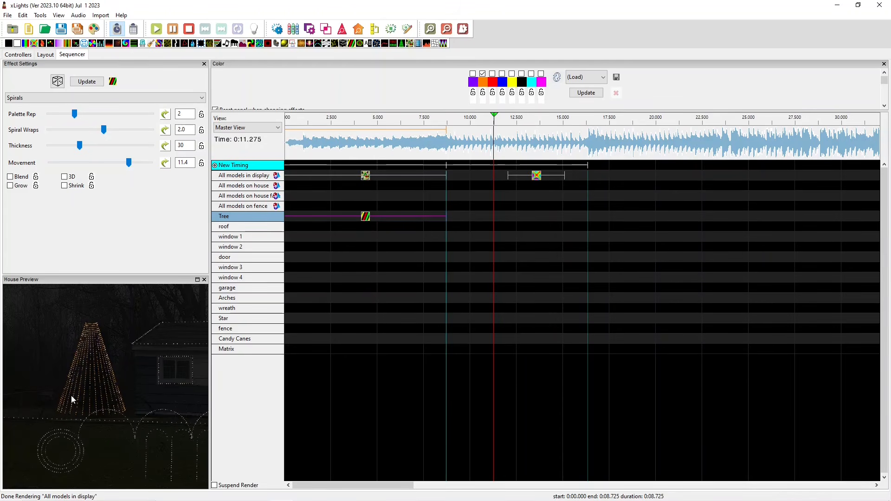
scroll(92, 380, up, 3)
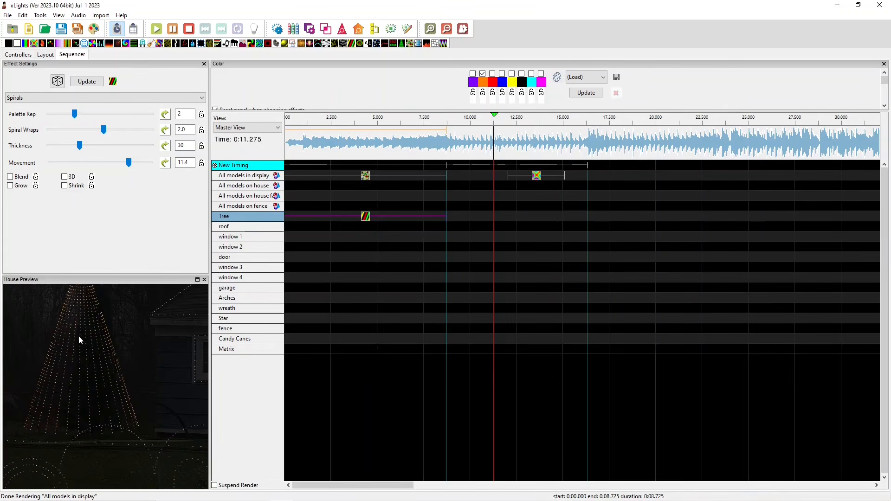
Examine the Master View and its full list of models in an enlarged Display Elements dialog, and close it.
right_click(252, 276)
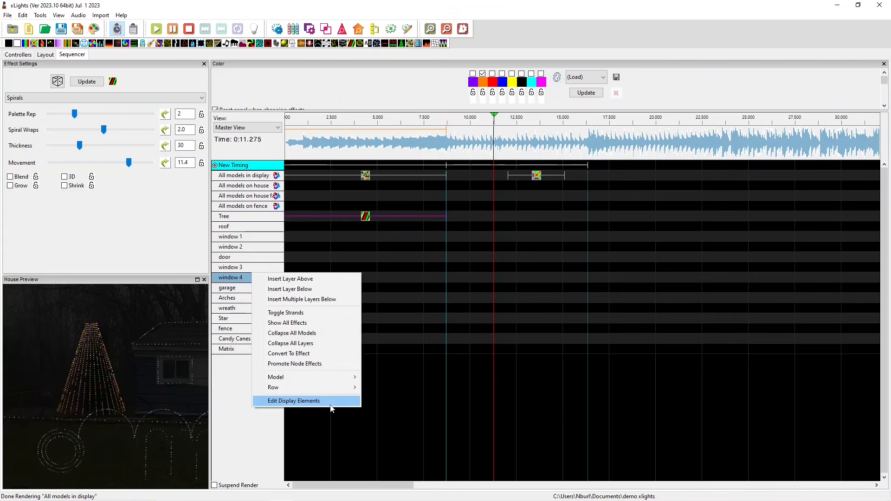
click(332, 402)
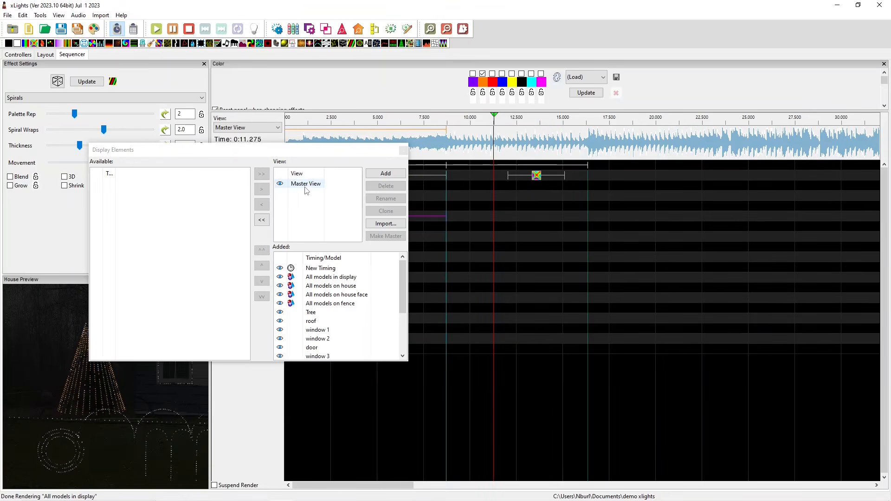
scroll(325, 306, down, 5)
scroll(338, 341, up, 5)
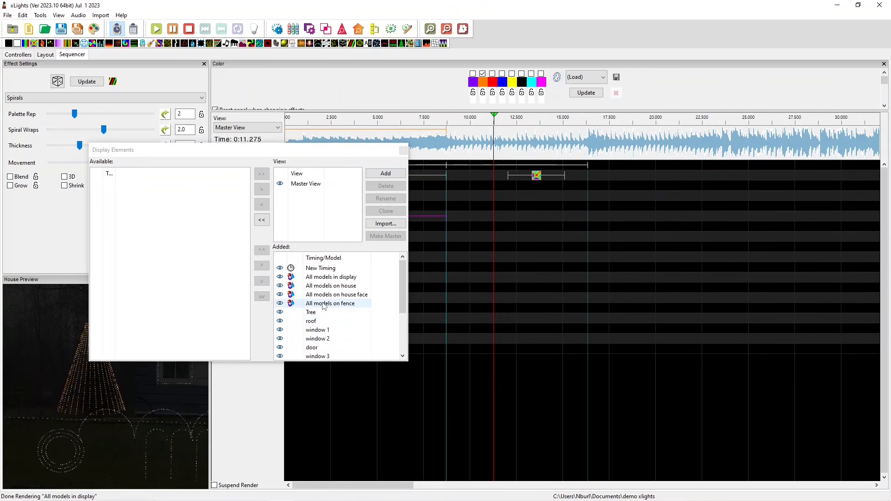
click(315, 185)
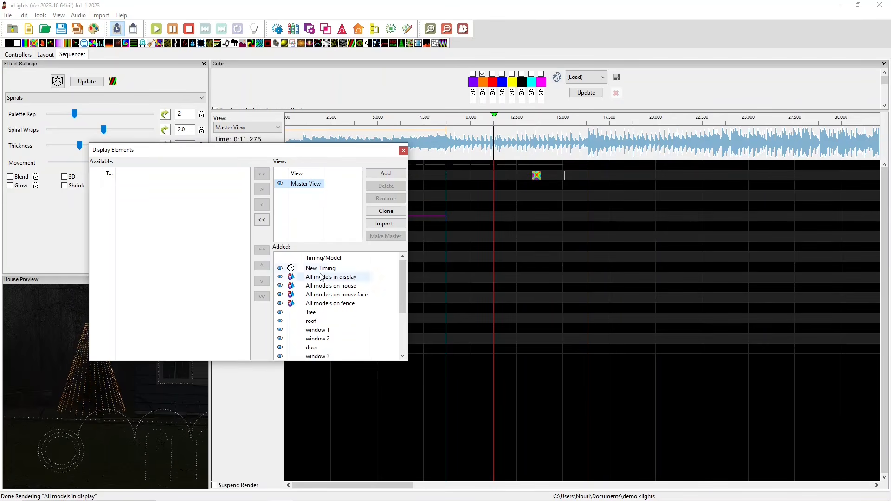
scroll(320, 276, down, 3)
scroll(334, 274, up, 3)
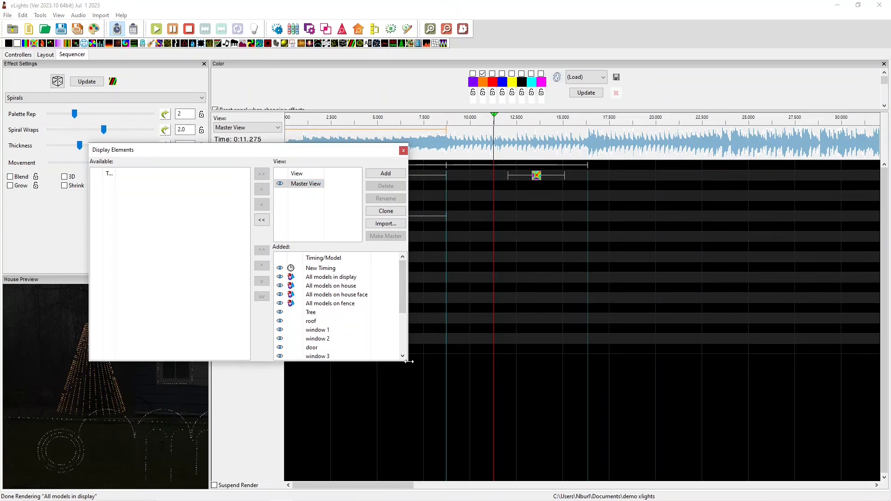
drag(408, 362, 464, 453)
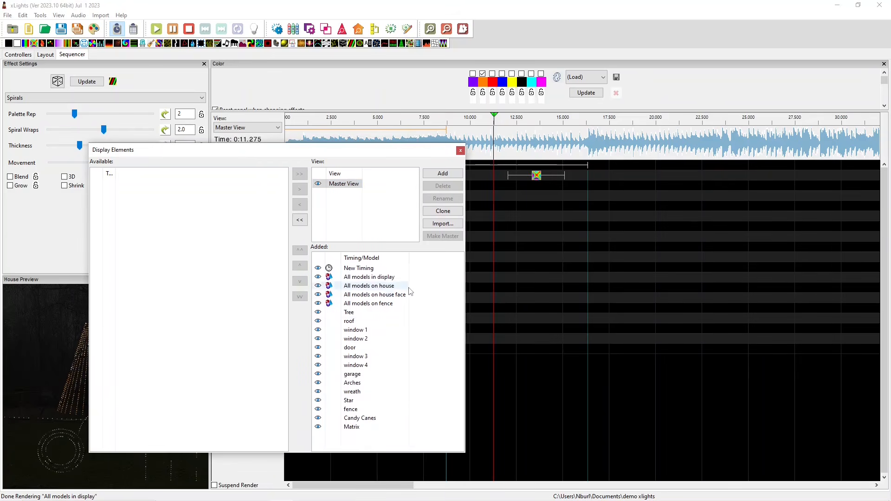
click(340, 184)
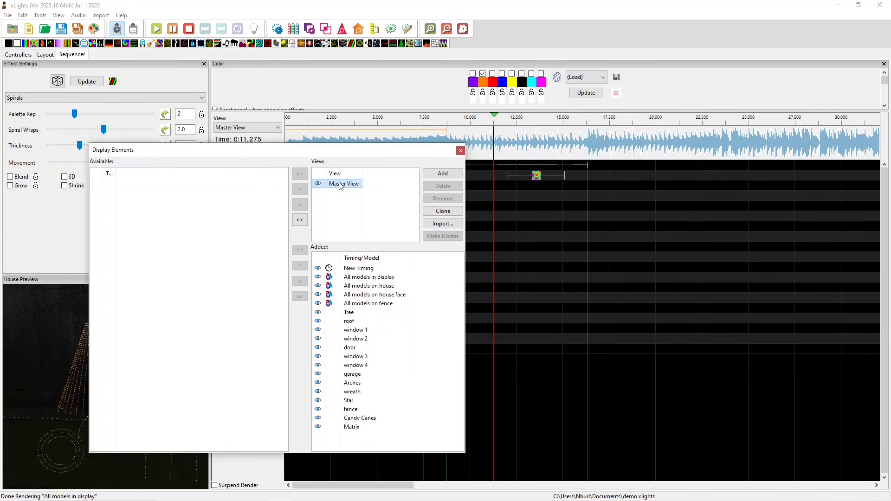
click(369, 428)
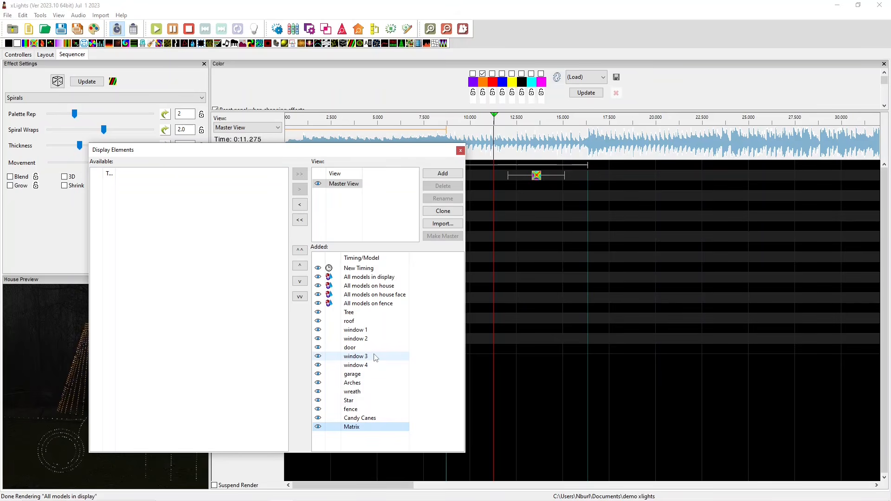
key(Escape)
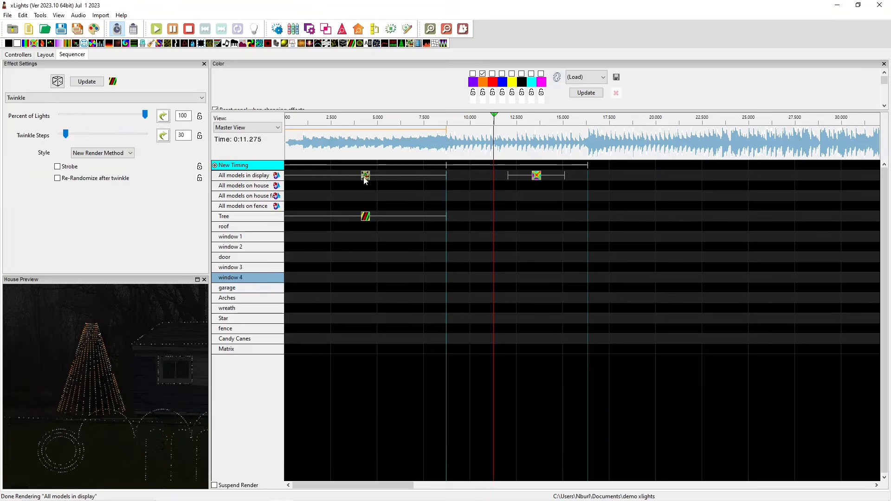
Delete the Twinkle effect from the All models in display row.
click(365, 175)
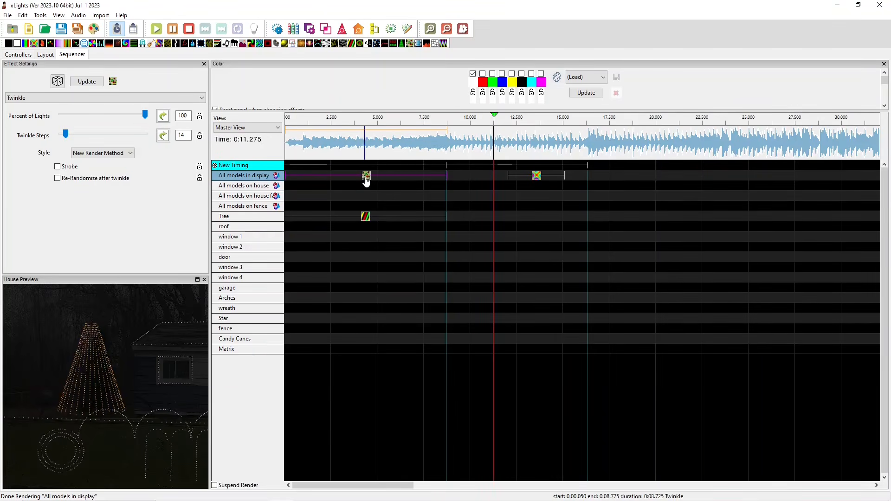
right_click(365, 178)
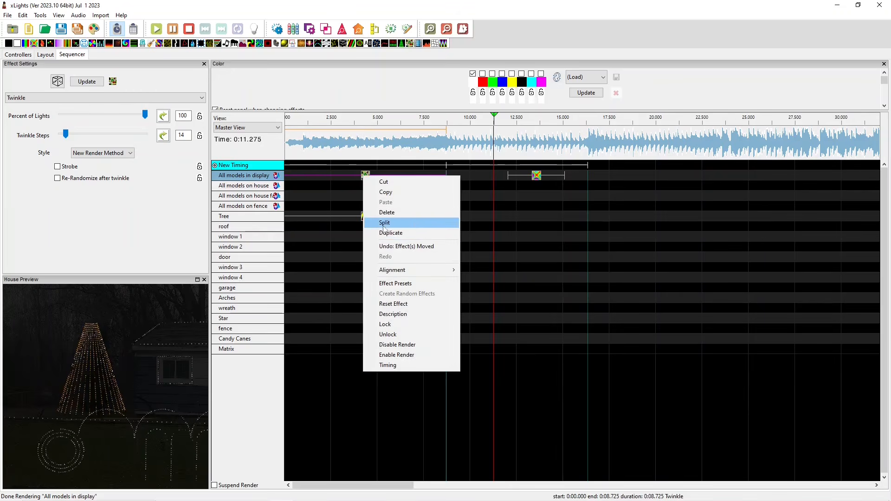
click(391, 213)
Insert a layer below the Tree row and select the first timing section on the new layer.
click(372, 218)
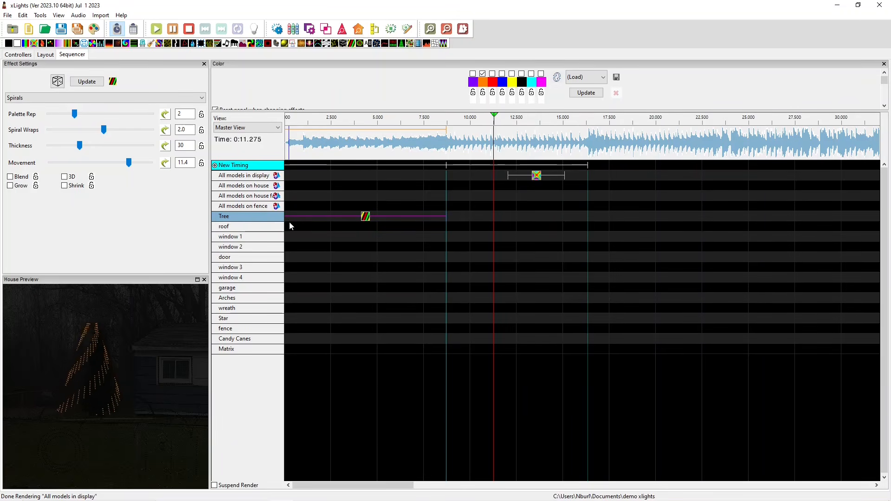
right_click(223, 218)
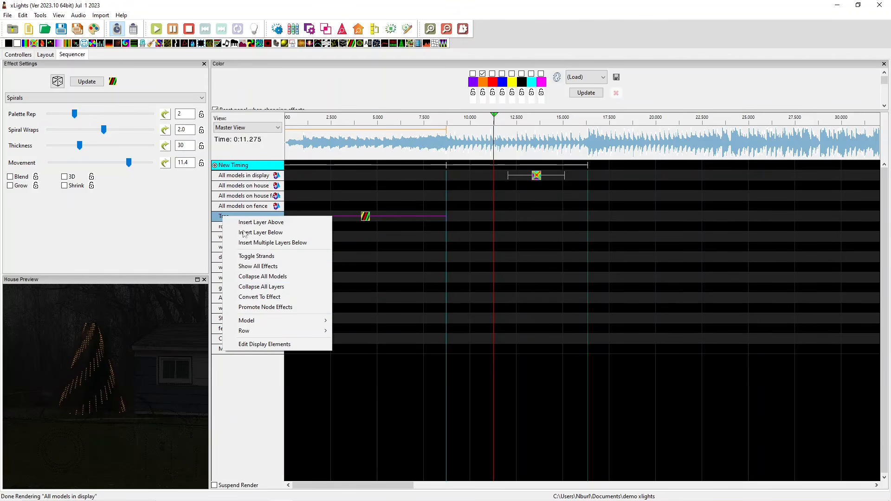
click(271, 233)
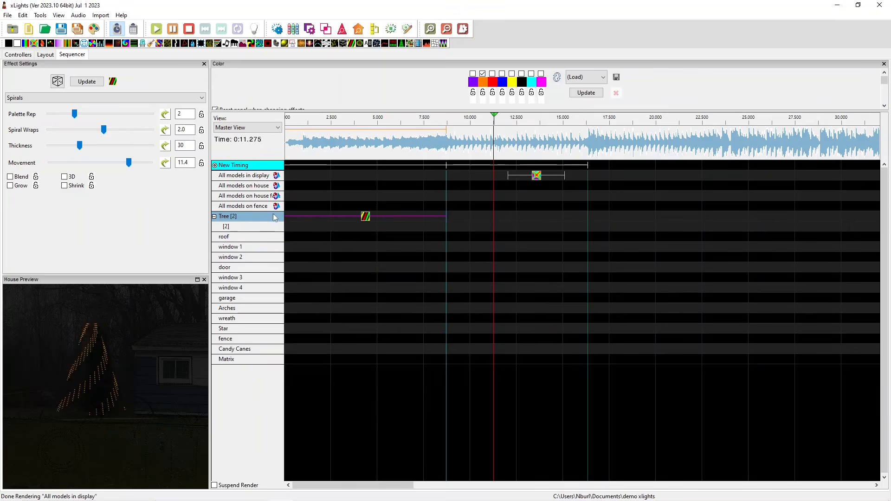
click(308, 230)
click(235, 230)
click(297, 220)
click(292, 228)
click(254, 231)
click(224, 218)
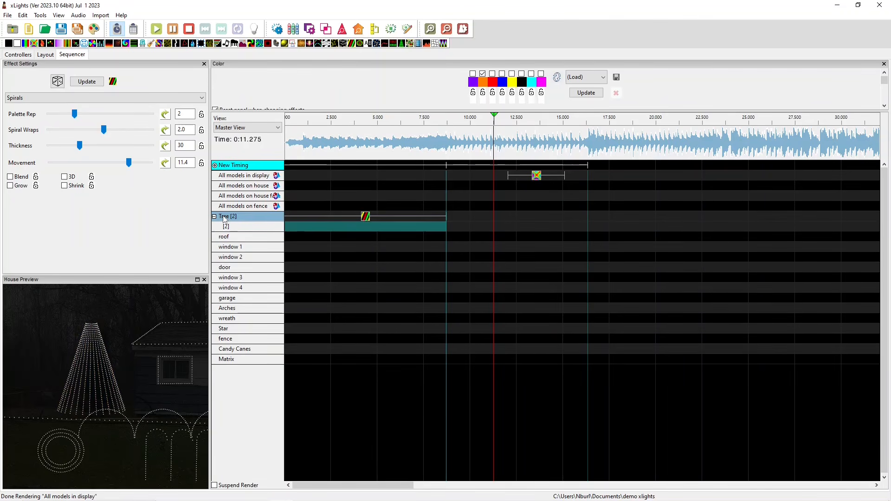
Move the Spirals effect down to Tree's second layer and back up to its first layer.
click(373, 219)
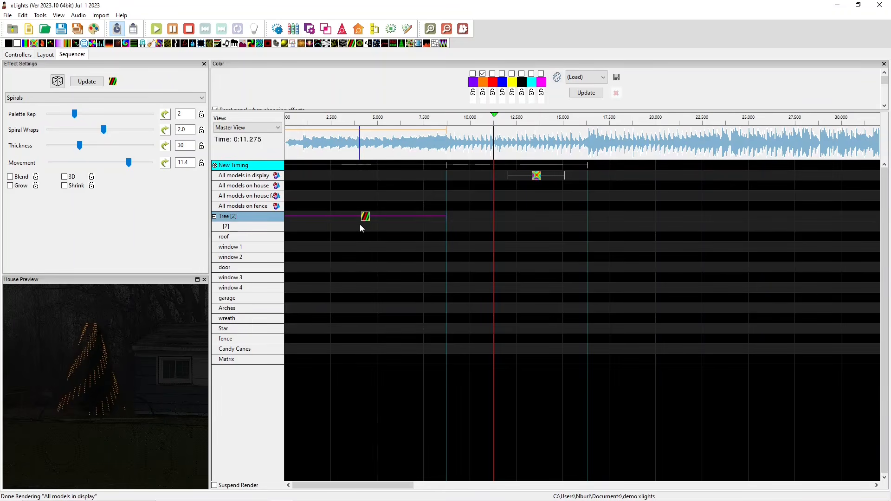
drag(360, 224, 361, 227)
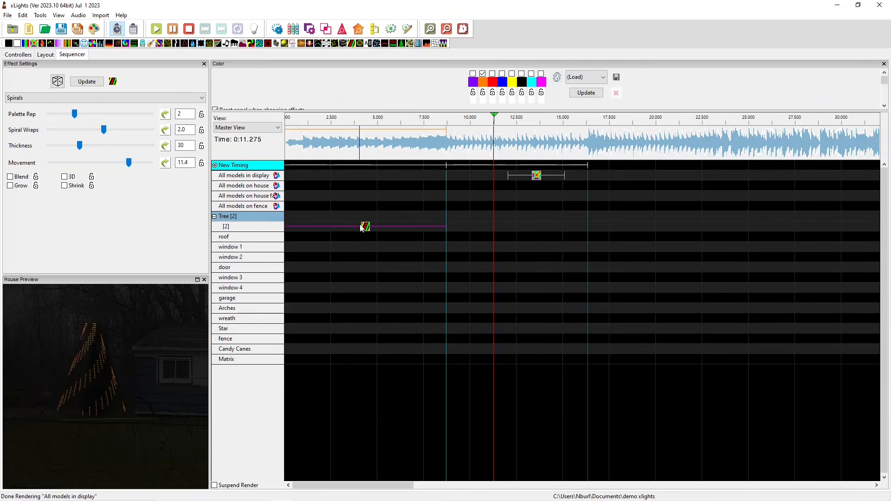
key(Up)
key(Down)
key(Up)
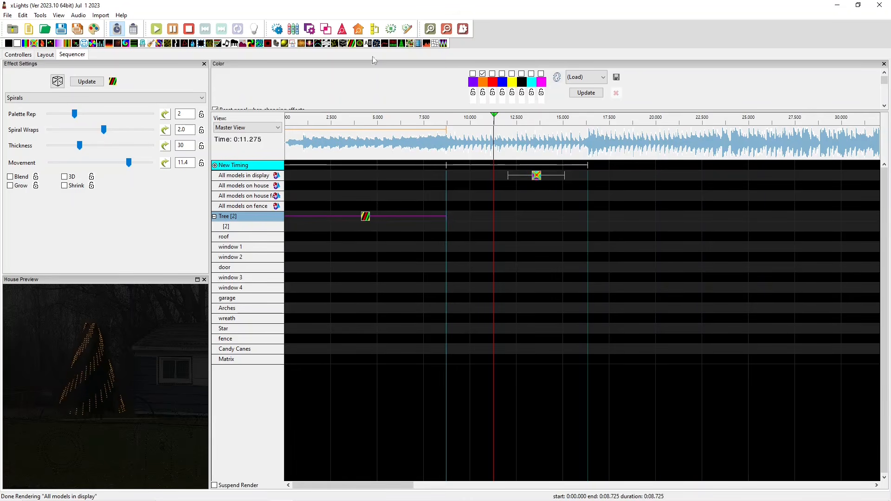
Add a Twinkle effect on Tree's second layer, load the palette starting with white, and set Percent of Lights to 10.
click(409, 43)
drag(409, 43, 365, 227)
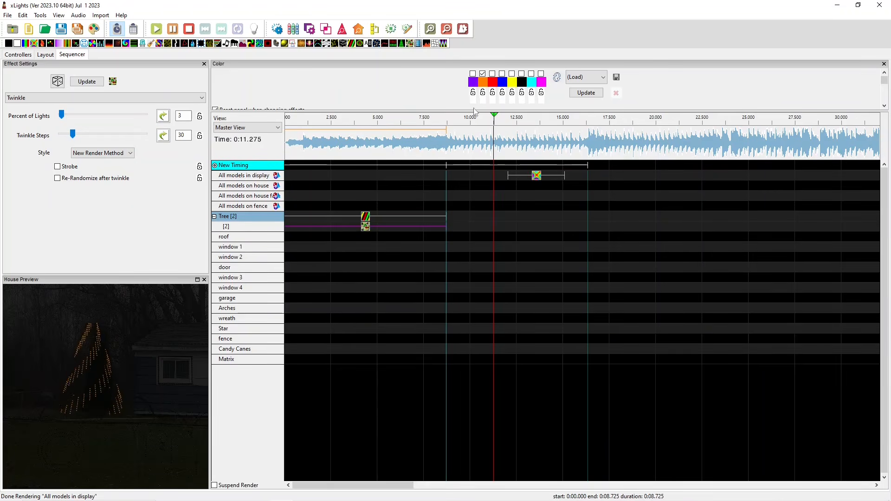
click(590, 81)
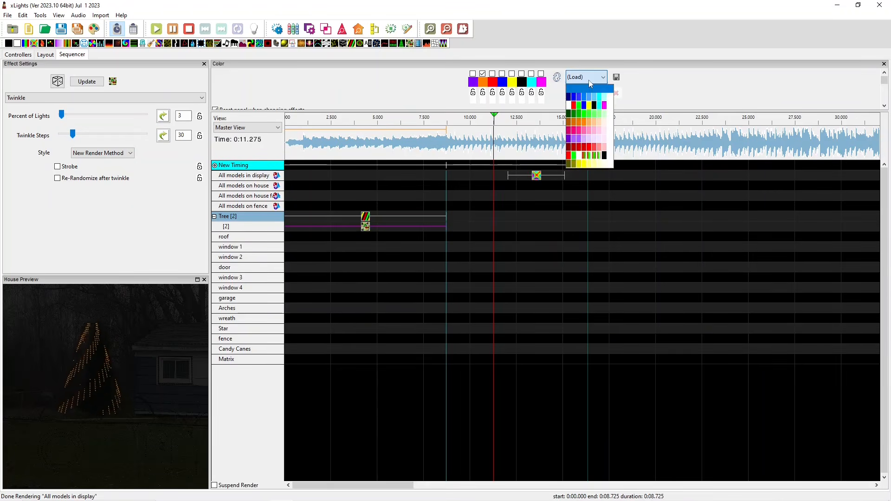
click(586, 106)
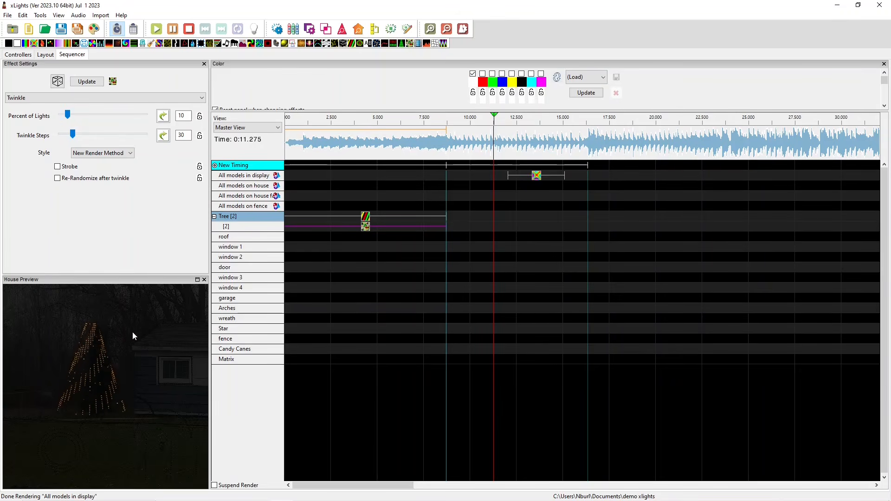
Compare the Spirals and Twinkle effects on Tree's two layers in the house preview.
click(366, 217)
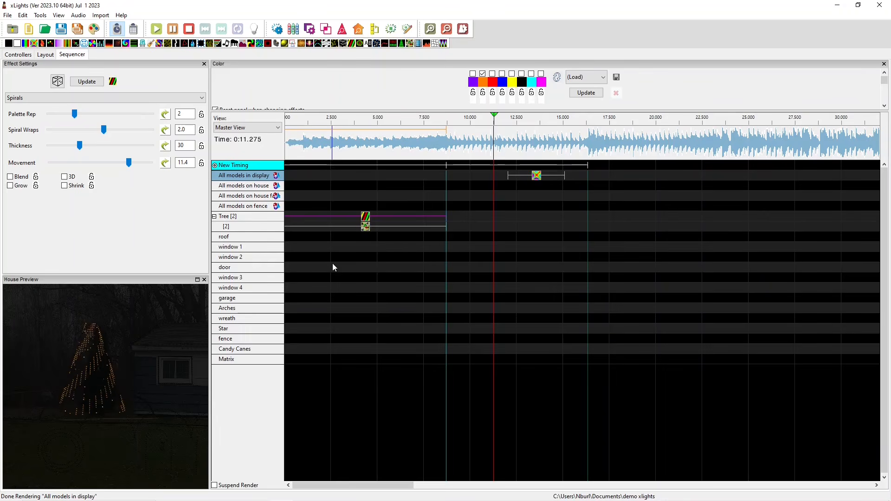
click(334, 246)
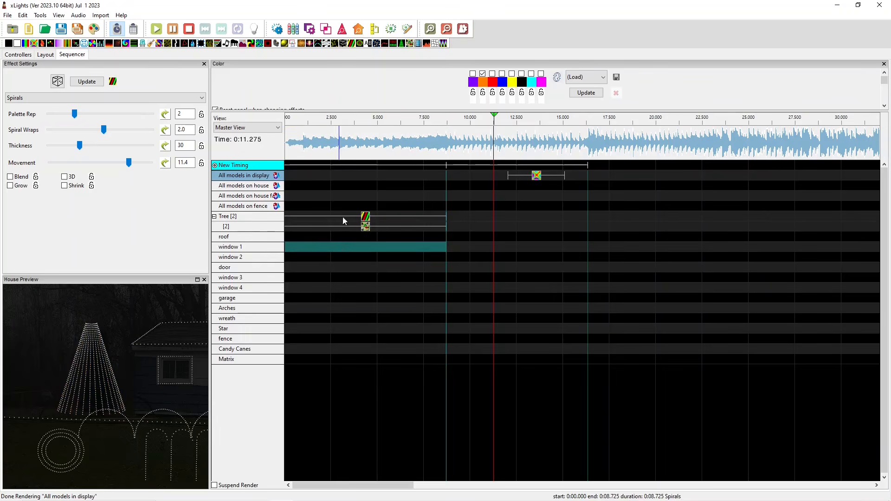
click(370, 226)
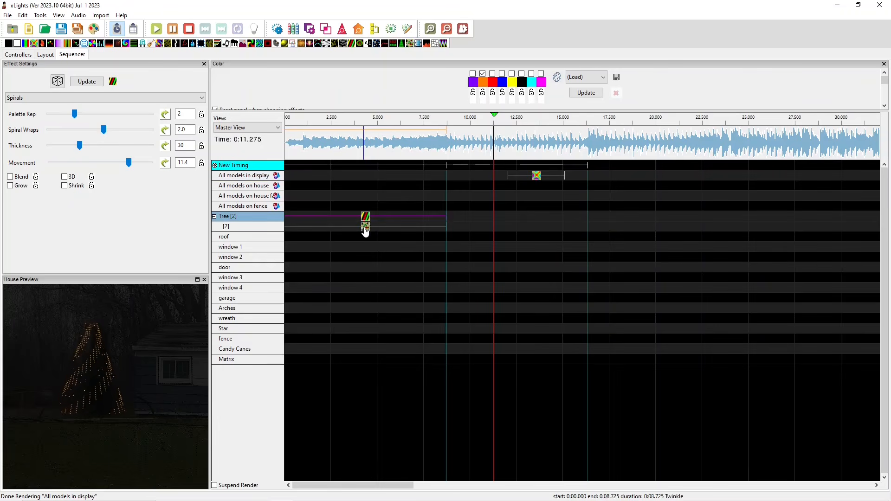
View the Insert multiple layers dialog and the layer options for Tree's second layer without inserting anything.
right_click(226, 228)
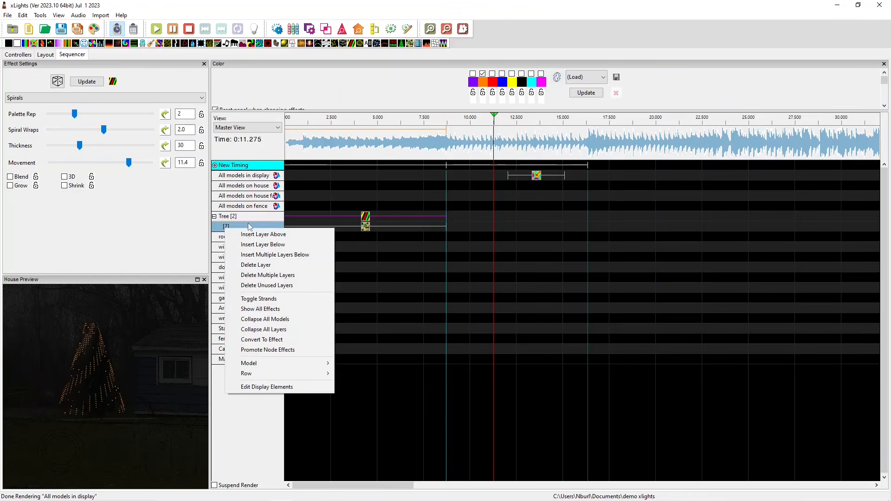
click(249, 256)
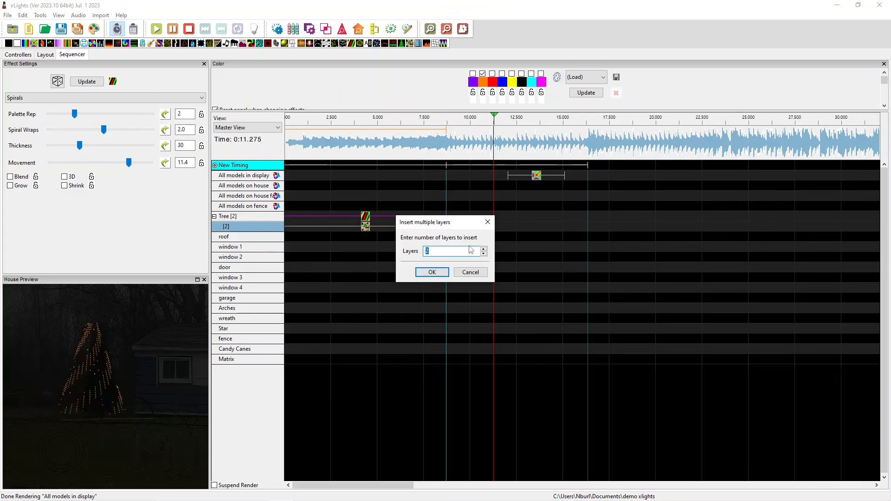
click(461, 273)
right_click(221, 226)
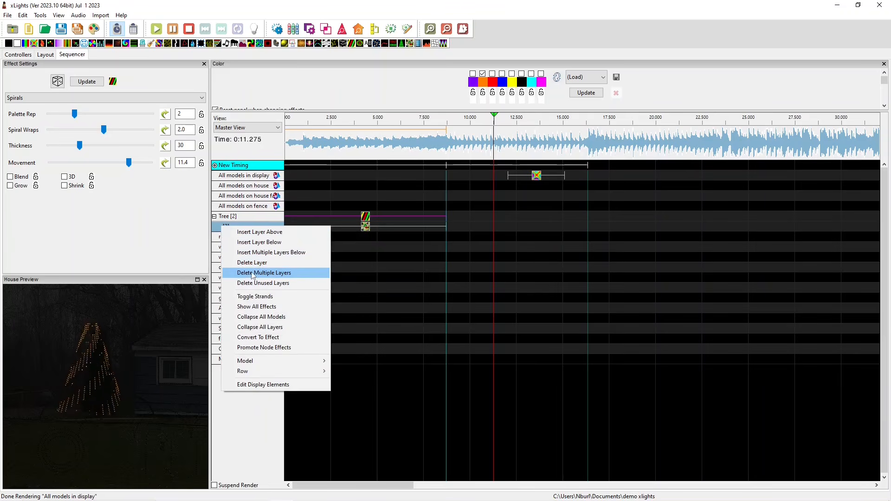
click(246, 296)
Delete Layer 2 of Tree together with its Twinkle effect, and view the Tree row's layer options.
right_click(242, 225)
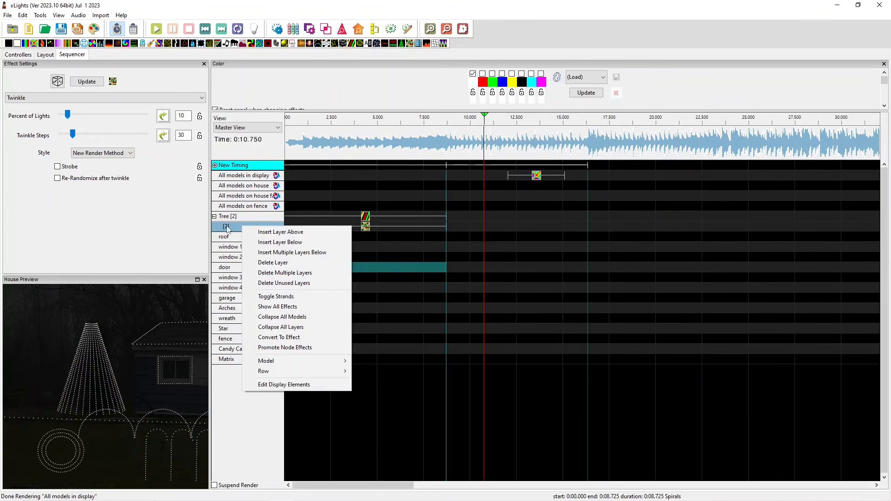
click(273, 263)
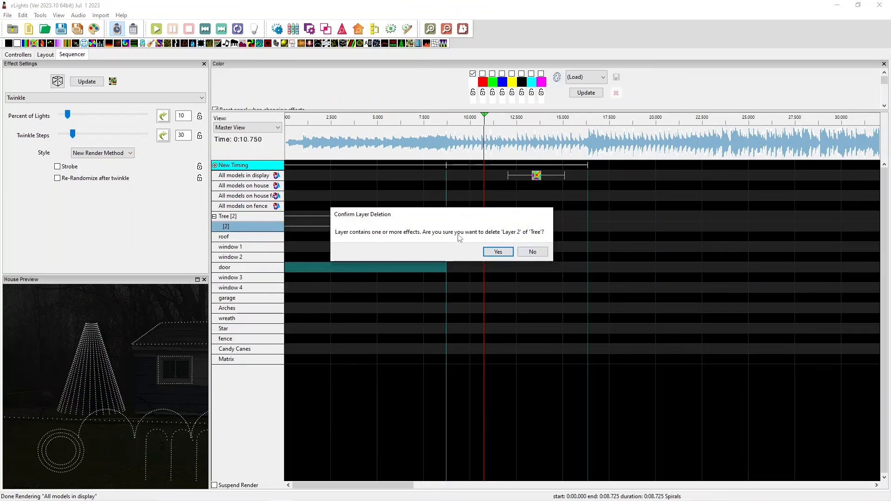
click(487, 252)
right_click(232, 219)
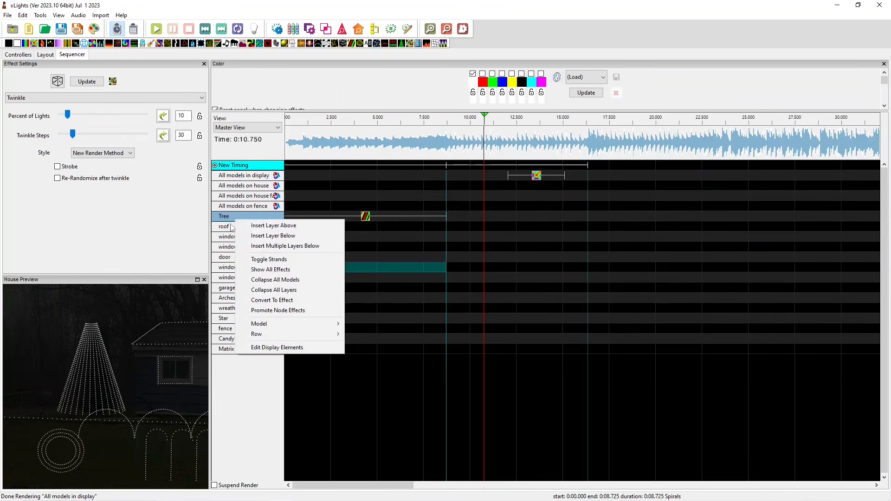
right_click(219, 247)
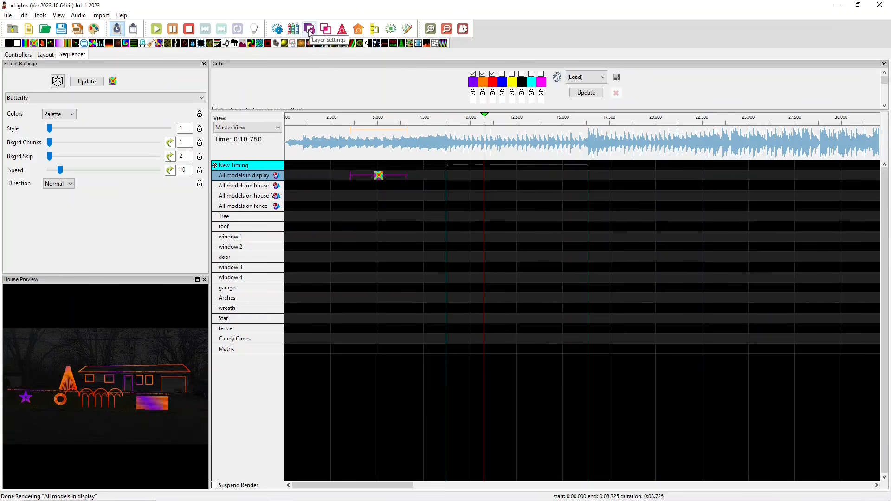
Show the Layer Settings and Layer Blending panels, and place Layer Settings as a floating window over the timeline.
click(310, 29)
click(326, 29)
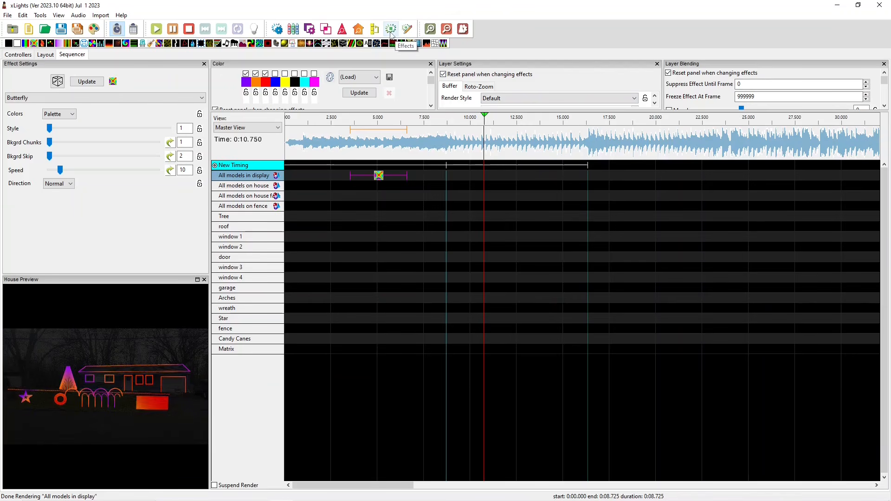
click(391, 29)
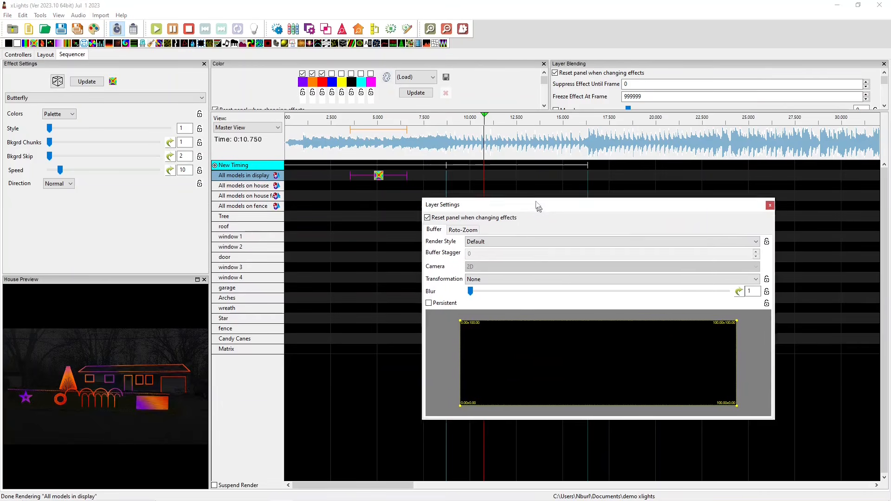
drag(537, 206, 581, 177)
View the Roto-Zoom options in Layer Settings, return to the Buffer options, and shift the floating window slightly.
click(522, 195)
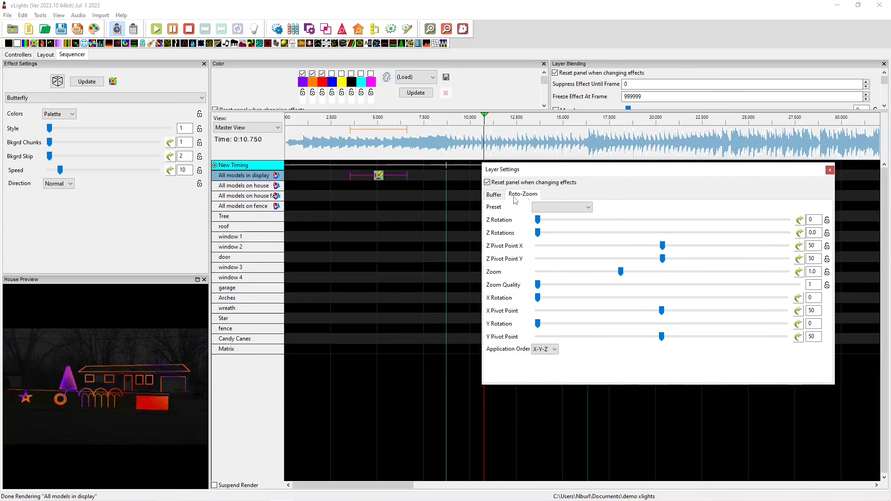
click(494, 194)
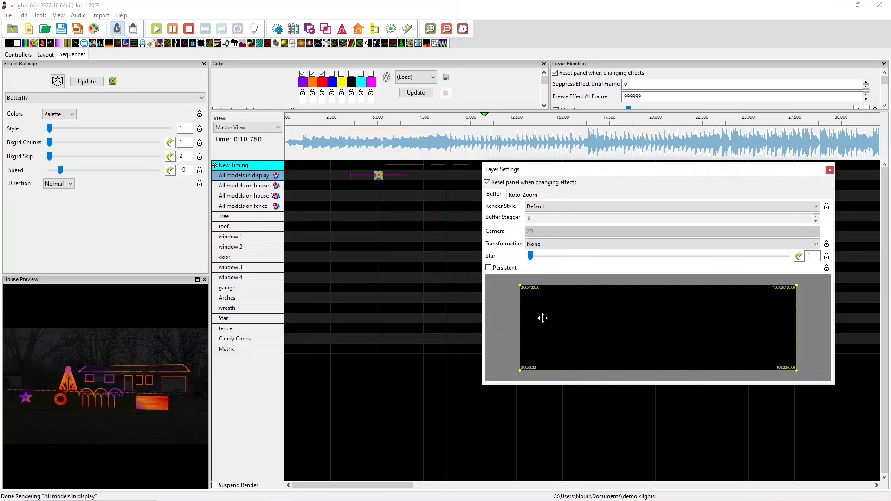
drag(544, 170, 556, 161)
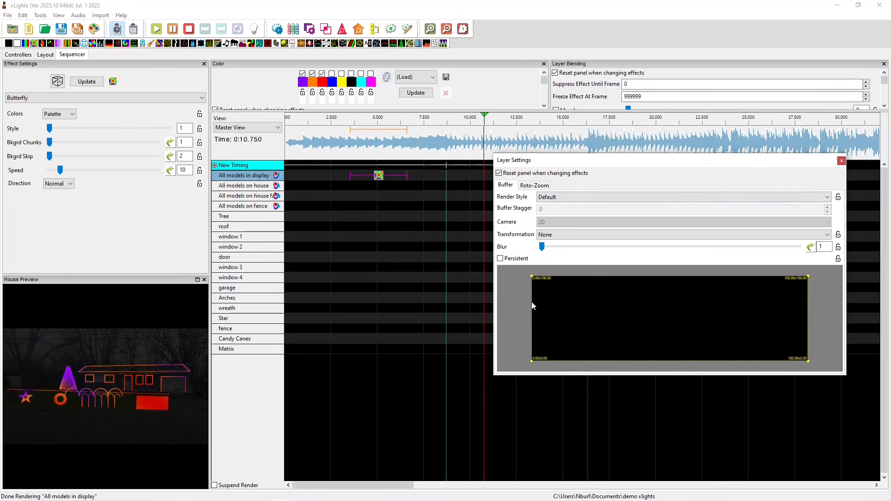
Shift the Butterfly effect on All models in display to start at 0:03.125 and view its Render Style options.
drag(379, 179, 371, 178)
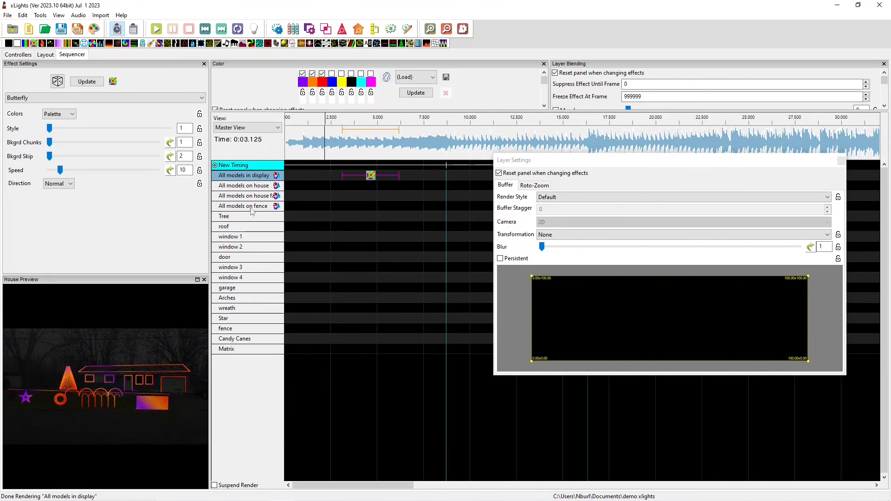
click(598, 197)
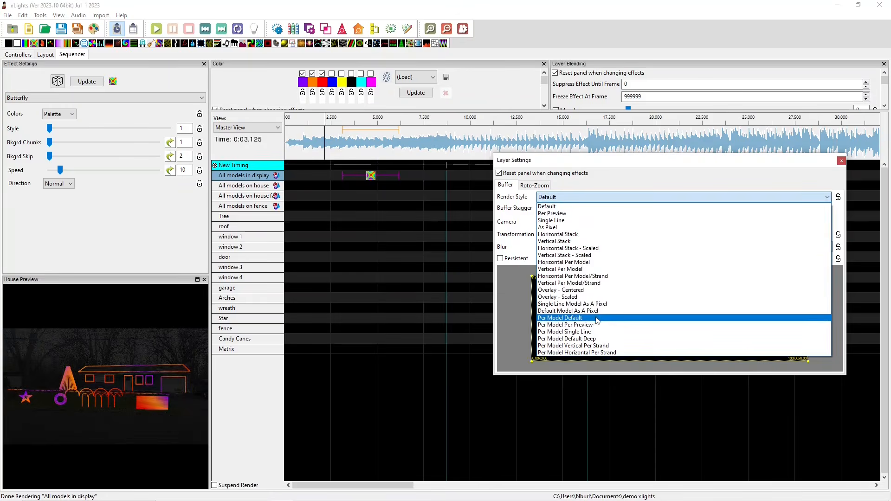
click(381, 184)
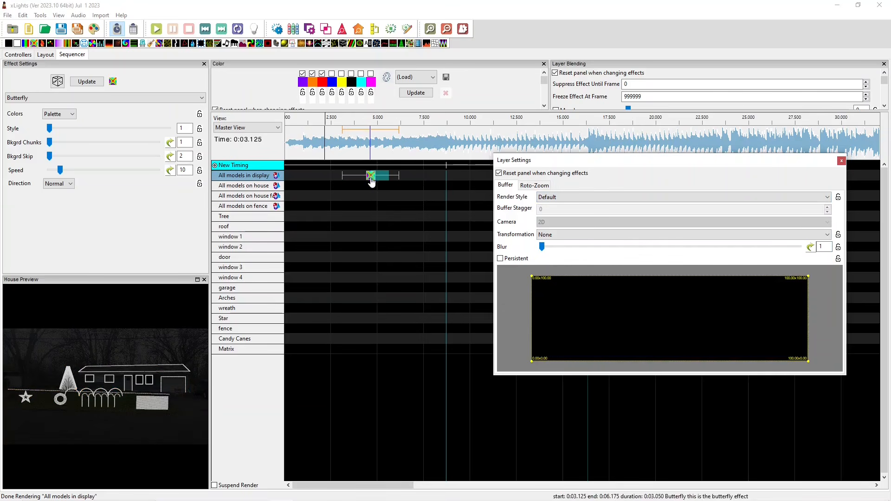
Move the Butterfly effect down to the roof model and view its Render Style options.
click(370, 180)
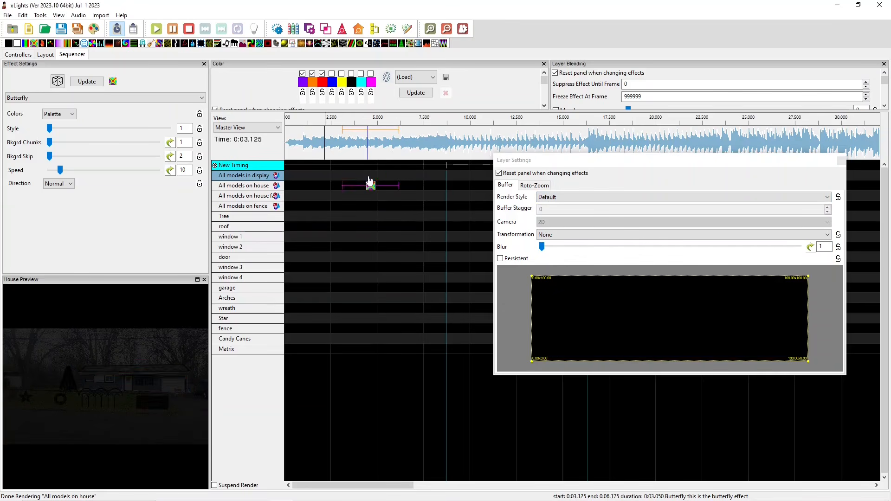
drag(369, 181, 370, 226)
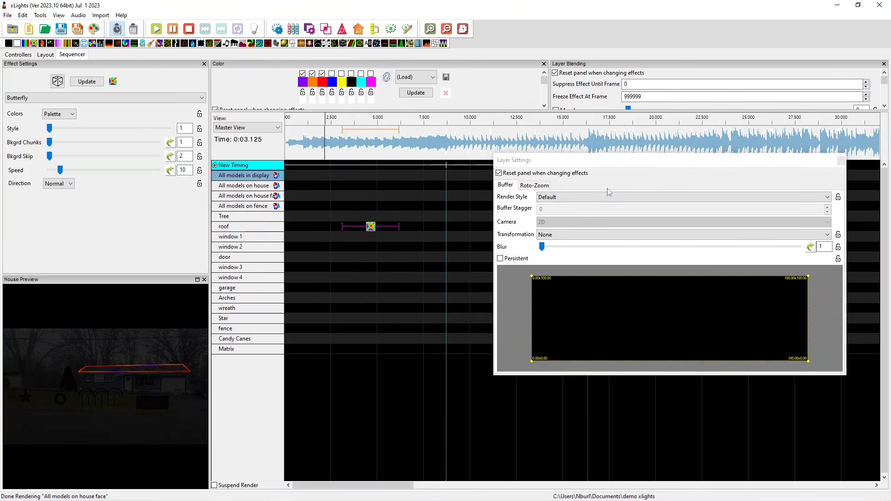
click(608, 197)
click(101, 358)
Set the roof Butterfly effect's Render Style to Per Preview, and switch it back to Default.
click(544, 198)
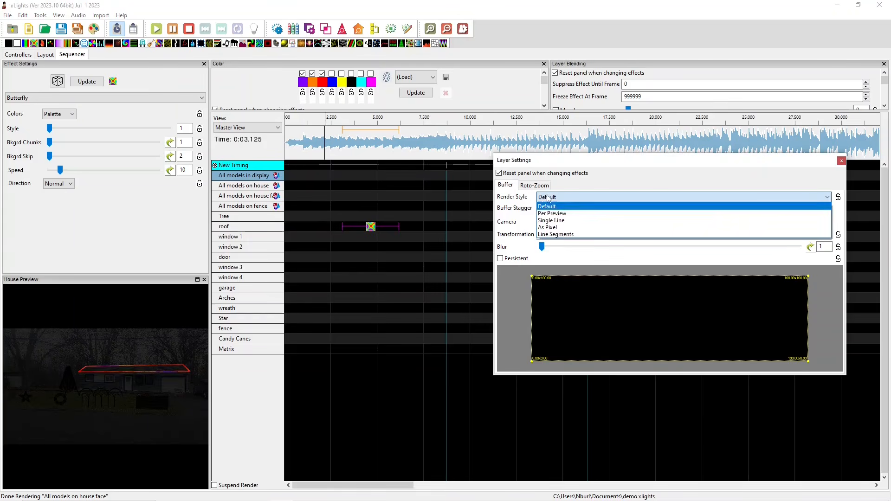
click(550, 214)
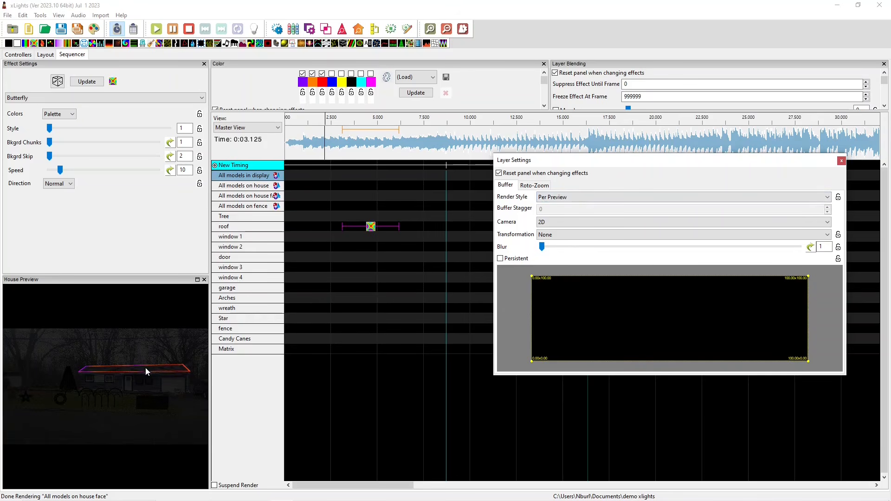
click(682, 197)
click(556, 206)
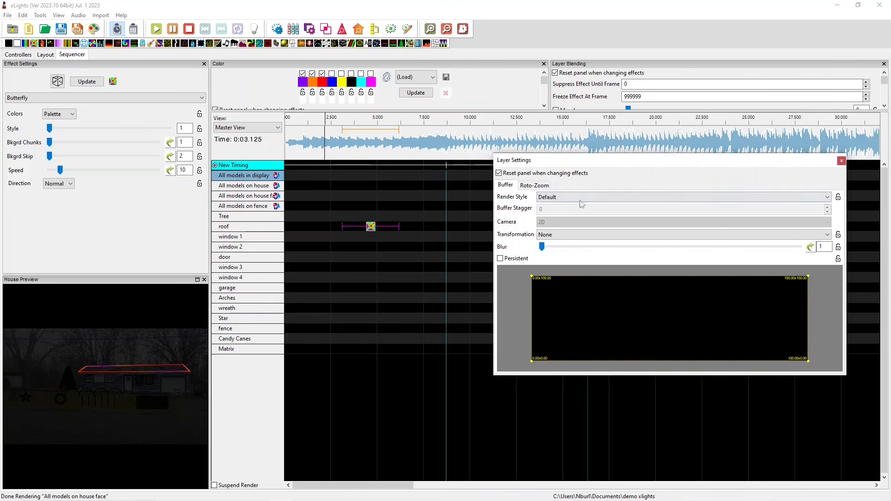
Set the roof Butterfly effect's Render Style to Per Preview, and switch it to Single Line.
click(602, 200)
click(555, 214)
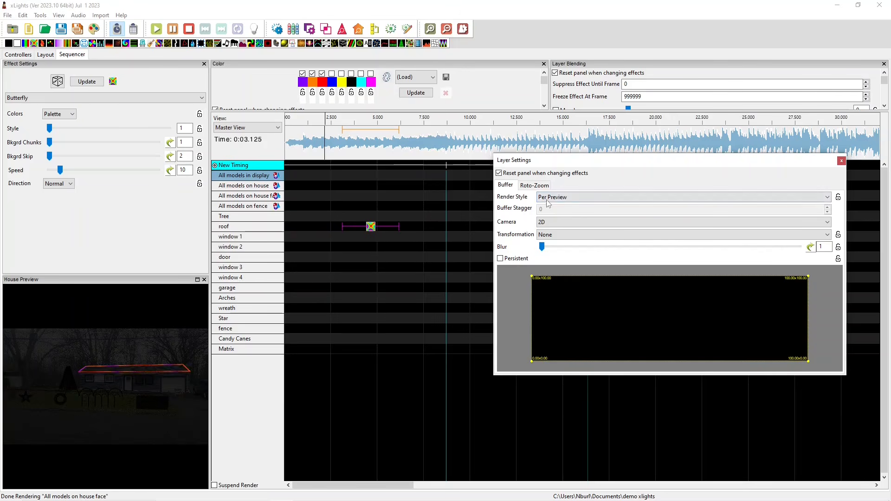
click(552, 198)
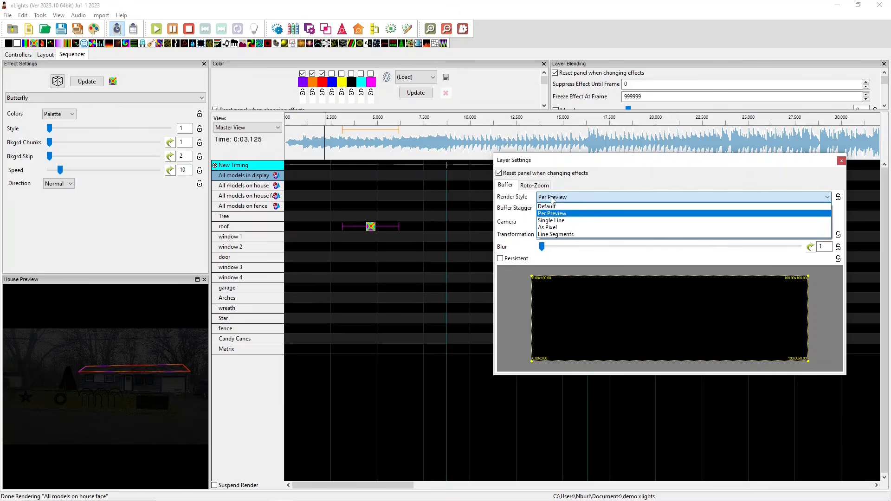
click(569, 221)
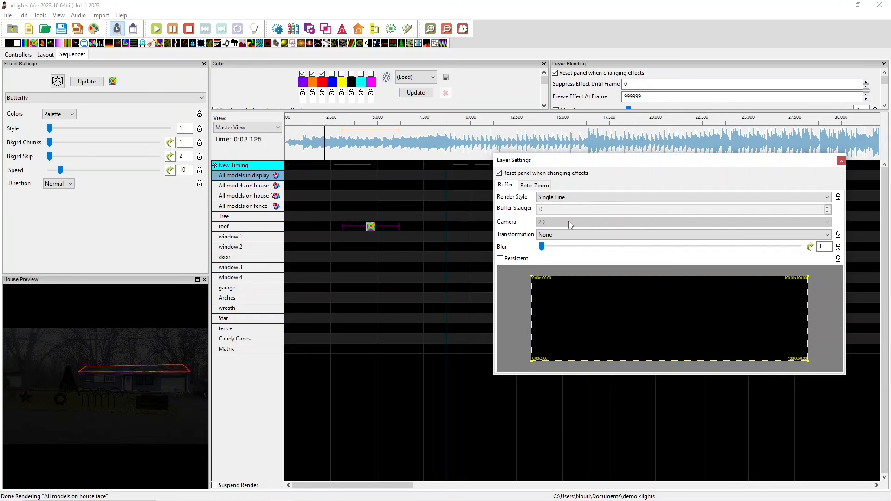
Move the Butterfly effect from the roof model down to the Matrix model.
click(371, 231)
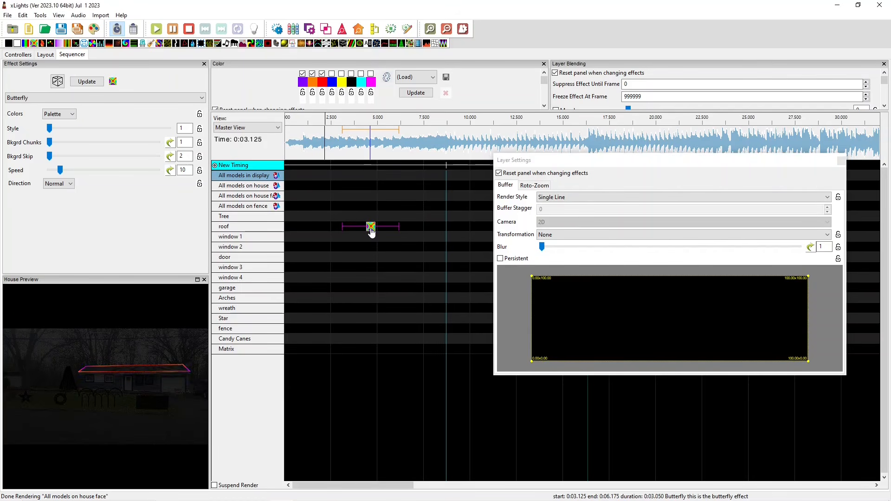
key(Down)
key(Down)
key(Down)
key(Down)
key(Down)
key(Down)
key(Down)
key(Down)
key(Down)
key(Down)
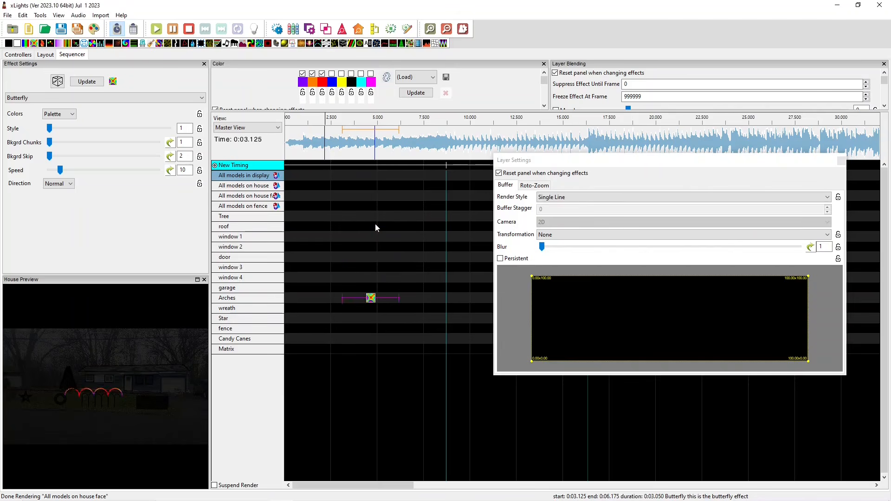
key(Down)
key(Down)
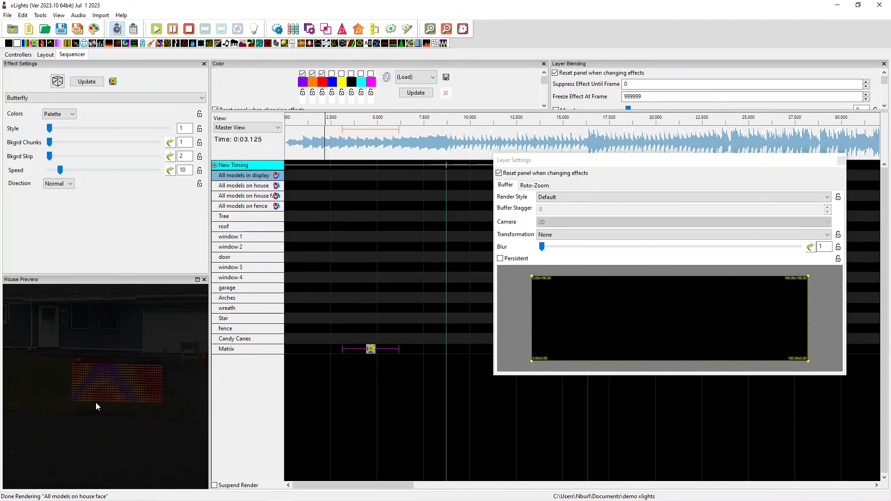
Set the Matrix Butterfly effect's Render Style to Per Preview, switch it to Single Line, and inspect the matrix in the House Preview.
click(569, 194)
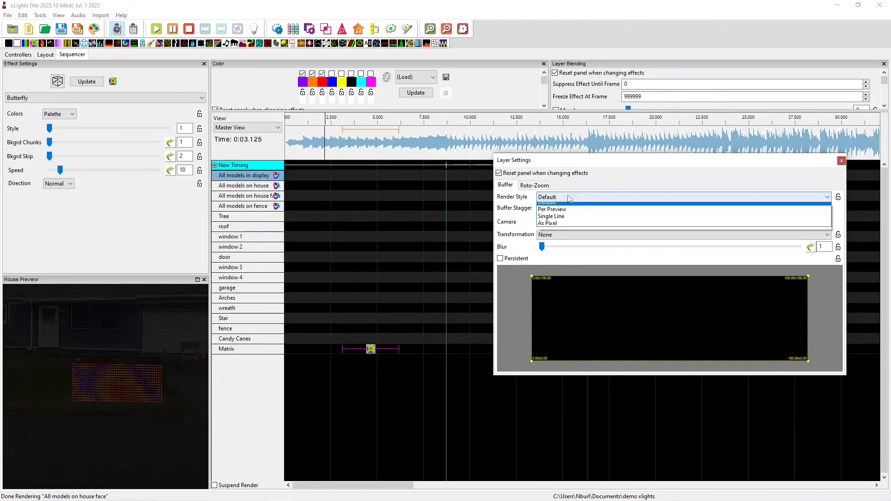
click(568, 213)
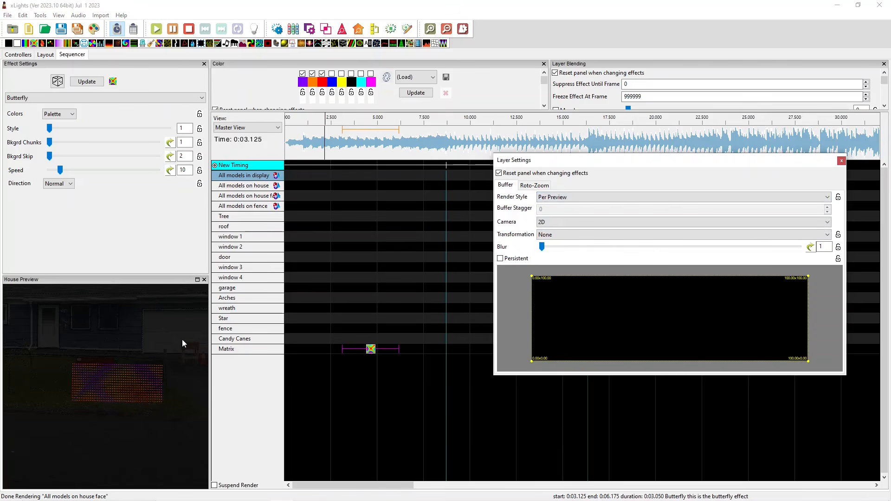
click(564, 197)
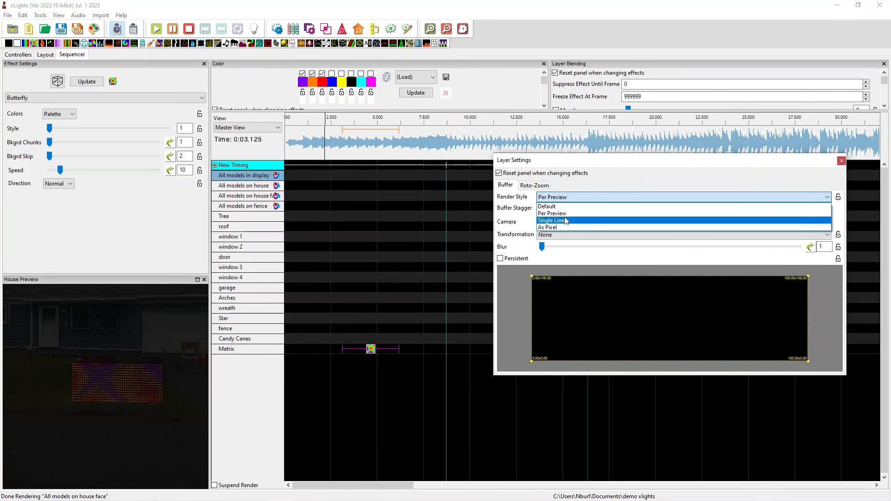
click(566, 220)
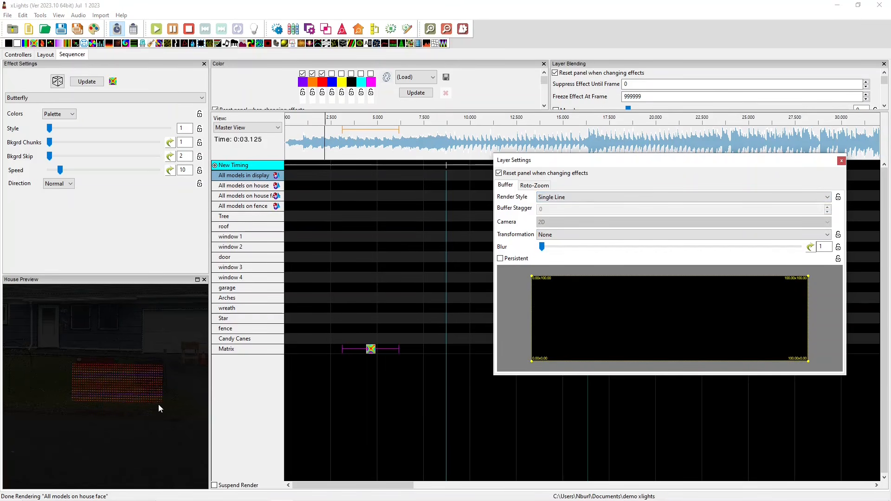
scroll(171, 407, up, 5)
scroll(145, 408, down, 1)
drag(145, 408, 90, 407)
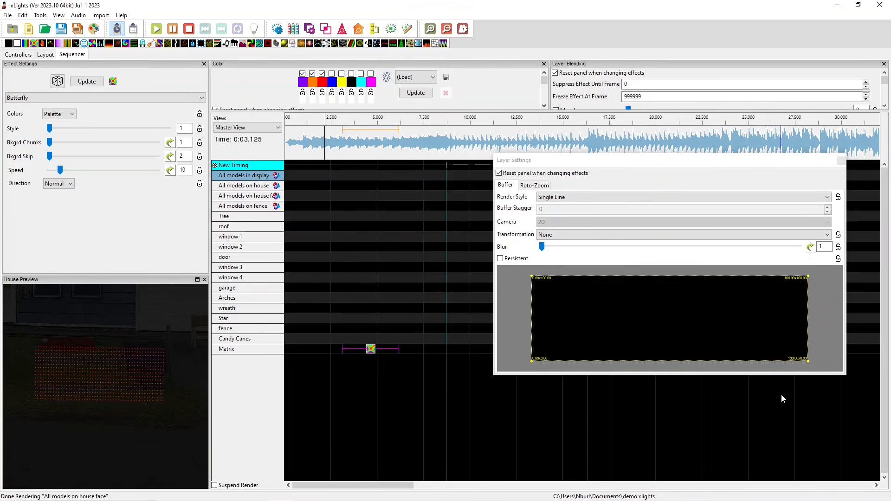
Set the Matrix Butterfly effect's Render Style to As Pixel and check the matrix in the House Preview.
click(560, 196)
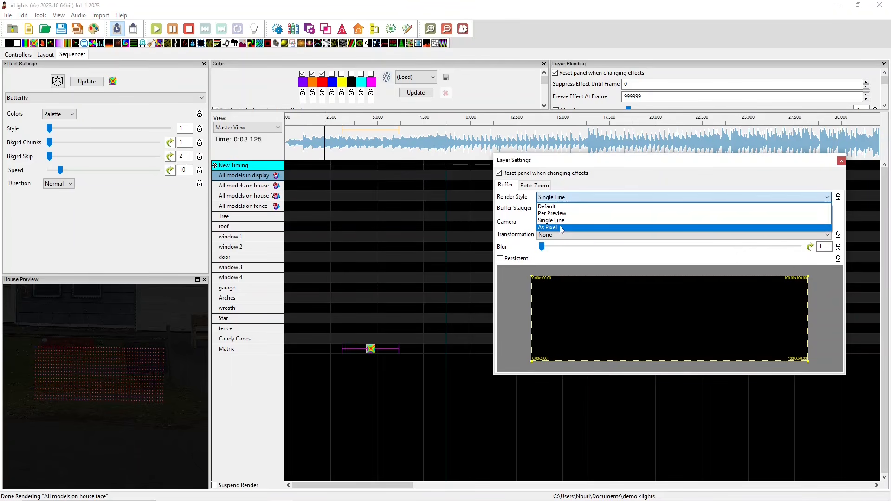
click(559, 227)
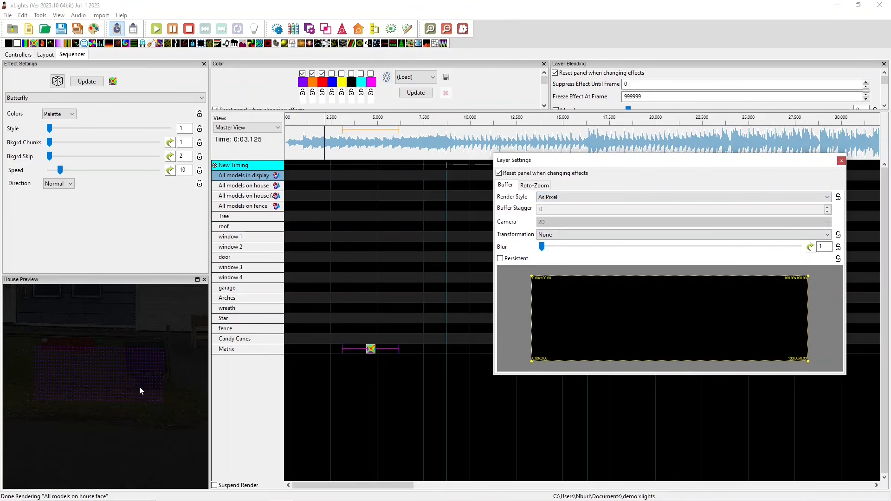
scroll(119, 399, down, 3)
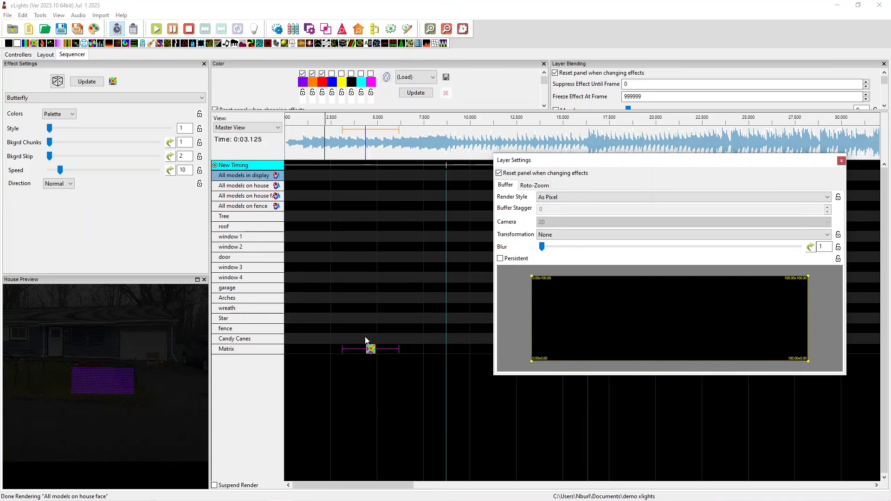
Move the Butterfly effect from the Matrix model back up to the roof model.
click(368, 350)
key(Up)
key(Up)
key(Up)
key(Up)
key(Up)
key(Up)
key(Up)
key(Up)
key(Up)
key(Up)
key(Up)
key(Up)
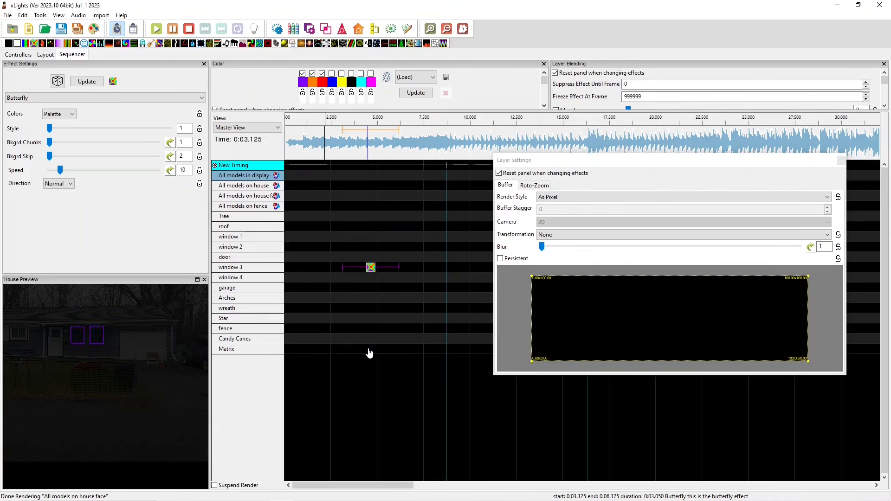
Set the roof Butterfly effect's Render Style to Line Segments and inspect the roof in the House Preview.
click(598, 198)
click(557, 235)
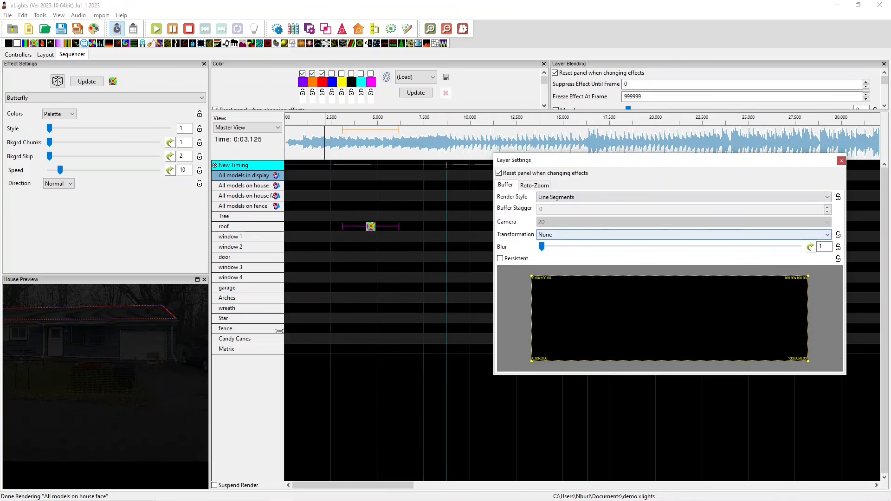
drag(148, 365, 192, 391)
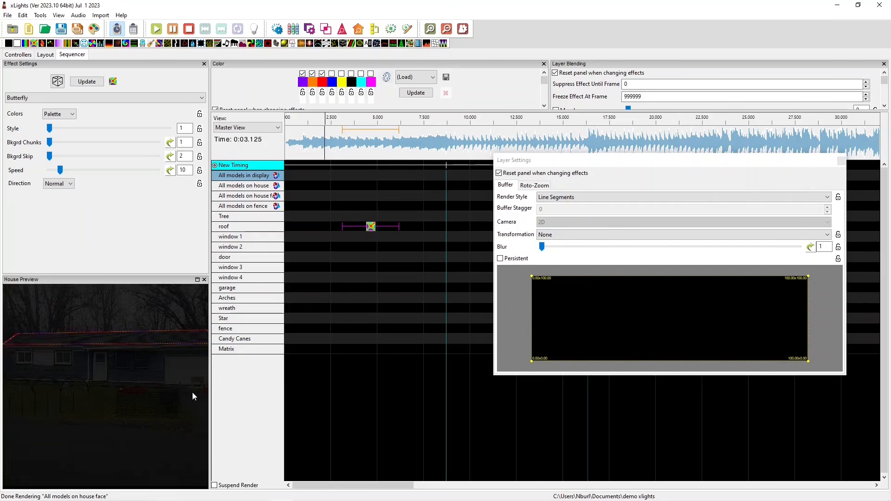
scroll(100, 378, down, 4)
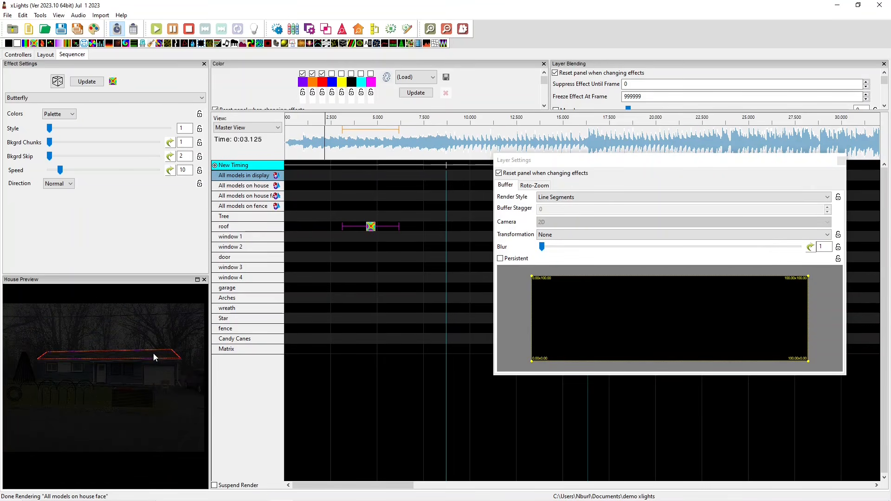
Undo the Butterfly effect's moves back to All models in display and set its Render Style to Default Model As A Pixel.
key(ctrl+z)
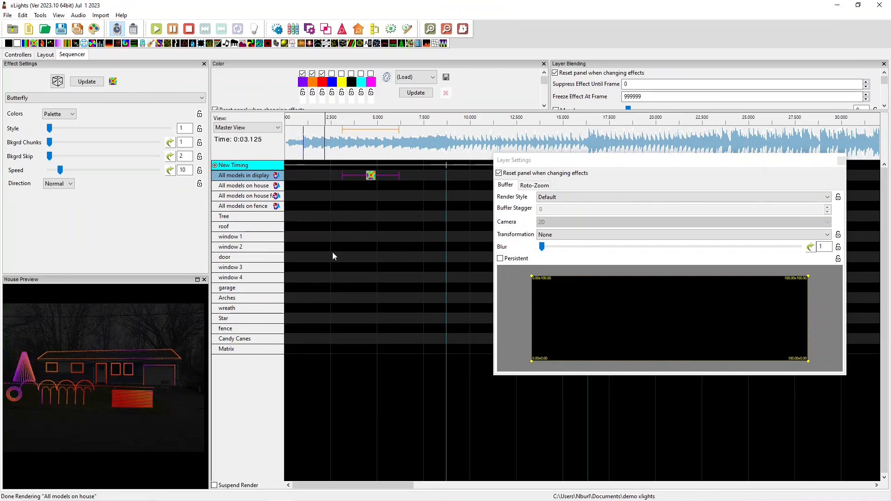
click(624, 196)
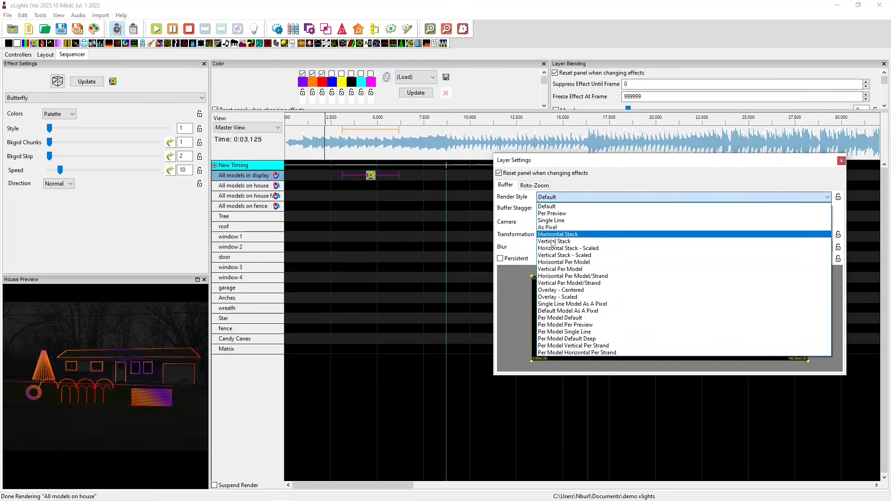
click(549, 312)
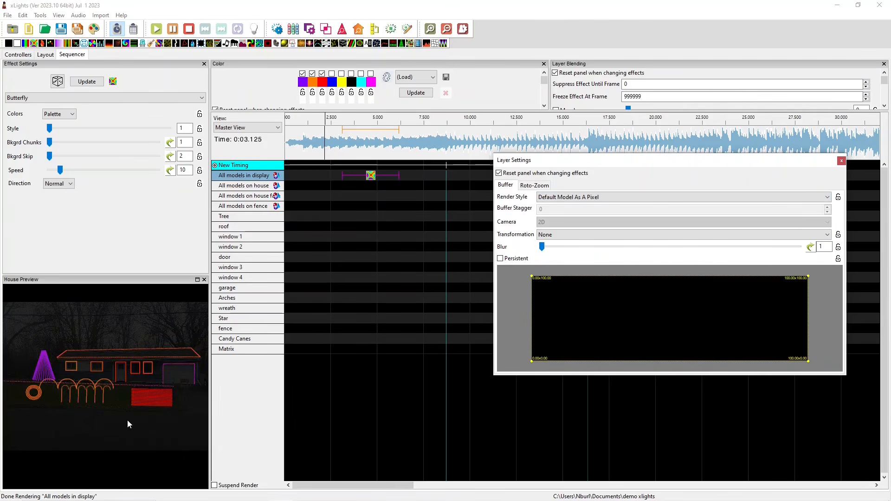
Examine the matrix and windows up close in the House Preview, and restore the default viewpoint.
scroll(113, 417, up, 5)
drag(144, 408, 132, 389)
scroll(51, 384, up, 3)
scroll(56, 380, up, 4)
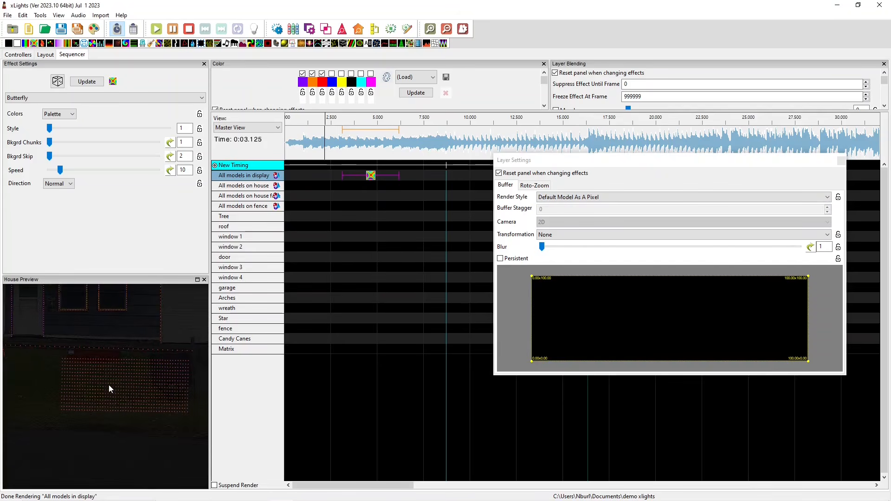
scroll(114, 382, down, 3)
drag(78, 312, 133, 392)
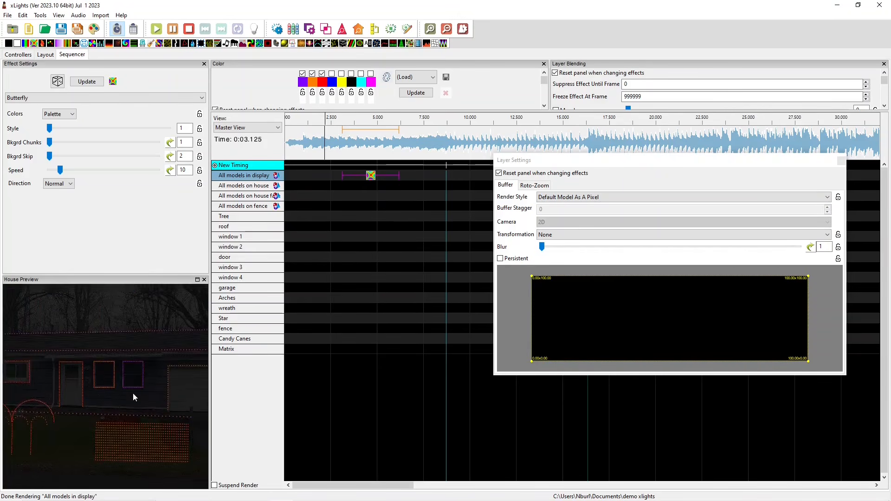
scroll(137, 372, up, 12)
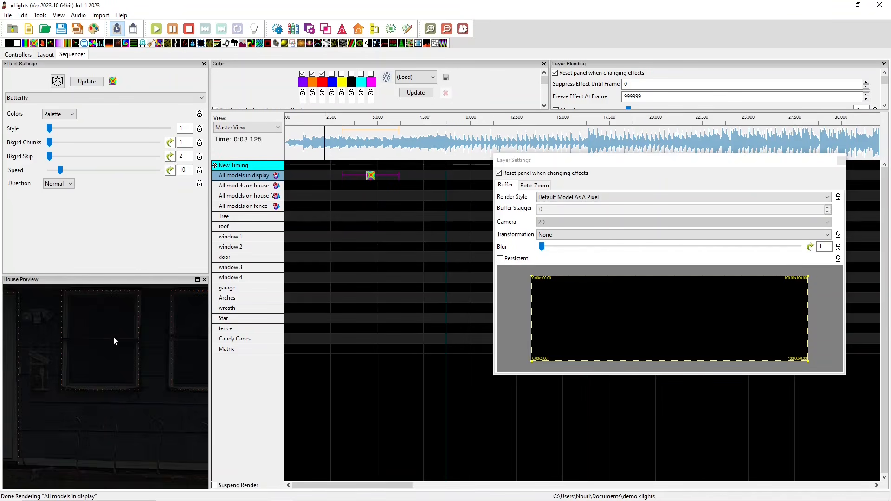
scroll(114, 343, down, 10)
right_click(129, 379)
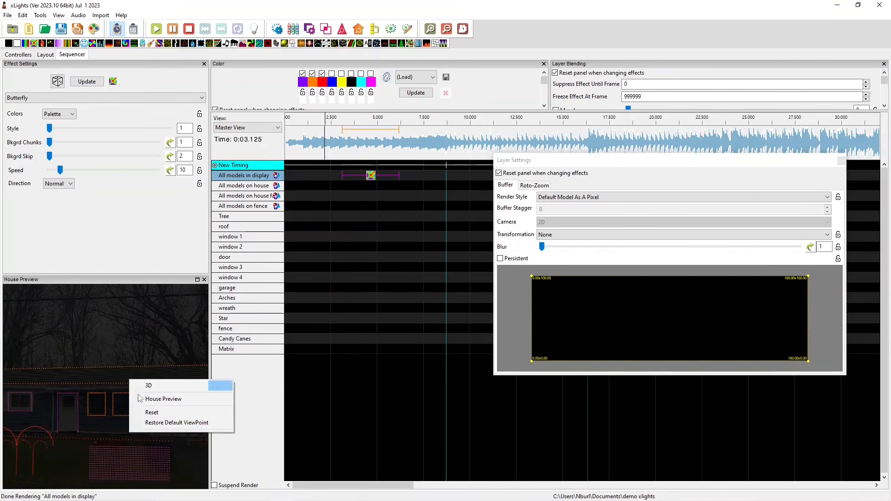
click(140, 422)
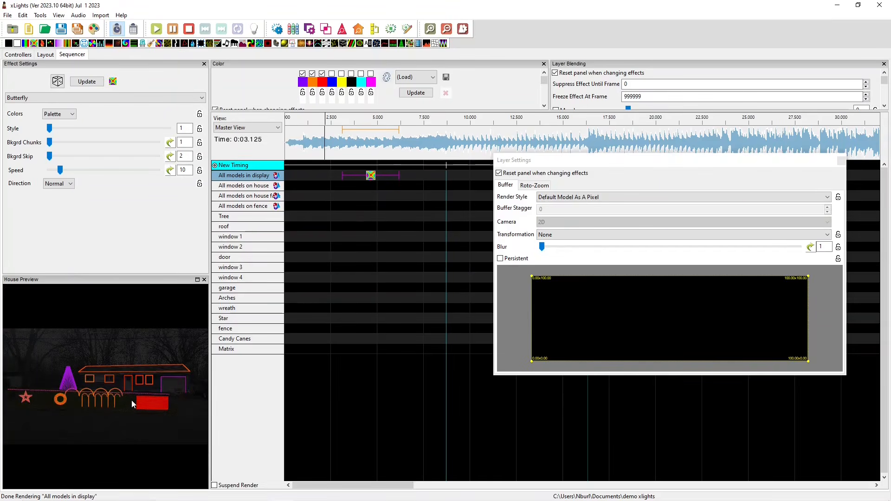
Switch the All models in display effect's Render Style to Per Model Default and back to Default, twice, to compare them.
click(682, 196)
click(580, 312)
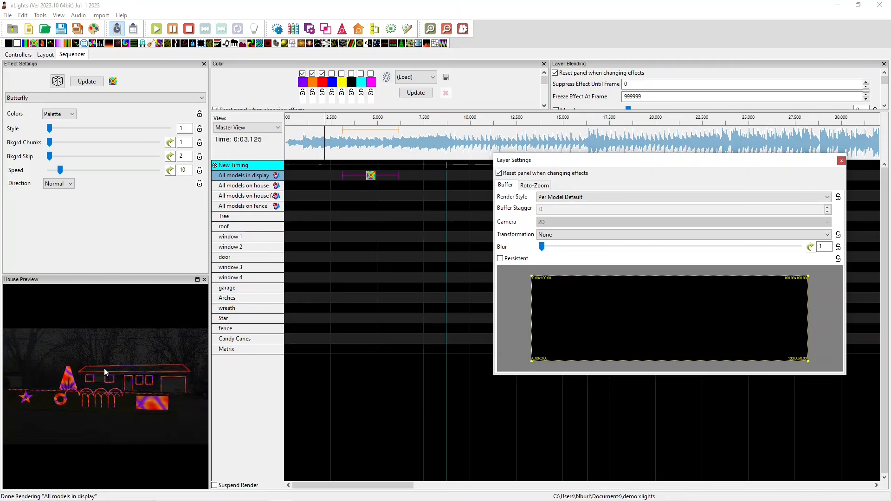
click(649, 197)
click(557, 203)
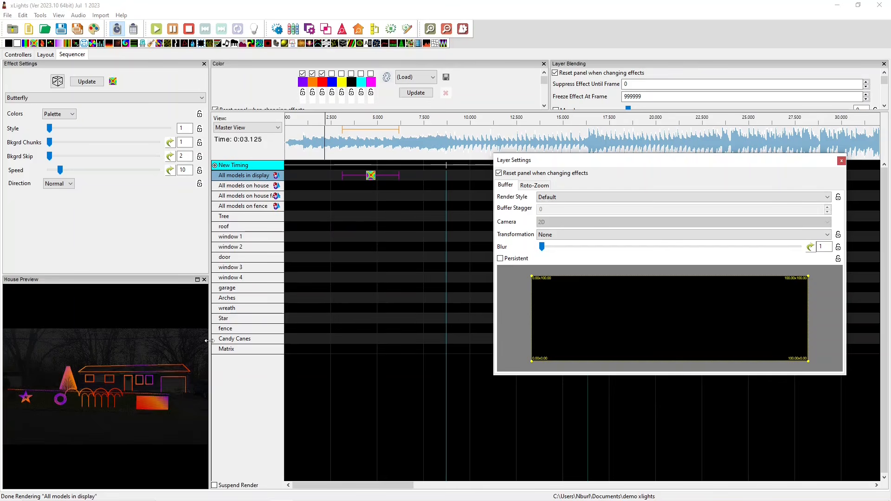
click(573, 196)
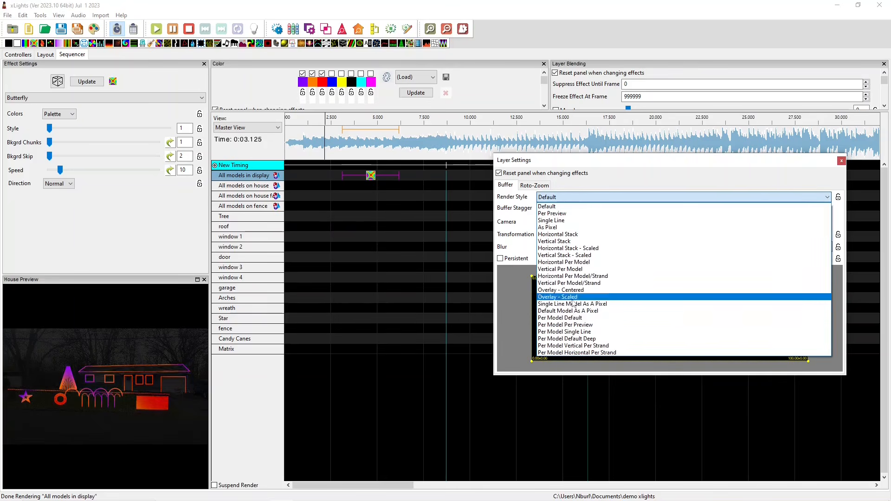
click(568, 318)
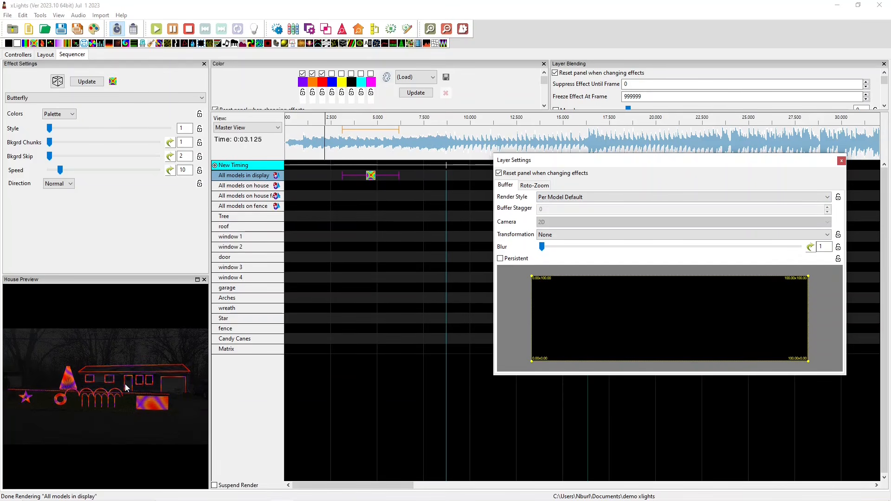
click(592, 198)
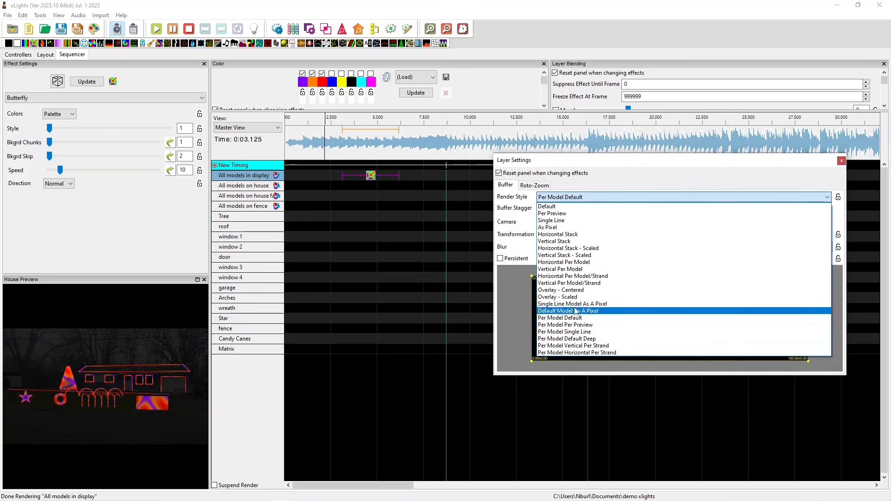
click(543, 206)
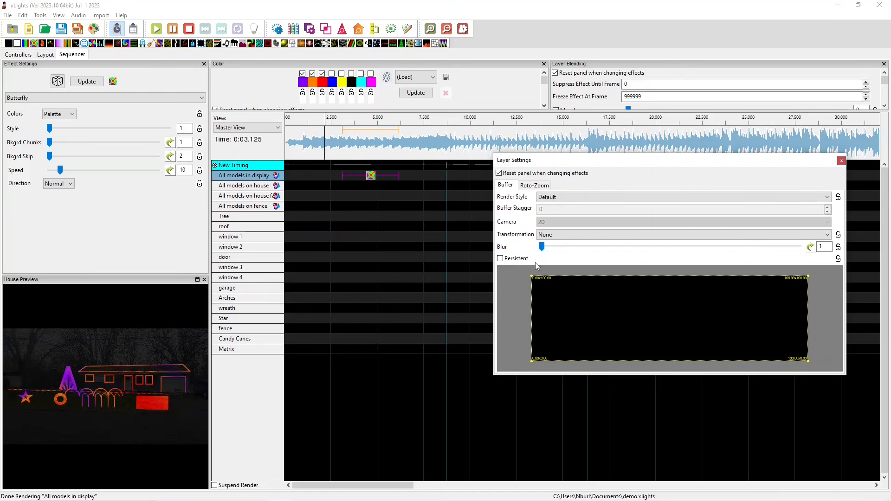
Narrow the effect's sub-buffer by moving its left edge to about 43, and reposition its lower-left corner to about 13 x 9.
drag(529, 274, 648, 273)
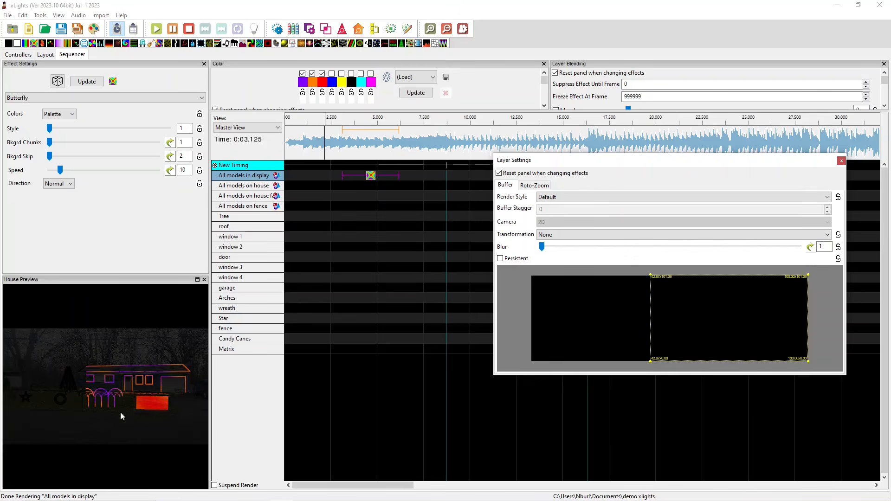
drag(705, 327, 654, 286)
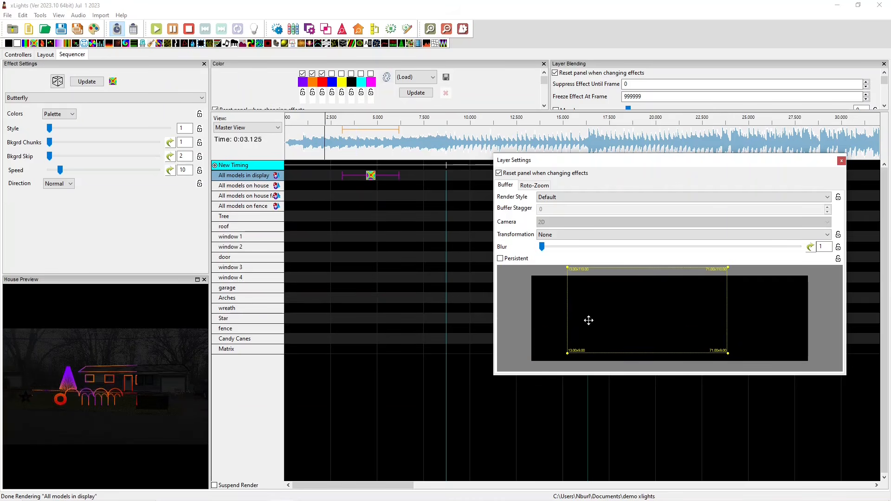
Set the effect's sub-buffer to the Left Half preset.
right_click(554, 312)
mouse_move(617, 331)
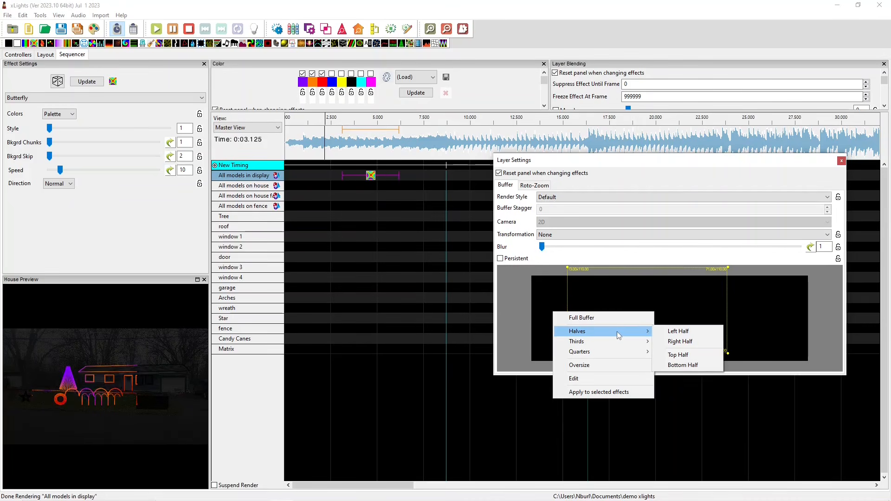
click(680, 334)
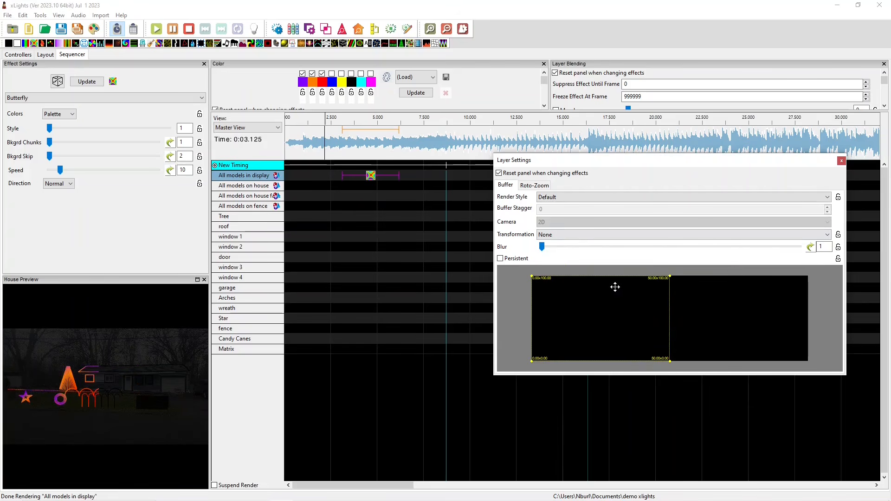
Look through the sub-buffer presets for thirds and the effect's Roto-Zoom settings.
right_click(649, 329)
mouse_move(675, 359)
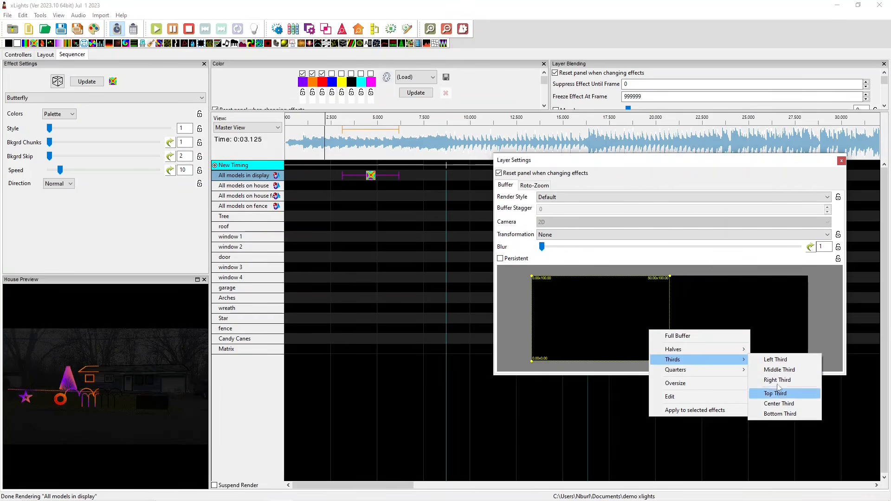
click(534, 185)
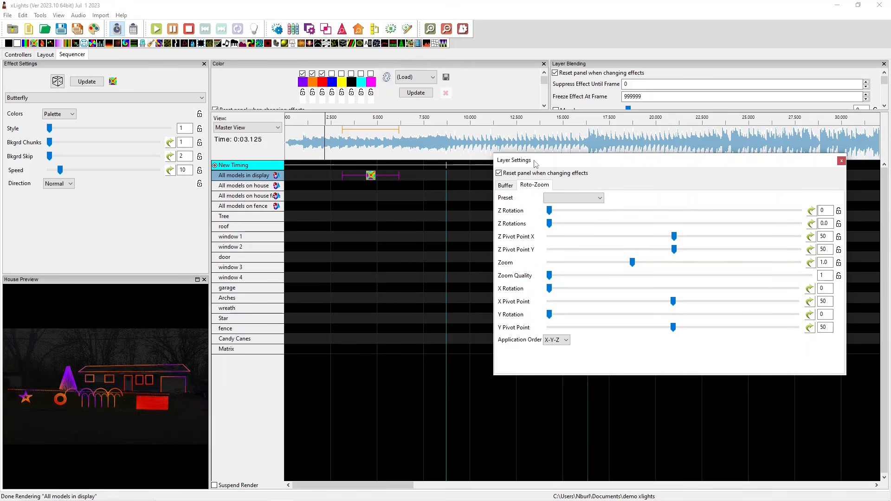
click(505, 185)
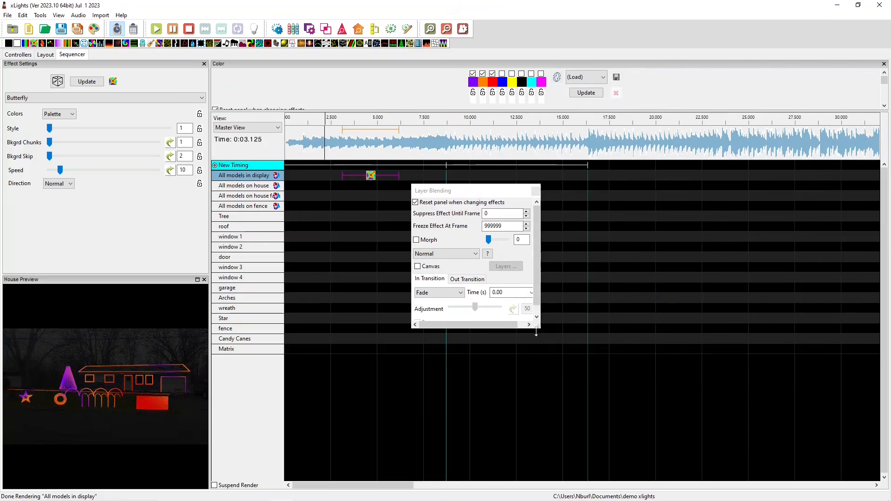
Enlarge the floating Layer Blending panel and arrange it clear of the Butterfly effect in the timeline.
drag(537, 327, 807, 425)
drag(550, 194, 515, 182)
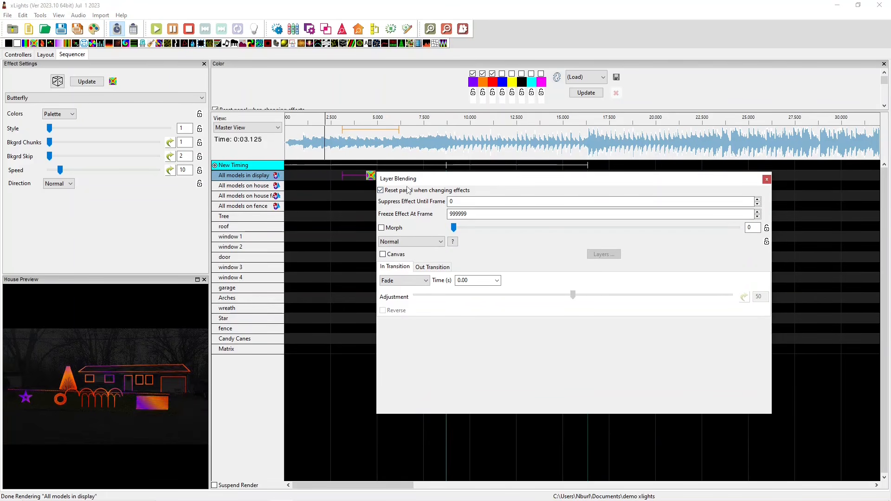
scroll(333, 90, down, 1)
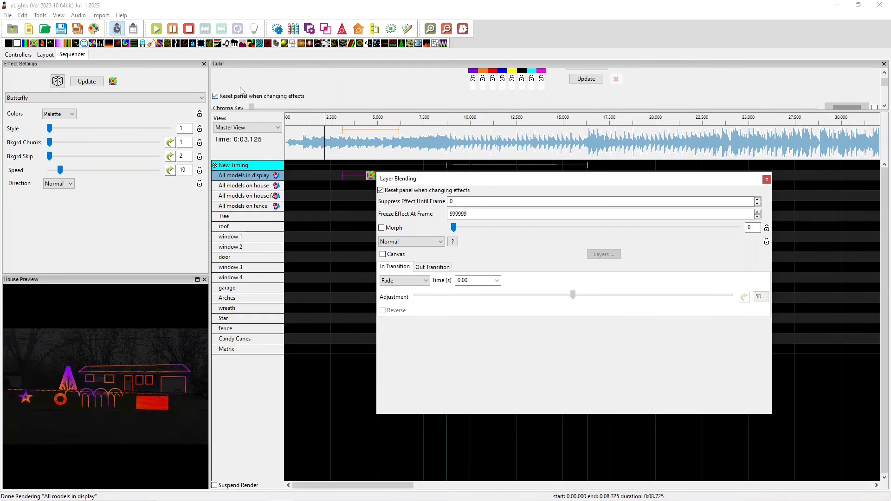
scroll(240, 88, up, 1)
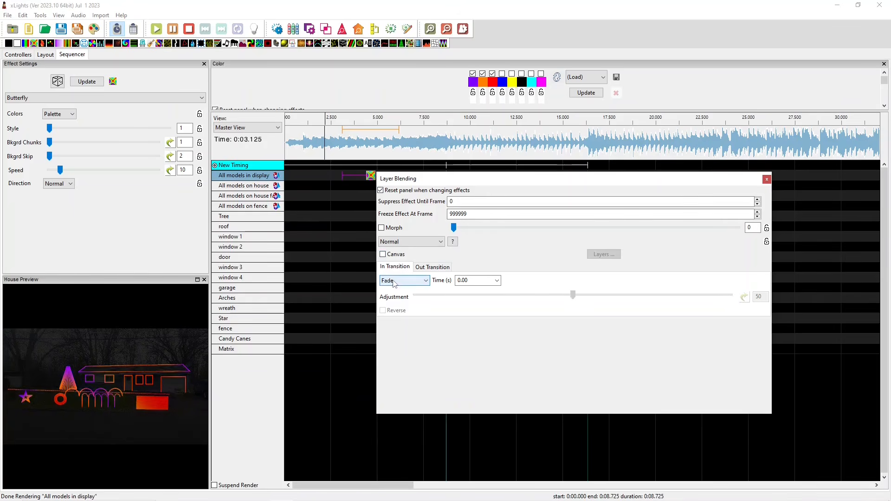
drag(424, 179, 521, 151)
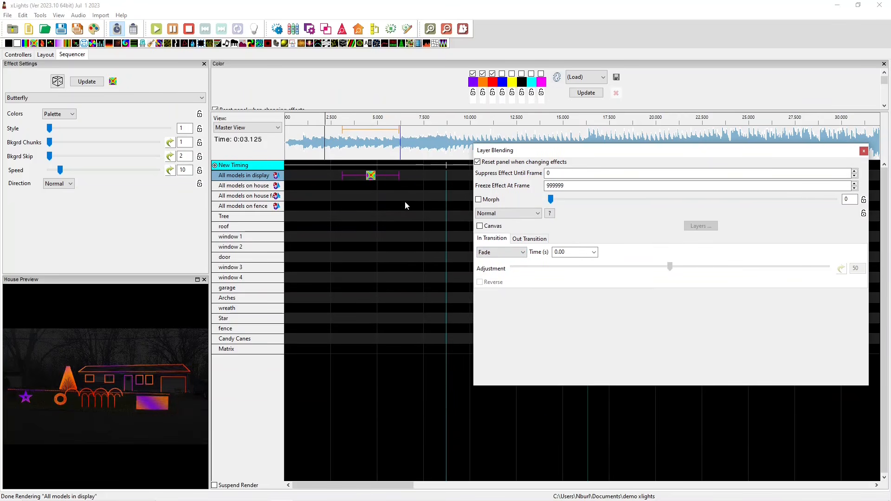
scroll(405, 205, up, 3)
scroll(405, 206, down, 3)
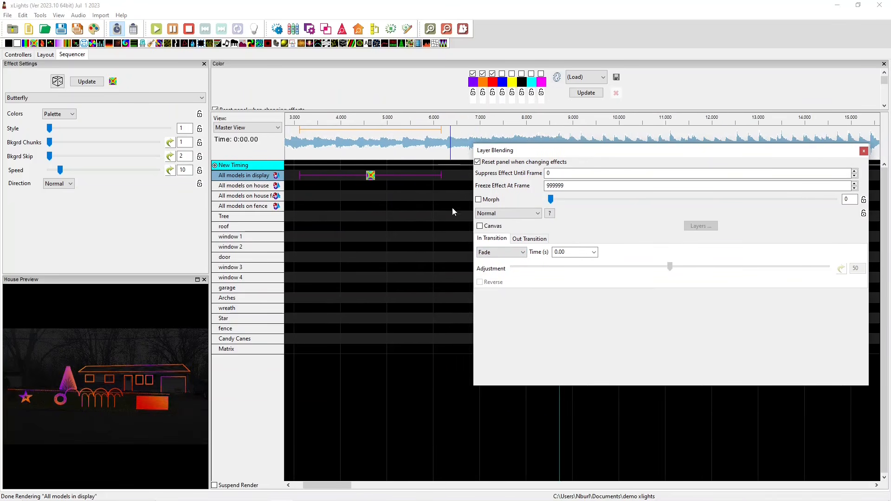
drag(470, 207, 539, 207)
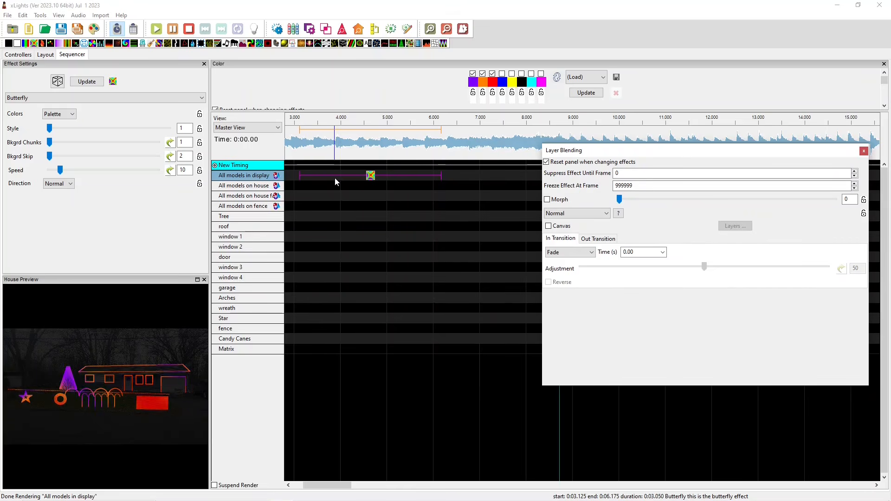
Give the Butterfly effect on All models in display a Fade in transition of 2.00 seconds.
click(368, 177)
click(370, 176)
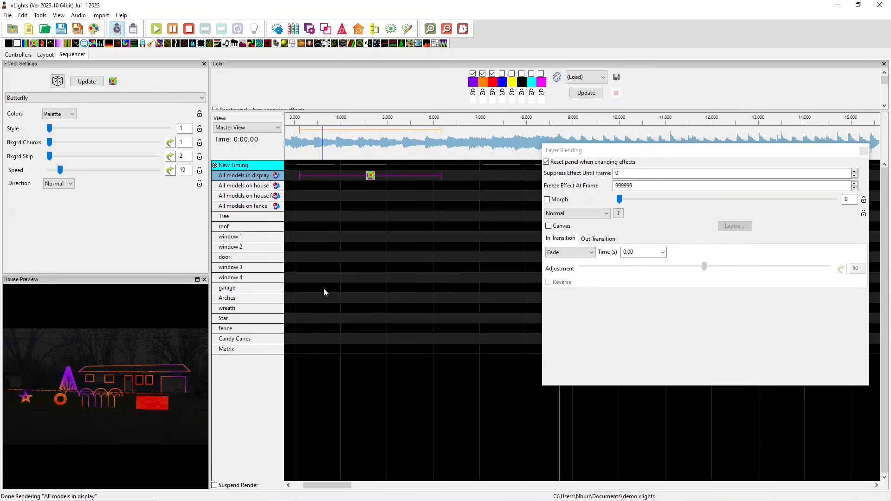
click(560, 254)
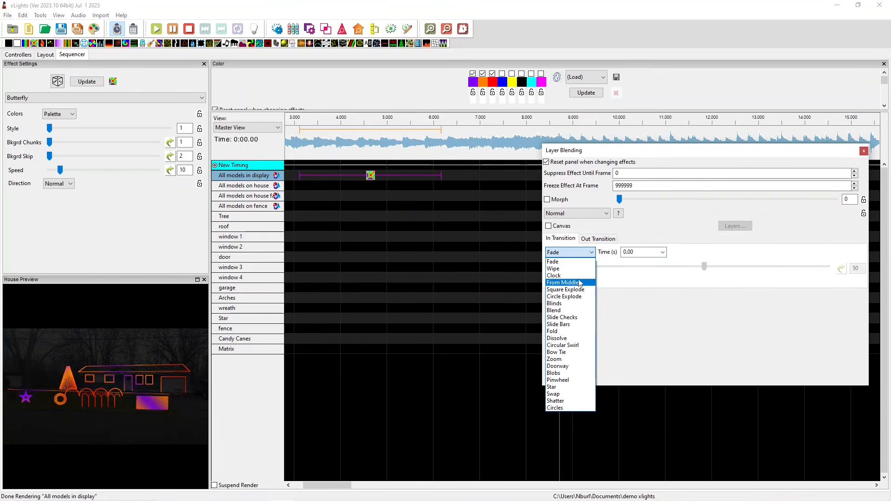
click(577, 262)
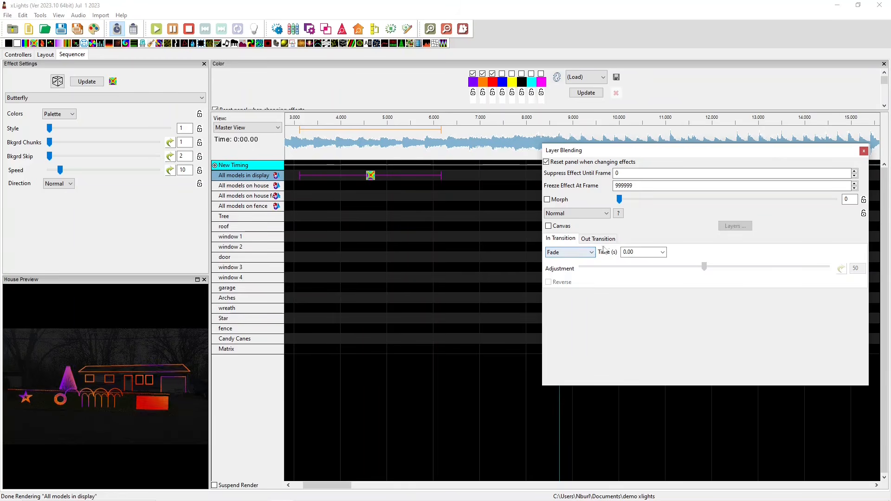
click(662, 252)
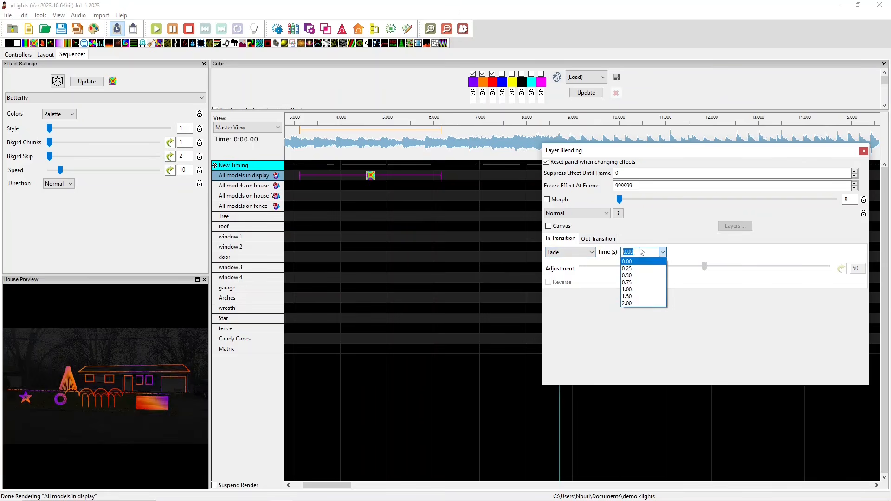
click(634, 303)
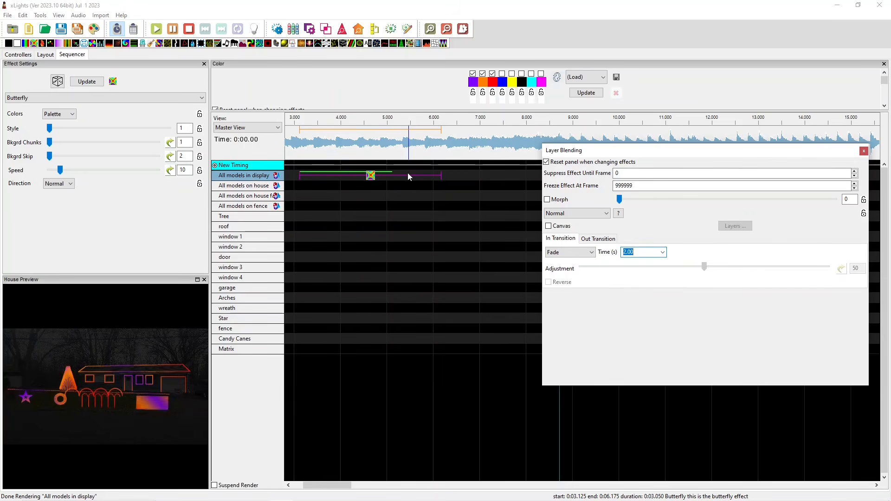
Play the sequence from just before the Butterfly effect to preview its fade-in, and stop playback.
click(288, 148)
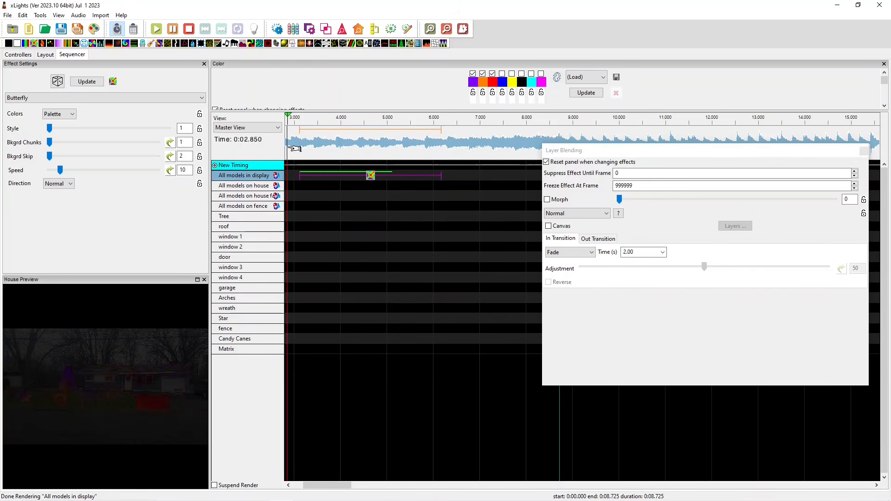
key(space)
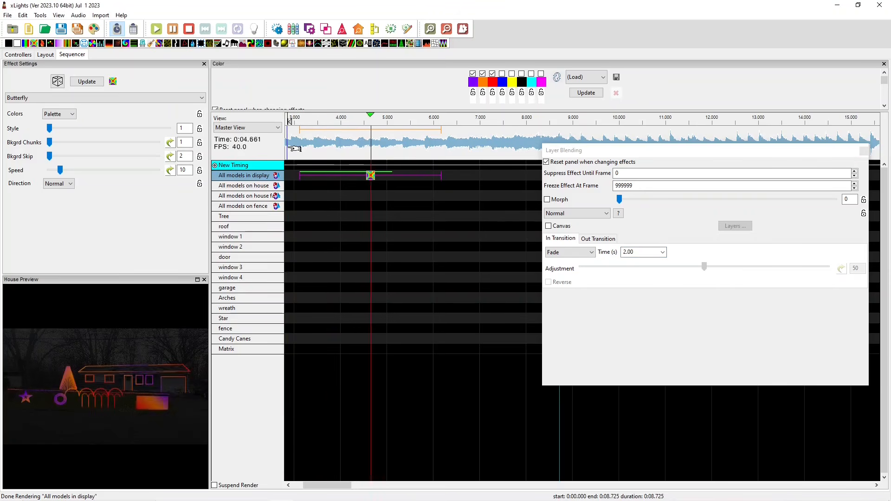
key(space)
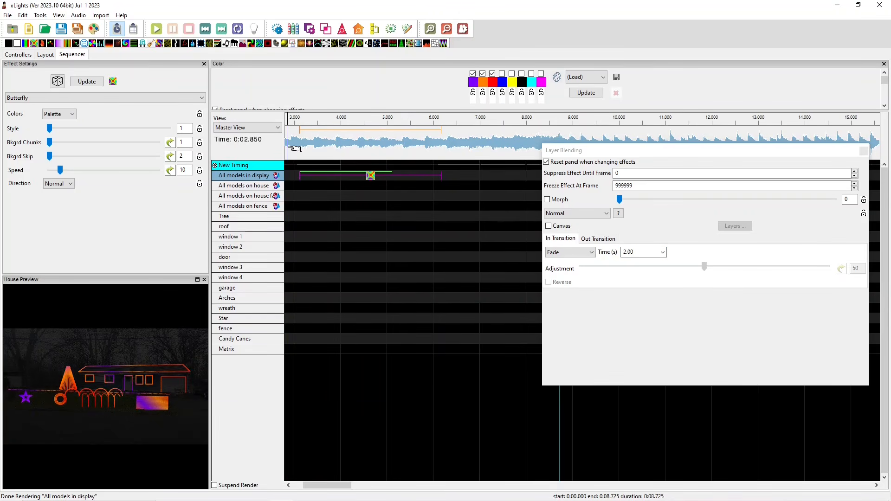
Set the in transition time to 0.5 seconds and play the start of the effect to check it.
click(662, 252)
click(642, 249)
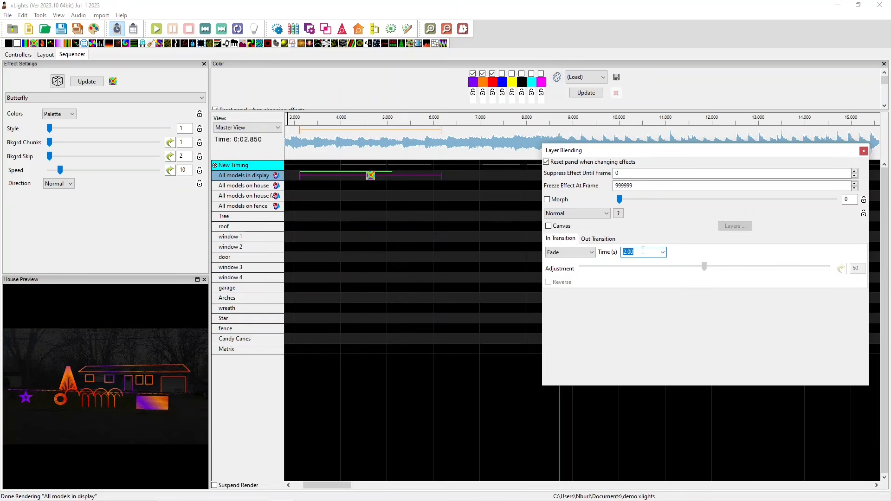
text(0.5)
click(295, 148)
key(space)
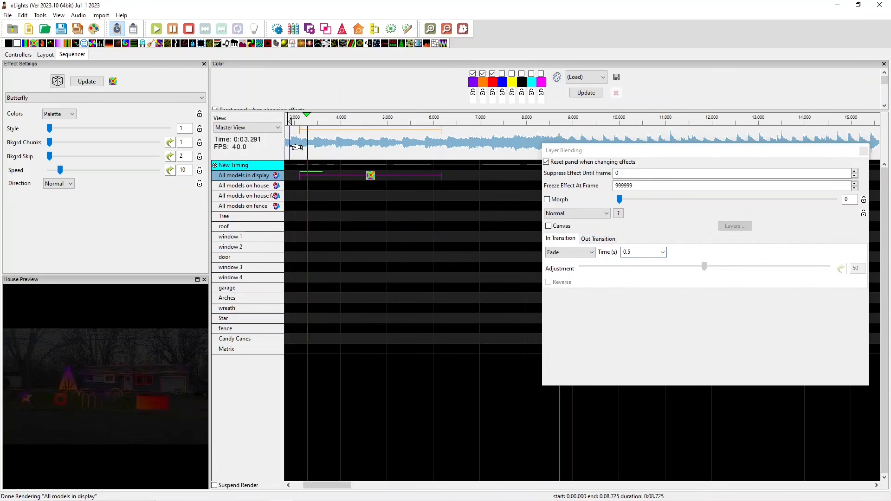
key(space)
Set the effect's Fade out transition time to 1.50 seconds and play the effect back.
click(590, 238)
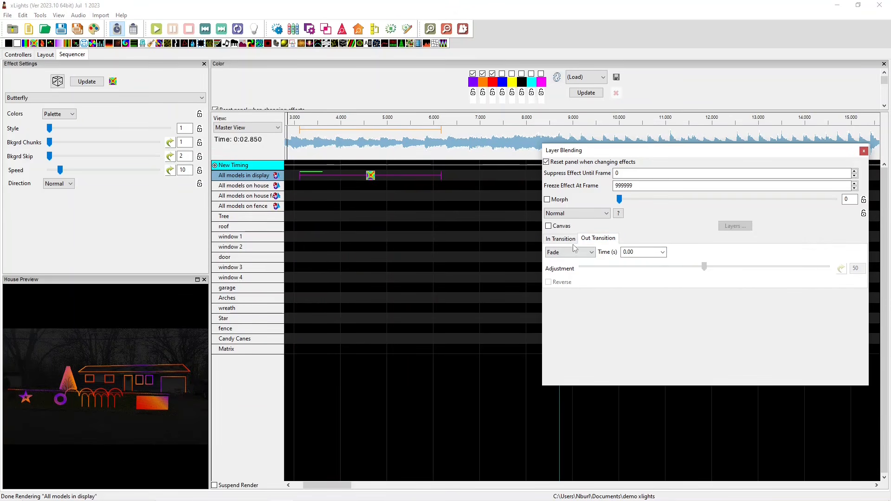
click(662, 252)
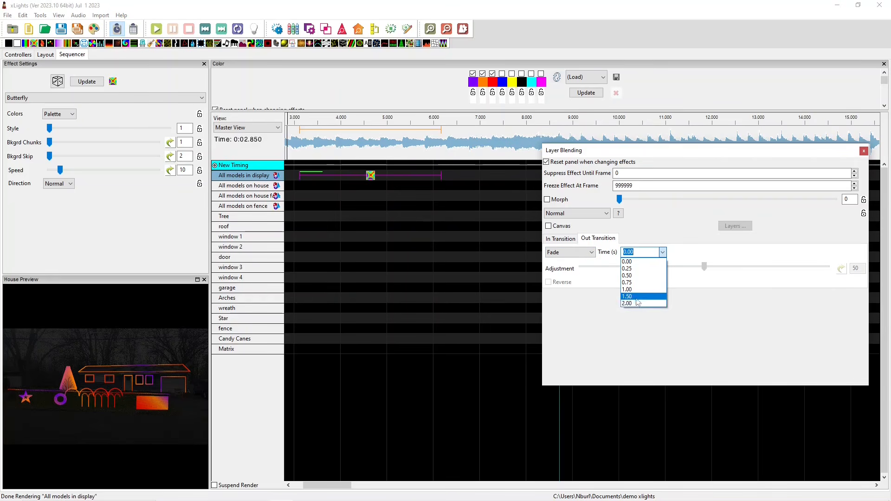
click(622, 296)
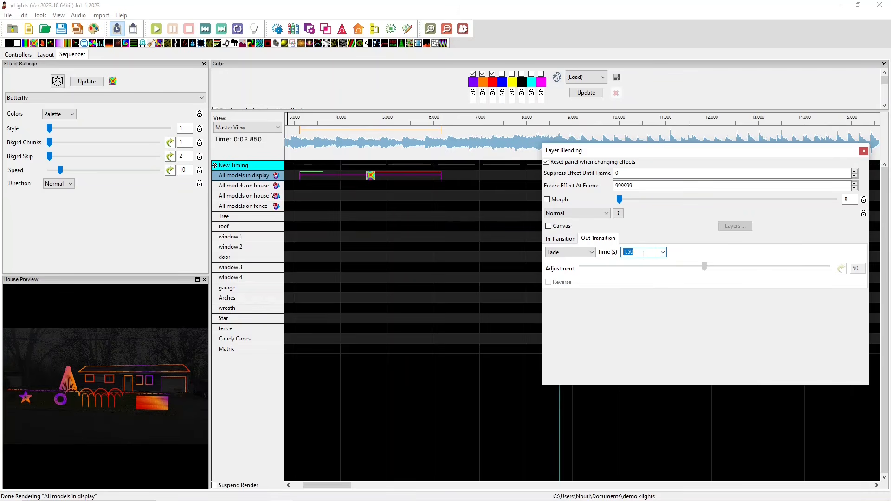
click(291, 135)
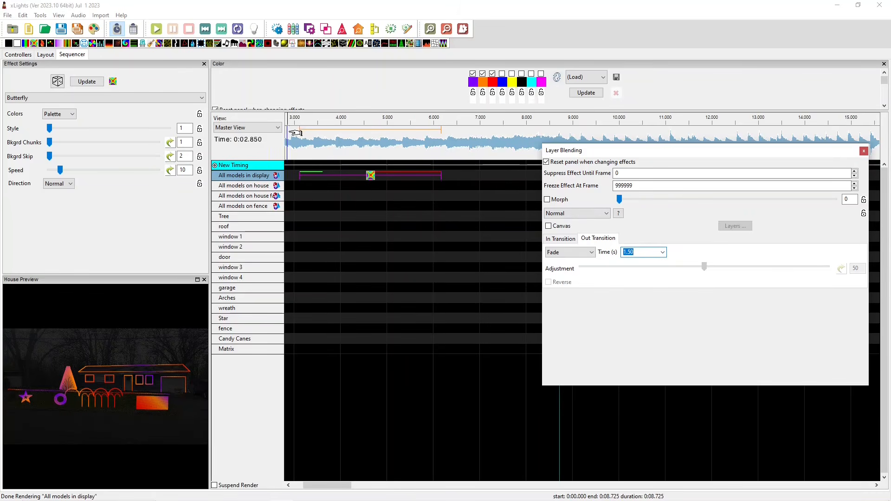
key(space)
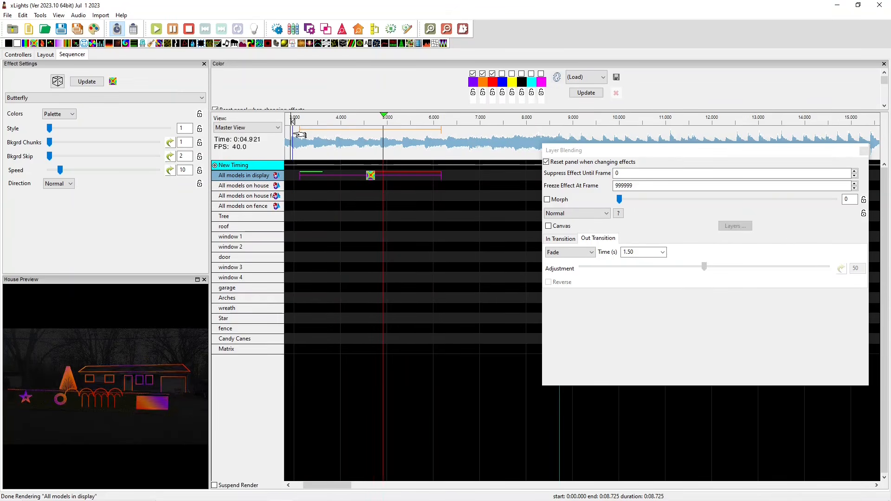
key(space)
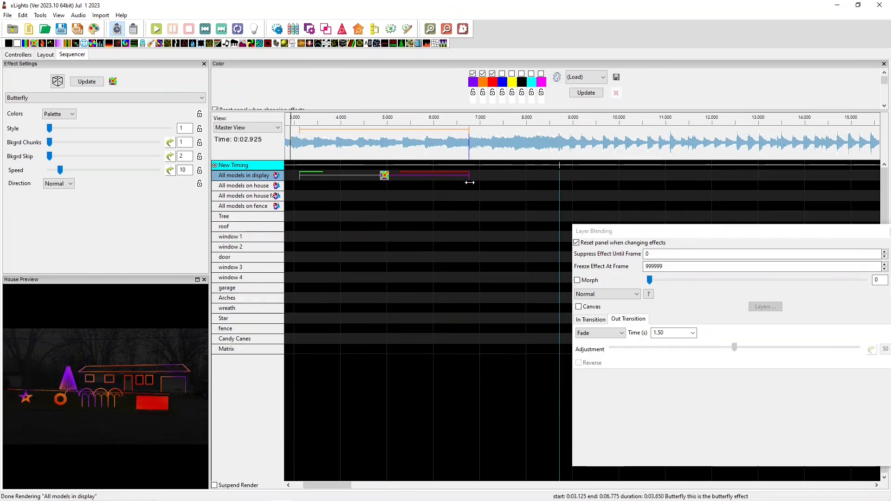
Lengthen the Butterfly effect to end at about 11.4 seconds and move the Layer Blending panel closer to the effect.
drag(469, 183, 685, 185)
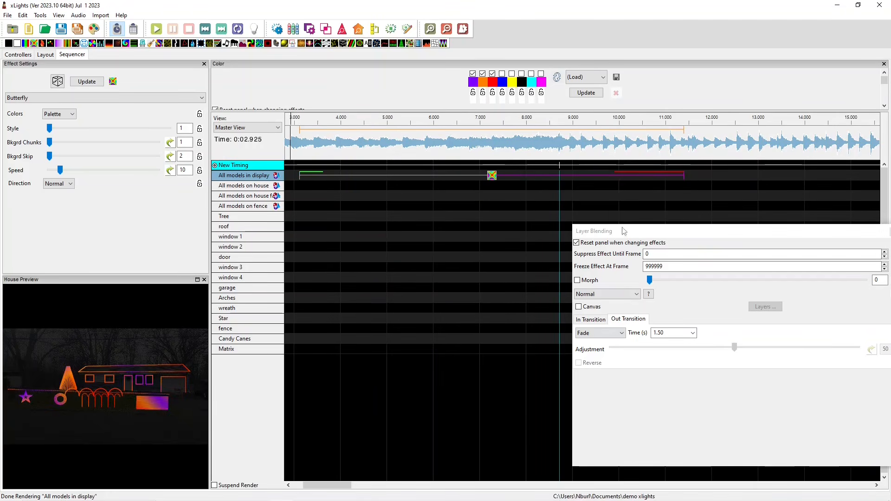
drag(623, 230, 602, 178)
Look through the available in transition types, keeping Fade, and return to the out transition settings.
click(569, 268)
click(581, 282)
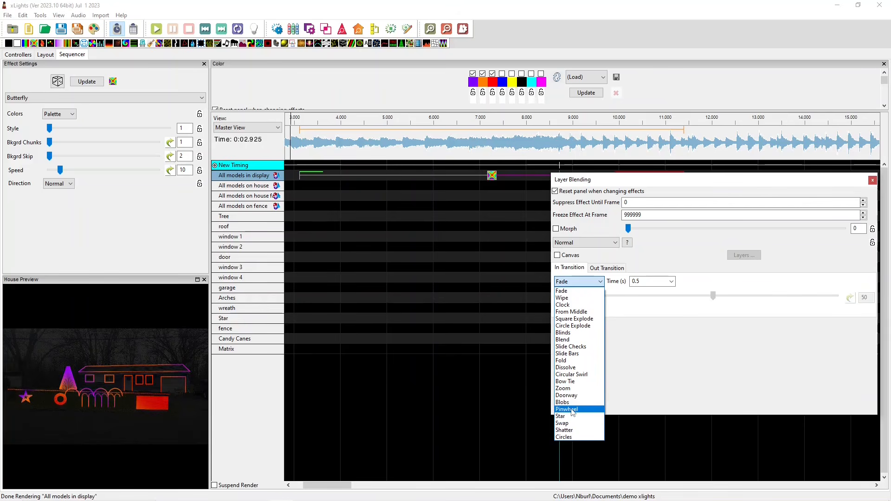
click(610, 347)
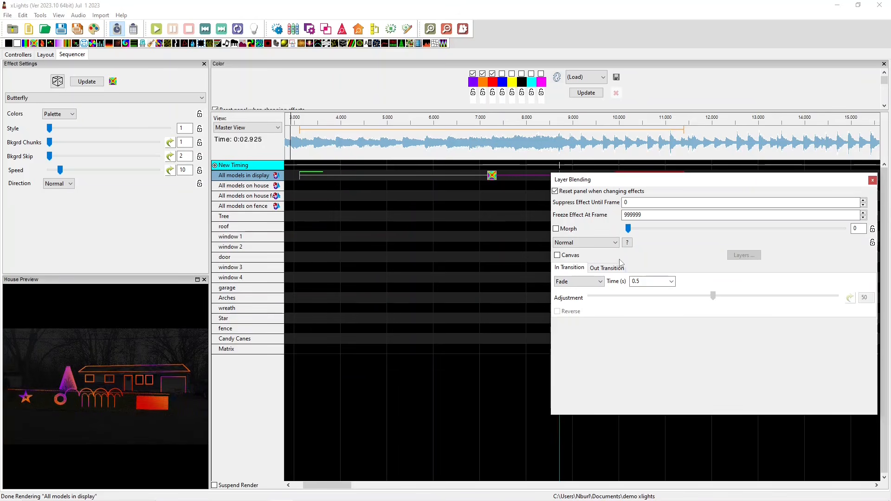
click(605, 268)
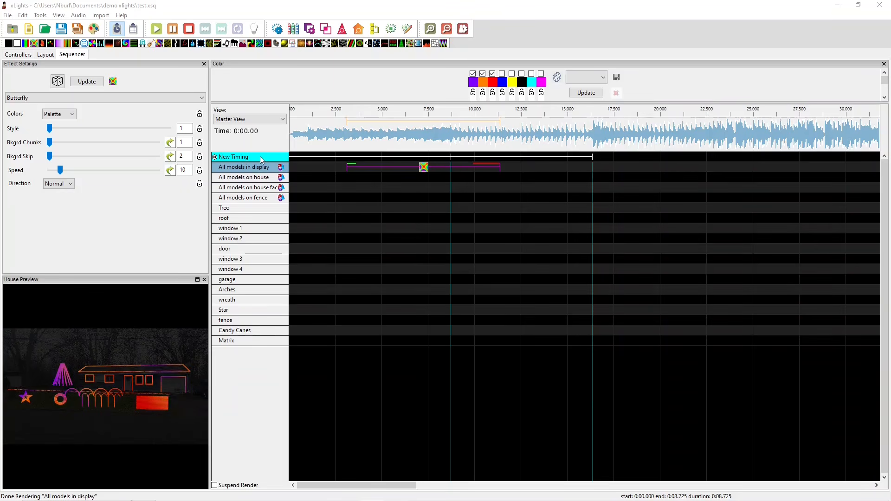
Open the sequence settings and review the data layers, timings, metadata and media information.
click(463, 29)
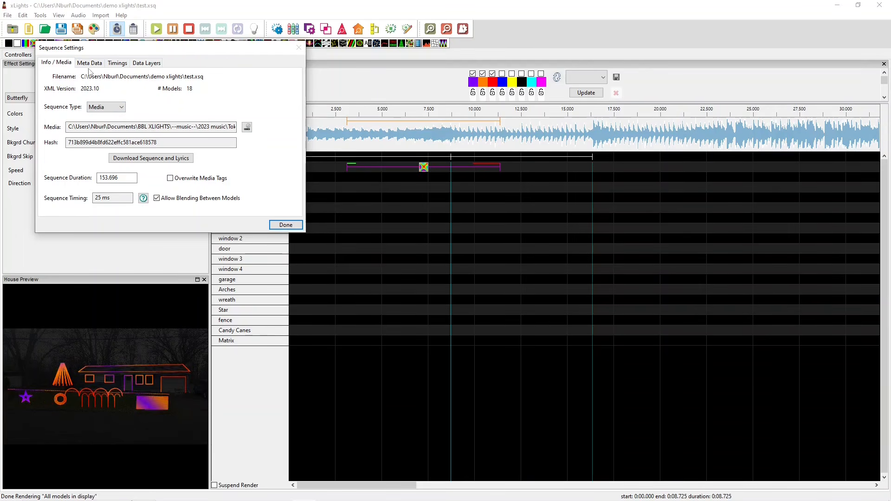
click(145, 64)
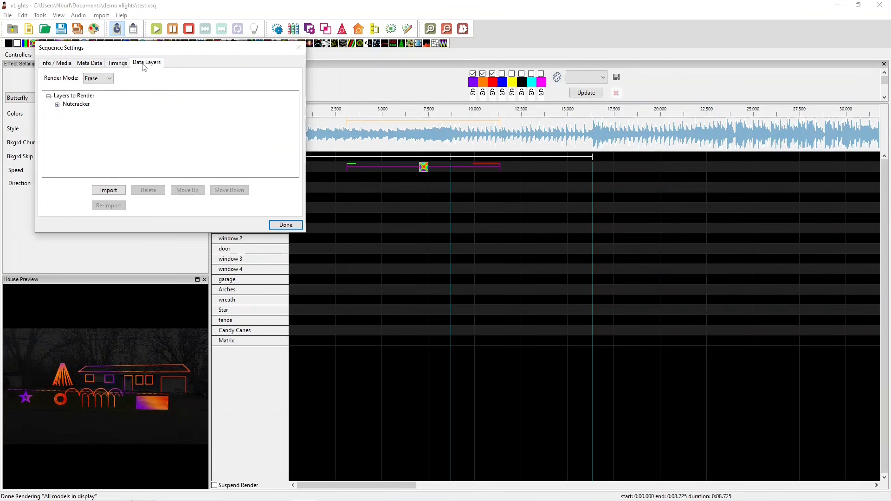
click(124, 64)
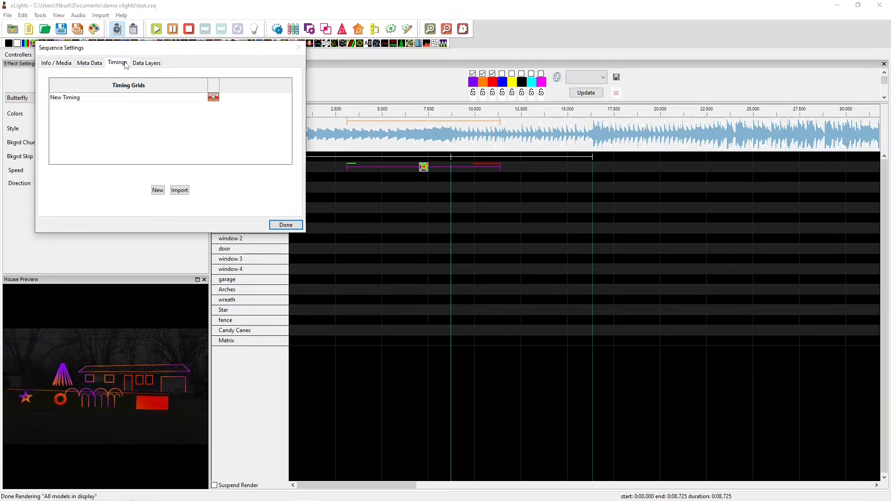
click(99, 66)
click(69, 66)
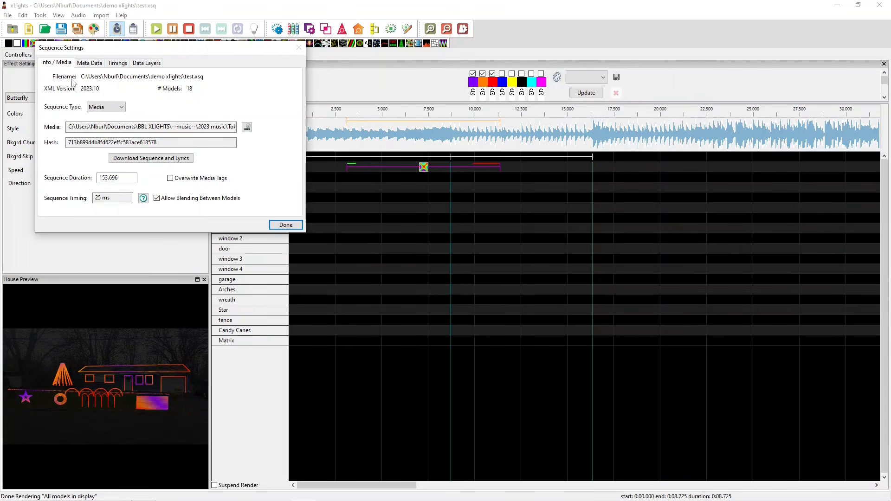
Check the available sequence types and keep Media.
click(111, 107)
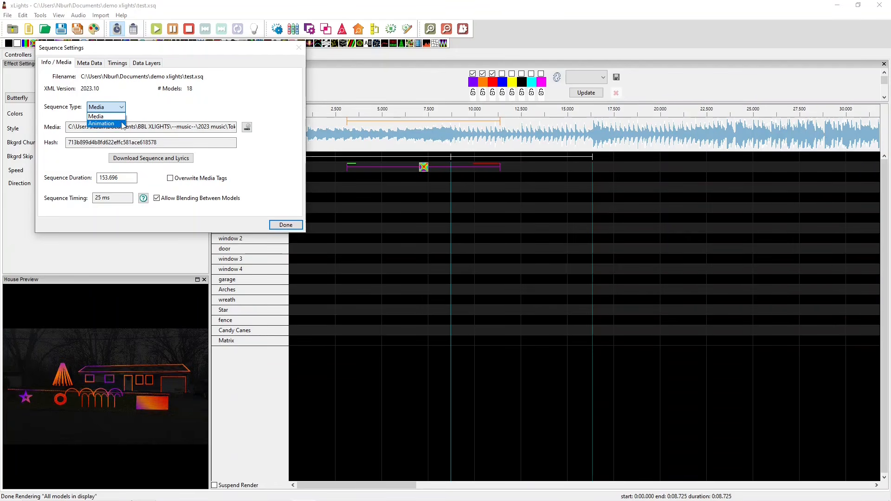
click(103, 116)
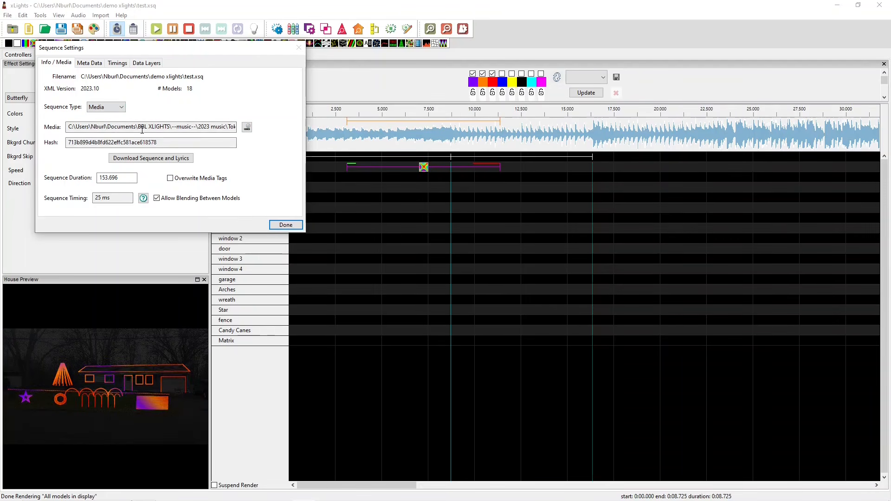
Try frame intervals of 50 and 10 ms for the sequence timing, and apply 25 ms.
click(143, 199)
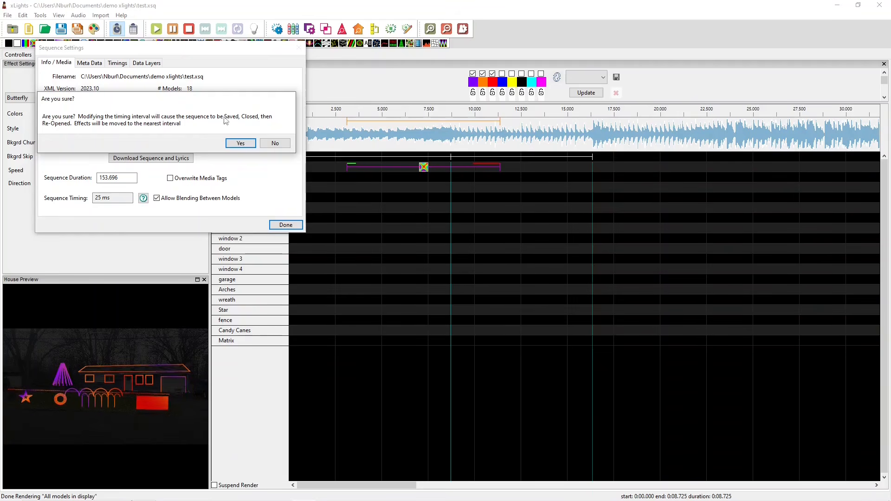
click(250, 145)
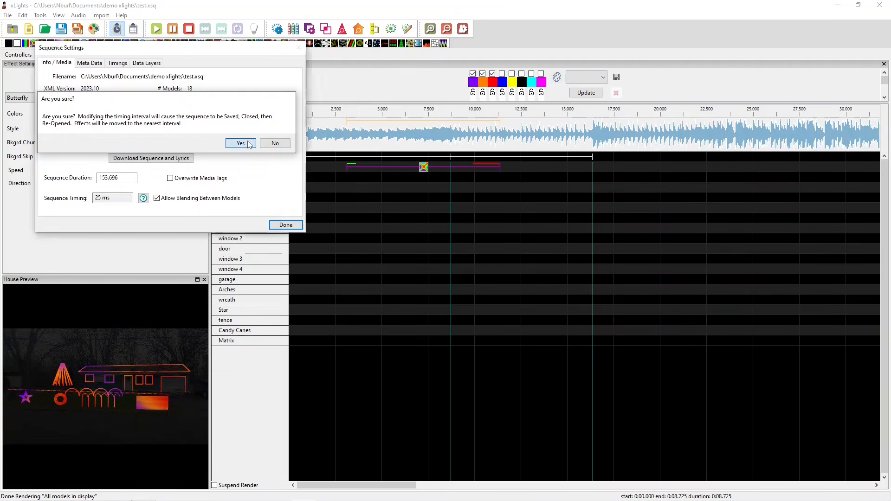
click(169, 95)
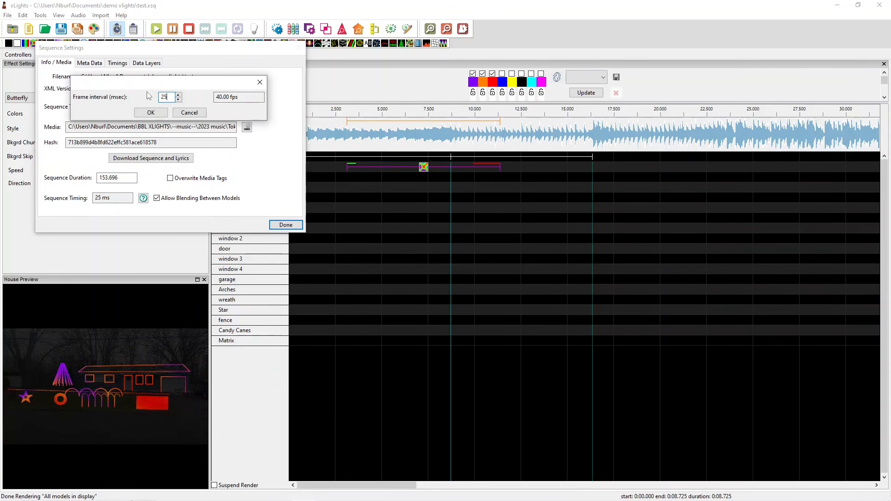
drag(169, 98, 159, 97)
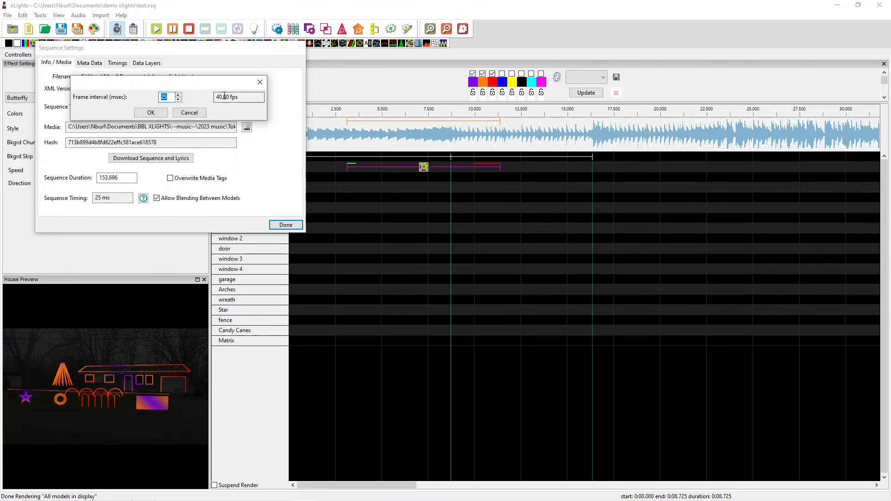
drag(170, 97, 144, 97)
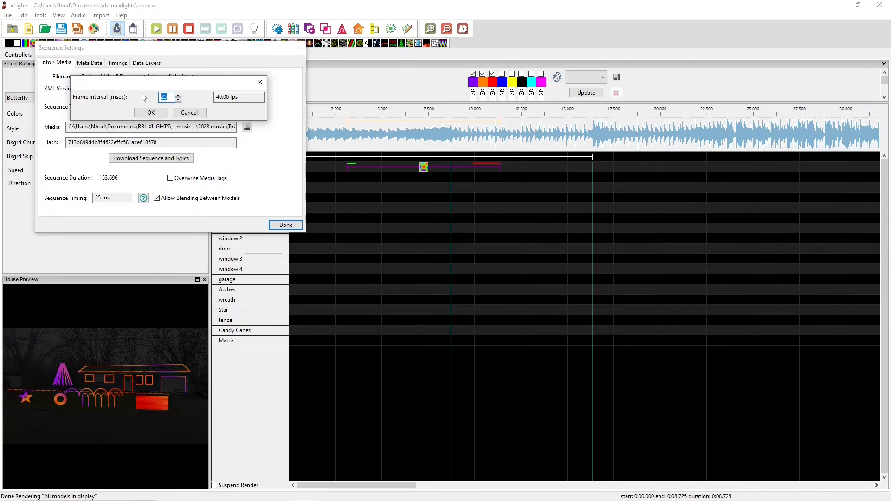
text(50)
text(10)
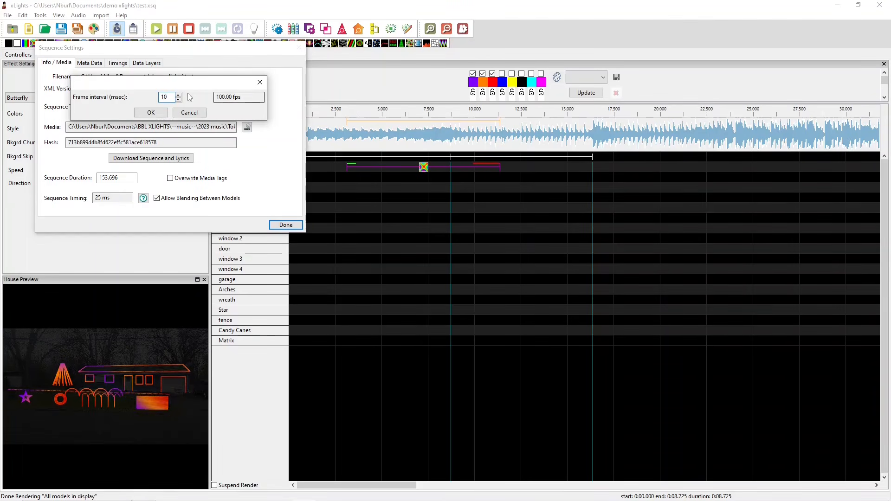
drag(169, 97, 116, 100)
text(25)
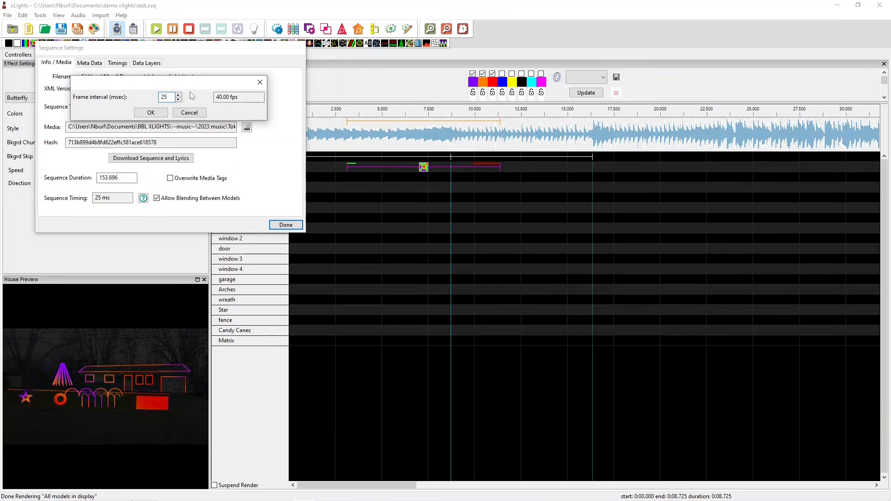
key(Return)
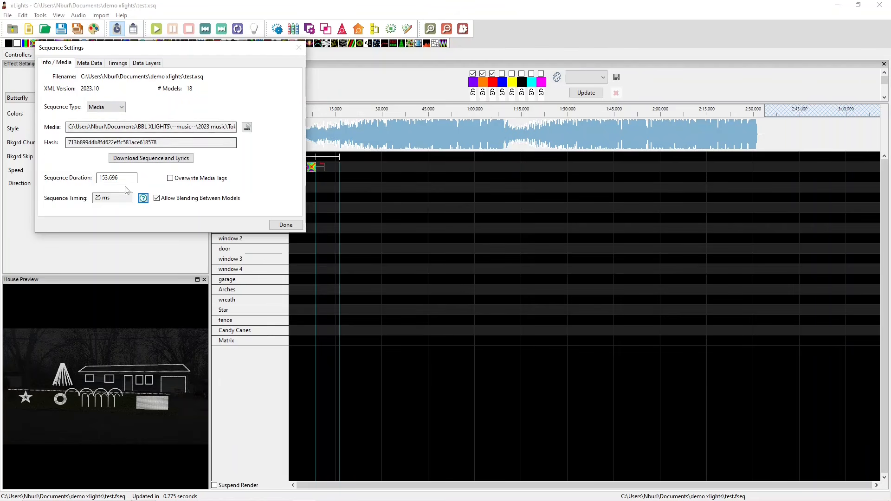
Review the sequence duration, metadata and timings, and close the sequence settings.
click(102, 178)
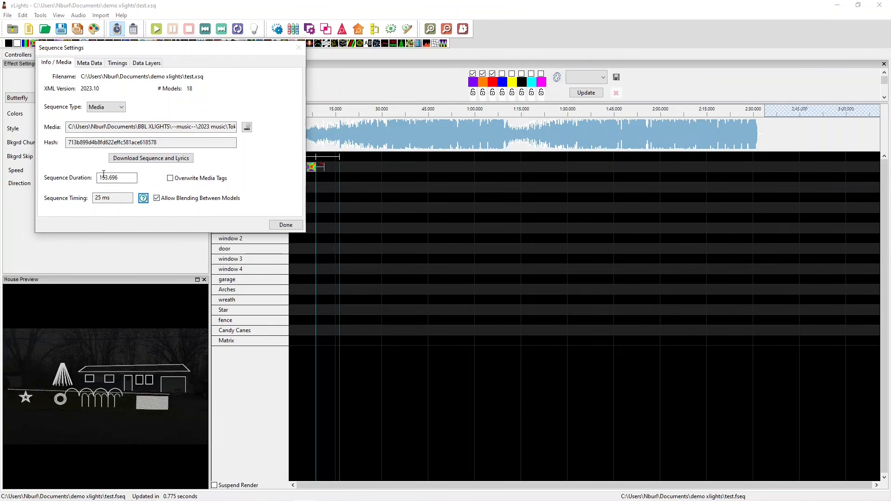
double_click(112, 179)
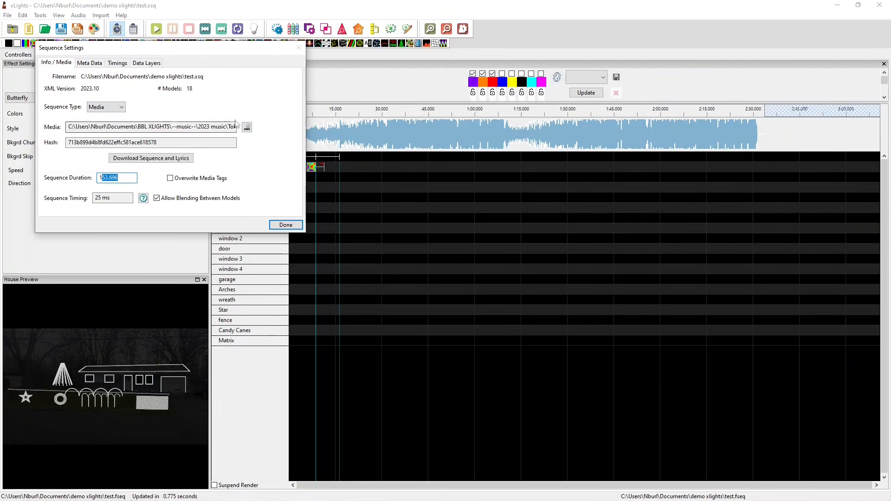
click(91, 64)
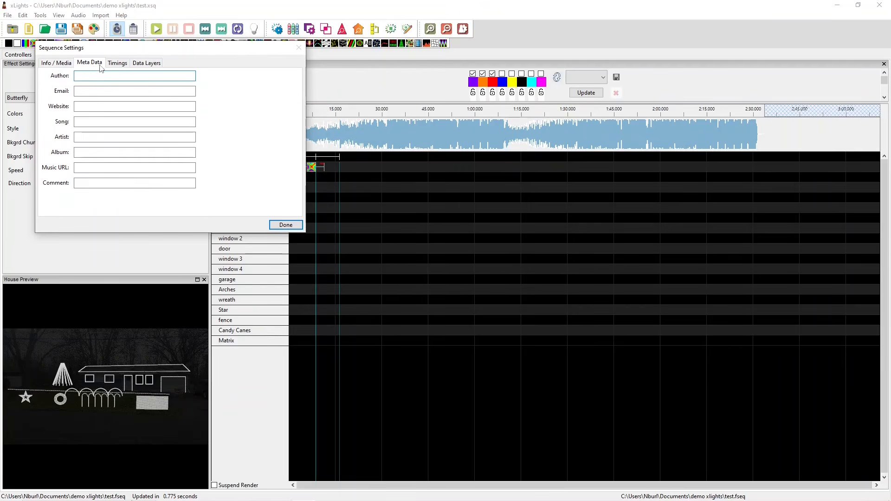
click(117, 64)
click(99, 65)
click(64, 64)
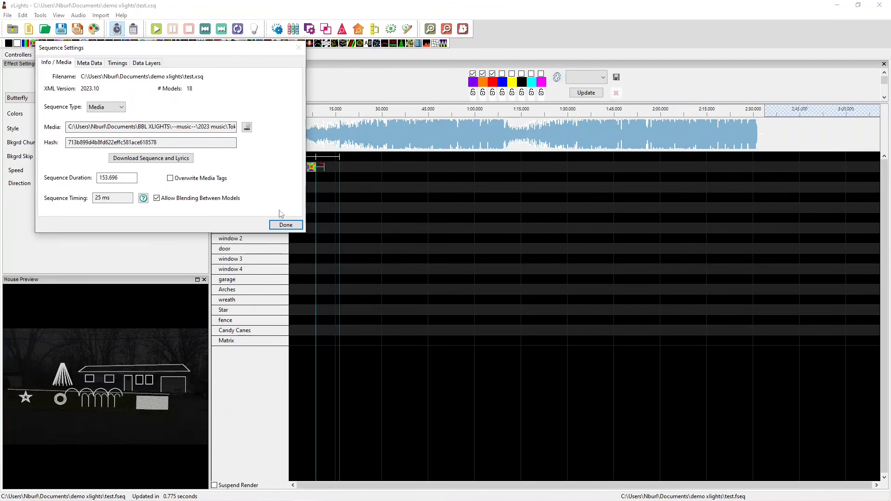
click(285, 225)
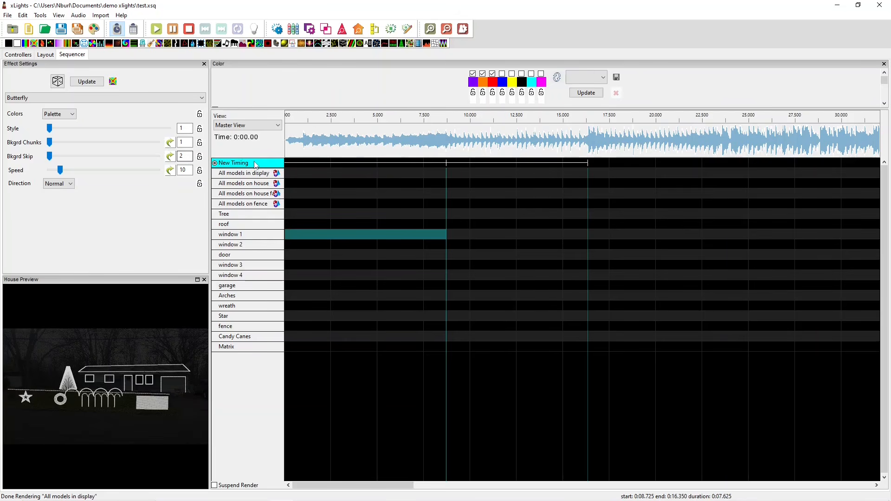
Add an empty timing track named "timing track 2".
right_click(225, 165)
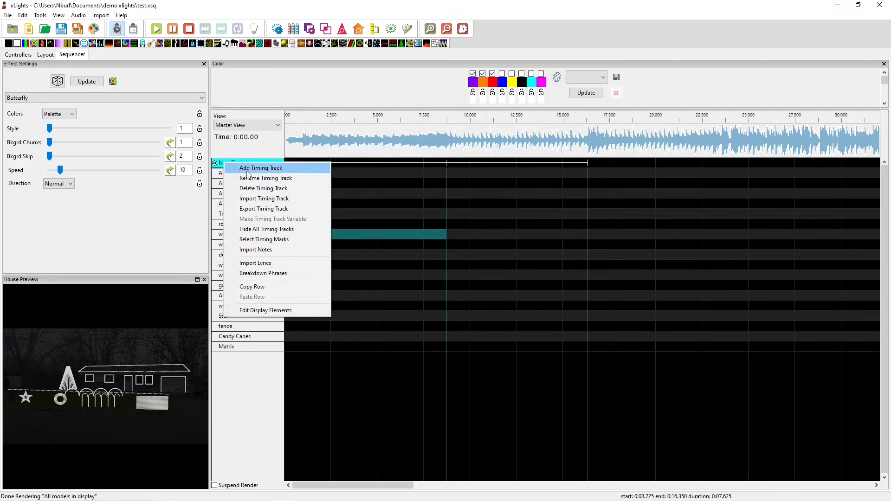
click(255, 169)
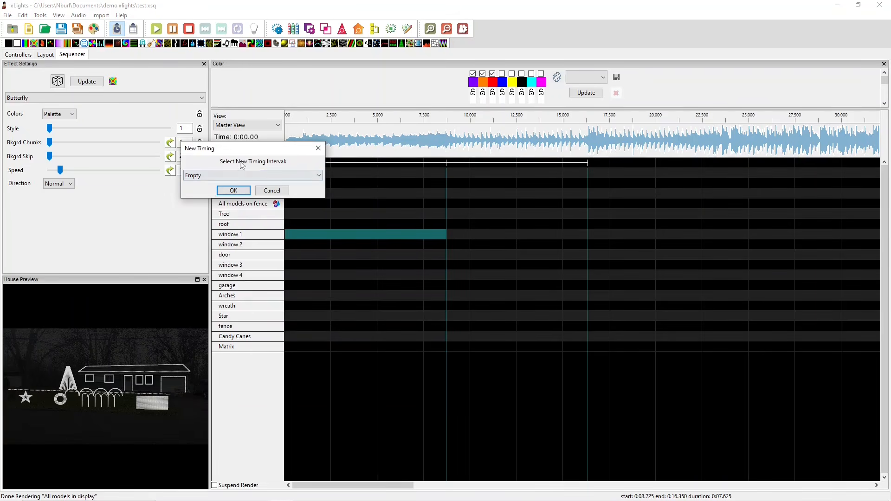
click(237, 176)
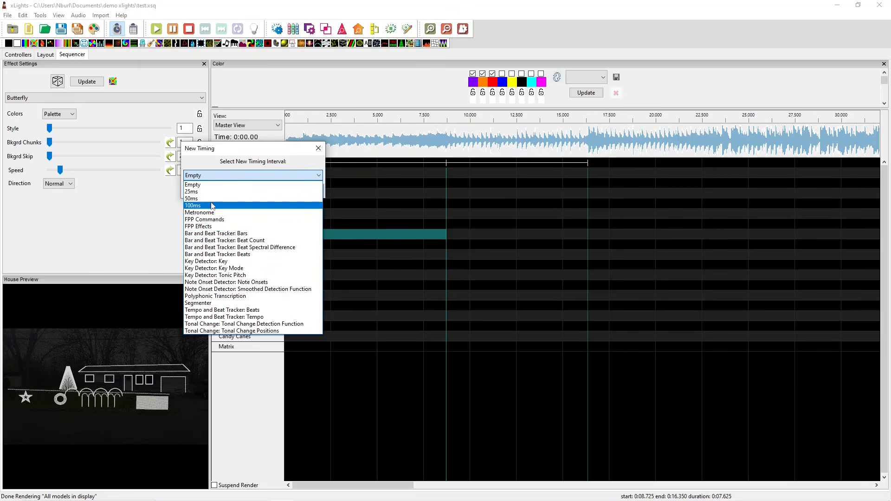
click(194, 185)
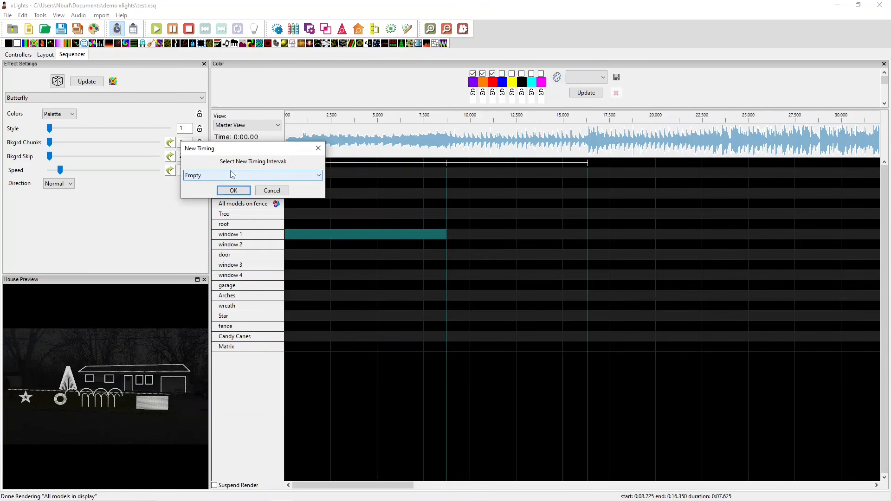
click(227, 192)
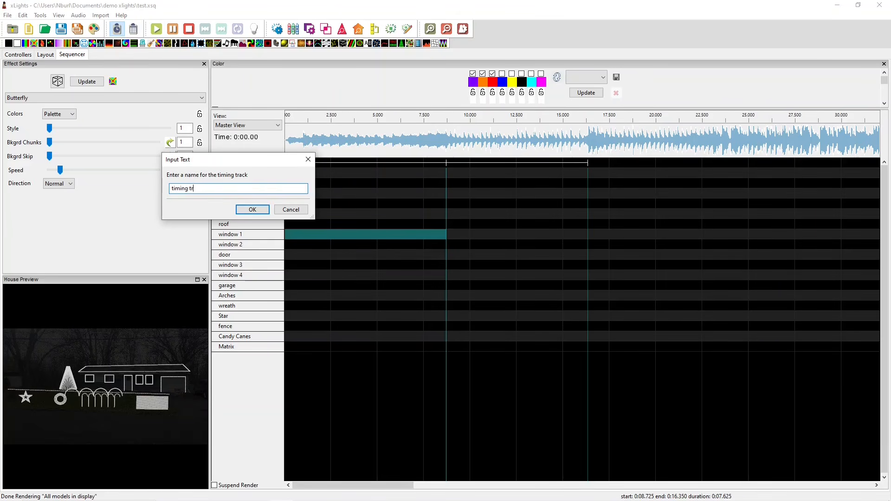
key(Return)
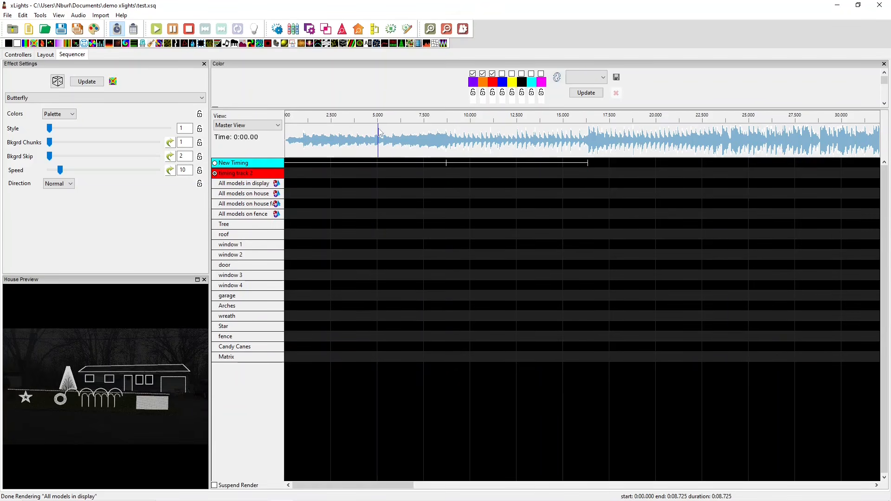
Add two timing marks to timing track 2, moving the first to about 6.7 seconds and placing the second at about 15.6 seconds.
click(401, 135)
click(384, 144)
key(t)
click(341, 173)
drag(385, 172, 409, 173)
click(575, 136)
key(t)
click(494, 177)
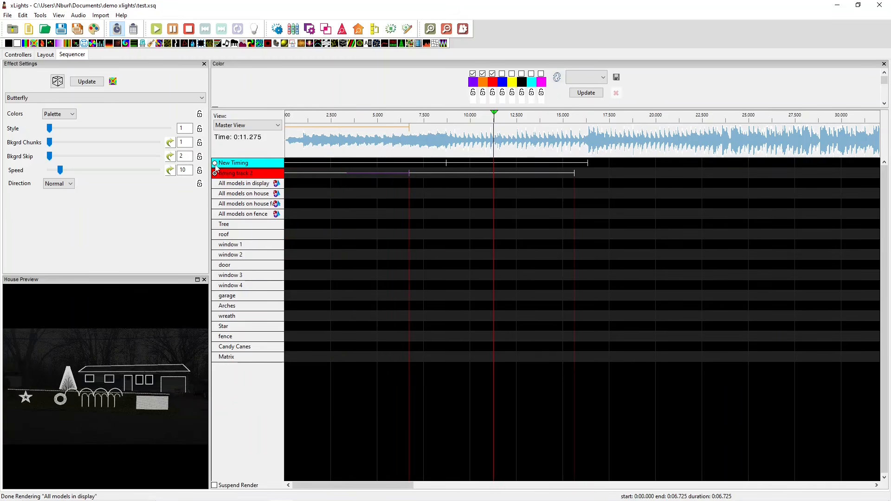
Make New Timing the active timing track and bring up the options for timing track 2.
click(215, 164)
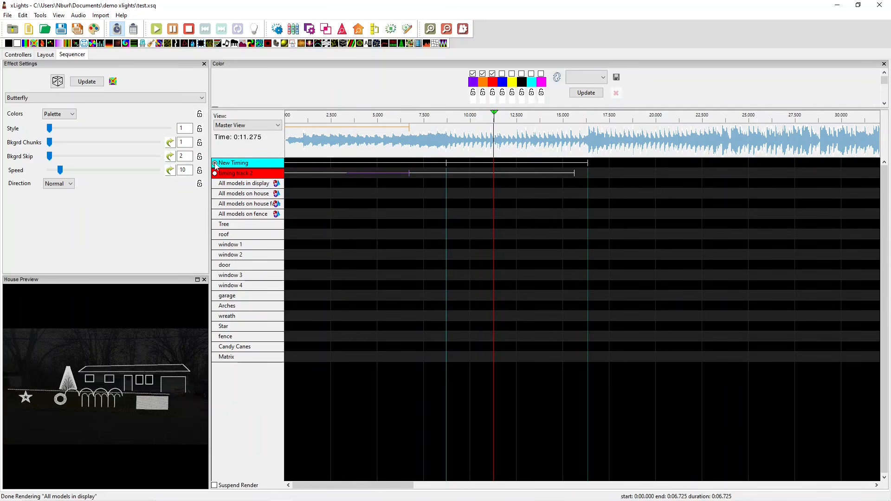
click(427, 147)
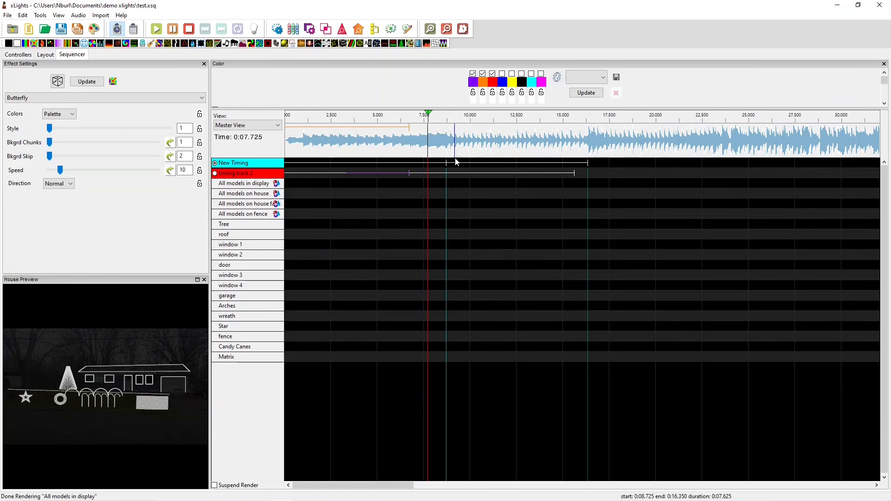
right_click(254, 176)
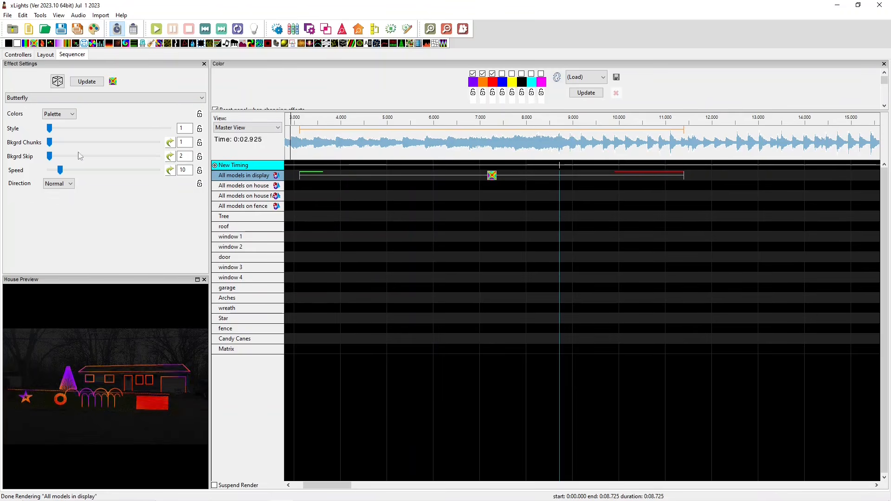
Render the whole sequence and show it from the start of the timeline.
click(95, 29)
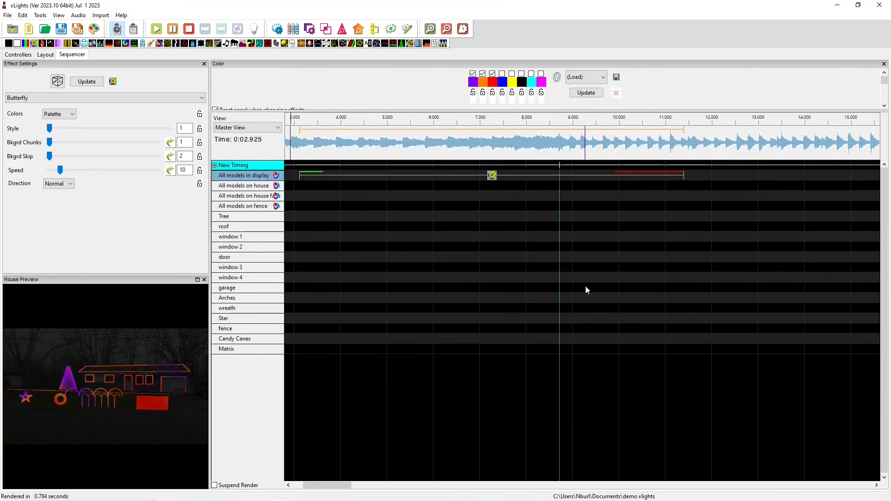
scroll(585, 286, down, 4)
scroll(339, 265, up, 2)
scroll(325, 232, left, 3)
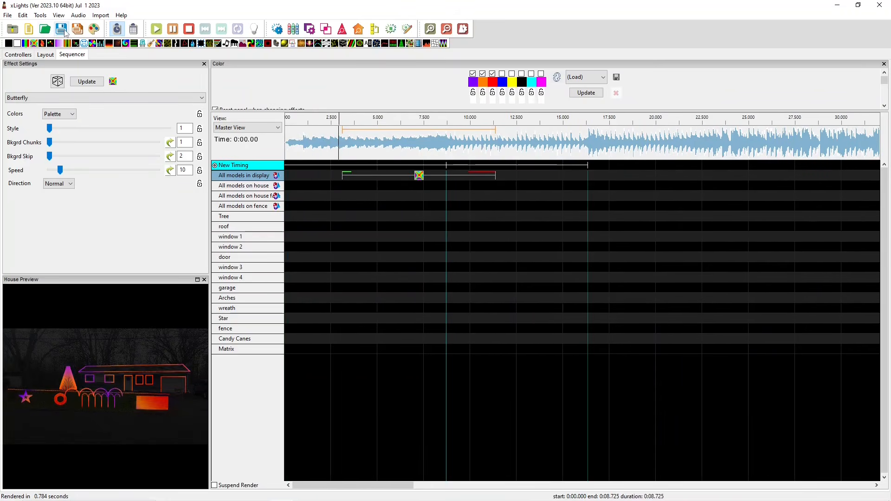
Save the sequence under the file name test.
click(63, 30)
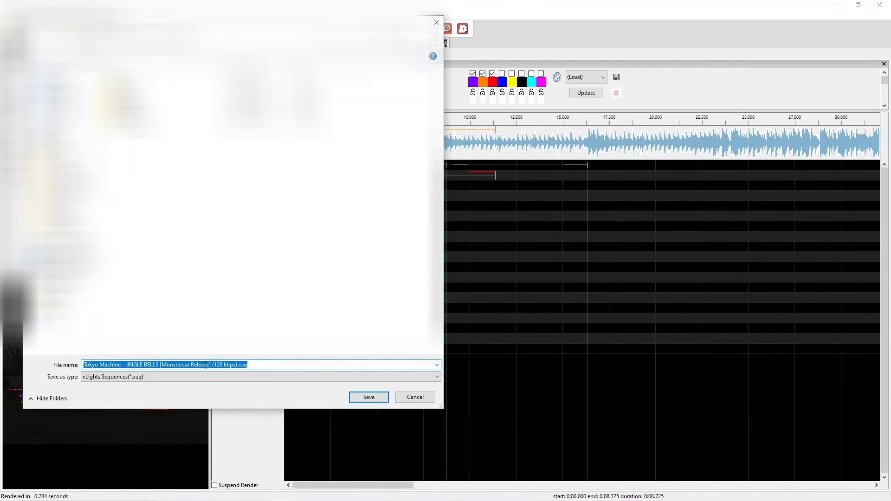
click(239, 365)
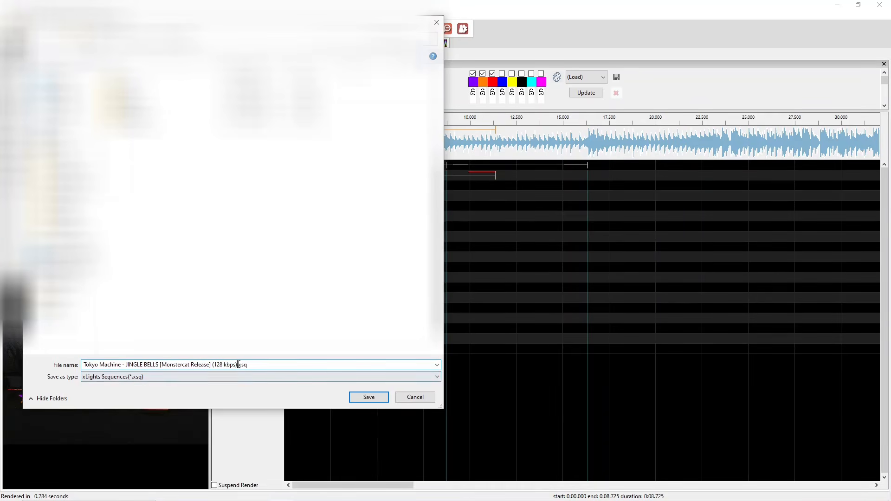
drag(238, 365, 83, 365)
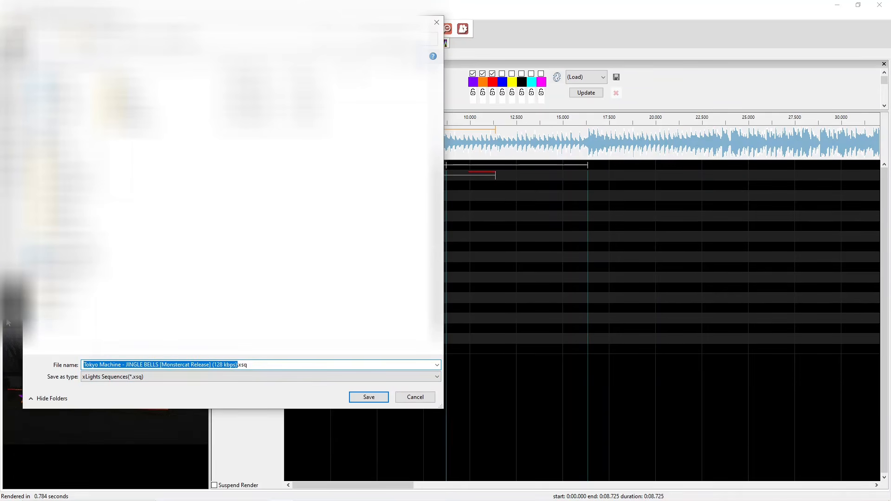
text(test)
key(Return)
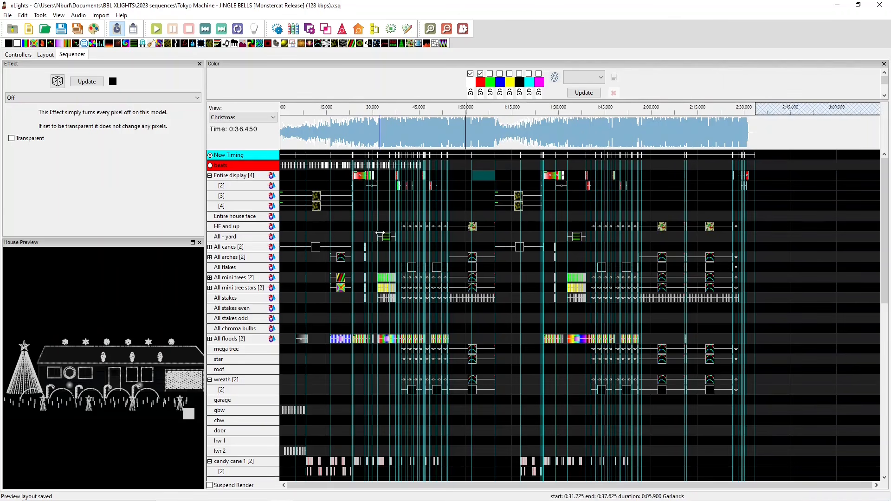
Examine the layers, groups and effect placement in the finished Tokyo Machine - JINGLE BELLS sequence.
scroll(378, 232, up, 2)
click(408, 486)
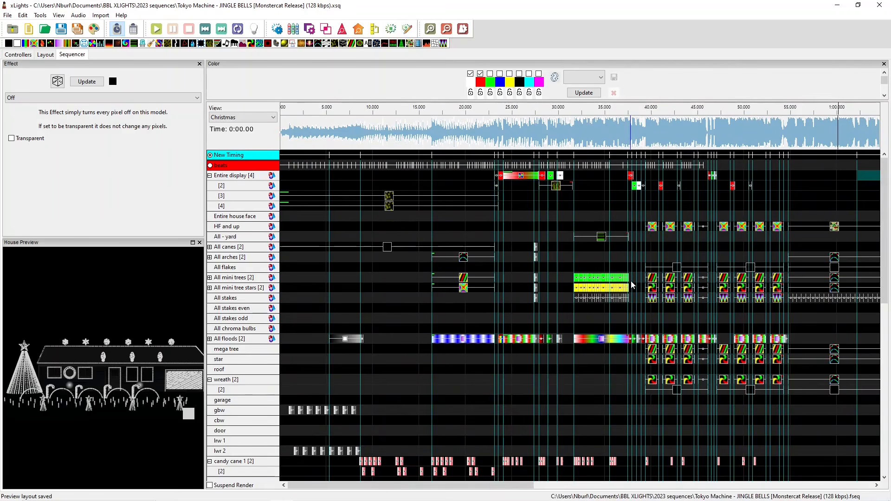
click(408, 298)
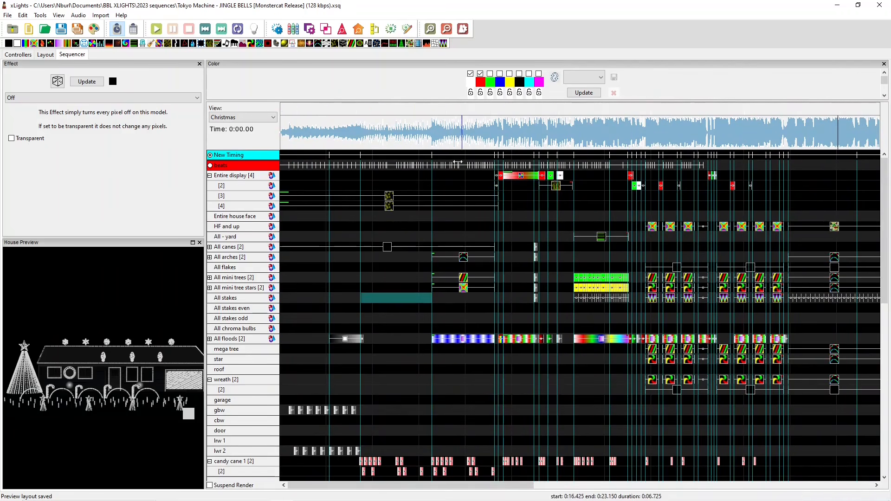
scroll(450, 232, down, 8)
scroll(451, 265, up, 4)
click(477, 258)
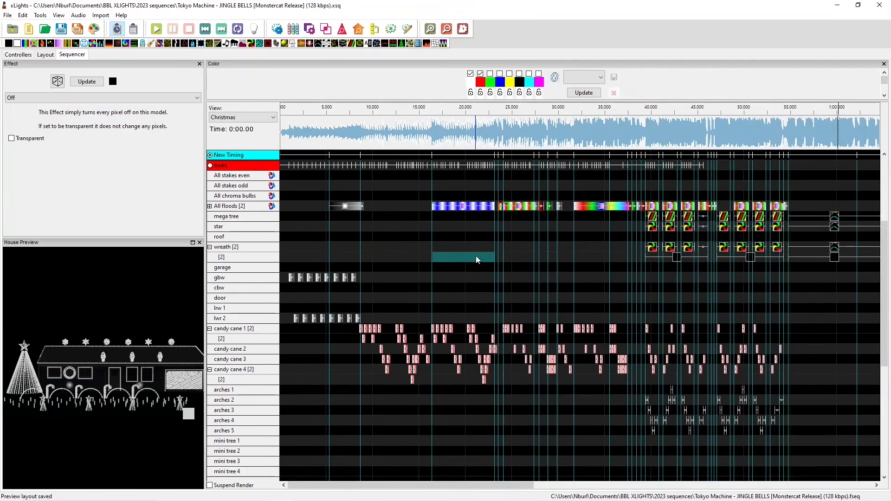
scroll(478, 258, up, 5)
scroll(229, 159, up, 4)
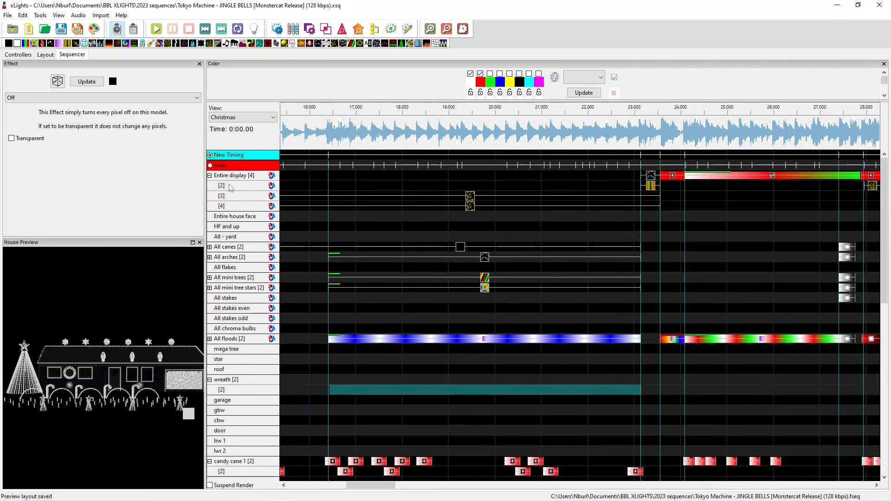
Preview the Snow Flakes effect on Entire display layer 4, the All arches effect and the blue-white All floods Color Wash, and stop the playback.
click(469, 206)
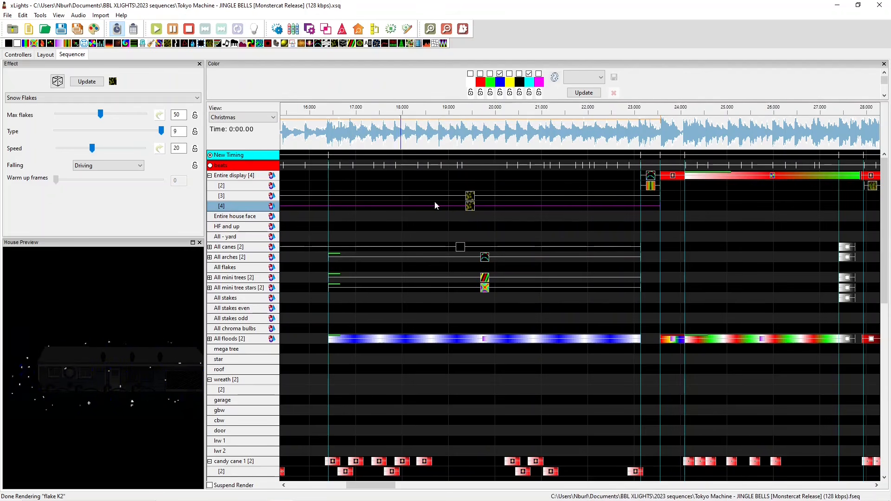
click(485, 260)
scroll(486, 263, down, 2)
click(484, 299)
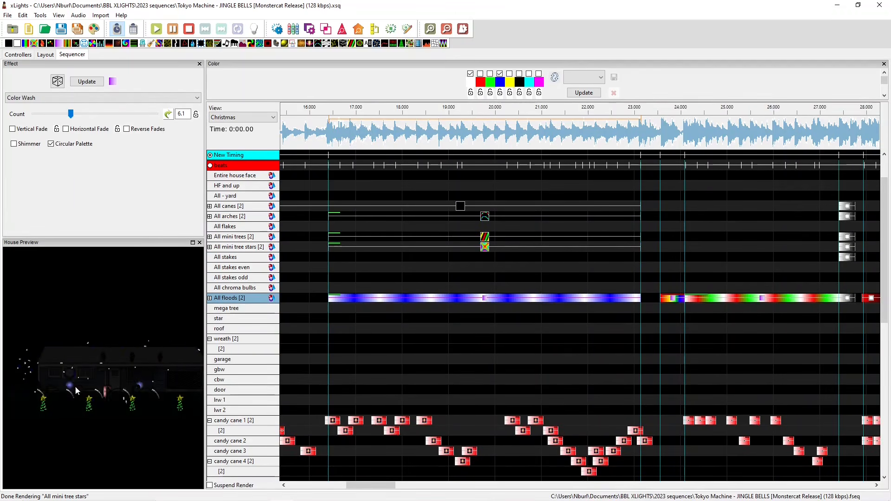
scroll(403, 408, down, 2)
scroll(403, 408, down, 2)
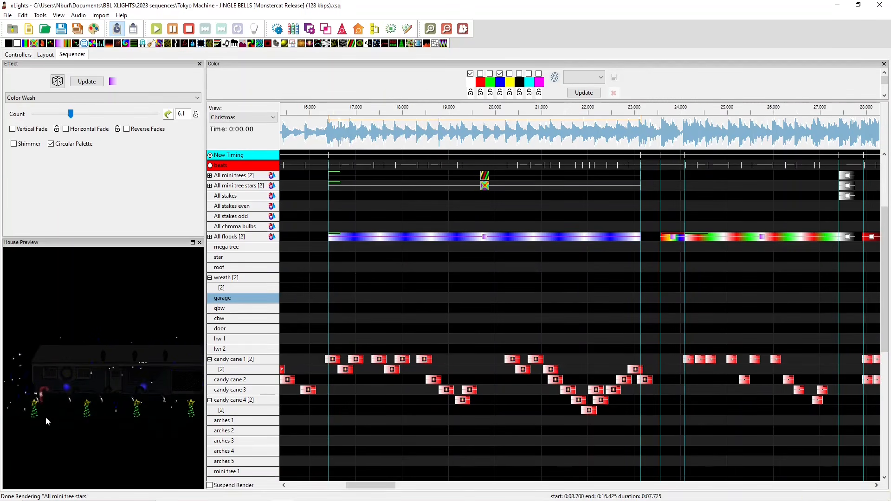
key(space)
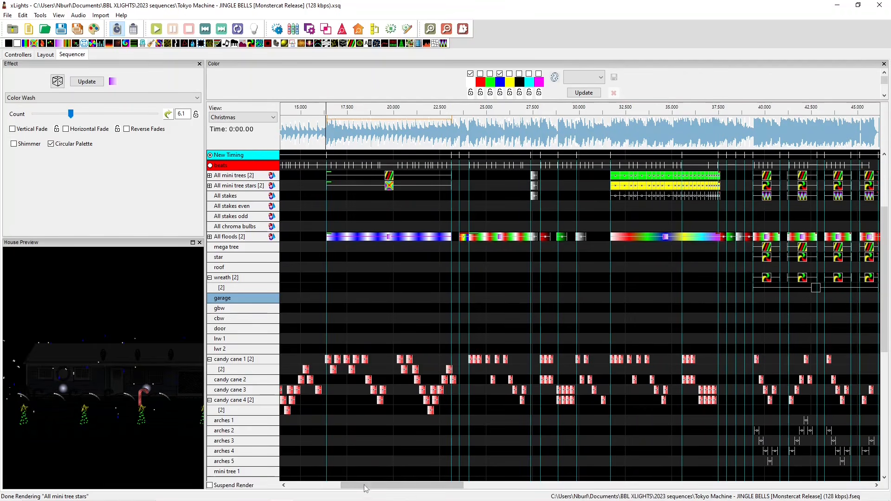
Examine the effect placement across a wider stretch of the timeline, from the candy cane models up to the Entire display group.
mouse_move(374, 499)
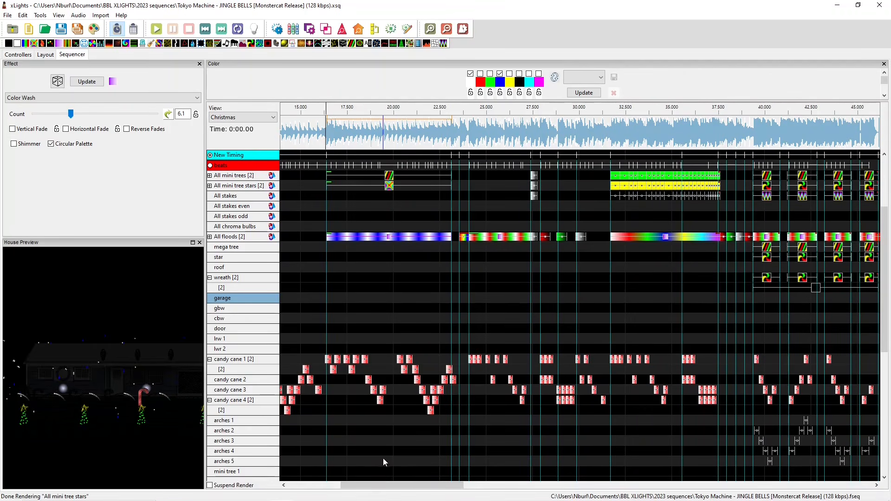
drag(417, 487, 454, 486)
scroll(503, 354, up, 10)
drag(398, 487, 335, 446)
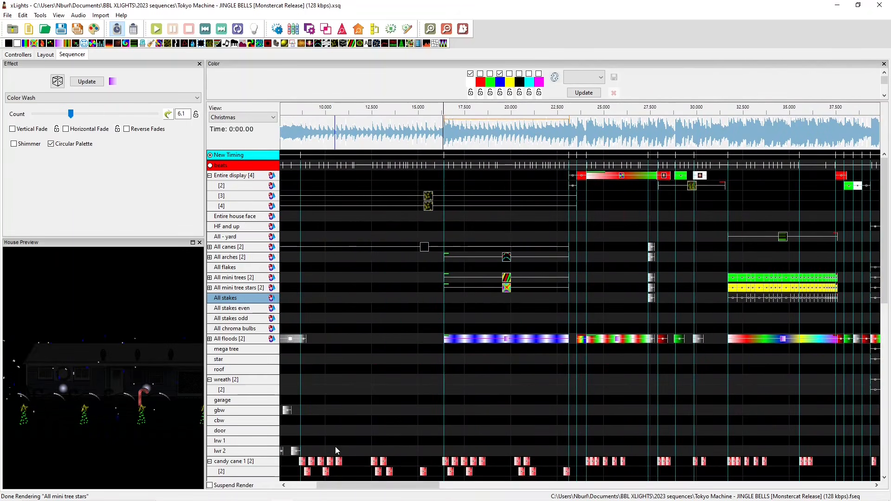